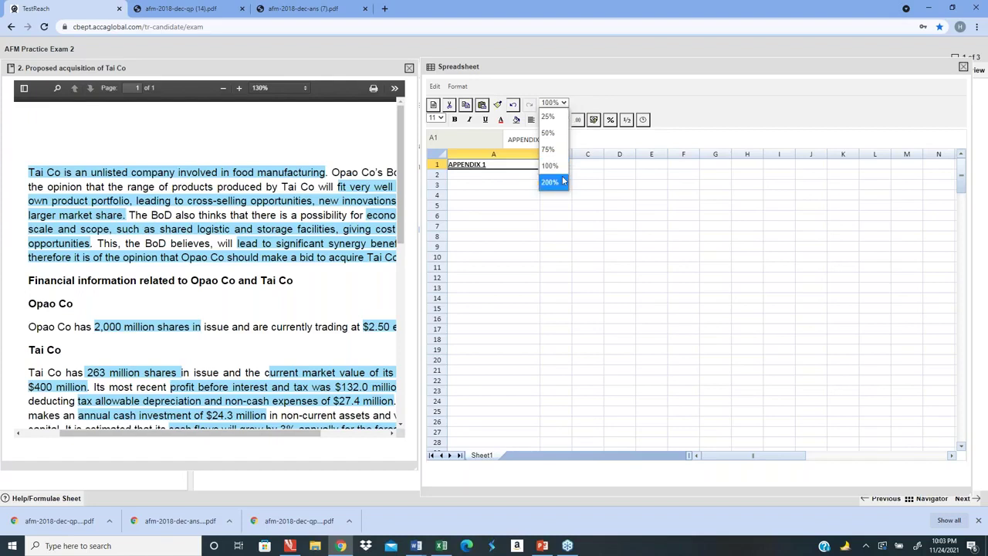
- Set the spreadsheet zoom to 200%
click(553, 105)
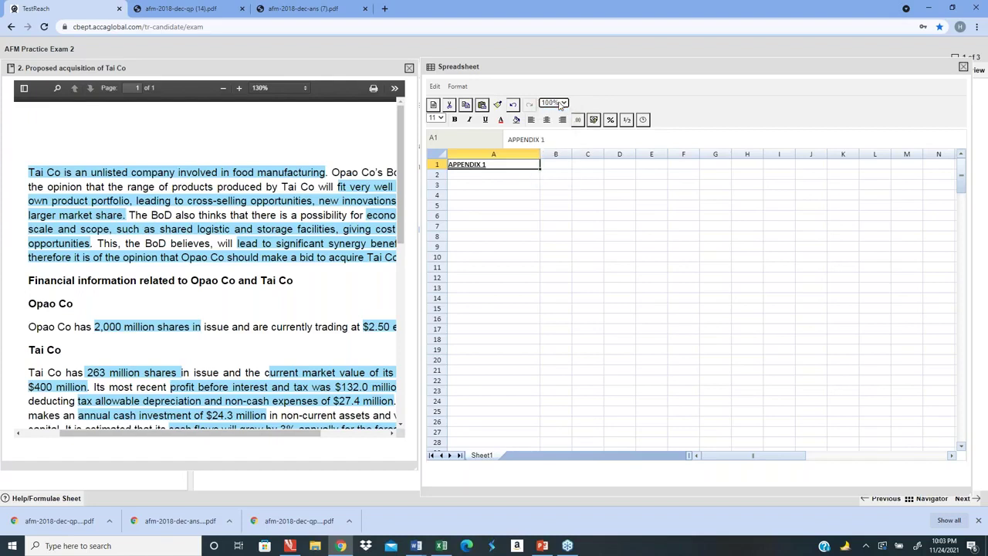
click(552, 103)
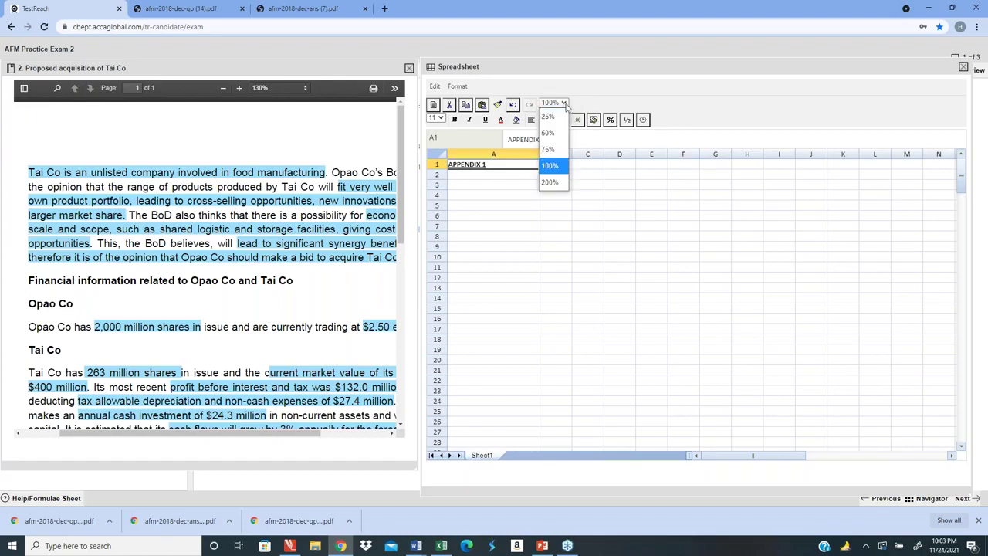
click(550, 182)
key(Right)
key(Right)
key(Right)
key(Right)
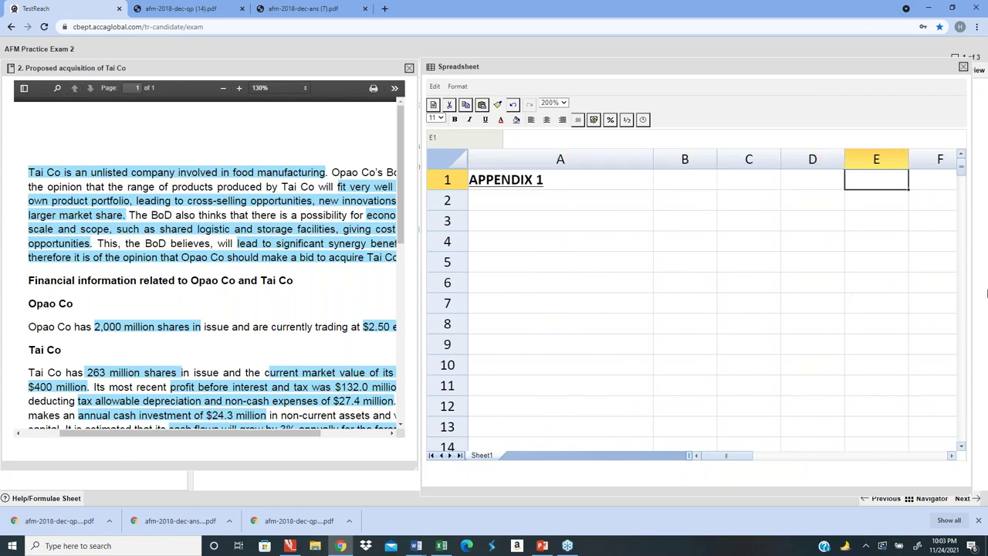
key(Left)
key(Left)
key(Right)
key(Right)
key(Right)
key(Left)
key(Left)
key(Left)
key(Left)
key(Left)
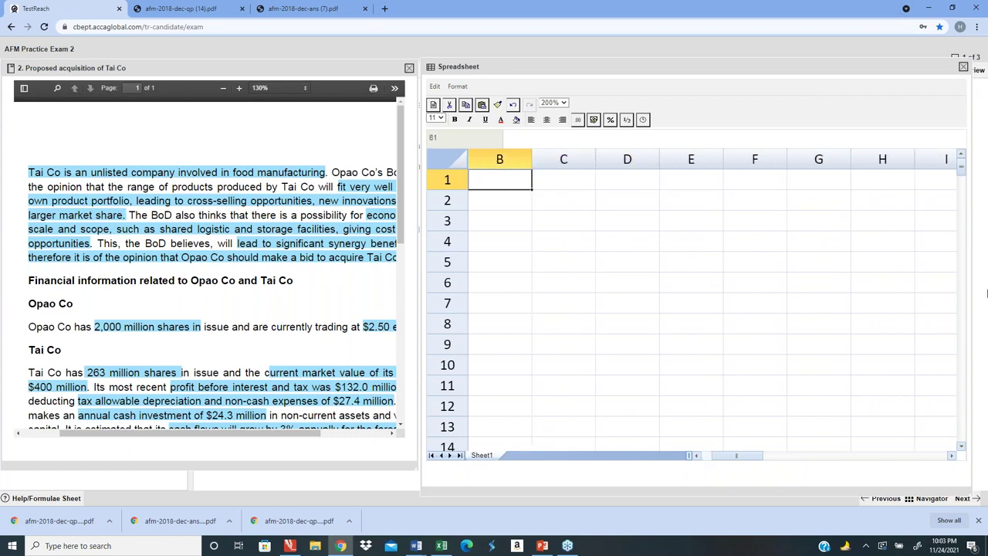
- Enter the heading "Value of Equity (Prior Acquisition)" in cell A2
key(Down)
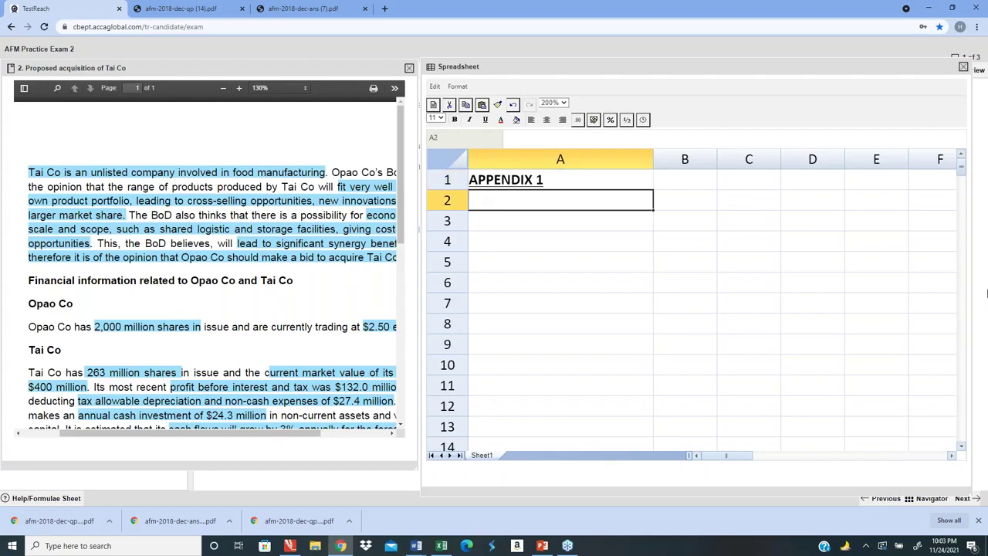
text(vALUE)
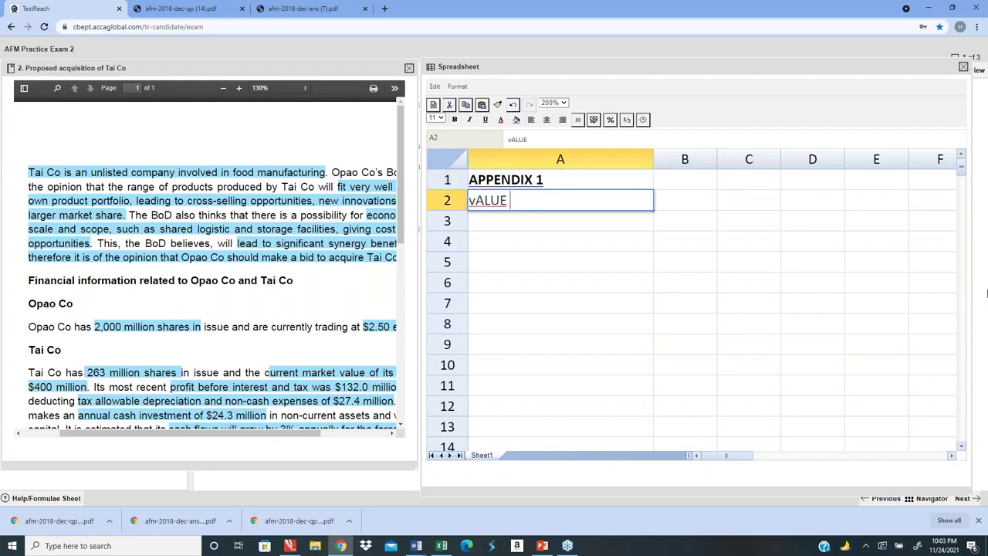
key(BackSpace)
key(BackSpace)
key(BackSpace)
key(BackSpace)
key(BackSpace)
key(BackSpace)
text(Value of )
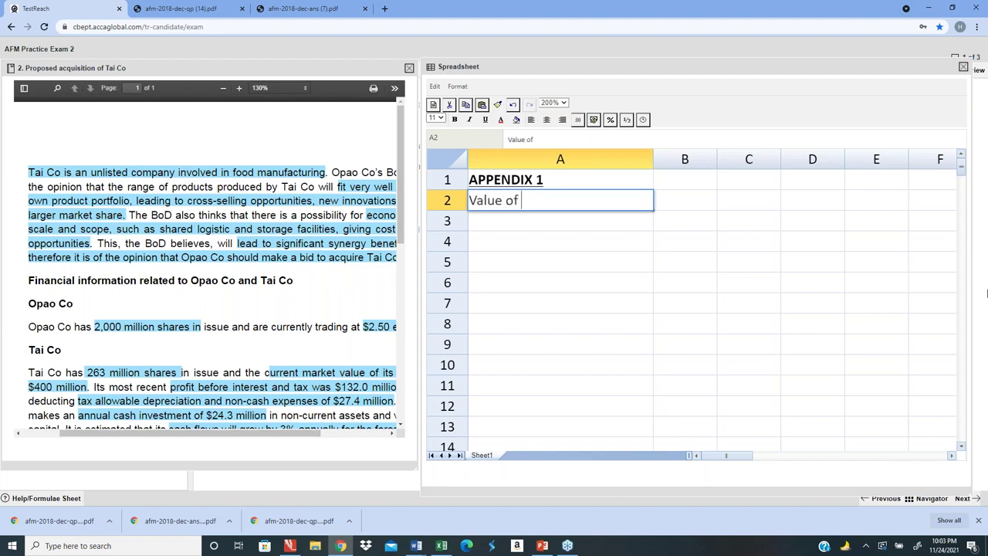
text(Equity (Prior)
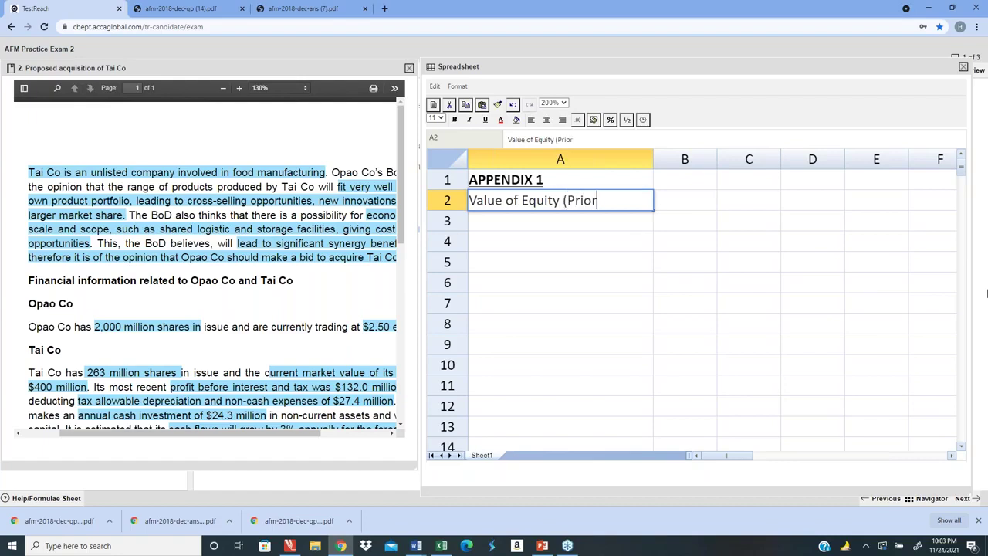
text( Acquisition))
key(Return)
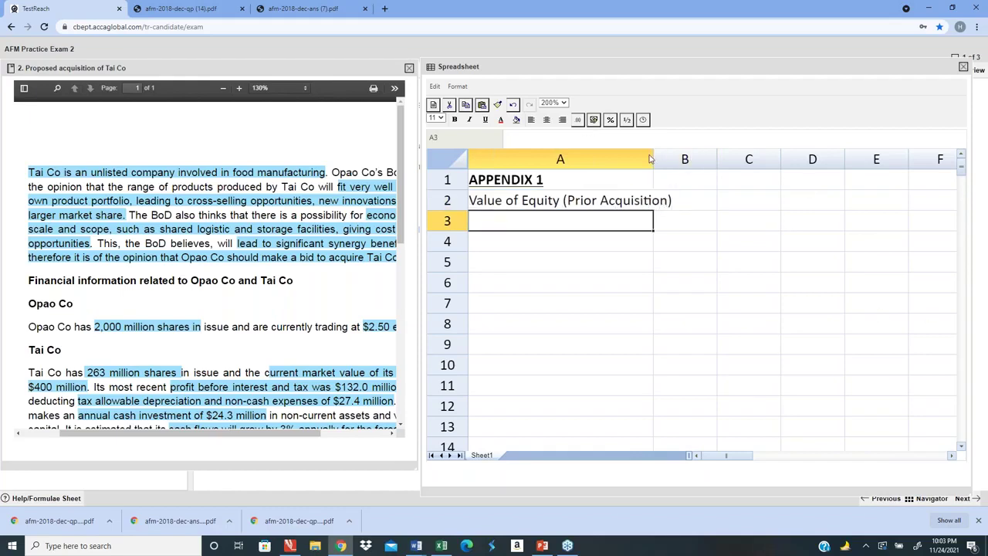
- Widen column A to fit the A2 heading and format that heading as italic and underlined
drag(653, 159, 673, 157)
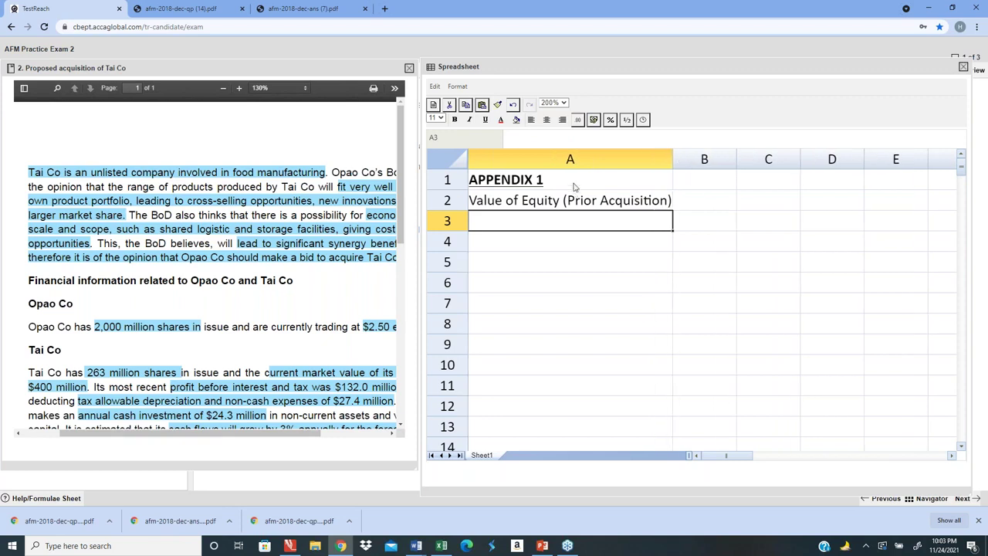
click(572, 207)
key(ctrl+u)
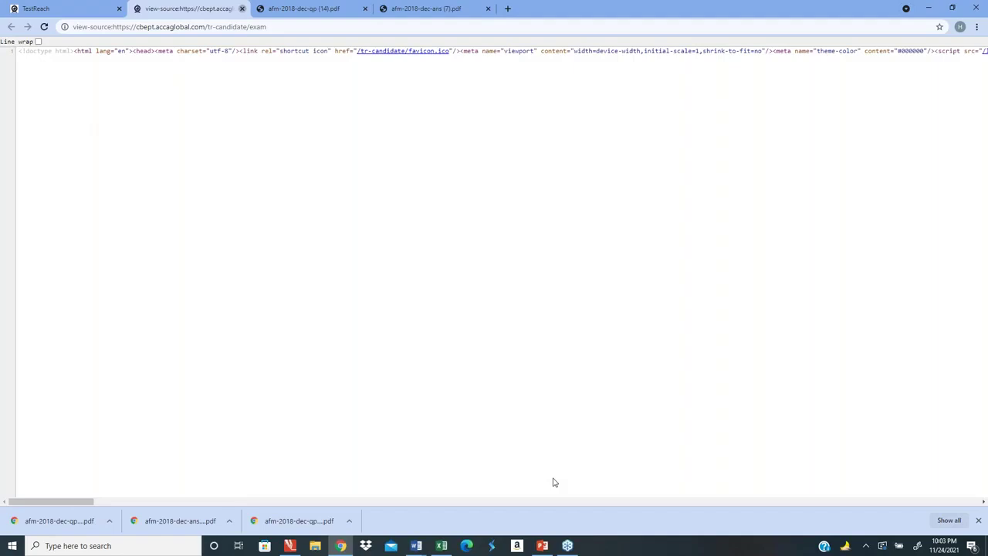
key(ctrl+w)
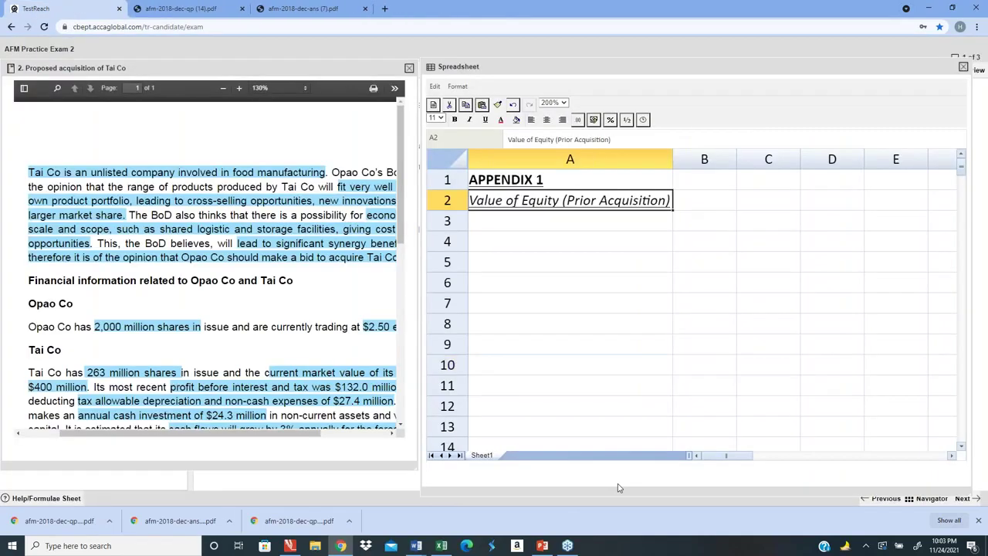
- Enter the row label "Opao Co (Given)" in cell A3
key(Down)
key(Down)
key(Down)
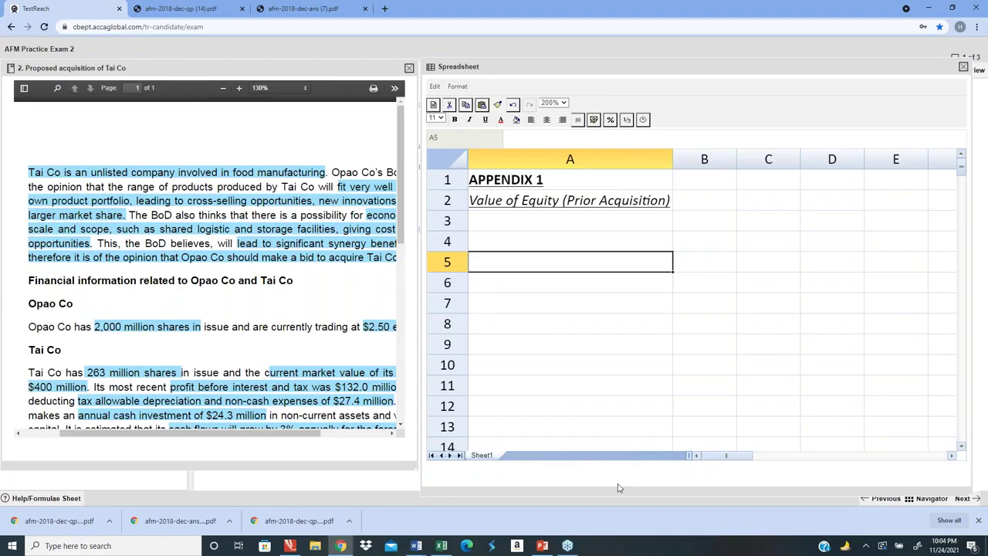
key(Up)
key(Up)
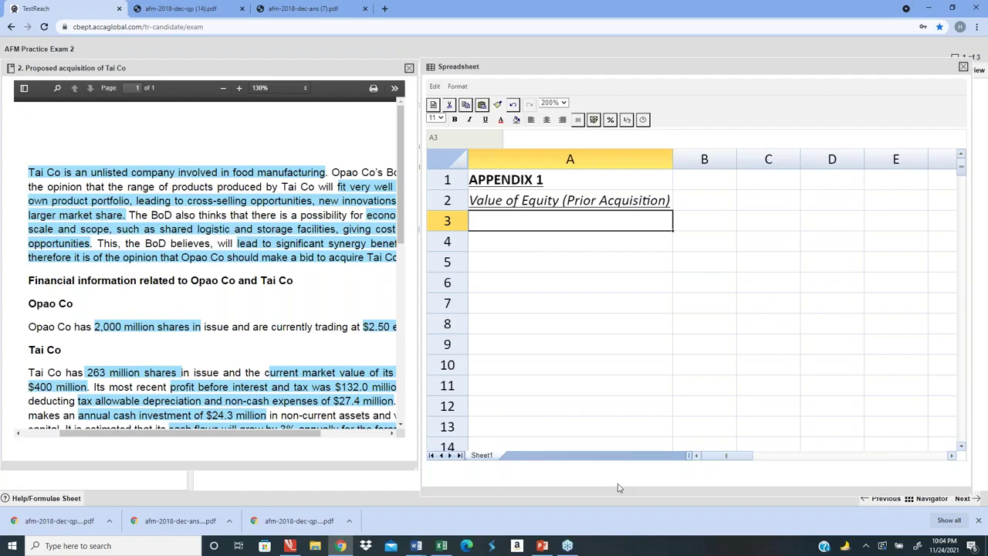
text(Op)
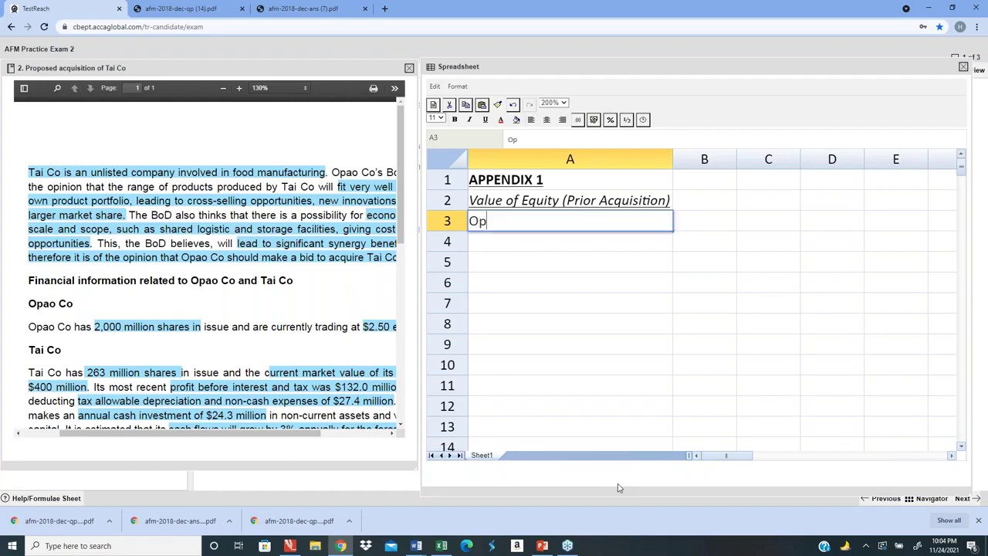
text(ao Co (G)
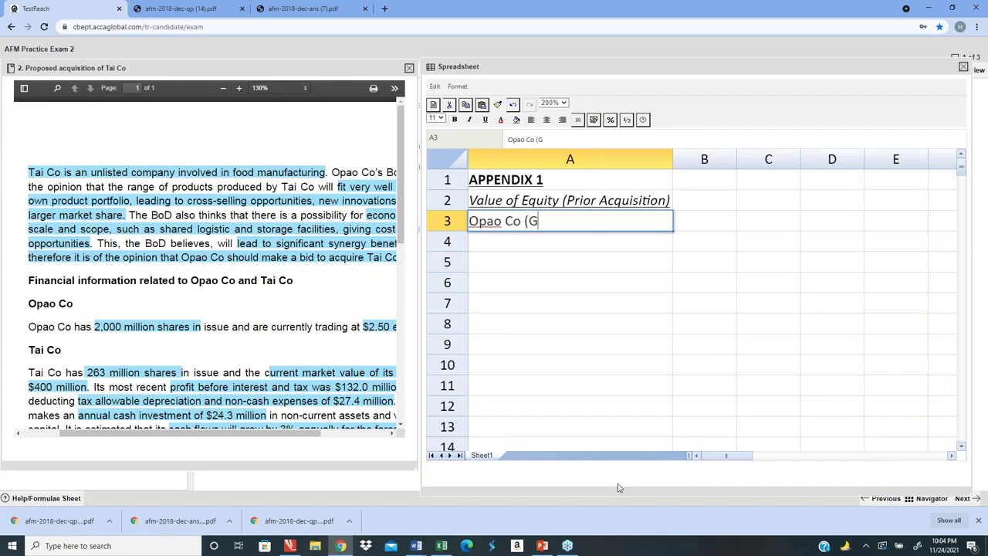
text(iven))
- Reduce the question document's zoom to 110% and append "2000*2.5" to the Opao Co label in A3
click(223, 88)
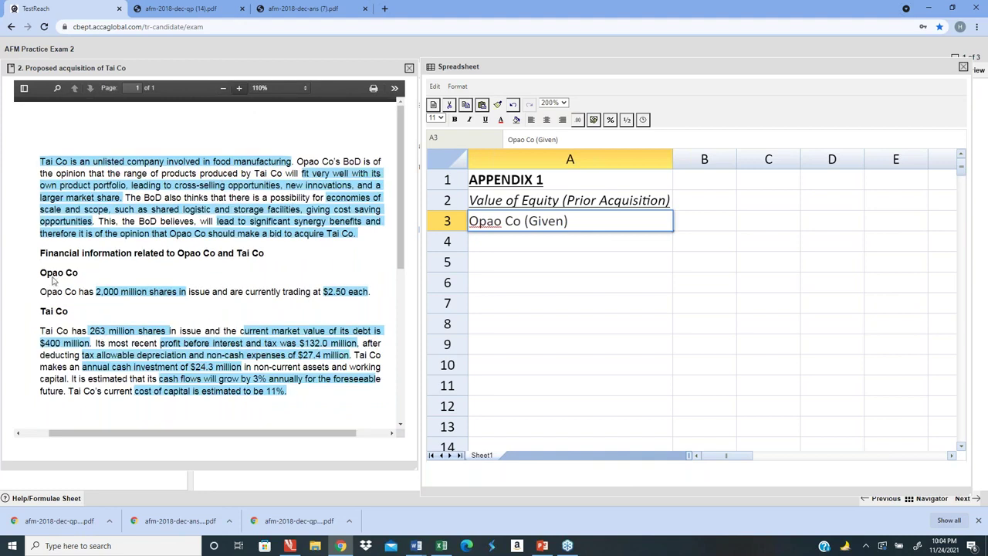
drag(48, 273, 369, 292)
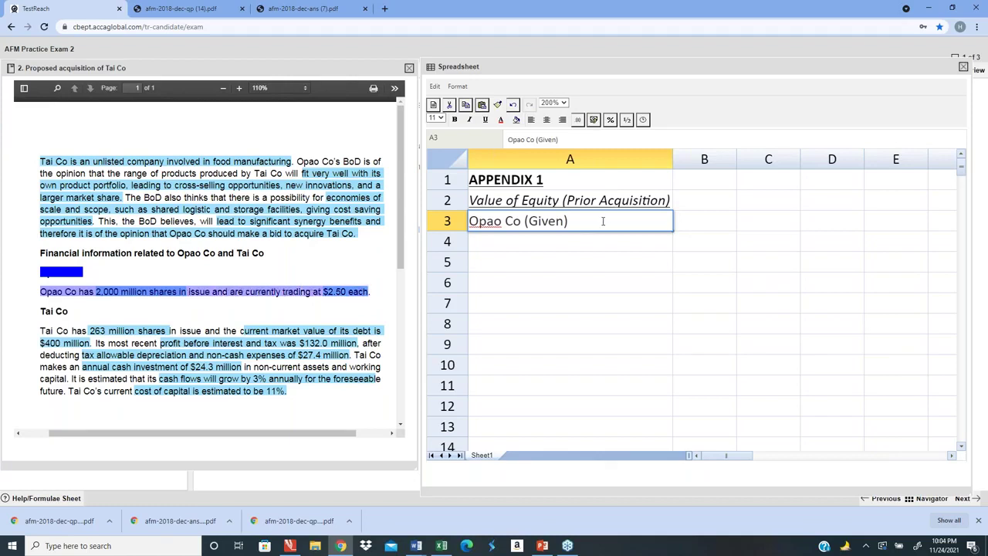
click(610, 221)
text(200)
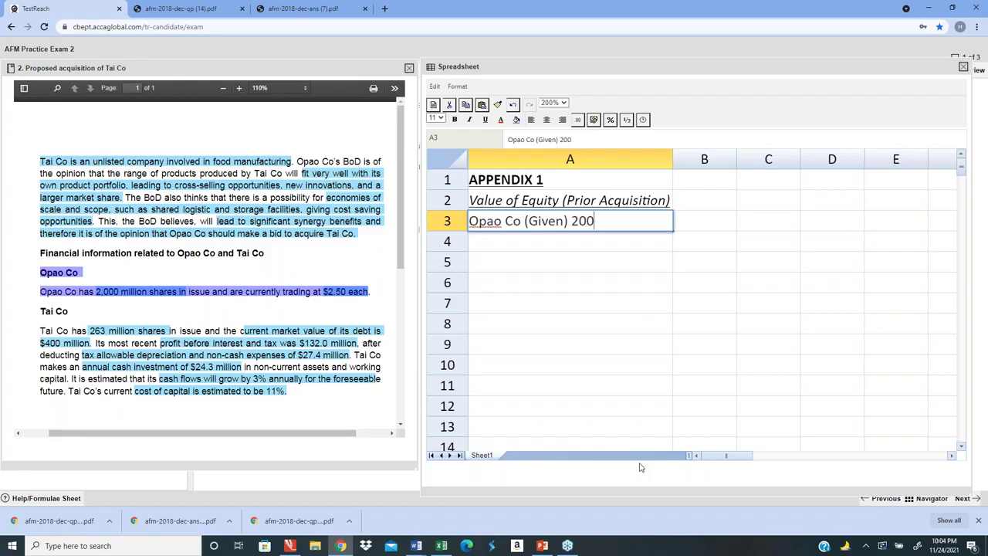
text(0*2.5)
key(Return)
- Calculate Opao Co's equity value in cell C3 with the formula =2000*2.5
key(Up)
key(Up)
key(Right)
key(Right)
key(Down)
text(=)
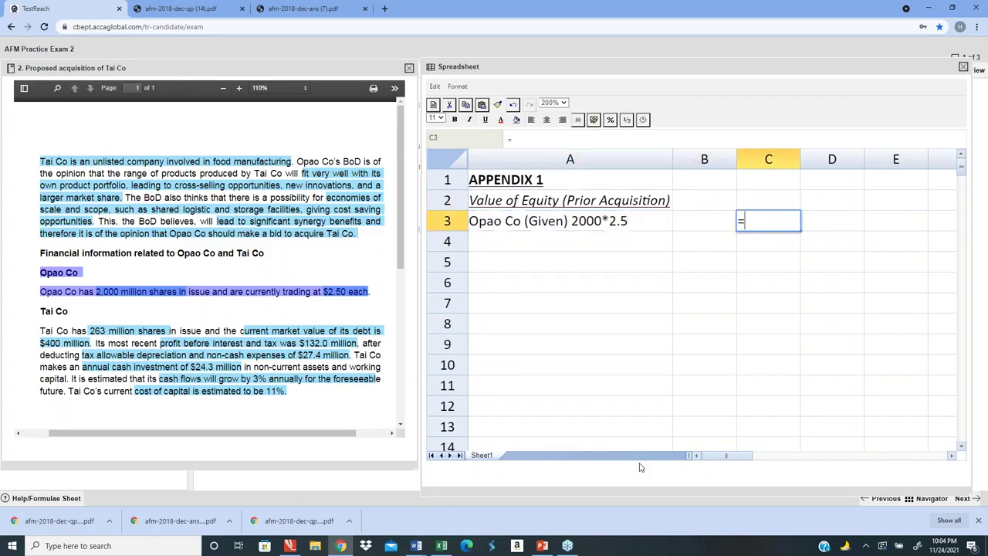
text(2000*2.5)
key(Return)
- Enter the unit heading "million" in cell C2
key(Up)
key(Up)
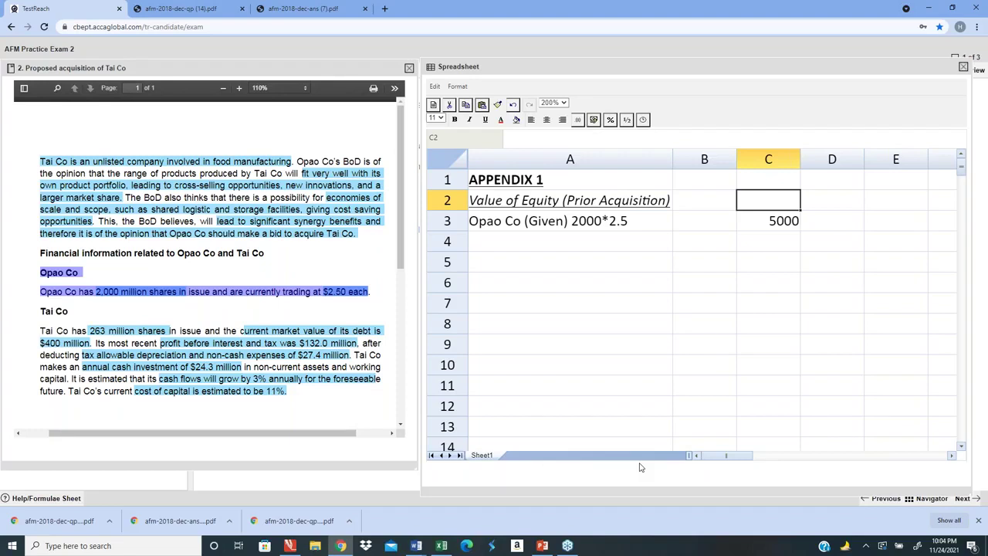
text(million)
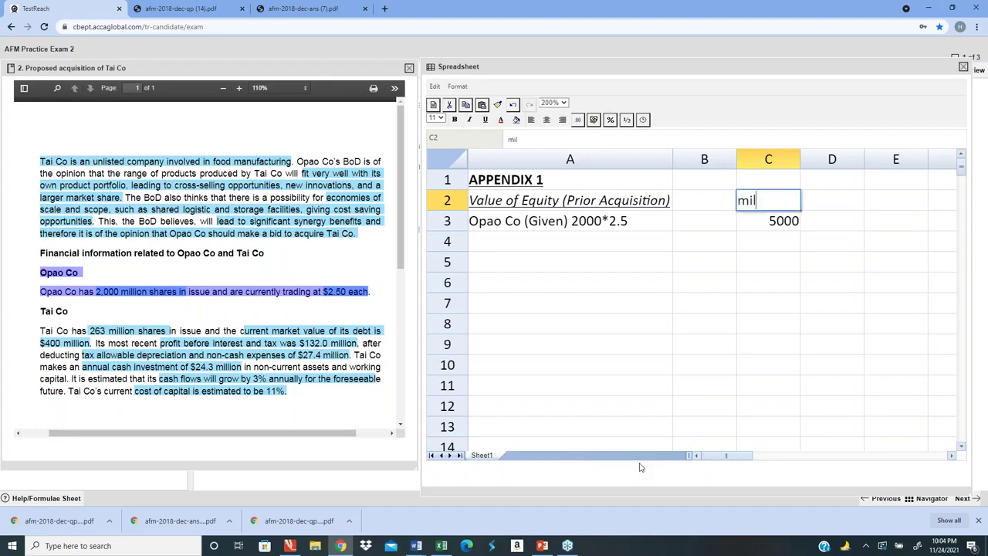
key(Return)
- Apply the 0.00 number format to the cell block C2:H21
key(Up)
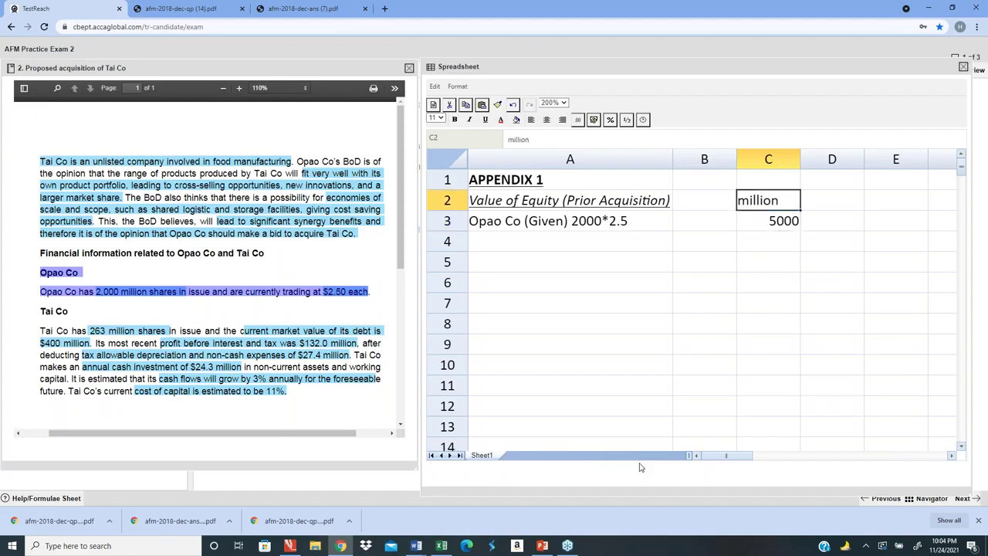
key(shift+Down)
key(shift+Down)
key(shift+Down)
key(shift+Down)
key(shift+Down)
key(shift+Down)
key(shift+Down)
key(shift+Down)
key(shift+Down)
key(shift+Down)
key(shift+Down)
key(shift+Down)
key(shift+Down)
key(shift+Down)
key(shift+Down)
key(shift+Down)
key(shift+Down)
key(shift+Down)
key(shift+Down)
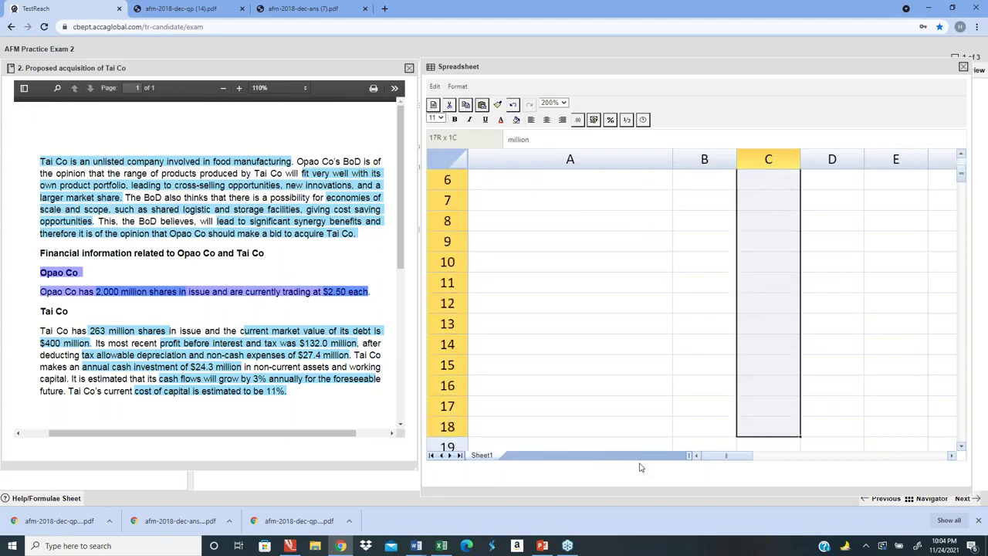
key(shift+Right)
key(shift+Right)
key(shift+Right)
key(shift+Right)
key(shift+Right)
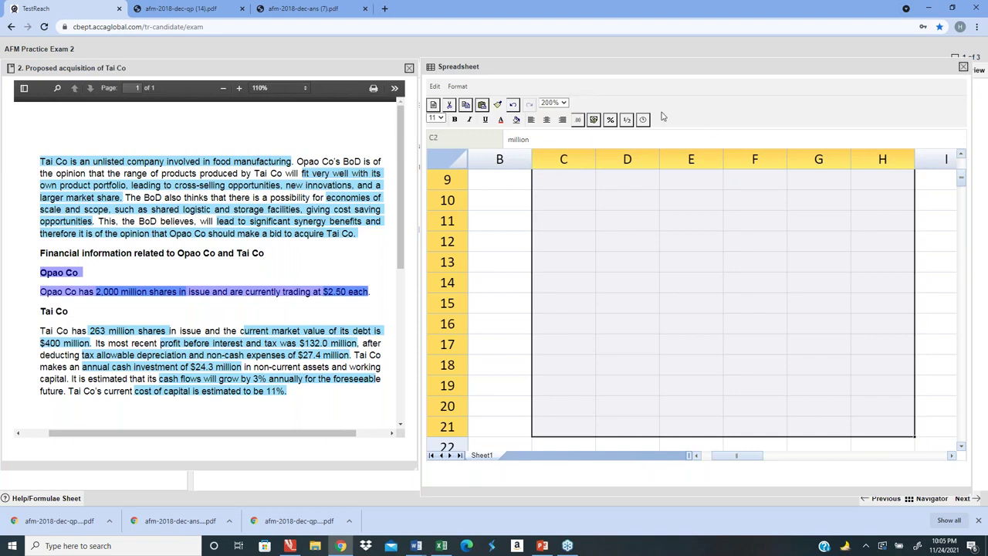
click(576, 121)
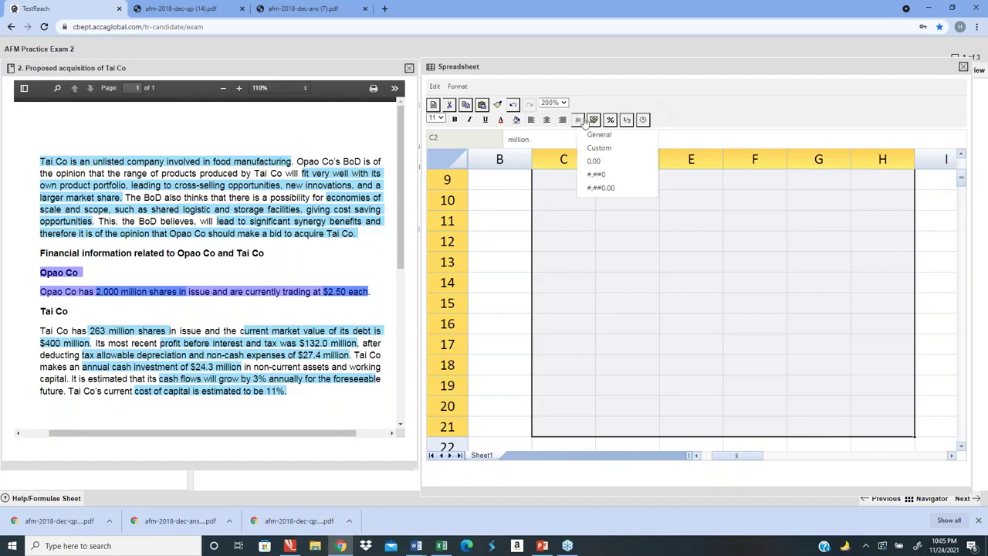
click(619, 161)
click(616, 240)
key(Up)
key(Up)
key(Up)
key(Up)
key(Up)
key(Up)
key(Up)
key(Up)
key(Up)
key(Up)
key(Up)
key(Left)
key(Left)
key(Left)
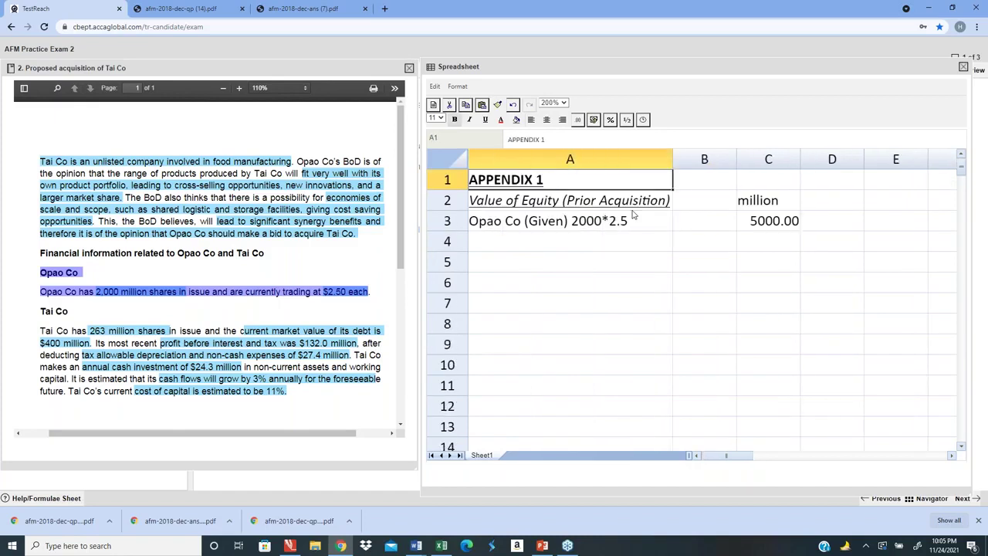
- Center-align a large block of cells starting at B1, covering the figures in column C and the columns beyond
key(Right)
key(Right)
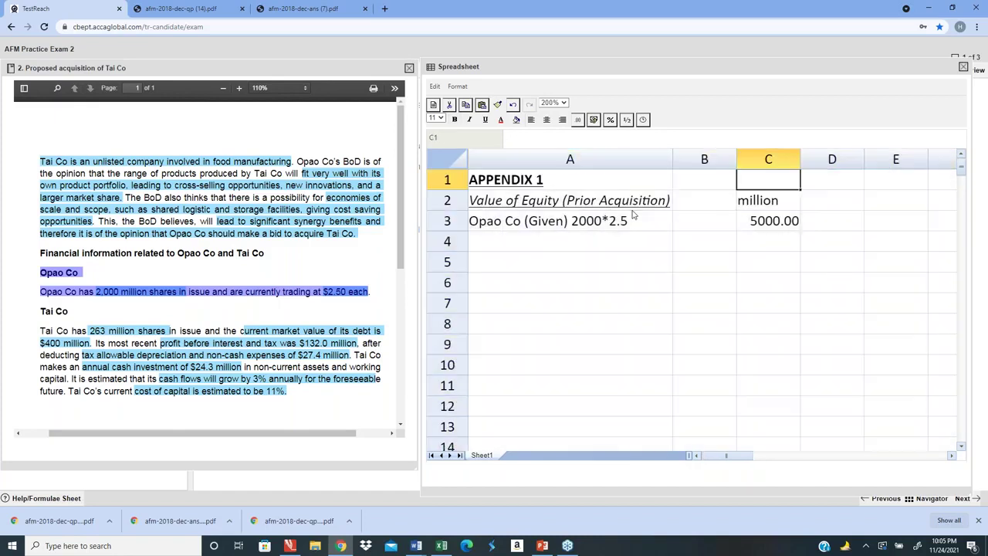
key(Left)
key(shift+Down)
key(shift+Down)
key(shift+Down)
key(shift+Down)
key(shift+Down)
key(shift+Down)
key(shift+Down)
key(shift+Down)
key(shift+Down)
key(shift+Down)
key(shift+Down)
key(shift+Down)
key(shift+Down)
key(shift+Down)
key(shift+Down)
key(shift+Down)
key(shift+Down)
key(shift+Down)
key(shift+Right)
key(shift+Right)
key(shift+Right)
key(shift+Right)
key(shift+Right)
key(shift+Right)
key(shift+Right)
key(shift+Right)
key(shift+Right)
key(shift+Right)
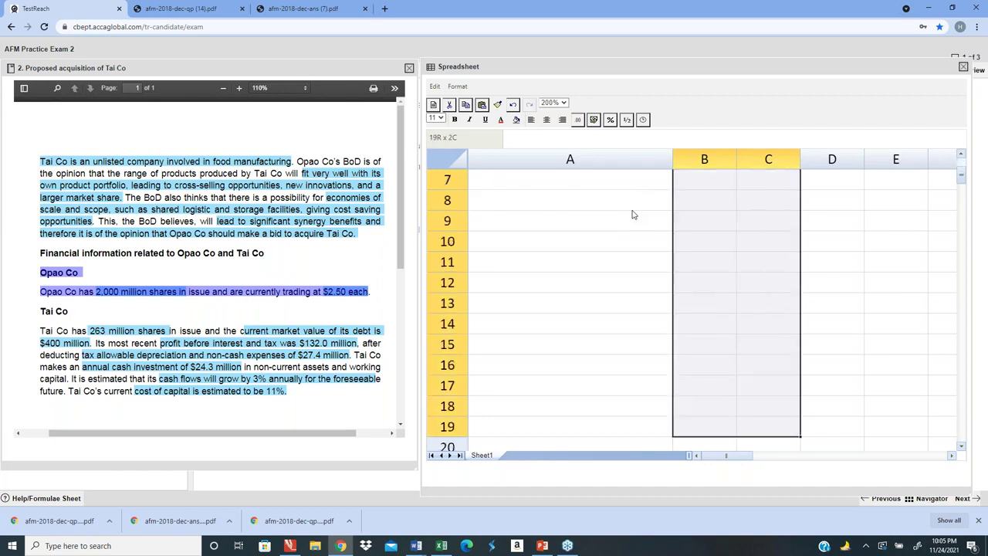
click(546, 119)
click(576, 301)
key(Up)
key(Up)
key(Up)
key(Up)
key(Up)
key(Up)
key(Up)
key(Up)
key(Up)
key(Up)
key(Up)
key(Up)
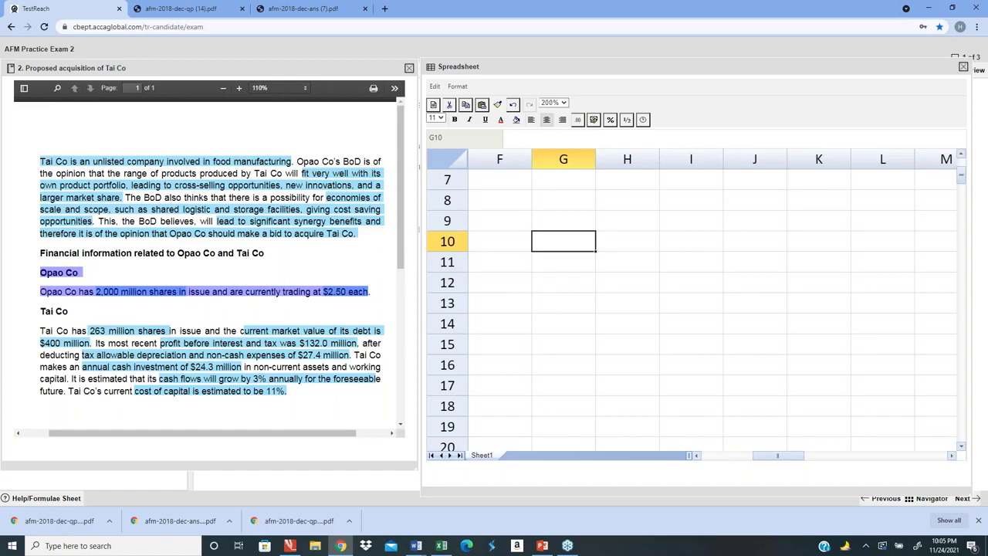
key(Left)
key(Left)
key(Left)
key(Left)
key(Left)
key(Left)
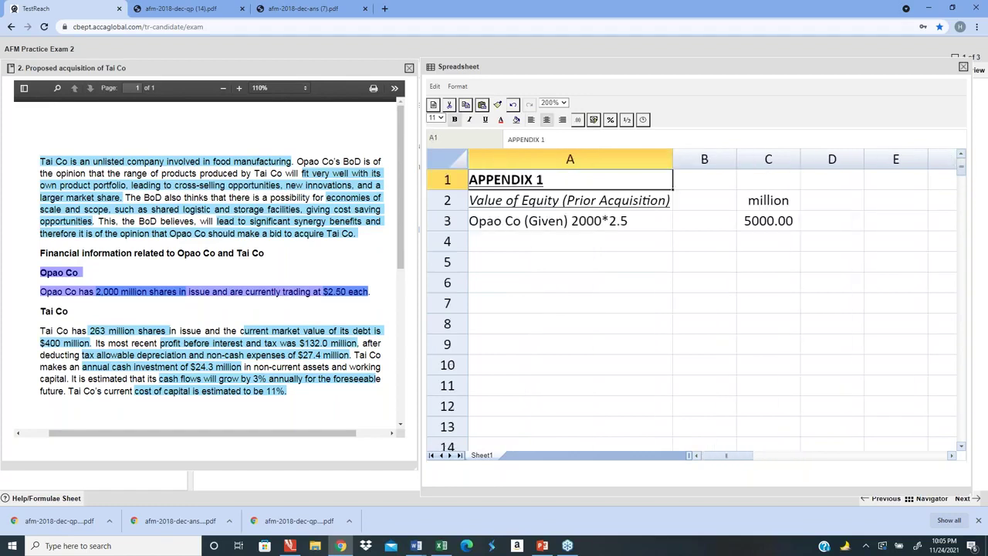
- Replace the unit heading in C2 with "Millions" and make it bold
click(769, 199)
text(Millions)
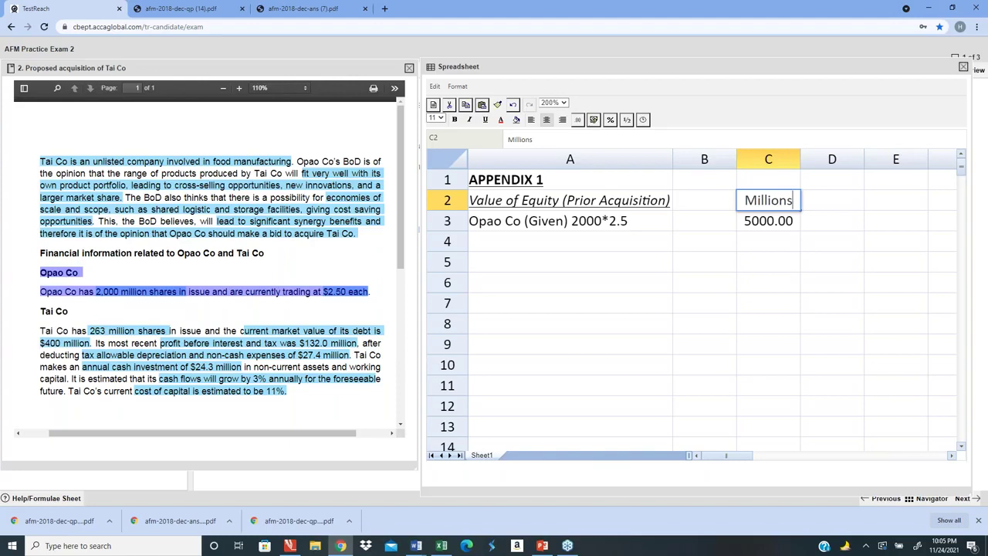
key(Return)
click(768, 200)
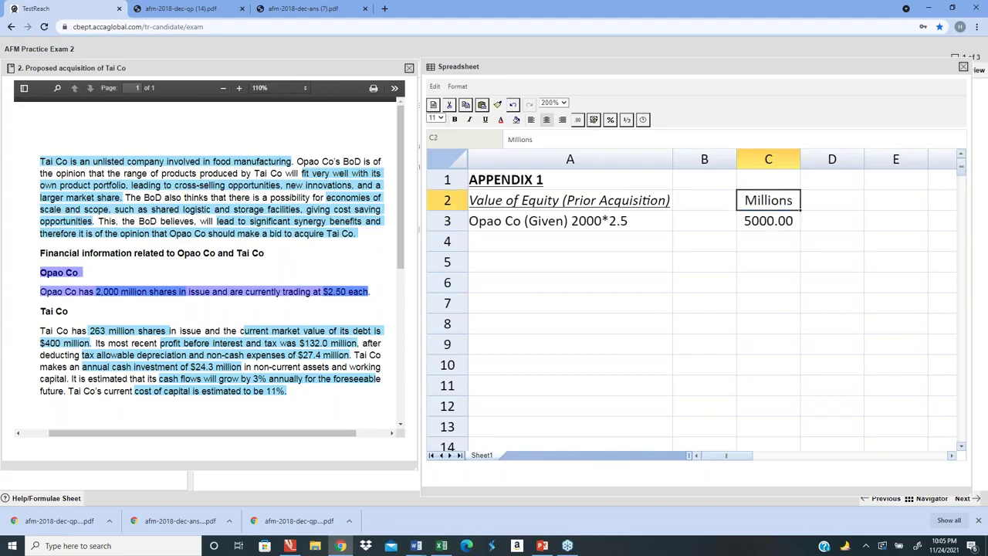
key(ctrl+b)
- Enter the subheading "Tai Co. Unlisted by Free Cash Flows" in cell A4
click(704, 241)
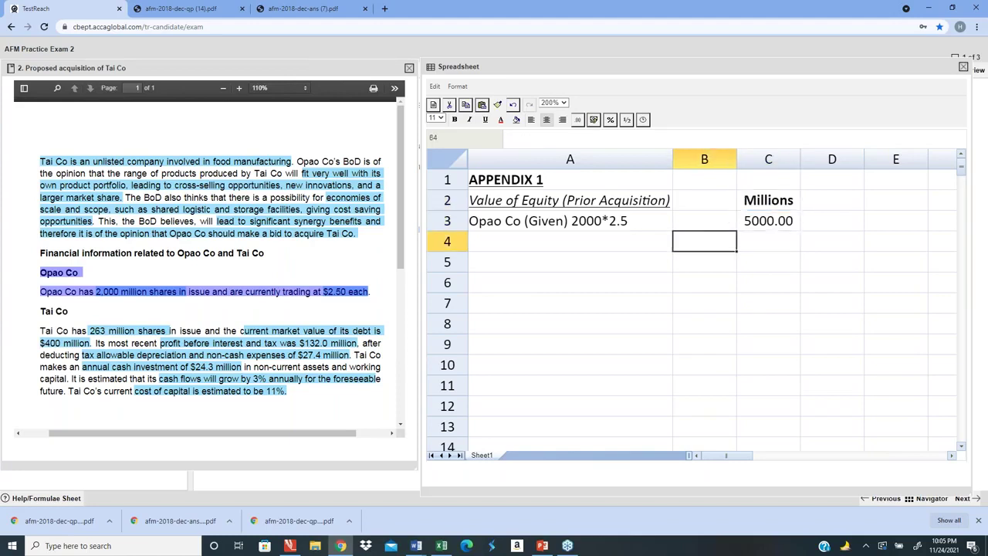
click(569, 241)
text(Ta)
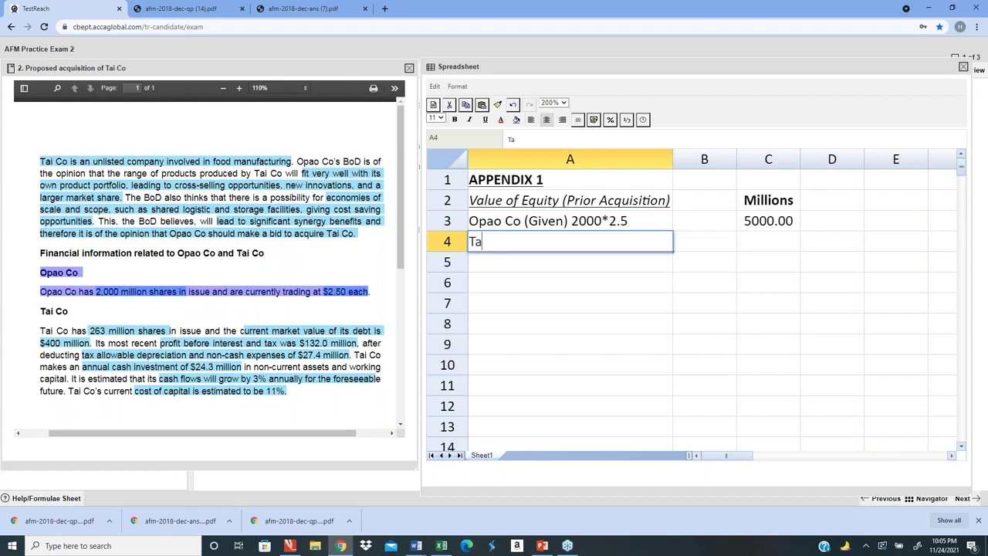
text(i Co. Unlisted)
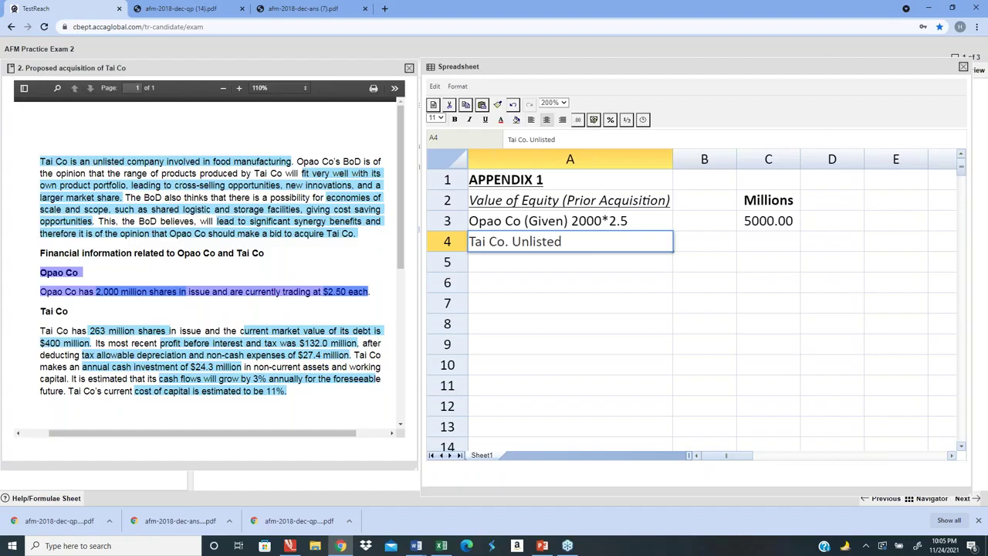
text(by)
text(Free Cas)
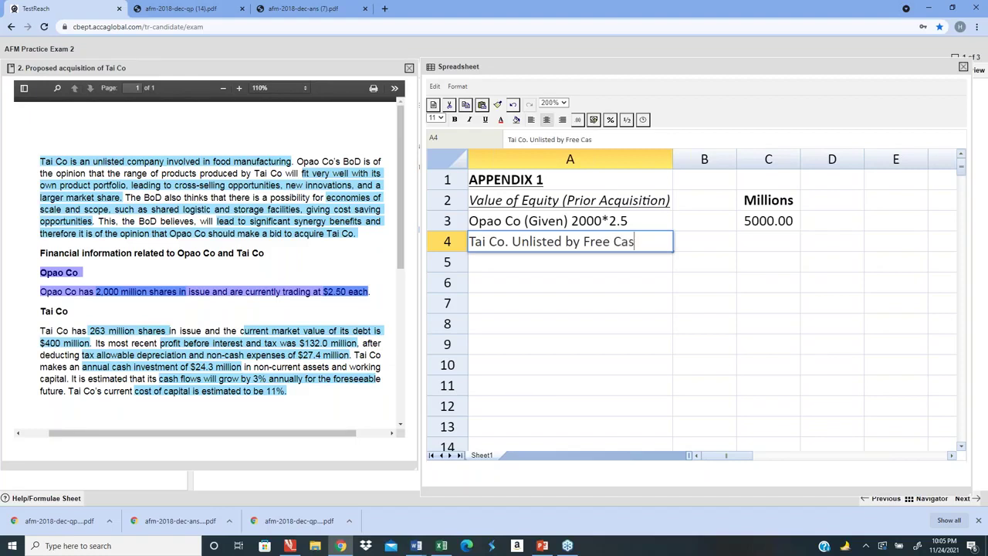
text(h Flows)
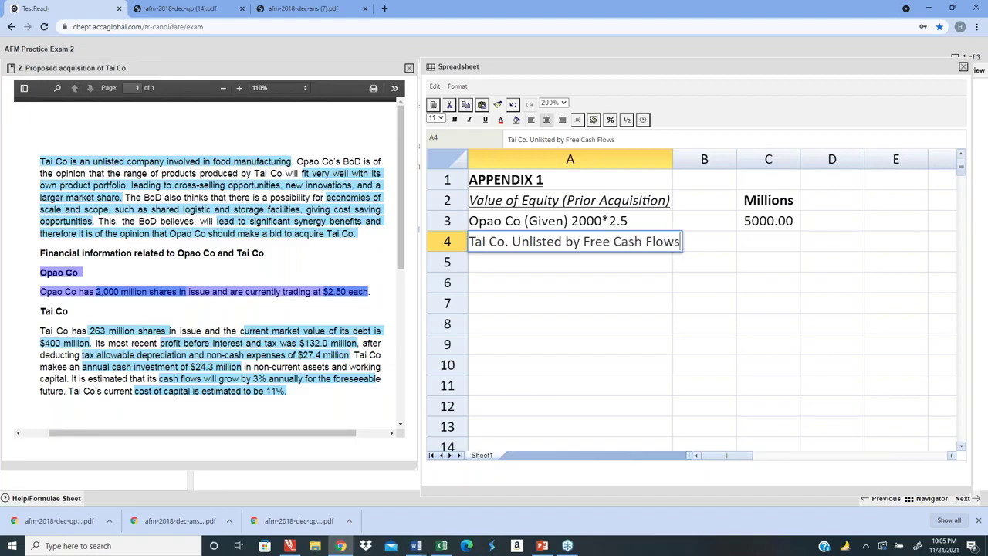
key(Return)
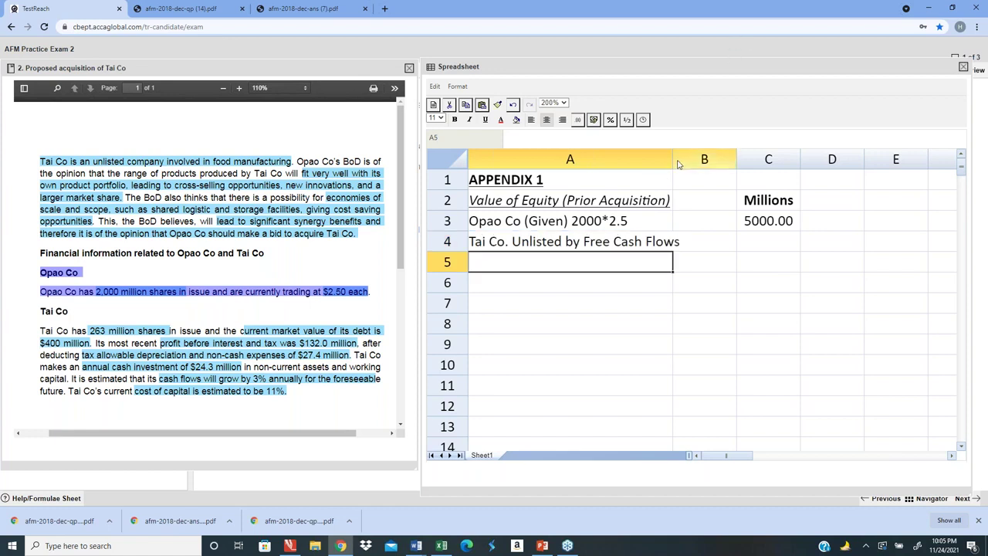
- Widen column A to fit the Tai Co subheading and italicize the text in A4
drag(673, 157, 691, 158)
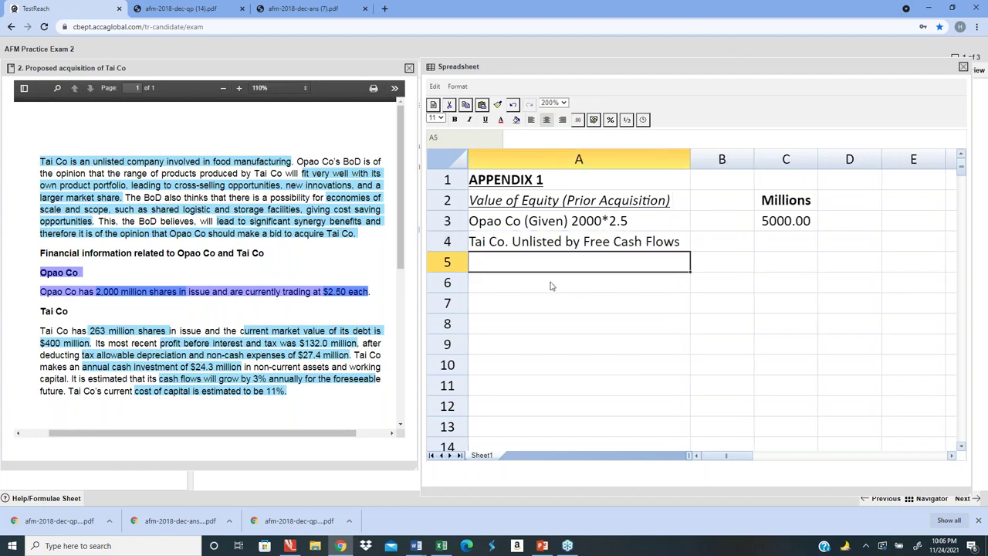
click(550, 289)
click(538, 245)
key(ctrl+i)
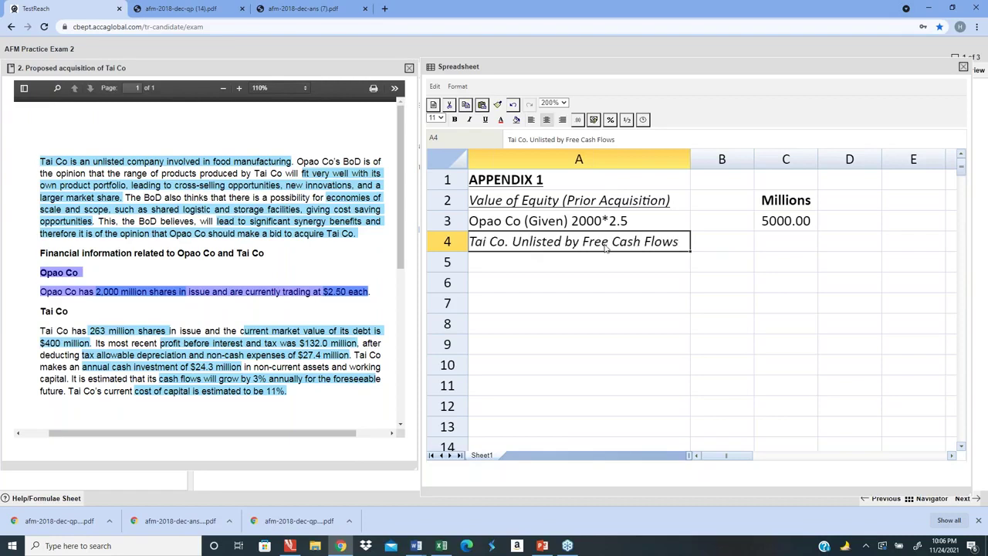
- Add a "PBIT" line in row 5 with the value 132 in B5
key(Down)
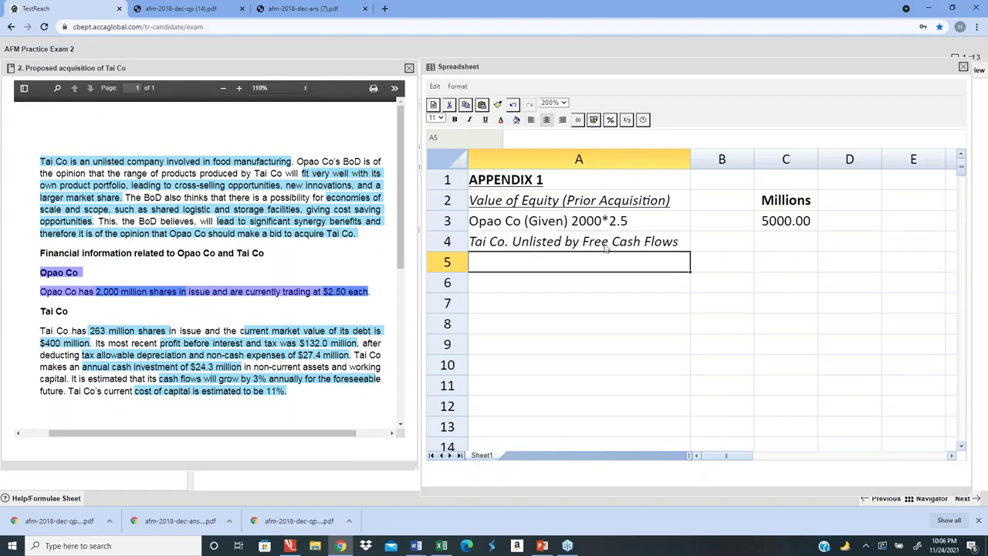
text(PBIT)
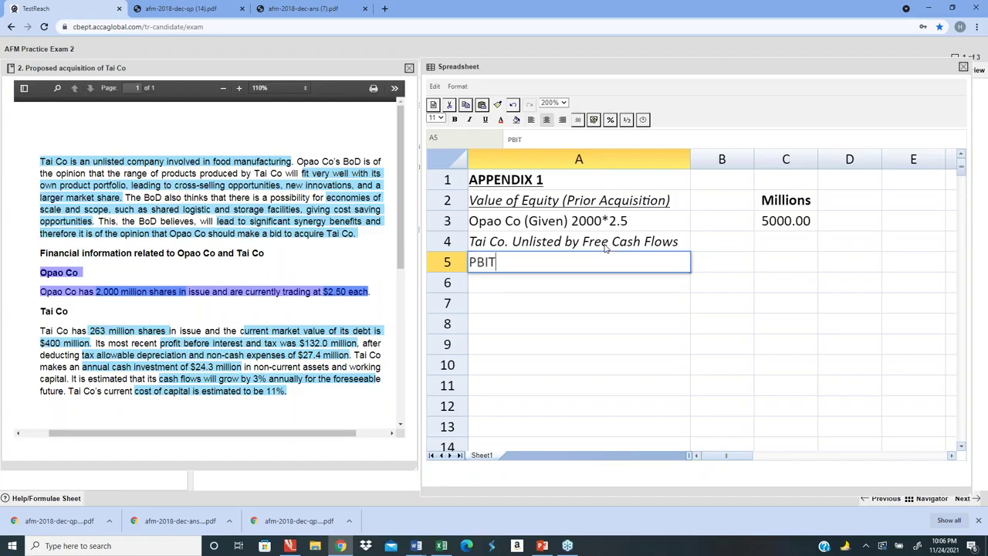
key(Tab)
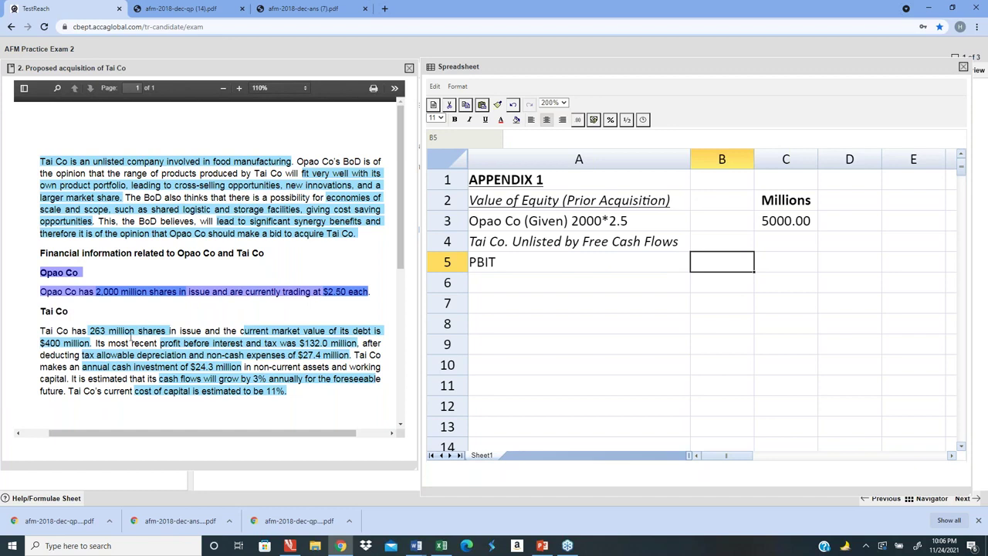
text(1320)
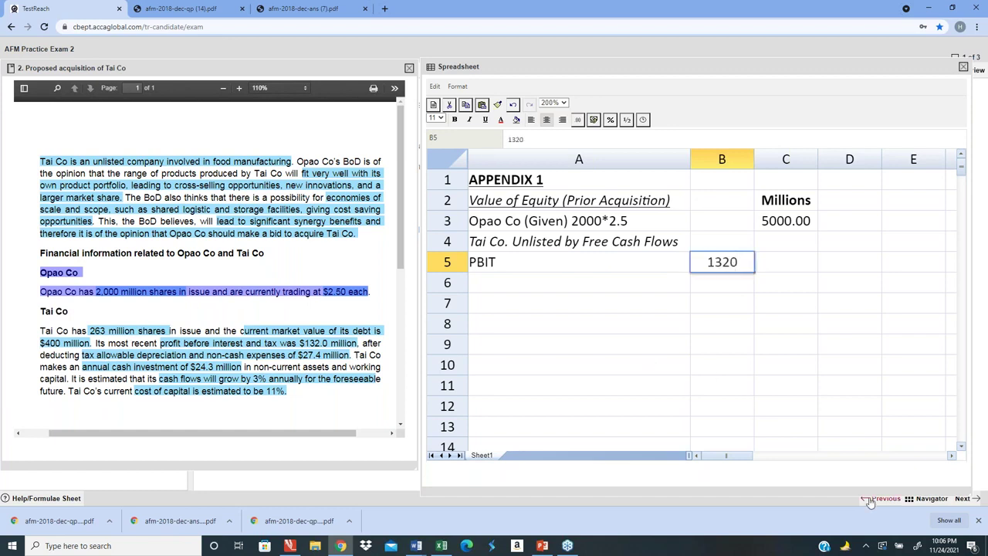
key(BackSpace)
key(Return)
- Copy the bold "Millions" heading from C2 into B2
key(Up)
key(Up)
key(Up)
key(Up)
key(Right)
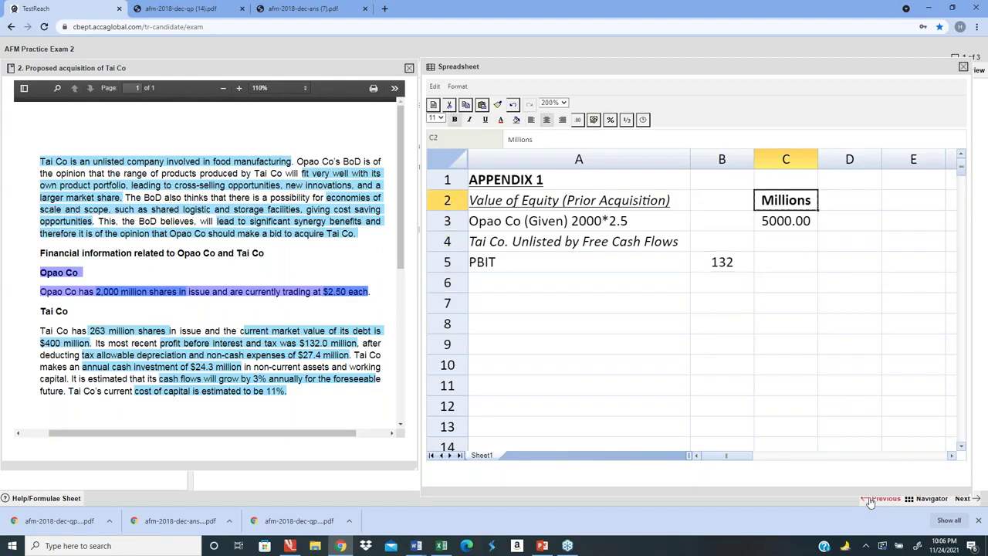
key(ctrl+c)
key(Left)
key(ctrl+v)
key(Return)
key(Up)
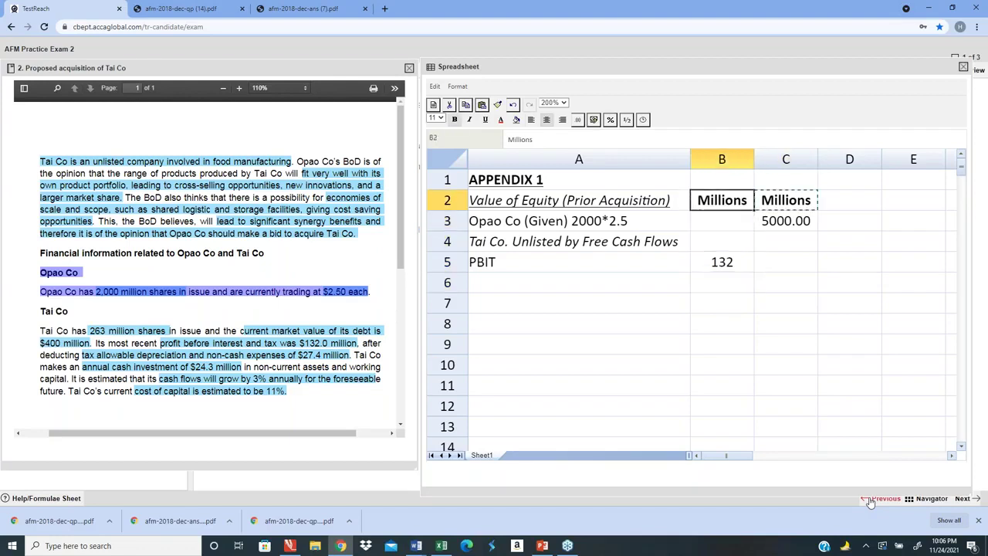
- Enter the label "Tax Dep" in cell A6, under the PBIT line
key(Down)
key(Down)
key(Down)
key(Left)
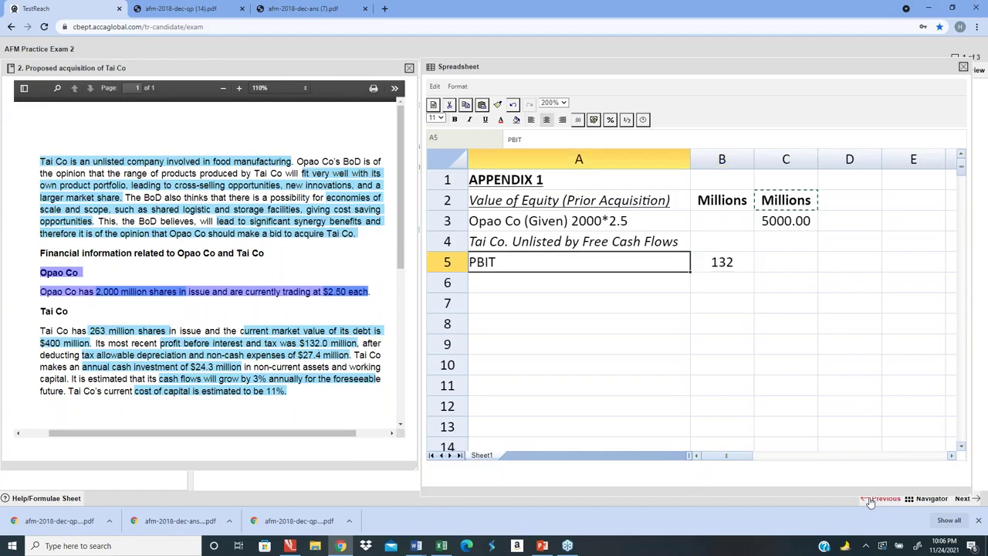
key(Down)
key(Up)
drag(539, 347, 537, 324)
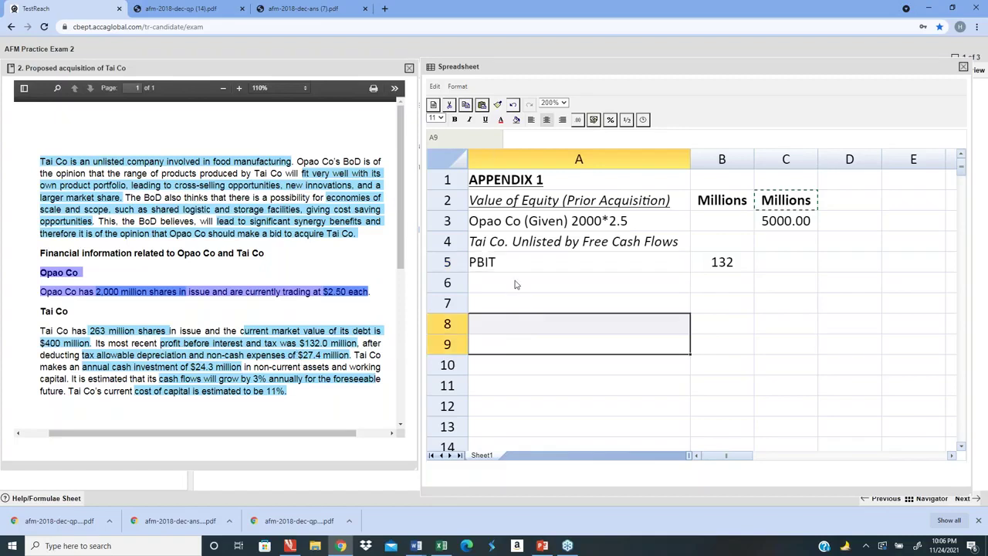
click(517, 284)
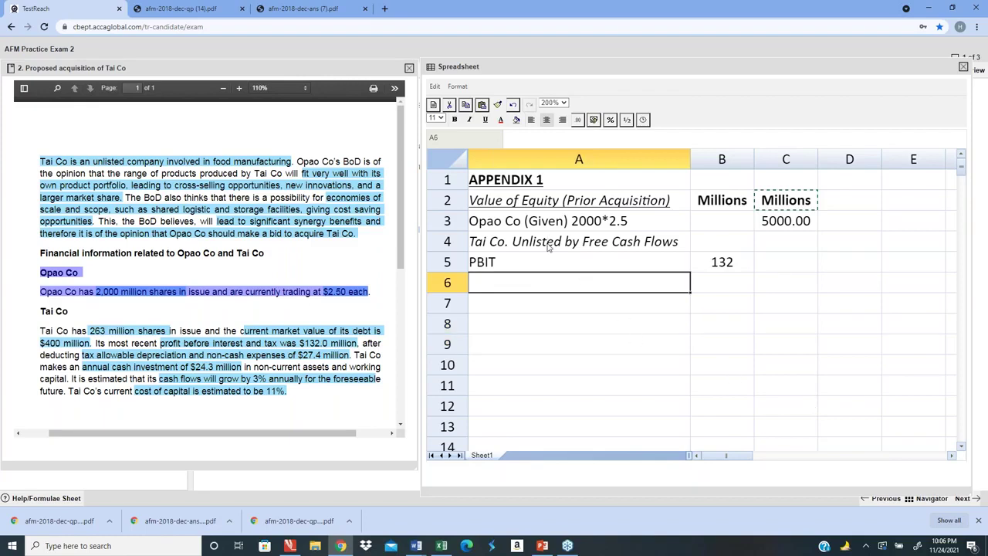
click(550, 243)
click(530, 290)
text(T)
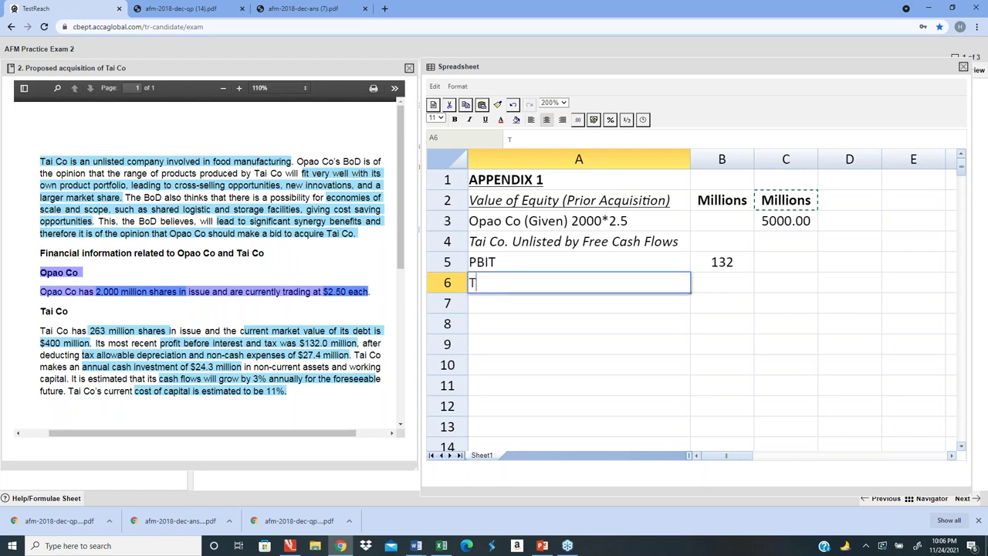
text(ax Dep)
click(722, 283)
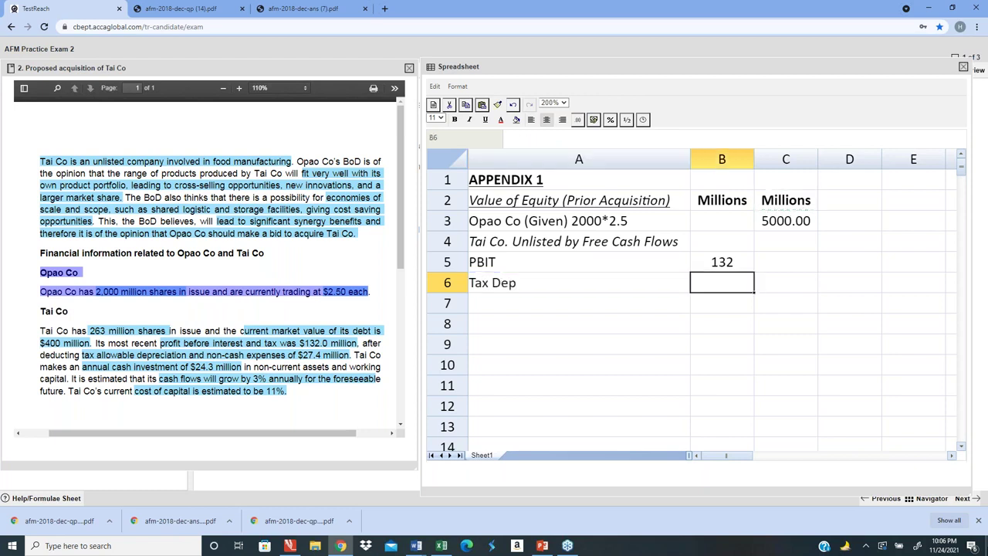
key(Left)
key(Up)
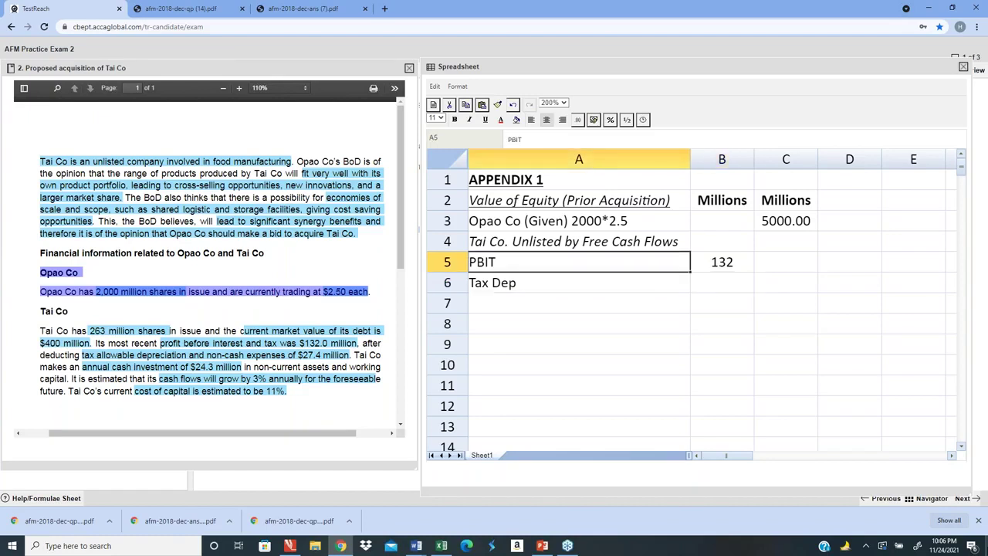
click(722, 262)
click(579, 262)
click(579, 283)
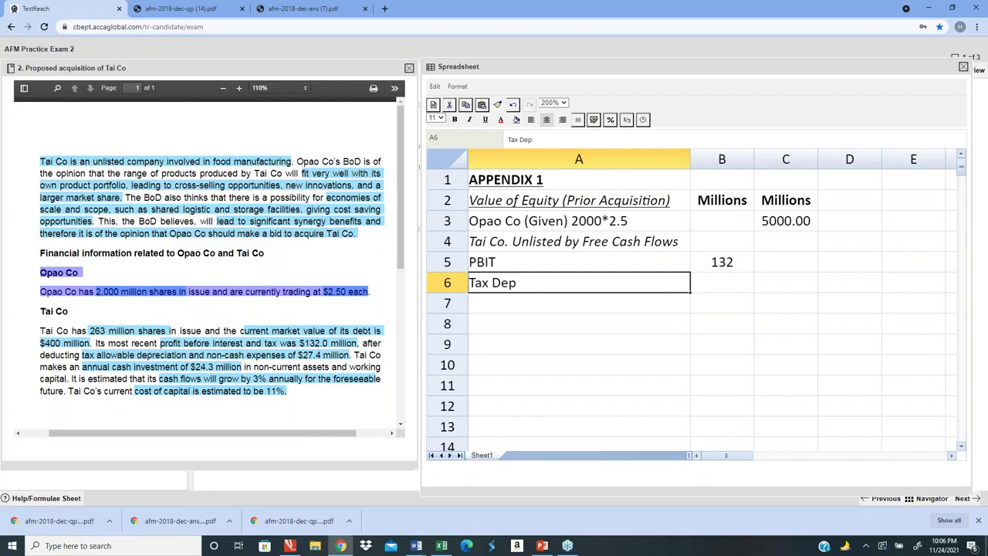
click(721, 283)
click(579, 282)
- Enter 27.4 in B6 as the Tax Dep amount
click(722, 283)
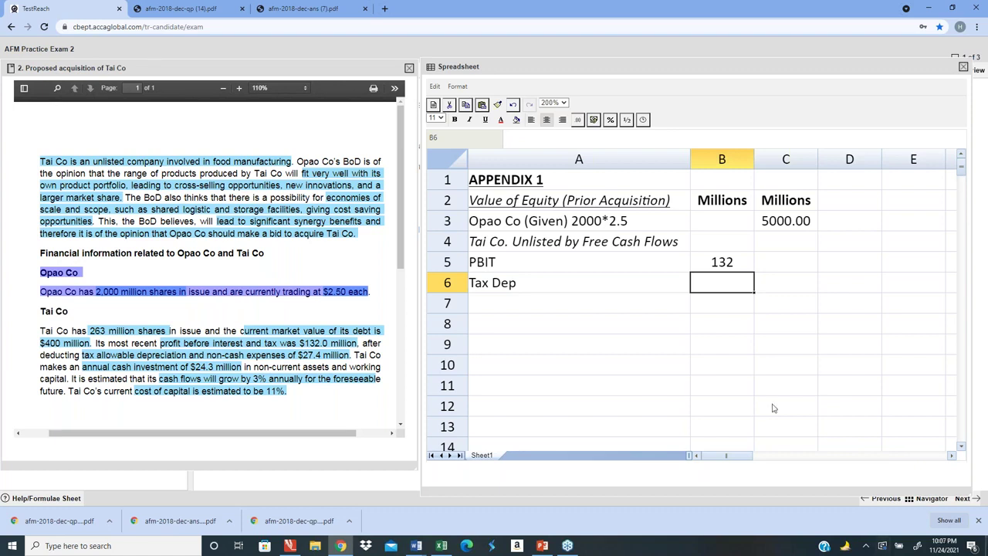
text(27.4)
key(Return)
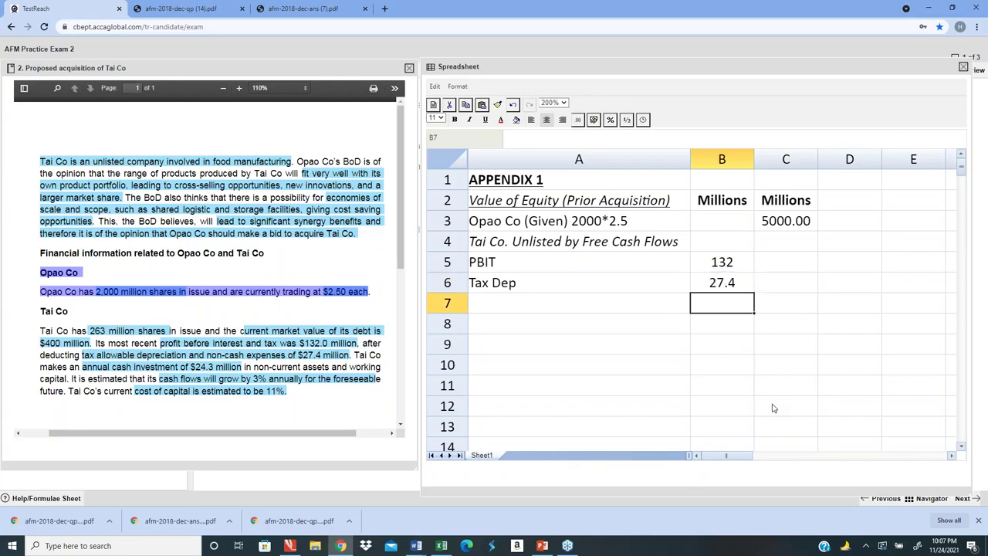
- Enter the label "Cash Investment" in cell A7, below the Tax Dep line
key(Left)
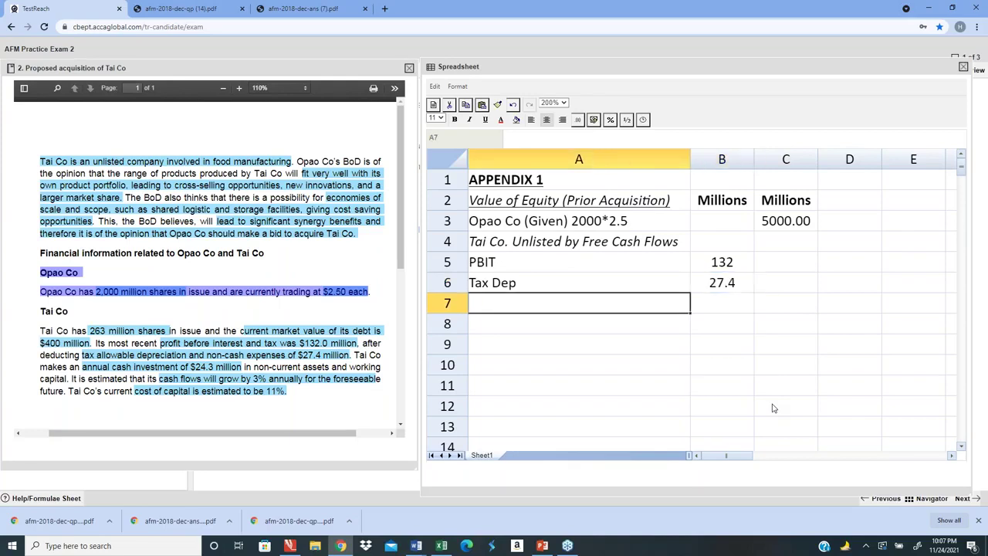
text(Inve)
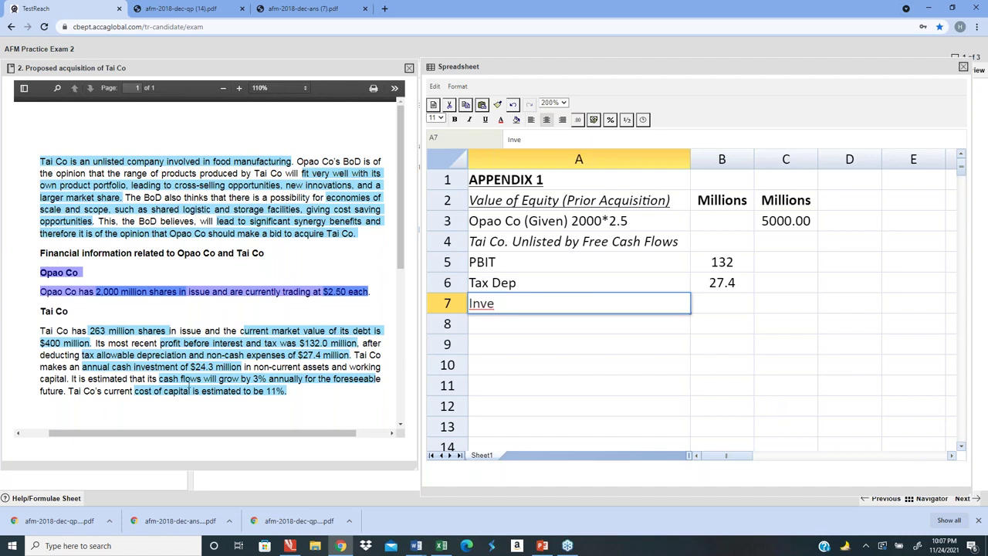
key(BackSpace)
key(BackSpace)
key(BackSpace)
key(BackSpace)
text(Cssh)
key(BackSpace)
key(BackSpace)
key(BackSpace)
key(BackSpace)
text(ash Investment)
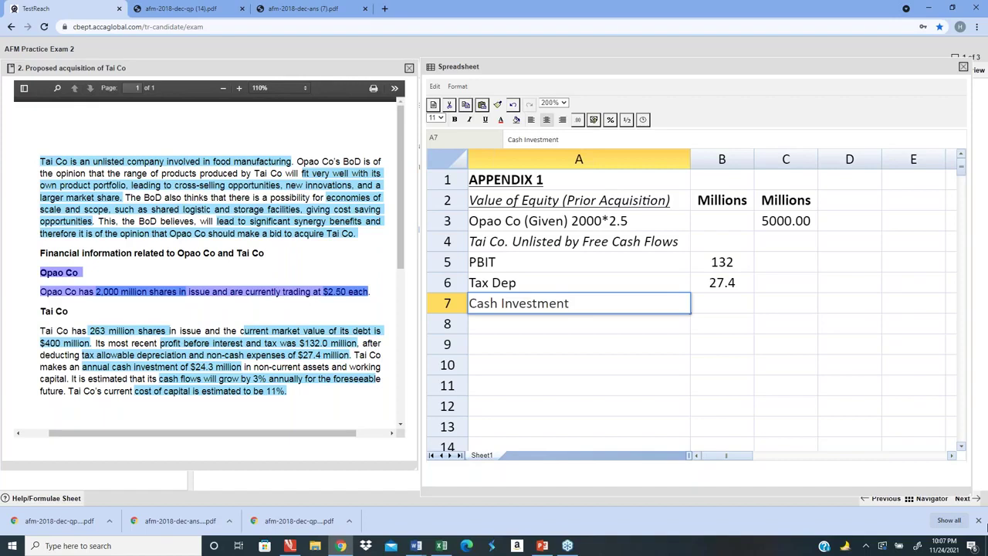
- Enter -24.3 in B7 as the cash investment outflow
key(Tab)
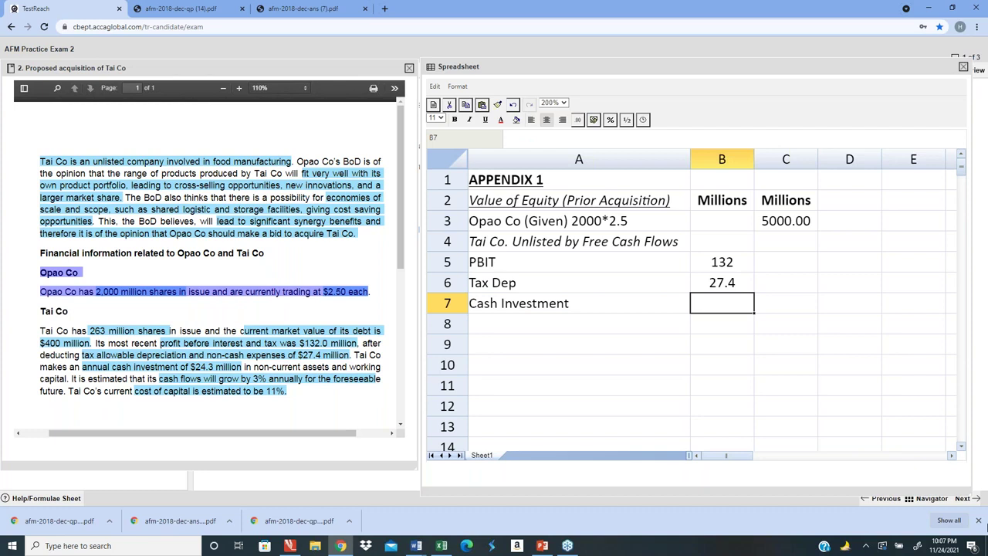
text(-24.3)
key(Return)
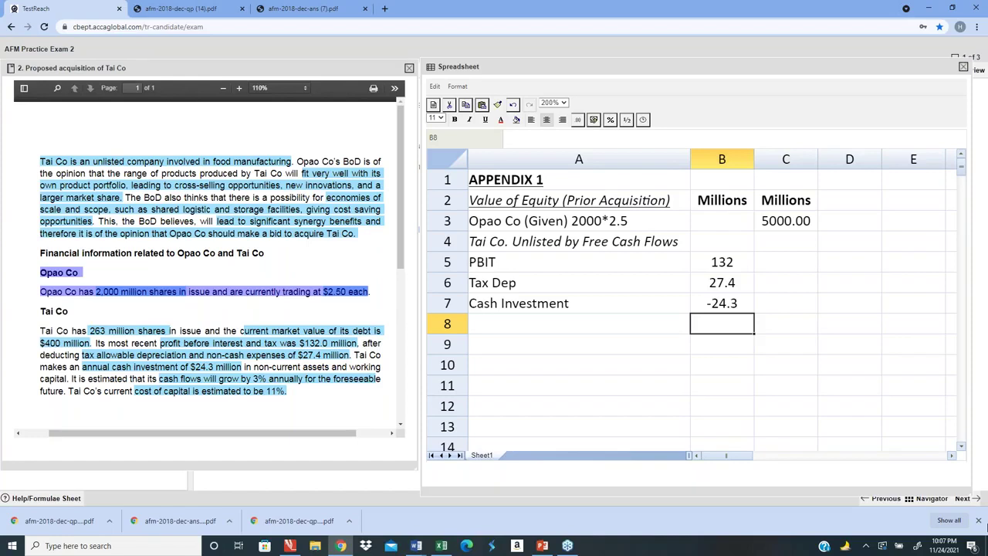
- Enter the label "Tax on PBIT" in cell A8, below the Cash Investment line
key(Left)
text(Tax on Op)
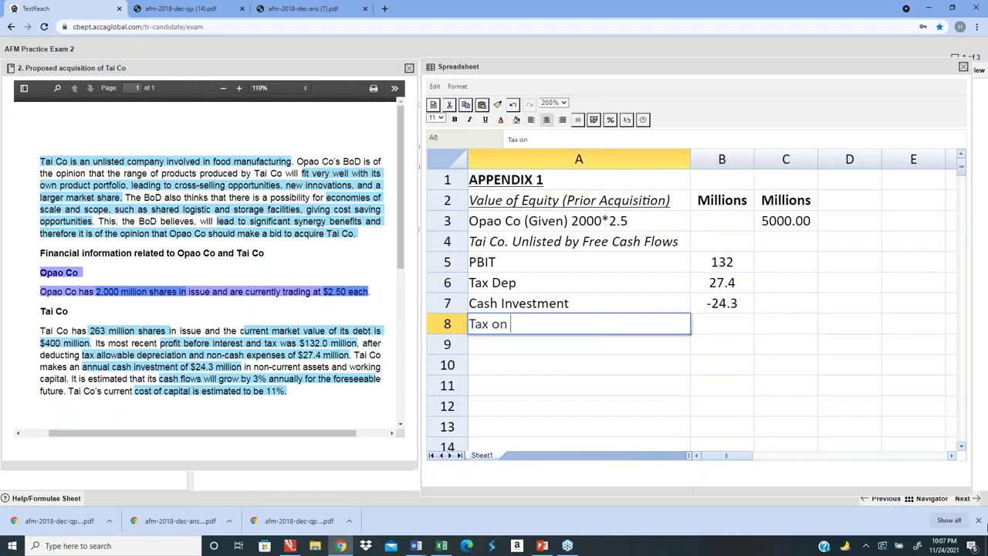
key(BackSpace)
key(BackSpace)
text(PBIT)
- Calculate the tax as a negative amount in B8 with the formula =-B5*0.2
key(Tab)
text(=)
key(Up)
key(Up)
key(Up)
text(*)
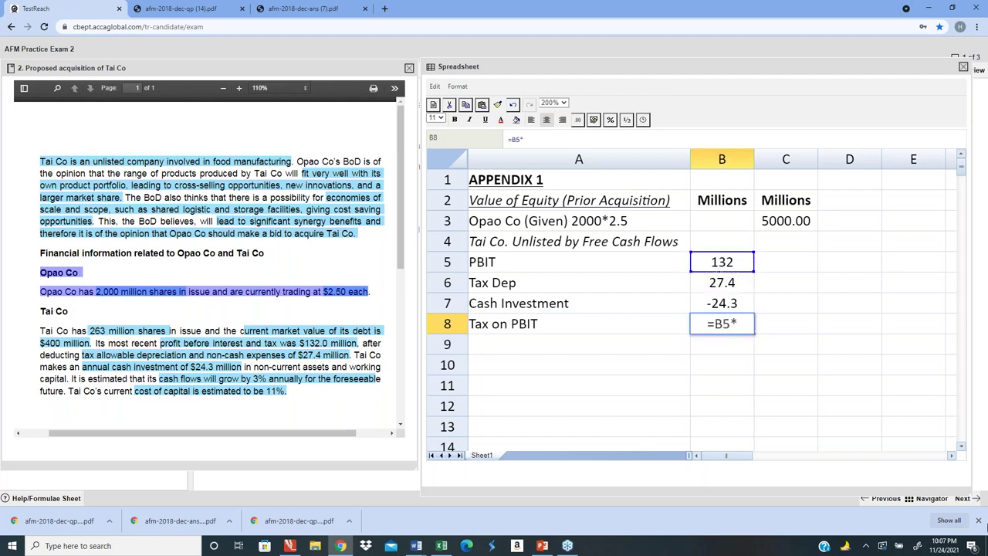
click(512, 138)
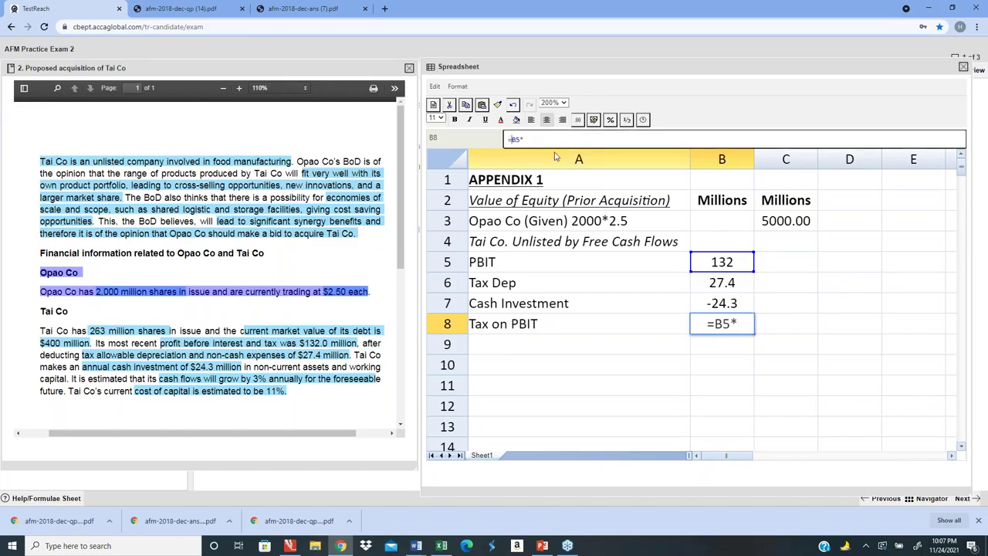
text(-B5*)
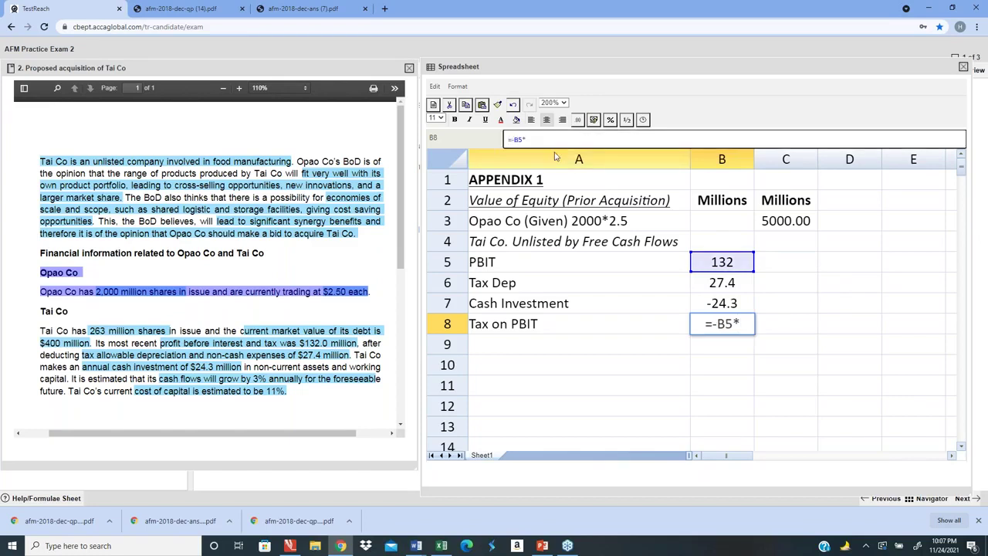
text(0.2)
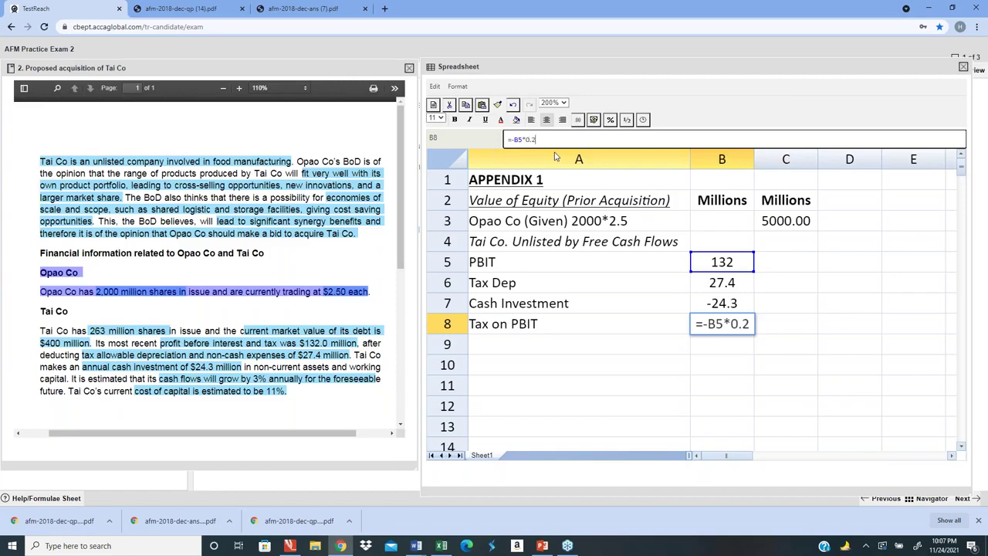
key(Return)
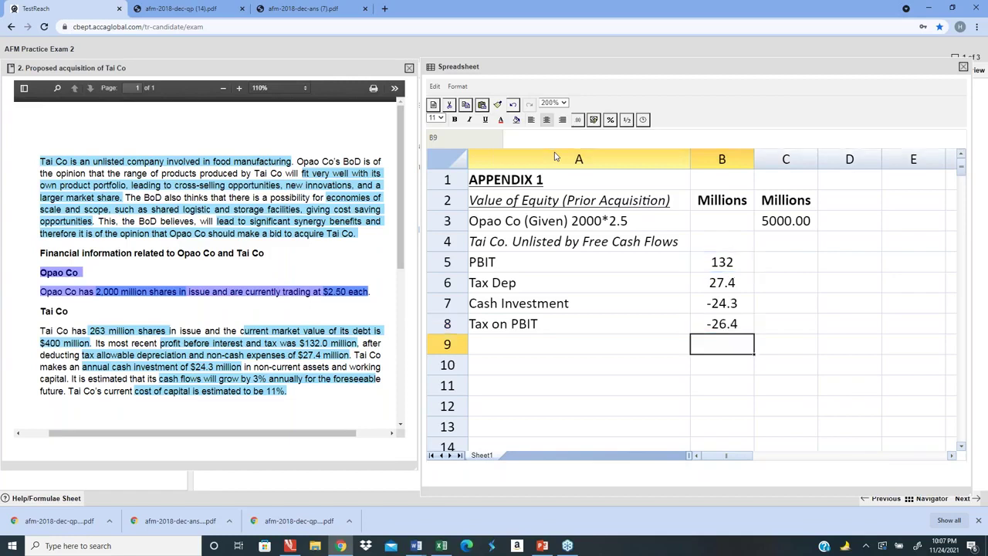
key(Up)
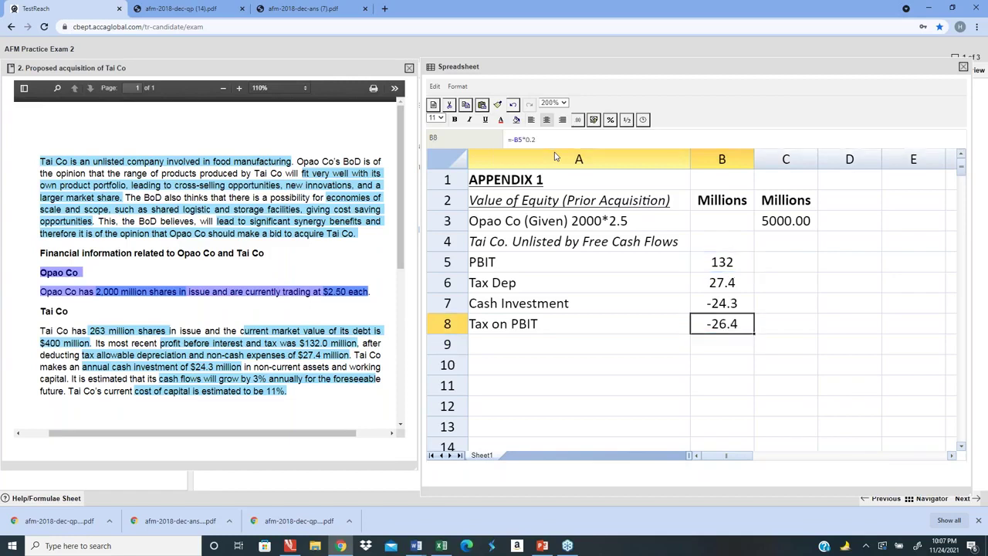
- Enter the label "Free Cash Flow of Firm" in cell A9, below the Tax on PBIT line
key(Left)
key(Down)
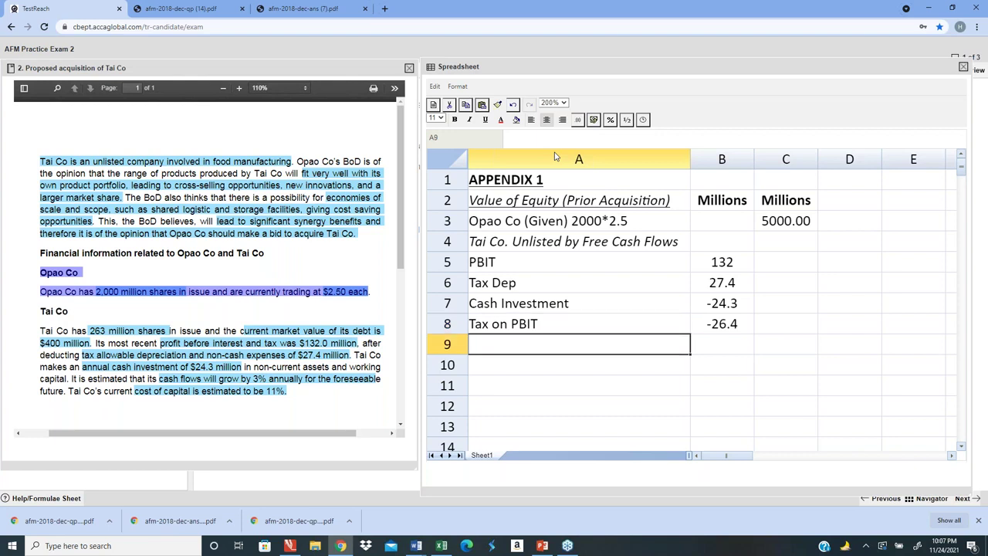
text(Free C)
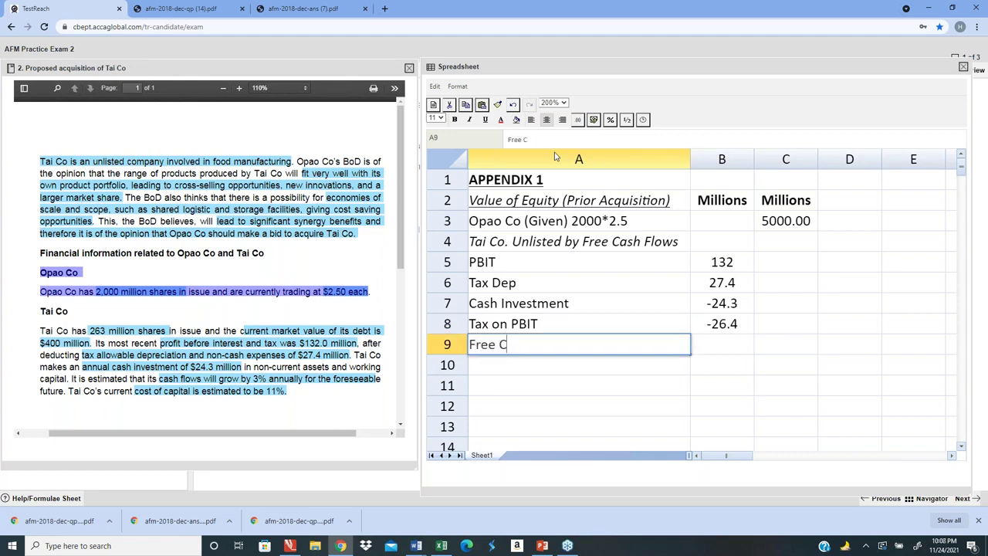
text(ash Flow of)
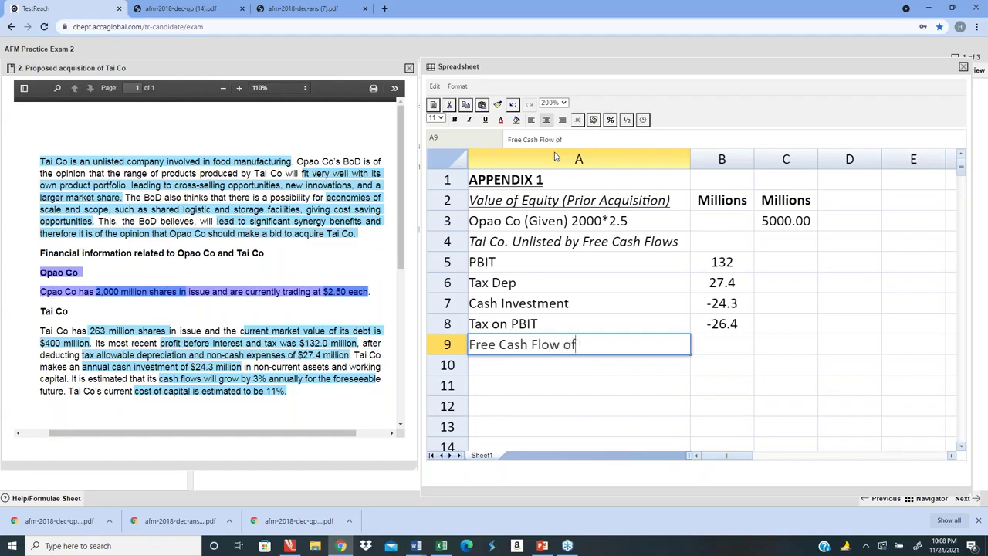
text( Fo)
key(BackSpace)
text(irm)
key(Tab)
- Total Tai Co's cash flow lines in B9 with a SUM formula over B5 to B8
text(=sum()
key(Up)
key(Up)
key(shift+Down)
key(shift+Up)
key(shift+Up)
key(Return)
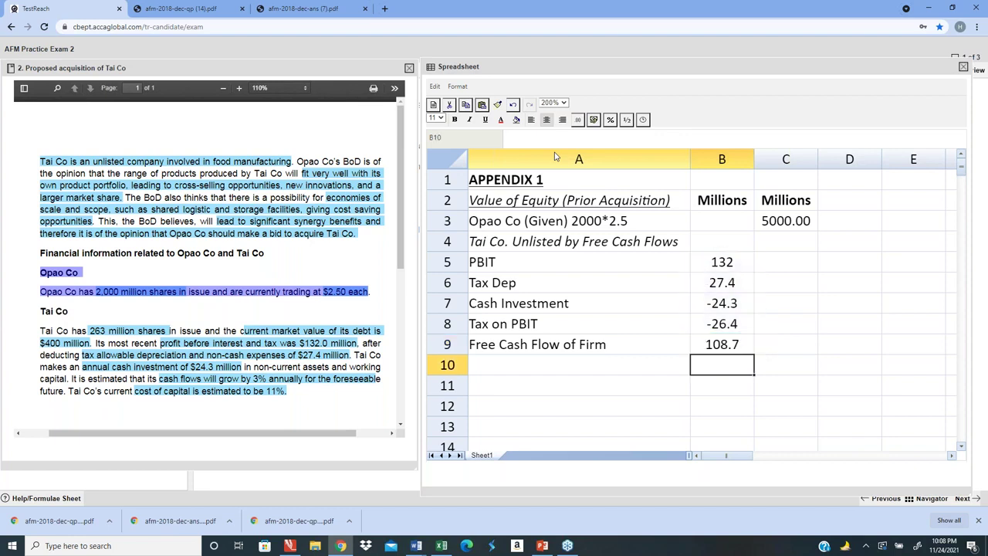
- Add a "WACC" line in row 10 and enter the 11% cost of capital from the case text in B10
key(Left)
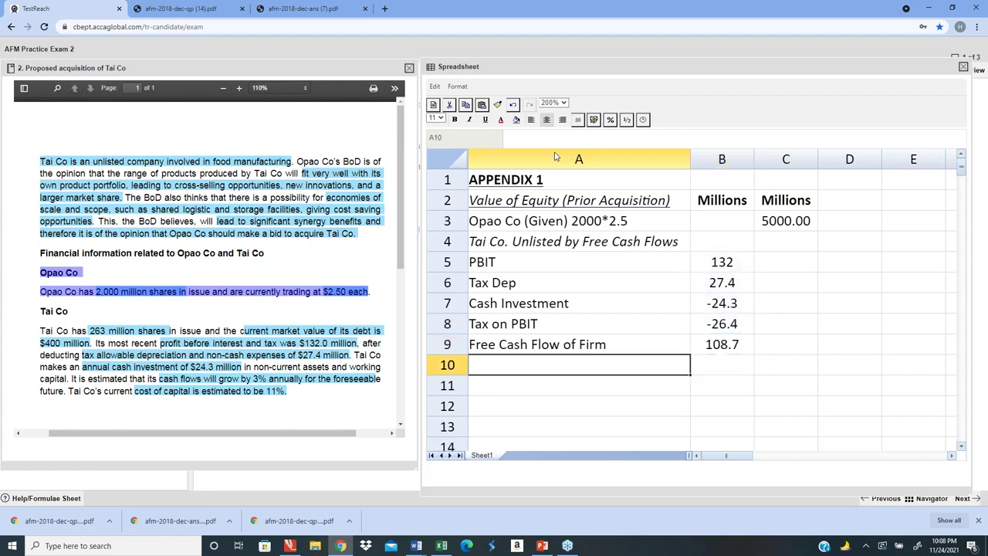
text(WACC)
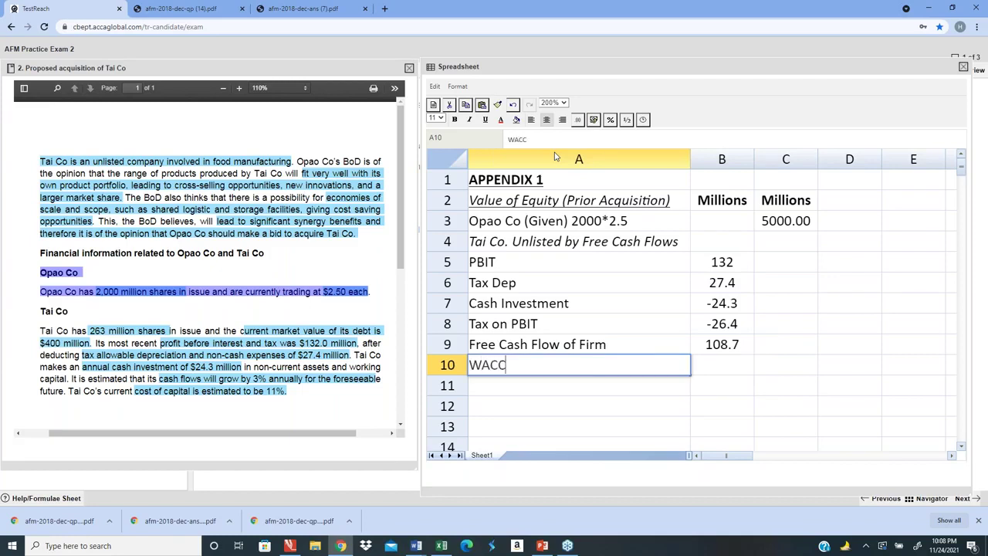
key(Tab)
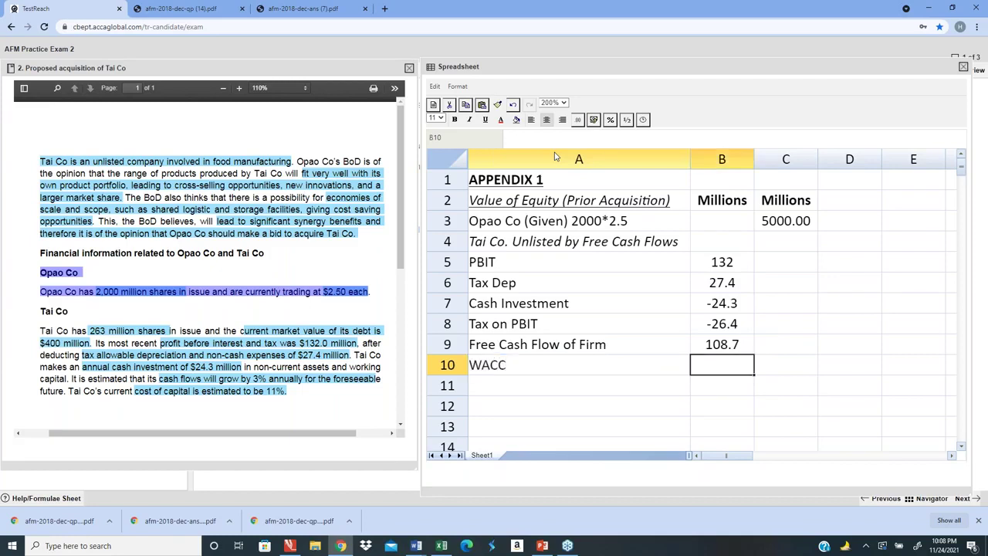
drag(399, 223, 403, 258)
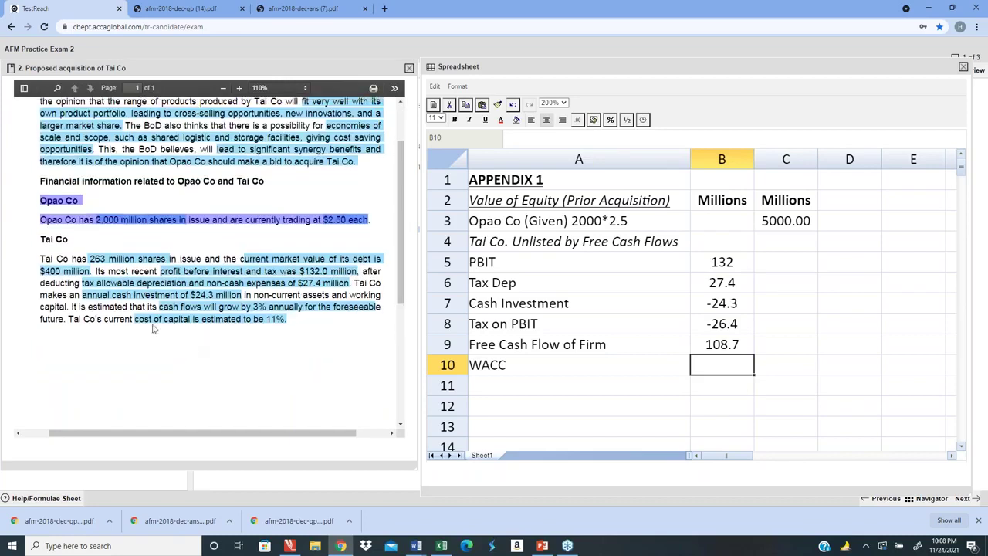
drag(135, 318, 280, 329)
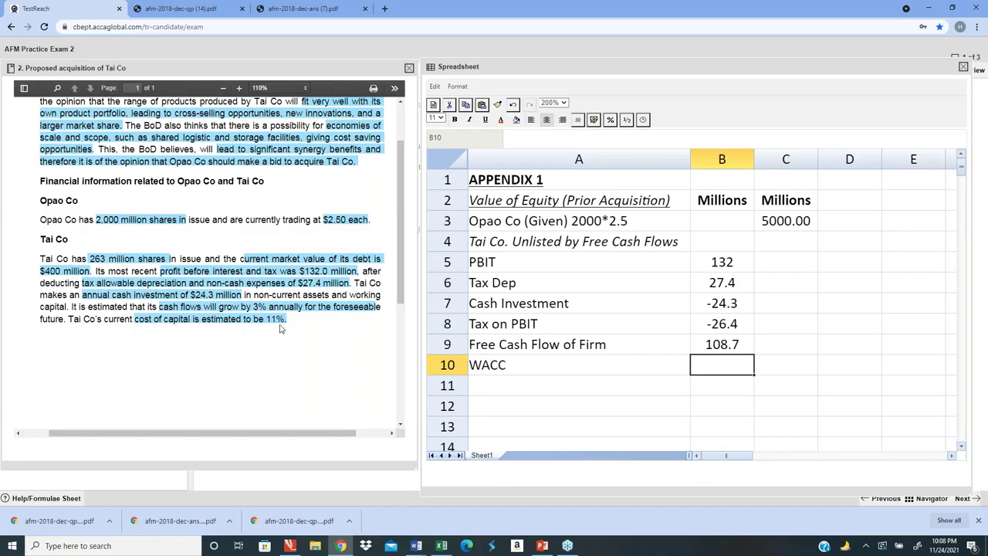
drag(135, 319, 287, 323)
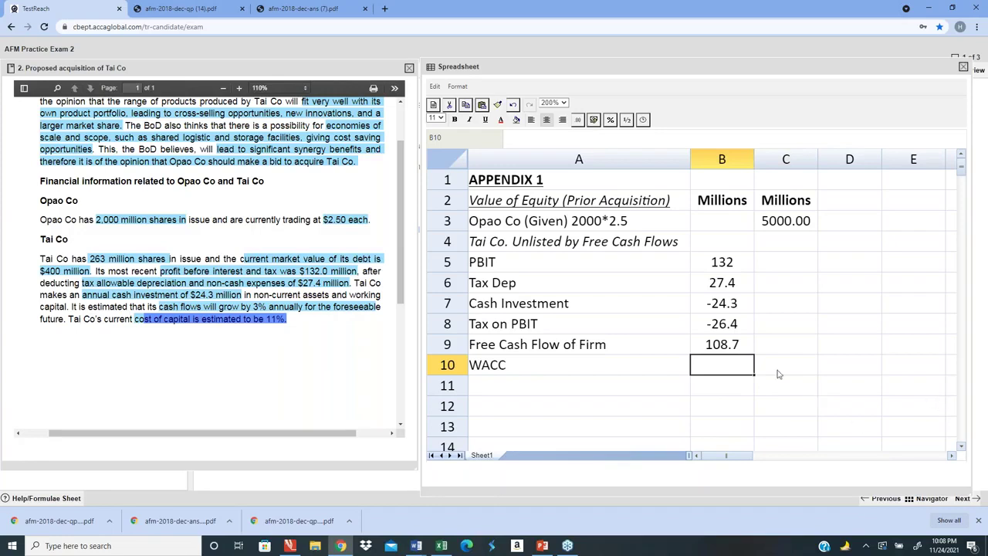
text(11%)
key(Return)
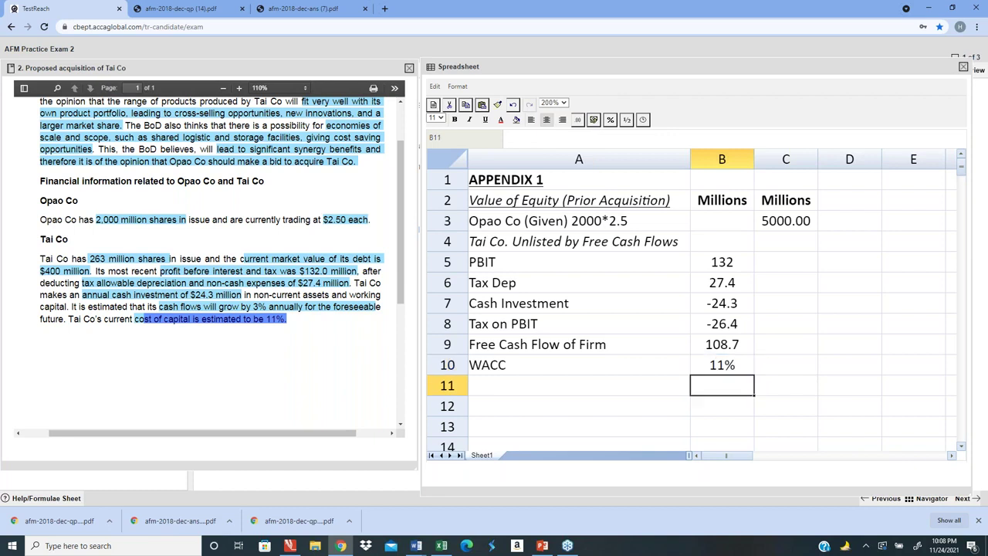
- Add a "Growth Rate/Year" line in row 11 with 3% in B11
click(580, 385)
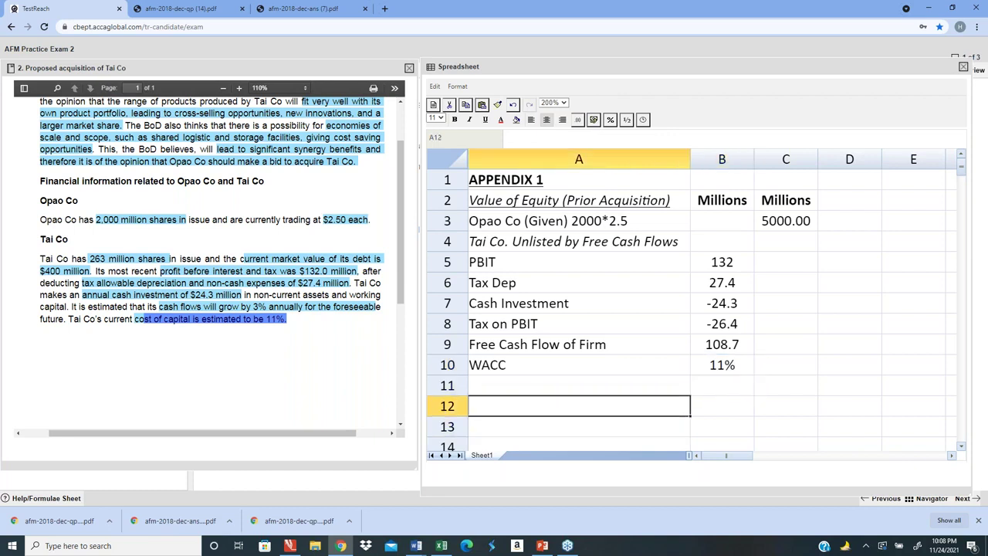
click(579, 344)
key(Down)
key(Down)
text(Growth Rate/Year)
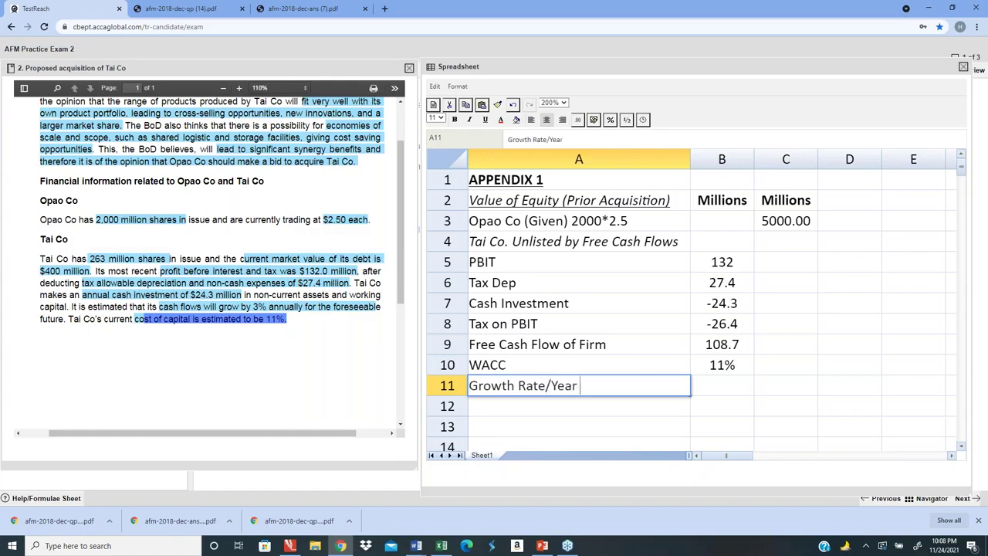
key(Tab)
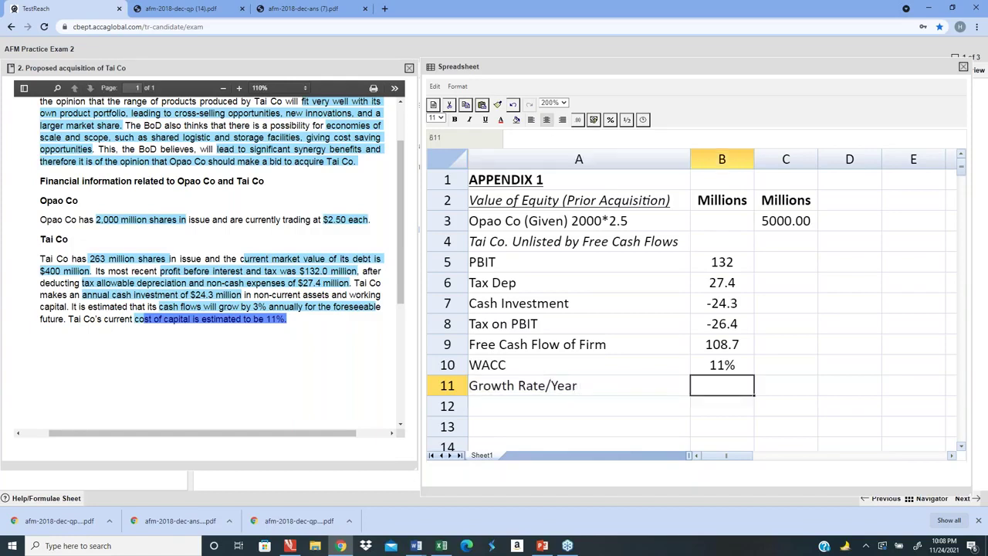
text(3%)
key(Return)
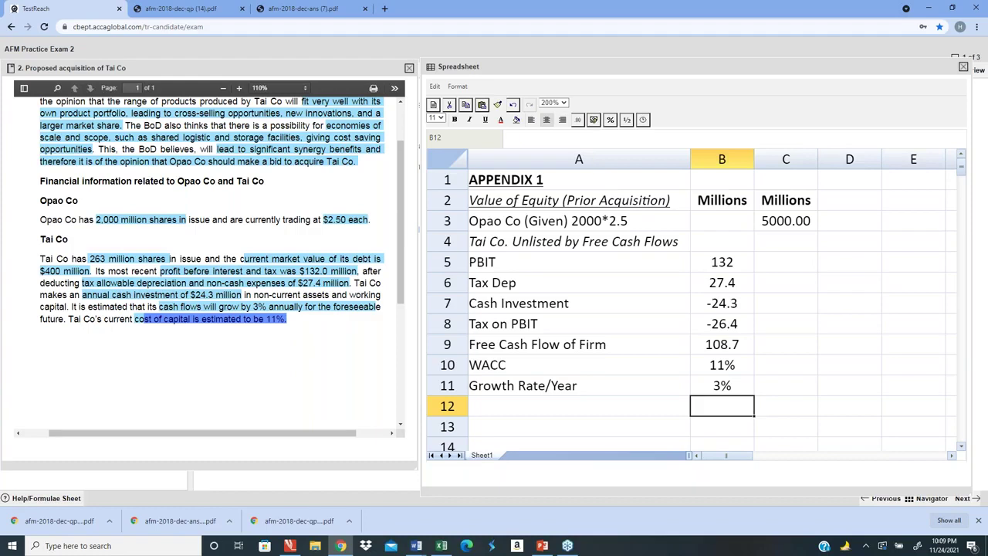
- Enter the label "Value of Firm" in cell A12, below the growth rate line
click(579, 406)
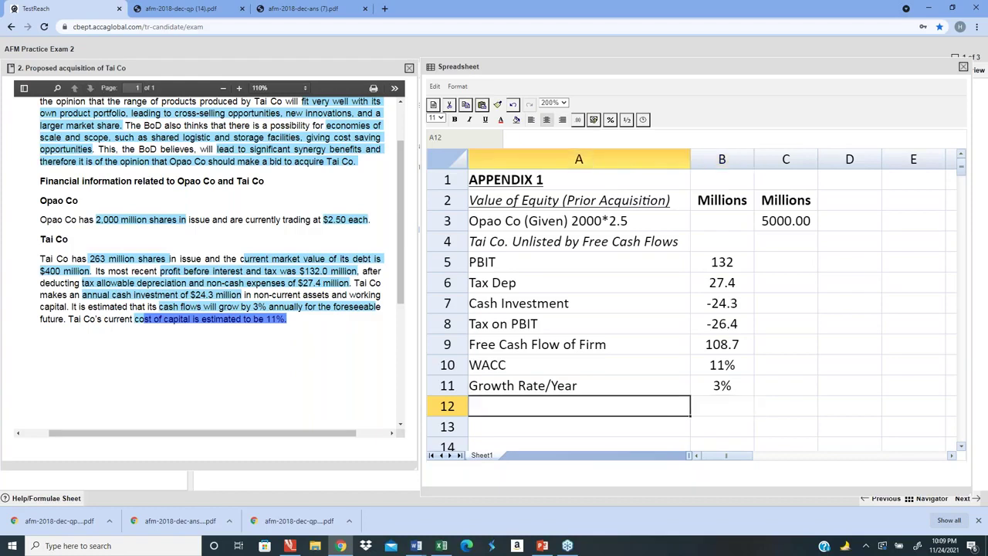
text(Value o)
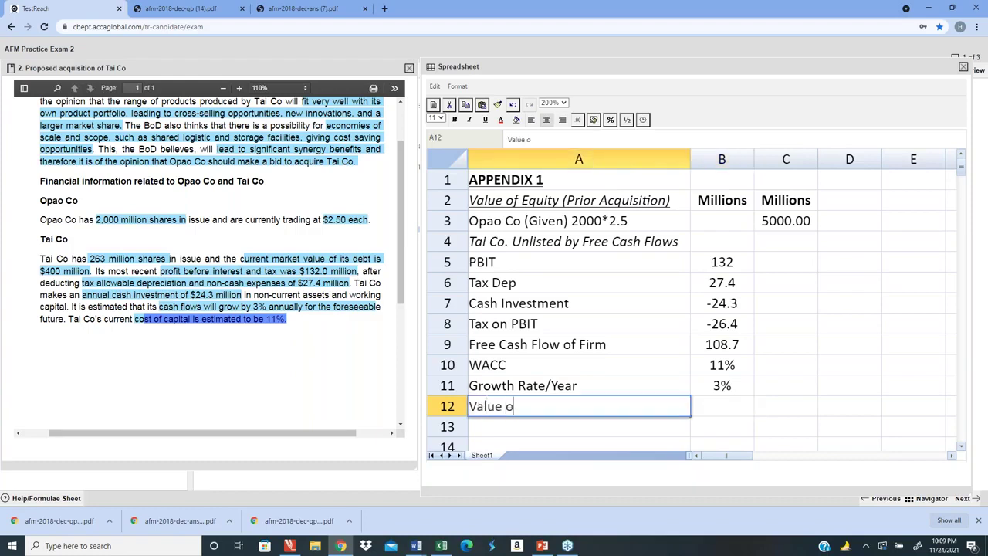
text(f Firm)
key(Tab)
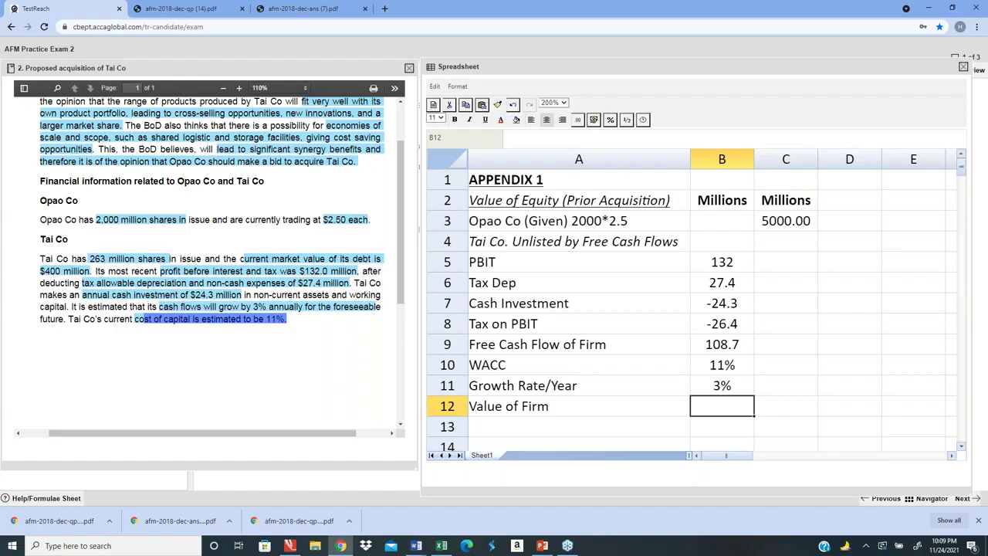
- Calculate the firm's value in B12 with the growing perpetuity formula =B9*1.03/(B10-B11)
text(=)
key(Up)
key(Up)
key(Up)
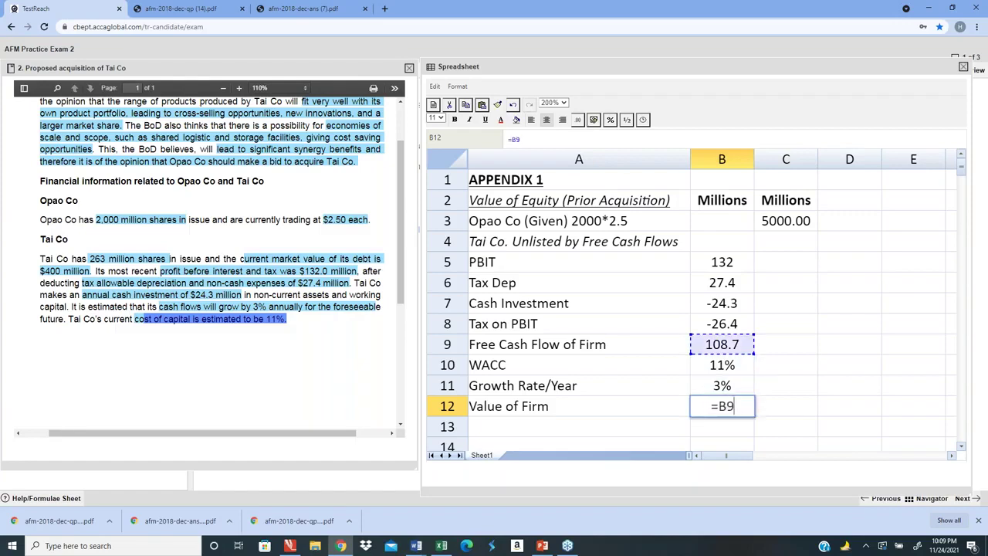
text(*)
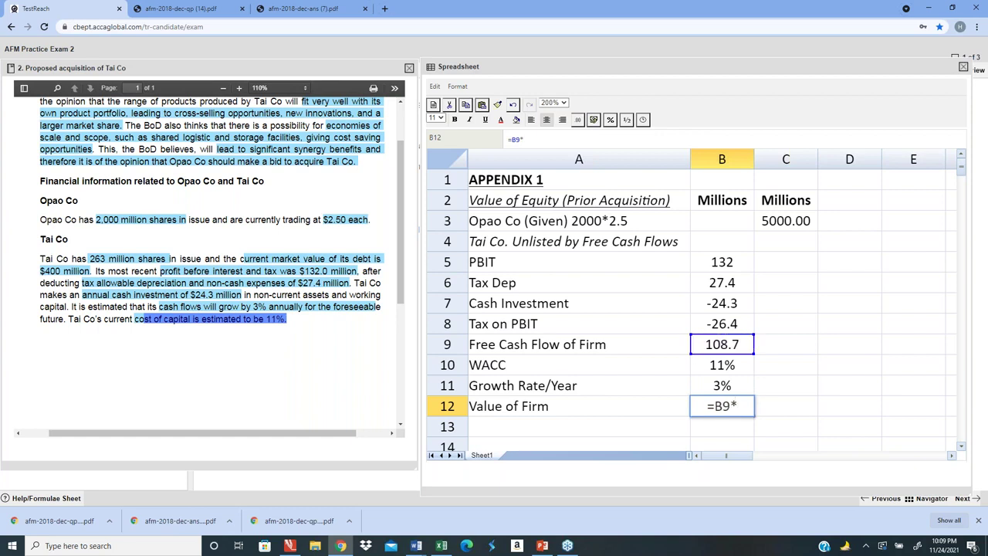
text(1.03/)
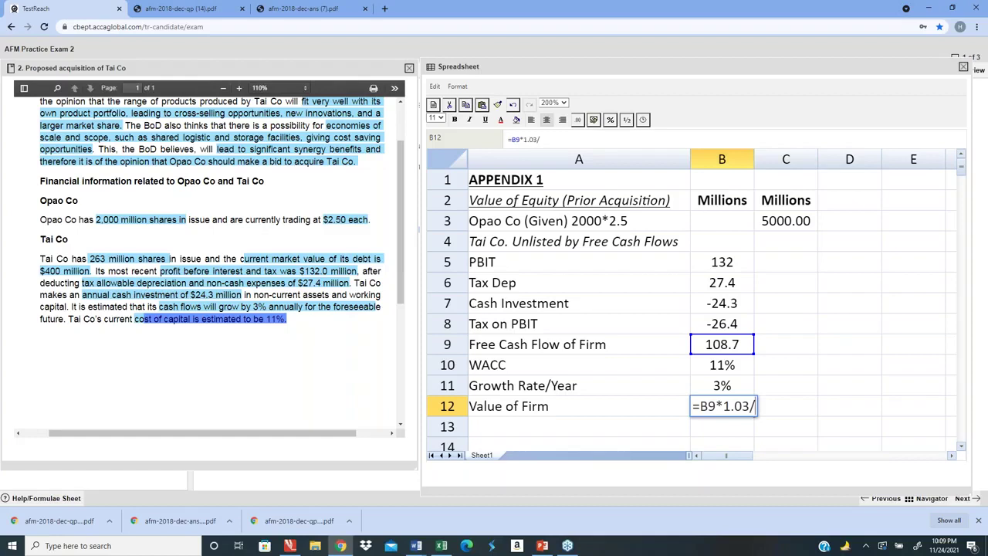
text(()
key(Up)
key(Up)
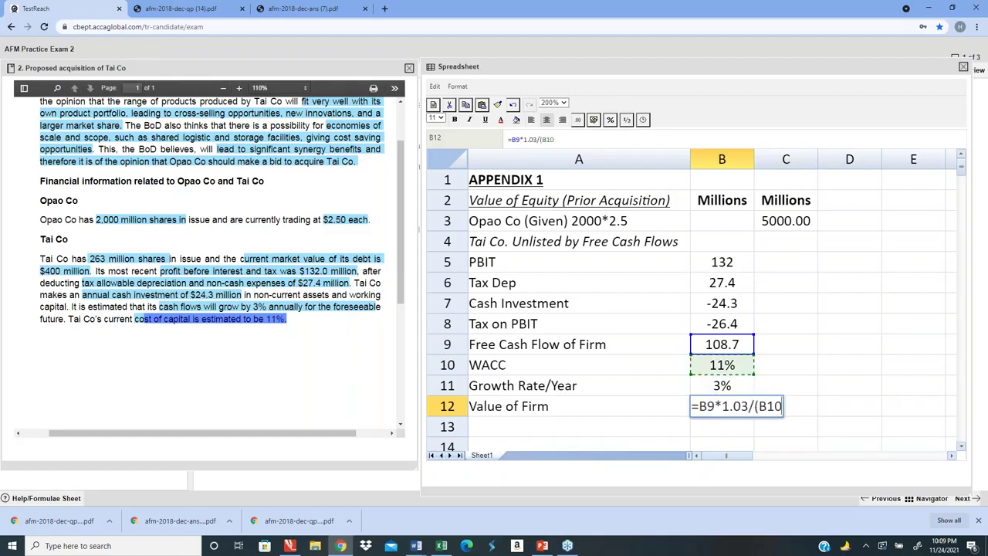
text(-)
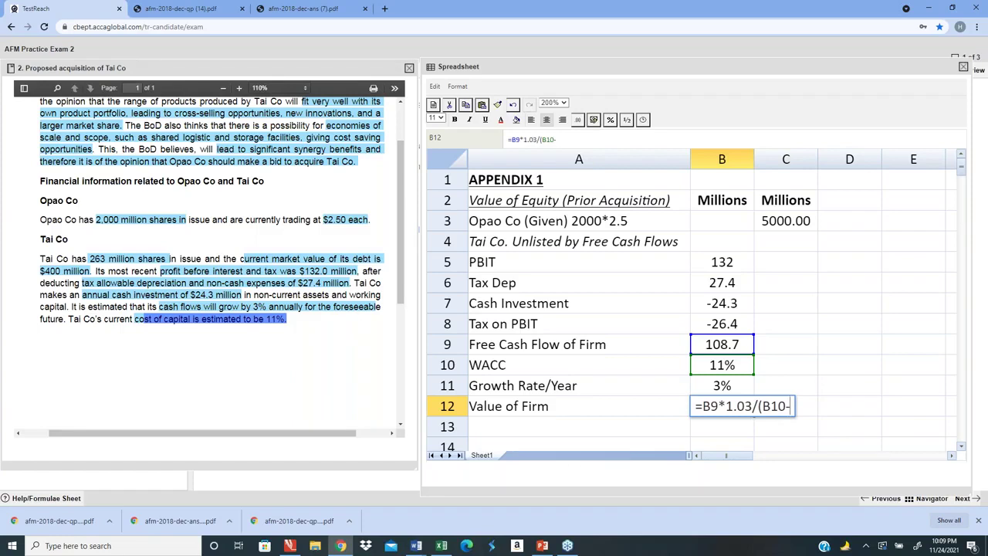
key(Down)
key(Up)
key(Up)
key(Return)
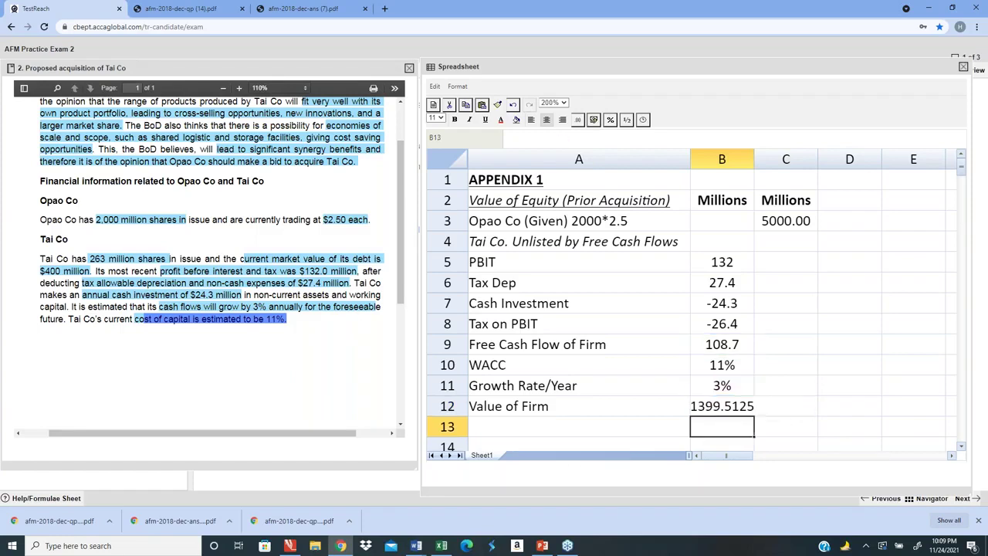
- Format the Value of Firm result in B12 as a number with two decimal places
click(722, 406)
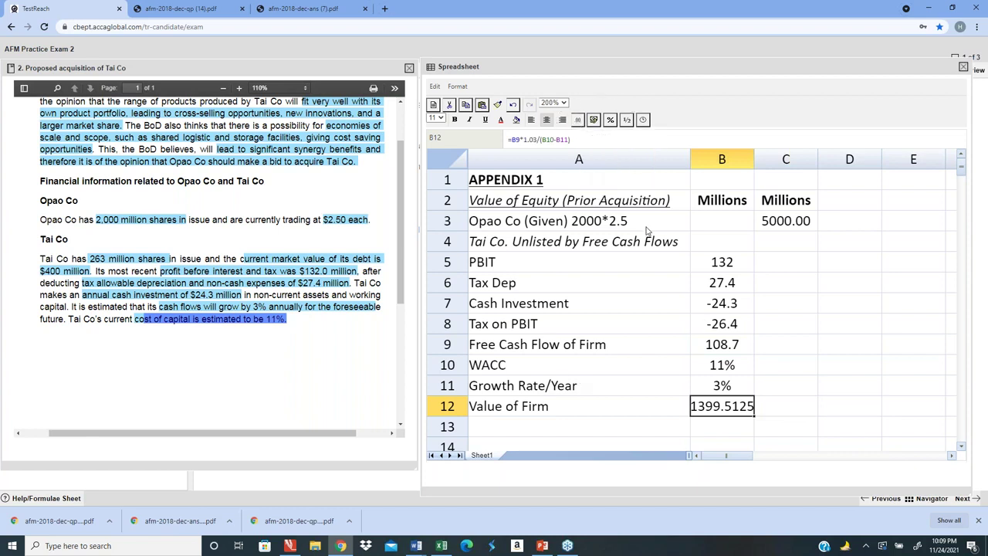
click(578, 121)
click(593, 159)
click(835, 371)
click(726, 409)
- Note the valuation formula "fcf(1+g)/wacc-g" in C12, beside the firm value
key(Right)
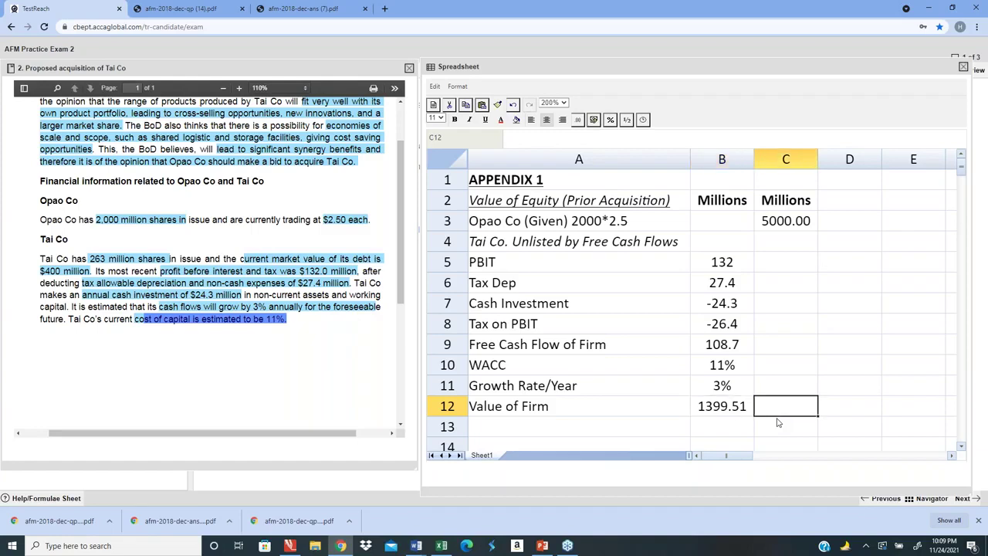
text(fcf)
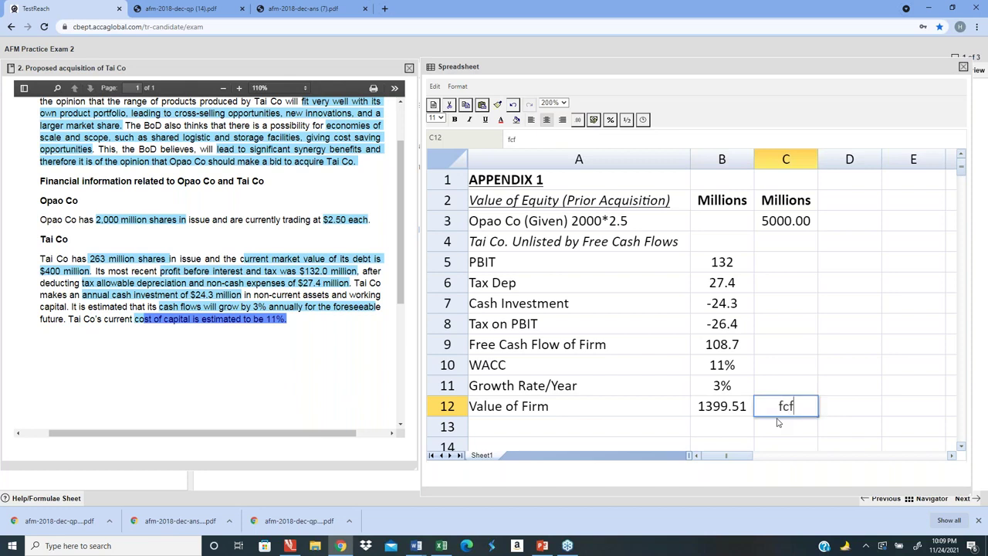
text((1+g)/)
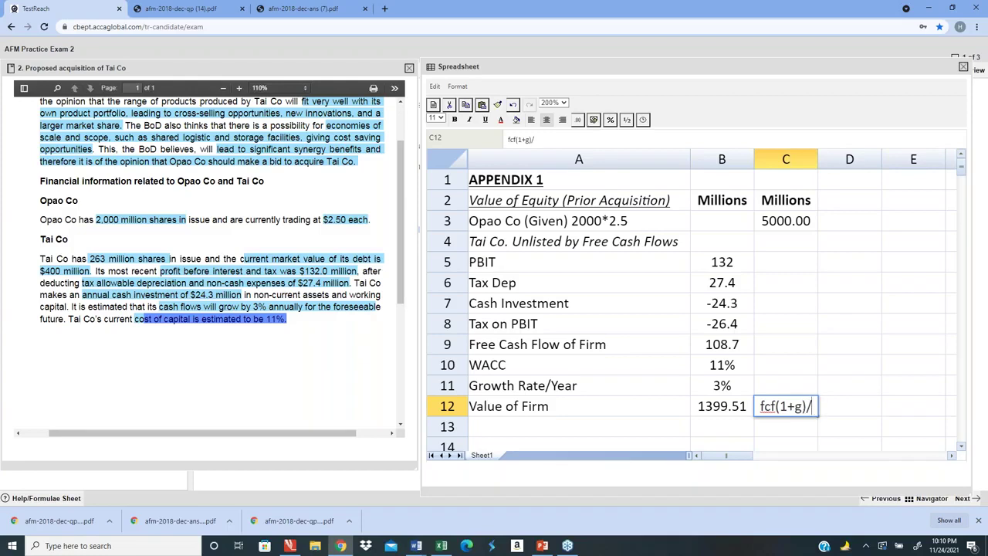
text(wacc)
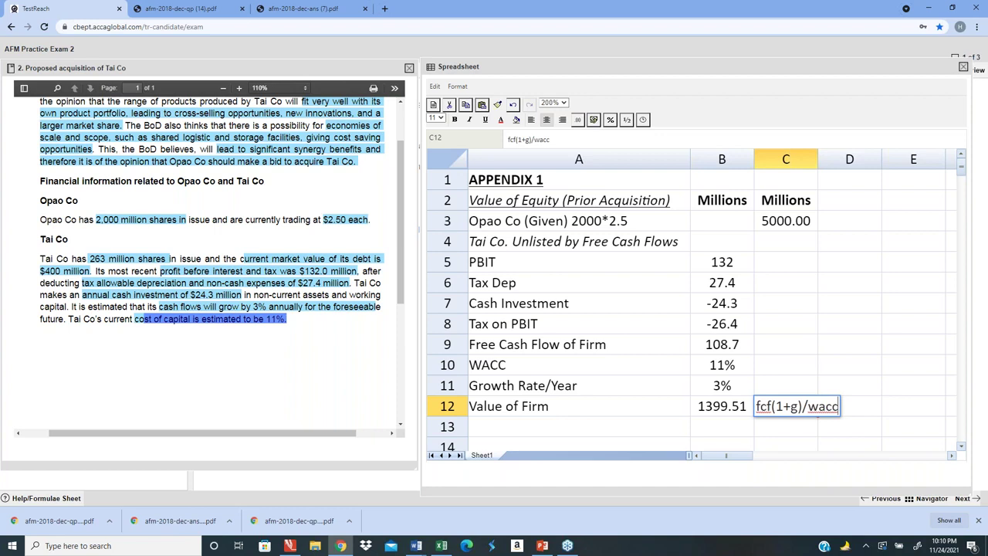
text(-r)
key(BackSpace)
text(g)
key(Return)
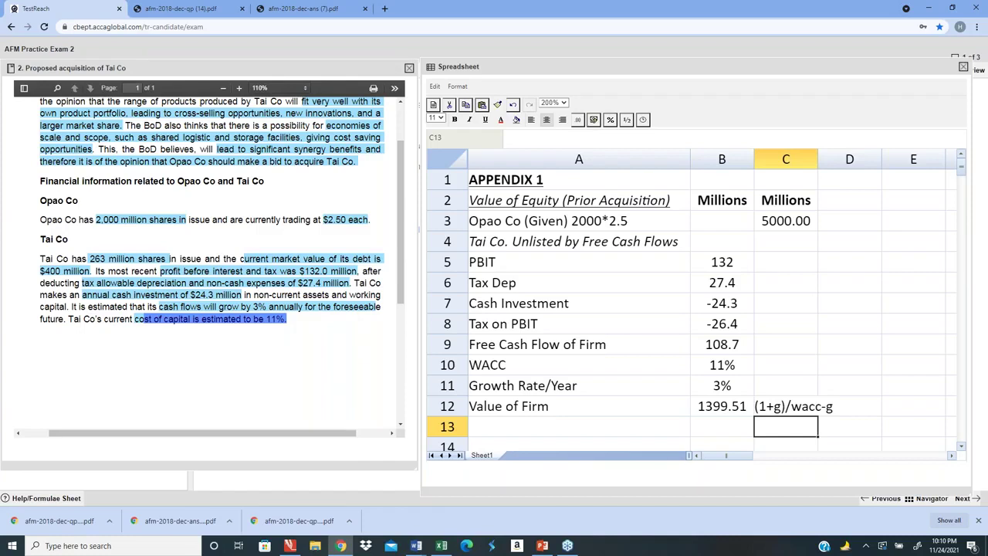
- Enter the label "Value of Debts Given" in cell A13, below Value of Firm
click(579, 426)
scroll(703, 312, down, 1)
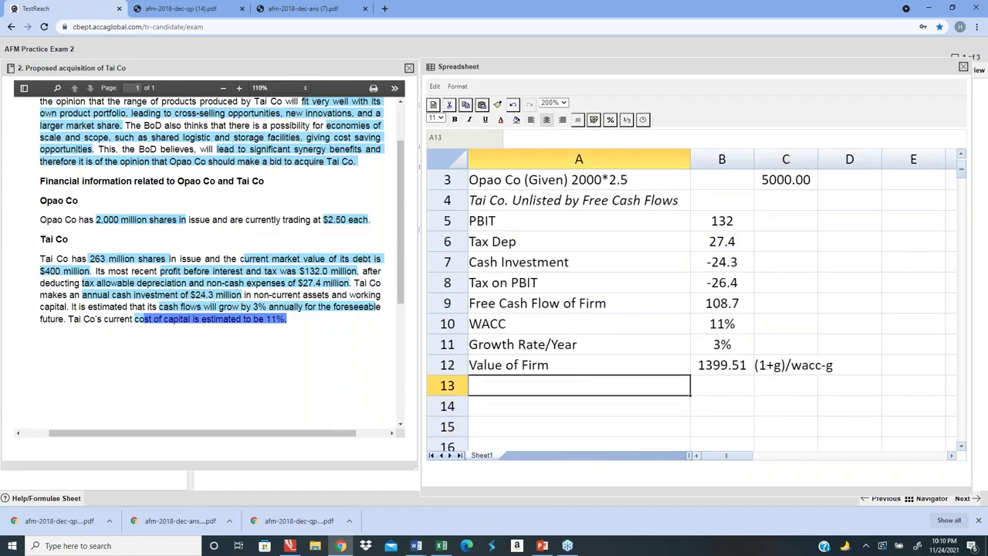
text(Valud)
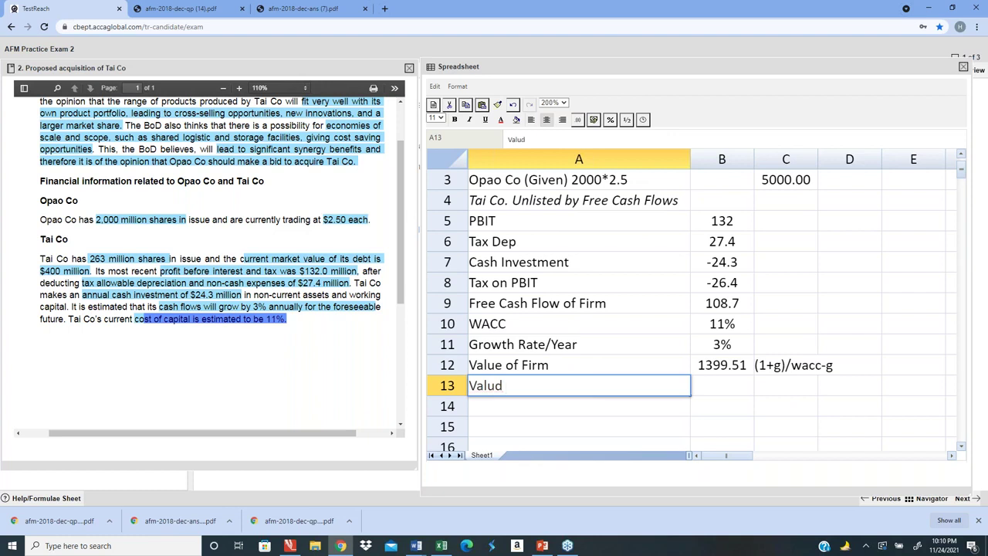
key(BackSpace)
text(e of Debts)
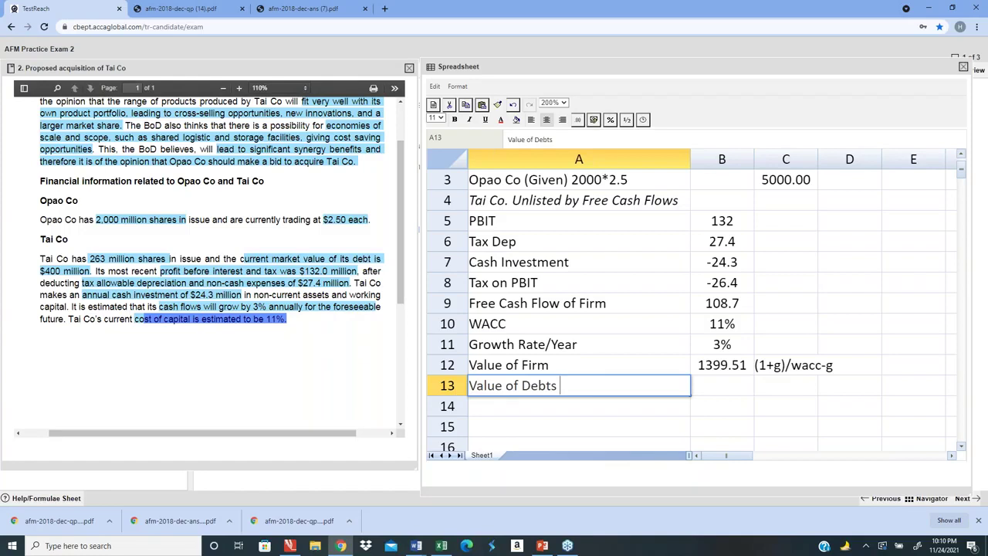
text( Given)
- Enter Tai Co's $400 million market value of debt from the case as 400 in B13
click(722, 385)
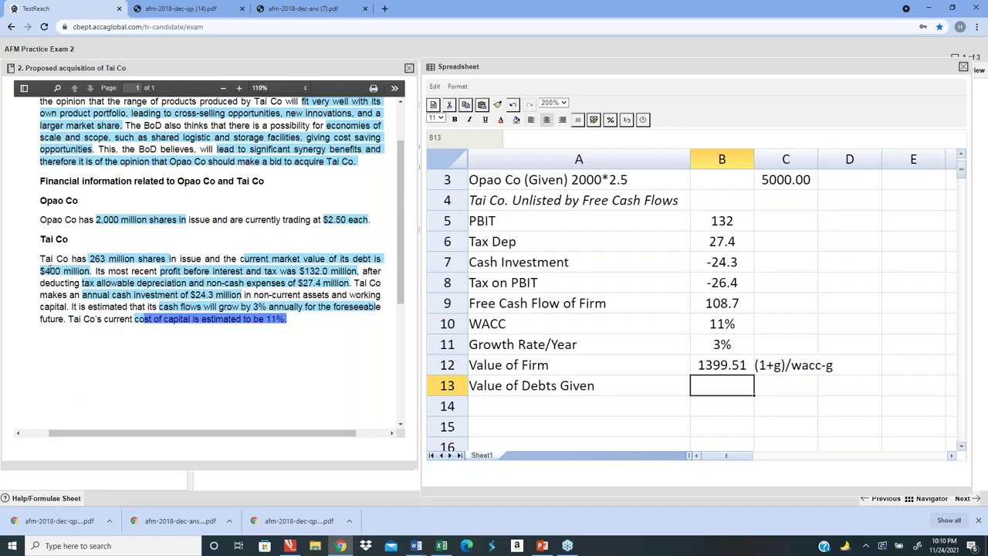
drag(45, 271, 79, 271)
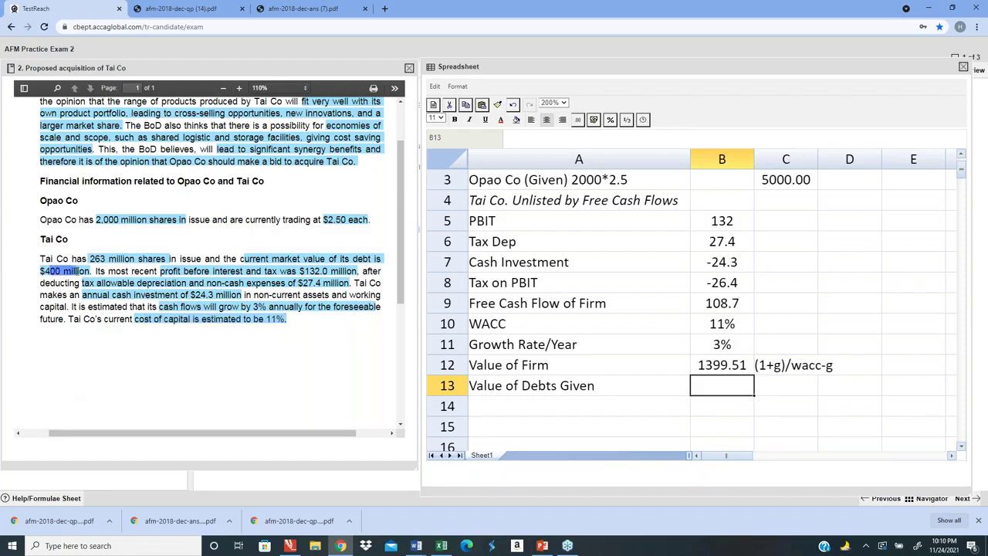
click(738, 415)
click(712, 390)
text(400)
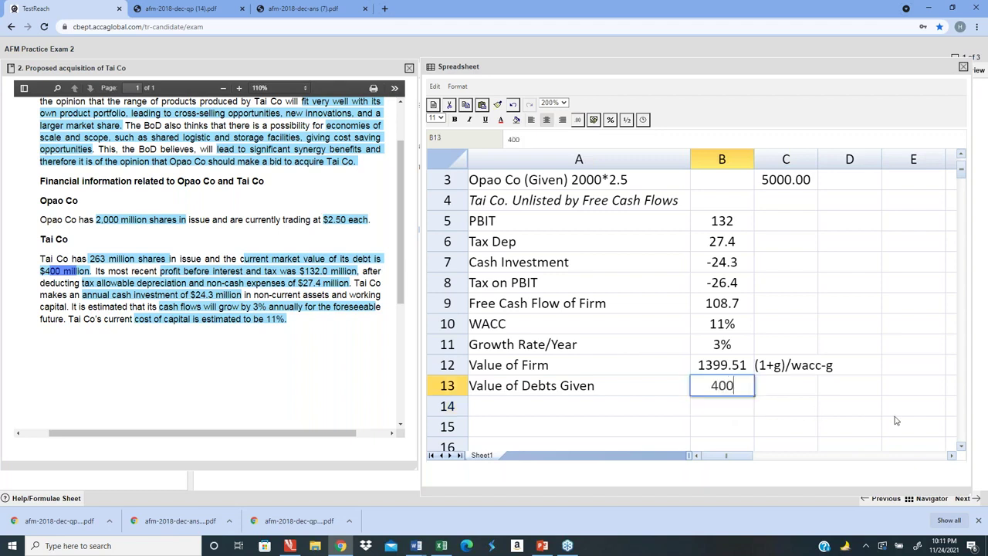
key(Return)
- Enter the label "Value of Equity (1400-400)" in cell A14
key(Left)
text(Value of Equity ()
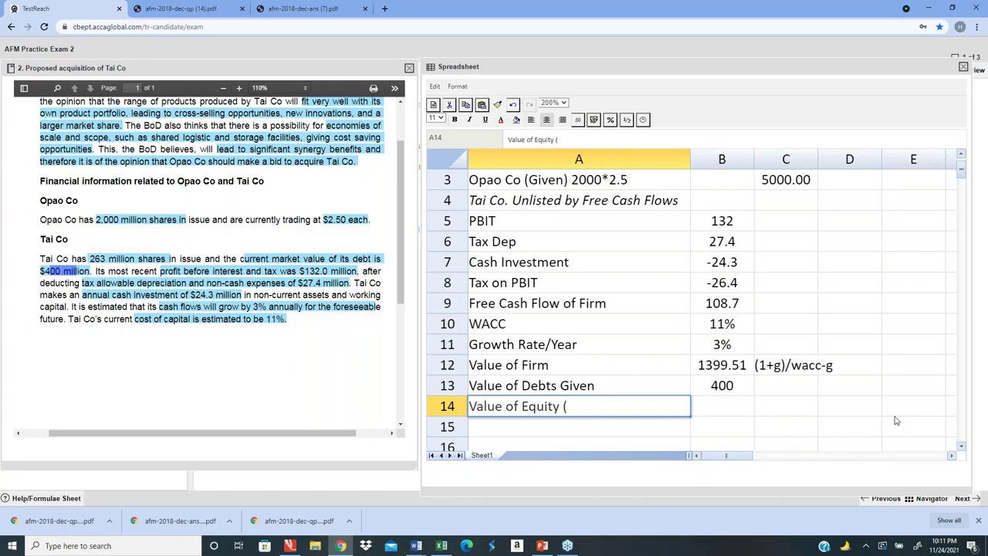
text(1400-400))
- Calculate Tai Co's equity value in C14 with the formula =1400-400
key(Tab)
key(Tab)
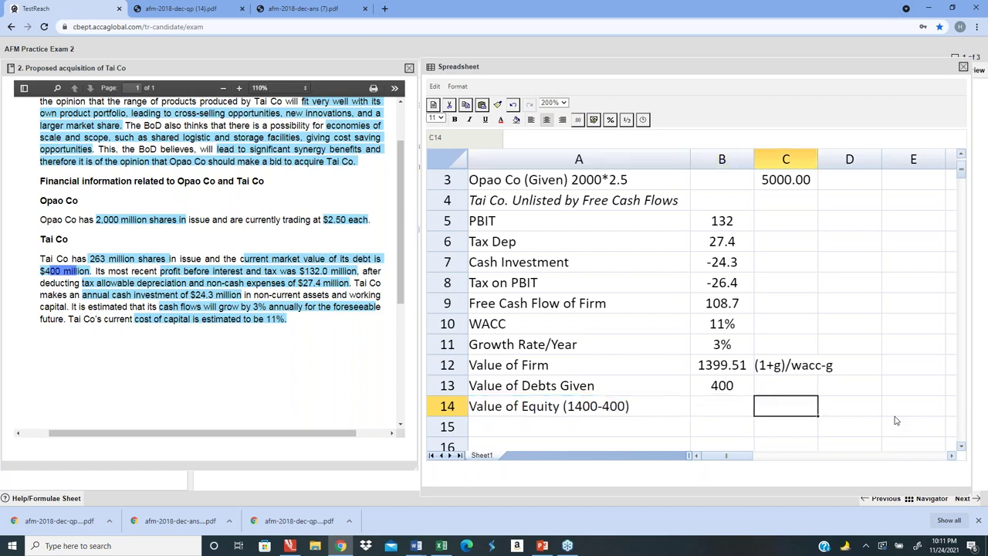
text(=14)
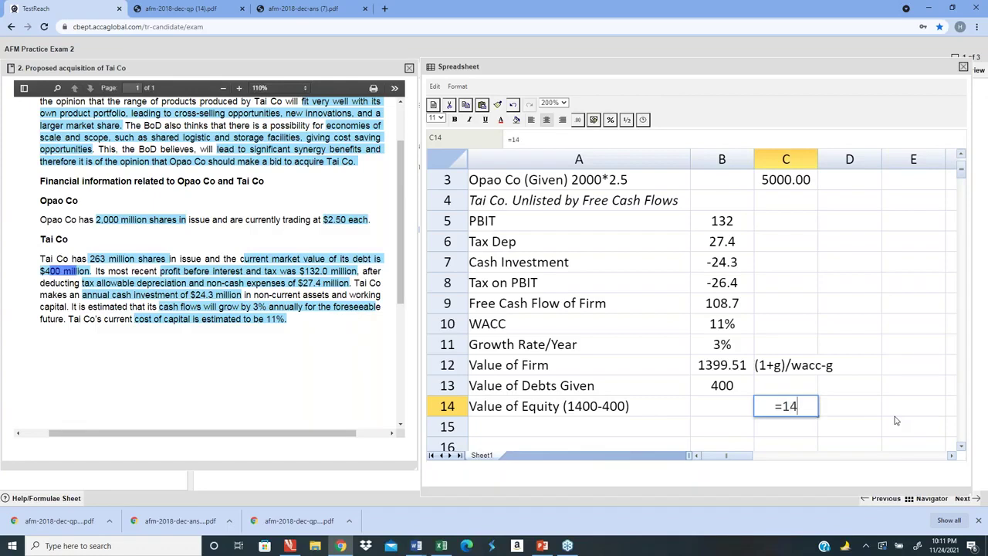
text(00-400)
key(Return)
- Make the Opao Co line bold across A3:C3
key(Up)
key(Up)
key(Up)
key(Up)
key(Up)
key(Up)
key(Up)
key(Up)
key(Up)
key(Up)
key(Up)
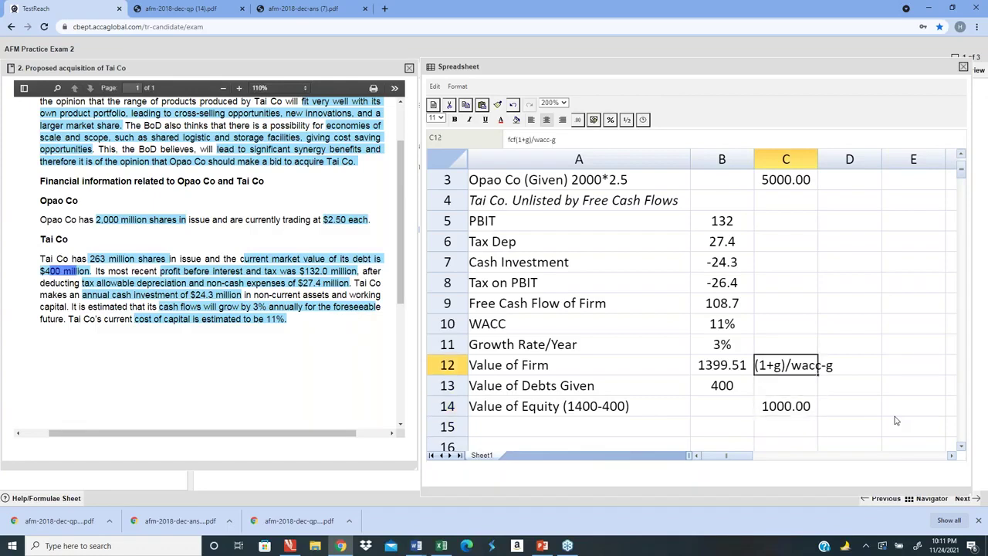
key(Left)
key(Left)
key(Up)
key(shift+Right)
key(shift+Right)
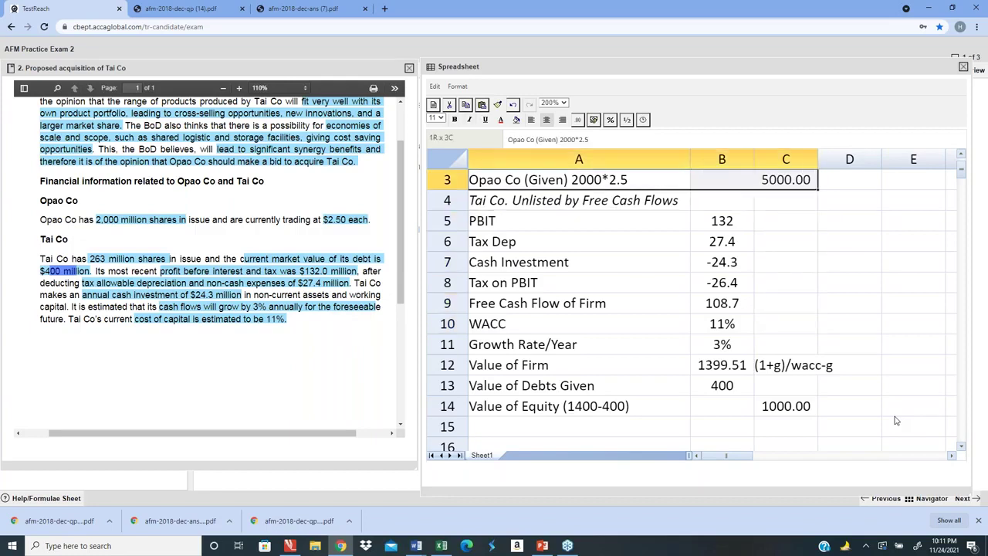
key(ctrl+b)
- Make the Value of Equity line bold across A14:C14
key(Down)
key(Down)
key(Down)
key(Down)
key(Down)
key(Down)
key(Down)
key(Down)
key(Down)
key(Down)
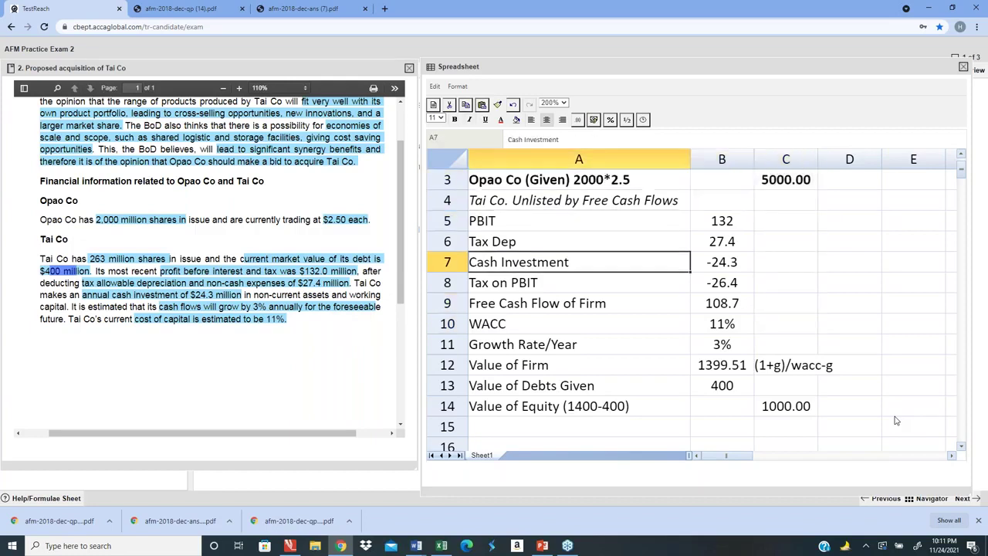
key(Down)
key(shift+Right)
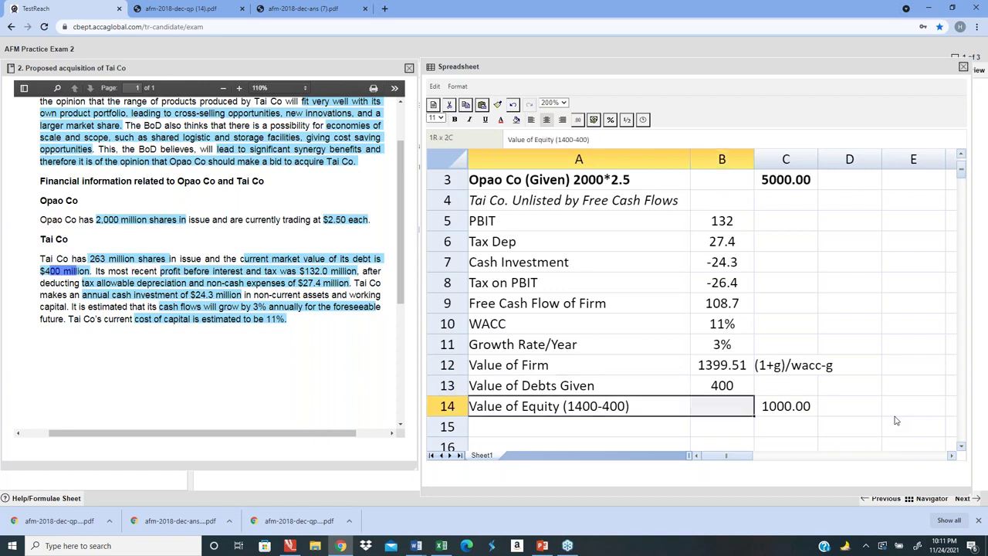
key(shift+Right)
key(ctrl+b)
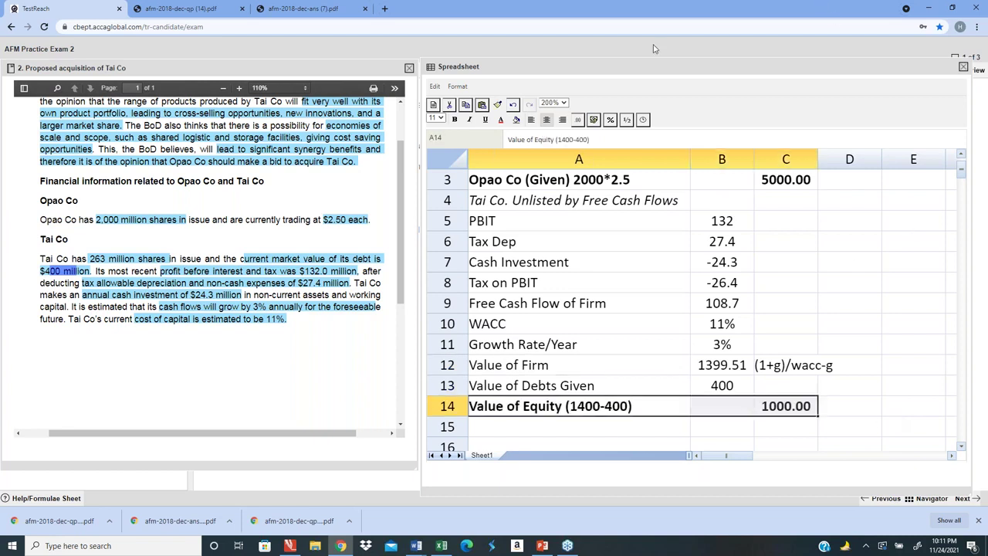
- Change the label in A14 to "Value of Tai Equity (1400-400)"
click(535, 139)
text(Tai)
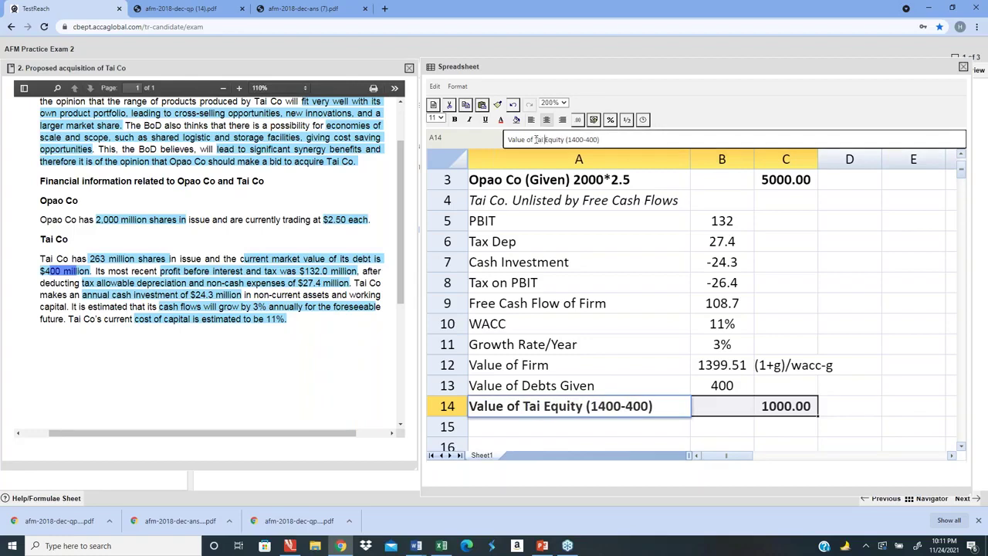
key(Return)
- Enter the label "Total Value: Operating Individually" in cell A15
key(Down)
key(Down)
key(Down)
key(Up)
key(Up)
key(Up)
key(Up)
key(Down)
key(Down)
key(Up)
text(Toatl)
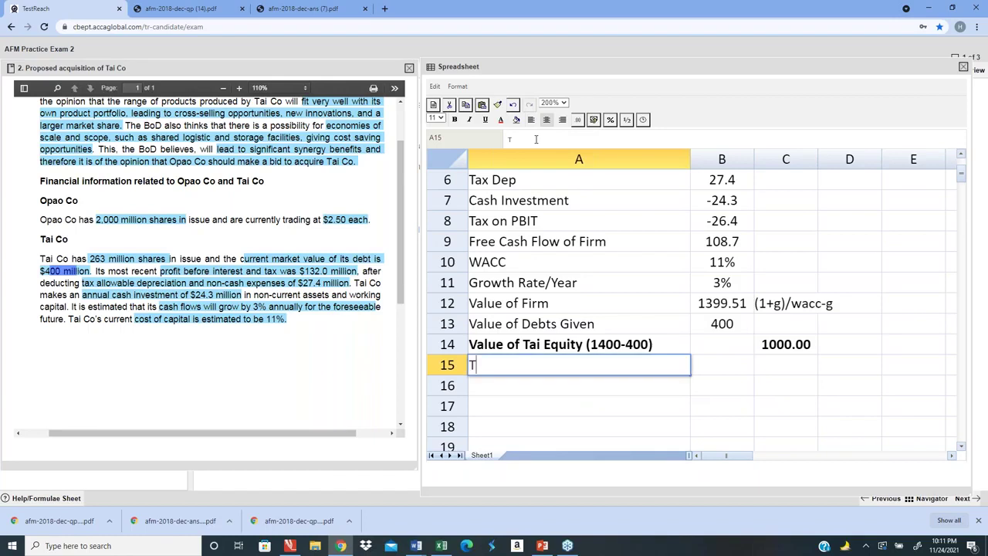
key(BackSpace)
key(BackSpace)
key(BackSpace)
text(tal Value if th)
key(BackSpace)
key(BackSpace)
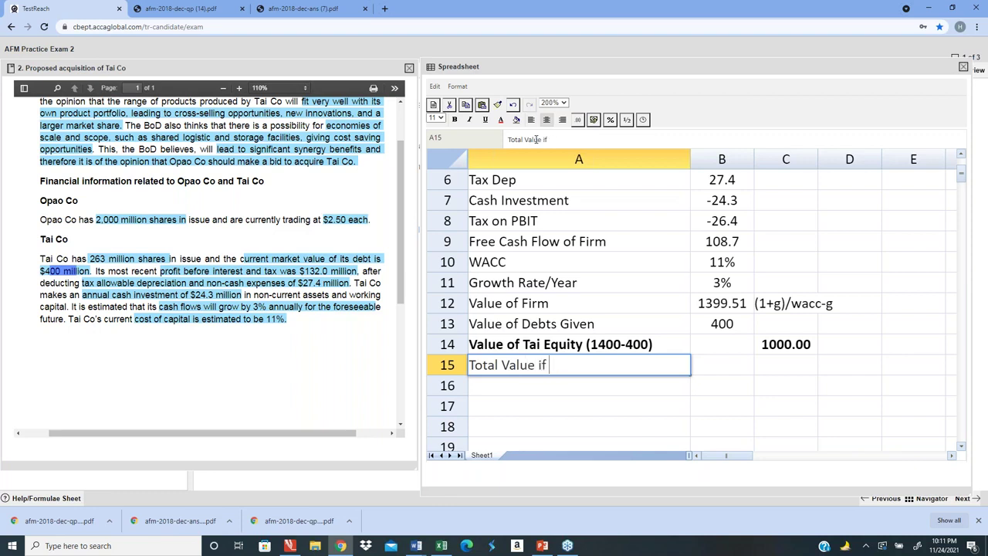
key(BackSpace)
key(BackSpace)
key(BackSpace)
text(: )
text(Wit)
key(BackSpace)
key(BackSpace)
key(BackSpace)
text(Operting)
key(BackSpace)
key(BackSpace)
key(BackSpace)
key(BackSpace)
text(ating Indiva)
key(BackSpace)
text(idually)
key(Return)
- Total both companies' equity values in C15 with a SUM formula running from Opao Co's value down to C14
key(Up)
key(Right)
key(Right)
text(=sum9)
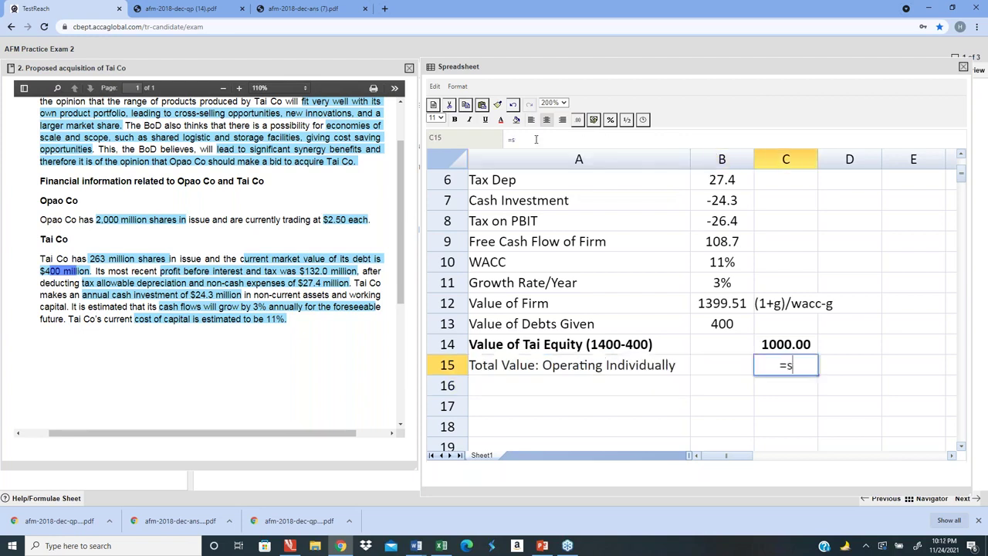
key(BackSpace)
text(()
key(shift+Up)
key(shift+Up)
key(shift+Up)
key(shift+Up)
key(shift+Up)
key(shift+Up)
key(shift+Up)
key(shift+Up)
key(shift+Up)
key(shift+Up)
key(shift+Up)
key(shift+Up)
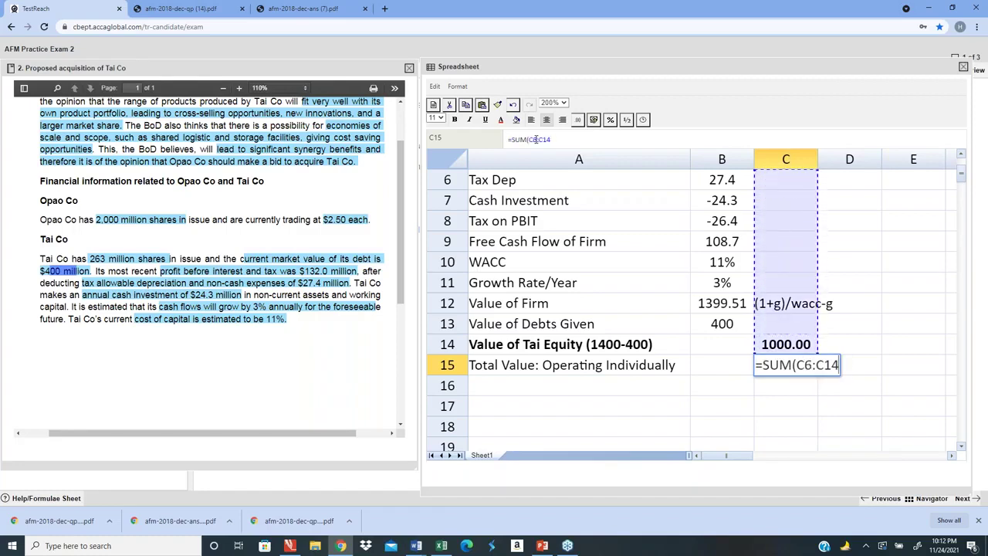
key(Return)
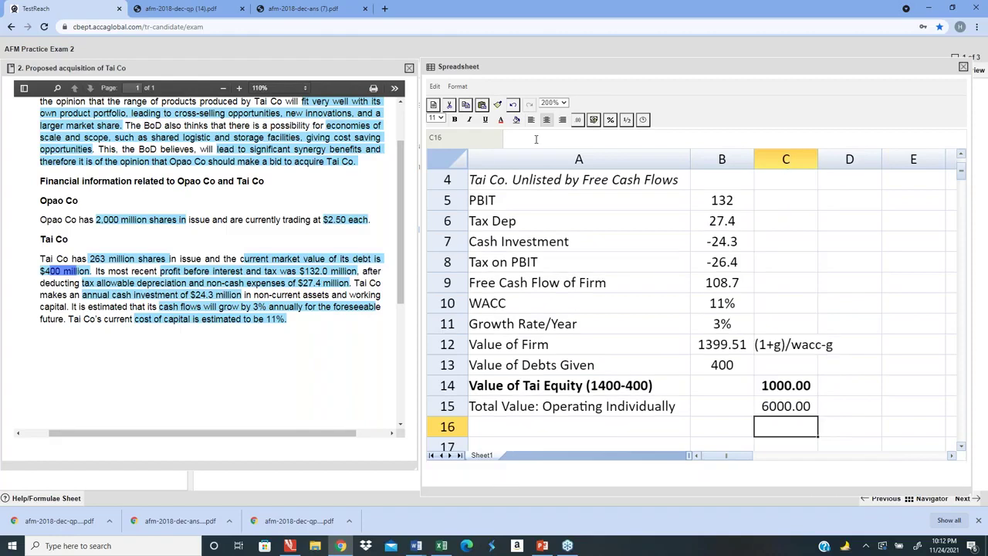
- Set the font colour of the total value line A15:C15 to blue
key(Up)
key(Left)
key(Left)
key(shift+Right)
key(shift+Right)
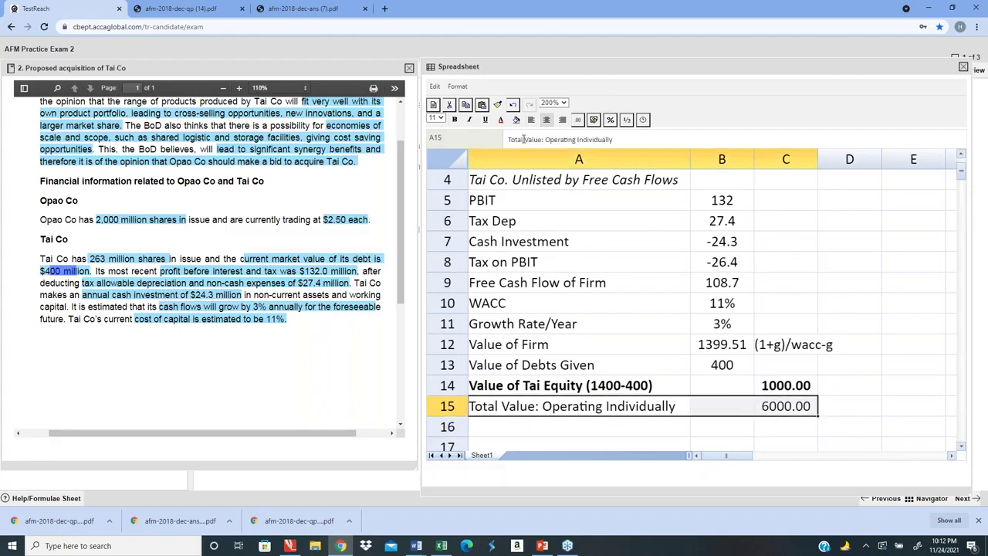
click(501, 120)
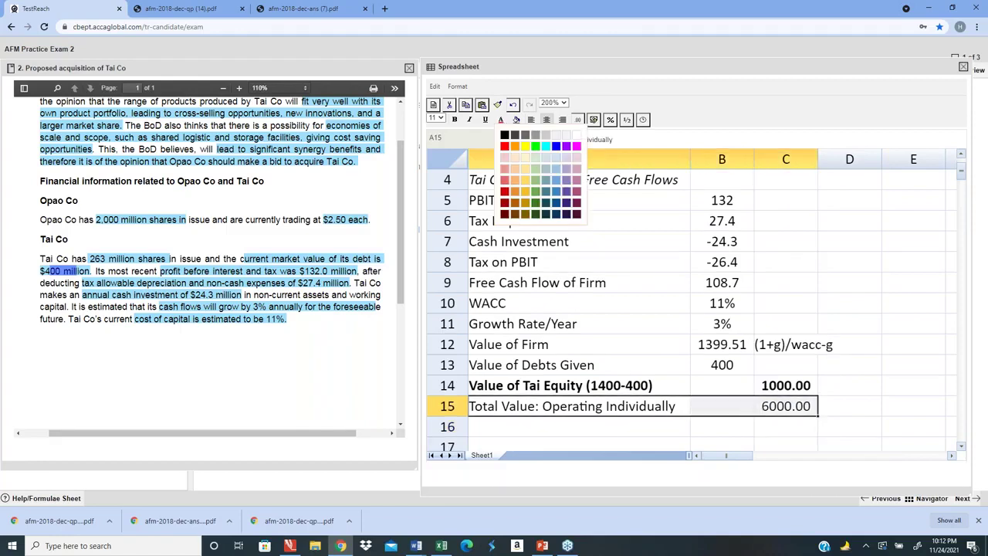
click(556, 147)
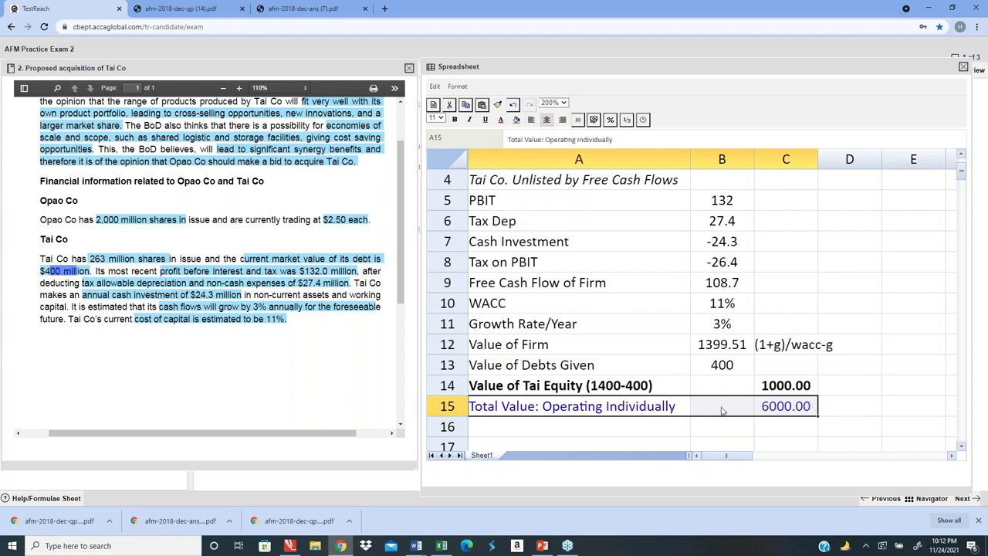
- Make the total value line A15:C15 bold
click(499, 411)
key(shift+Right)
key(shift+Right)
key(ctrl+b)
scroll(499, 411, down, 1)
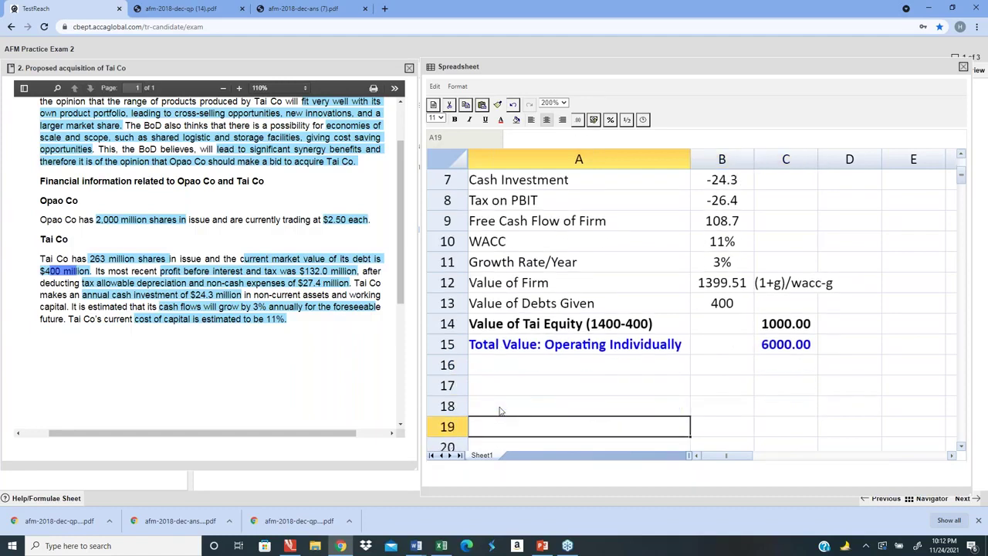
- Remove the bold formatting from the total value line A15:C15
key(Down)
key(Down)
key(Down)
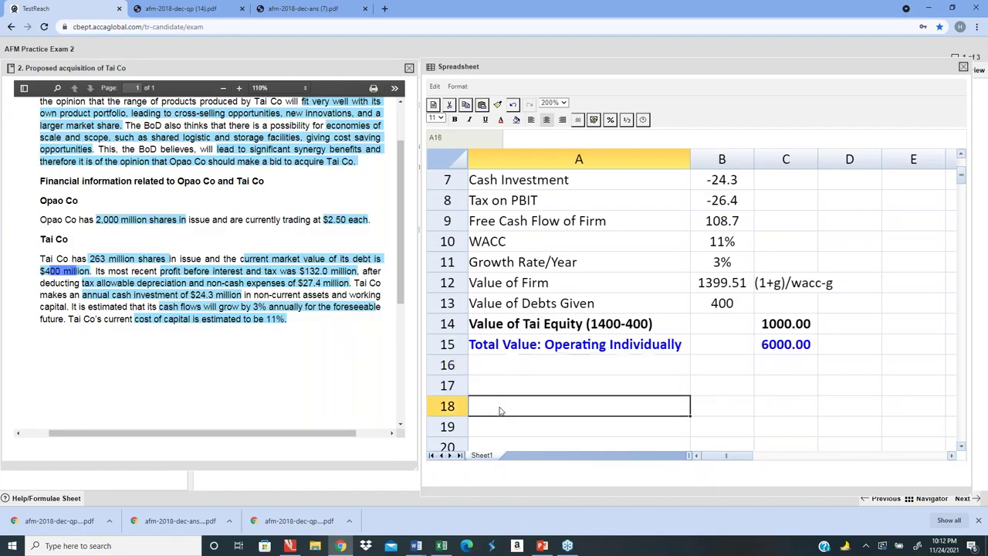
key(Up)
key(Up)
key(Up)
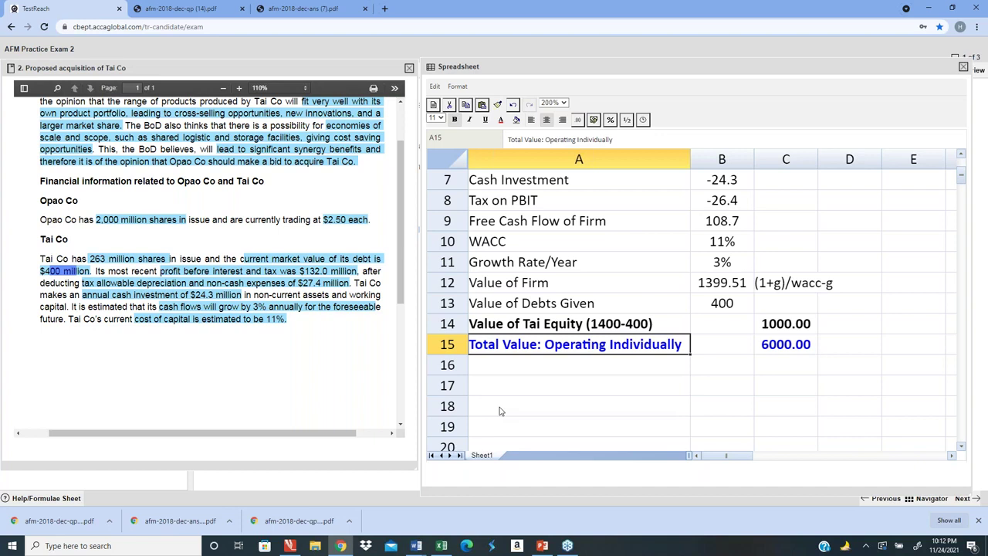
key(ctrl+z)
key(shift+Right)
key(shift+Right)
key(ctrl+b)
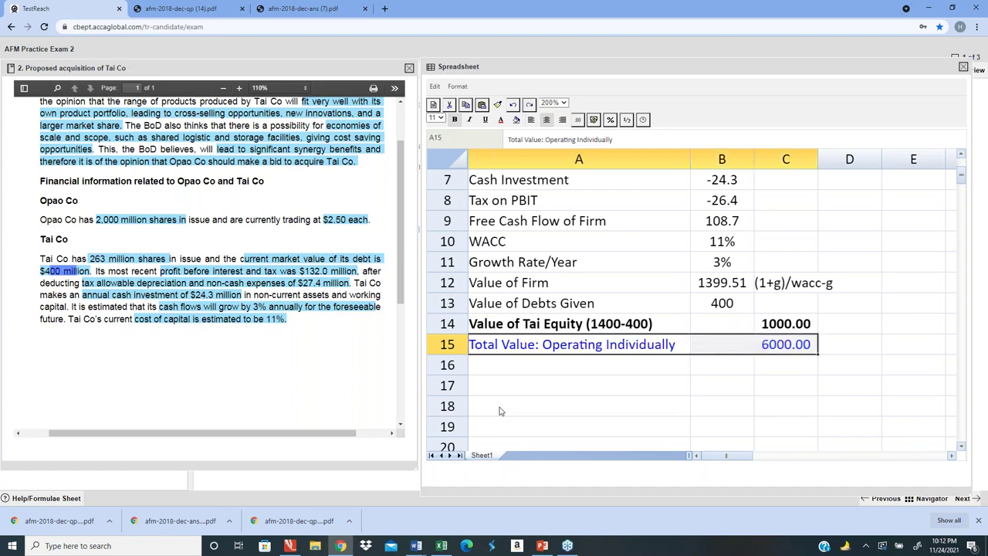
- Copy the underlined italic heading "Value of Equity (Prior Acquisition)" from A2 into A17
key(Down)
key(Down)
key(Down)
key(Up)
key(Page_Up)
key(Page_Up)
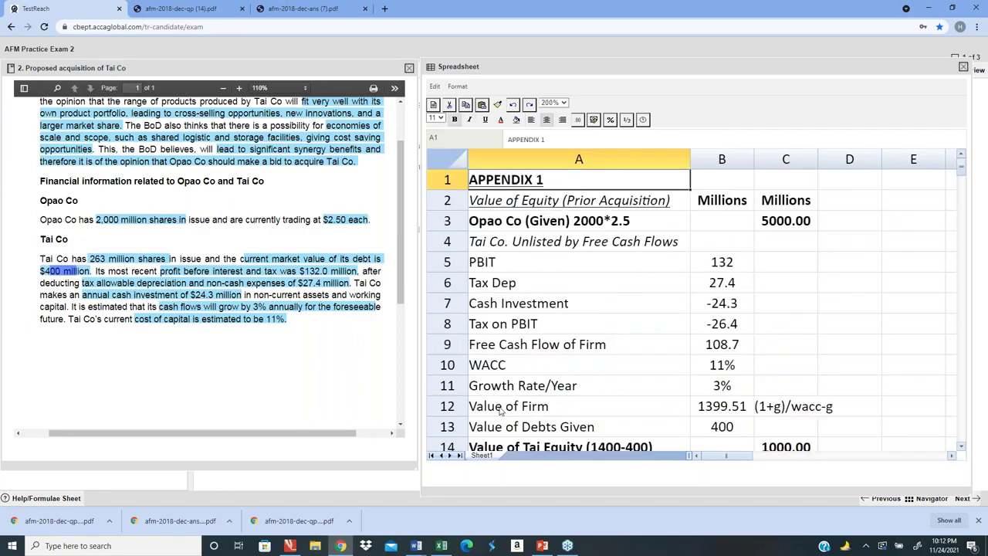
key(Down)
key(Down)
key(Up)
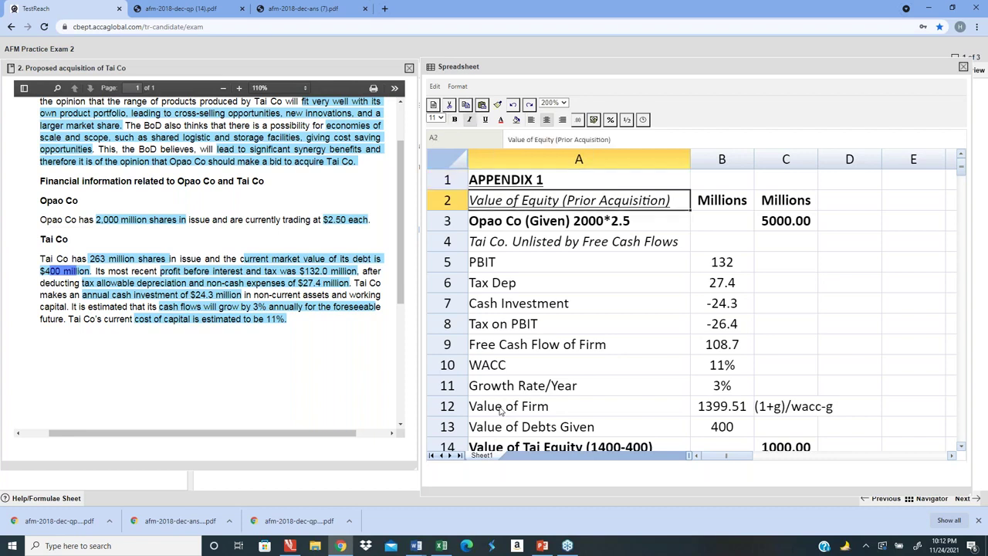
key(Down)
key(Down)
key(Down)
key(Down)
key(Down)
key(Down)
key(Down)
key(Down)
key(Down)
key(Down)
key(Down)
key(Down)
key(Down)
key(Down)
key(Down)
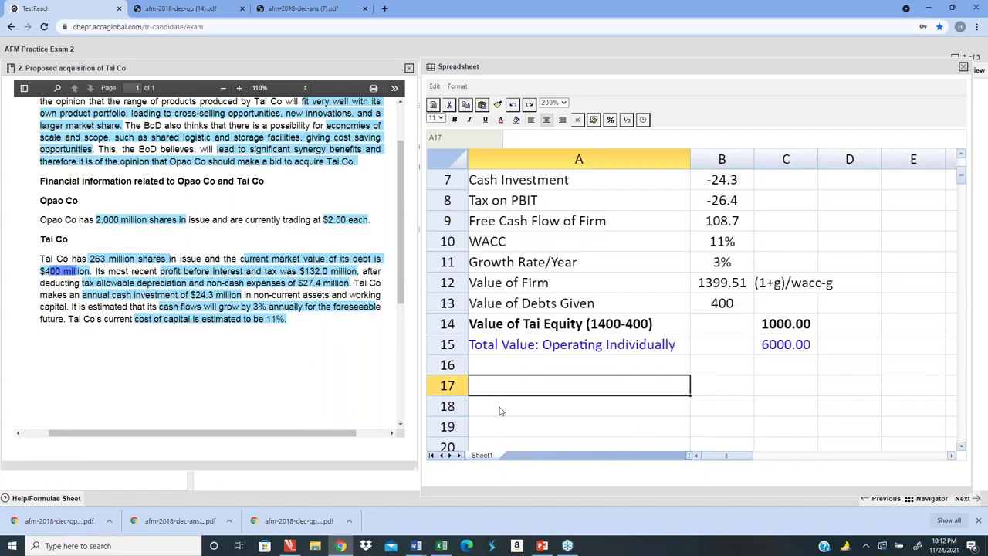
text(Value of Equity (Prior Acquisition))
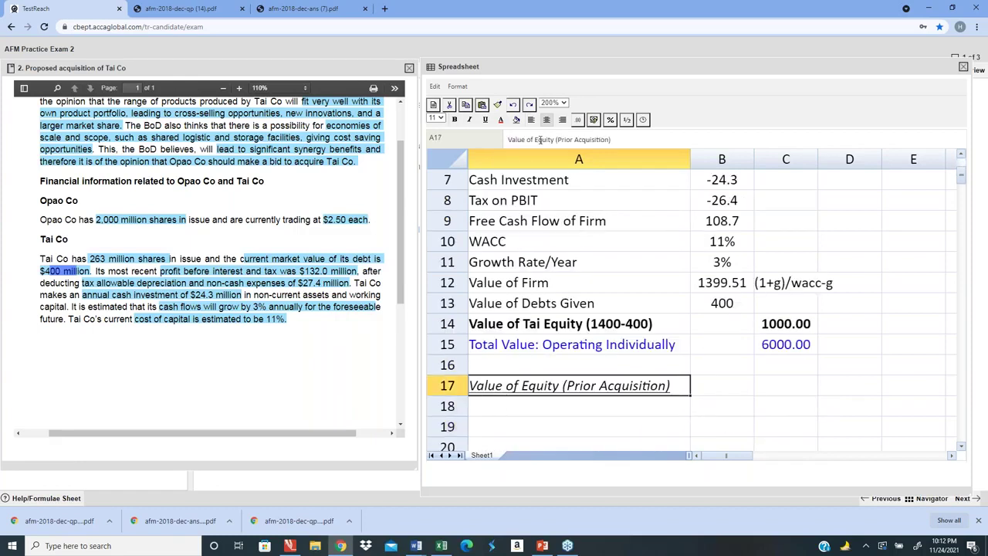
- Change the heading in A17 to "Value of Combine Equity (Post Acquisition)"
click(541, 140)
text(Combine)
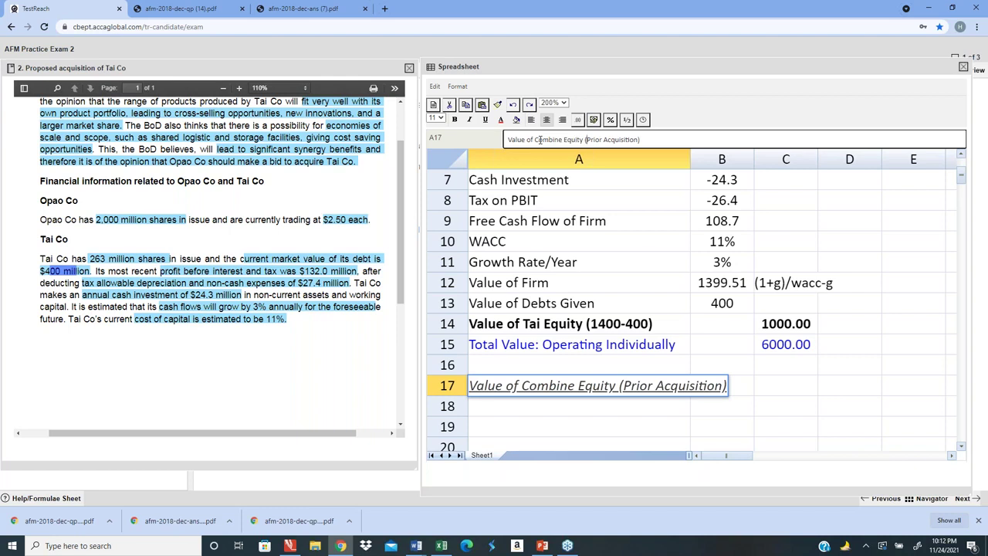
key(Delete)
key(Delete)
key(Delete)
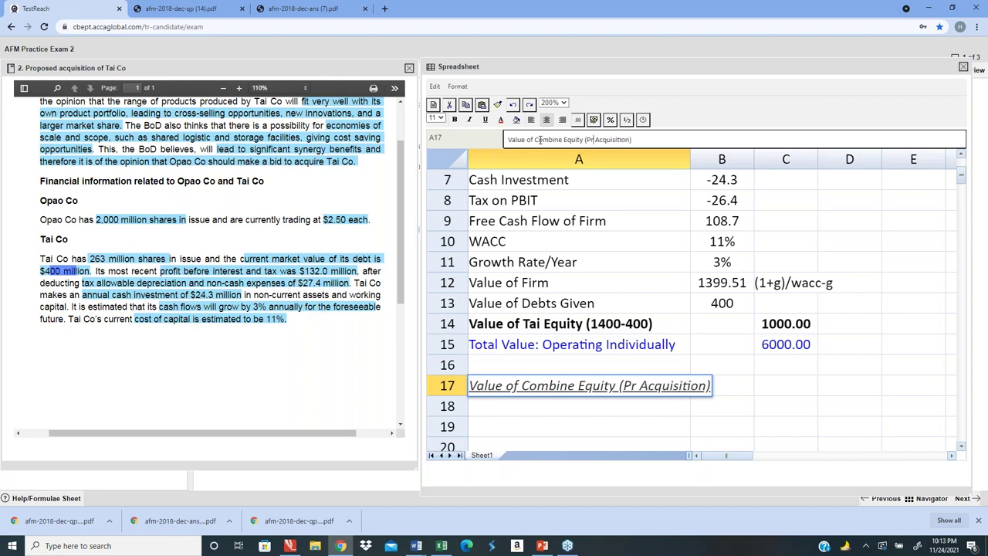
key(BackSpace)
text(ost)
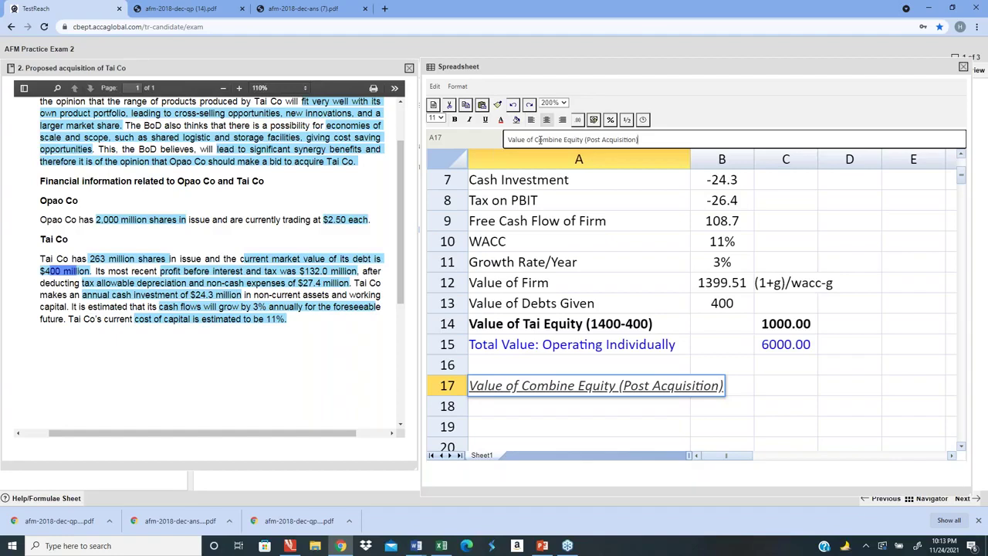
key(Return)
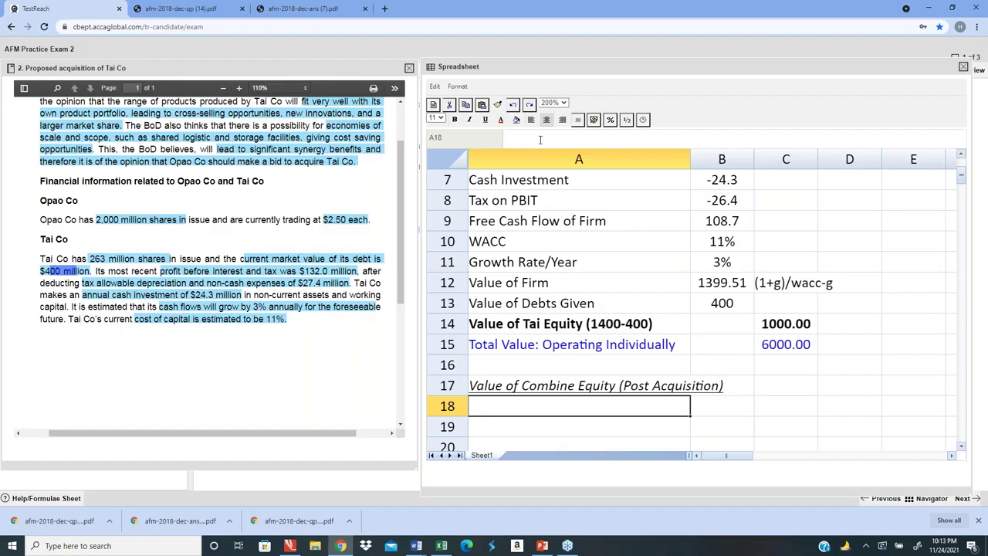
- Close the Tai Co acquisition exhibit and open exhibit 3, Combined company, placing it beside the spreadsheet
click(410, 68)
click(81, 166)
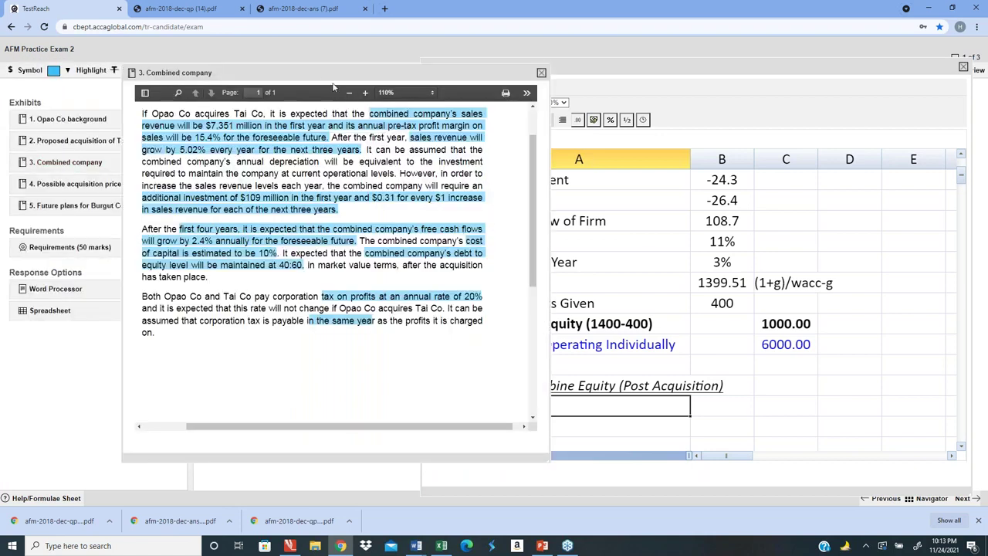
drag(340, 70, 207, 60)
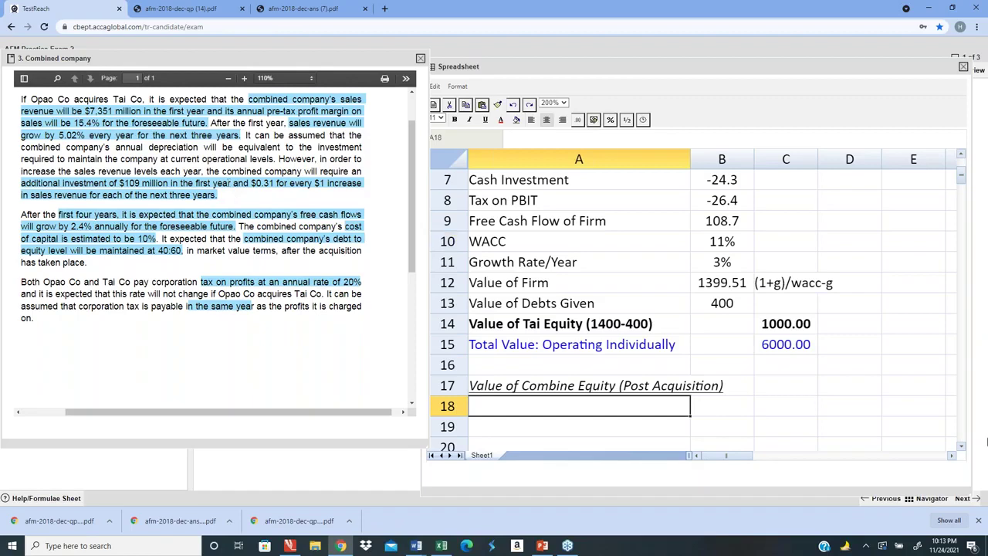
- Enter the row label "1st 4 Years (W1)" in A18 under the combined equity heading
scroll(794, 432, down, 1)
click(487, 394)
click(571, 344)
text(1st)
key(BackSpace)
key(BackSpace)
key(BackSpace)
text(1st 4 Years)
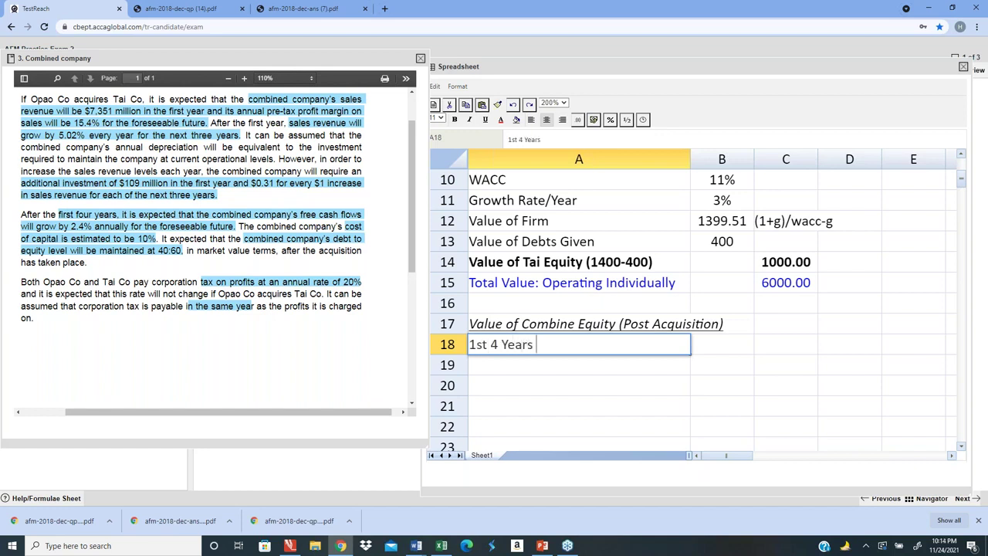
text( (w1)
key(BackSpace)
key(BackSpace)
text(W1))
key(Return)
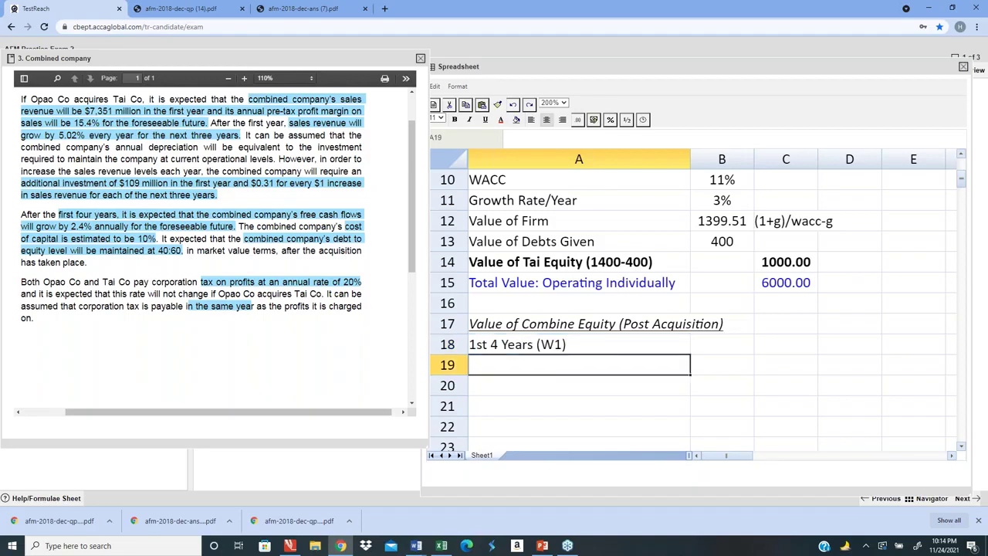
- Enter the row label "Year 4 onwards (W2)" in A19
text(y)
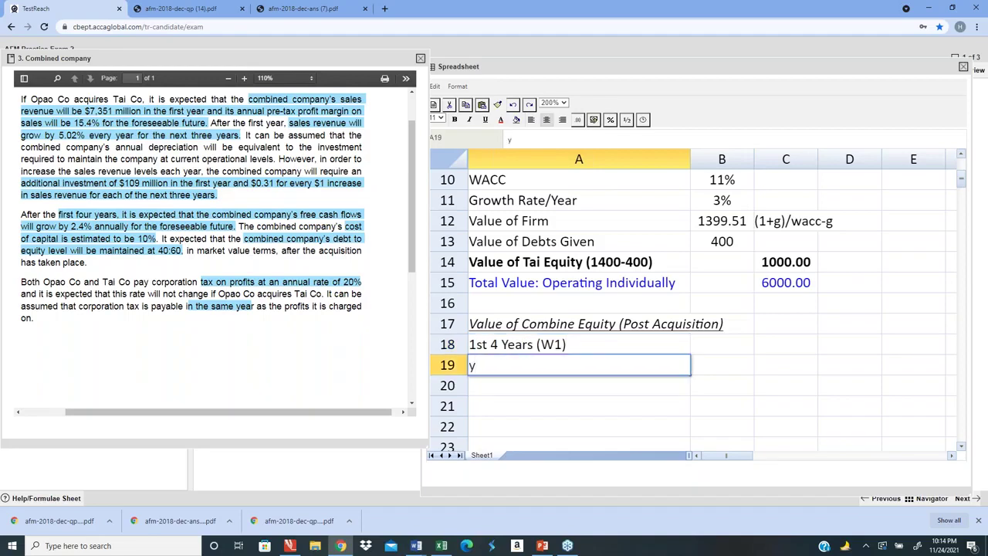
key(BackSpace)
text(yEAR)
key(BackSpace)
key(BackSpace)
key(BackSpace)
key(BackSpace)
key(BackSpace)
text(Year 4 onwards )
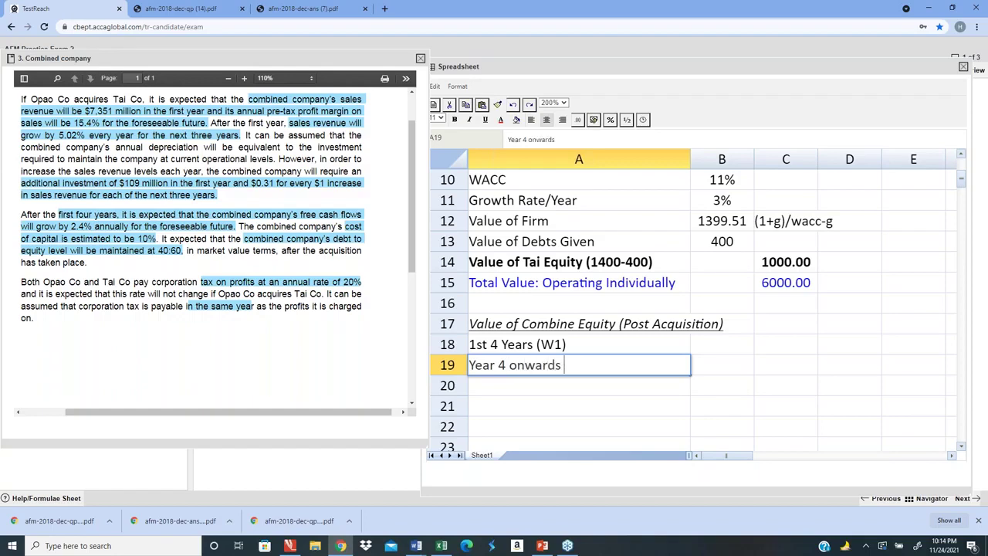
text((W2))
key(Return)
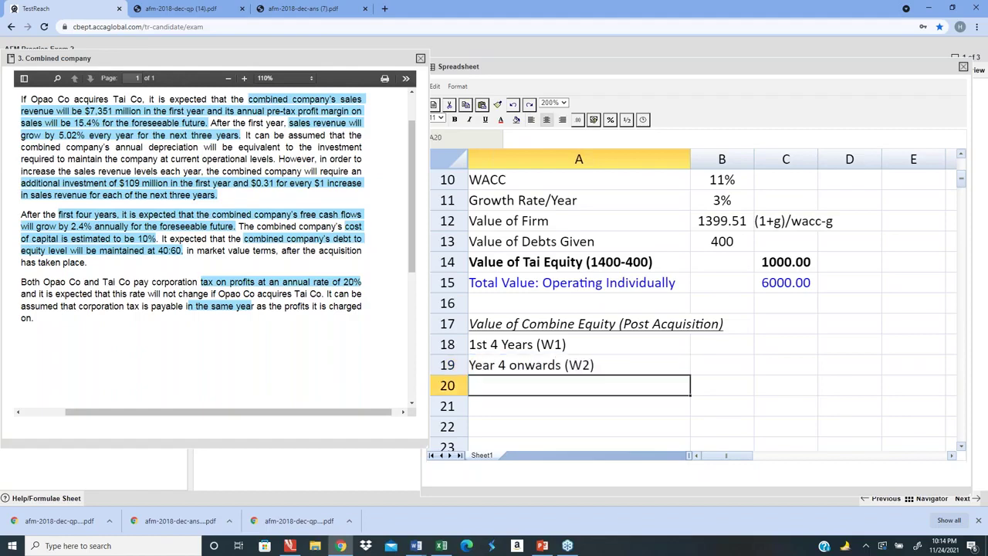
- Enter "?" placeholders in B18, B19 and C19 for the combined company values
key(Up)
key(Up)
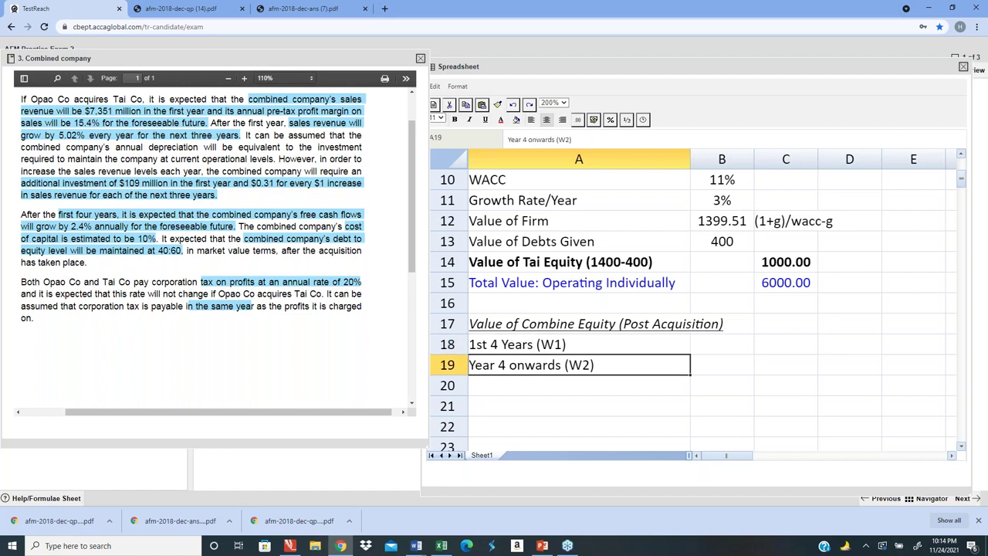
key(Down)
key(Right)
key(Right)
key(Up)
key(Left)
text(/)
key(BackSpace)
text(?)
key(Return)
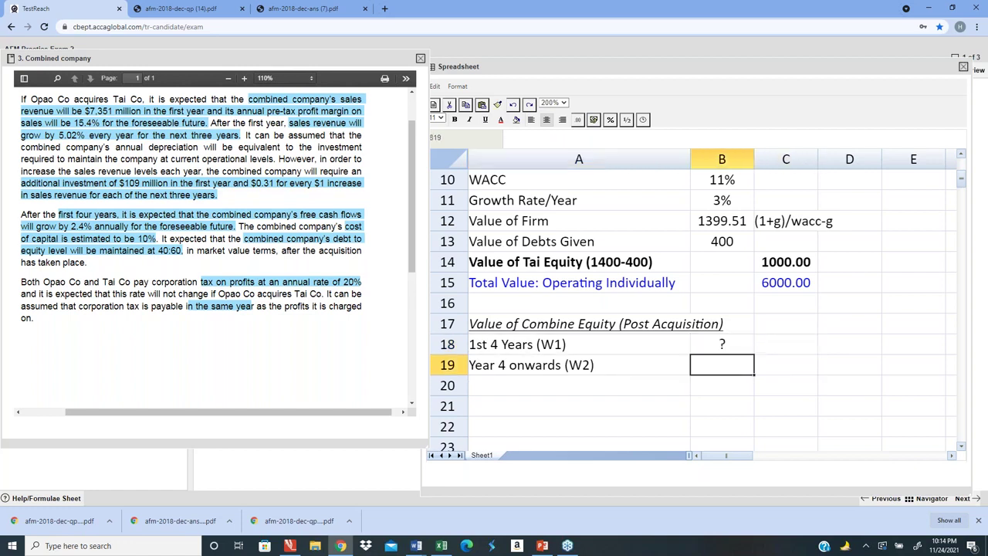
text(?)
key(Return)
key(Right)
key(Up)
text(?)
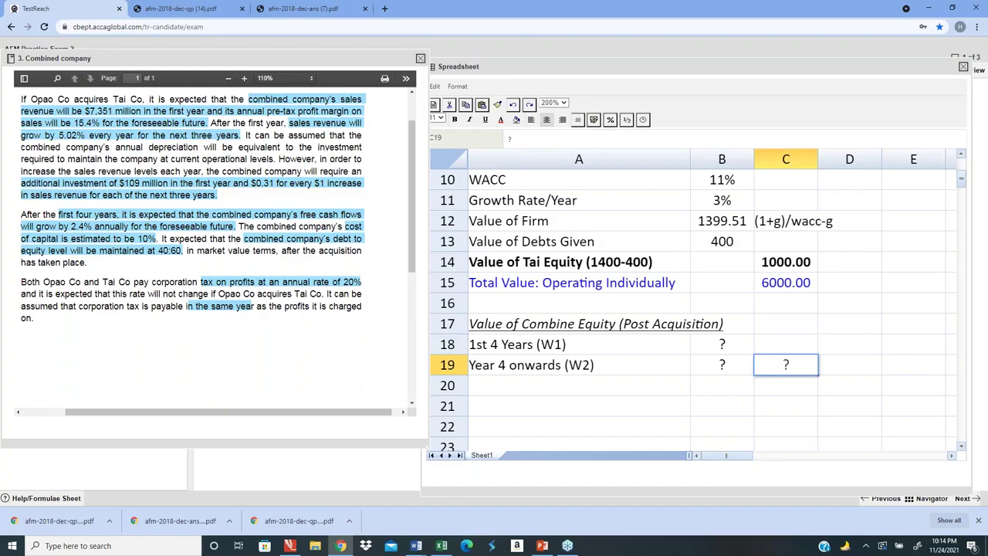
key(Return)
key(Left)
key(Left)
key(Right)
key(Right)
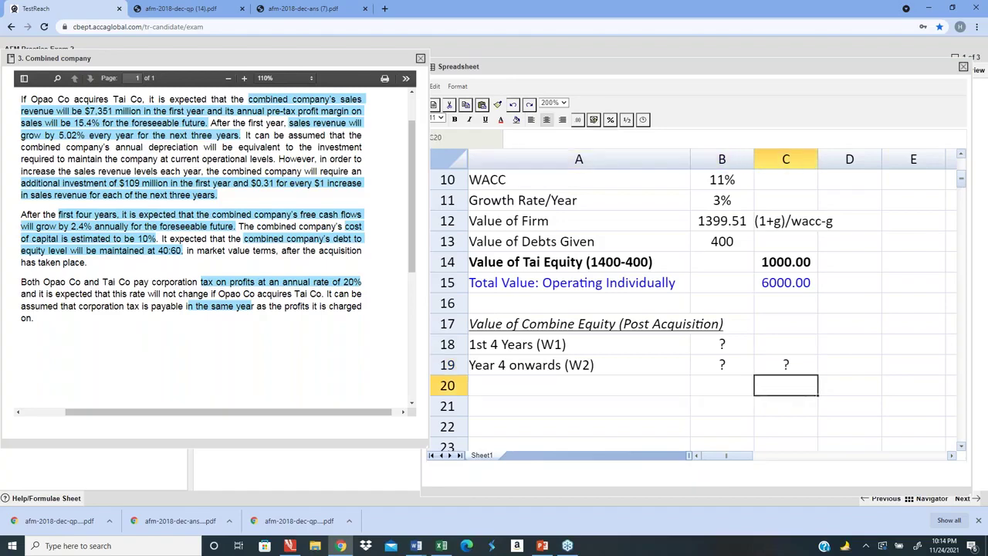
key(Up)
key(Up)
key(Up)
key(Up)
key(Down)
key(Down)
key(Down)
key(Down)
key(Down)
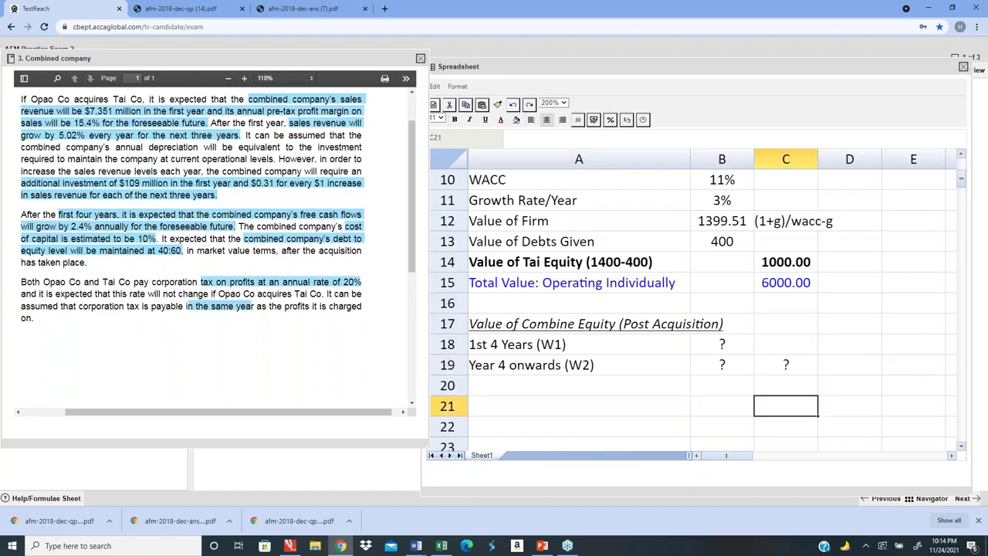
key(Down)
key(Down)
- Enter the row label "Value of Synergy" in A20
key(Left)
key(Left)
key(Up)
key(Up)
key(Up)
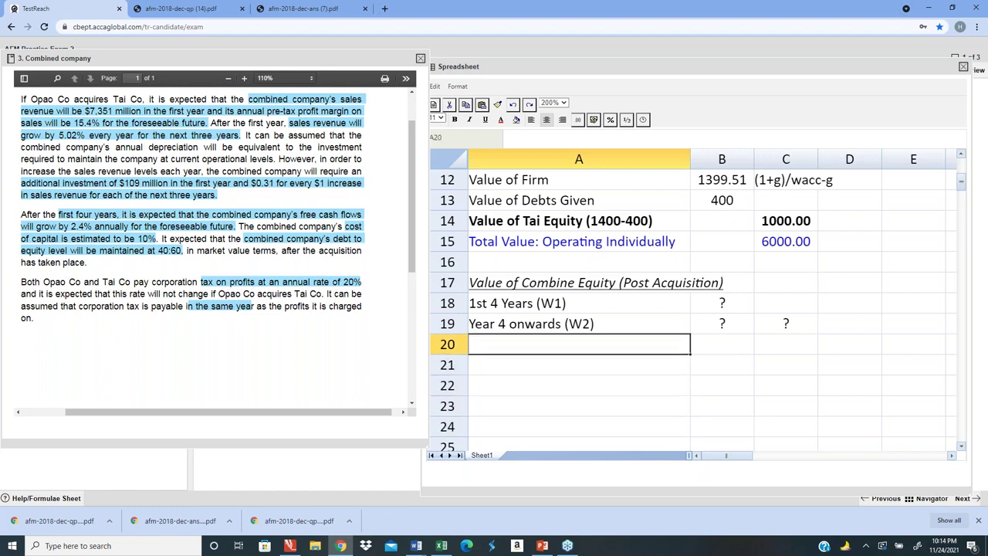
text(VALUE)
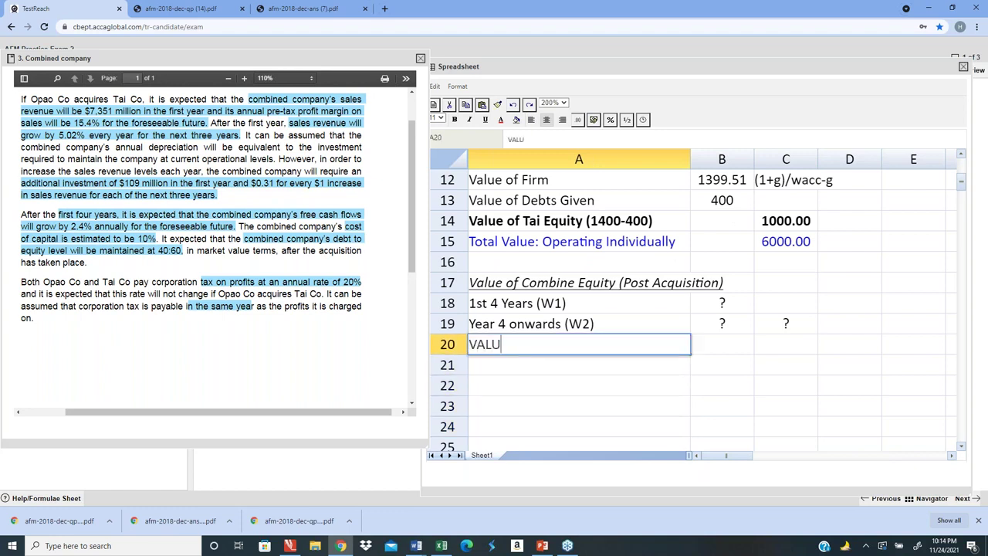
key(BackSpace)
key(BackSpace)
key(BackSpace)
key(BackSpace)
text(alue of Syne)
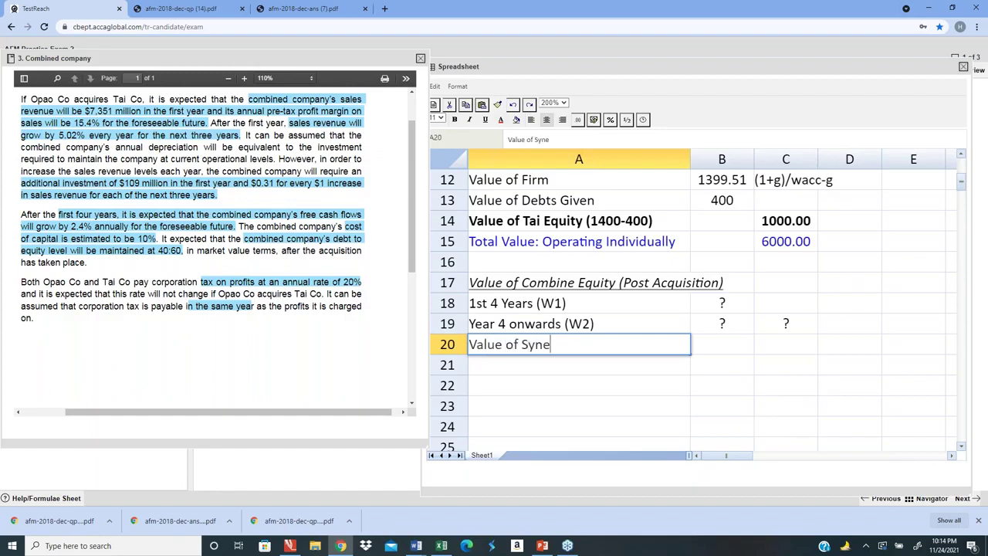
text(rgy)
key(Return)
- Set the font colour of the synergy line A20:C20 to red
click(541, 345)
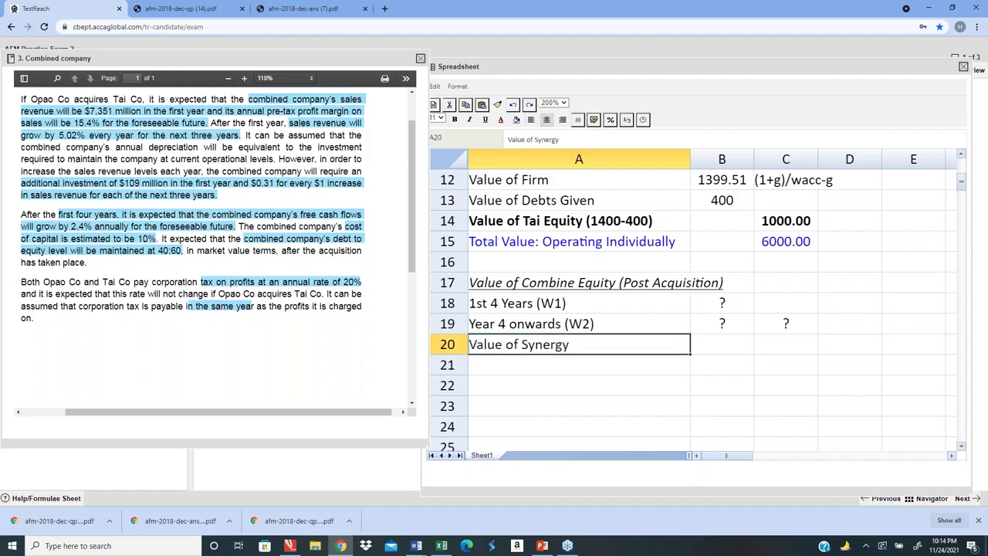
key(shift+Right)
key(shift+Right)
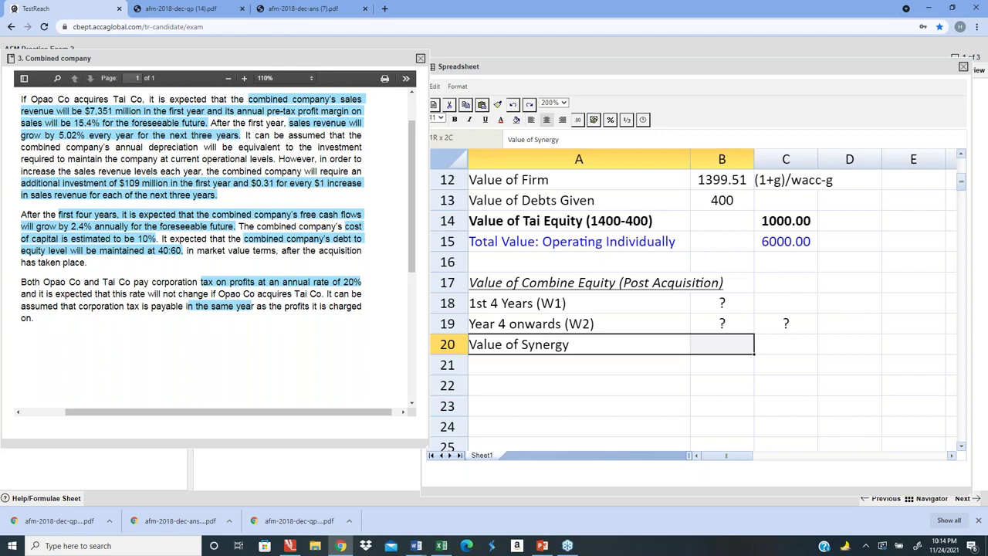
click(502, 124)
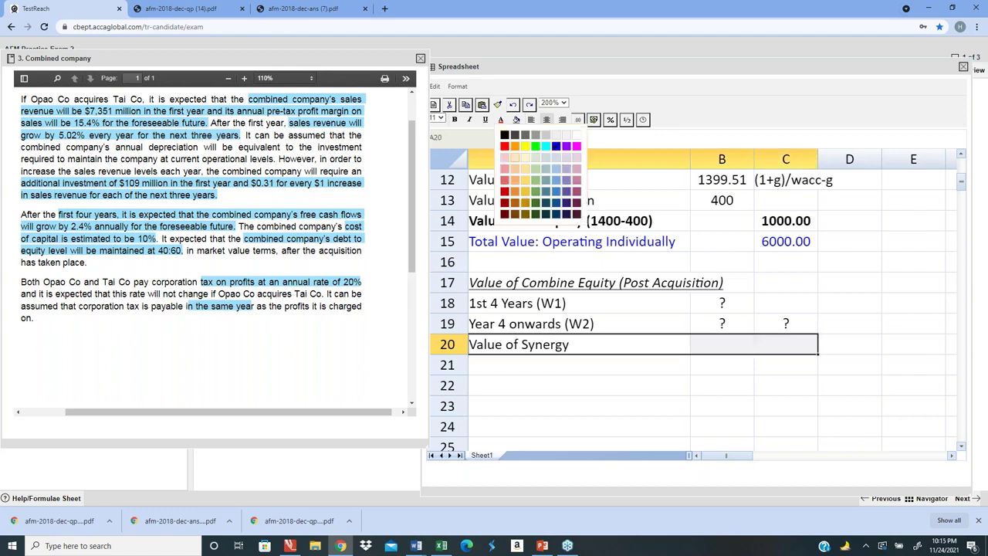
click(505, 148)
click(645, 387)
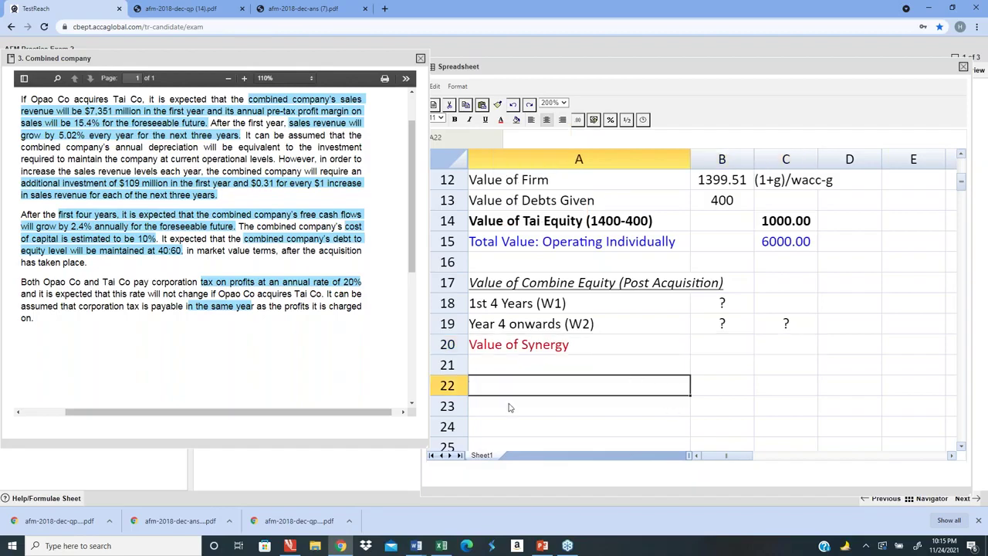
- Enter a centred "?" placeholder in C20 for the synergy value
click(781, 352)
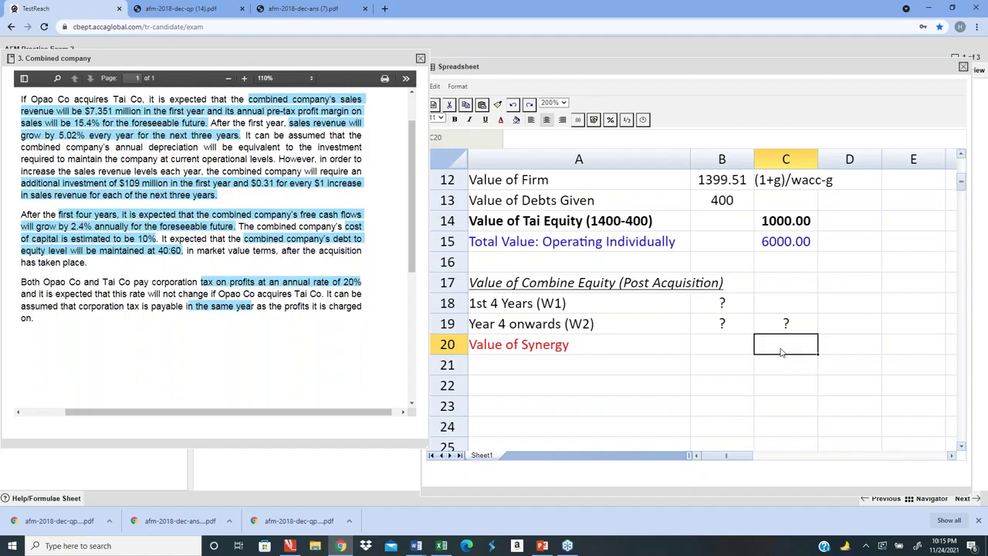
key(Return)
click(799, 352)
text(?)
key(Return)
click(799, 352)
click(549, 120)
key(Home)
key(shift+Right)
key(shift+Right)
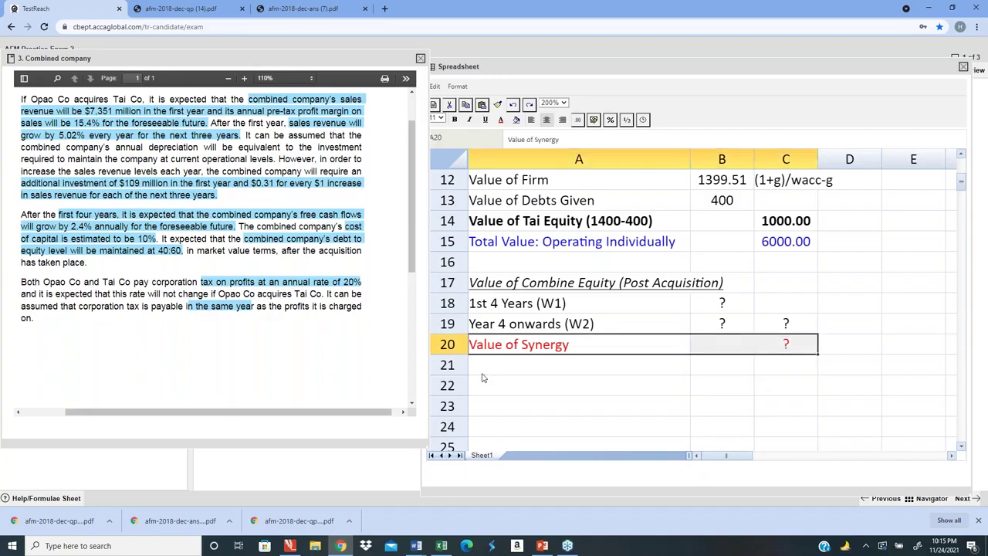
key(Up)
key(Up)
key(Up)
key(Up)
key(Up)
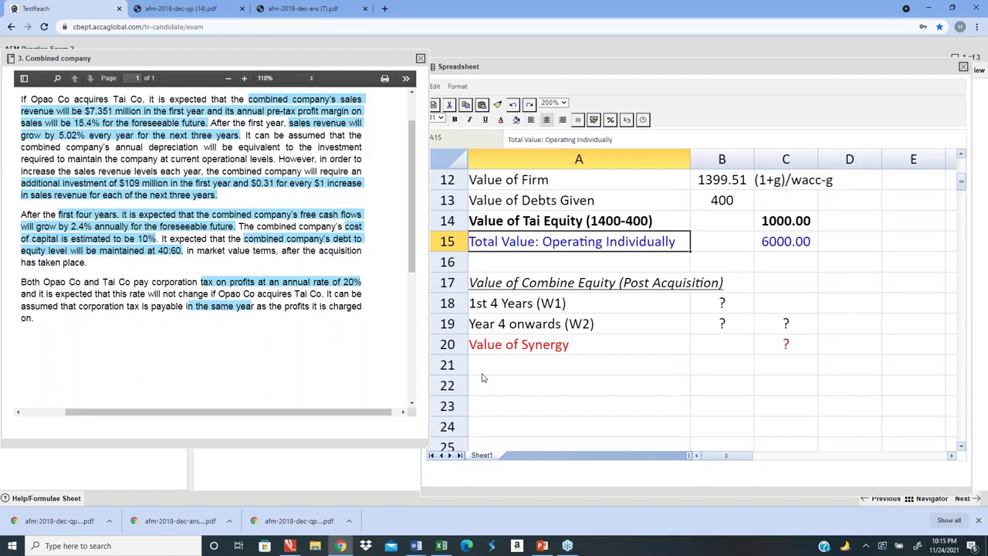
key(Down)
key(Down)
key(Down)
key(Down)
key(Down)
key(Down)
key(Down)
key(Down)
key(Down)
key(Down)
key(Down)
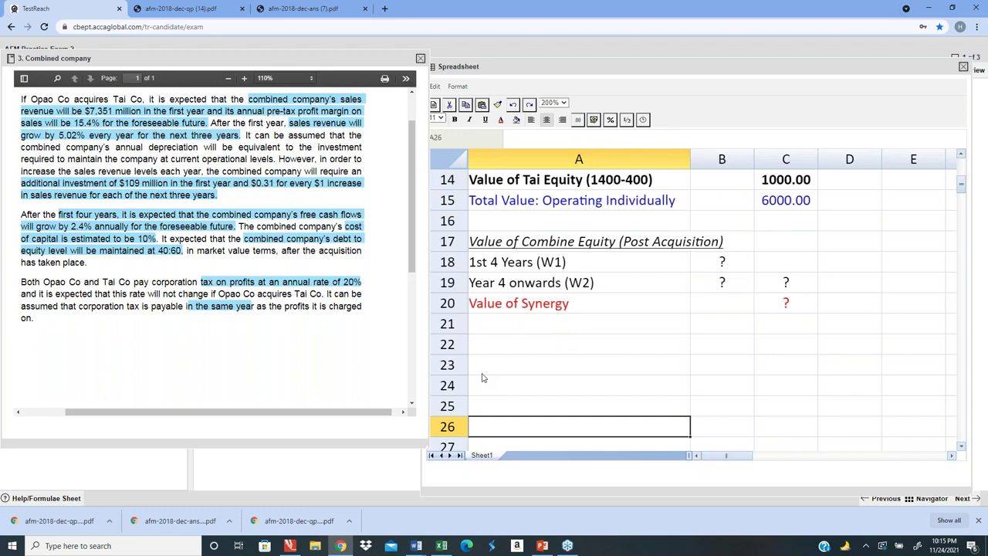
key(Up)
key(Up)
key(Up)
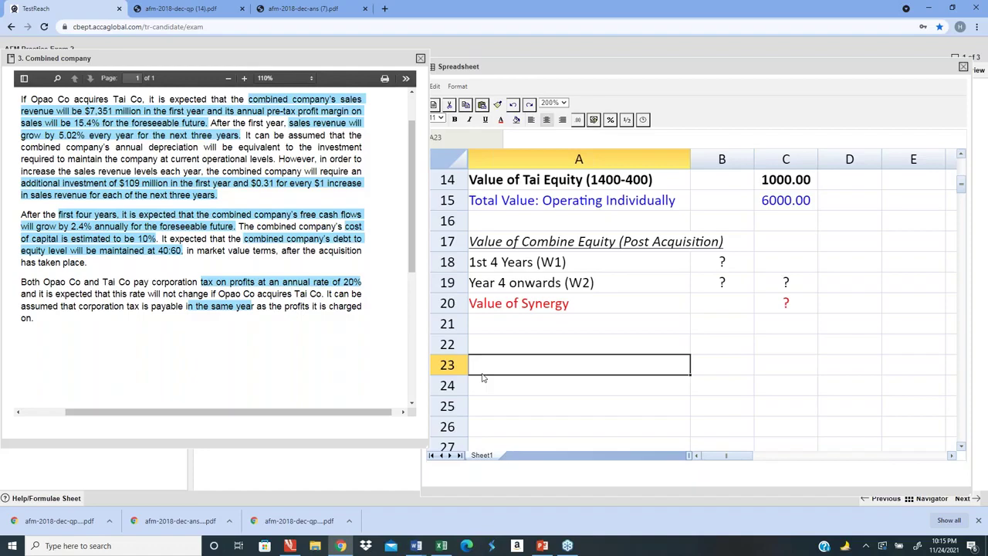
key(Up)
key(Up)
key(Up)
key(Up)
key(Up)
key(Up)
key(Up)
key(Up)
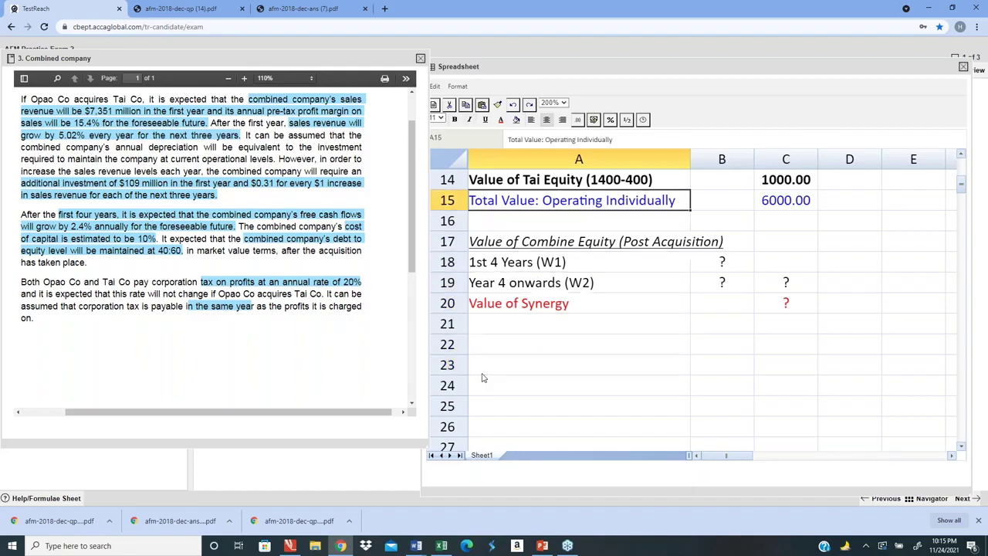
key(Down)
key(Down)
key(Down)
key(Down)
key(Down)
key(Down)
key(Down)
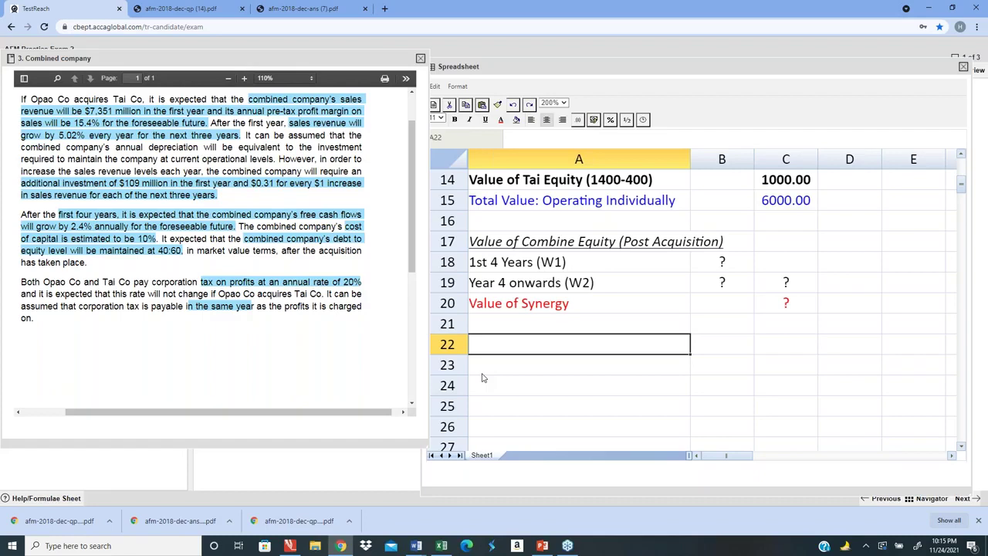
key(Up)
key(Up)
key(Up)
key(Down)
key(Down)
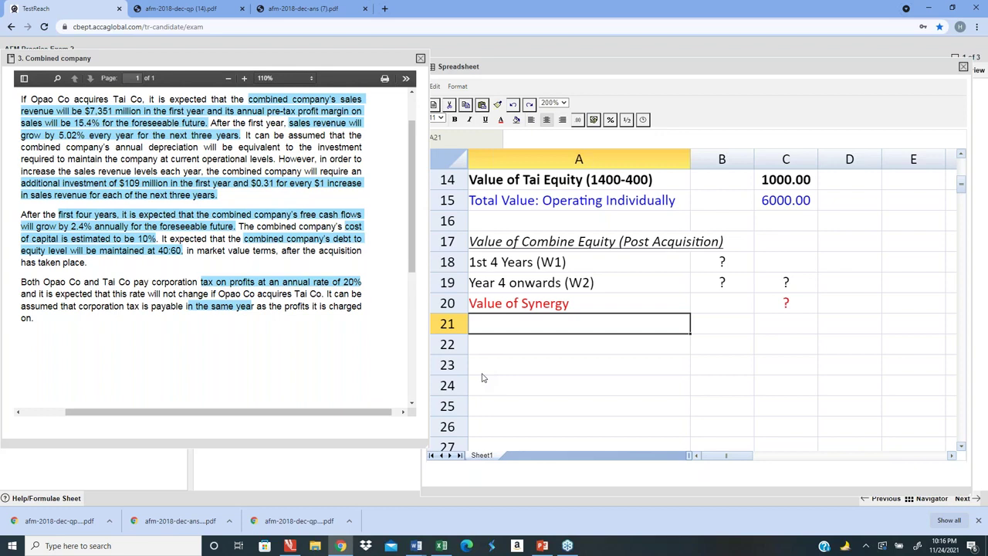
key(Down)
key(Down)
key(Down)
key(Up)
key(Up)
key(Up)
key(Up)
key(Up)
key(Down)
key(Down)
key(Down)
key(Up)
key(Up)
key(Up)
key(Up)
key(Down)
key(Down)
key(Down)
key(Down)
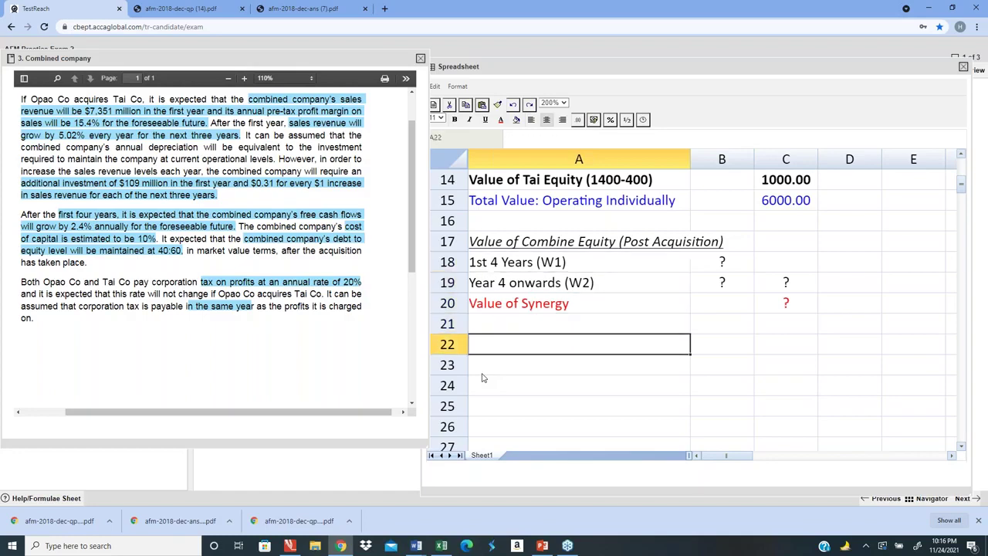
- Enter a bold working heading "W1" in A22
text(working)
key(BackSpace)
key(BackSpace)
key(BackSpace)
key(BackSpace)
key(BackSpace)
key(BackSpace)
key(BackSpace)
text(WORKING)
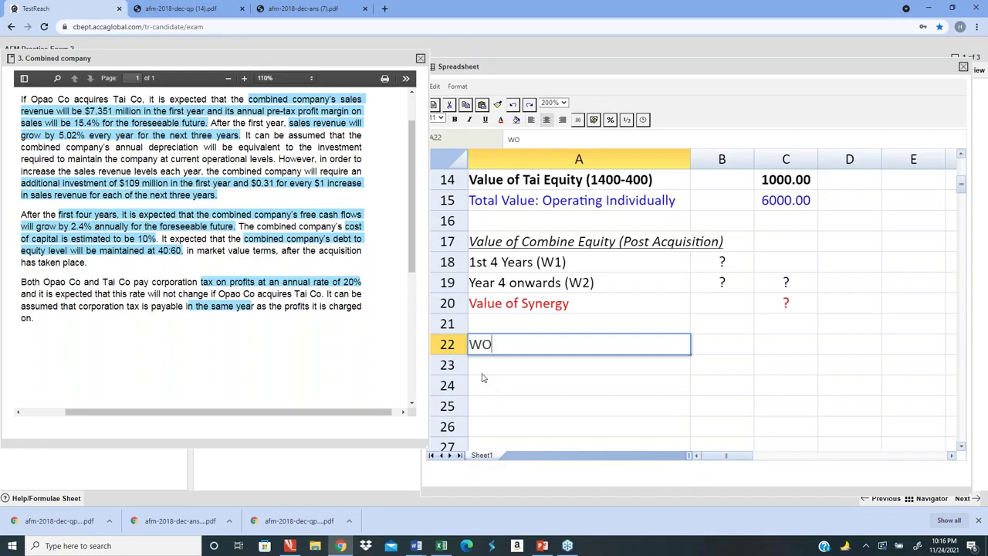
key(BackSpace)
key(BackSpace)
key(BackSpace)
key(BackSpace)
key(BackSpace)
key(BackSpace)
text(1)
key(Return)
key(Up)
key(ctrl+b)
- Enter the year numbers 1, 2, 3 and 4 across B23:E23
key(Down)
key(Down)
key(Down)
key(Down)
key(Down)
key(Down)
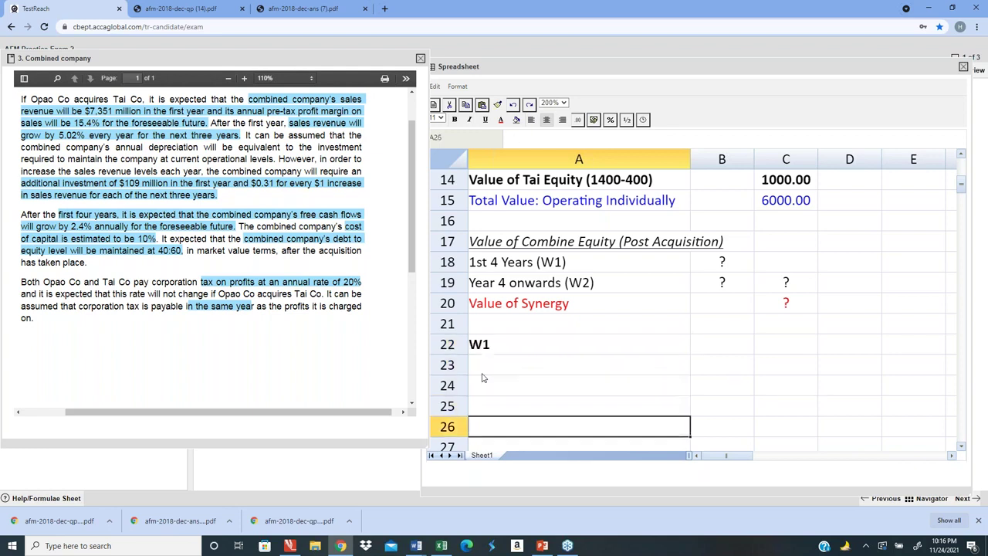
key(Up)
key(Up)
key(Up)
key(Up)
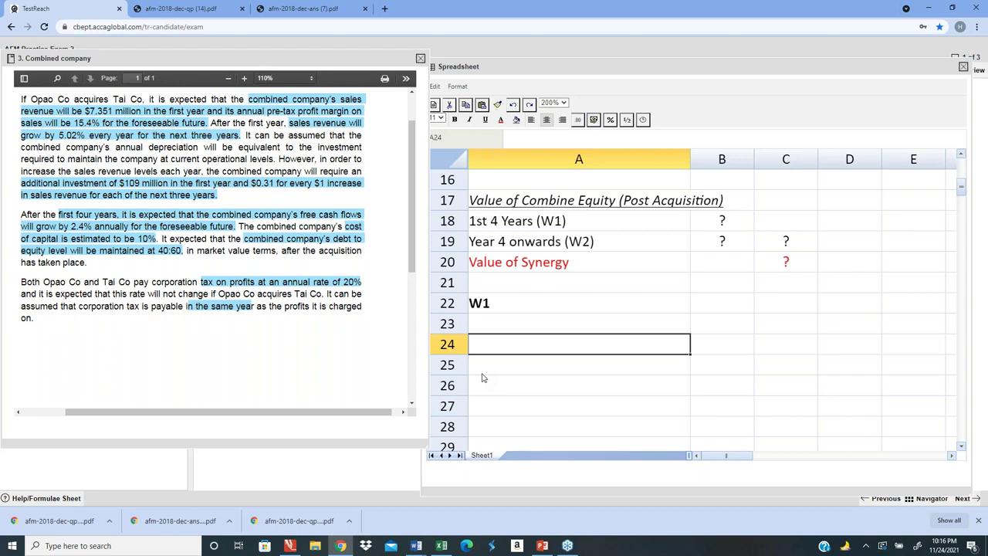
key(Up)
key(Up)
key(Right)
key(Down)
key(shift+Left)
key(shift+Right)
text(1)
key(Tab)
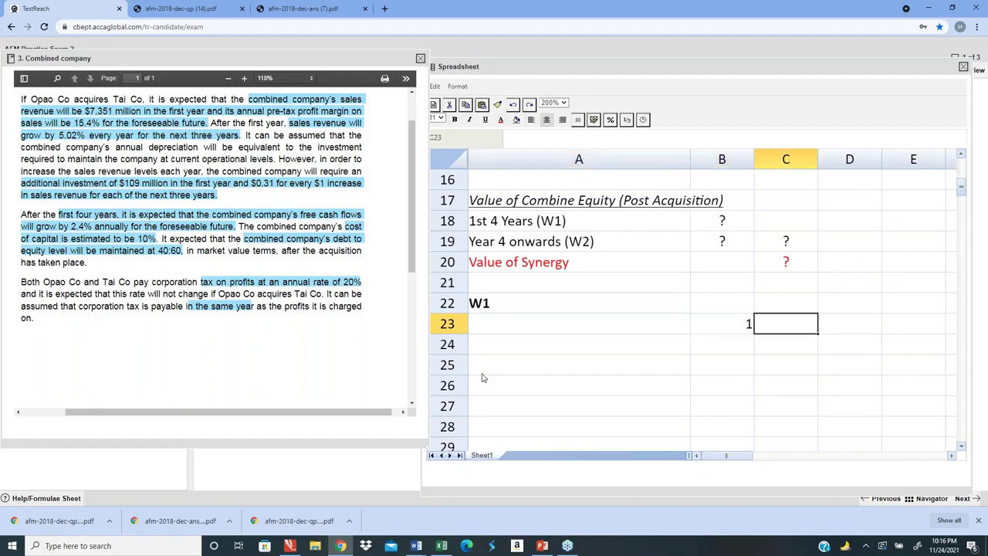
text(2)
key(Tab)
text(3)
key(Tab)
text(4)
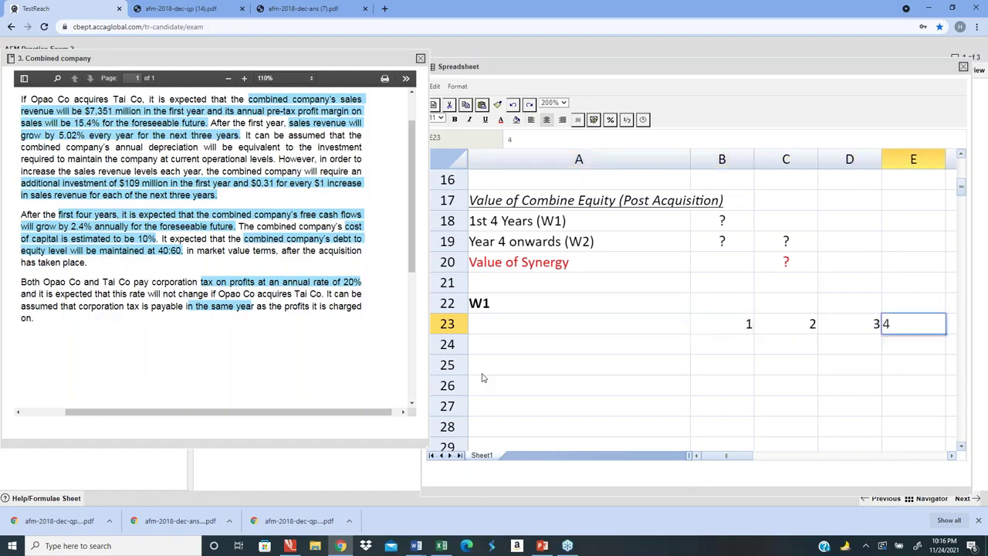
key(Return)
- Make the year headings in B23:E23 bold and centred
key(Left)
key(Left)
key(Left)
key(Up)
key(shift+Right)
key(shift+Right)
key(shift+Right)
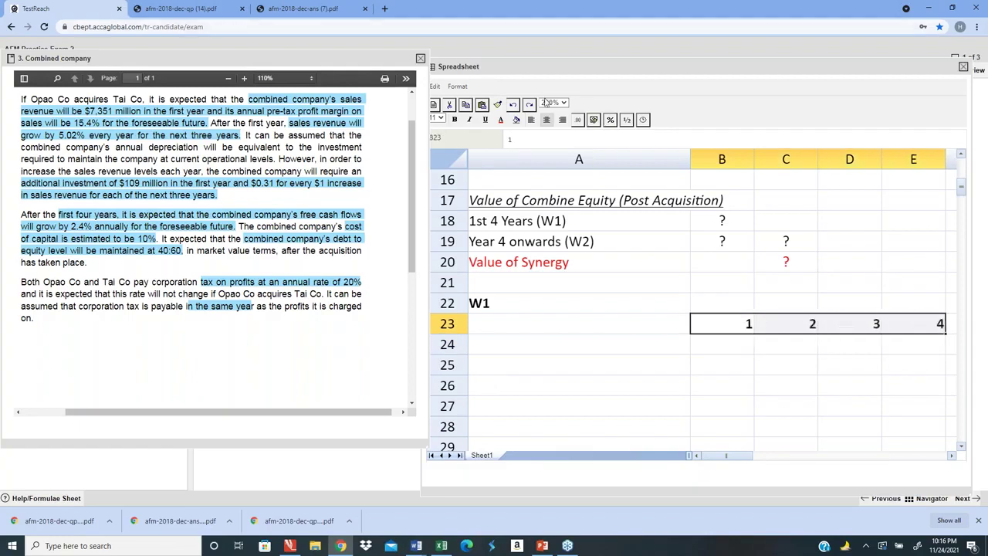
click(546, 121)
- Enter the row label "Sales Revenue" in A24
key(Down)
key(Down)
key(Left)
key(Up)
key(Up)
key(Down)
text(Sales Revenue)
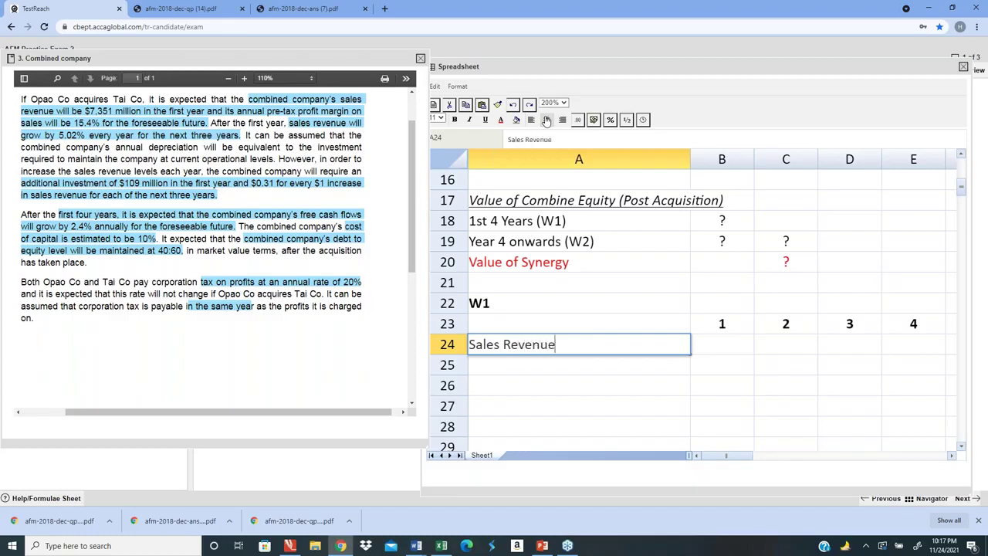
key(Return)
- Extend the A24 label to read "Sales Revenue 5.02% growth"
key(Down)
key(Down)
key(Down)
key(Down)
key(Down)
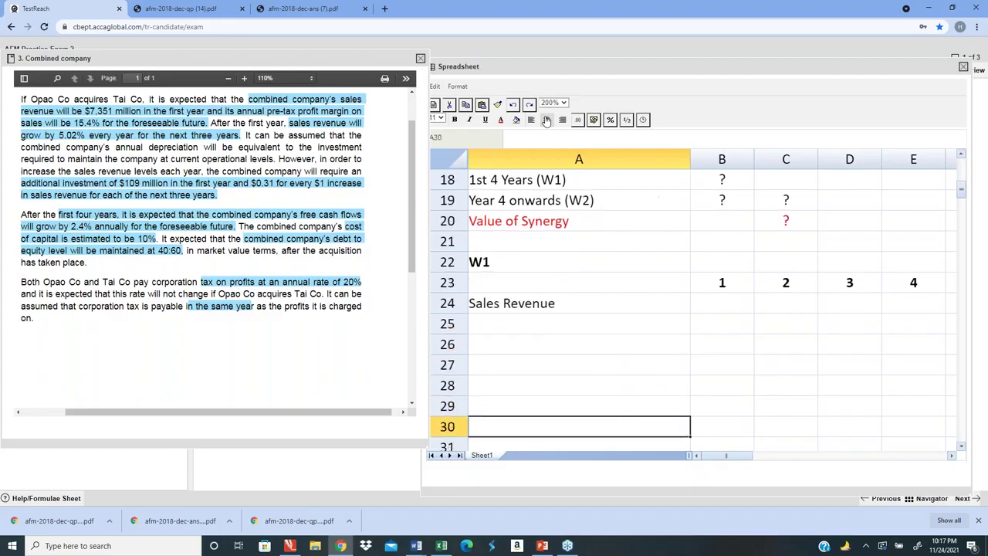
key(Up)
key(Up)
key(Up)
key(Up)
key(Up)
key(Up)
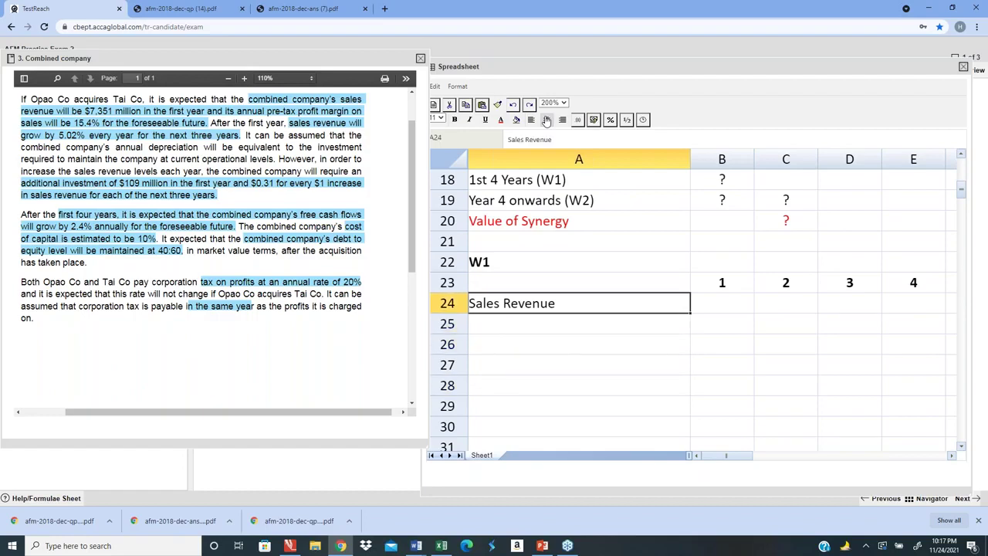
click(591, 141)
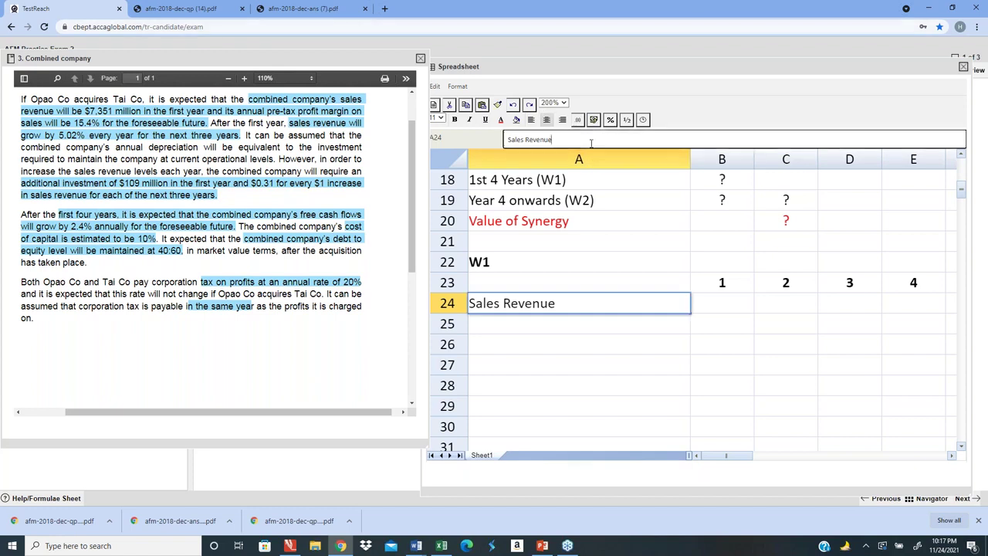
text(5.02%)
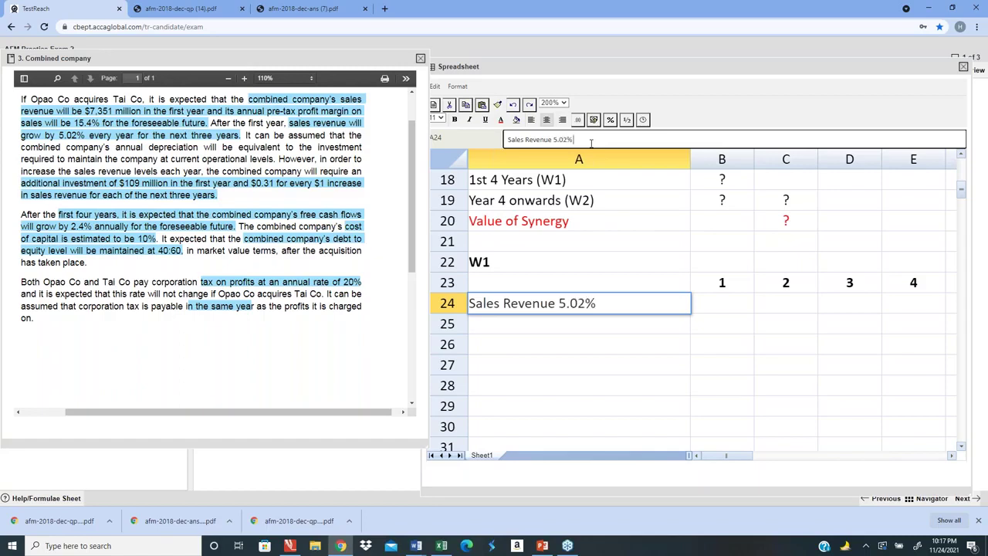
text( growth)
key(Return)
key(Up)
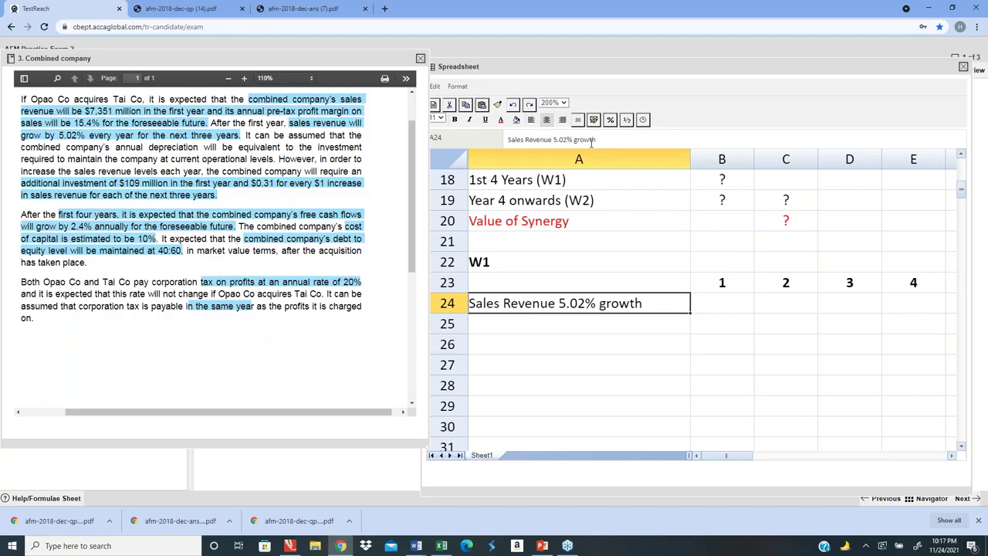
- Check the combined company exhibit for the first-year sales revenue and its annual growth rate
key(Right)
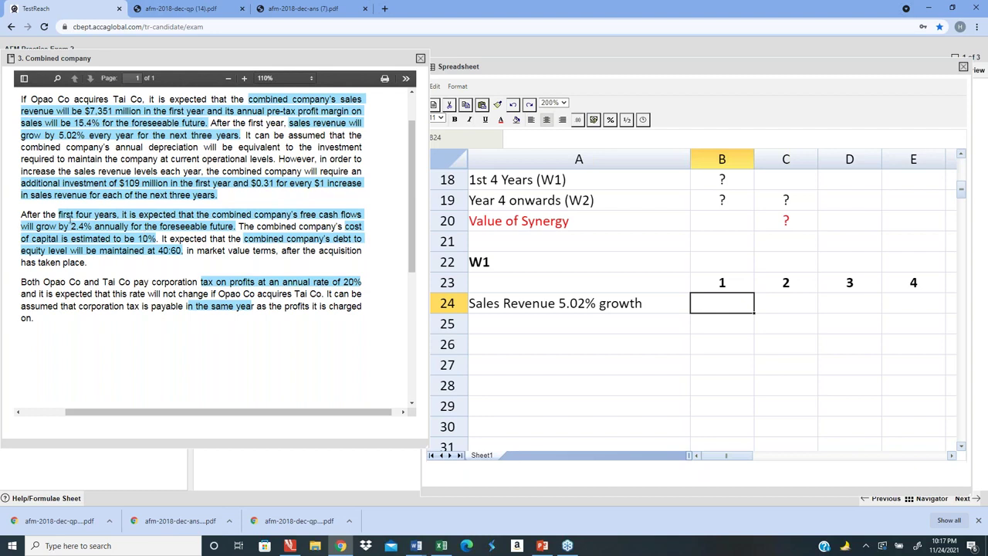
drag(73, 218, 117, 217)
click(244, 143)
drag(250, 99, 20, 99)
scroll(292, 152, up, 1)
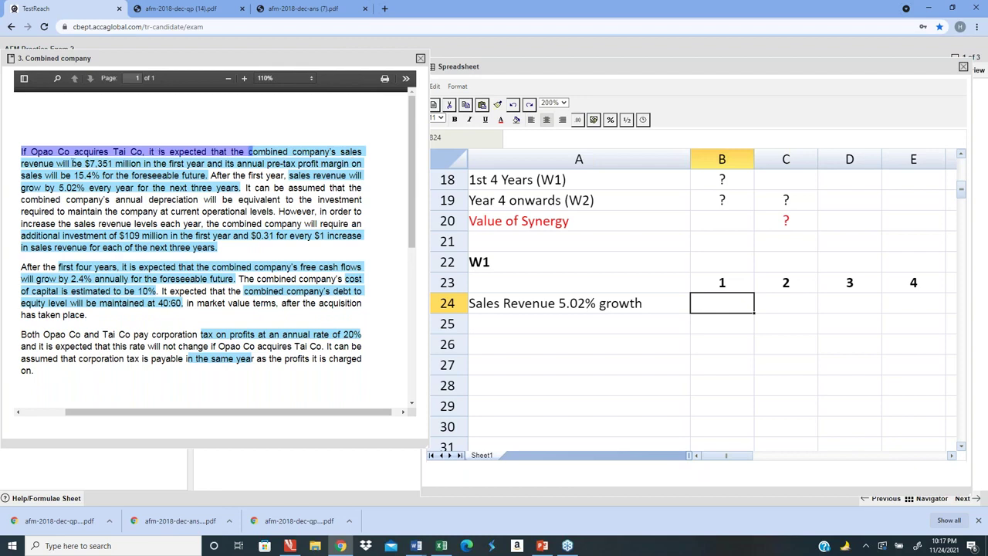
drag(82, 164, 204, 165)
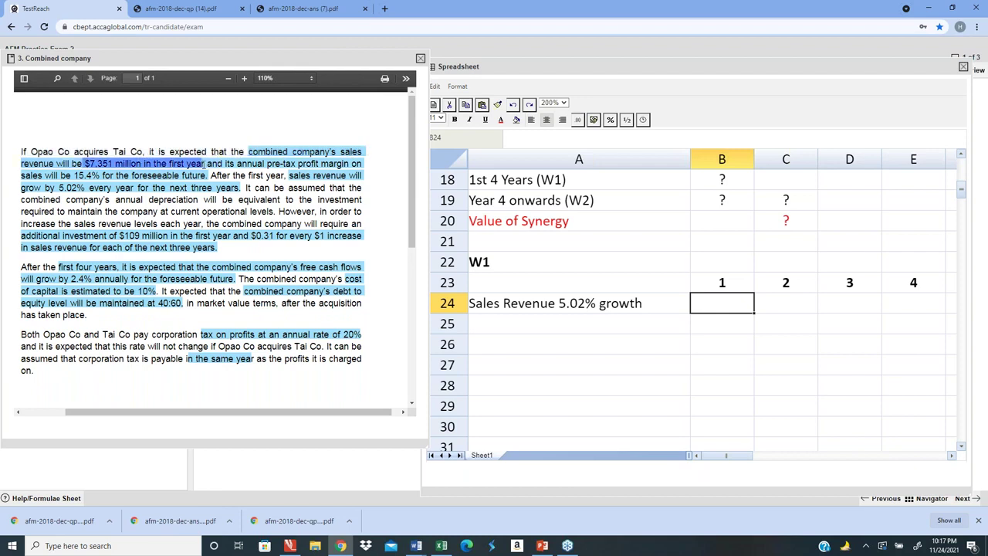
click(292, 178)
right_click(139, 194)
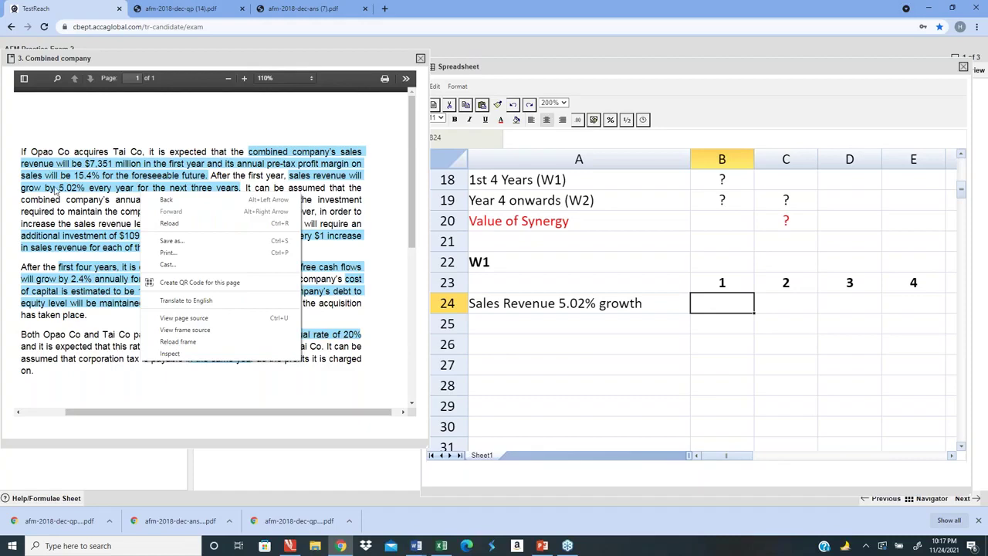
click(56, 190)
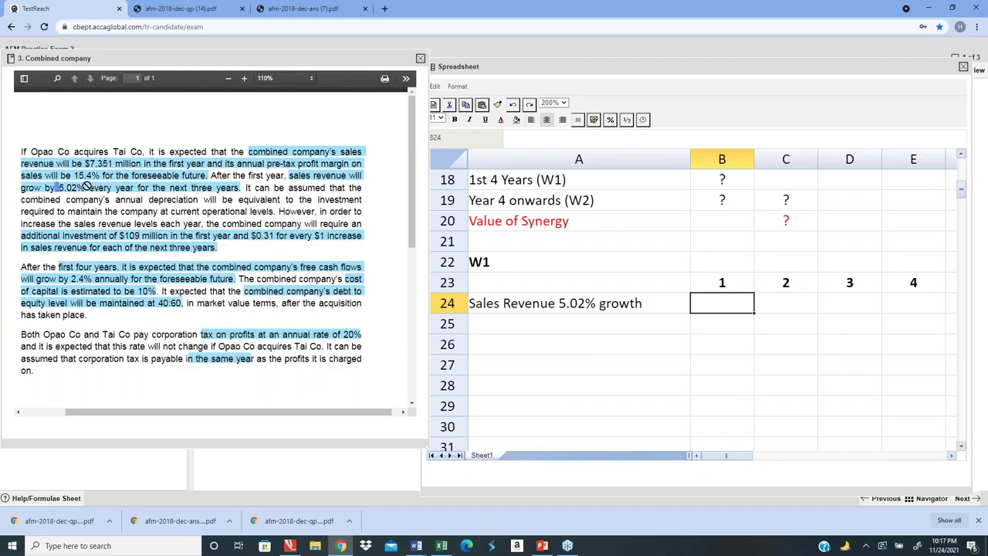
- Enter the year 1 sales revenue of 7351 in B24
click(729, 362)
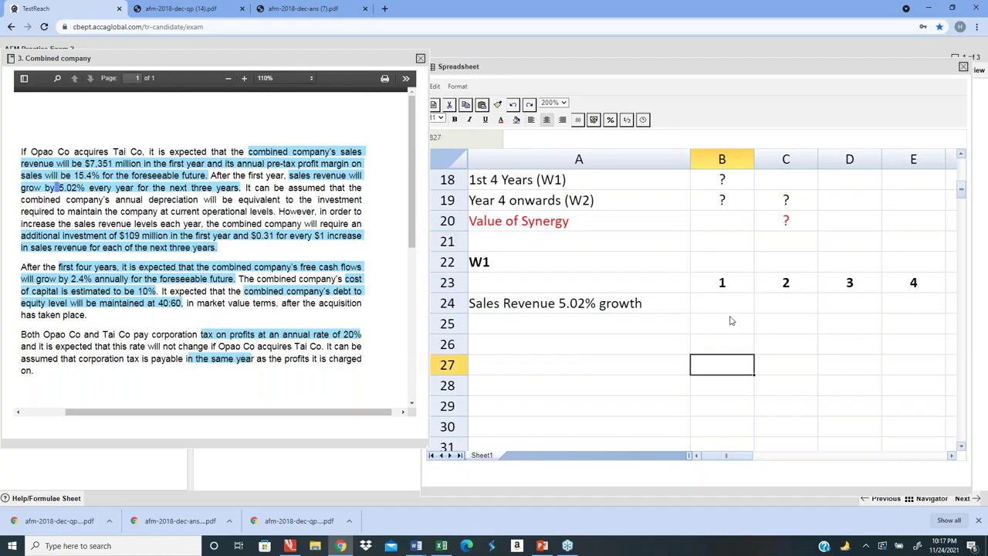
click(735, 310)
text(7350)
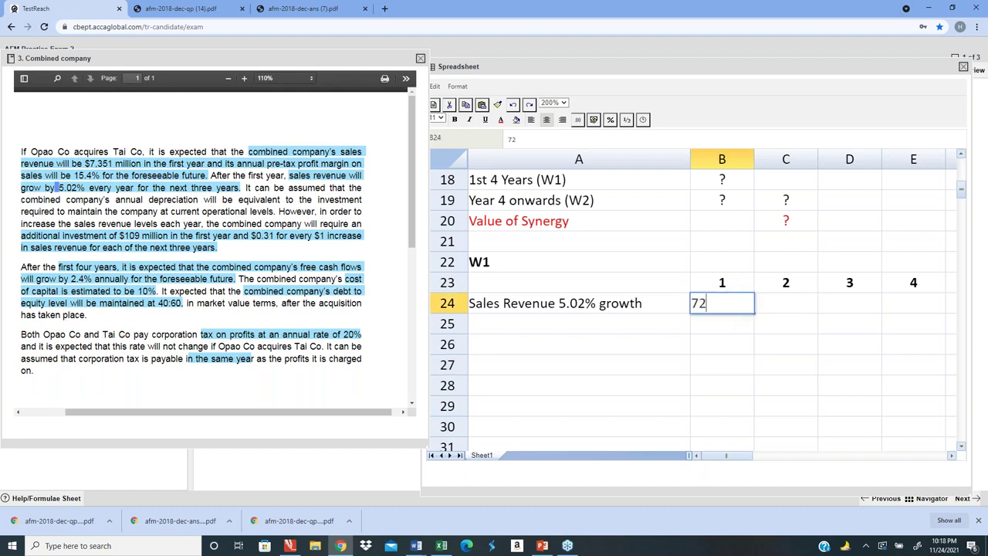
key(Return)
click(721, 303)
text(7351)
key(Return)
key(Up)
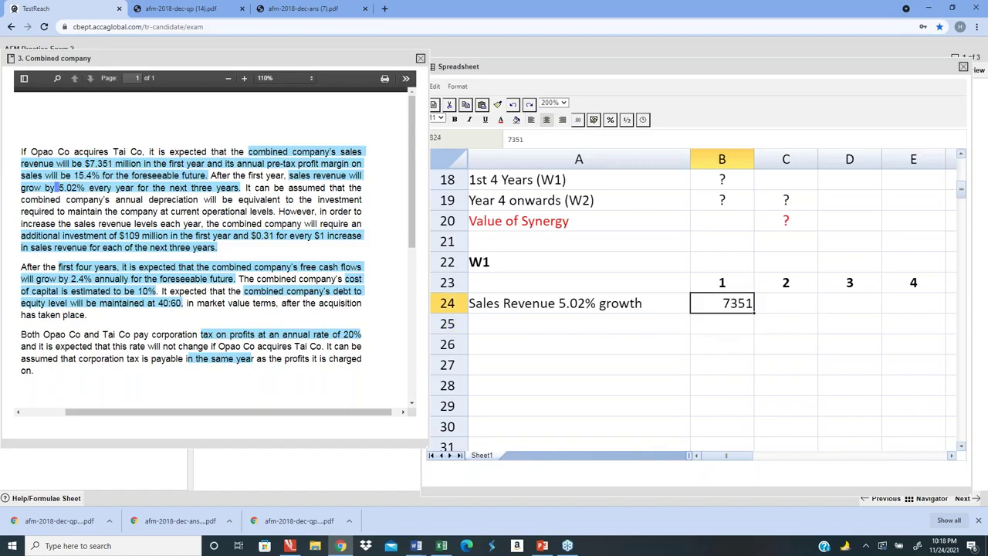
- Centre the contents of the W1 cell range B24:E33
key(shift+Right)
key(shift+Right)
key(shift+Right)
key(shift+Down)
key(shift+Down)
key(shift+Down)
key(shift+Down)
key(shift+Down)
key(shift+Down)
key(shift+Down)
key(shift+Down)
key(shift+Down)
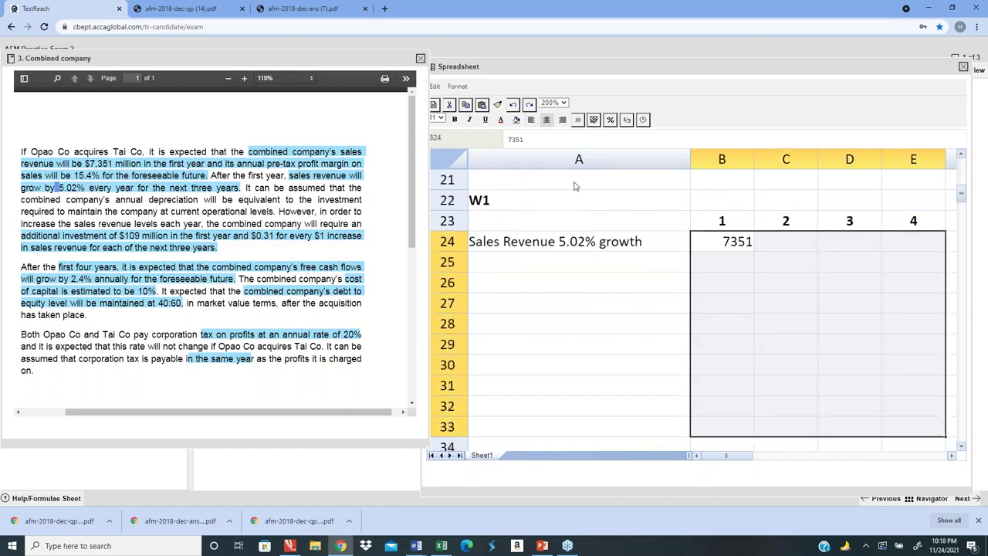
click(548, 121)
- Set the number format of B24:E33 to 0, without decimal places
click(578, 120)
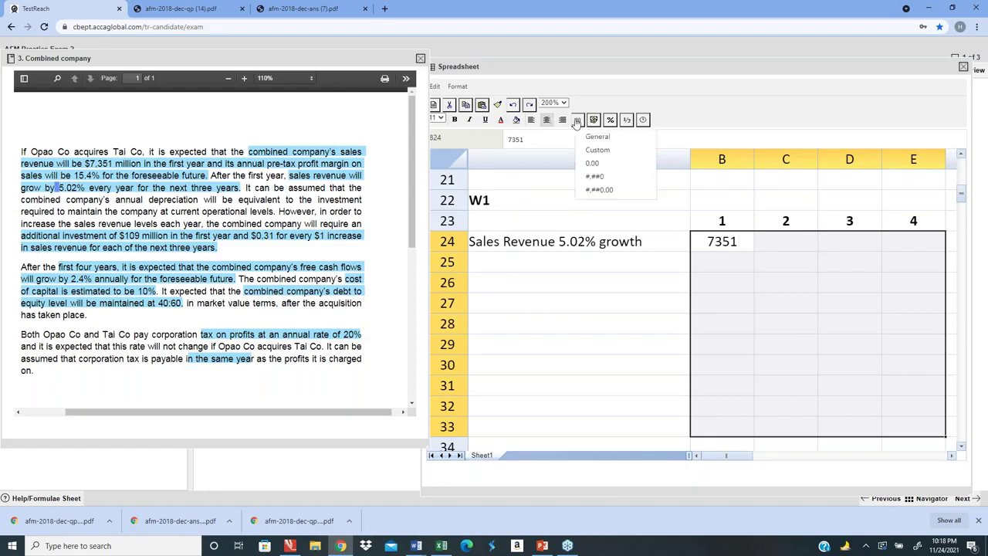
click(587, 167)
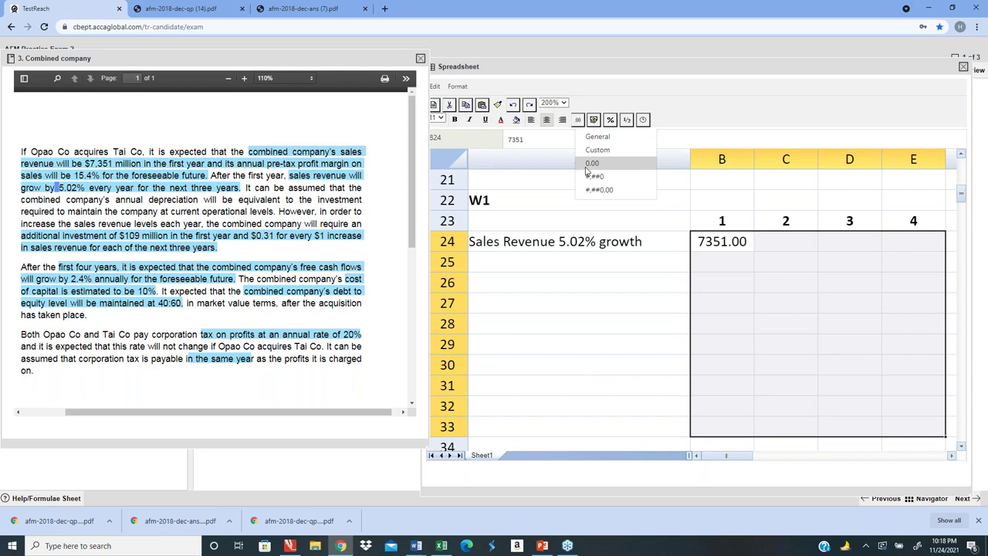
click(597, 149)
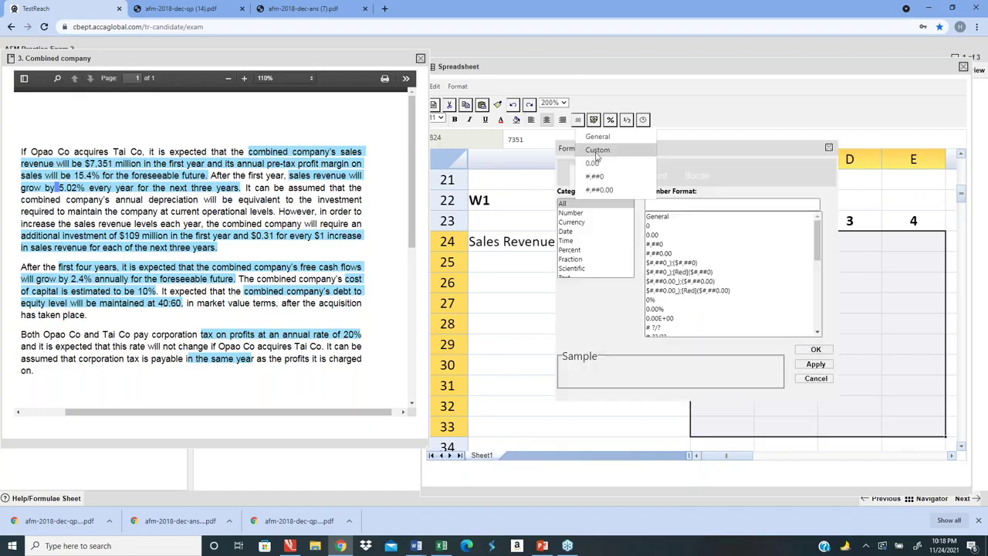
click(650, 225)
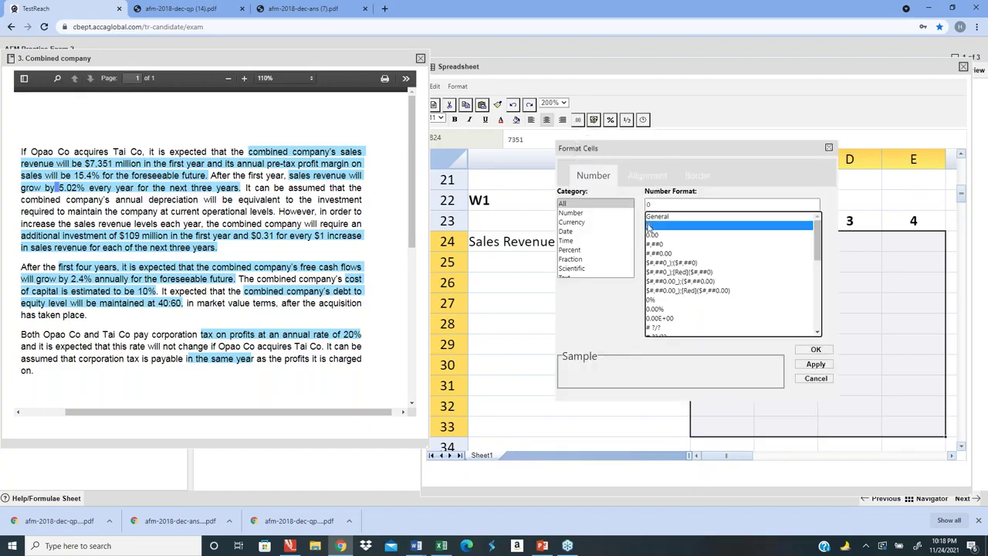
click(815, 349)
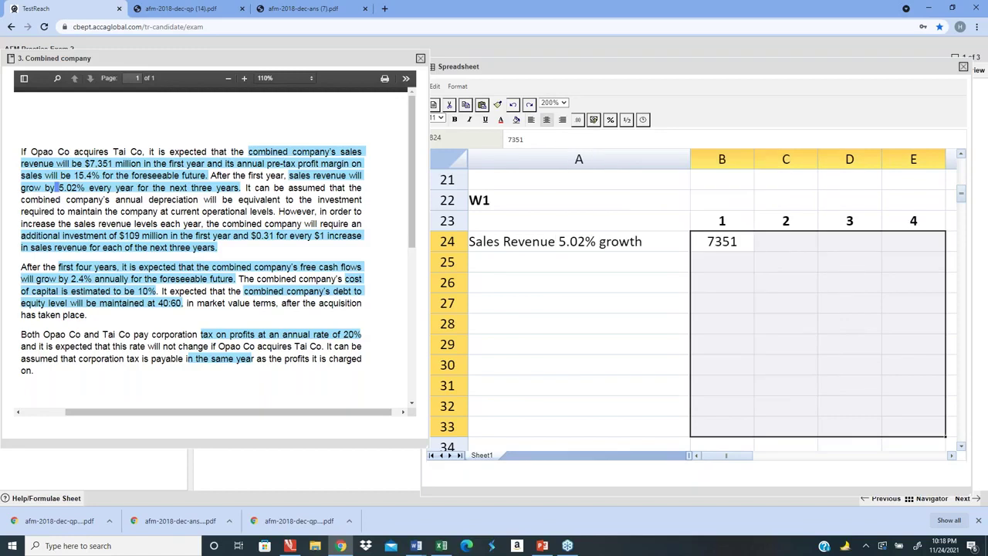
- Calculate the year 2 sales revenue in C24 with the formula =B24*1.0502
click(748, 268)
click(739, 246)
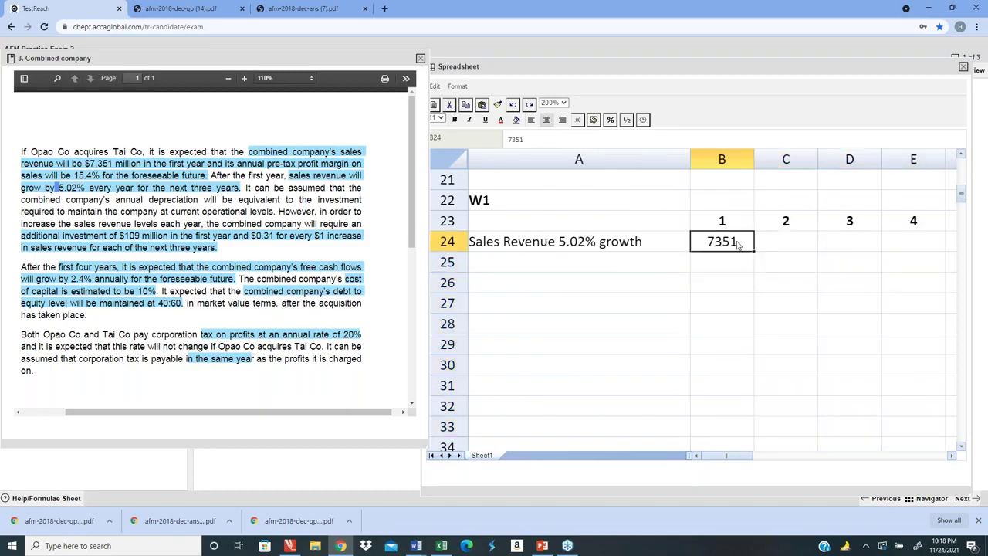
key(Tab)
text(=)
click(738, 244)
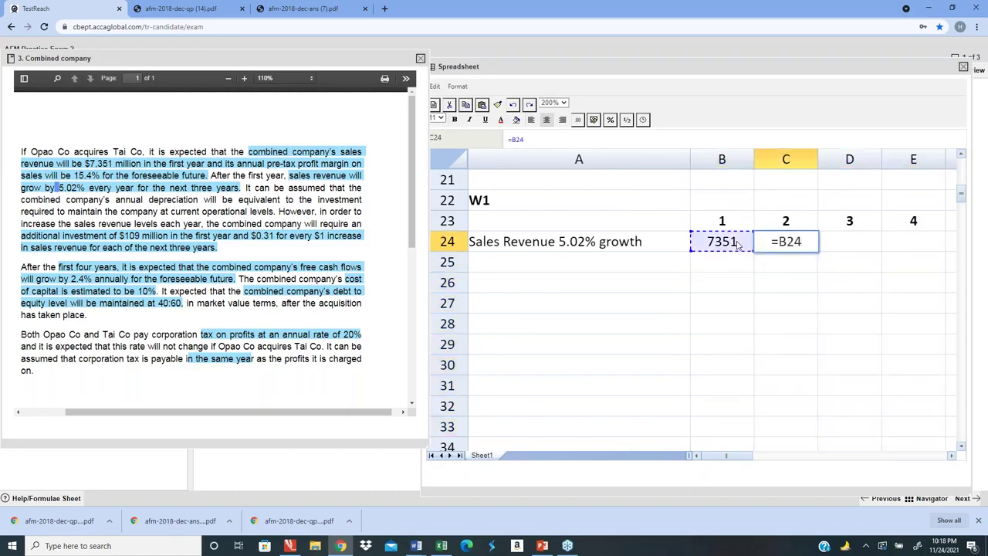
text(1.)
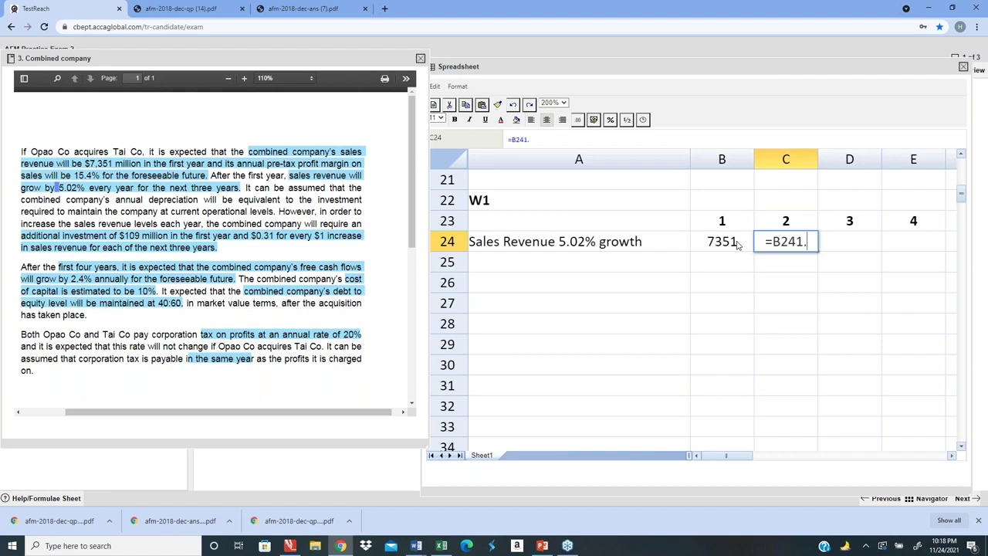
text(0502)
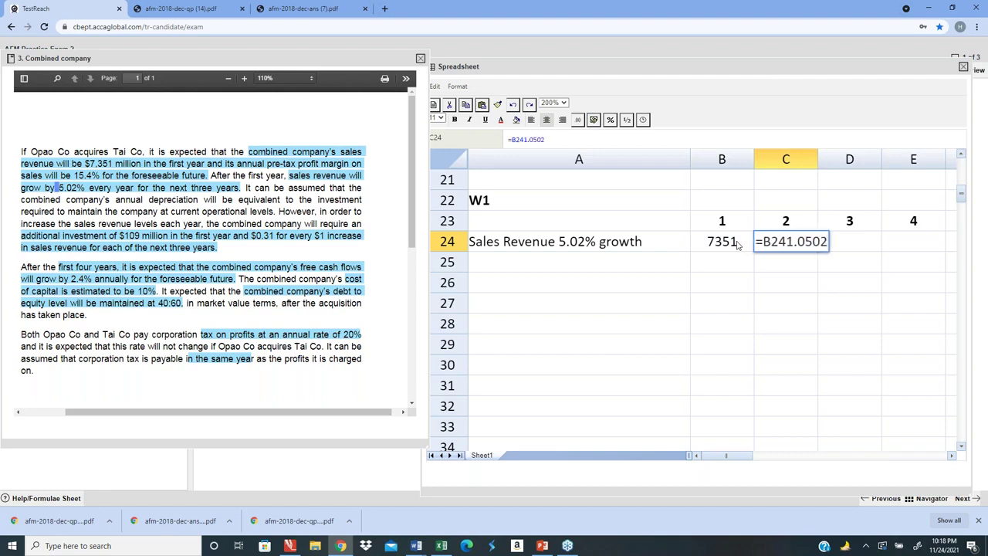
key(BackSpace)
key(BackSpace)
key(BackSpace)
key(BackSpace)
key(BackSpace)
key(BackSpace)
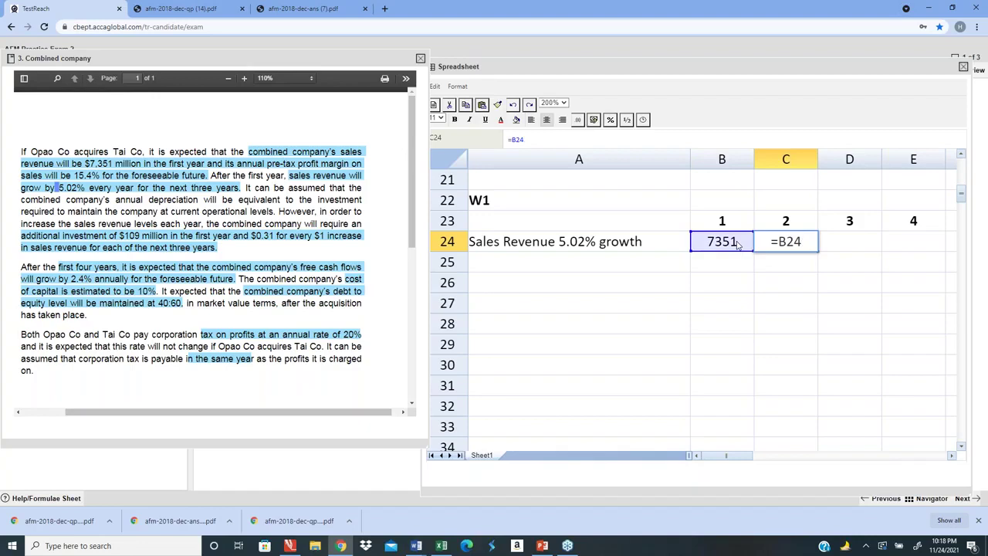
text(*1)
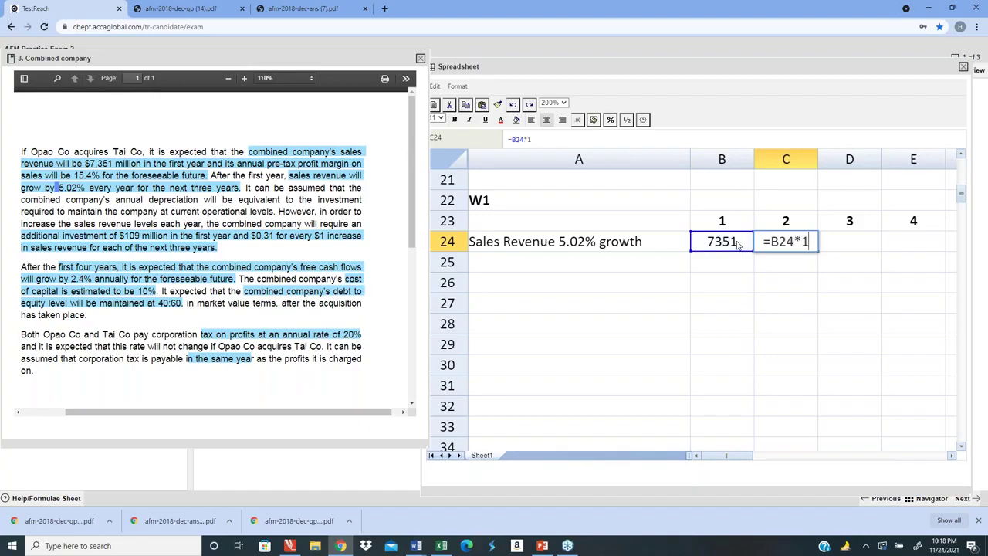
text(.0502)
key(Return)
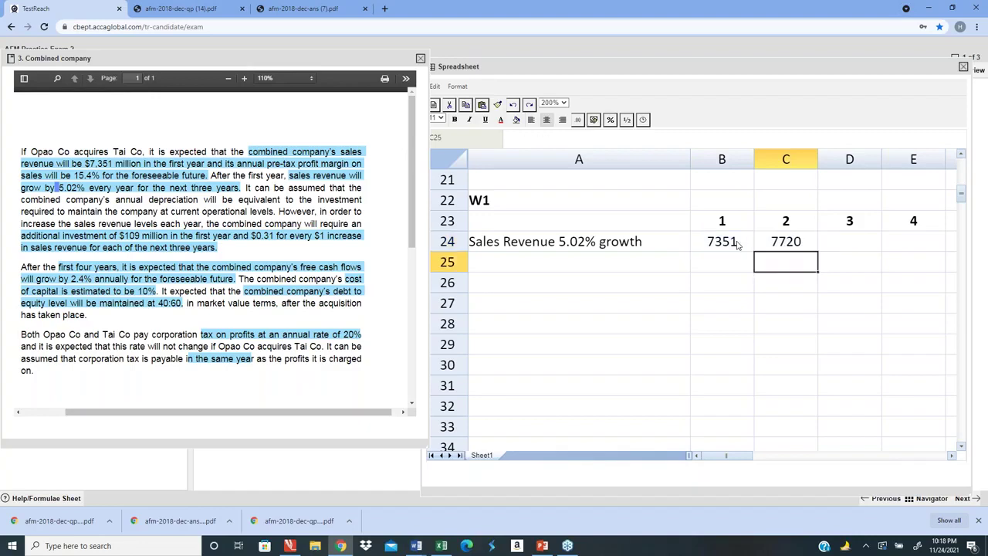
- Copy the growth formula from C24 into D24:E24 for years 3 and 4, and select the revenue figures B24:E24
key(Up)
key(ctrl+c)
key(Right)
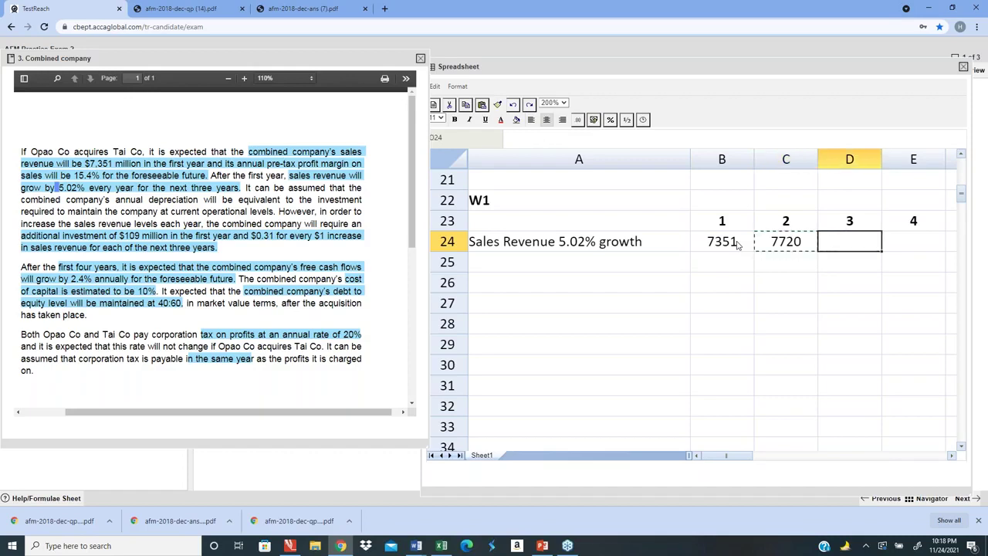
key(shift+Right)
key(ctrl+v)
click(737, 244)
key(Down)
key(Up)
key(shift+Right)
key(shift+Right)
key(shift+Right)
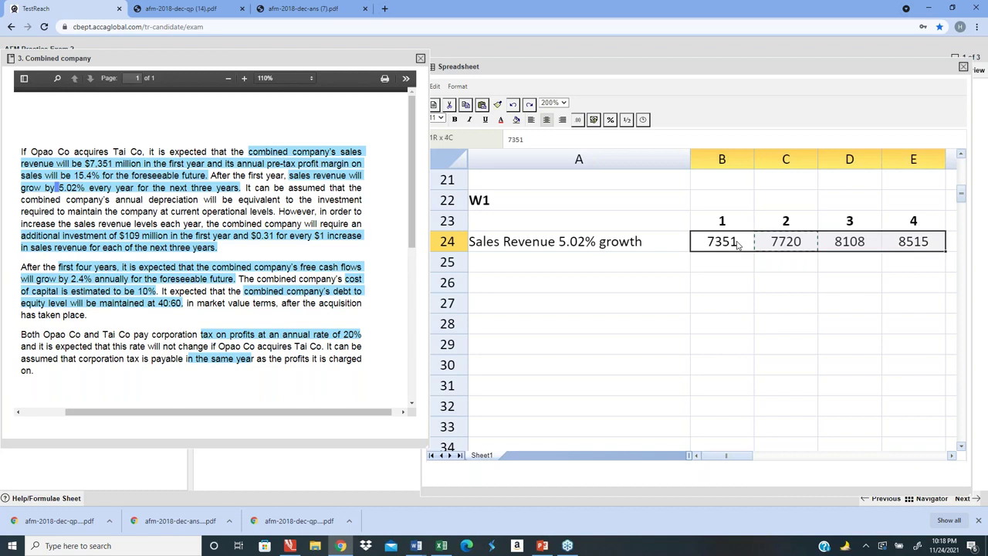
- Underline the sales revenue figures in B24:E24, close the page source tab and select A25 for the following row
key(ctrl+u)
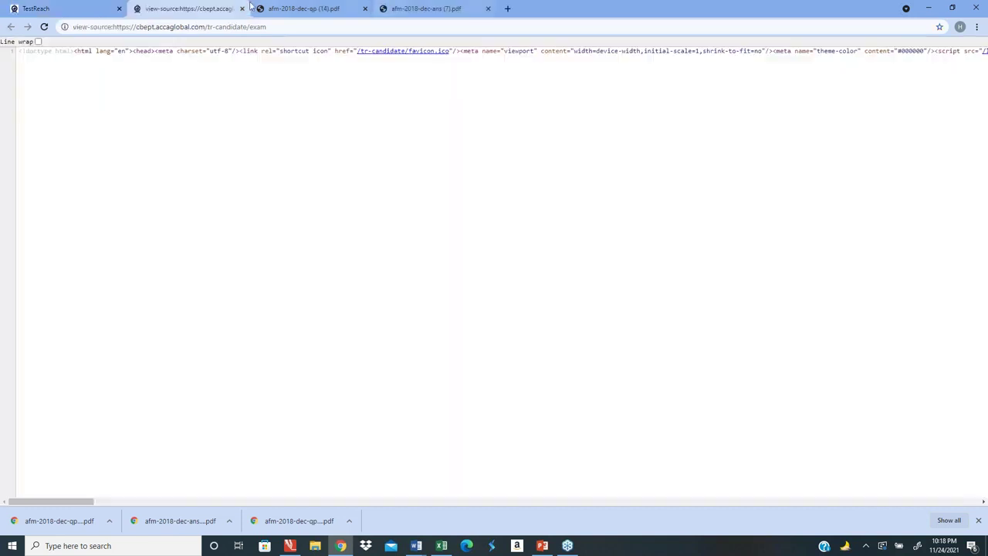
key(ctrl+w)
key(Down)
key(Down)
key(Left)
key(Up)
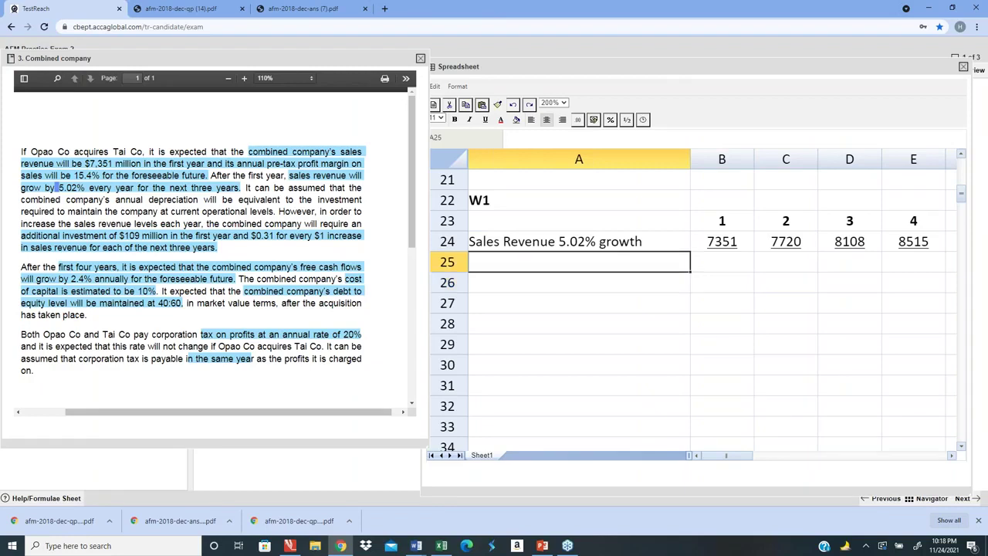
- Label A25 as "Pre Tax Profit (15.4% of Sales)"
text(Pre T)
key(BackSpace)
text(Tax)
key(BackSpace)
key(BackSpace)
key(BackSpace)
key(BackSpace)
text(Tax )
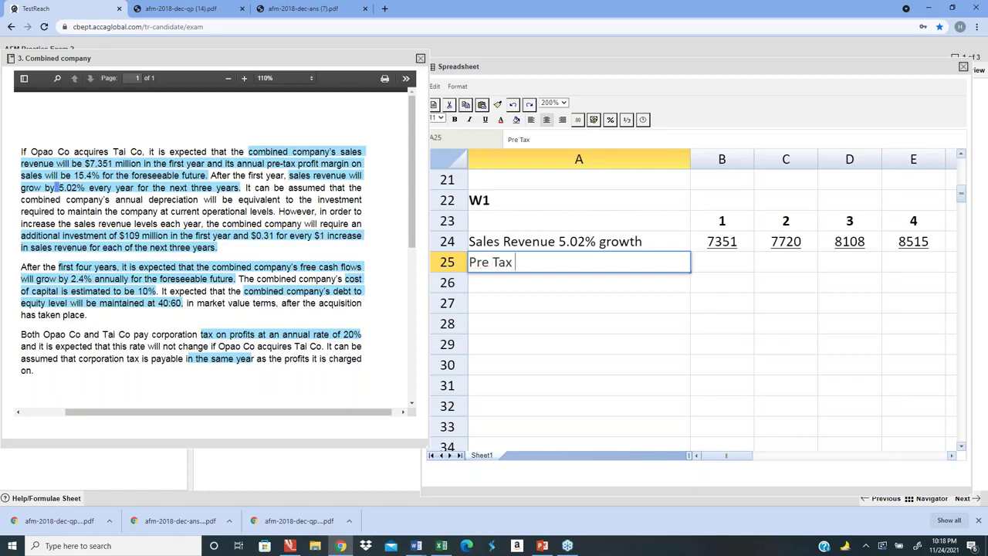
text(Profit (15.4%)
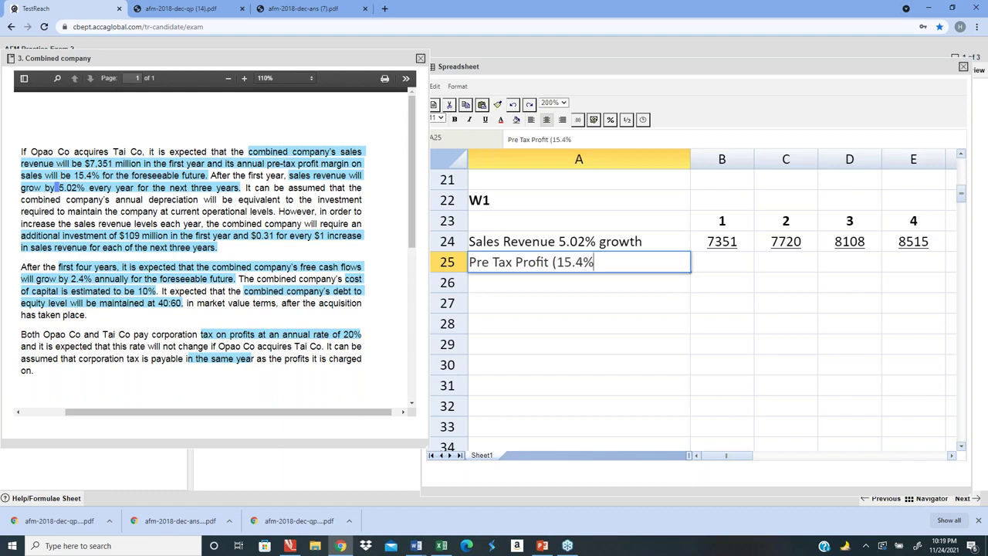
text( of Sales))
- Calculate the year 1 pre-tax profit in B25 with the formula =B24*15.4%
key(Tab)
text(=B24*1)
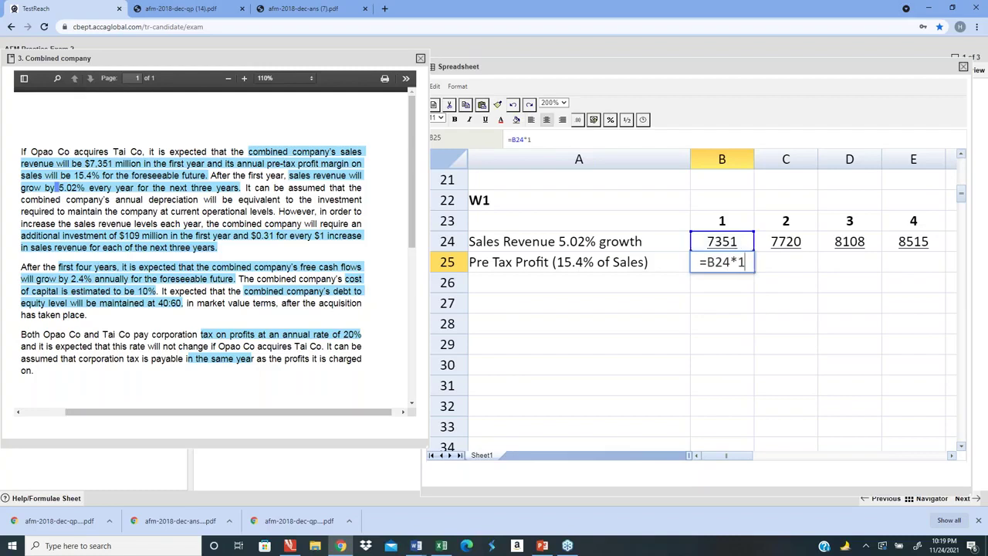
text(5.4%)
key(Return)
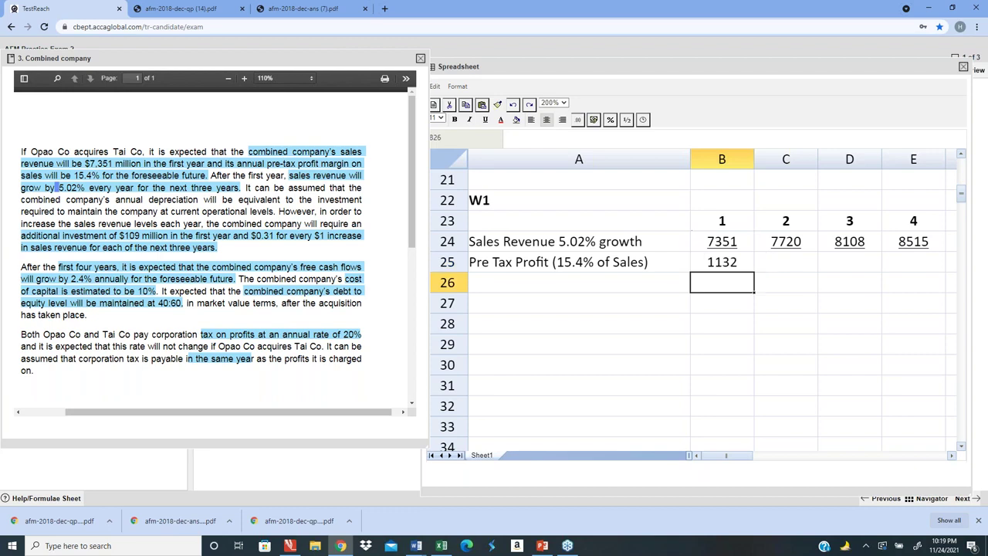
- Copy the pre-tax profit formula from B25 into C25:E25 for years 2 to 4
click(722, 262)
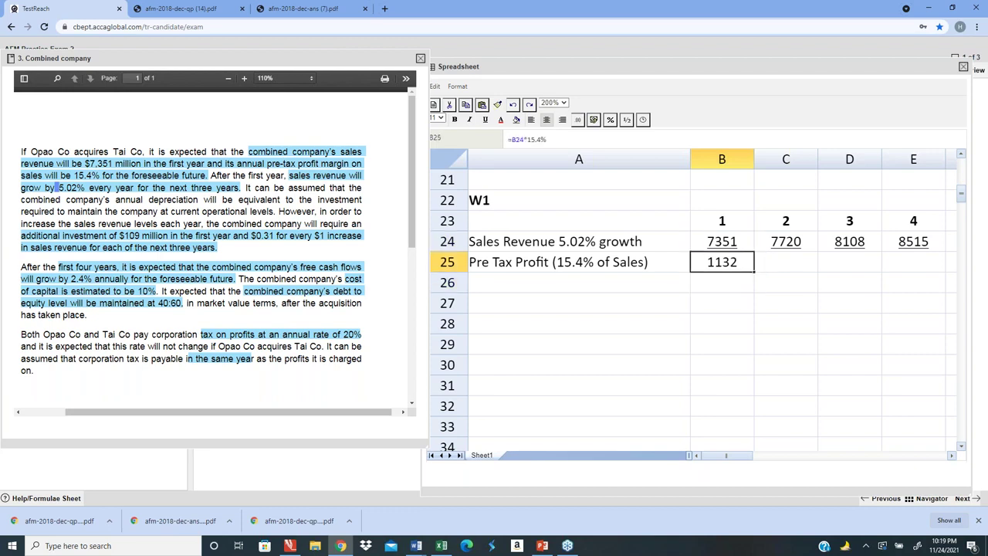
key(Right)
key(Left)
key(Right)
key(shift+Right)
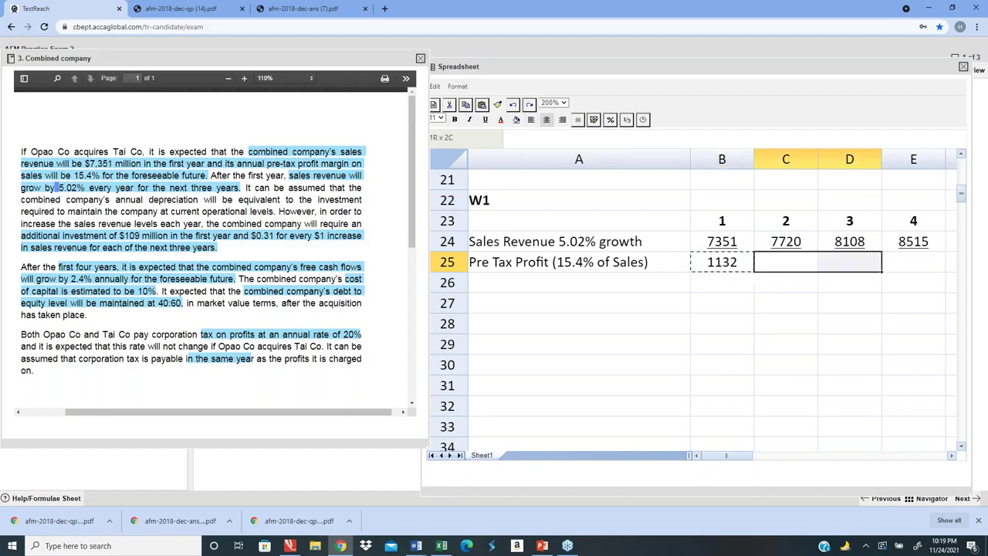
key(shift+Right)
key(ctrl+v)
- Label A26 as "Tax 20%" below the pre-tax profit row
click(579, 283)
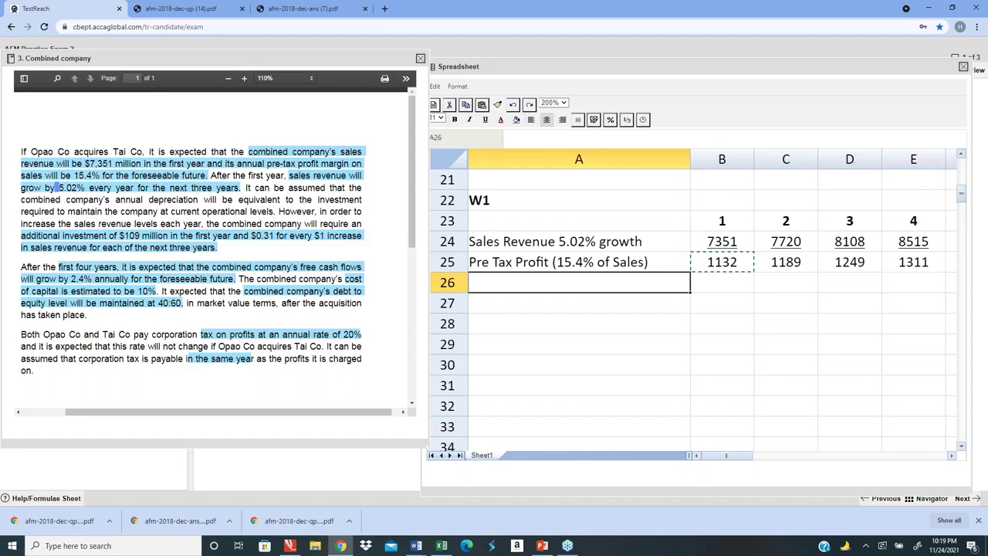
click(579, 262)
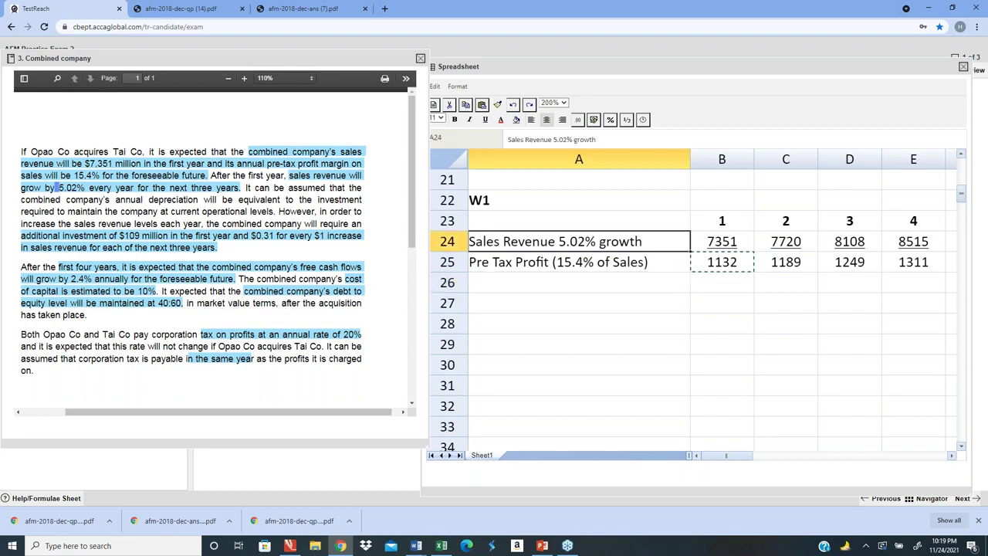
click(579, 282)
text(Tax )
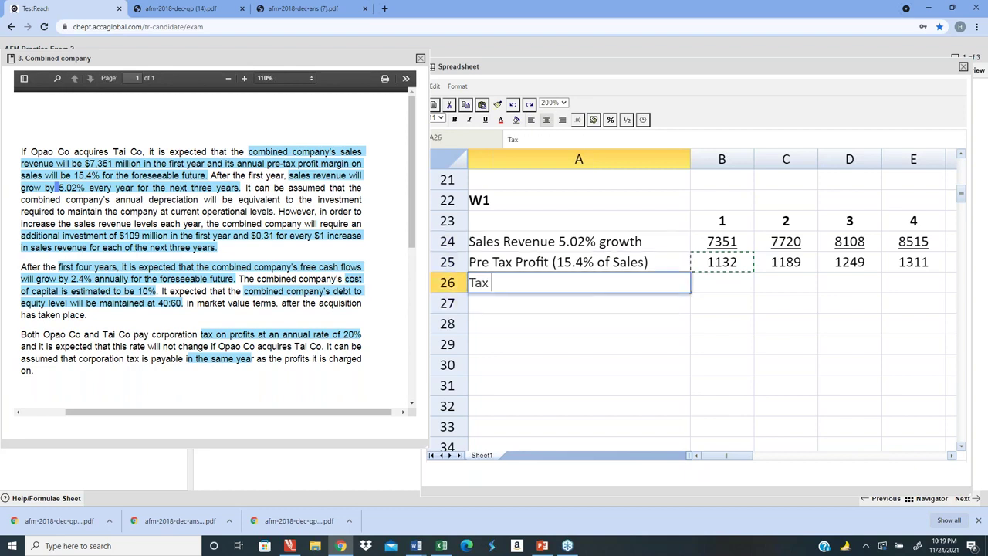
text(20%)
- Calculate the year 1 tax as a negative amount in B26 with the formula =-B25*0.2
key(Tab)
text(=B25*0.2)
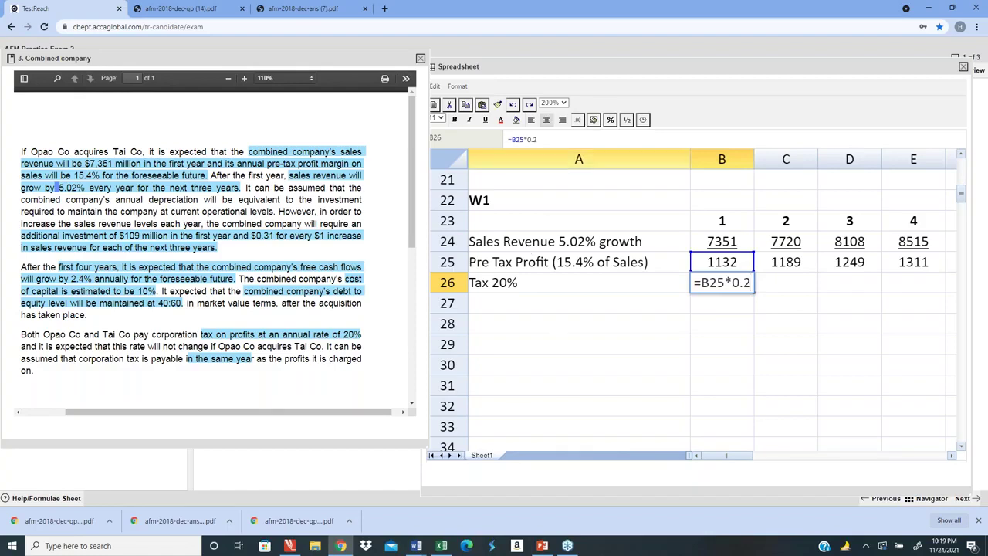
click(511, 139)
text(-)
key(Return)
- Copy the tax formula from B26 into C26:E26 for years 2 to 4
key(Up)
key(ctrl+c)
key(Right)
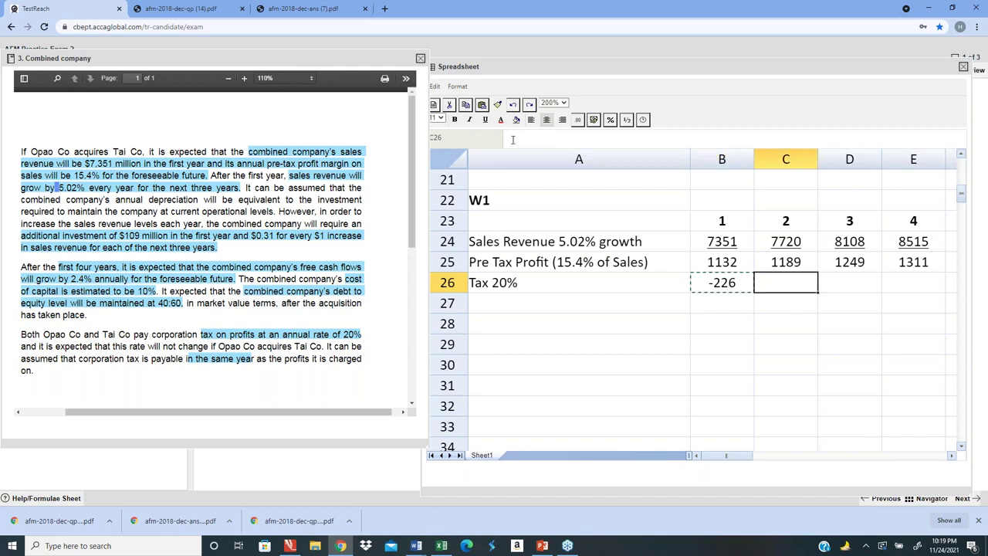
key(shift+Right)
key(shift+Right)
key(Return)
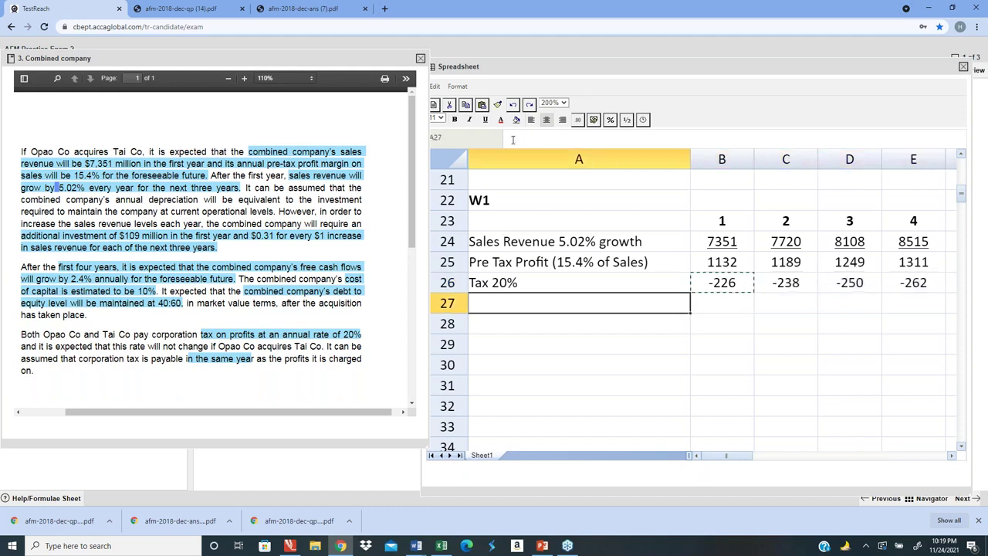
- Label A27 as "Additional Investment"
text(A)
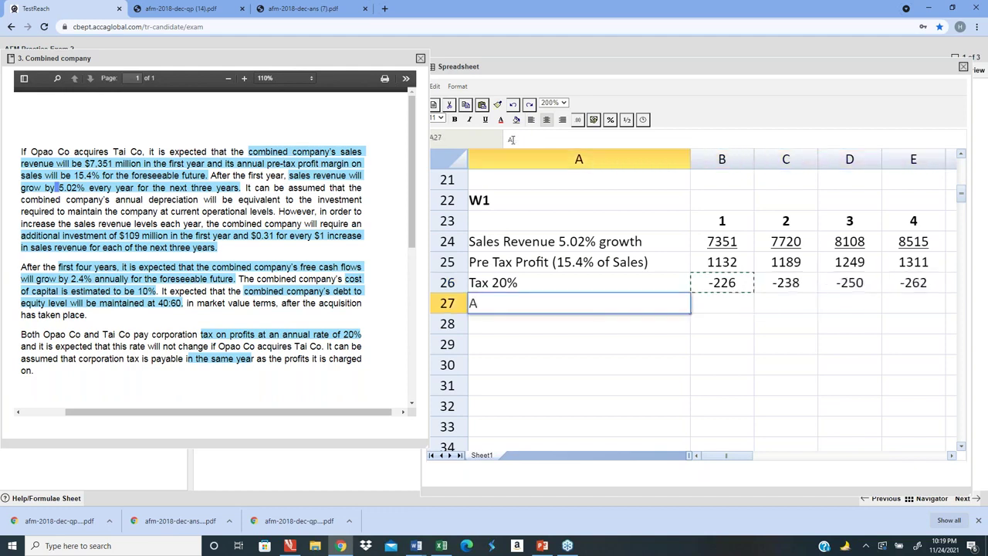
text(dditional I)
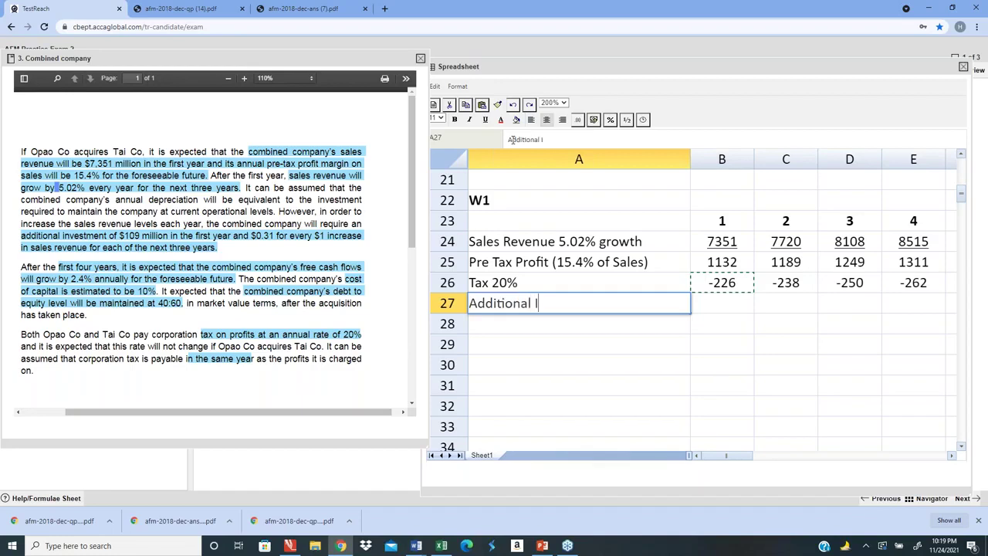
text(nvestment)
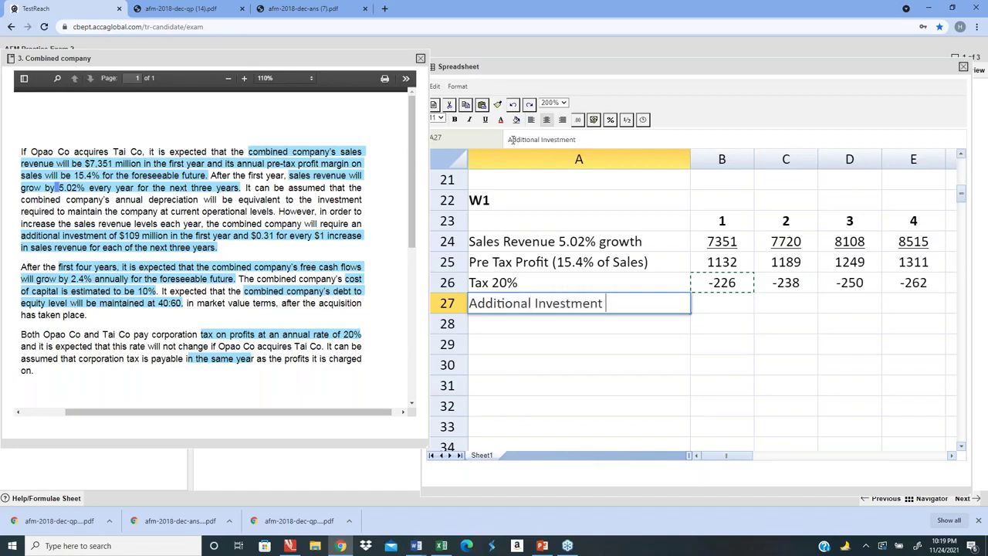
key(Tab)
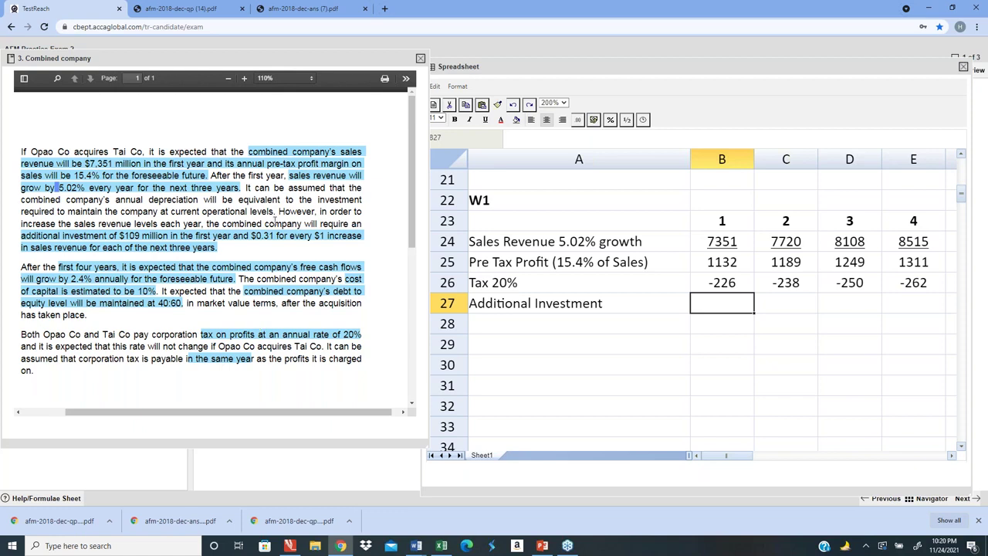
- Select the exhibit's passage on additional investment and enter -109 as the year 1 investment in B27
drag(279, 211, 220, 244)
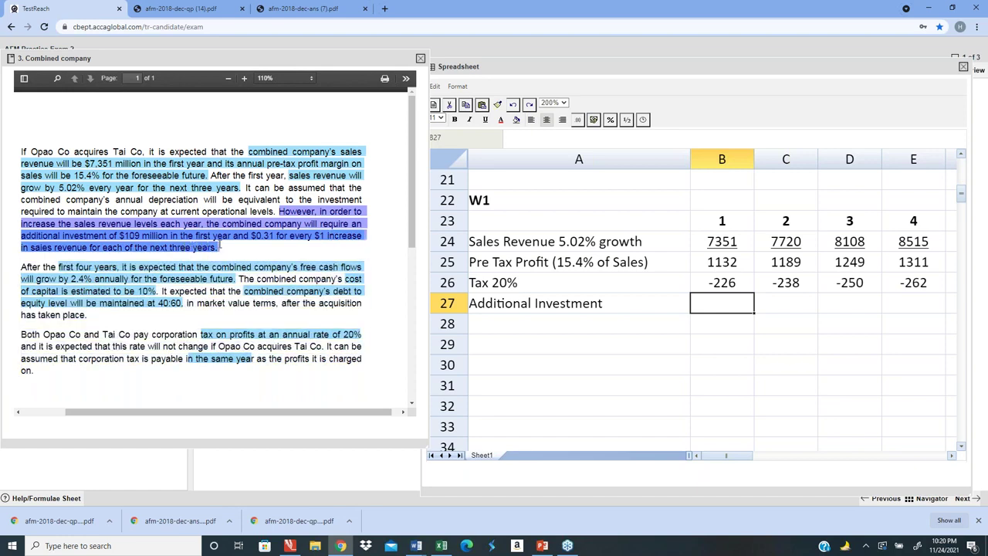
click(746, 411)
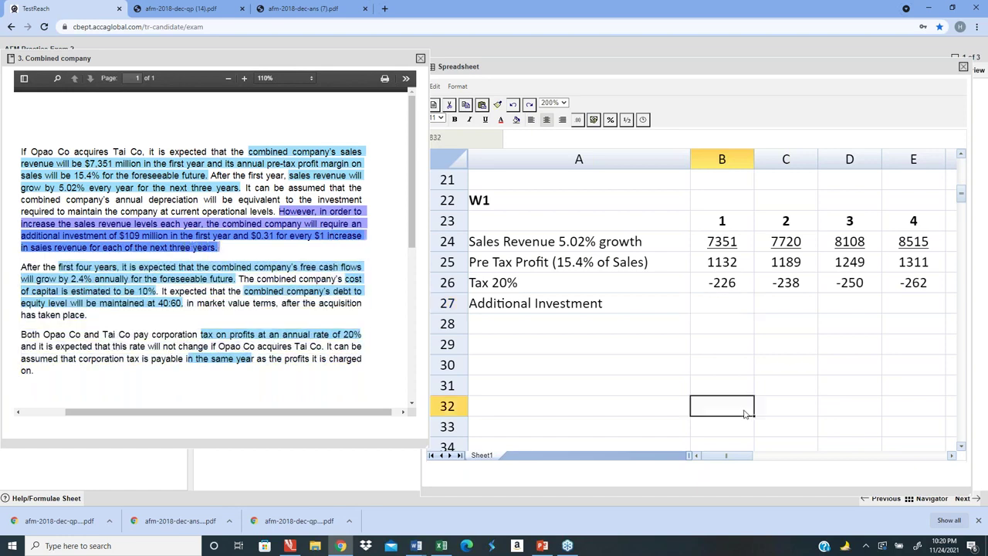
click(740, 308)
text(-109)
key(Return)
- Calculate the year 2 additional investment in C27 with the formula =-(C24-B24)*0.31
key(Up)
key(Right)
text(=)
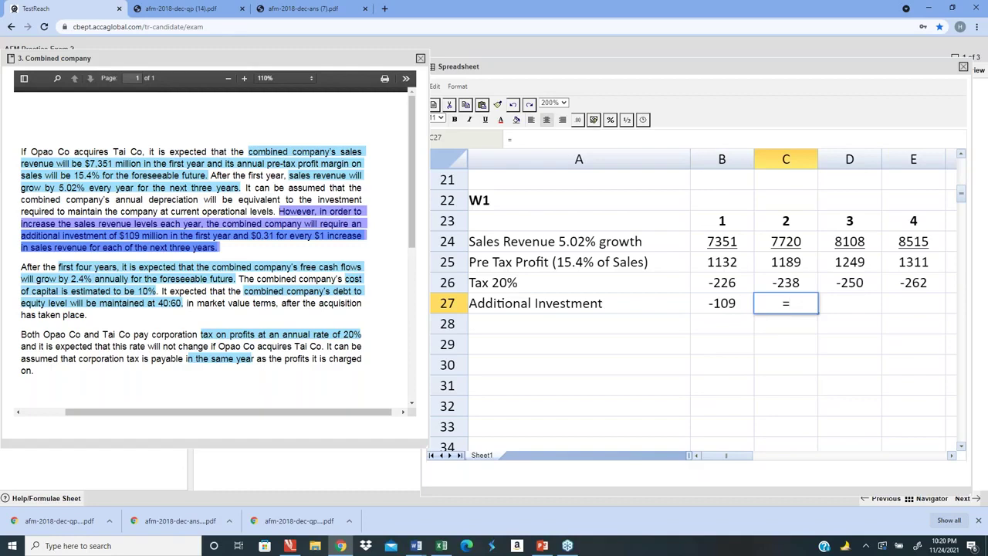
text(-()
key(Up)
key(Up)
key(Up)
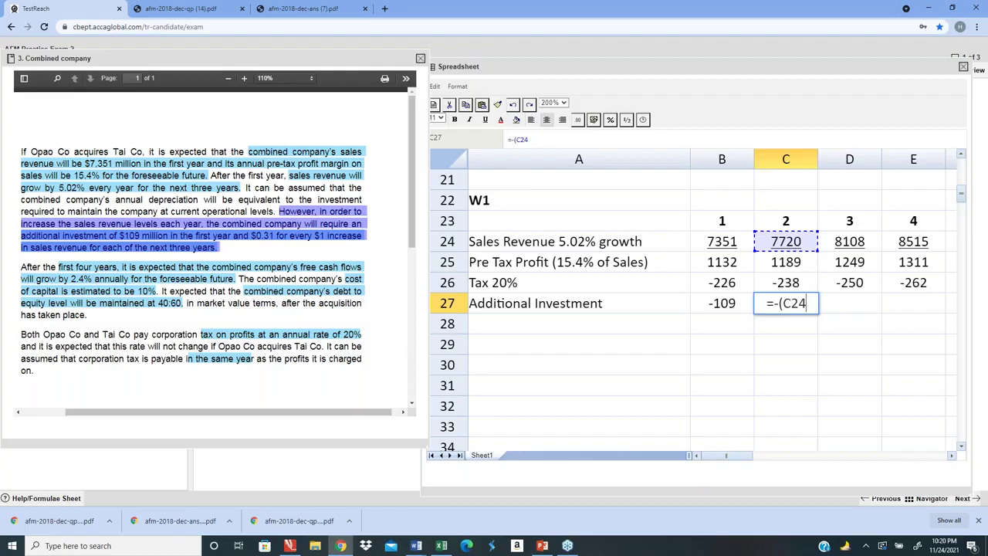
text(-)
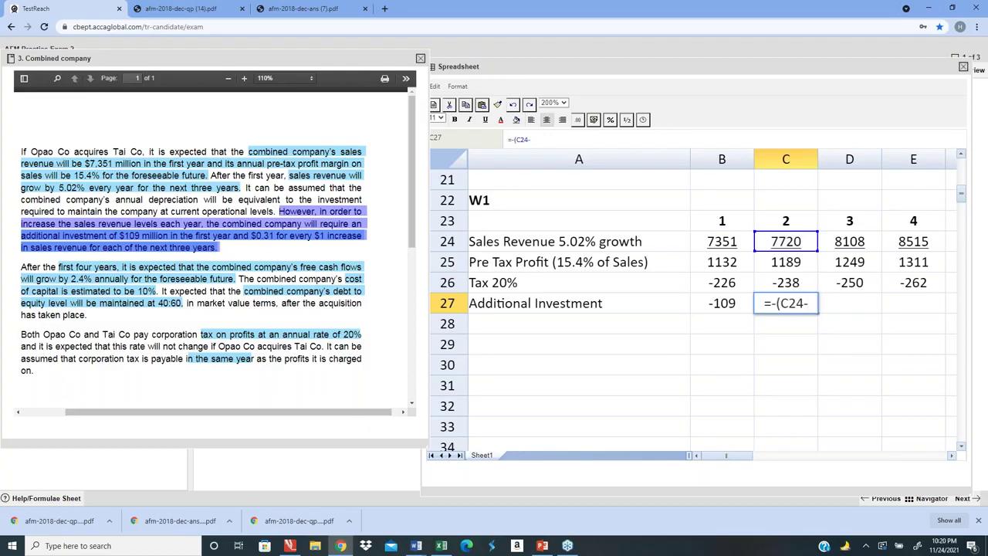
key(Left)
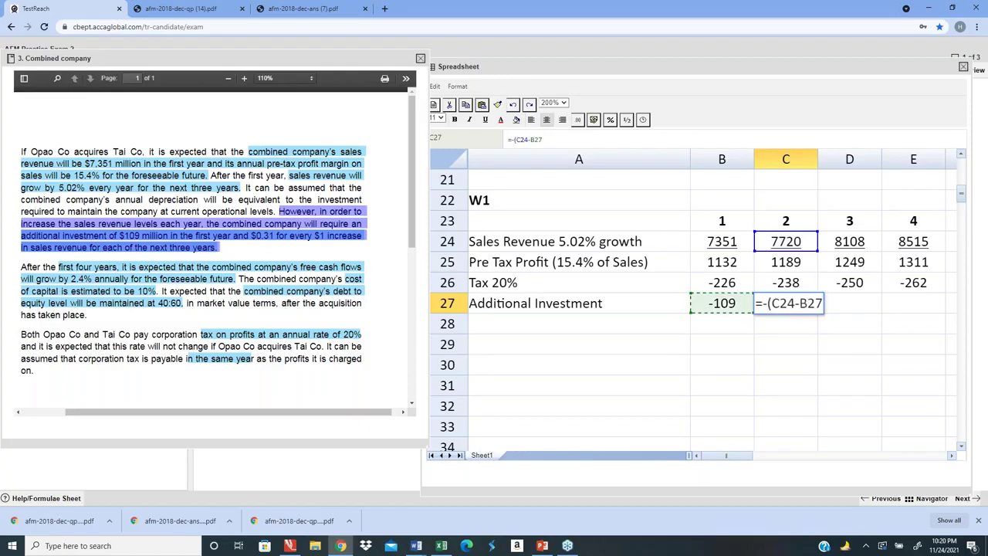
key(Right)
key(Up)
key(Up)
key(Up)
key(Left)
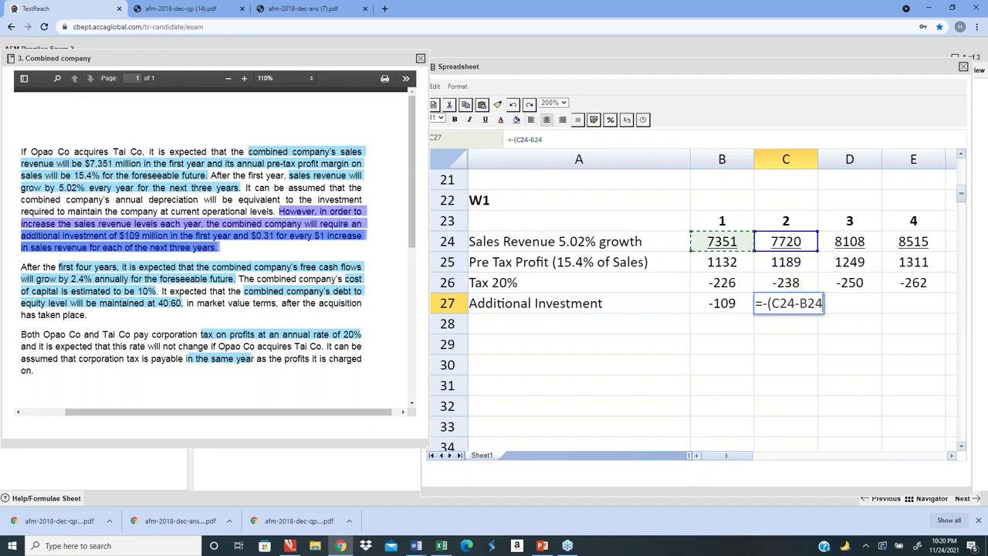
text())
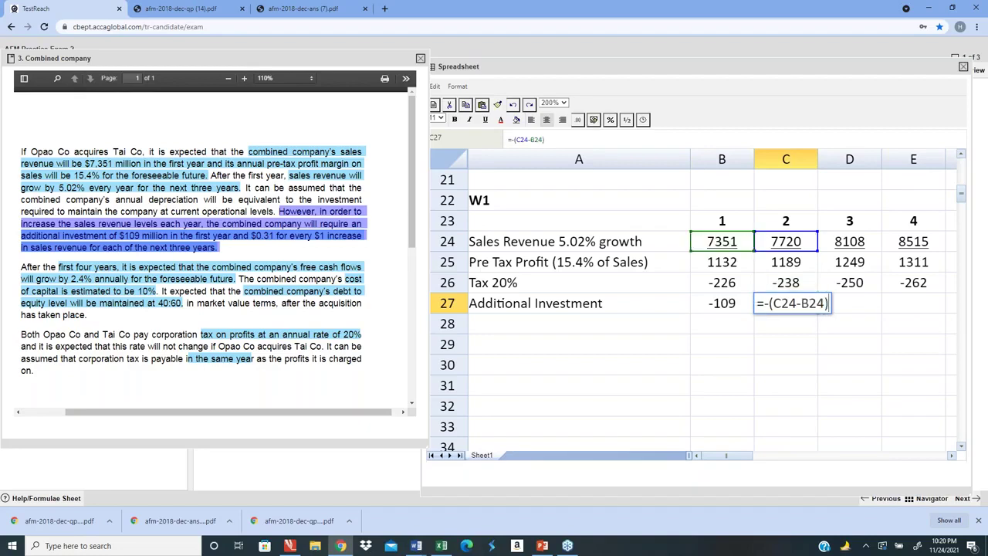
text(*0.31)
key(Return)
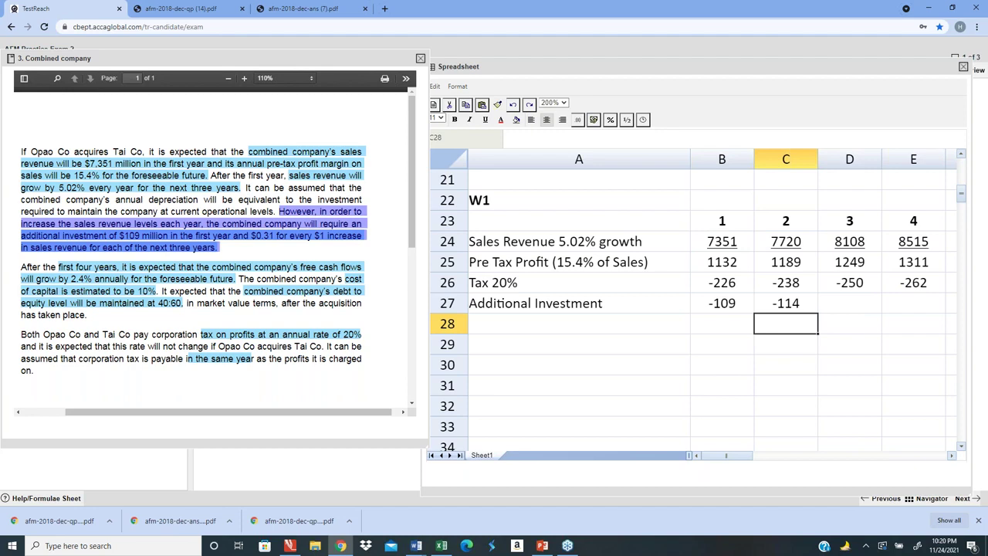
click(786, 303)
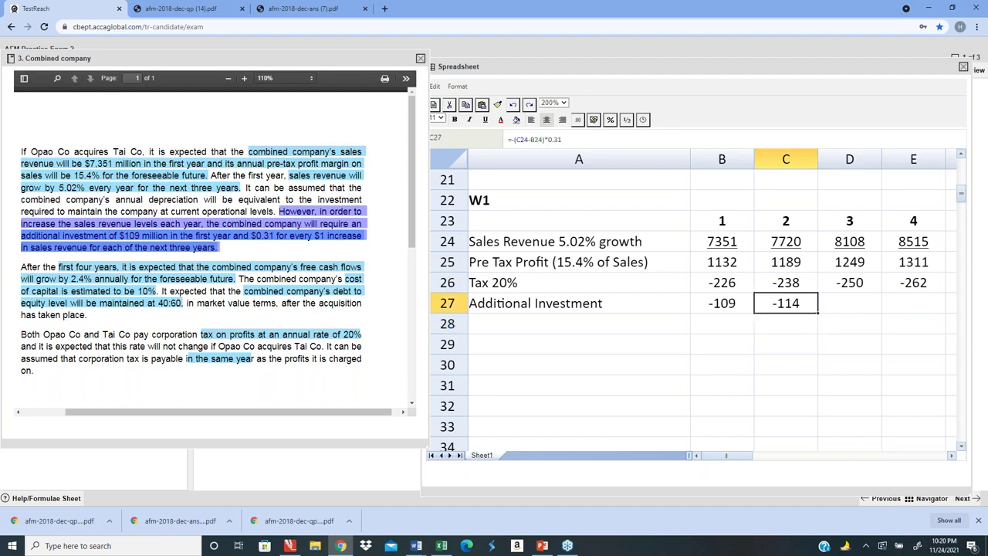
click(849, 302)
text(=-sum()
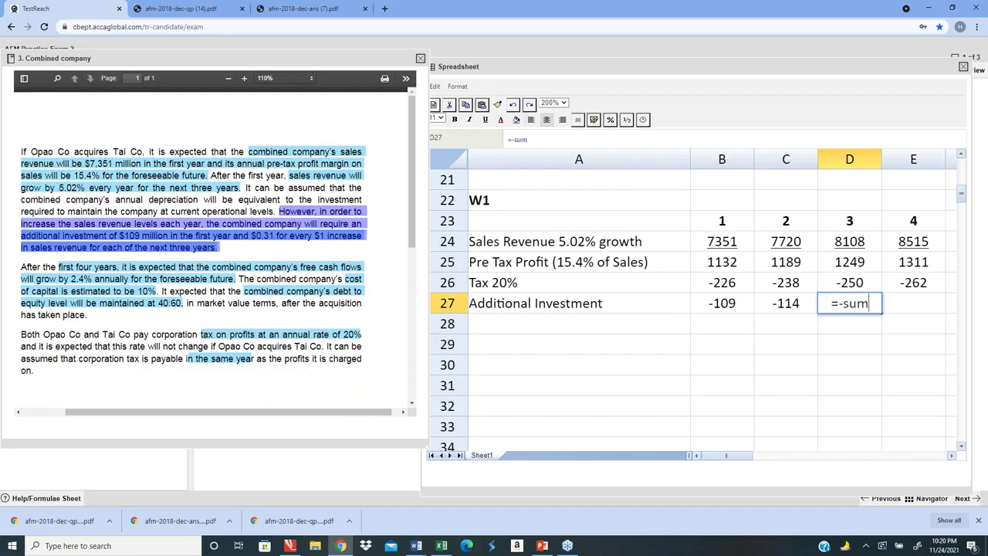
click(850, 262)
click(849, 241)
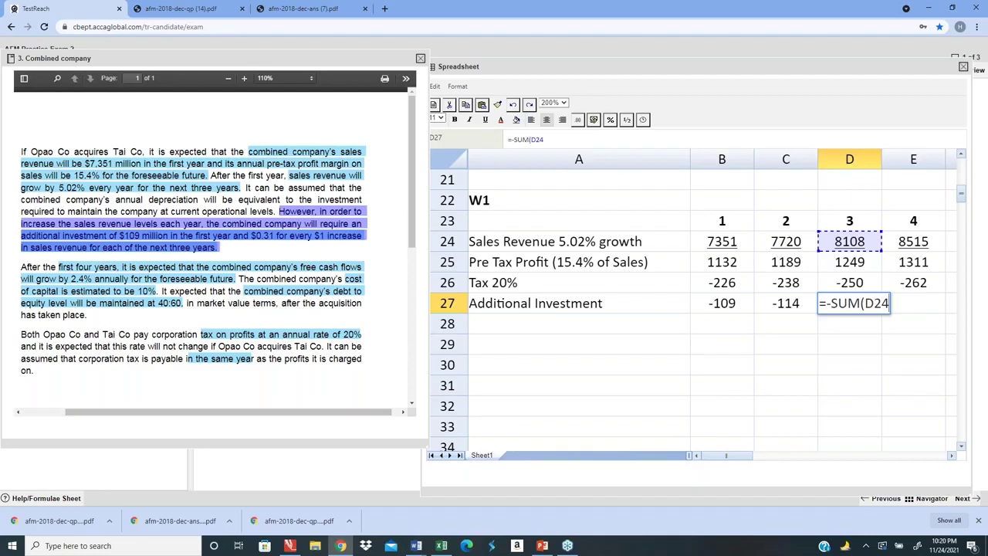
key(Escape)
- Calculate the year 3 additional investment in D27 with the formula =-(D24-C24)*0.31
text(=-)
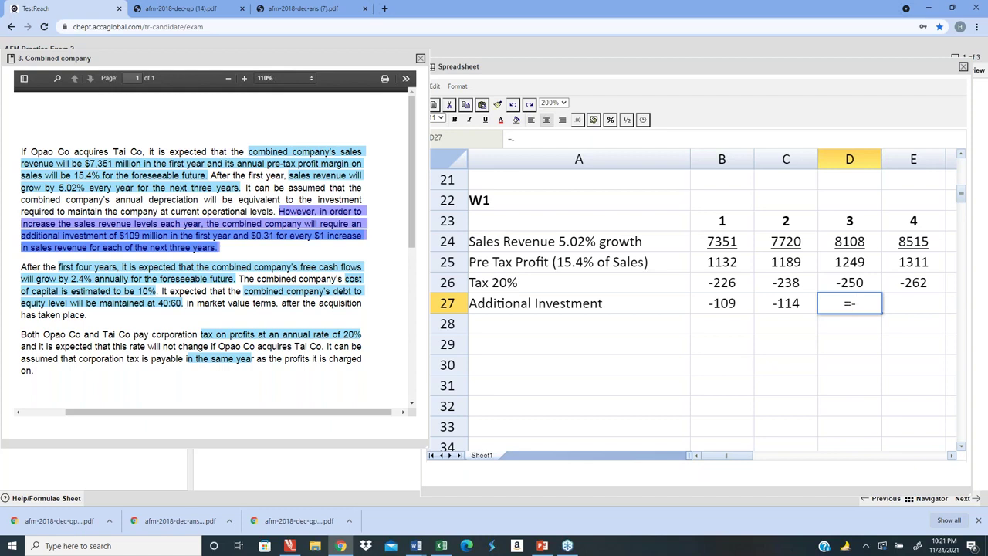
key(Up)
key(Up)
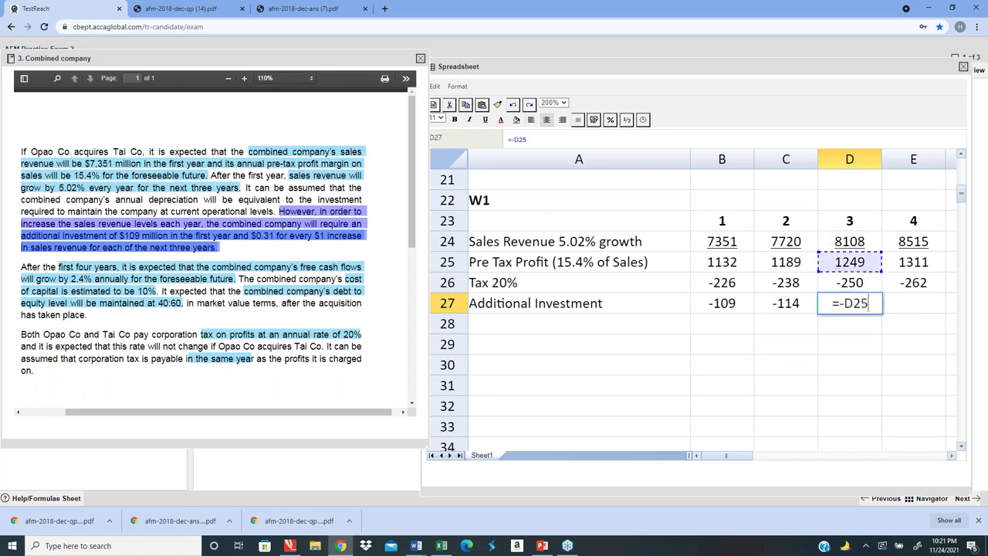
key(Down)
key(Down)
key(BackSpace)
key(BackSpace)
key(BackSpace)
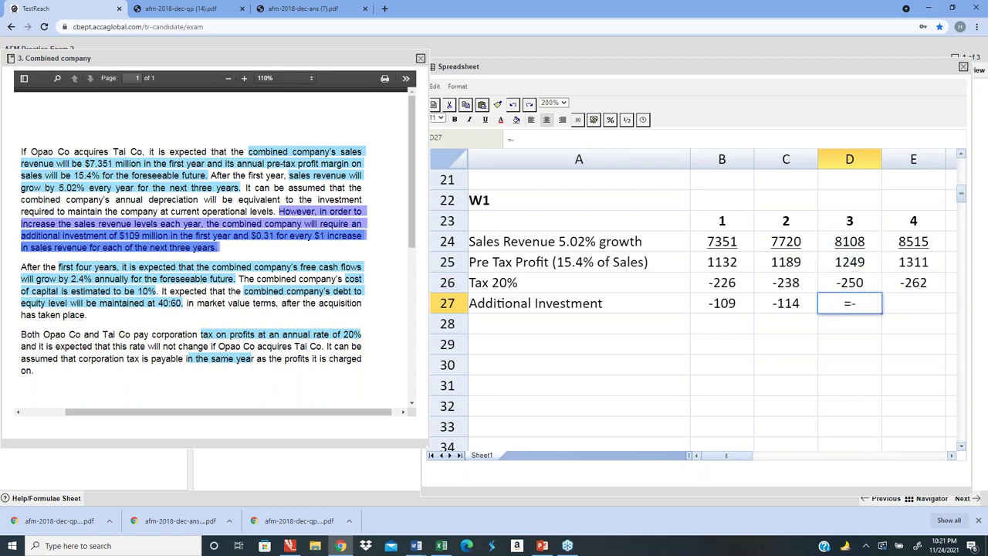
text(()
key(Up)
key(Up)
key(Up)
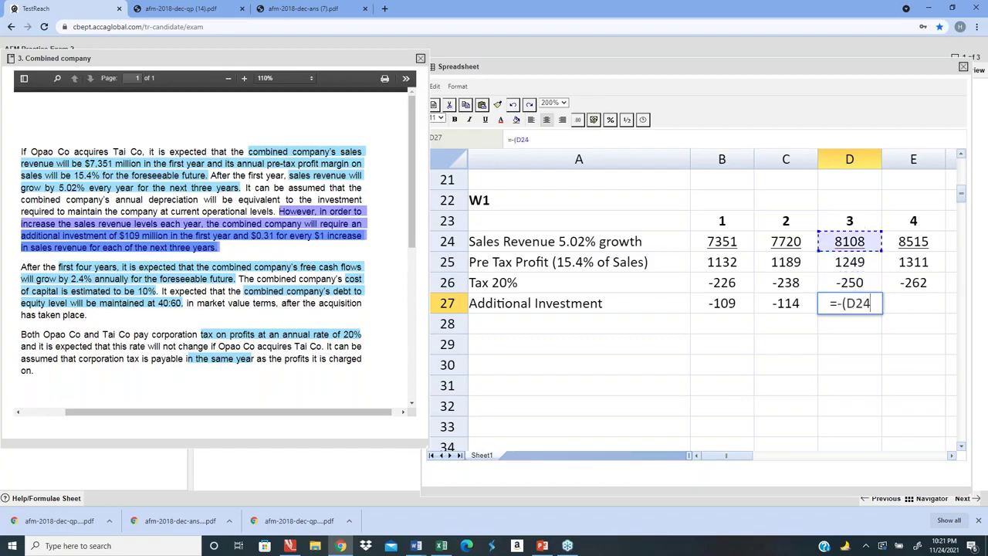
text(-)
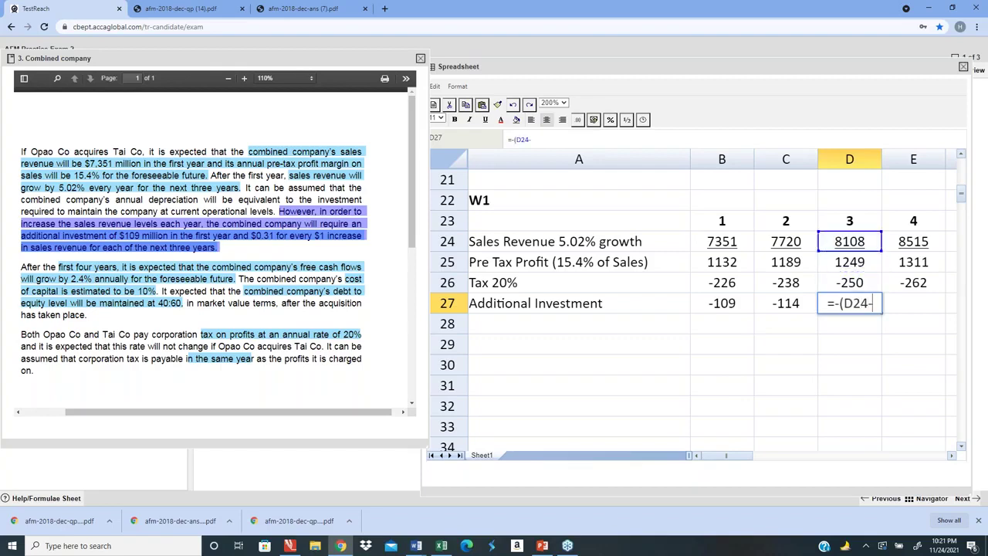
key(Left)
key(Up)
key(Up)
key(Up)
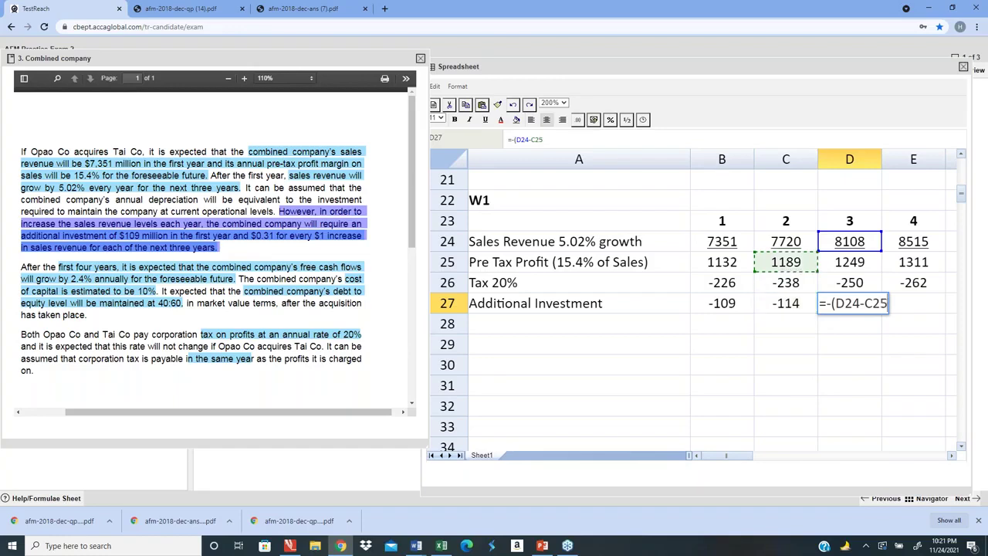
text()*0.31)
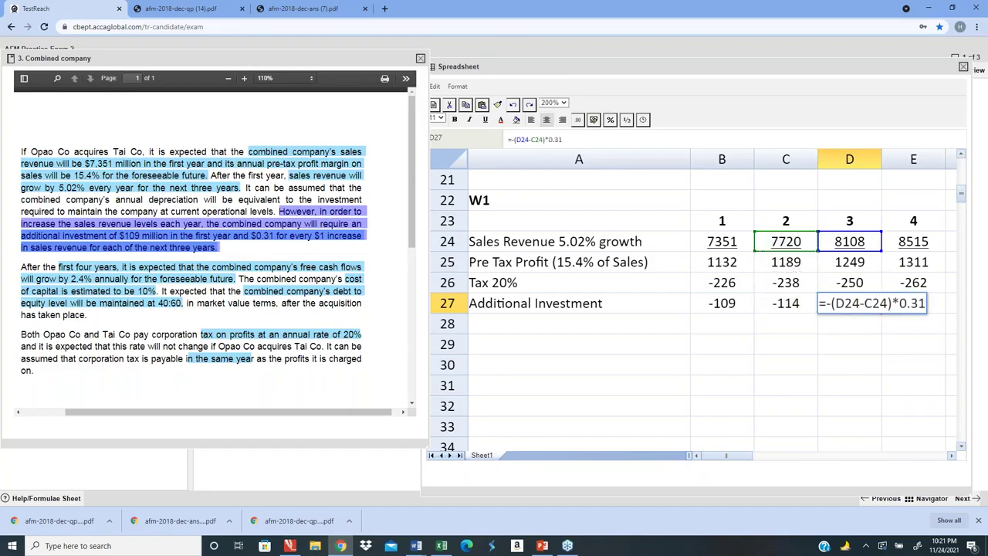
key(Return)
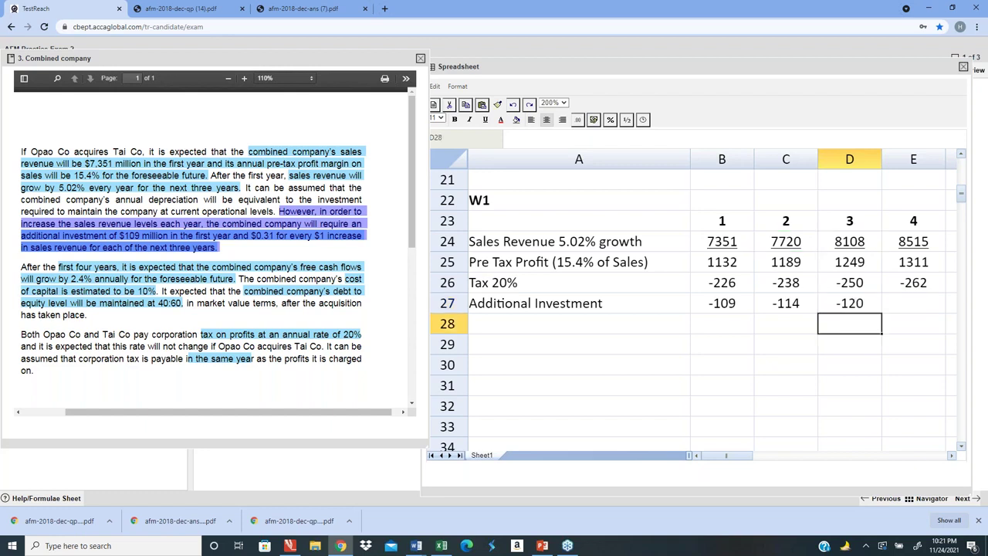
- Calculate the year 4 additional investment in E27 with the formula =-(E24-D24)*0.31
click(850, 303)
click(914, 302)
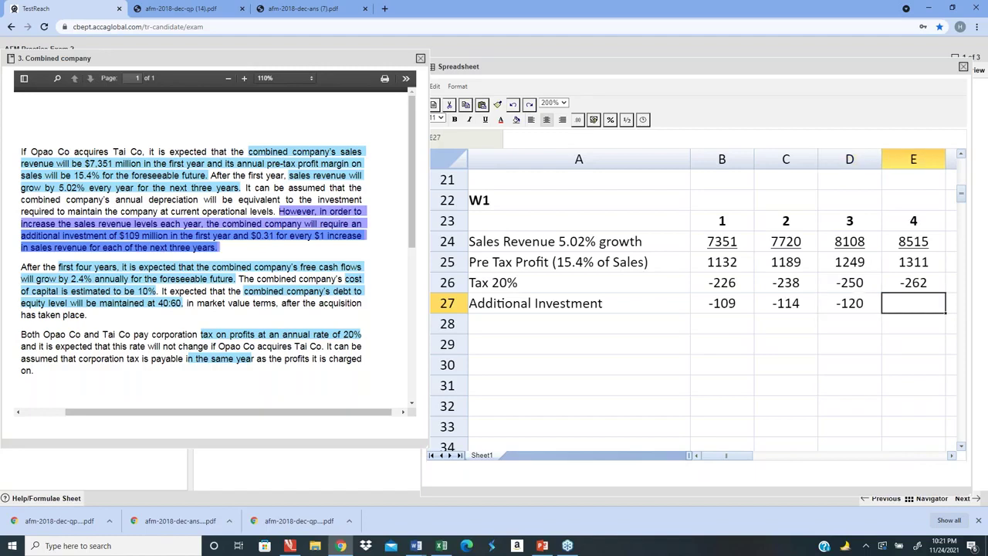
text(=)
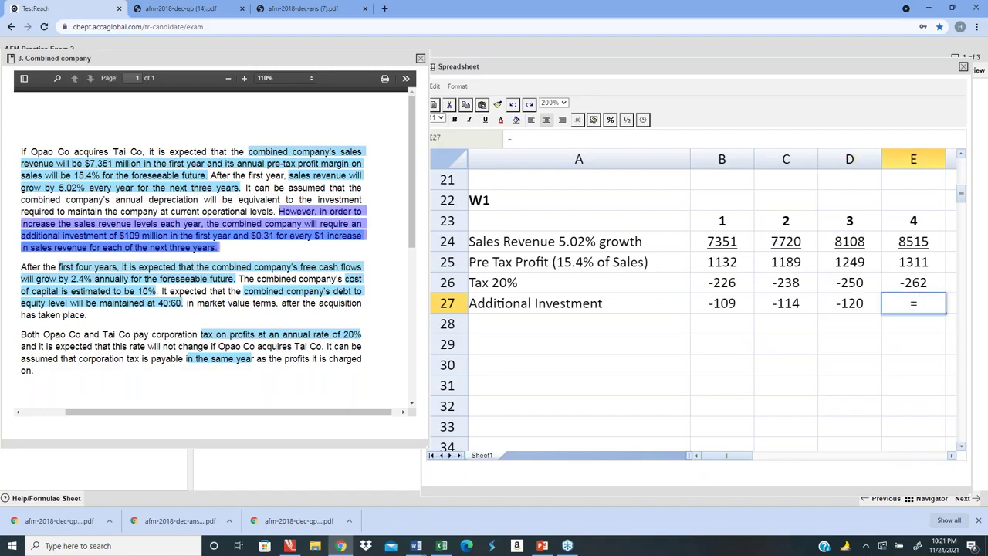
text(-()
key(Up)
key(Up)
key(Up)
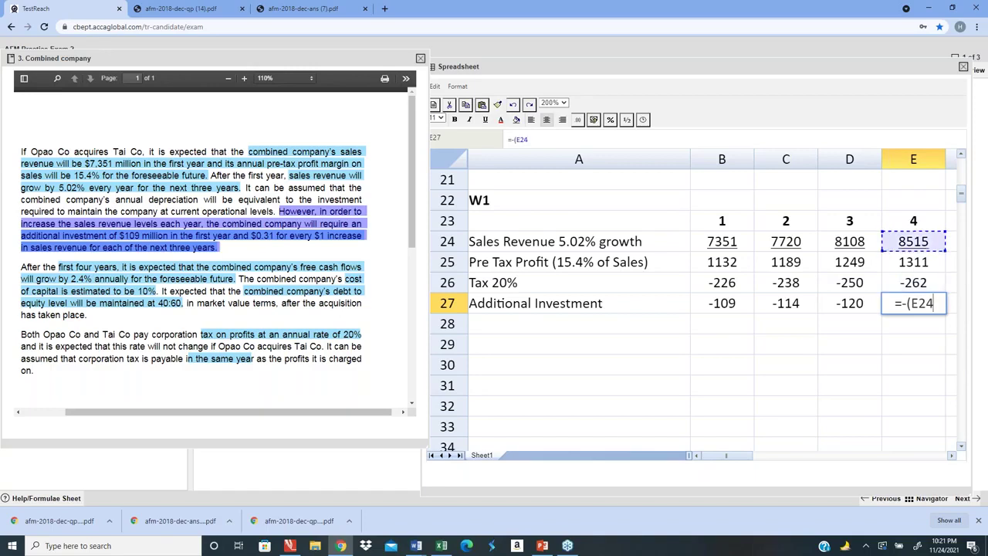
text(-)
key(Up)
key(Up)
key(Up)
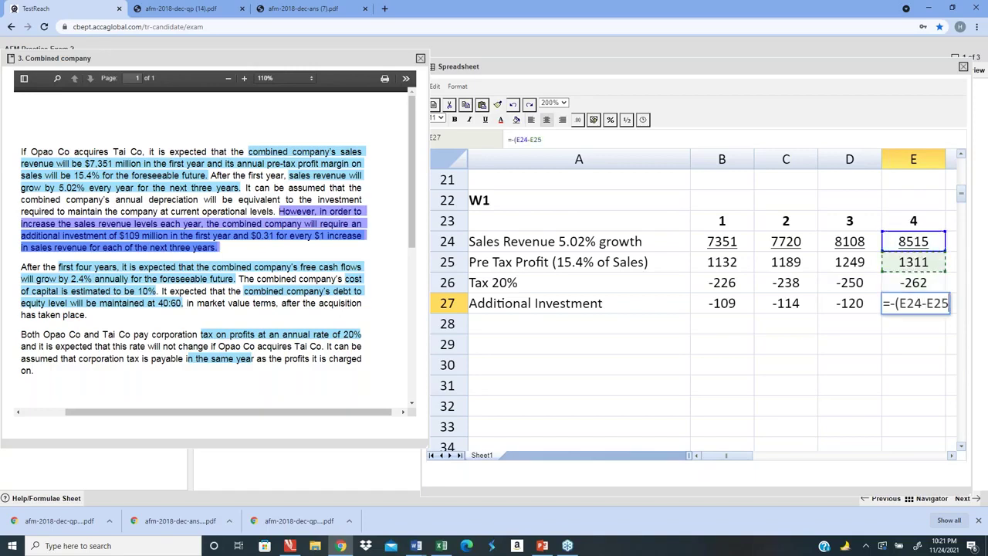
key(Left)
text())
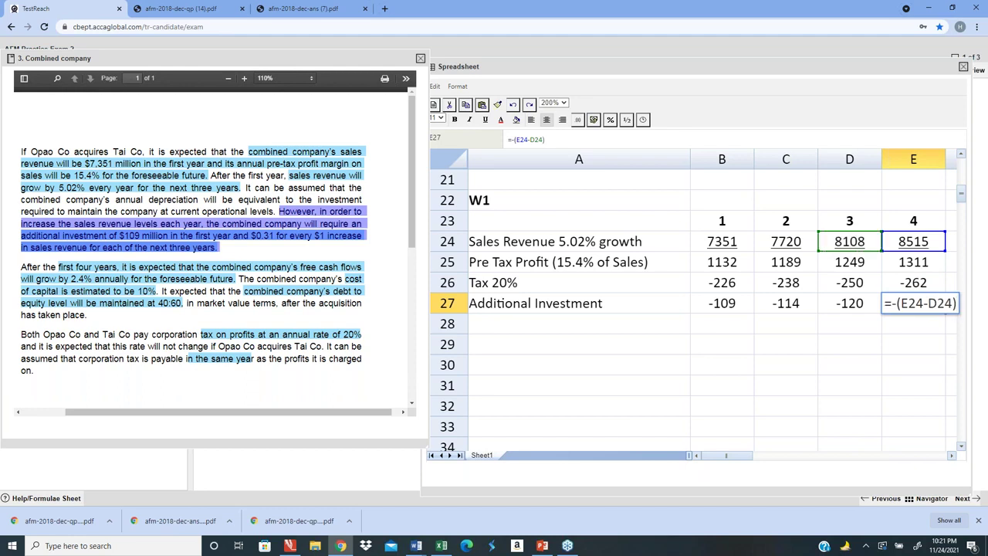
text(*0.31)
key(Return)
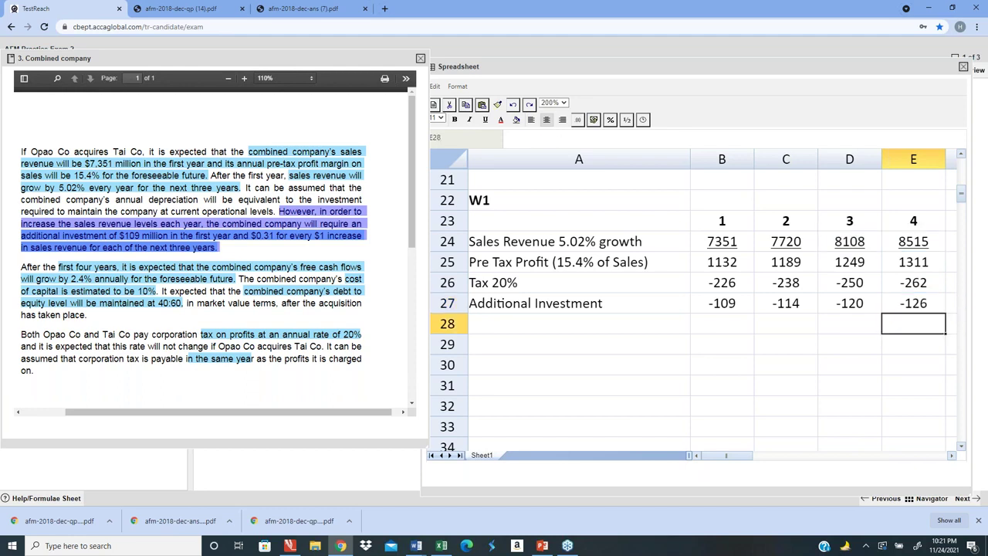
- Label A28 as "Free Cash Flows"
key(Up)
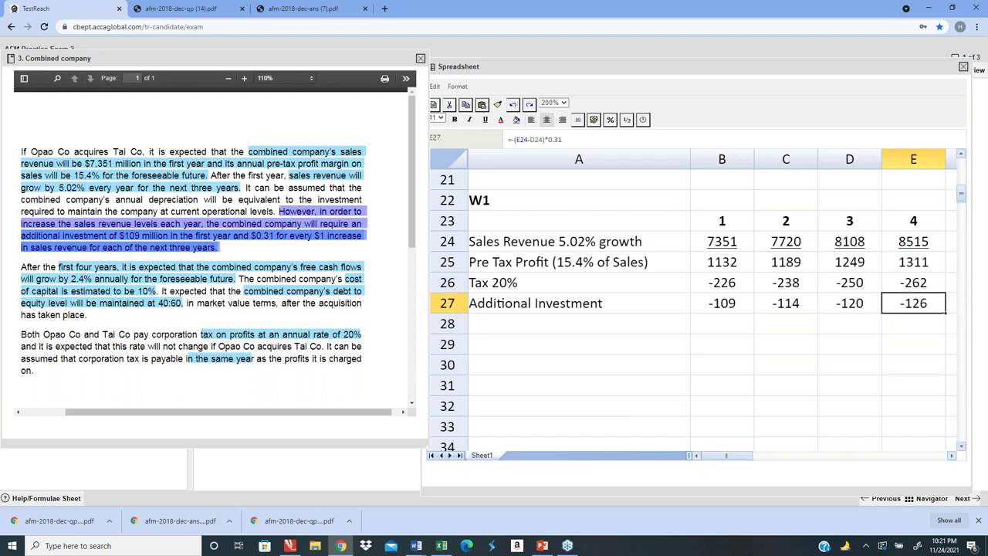
key(Left)
key(Left)
key(Left)
key(Left)
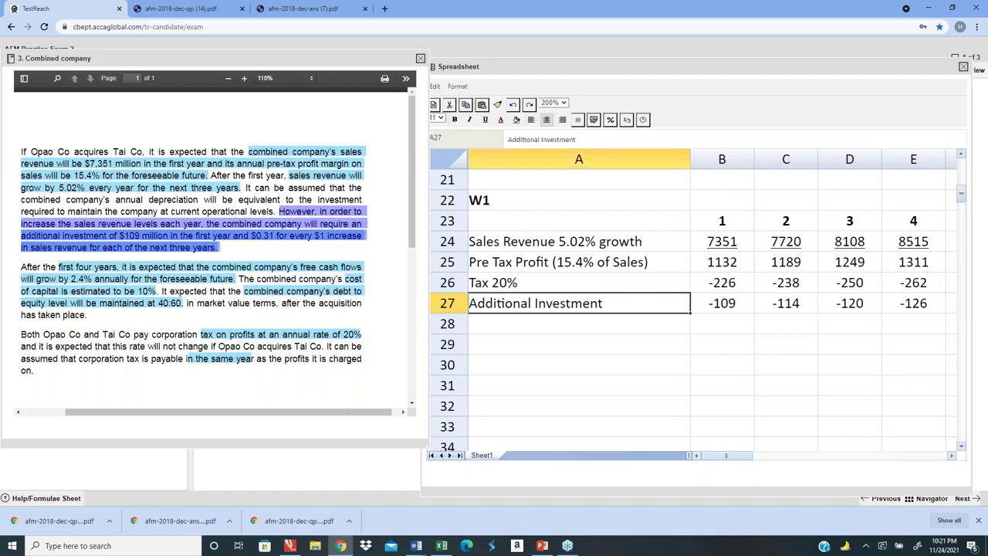
key(Down)
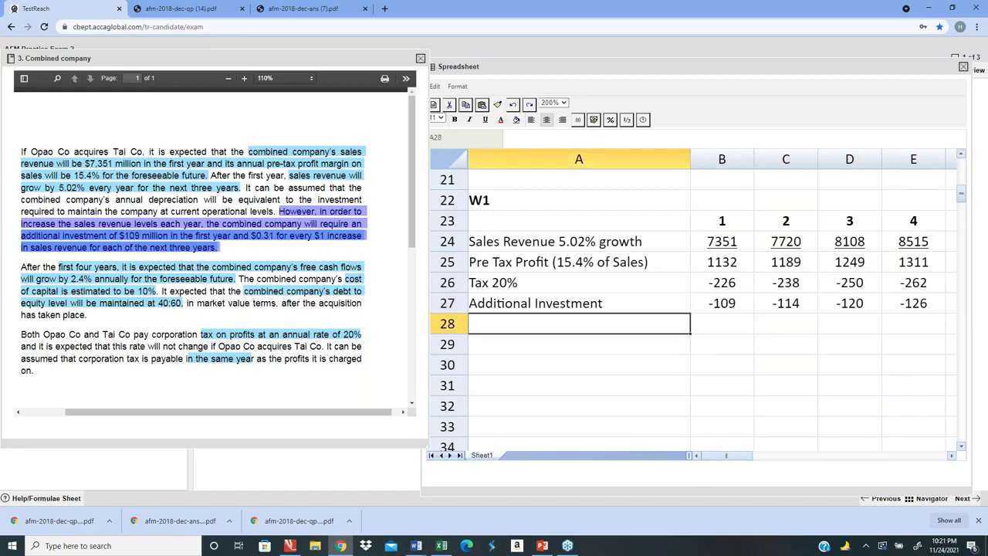
key(Up)
key(Down)
key(Down)
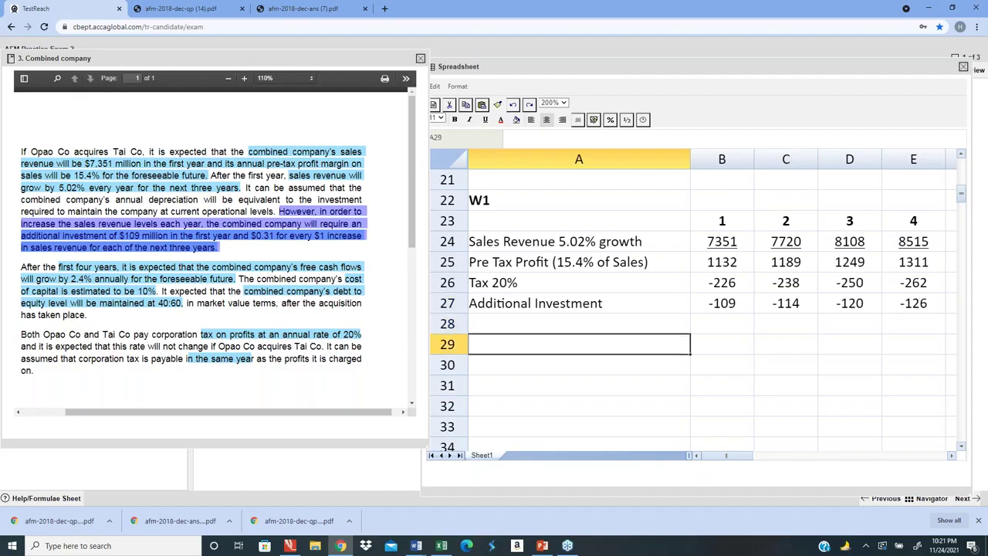
key(Up)
text(Free Csh)
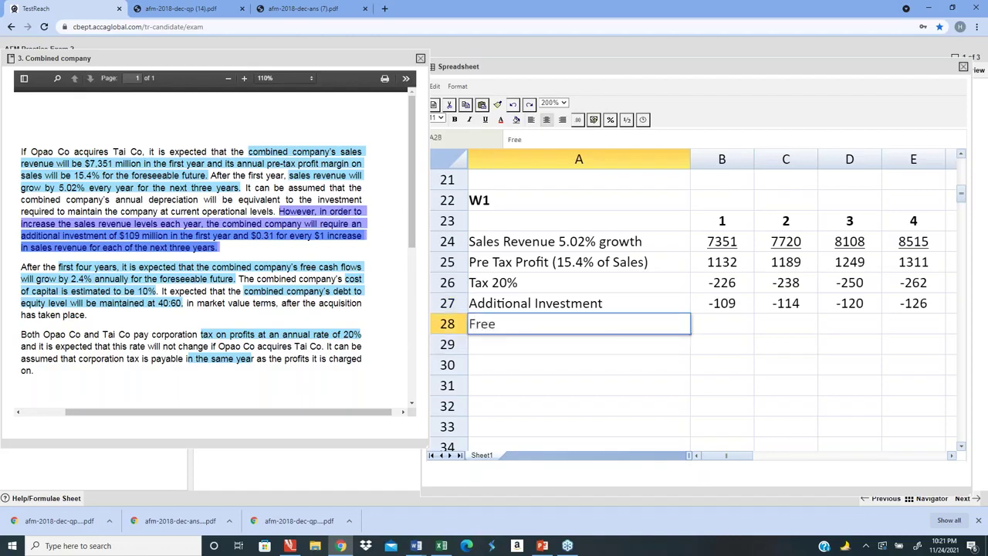
key(BackSpace)
key(BackSpace)
text(ash Flows)
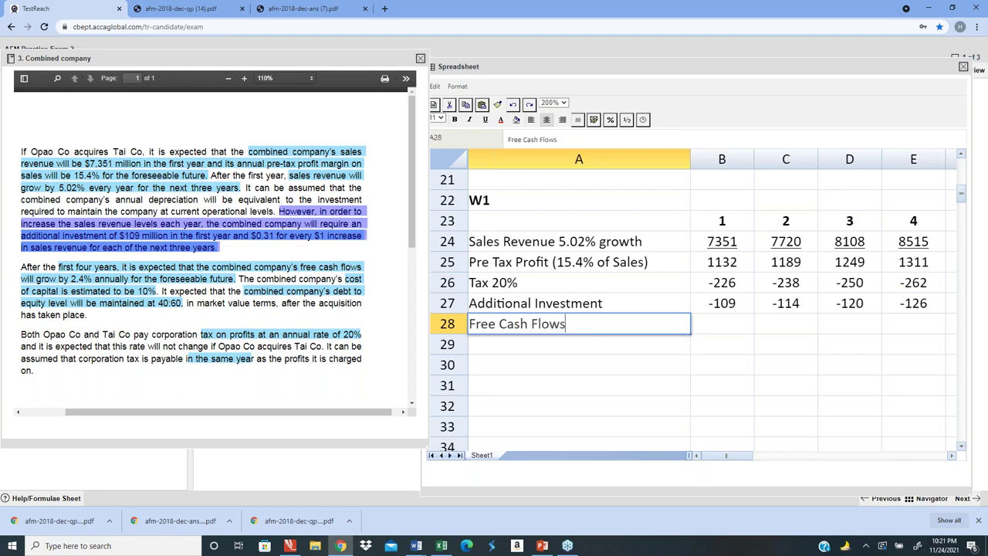
key(Return)
- Calculate the year 1 free cash flow in B28 with the formula =SUM(B25:B27)
click(579, 302)
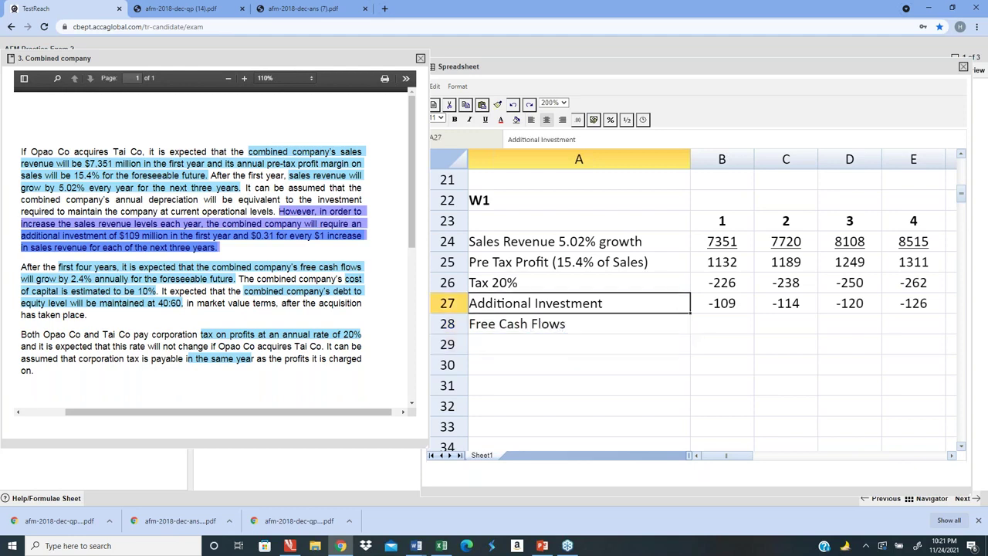
click(722, 324)
text(=SUM(B26:B27)
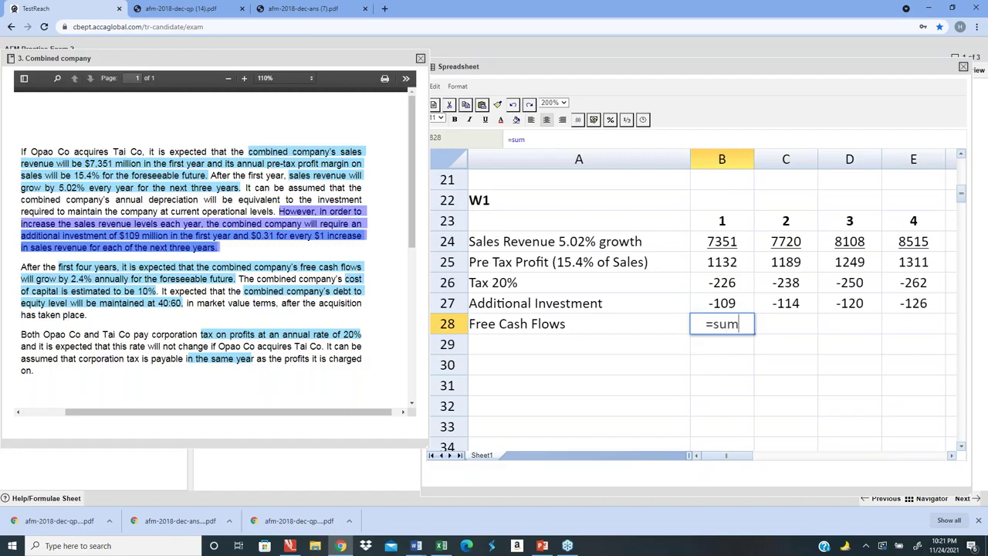
key(shift+Up)
key(shift+Up)
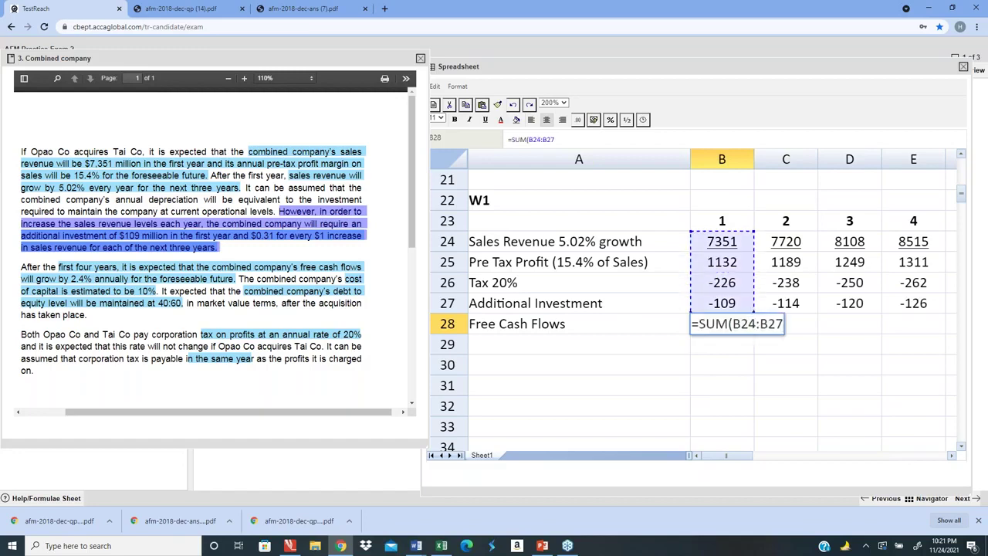
key(shift+Down)
key(Return)
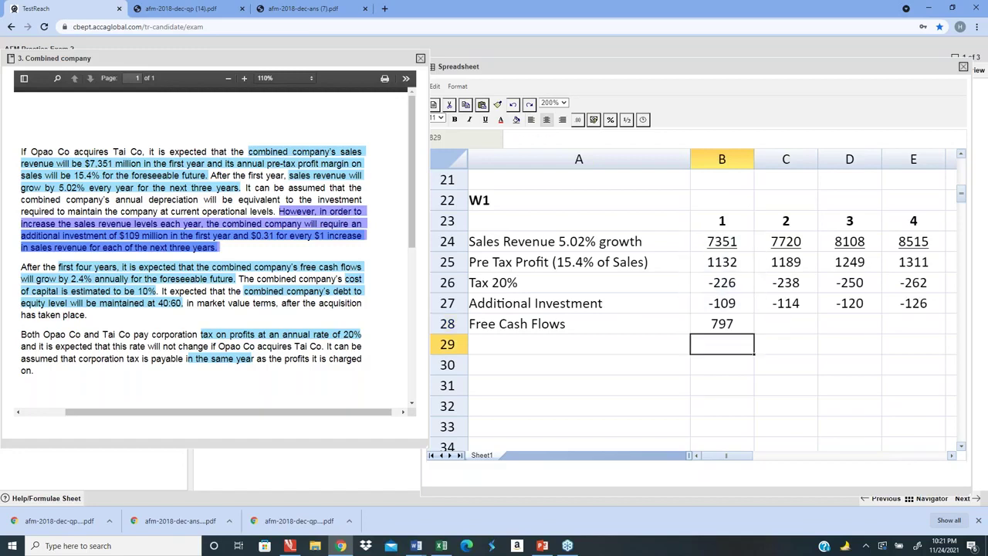
- Copy the free cash flow formula from B28 into C28:E28 for years 2 to 4
click(722, 324)
key(ctrl+c)
key(Right)
key(shift+Right)
key(shift+Right)
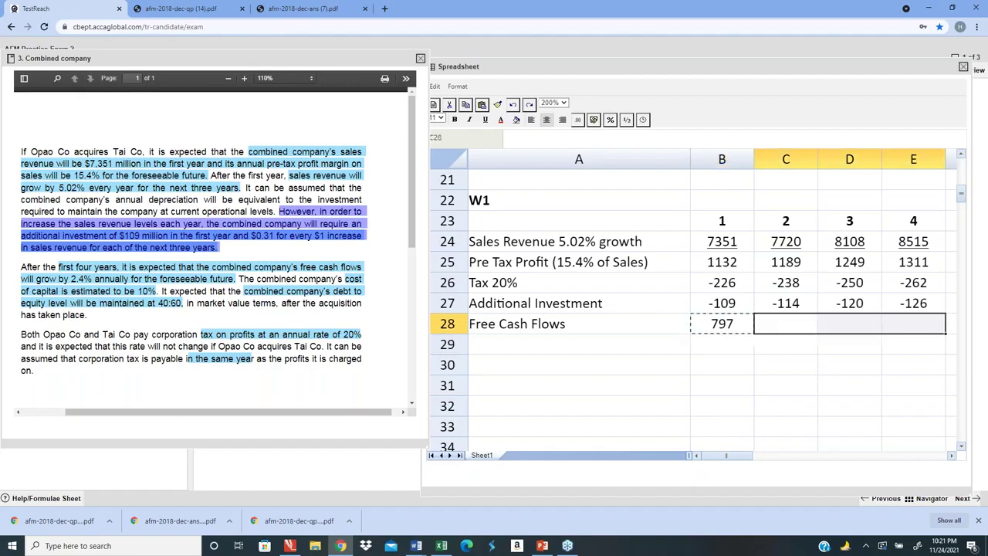
key(ctrl+v)
key(Down)
key(Left)
key(Left)
key(Escape)
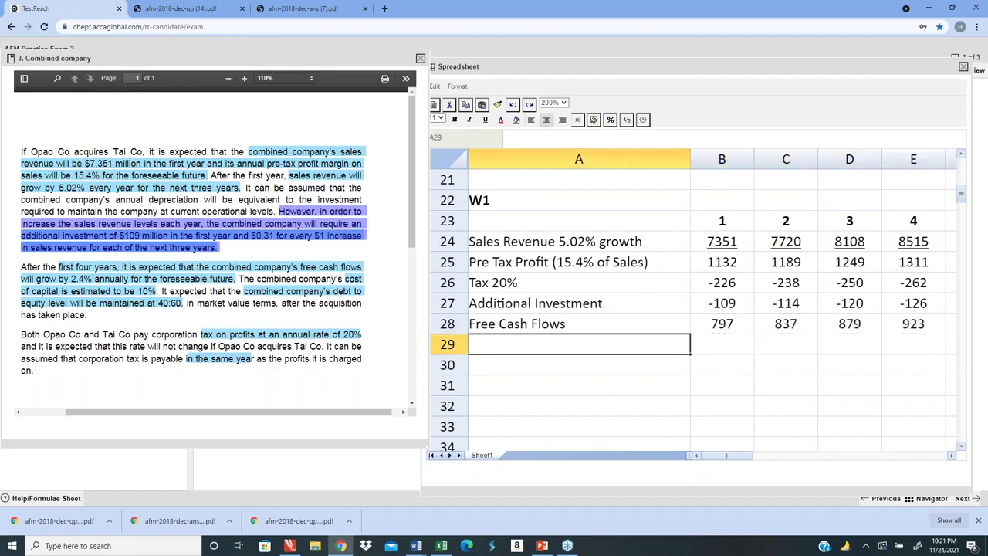
- Label A29 as "Present Value of FCF @ 10%.", selecting the 10% cost of capital in the exhibit
text(Present Value of )
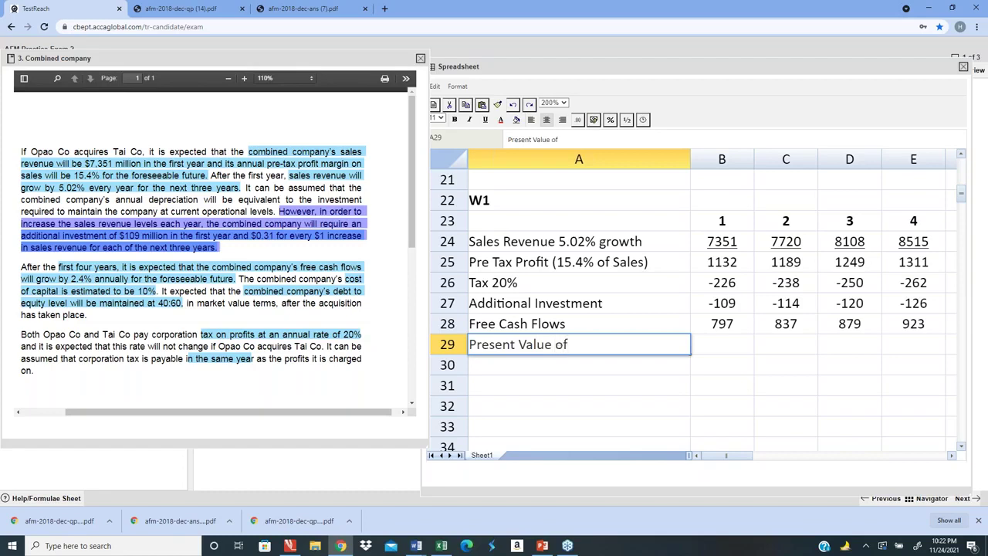
text(FCF @)
click(412, 406)
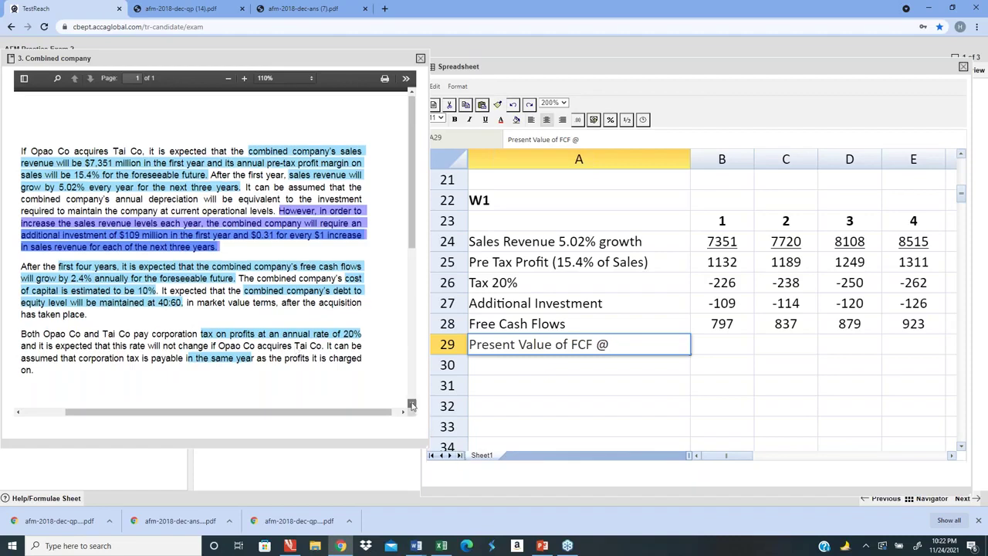
scroll(409, 305, down, 4)
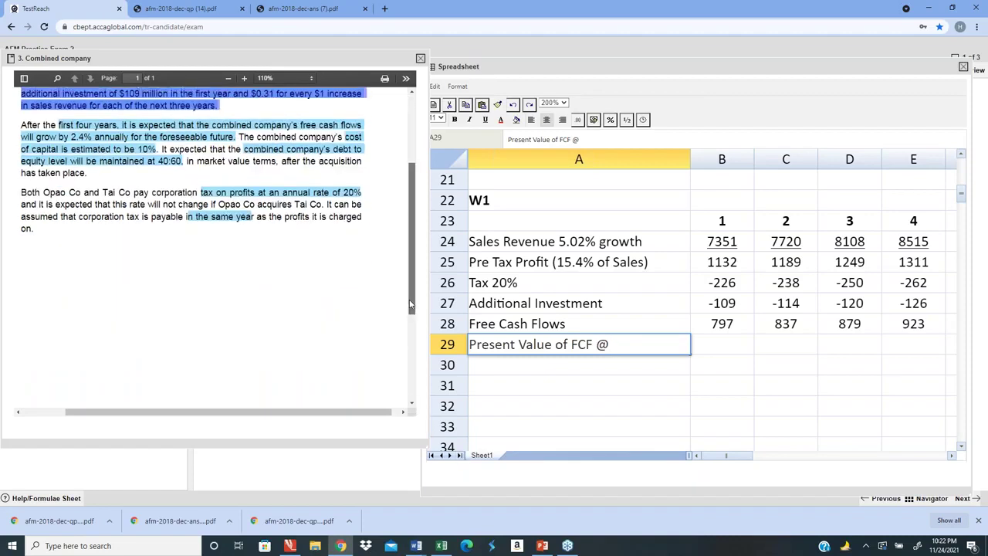
scroll(409, 297, up, 3)
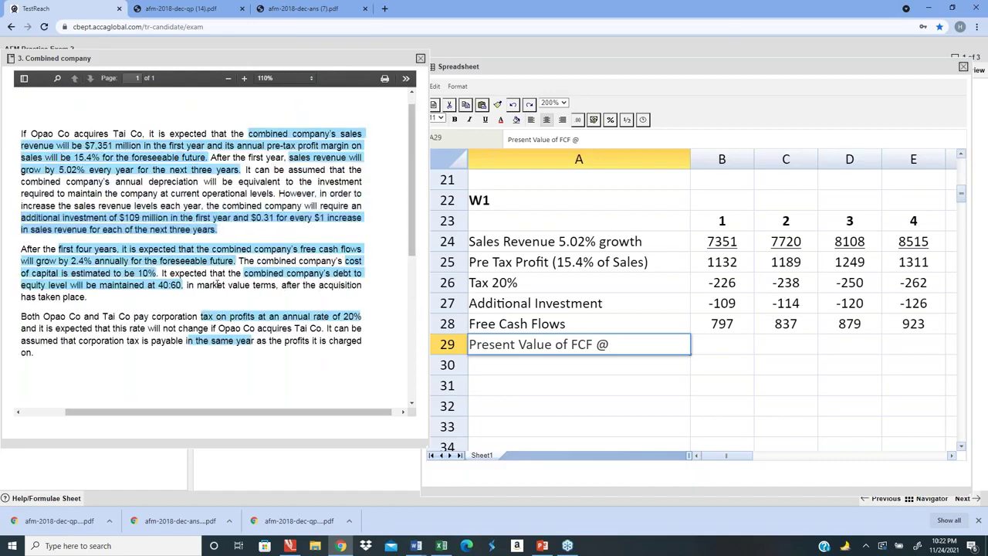
drag(127, 275, 162, 274)
text(10%.)
key(Return)
- Calculate the present value of the four free cash flows in B29 with the formula =NPV(0.1,B28:E28)
key(Up)
key(Right)
text(=)
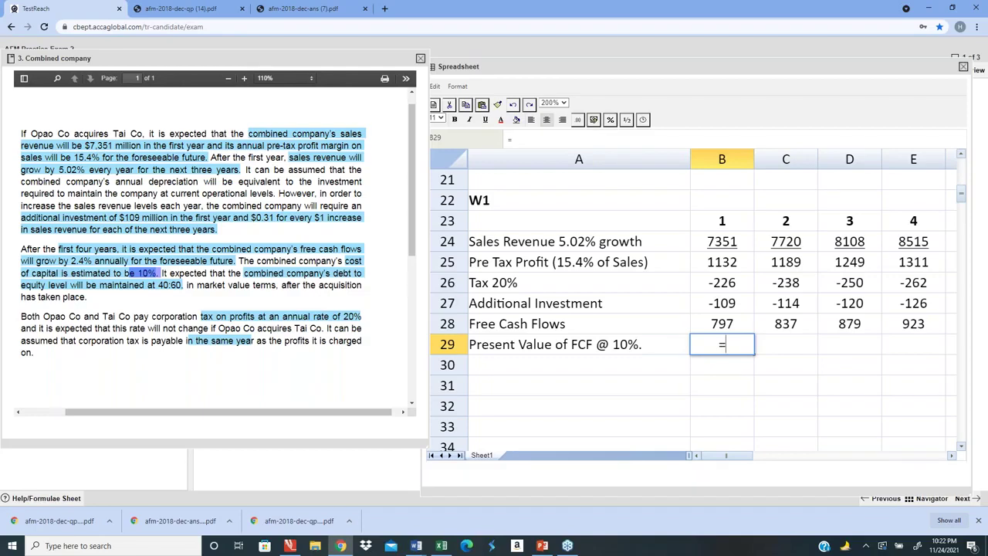
text(npv(0.1,)
key(Up)
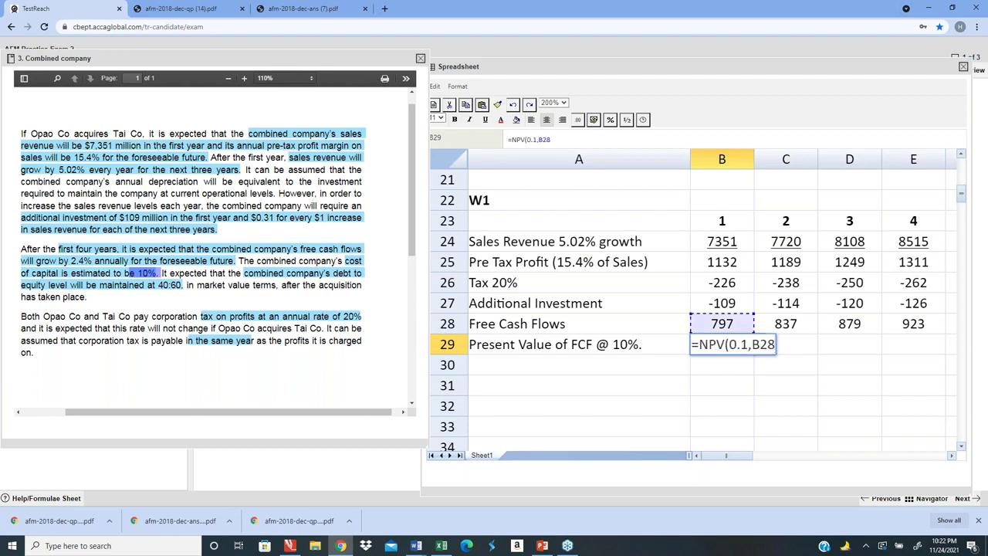
key(shift+Right)
key(shift+Right)
key(shift+Right)
text())
key(Return)
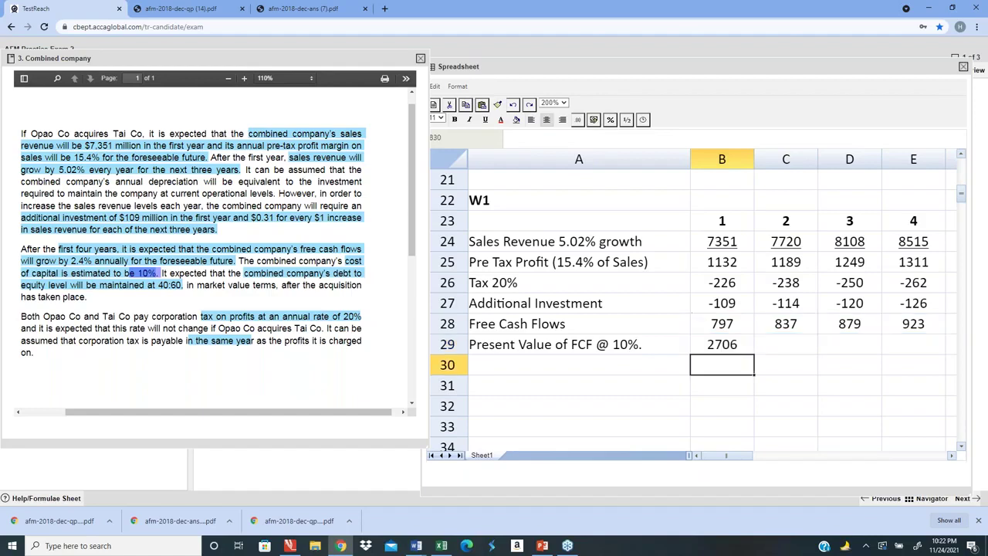
- Make the present value label and figure in A29:B29 bold
drag(556, 344, 722, 344)
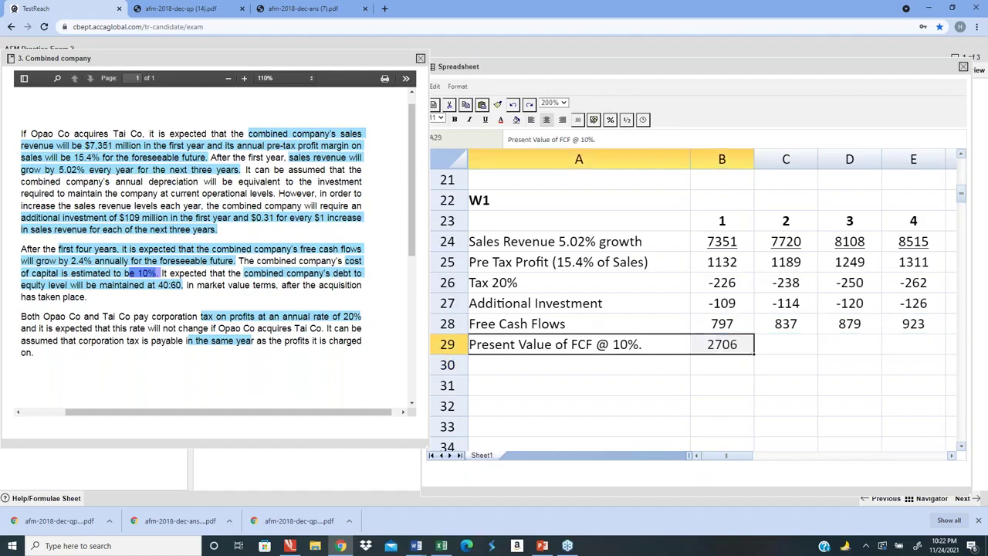
key(ctrl+b)
key(Right)
key(Right)
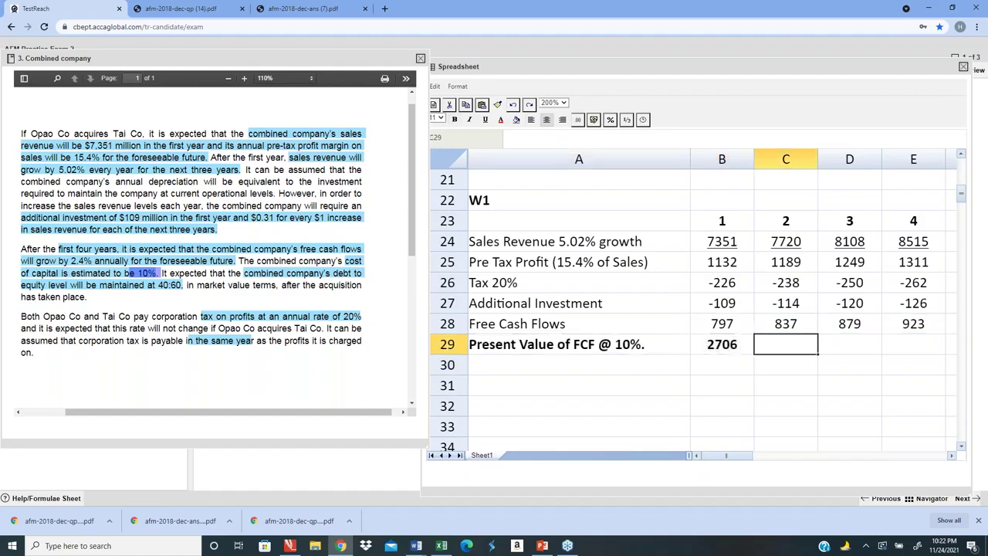
- Repeat the present value calculation in C29 with the formula =NPV(0.1,B28:E28)
text(=np)
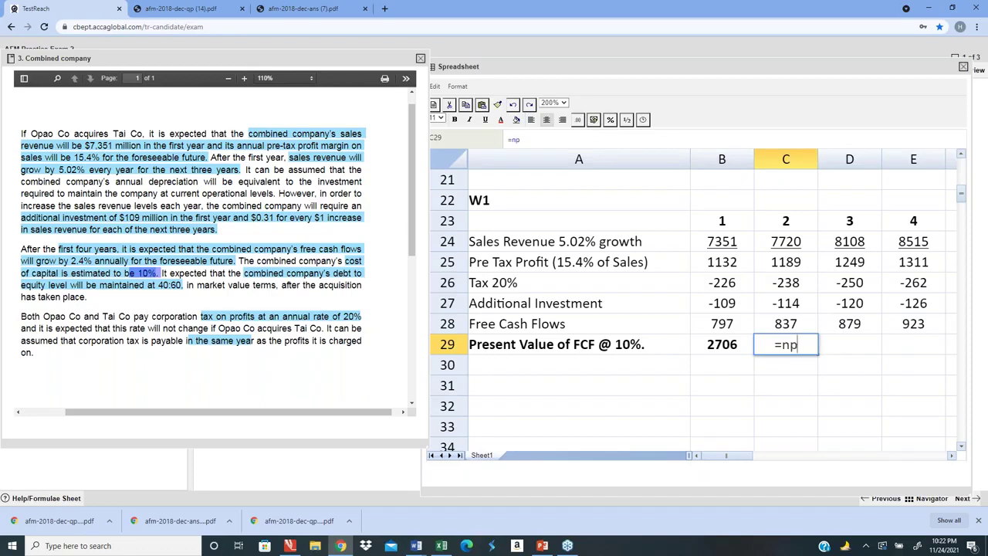
text(v(0.1,)
key(Up)
key(Left)
key(shift+Right)
key(shift+Right)
key(shift+Right)
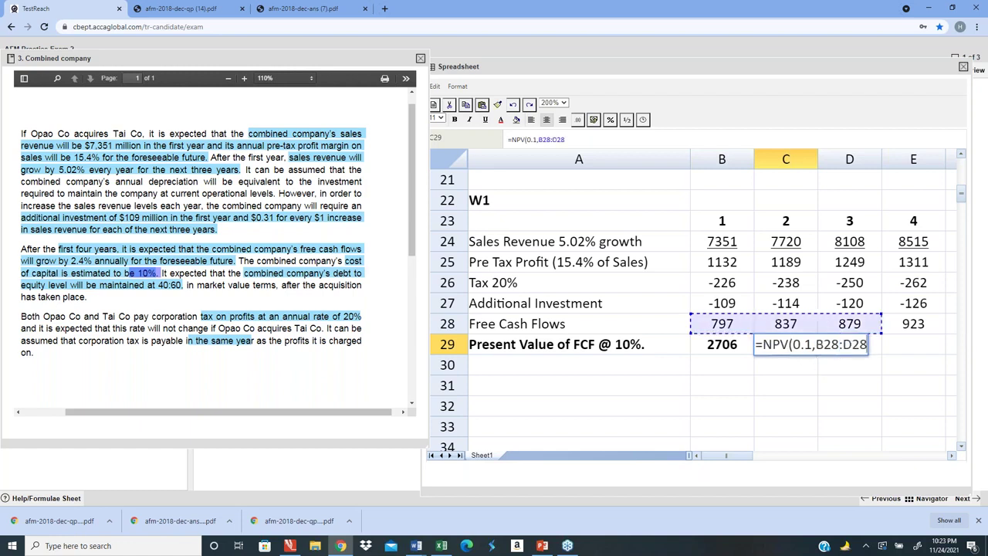
key(Return)
click(786, 345)
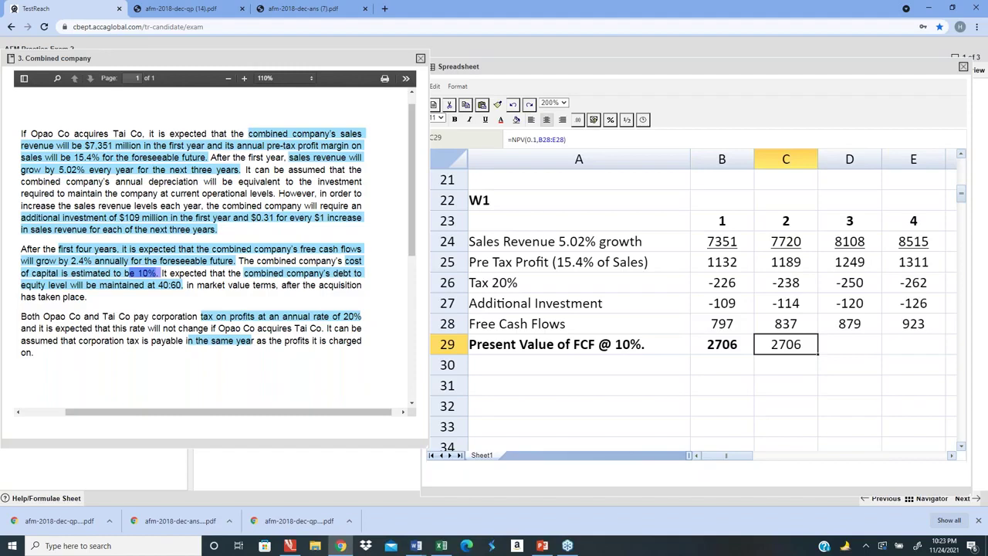
- Head the working in A23 with a bold italic copy of A18's "1st 4 Years (W1)" label and delete the W1 heading in A22
key(Up)
key(Up)
key(Left)
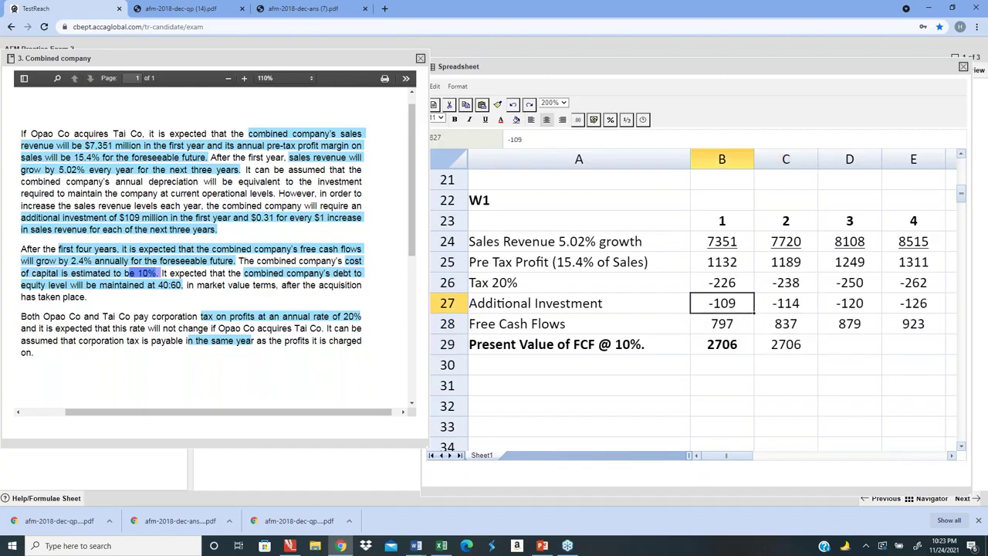
key(Left)
key(Up)
key(Up)
key(Up)
key(Up)
key(Up)
key(Up)
key(Up)
key(Up)
key(Up)
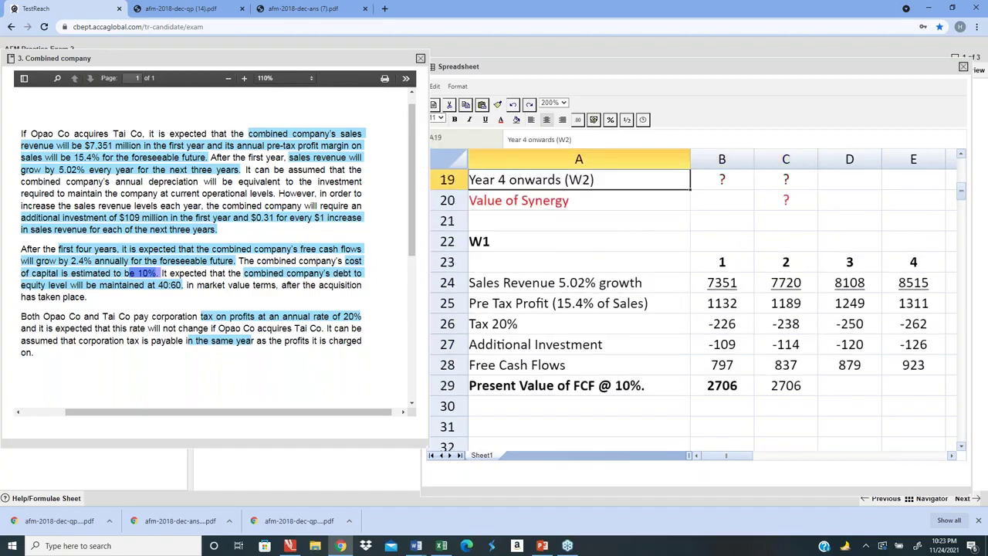
key(ctrl+Down)
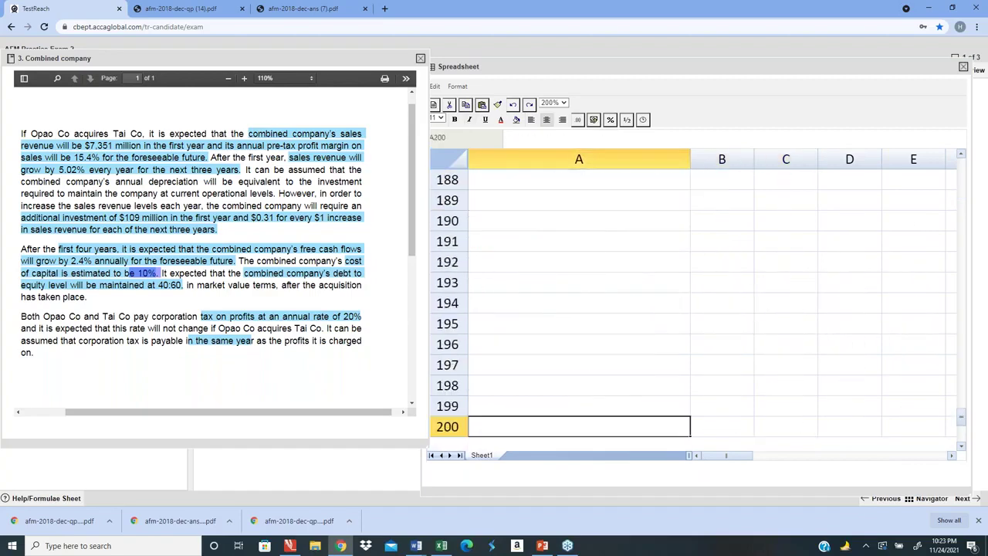
key(ctrl+Home)
key(Down)
key(Down)
key(Down)
key(Down)
key(Down)
key(Down)
key(Down)
key(Down)
key(Down)
key(Down)
key(Down)
key(Down)
key(Down)
key(Down)
key(Down)
key(Down)
key(Down)
key(Down)
key(Down)
key(Down)
key(Down)
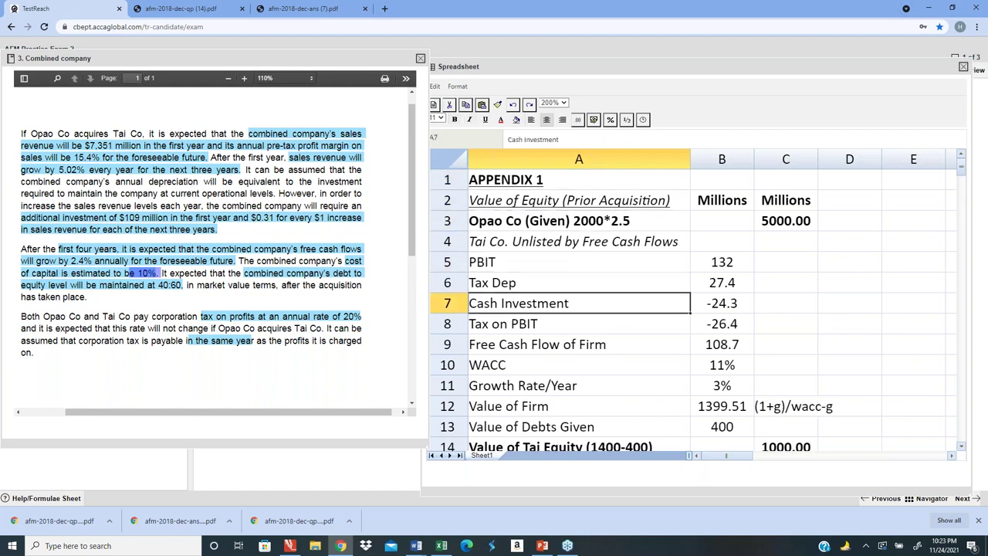
key(Down)
key(Up)
key(Up)
key(Up)
key(Up)
key(Up)
key(Down)
key(Down)
key(Down)
key(Down)
key(Down)
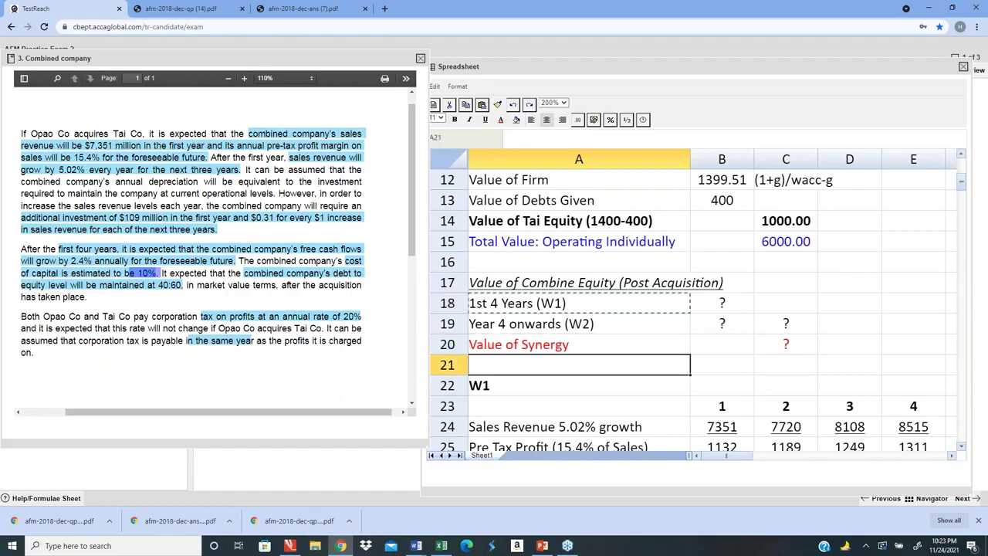
text(1st 4 Years (W1))
key(ctrl+i)
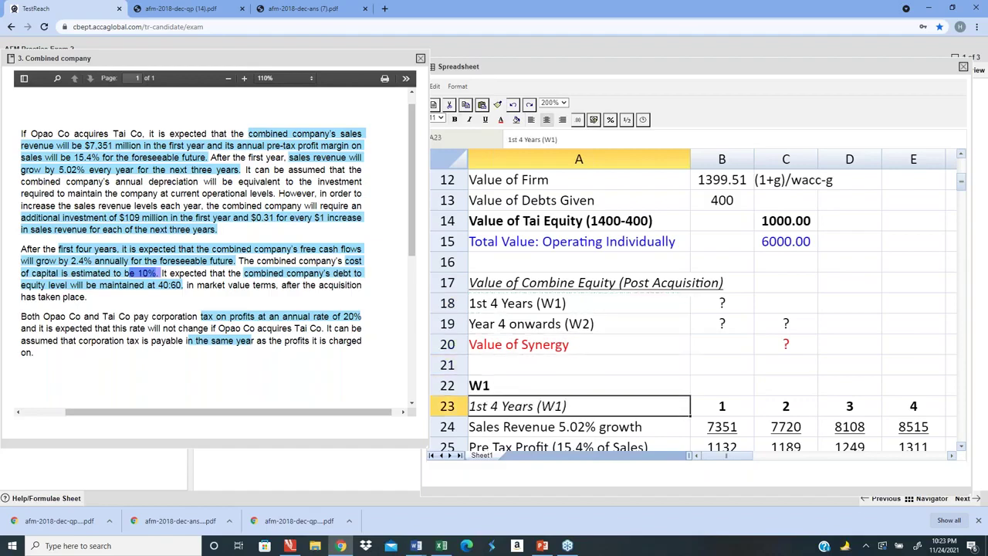
scroll(687, 293, down, 2)
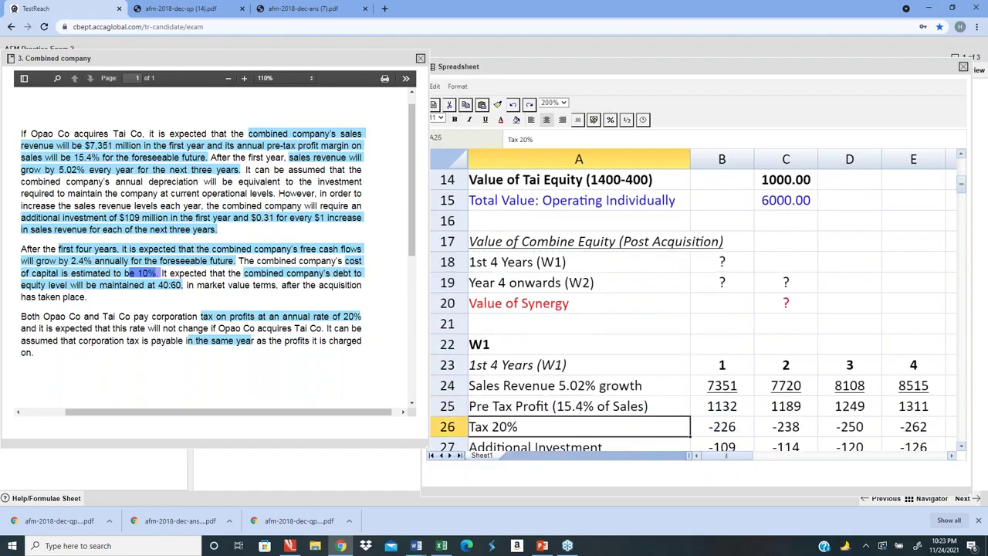
key(ctrl+b)
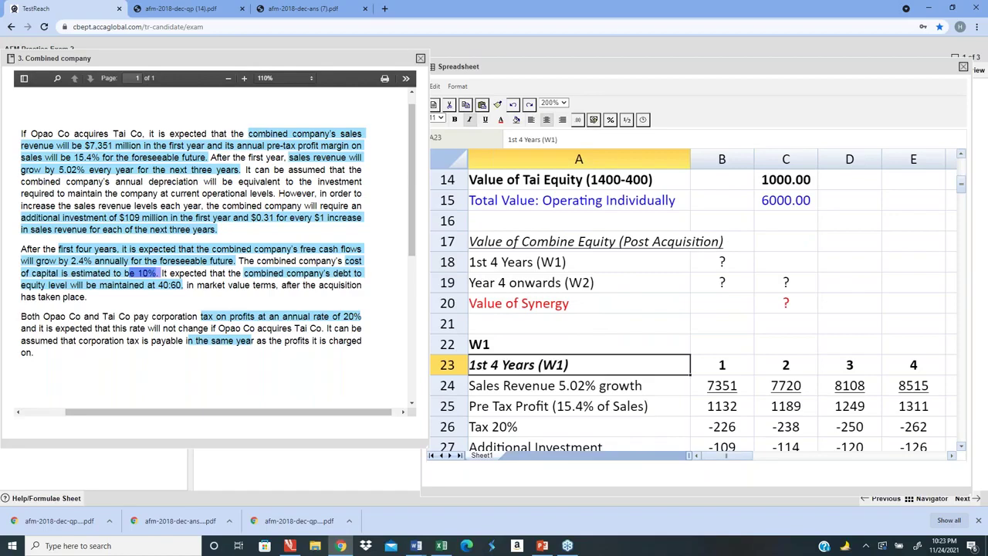
click(579, 344)
key(Delete)
- Link the 1st 4 Years (W1) value in B18 to the working's present value with the formula =B29
click(579, 365)
key(Down)
key(Down)
key(Down)
key(Down)
key(Down)
key(Down)
key(Down)
key(Right)
key(Right)
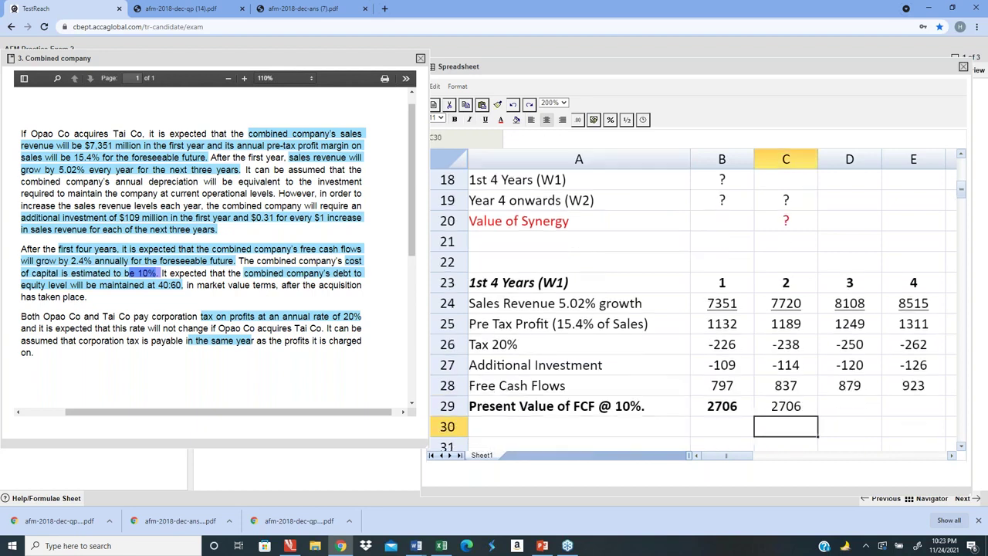
key(Up)
key(Up)
key(Up)
key(Up)
key(Up)
key(Up)
key(Up)
key(Up)
key(Up)
key(Up)
key(Up)
key(Up)
key(Up)
key(Up)
key(Up)
key(Up)
key(Up)
key(Up)
key(Up)
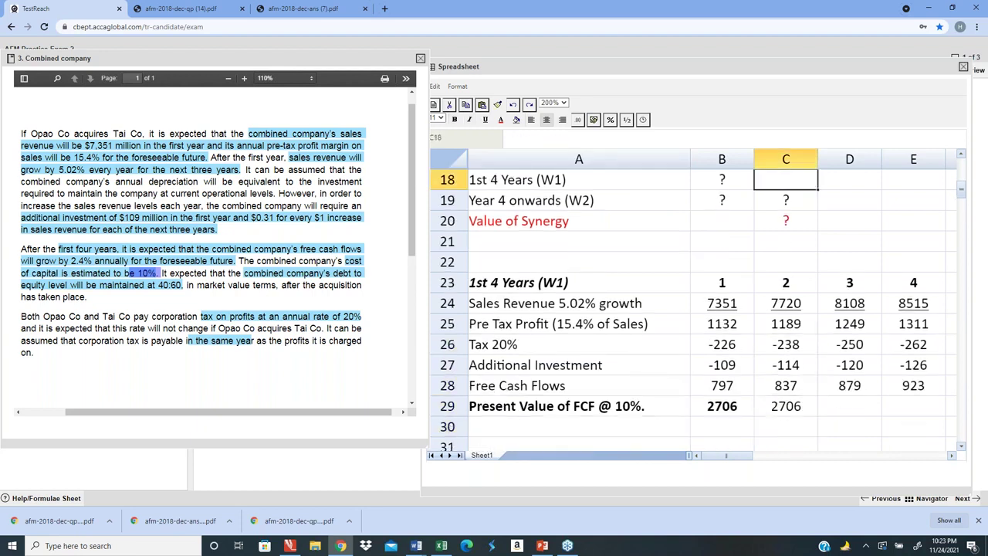
key(Down)
key(Down)
key(Down)
key(Down)
key(Left)
key(Down)
key(Down)
key(Down)
text(=b29)
key(Return)
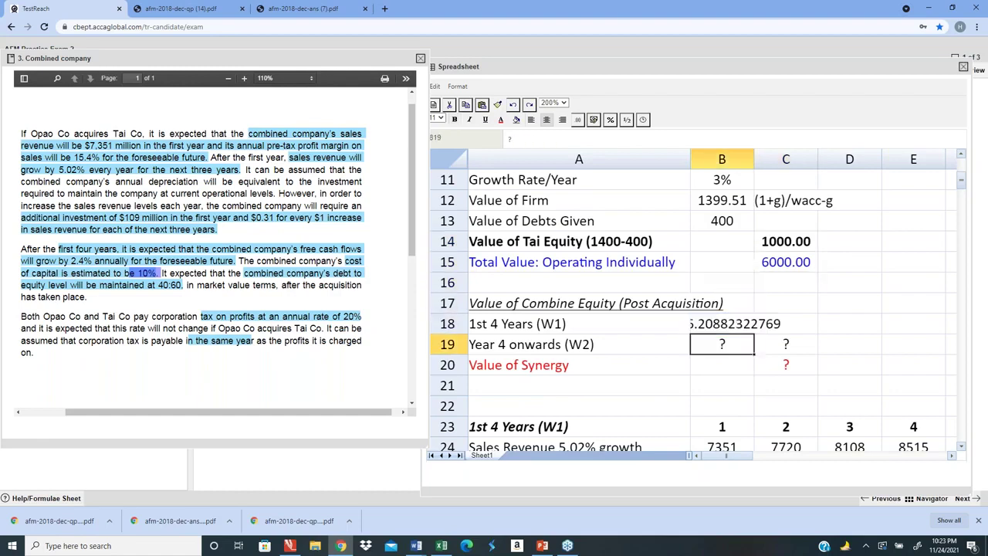
- Apply the custom number format 0 to the 1st 4 Years (W1) value in B18
click(721, 323)
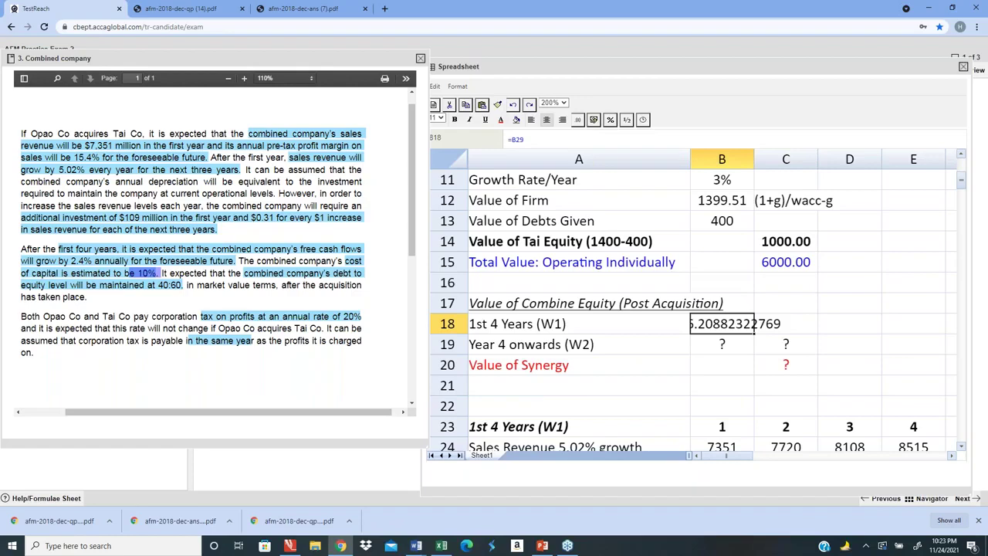
click(576, 120)
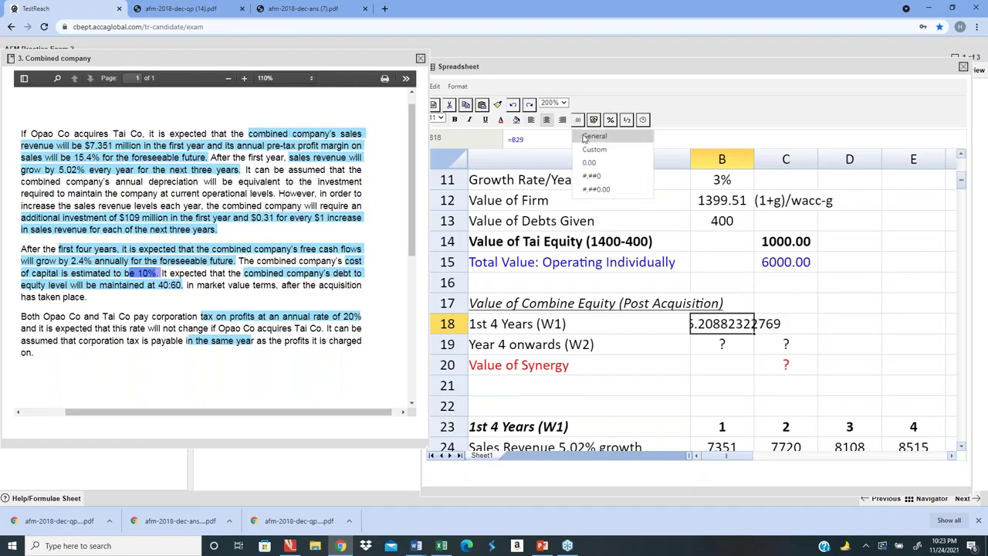
click(593, 151)
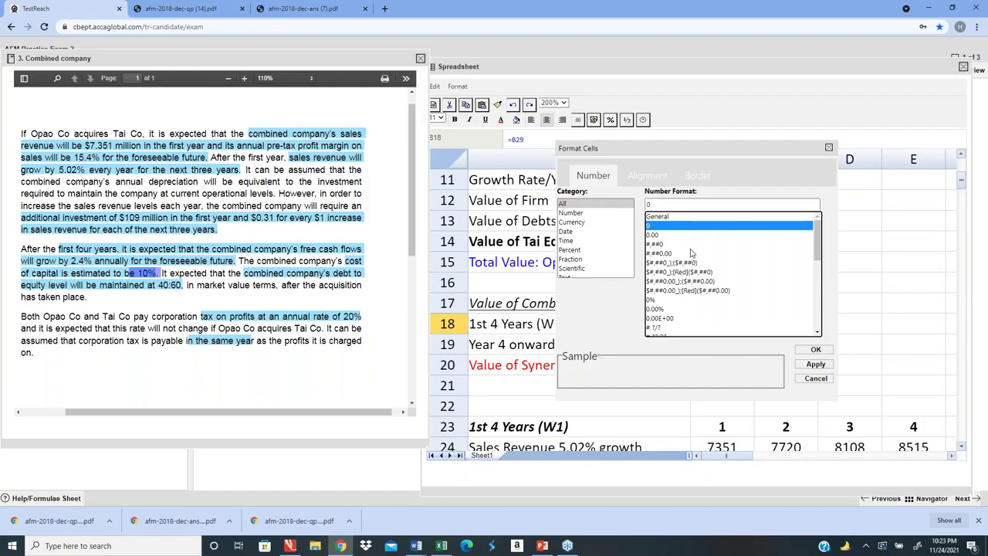
click(817, 363)
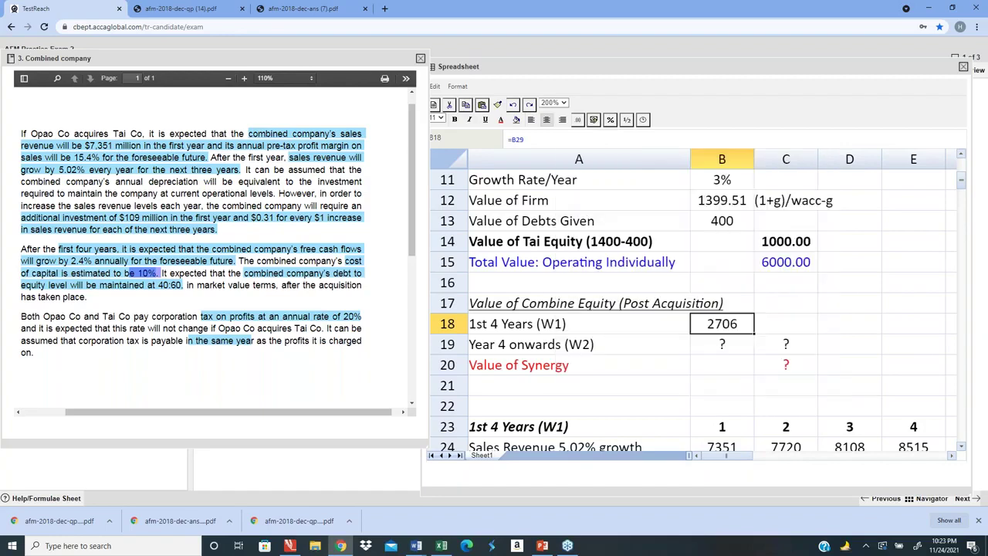
- Review the first four years' working from the year headings in row 23 to the present value in row 29
key(Down)
key(Down)
key(Down)
key(Down)
key(Down)
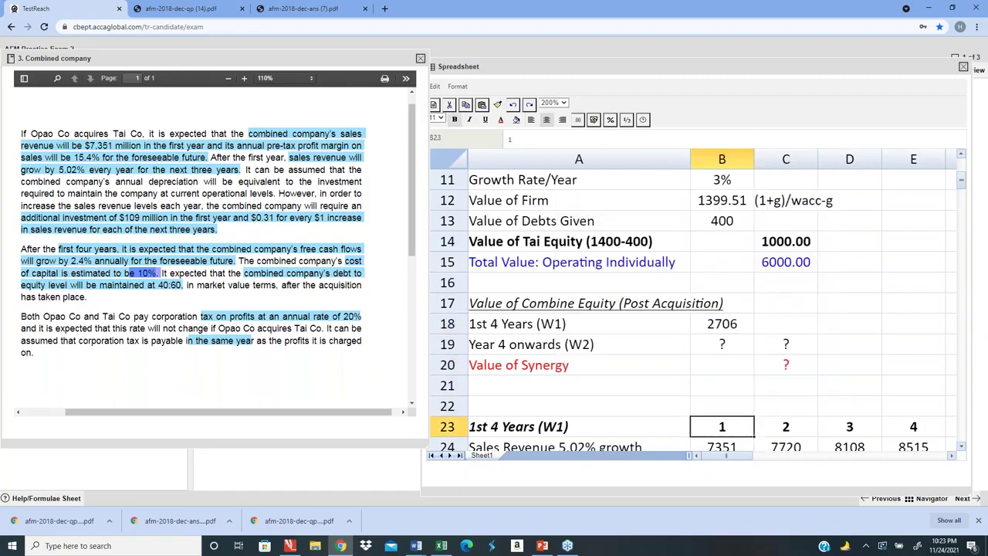
key(Down)
key(Down)
key(Down)
key(Down)
key(Down)
key(Down)
key(Down)
key(Down)
key(Down)
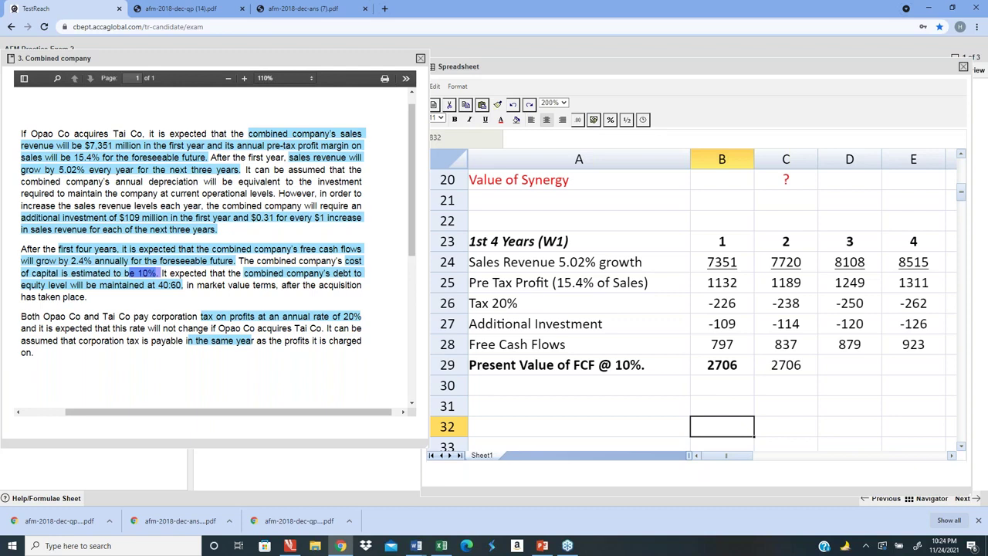
key(Up)
key(Up)
key(Up)
key(Left)
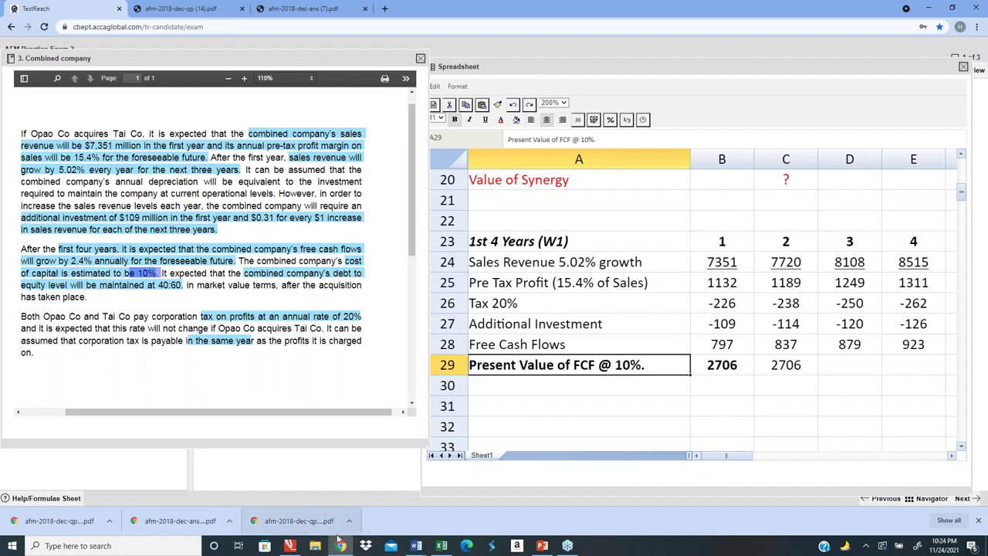
- Open the afm-2018-dec-ans (7).pdf answers and find the Appendix 1 mark allocation in the December 2018 marking scheme
click(312, 8)
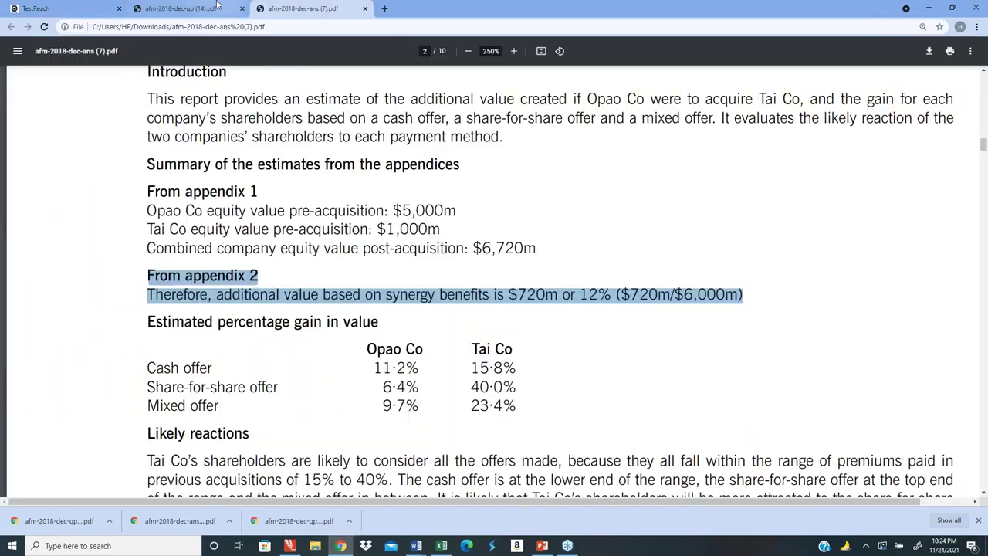
click(217, 8)
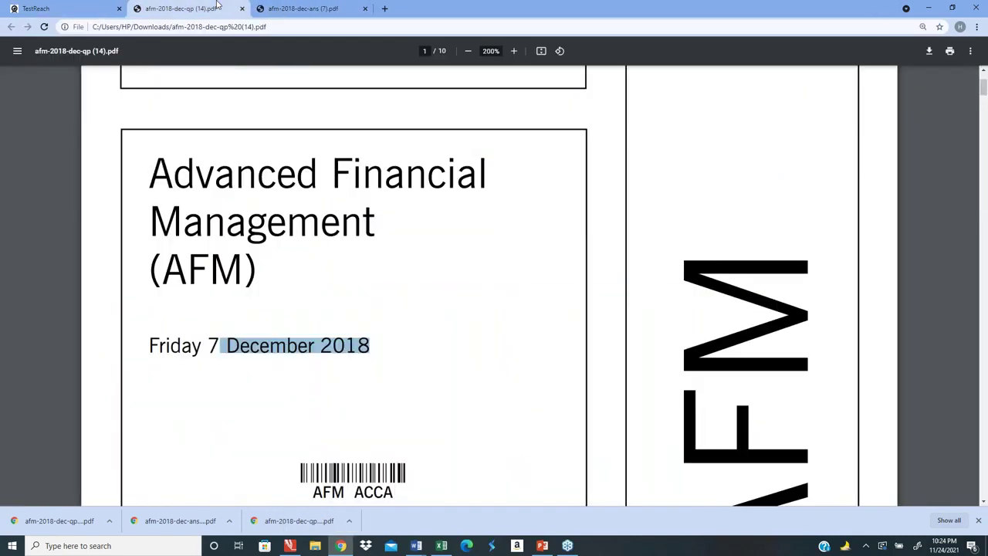
click(315, 7)
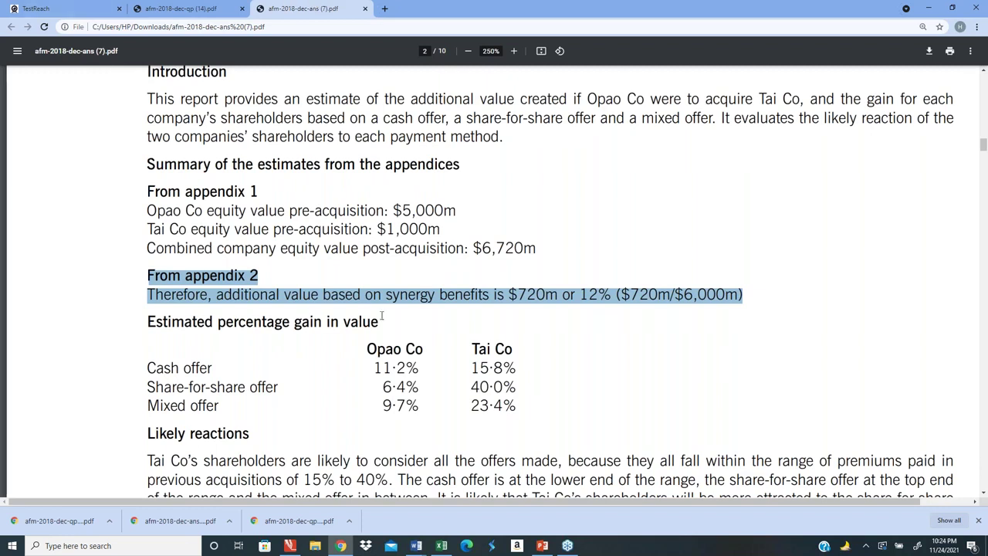
scroll(381, 300, down, 5)
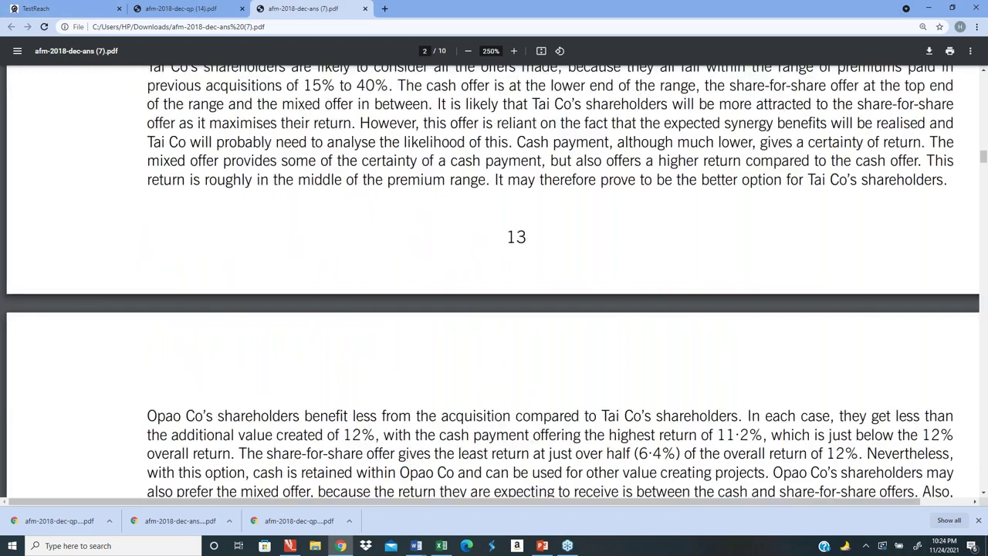
scroll(279, 294, down, 10)
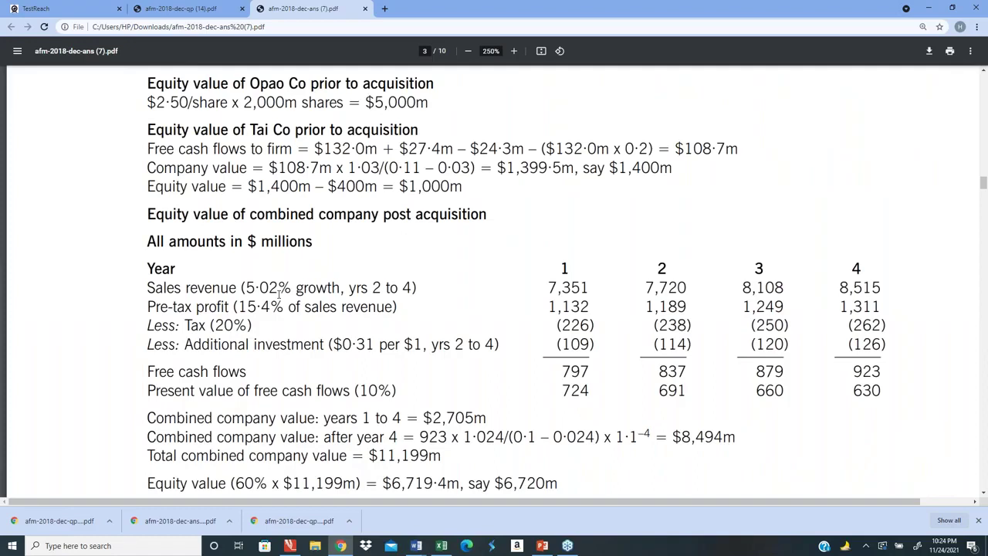
scroll(279, 295, down, 10)
scroll(274, 293, down, 15)
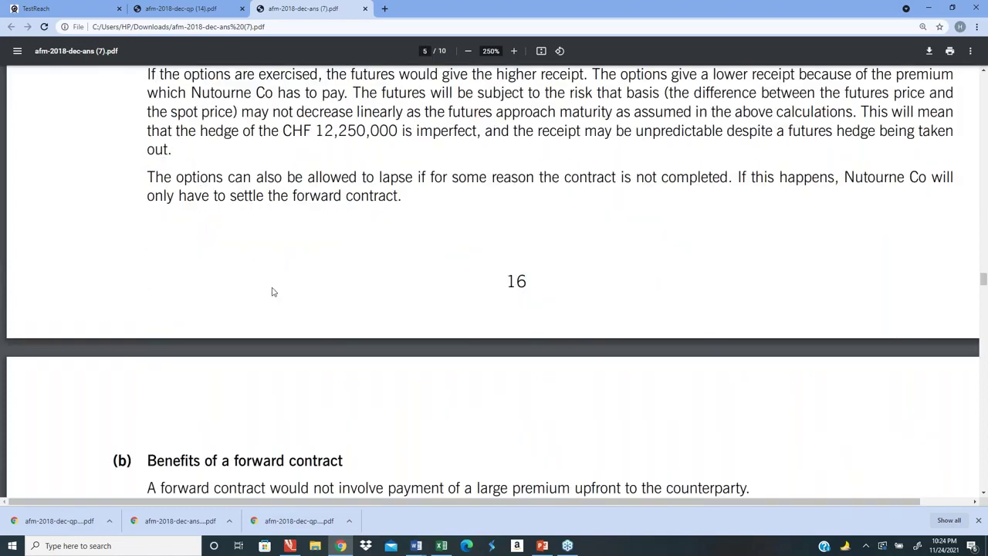
scroll(271, 292, down, 10)
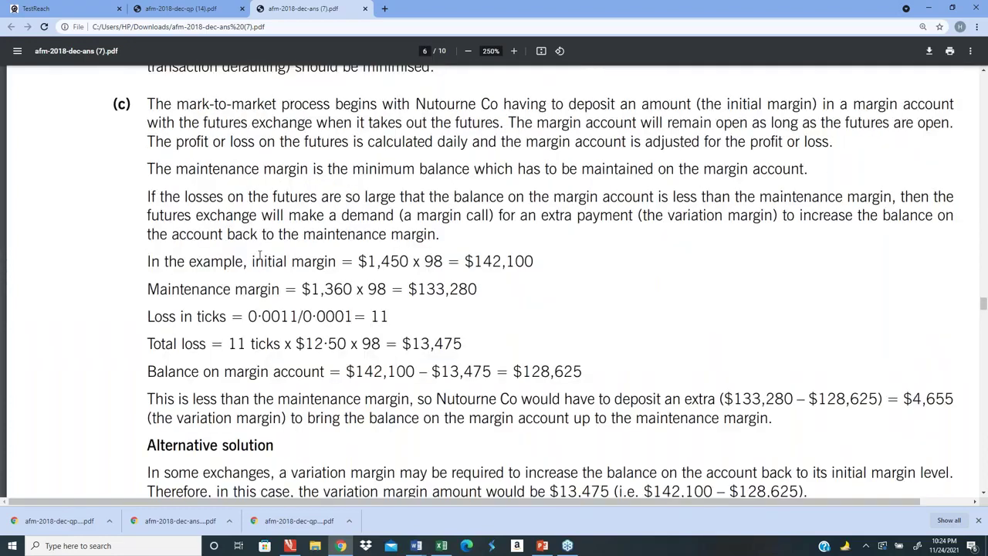
scroll(249, 289, down, 20)
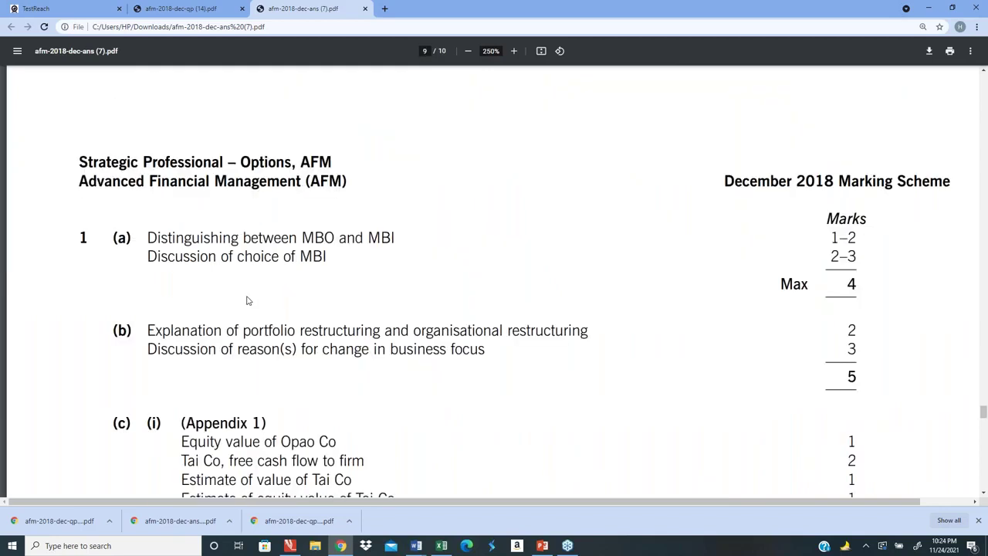
scroll(247, 301, down, 4)
scroll(250, 290, up, 1)
scroll(259, 274, down, 2)
scroll(259, 274, up, 2)
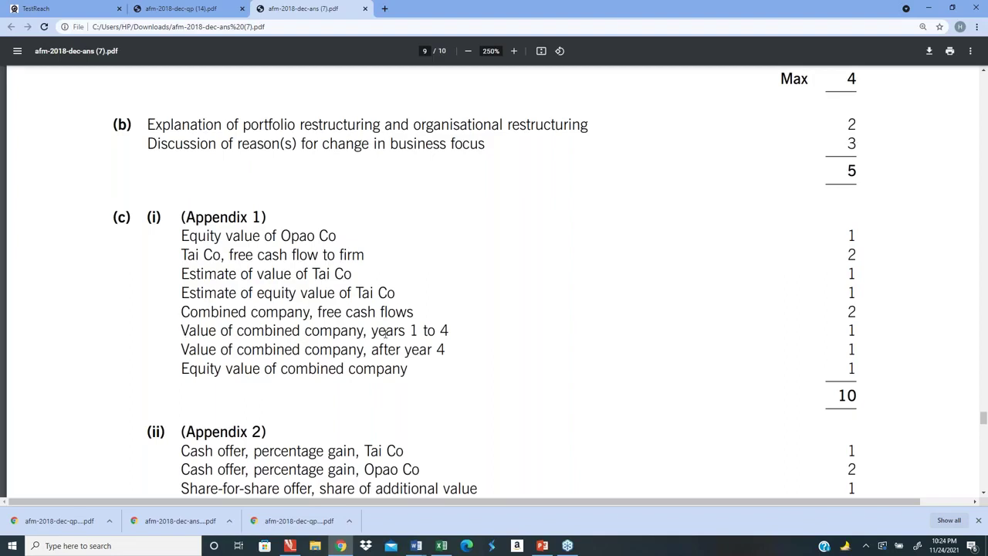
- Select the marking scheme lines for the combined company's value in years 1 to 4 and after year 4 to examine their marks
drag(179, 330, 855, 327)
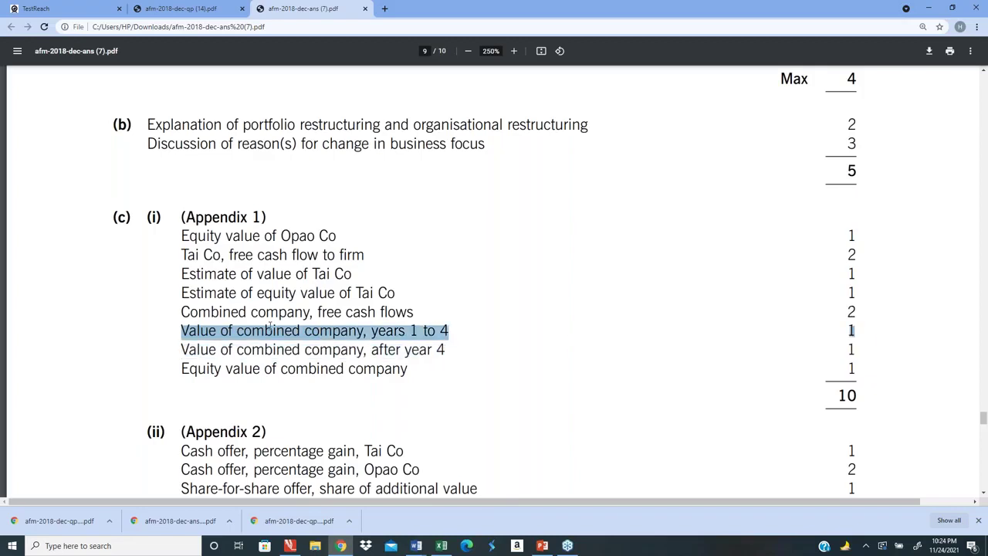
drag(183, 349, 859, 354)
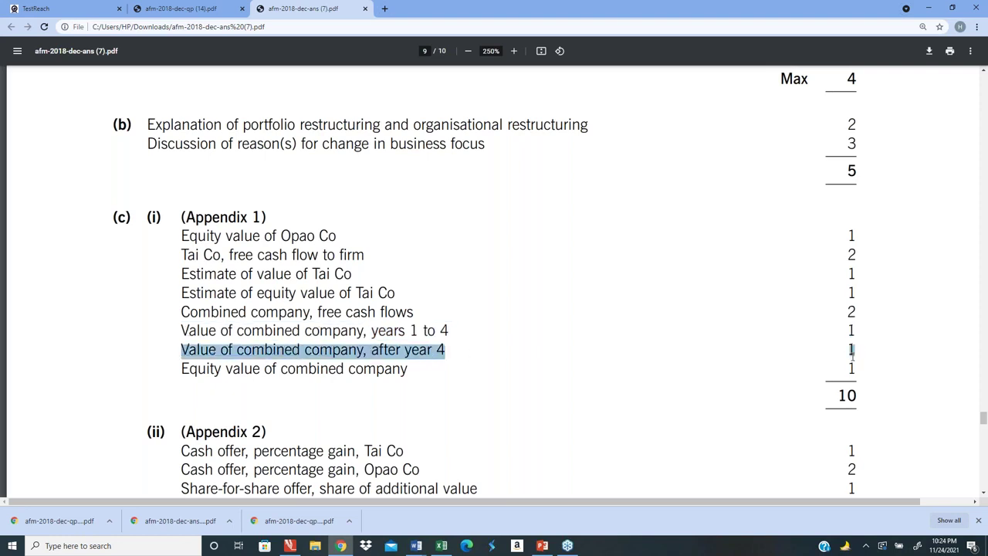
drag(180, 330, 860, 333)
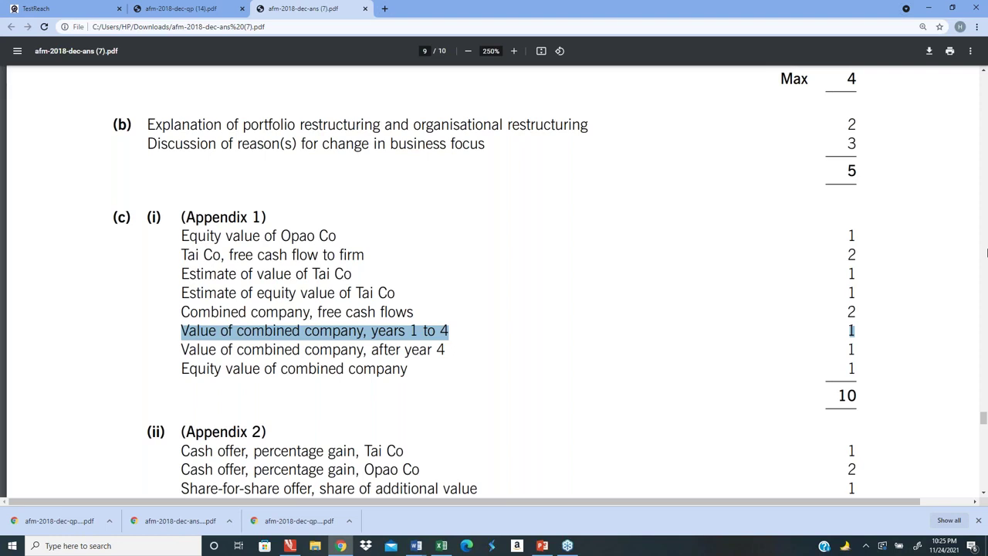
- Switch to the DAY 5 workbook in Excel to view the model valuation figures and formulas
key(alt+Tab)
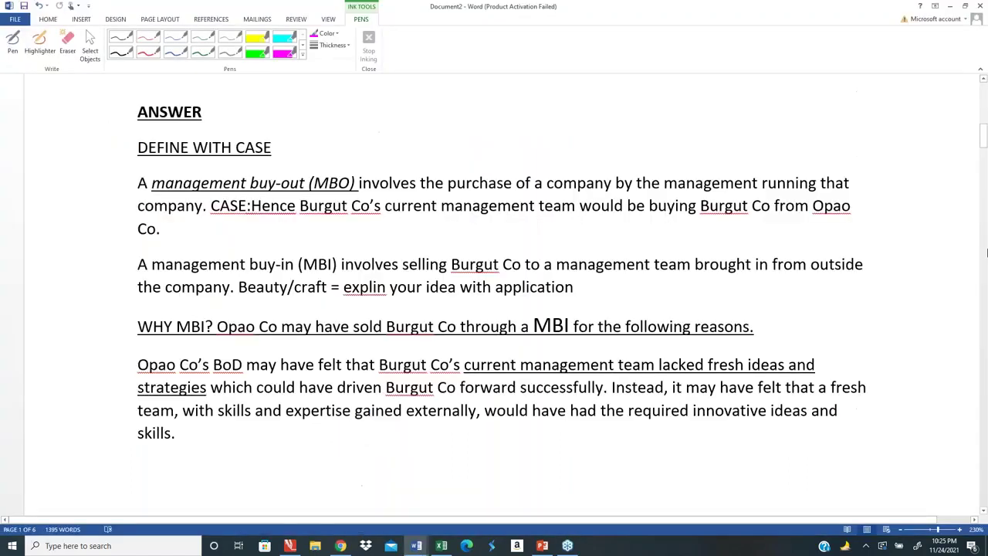
key(alt+Tab)
key(alt+Tab)
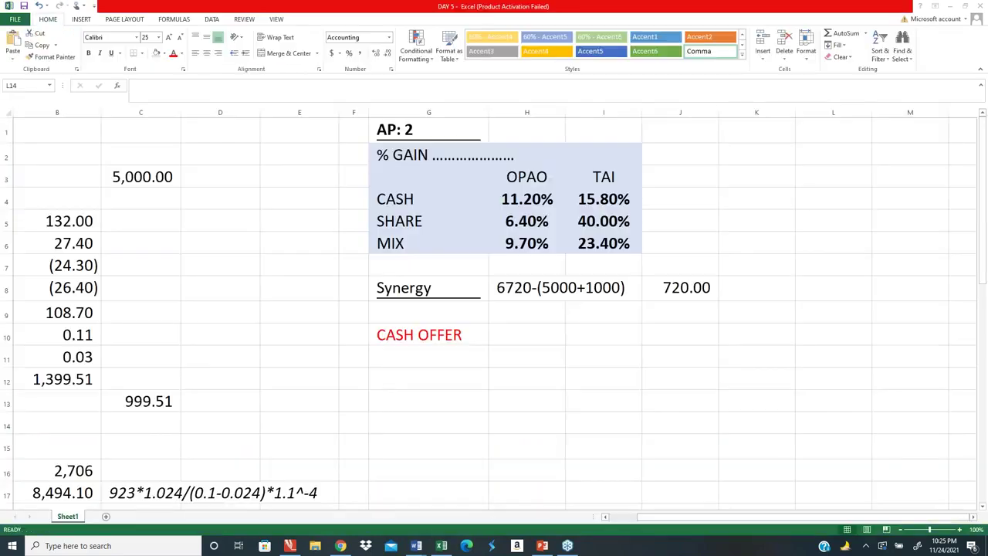
- Switch to the TestReach exam in Chrome and review the spreadsheet's combined equity section and the first four years' working
click(342, 546)
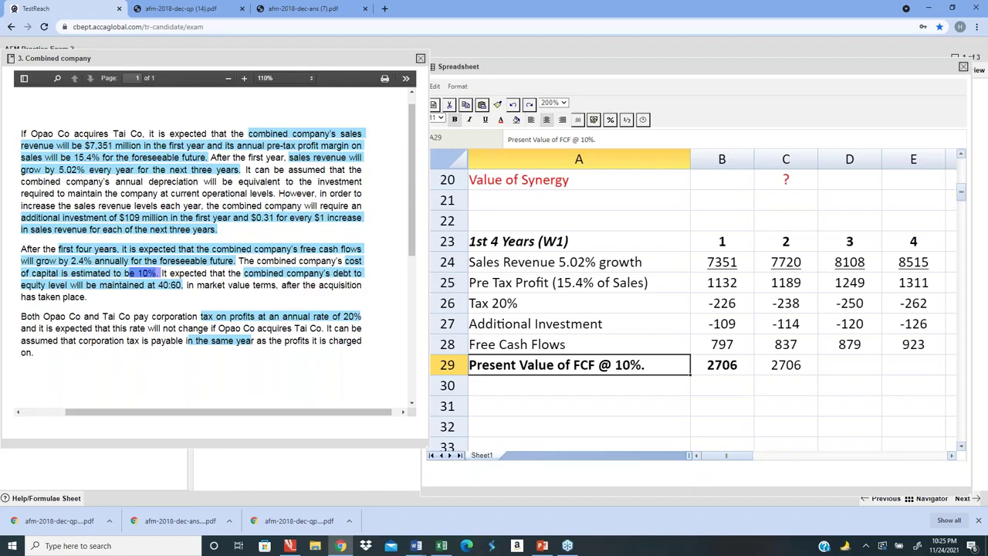
key(Right)
key(Right)
key(Right)
key(Right)
key(Down)
key(Up)
key(Up)
key(Up)
key(Up)
key(Up)
key(Up)
key(Up)
key(Up)
key(Up)
key(Up)
key(Up)
key(Up)
key(Left)
key(Left)
key(Left)
key(Left)
key(Down)
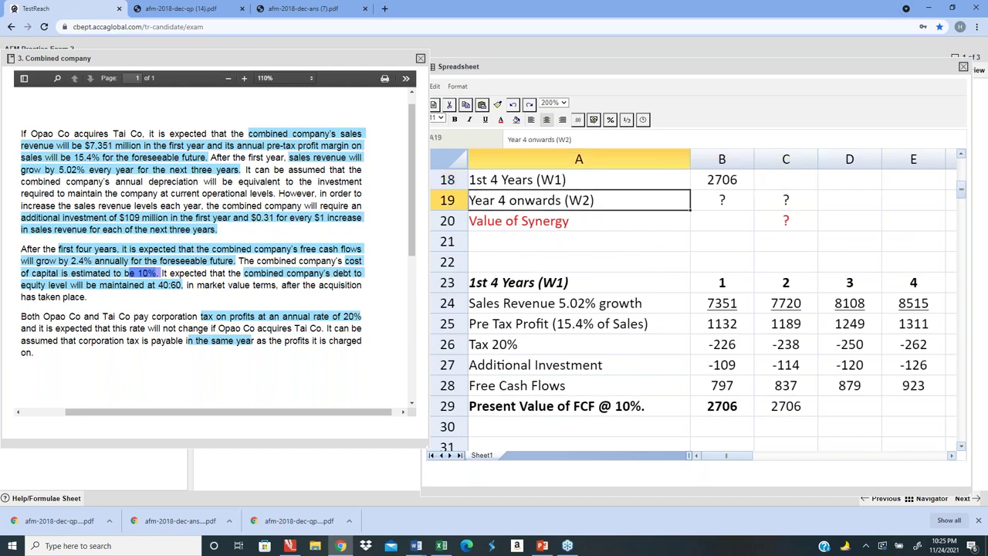
key(Right)
key(Right)
key(Right)
key(Right)
key(Right)
key(Right)
key(Up)
key(Up)
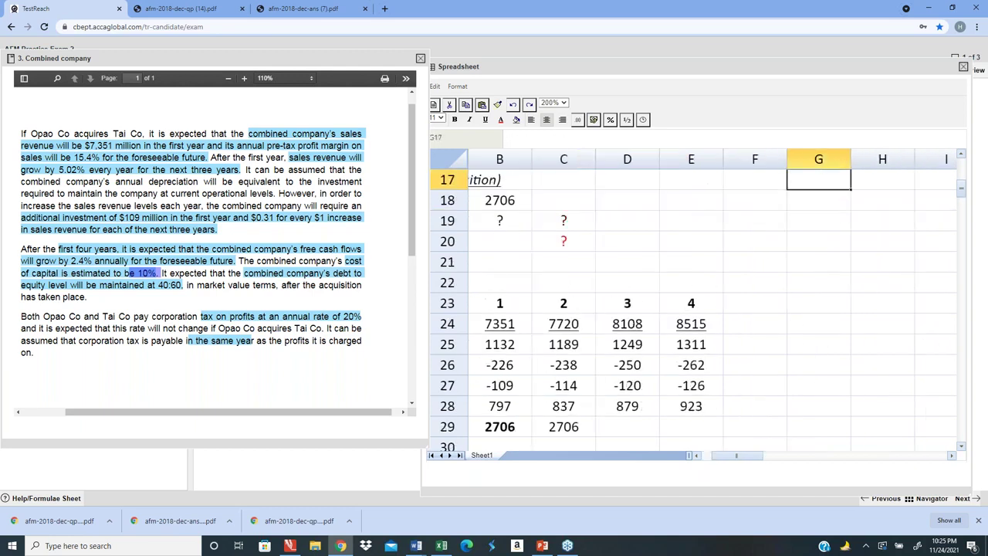
- Copy the label "Year 4 onwards (W2)" from A19 to A31, below the first four years' working
key(Up)
key(Left)
key(Left)
key(Left)
key(Left)
key(Left)
key(Left)
key(Down)
key(Down)
key(Down)
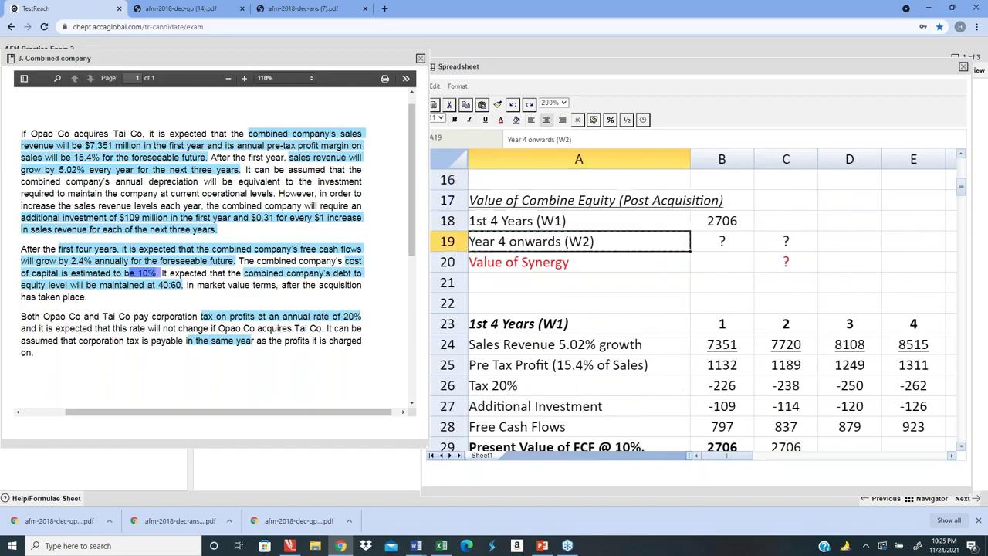
key(Down)
key(Down)
key(Down)
key(Down)
key(Down)
key(Down)
key(Down)
key(Down)
key(Down)
key(Down)
key(Down)
key(Down)
key(Down)
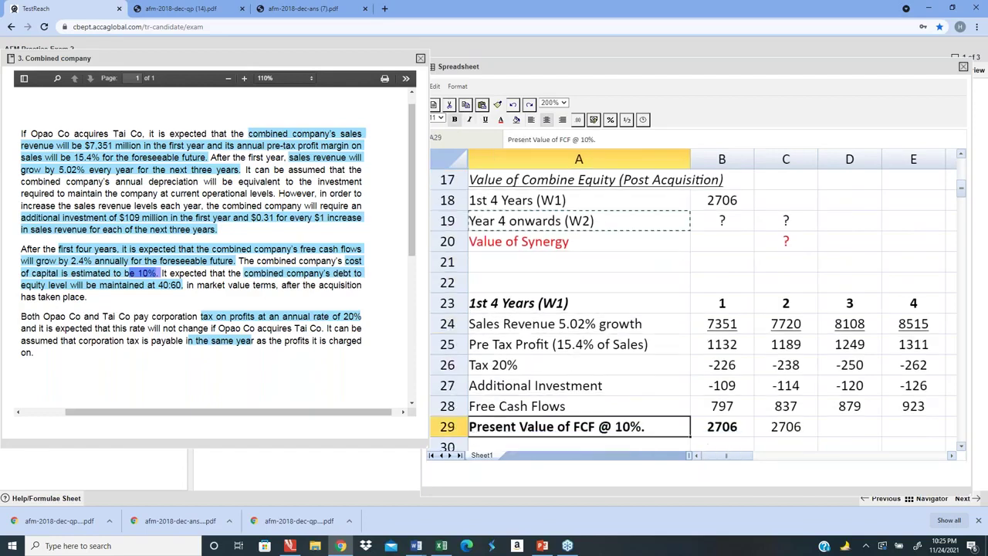
key(Up)
text(Year 4 onwards (W2))
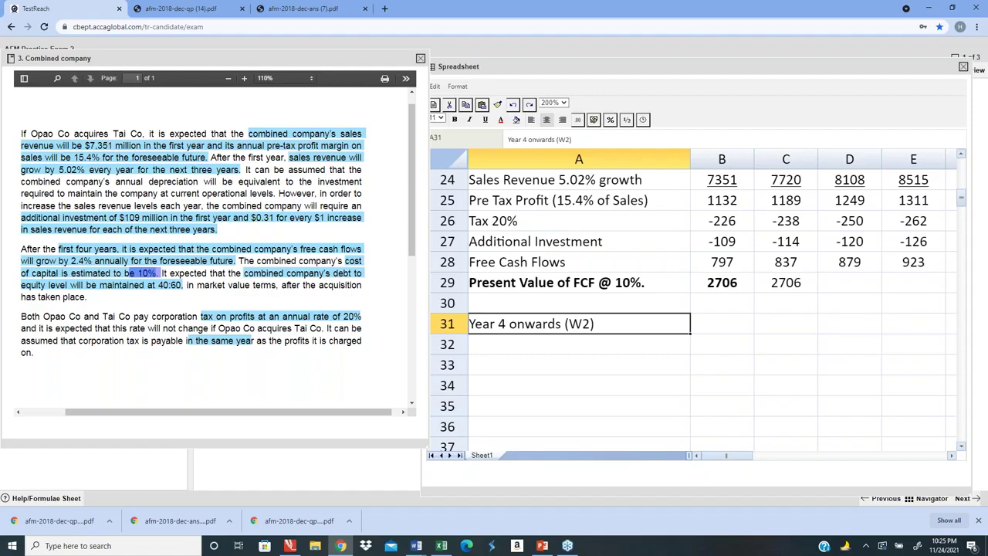
- Format the "Year 4 onwards (W2)" heading in A31 as bold and italic
key(ctrl+b)
key(Return)
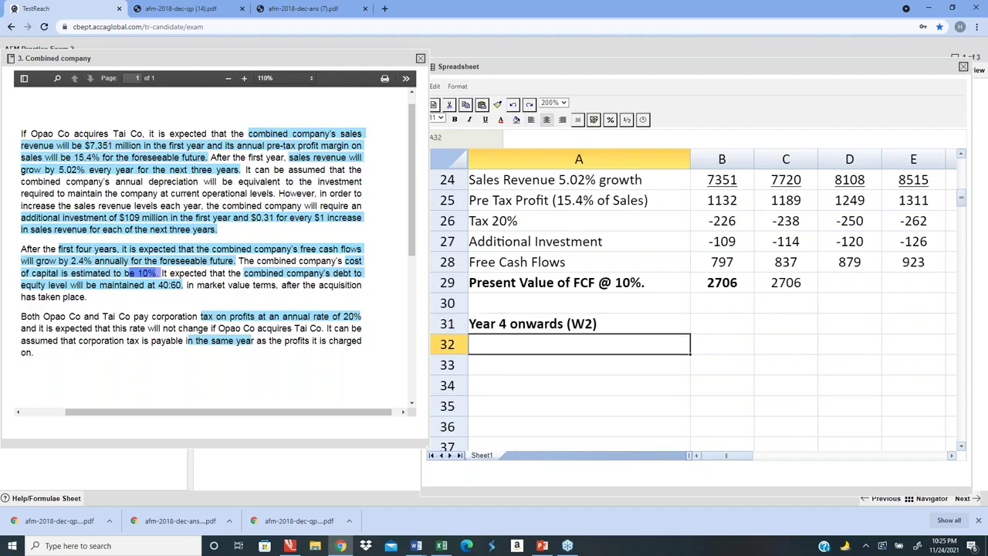
key(Up)
key(ctrl+i)
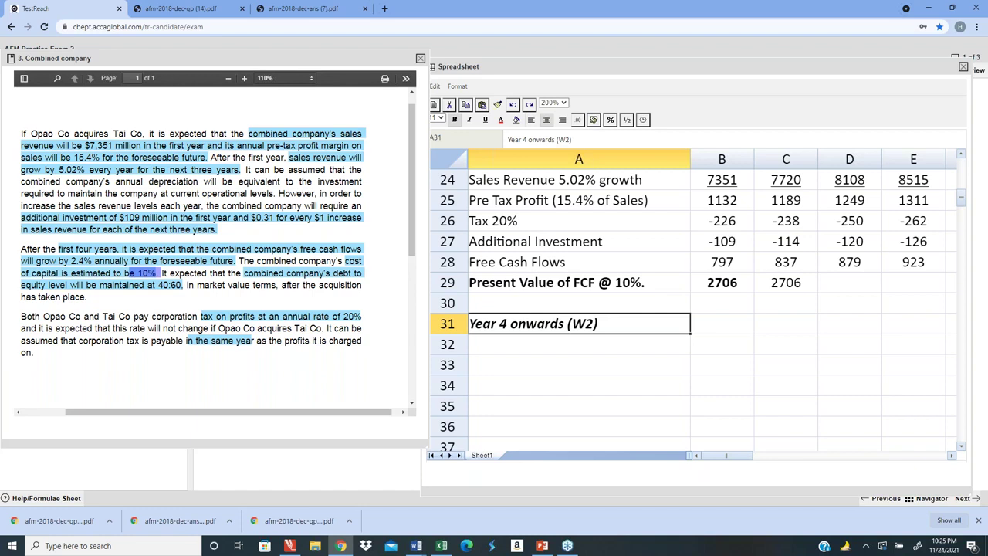
key(Down)
key(Down)
key(Down)
key(Down)
key(Down)
key(Down)
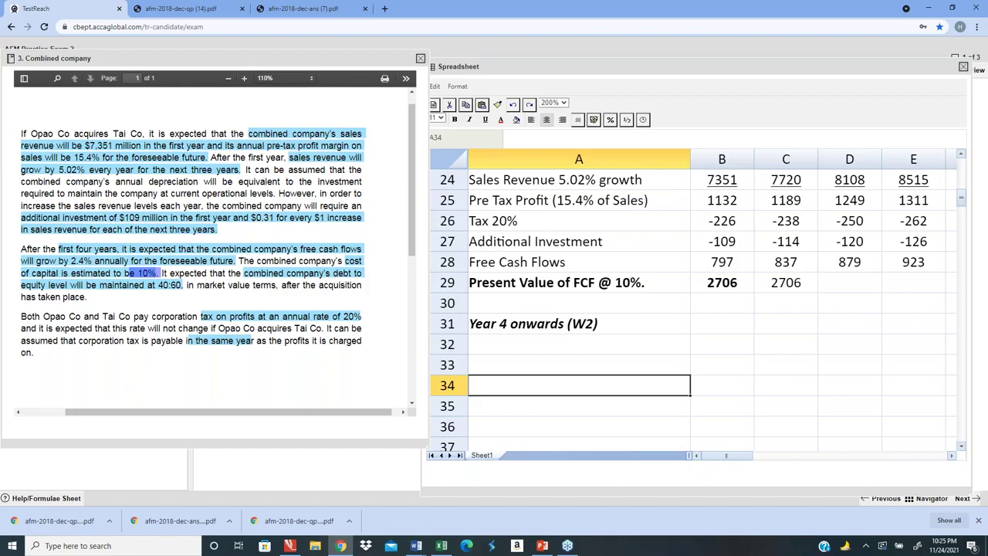
key(Up)
key(Up)
key(Up)
key(Up)
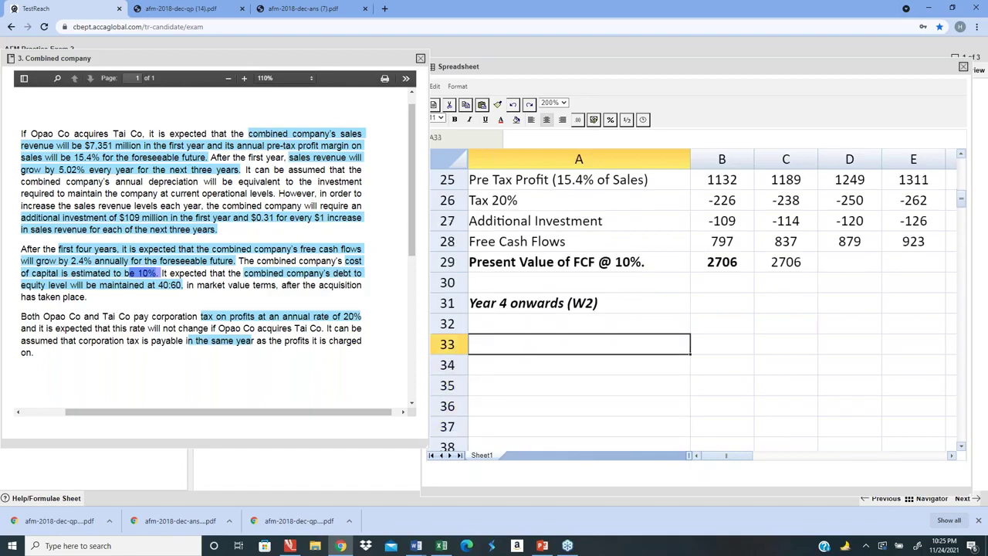
key(Down)
key(Down)
key(Down)
- Calculate the present value of the cash flows after year 4 in B31 with the formula =E28*1.024/(0.1-0.024)*1.1^-4
key(Up)
key(Up)
key(Up)
key(Up)
key(Up)
key(Right)
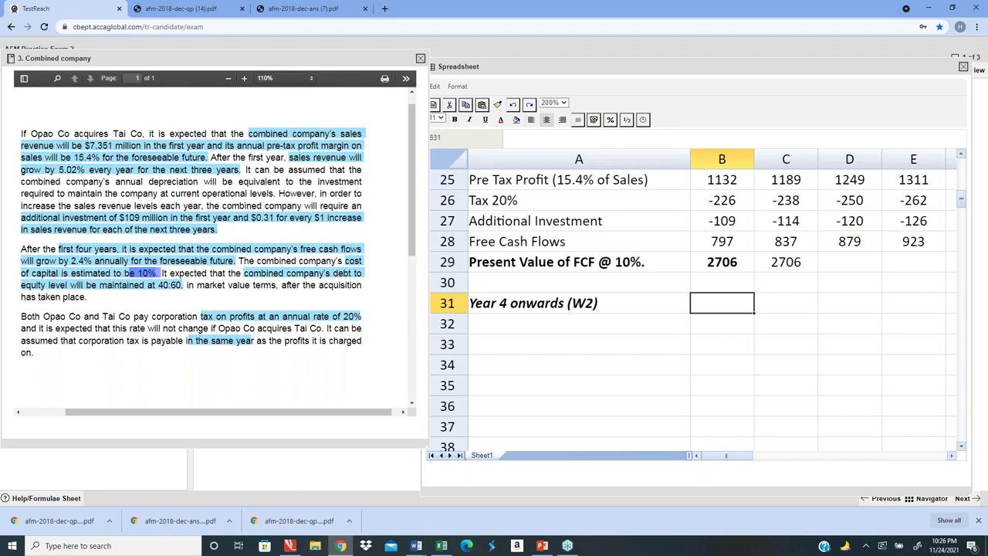
text(=)
key(Up)
key(Up)
key(Up)
key(Right)
key(Right)
key(Right)
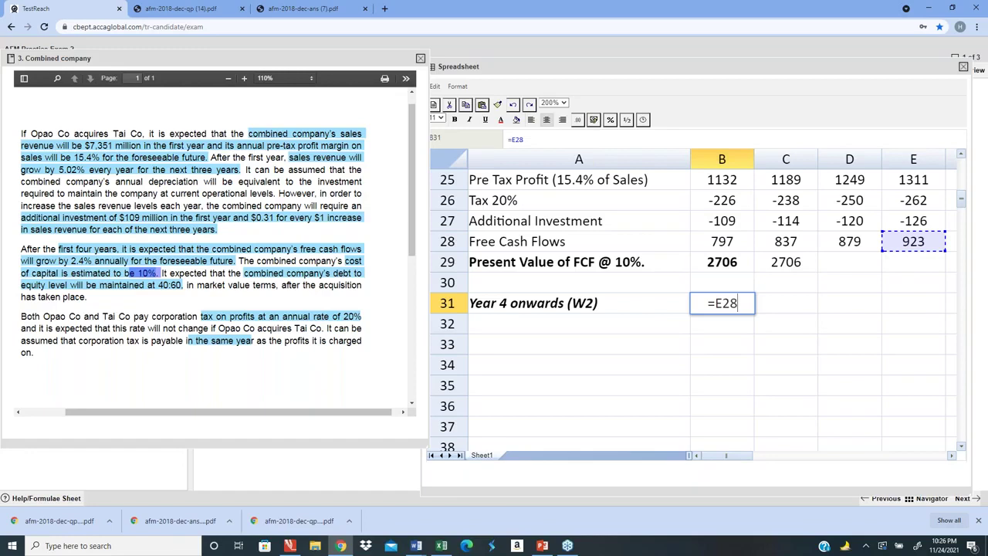
text(*)
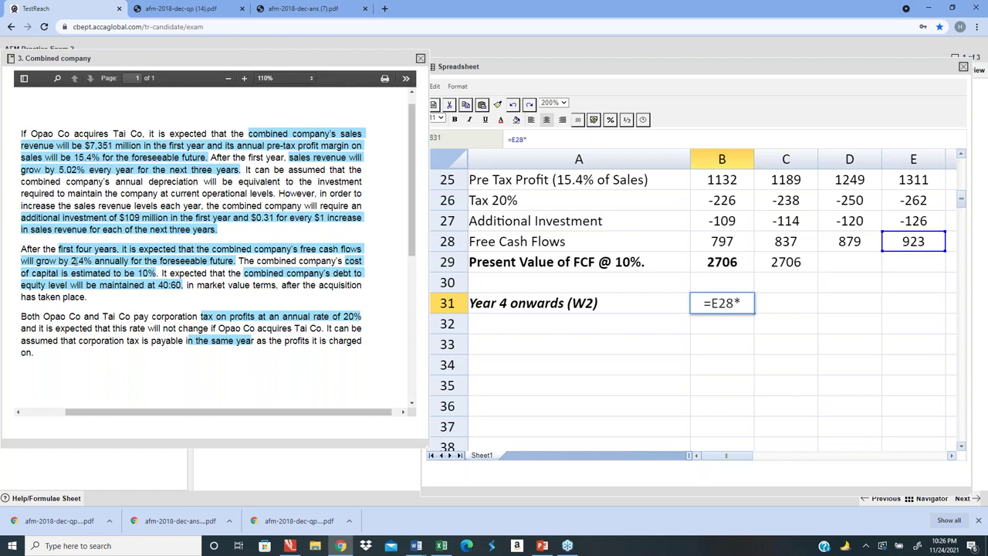
text(1.024)
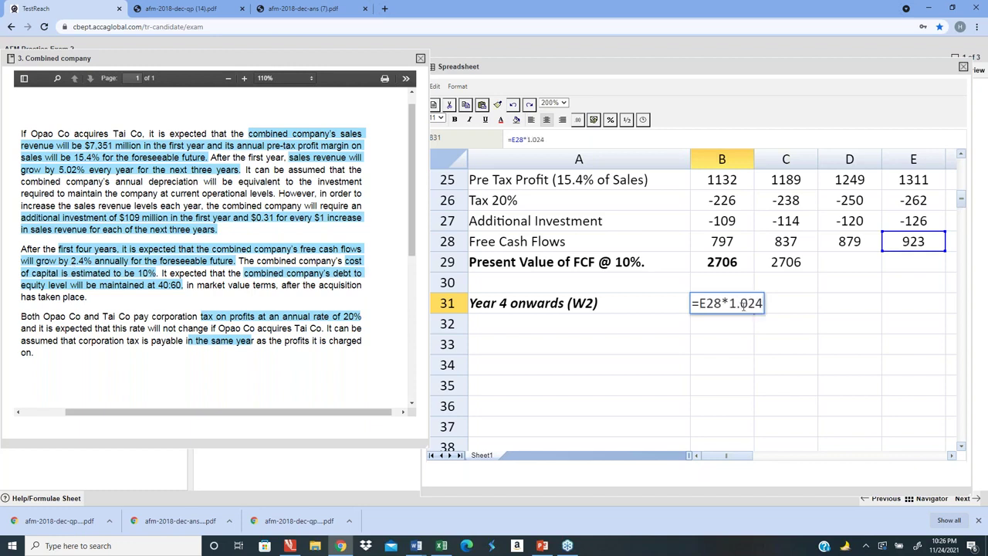
text(/)
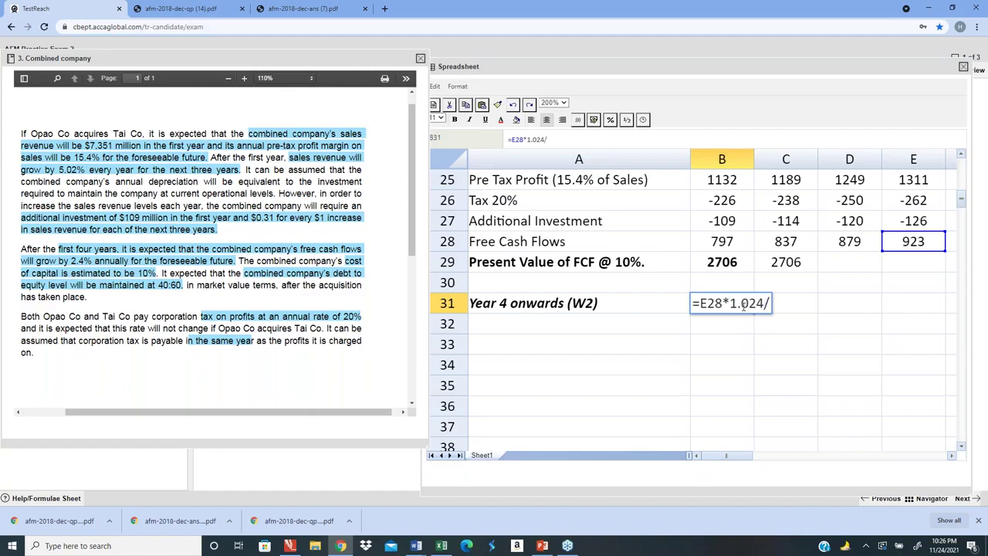
text(()
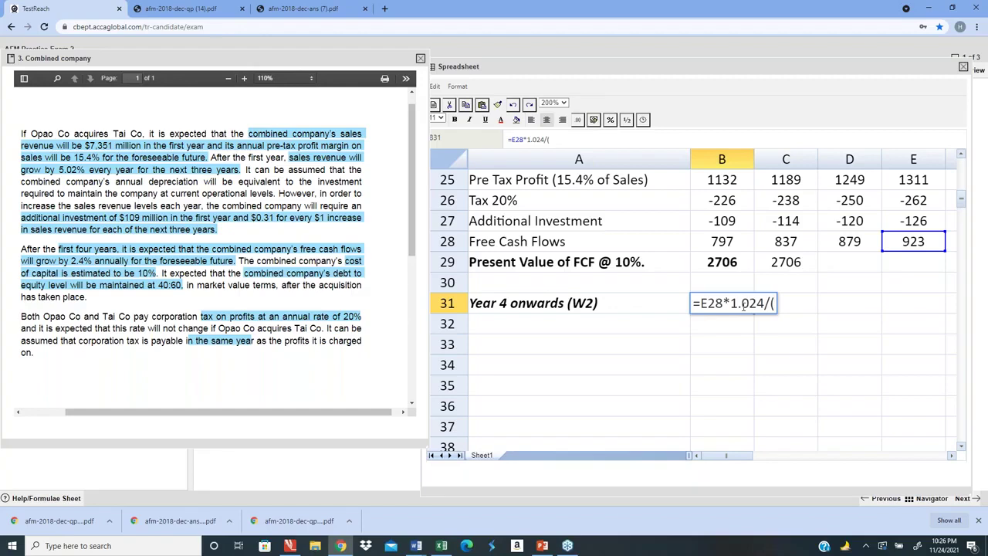
text(0.1)
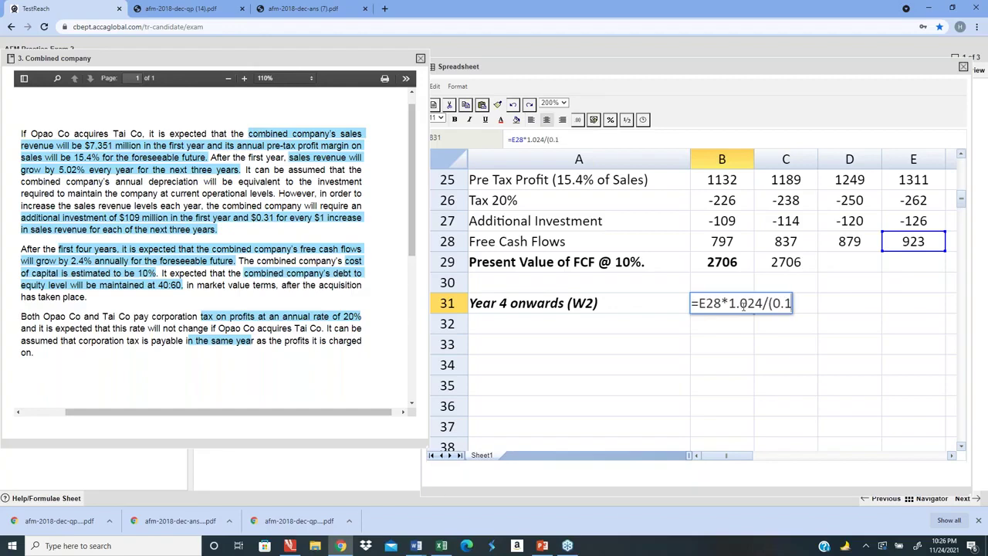
text(-)
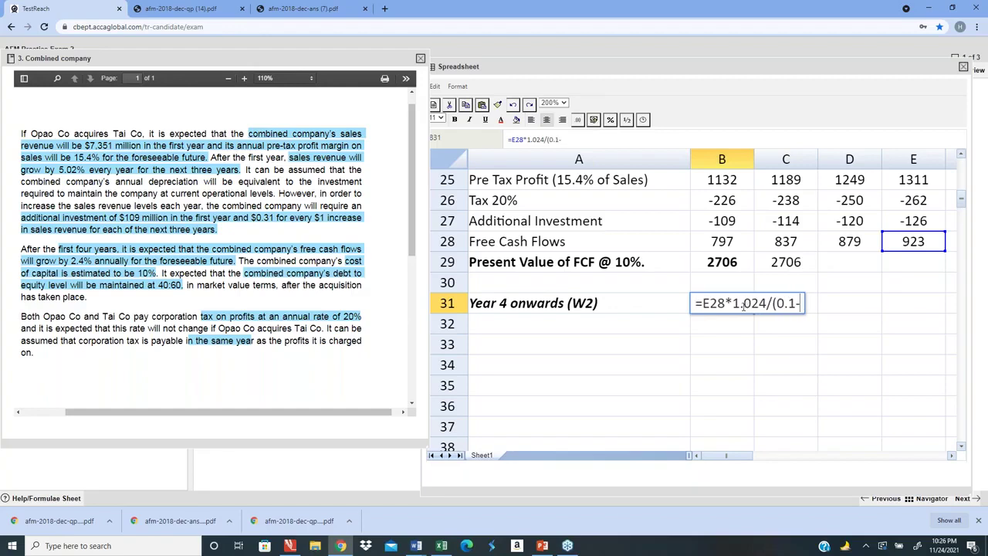
text(0.024))
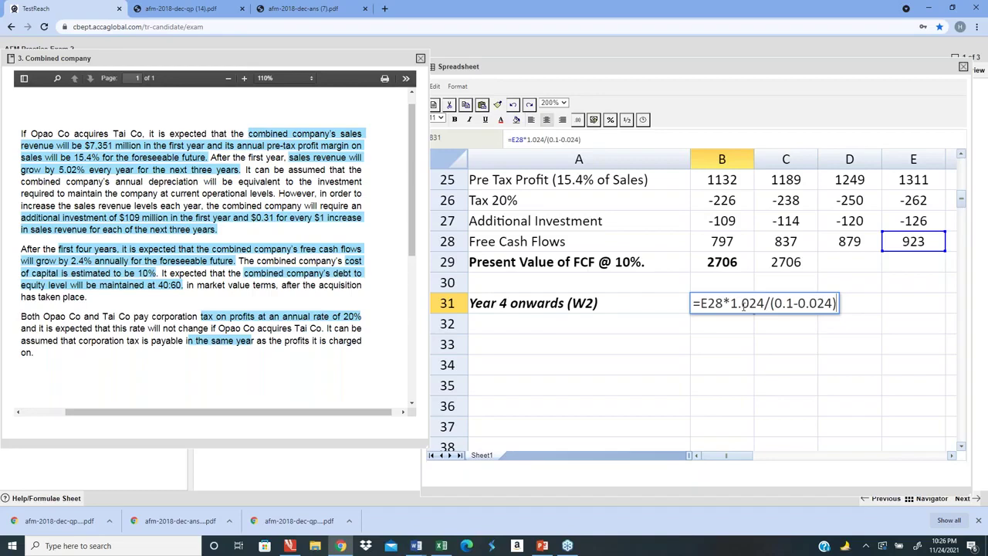
text(*)
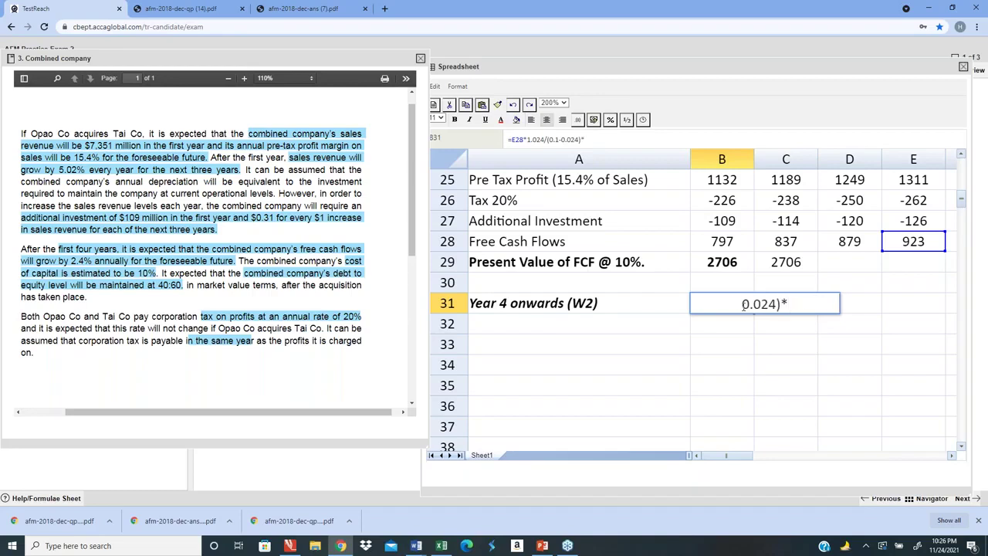
text(1.1)
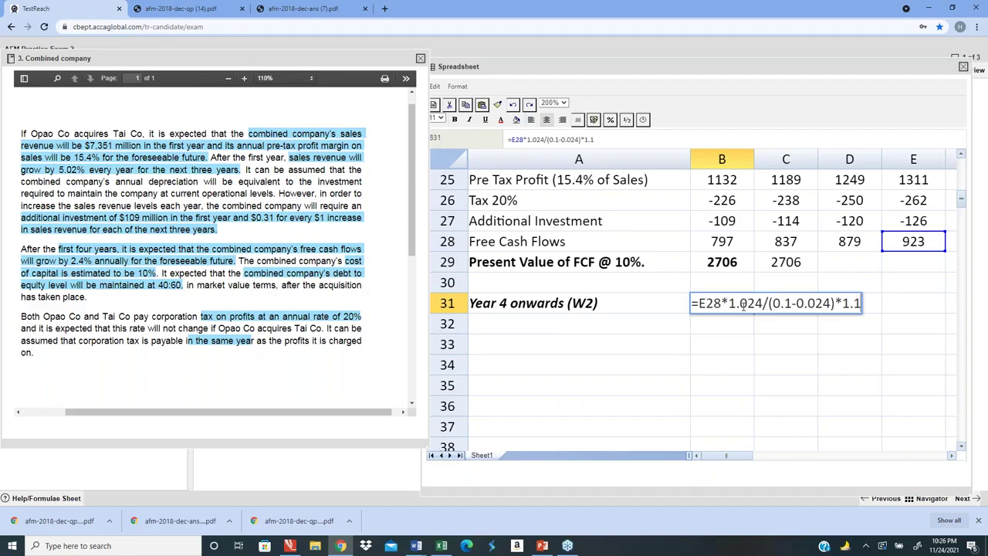
text(^)
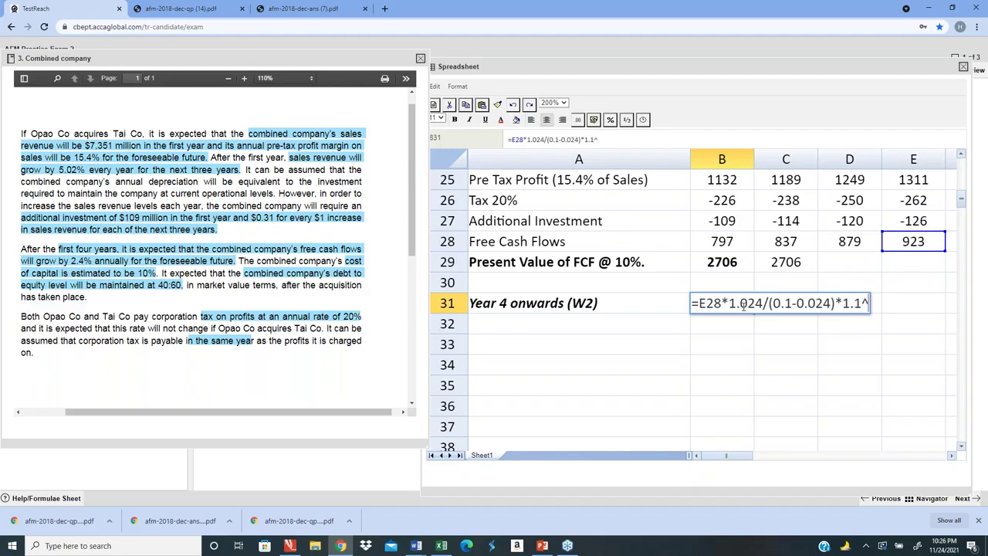
text(-4)
key(Return)
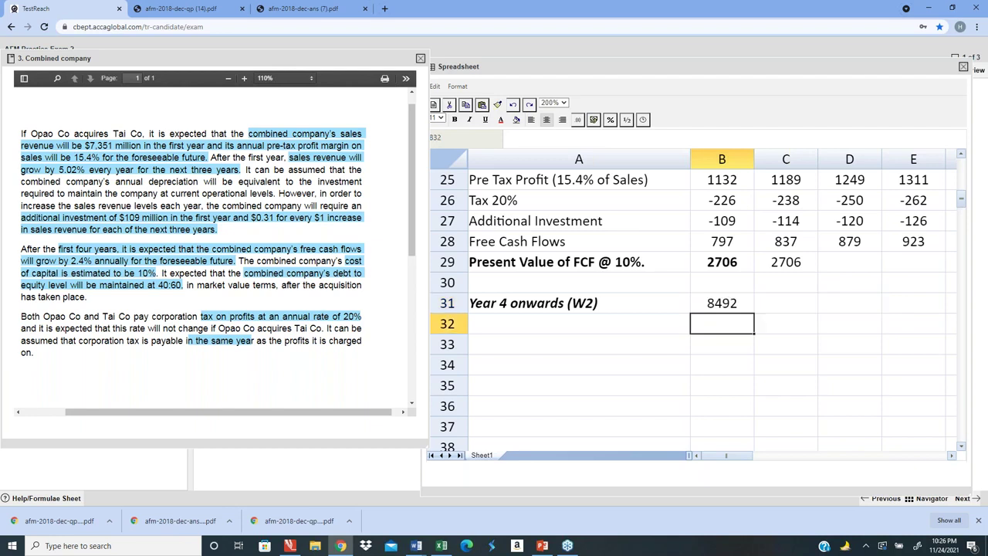
- Write the working 923*1.024/(0.1-0.024)*1.1^-4 as plain text in C31 beside the W2 value and left-align it
click(721, 302)
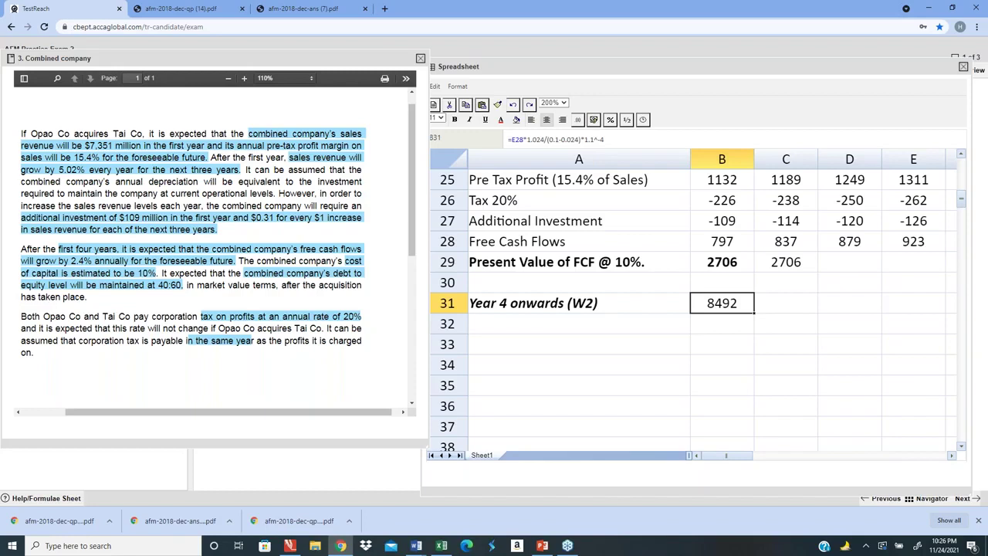
click(786, 302)
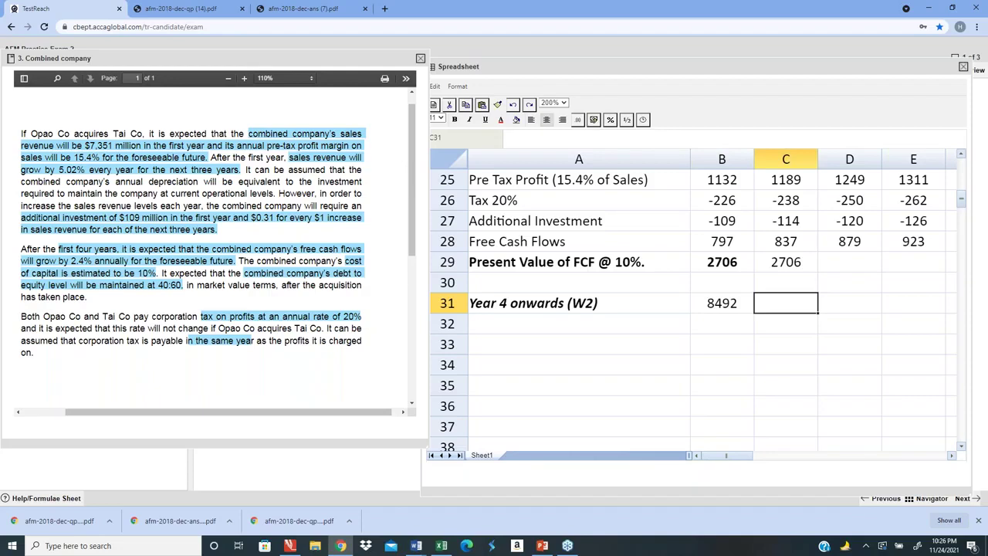
text(923)
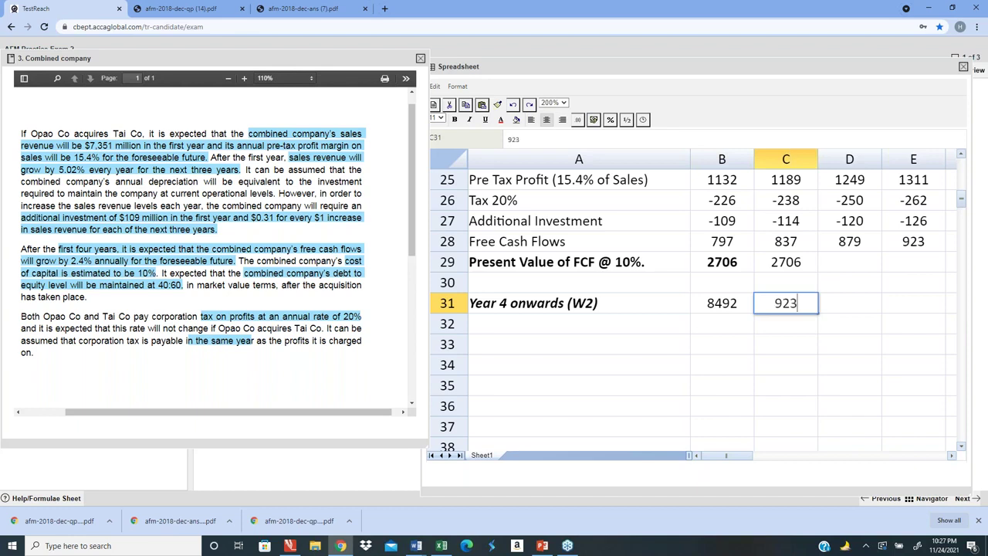
text(*1.024)
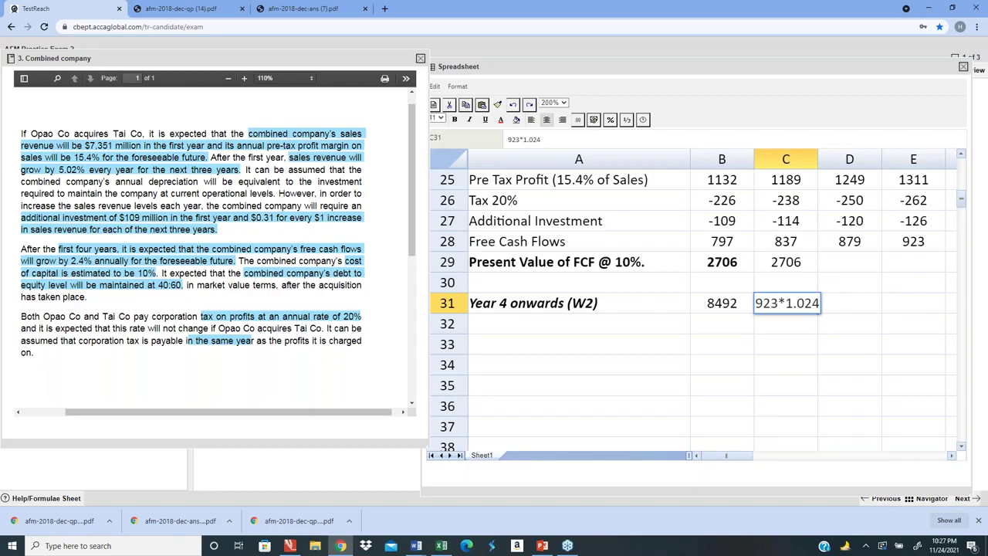
text(/)
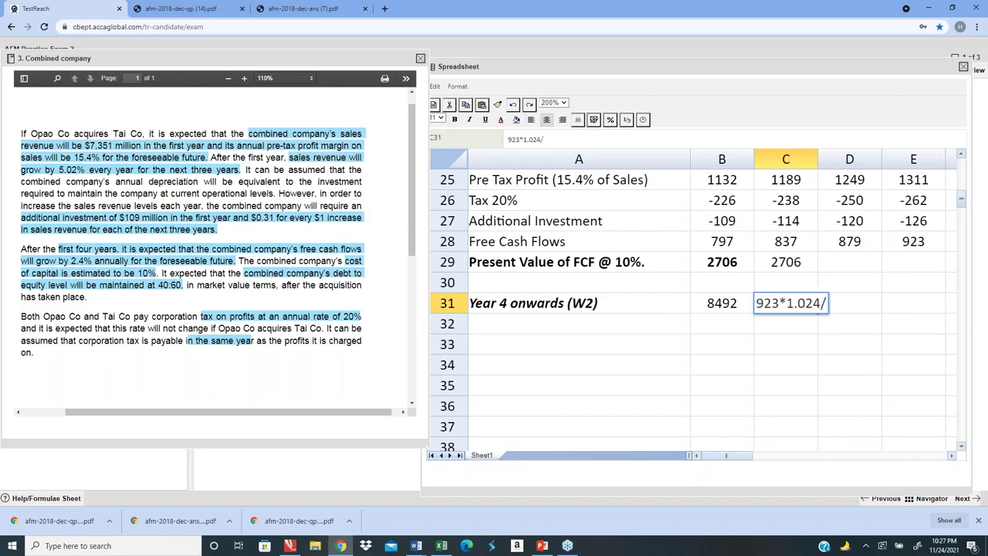
text((0.)
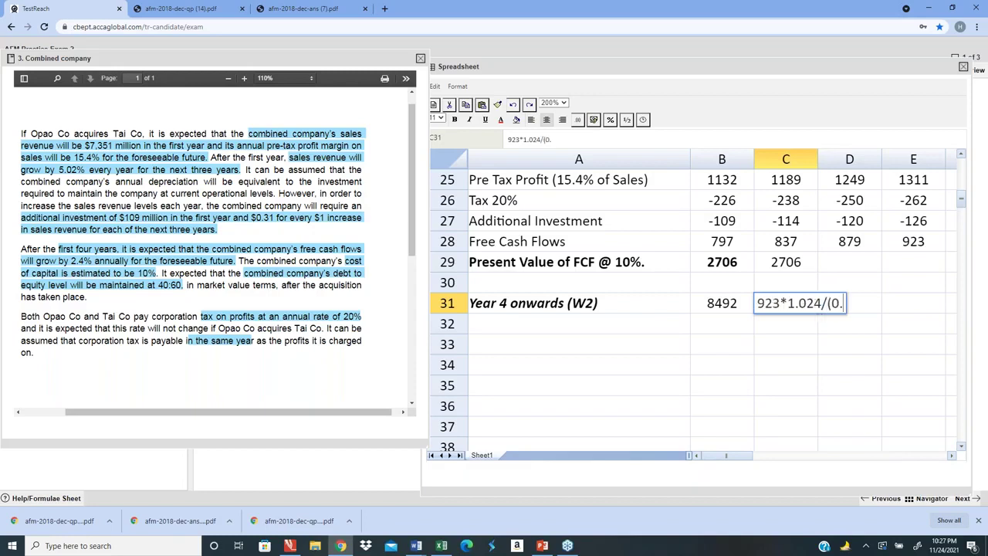
text(1-0.0)
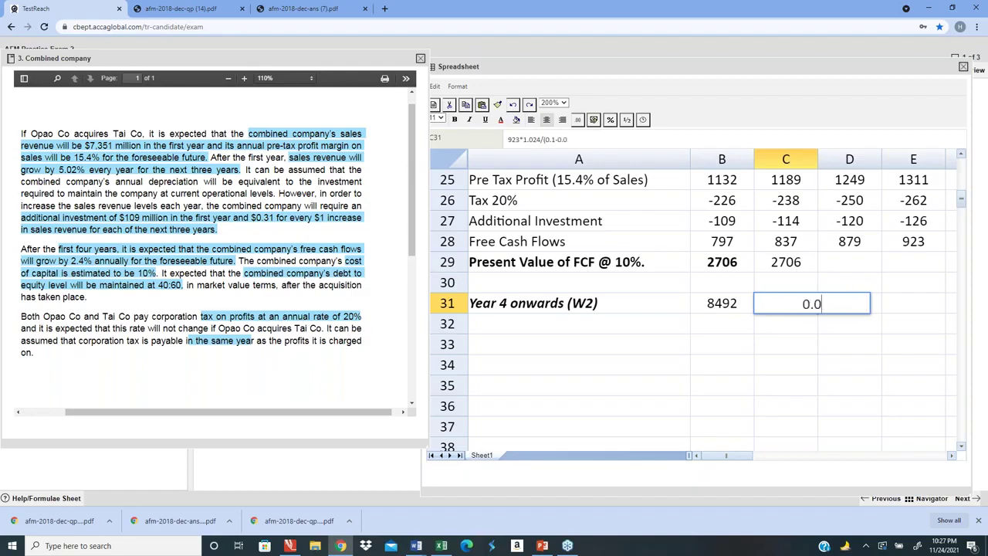
text(24))
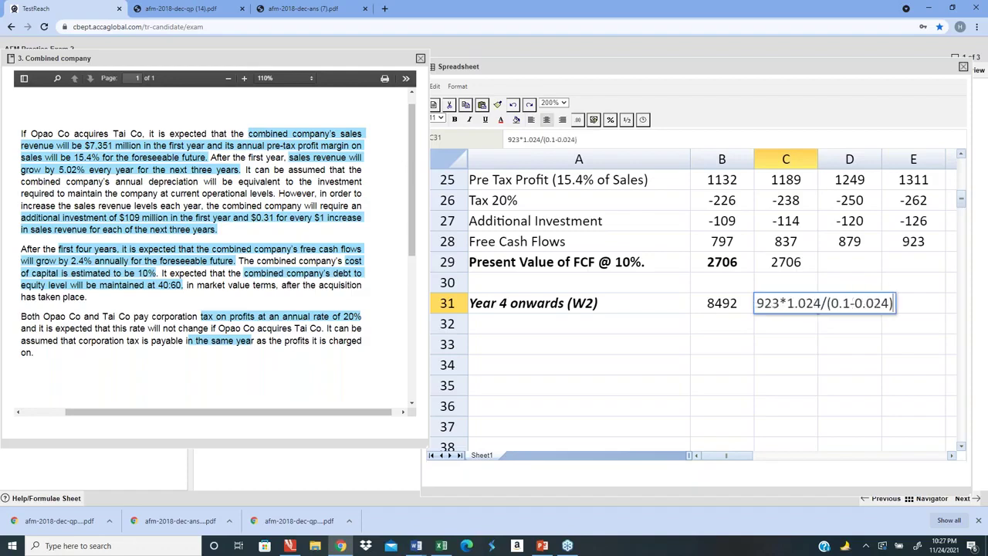
text(*1)
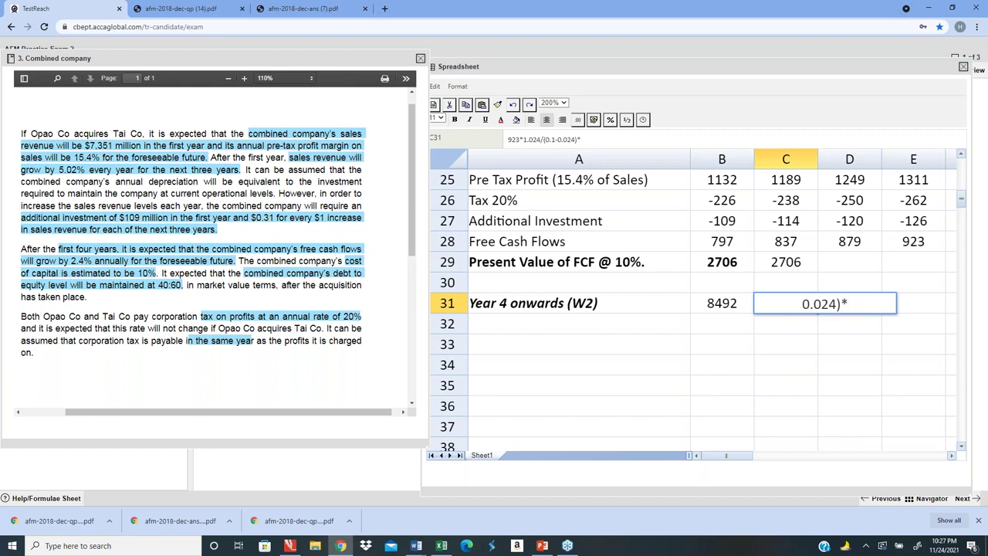
text(.1)
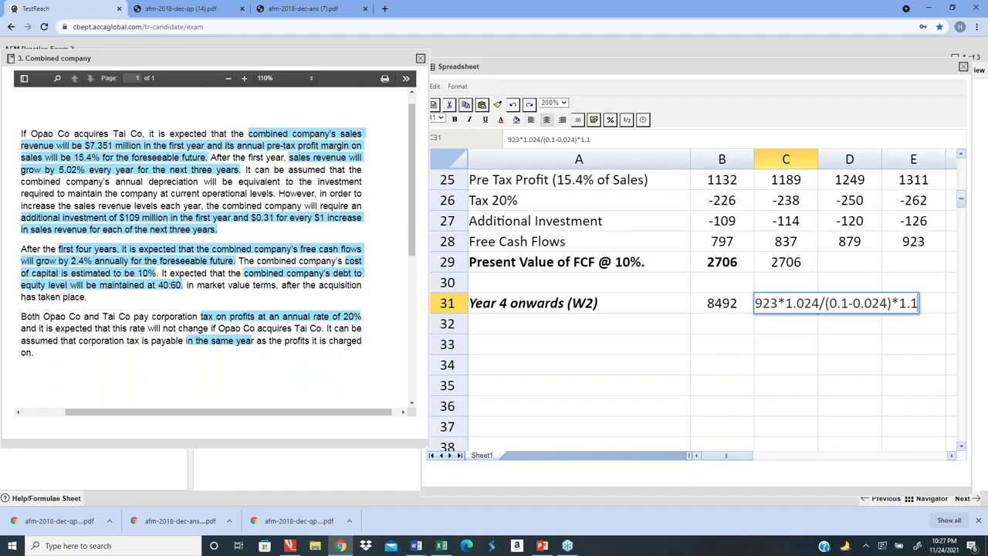
text(^-4)
key(Return)
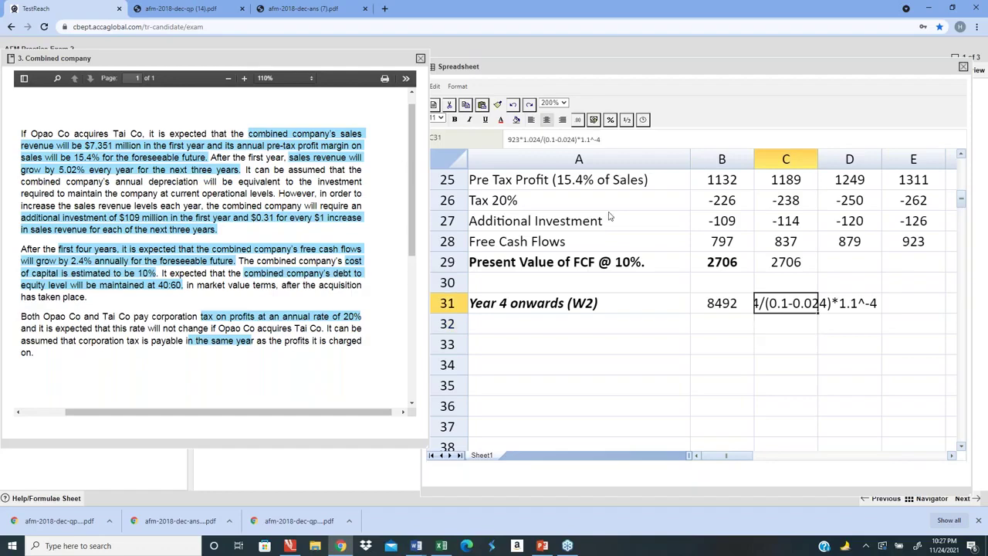
click(531, 121)
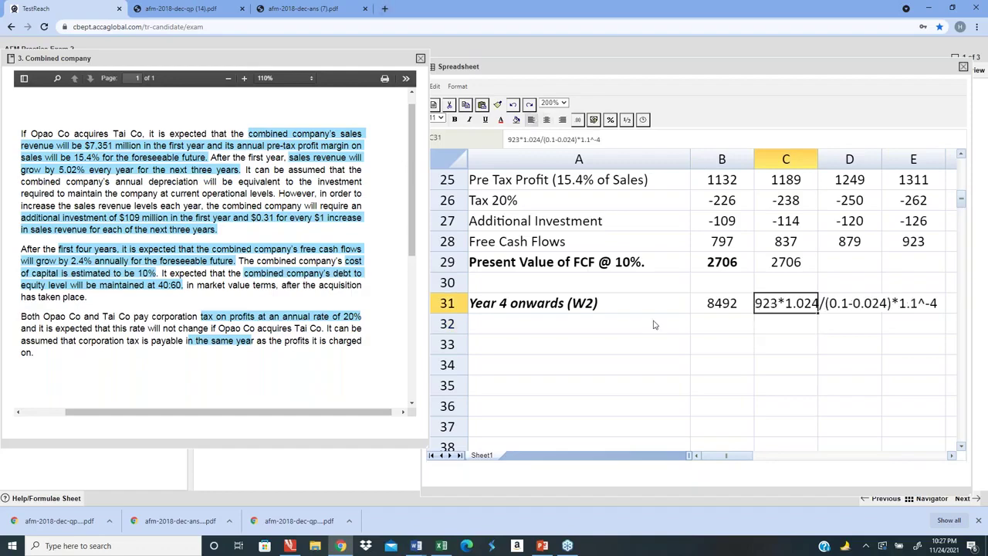
- Replace the E28 reference with 923 in B31, making the W2 formula =923*1.024/(0.1-0.024)*1.1^-4
click(724, 306)
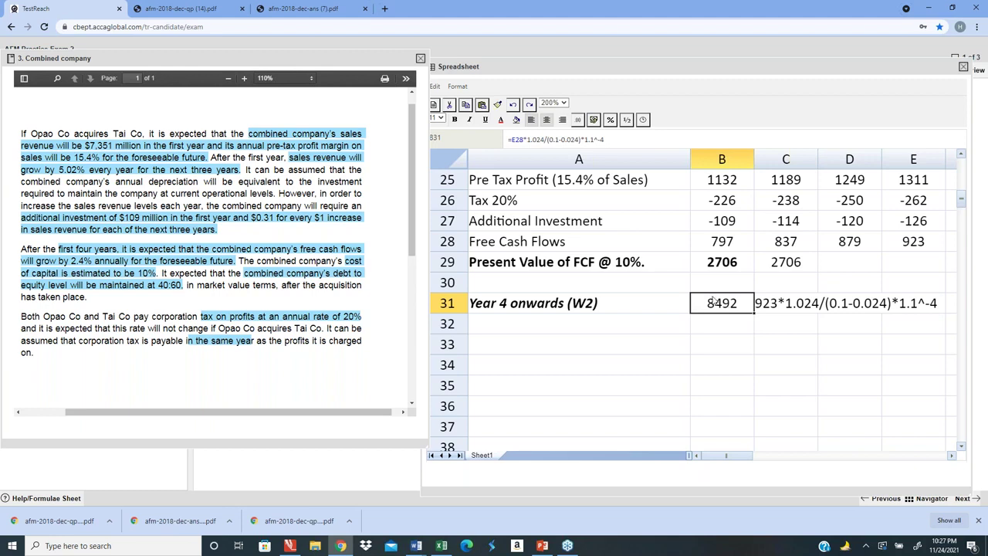
click(523, 140)
key(BackSpace)
key(BackSpace)
key(BackSpace)
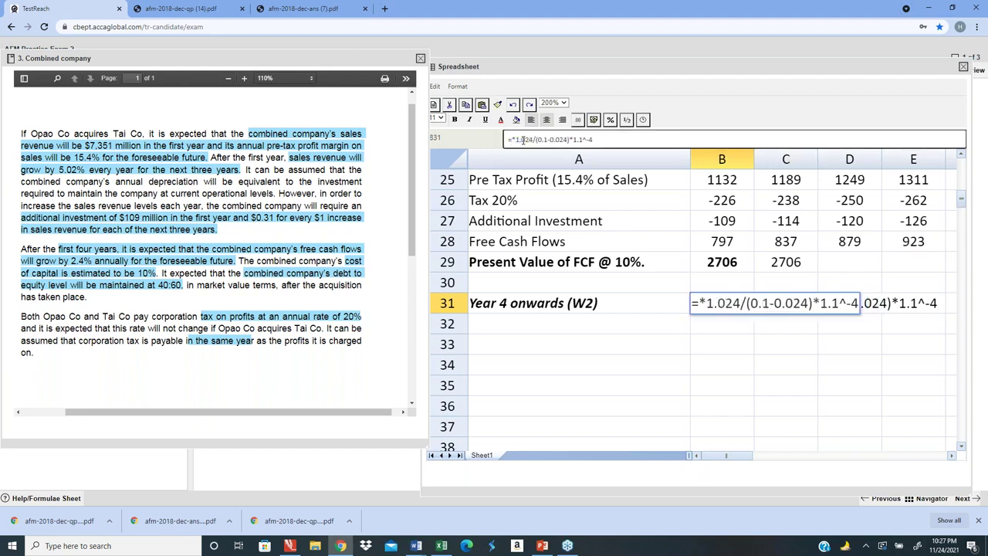
text(923)
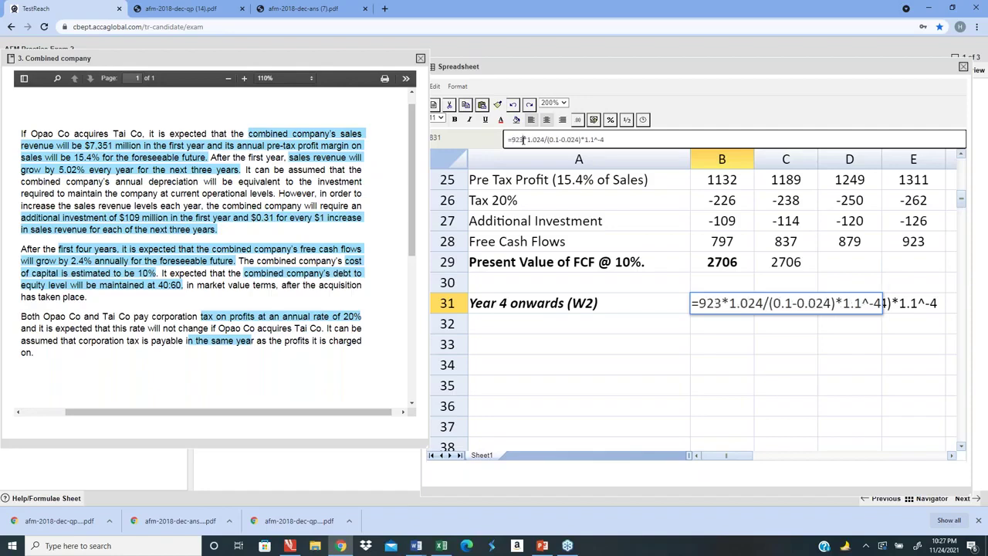
key(Return)
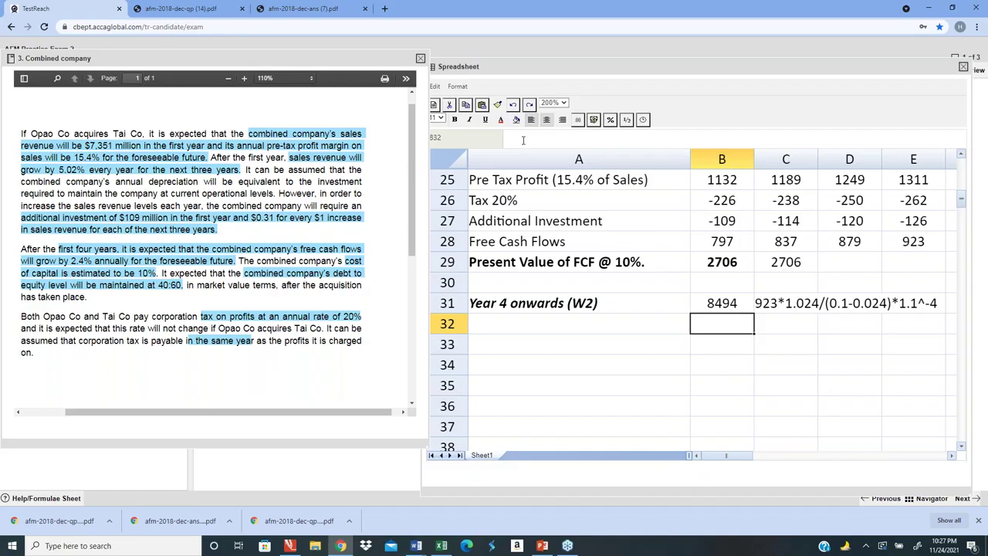
key(Up)
key(Right)
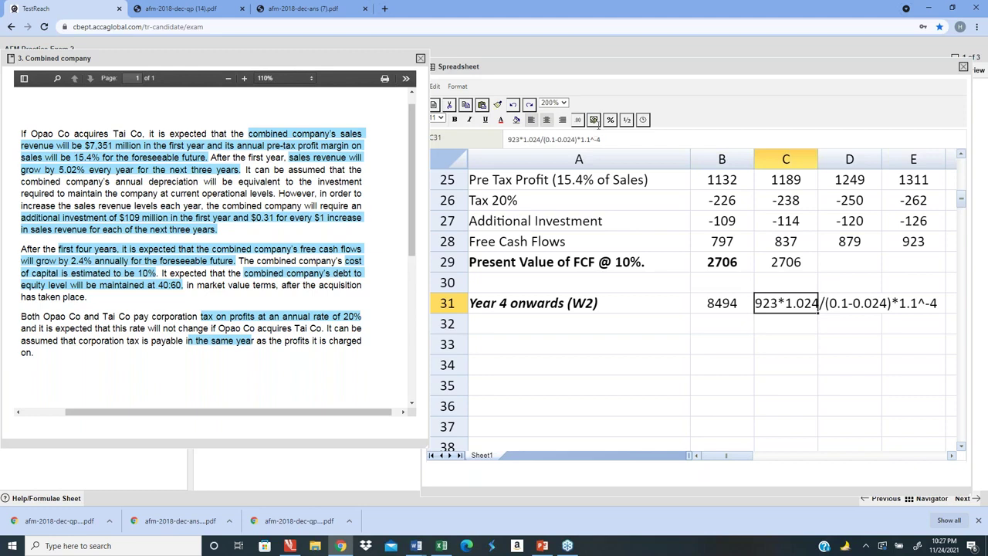
- Look up the four-year discount factor at 10% in the formulae sheet's present value table
click(42, 498)
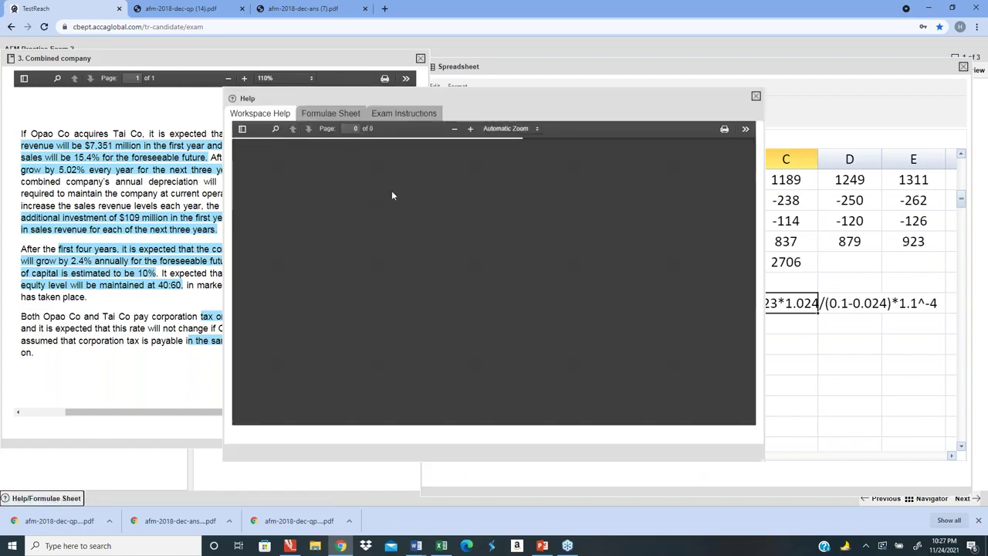
scroll(469, 225, down, 10)
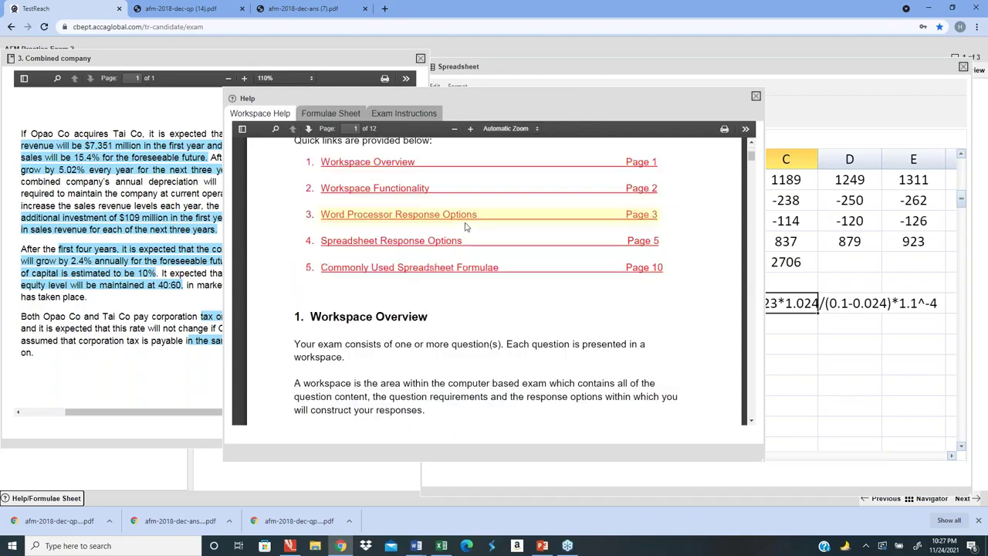
click(326, 115)
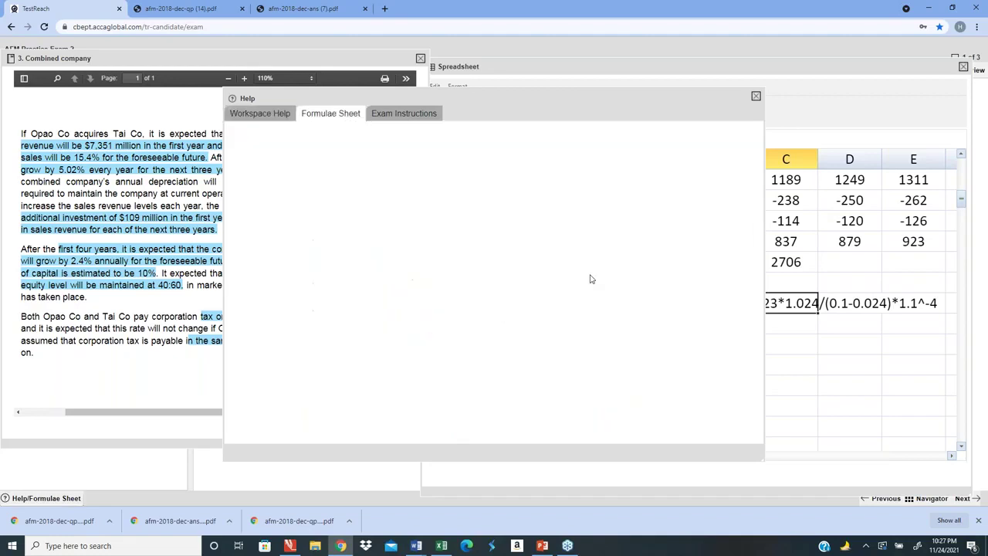
scroll(409, 255, down, 15)
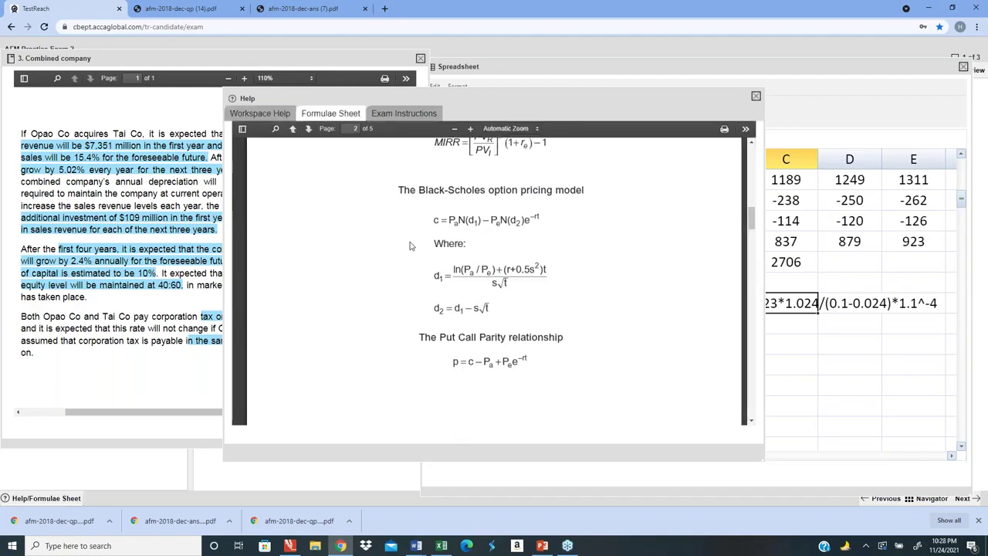
scroll(415, 241, up, 10)
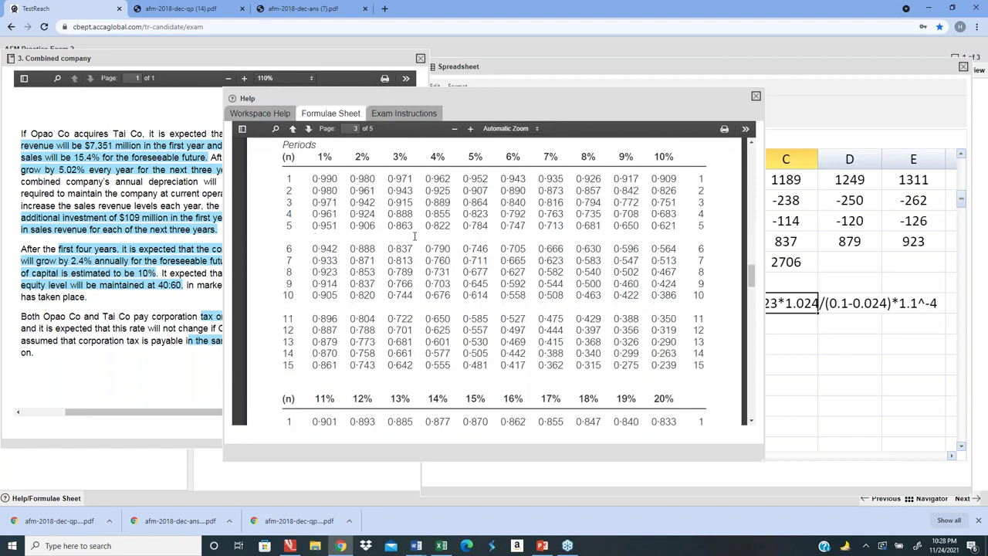
scroll(330, 261, down, 2)
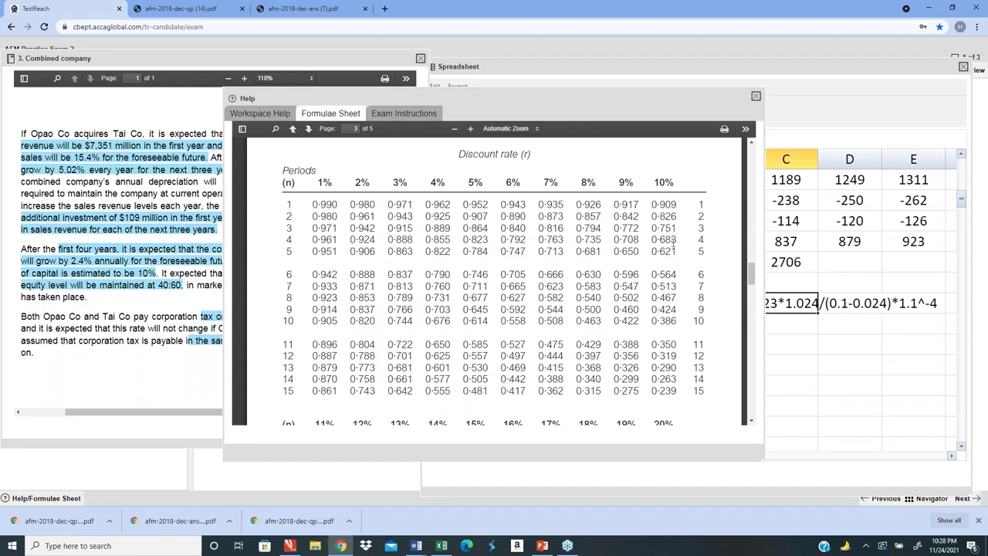
drag(653, 239, 711, 141)
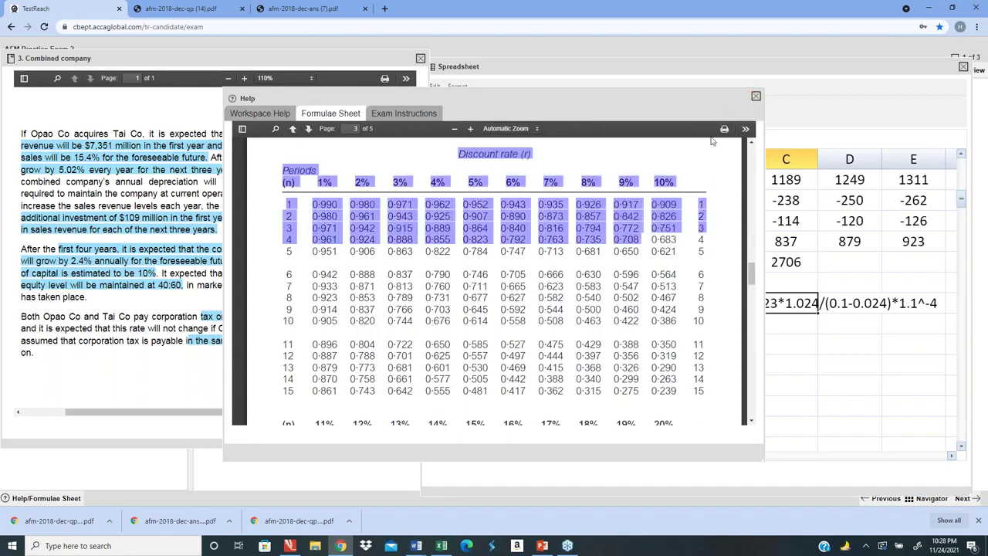
click(756, 96)
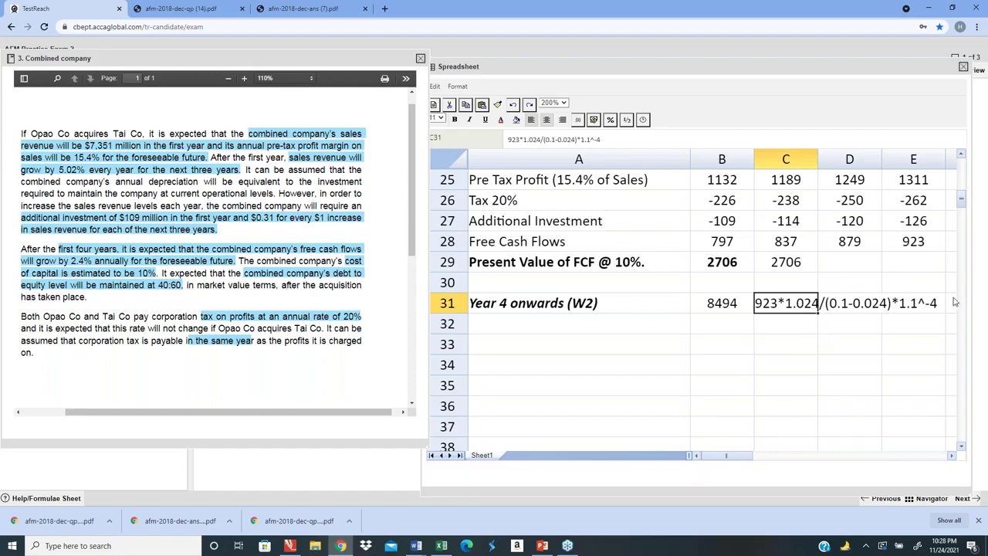
- Try to copy the W1 link formula from B18 into the W2 and synergy cells B19:C20
key(Left)
key(Left)
key(Right)
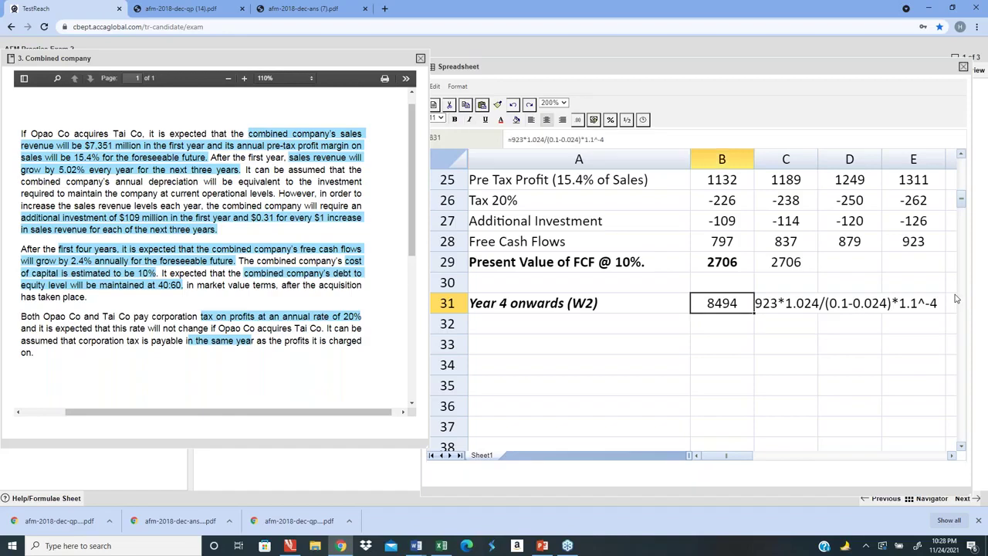
key(Up)
key(Up)
key(Up)
key(Up)
key(Up)
key(Up)
key(Up)
key(Up)
key(Up)
key(Up)
key(Up)
key(Up)
key(Up)
key(Up)
key(Up)
key(Up)
key(Up)
key(Up)
key(Up)
key(Up)
key(Up)
key(Up)
key(Up)
key(Up)
key(Down)
key(Down)
key(Down)
key(Down)
key(Down)
key(Down)
key(Down)
key(Down)
key(Down)
key(Down)
key(Down)
key(Down)
key(Down)
key(Down)
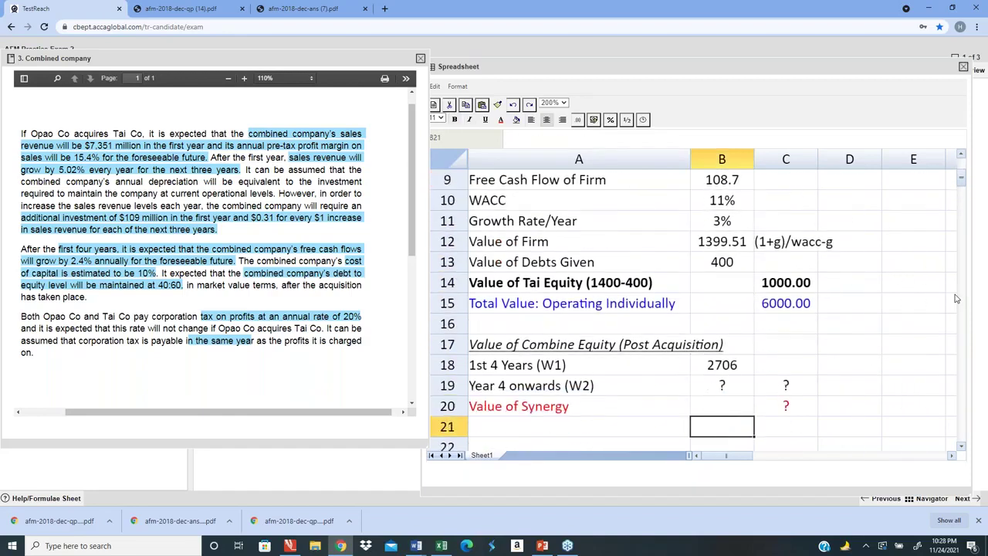
key(Up)
key(Up)
key(Up)
key(Down)
key(Down)
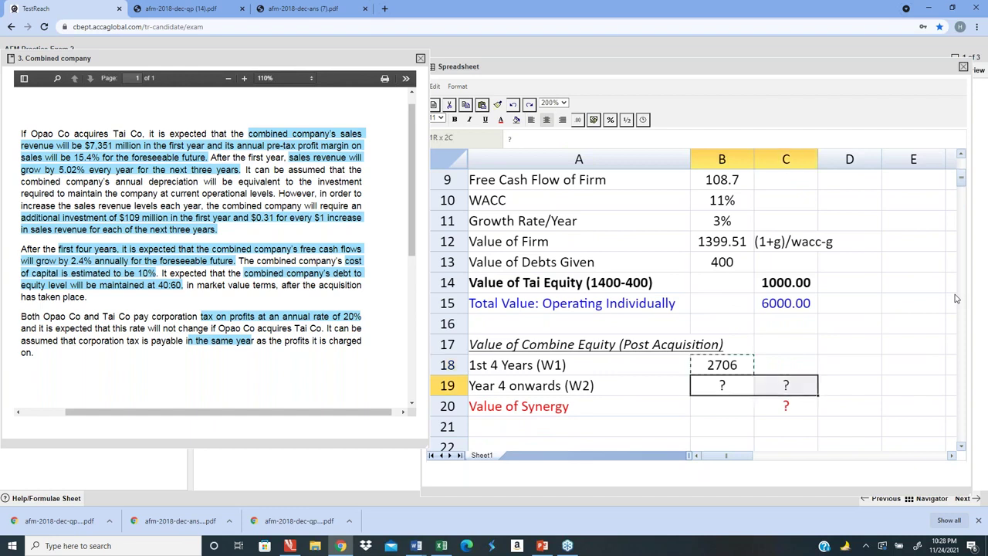
key(Up)
key(Up)
key(Down)
key(shift+Right)
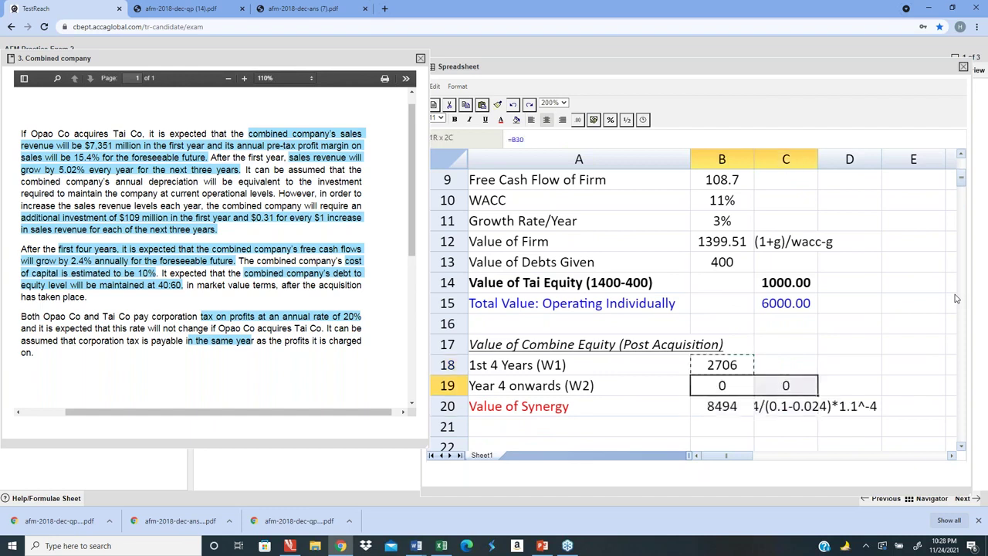
- Clear B19:C20 and link the Year 4 onwards value in B19 to its working with =B31
key(shift+Down)
key(Delete)
key(Down)
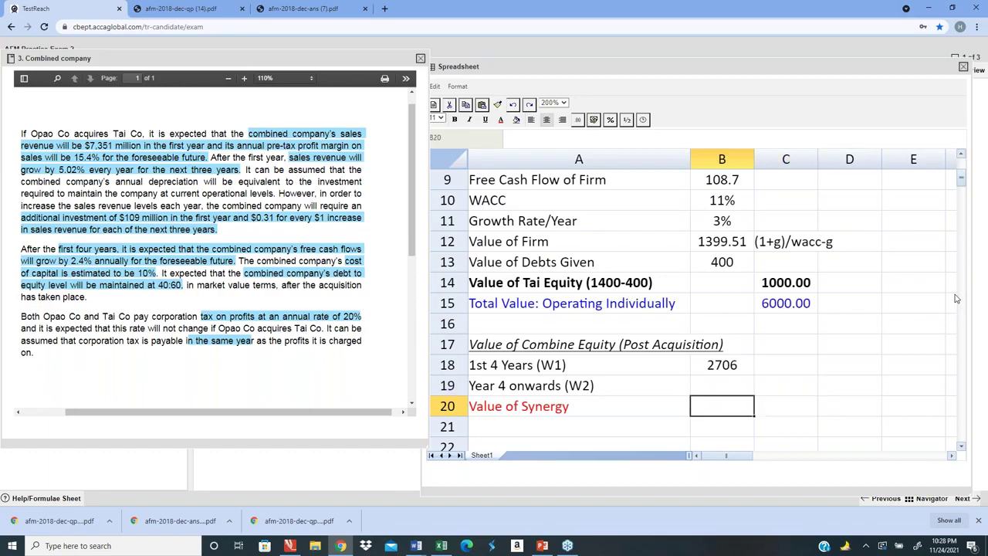
key(Up)
text(=)
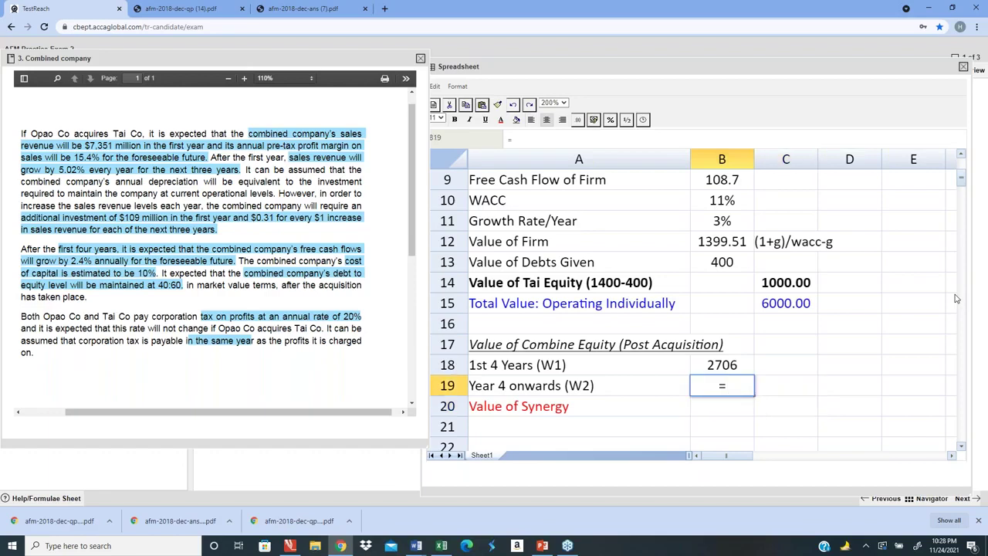
text(b31)
key(Return)
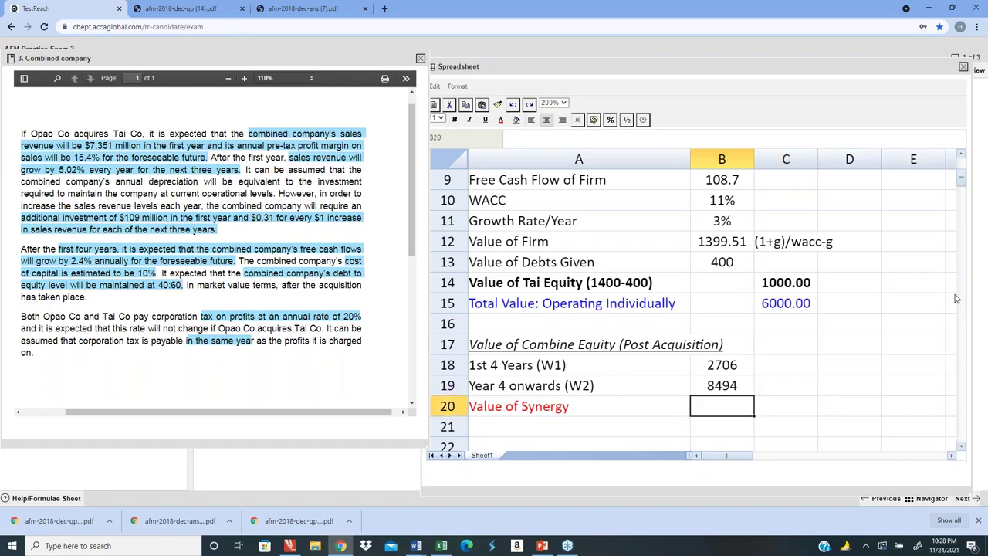
- Total the combined company's two present values in C19 with =SUM(B18:B19) and colour the figure blue
key(Down)
key(Down)
key(Up)
key(Up)
key(Up)
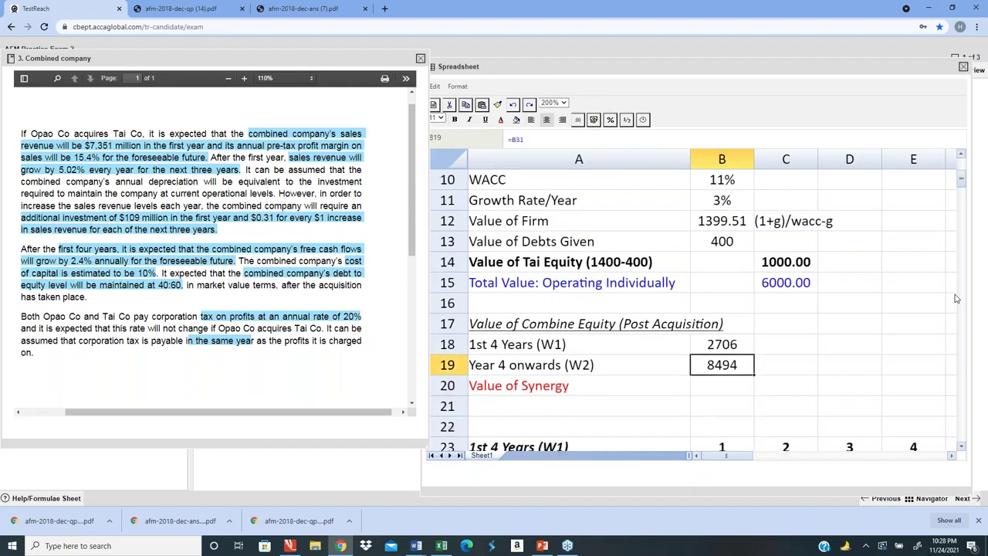
key(Right)
text(=sum9)
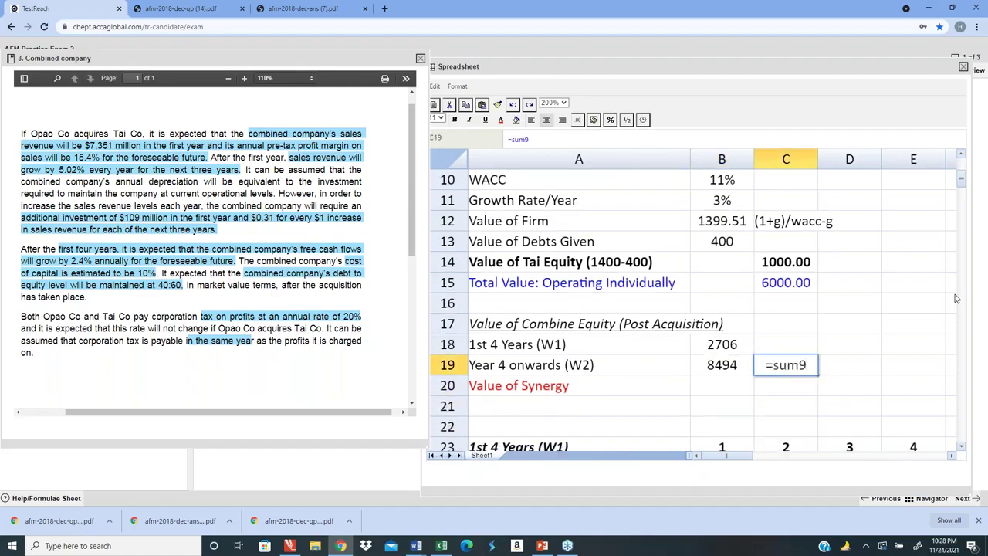
key(BackSpace)
text(()
key(Left)
key(shift+Up)
key(shift+Return)
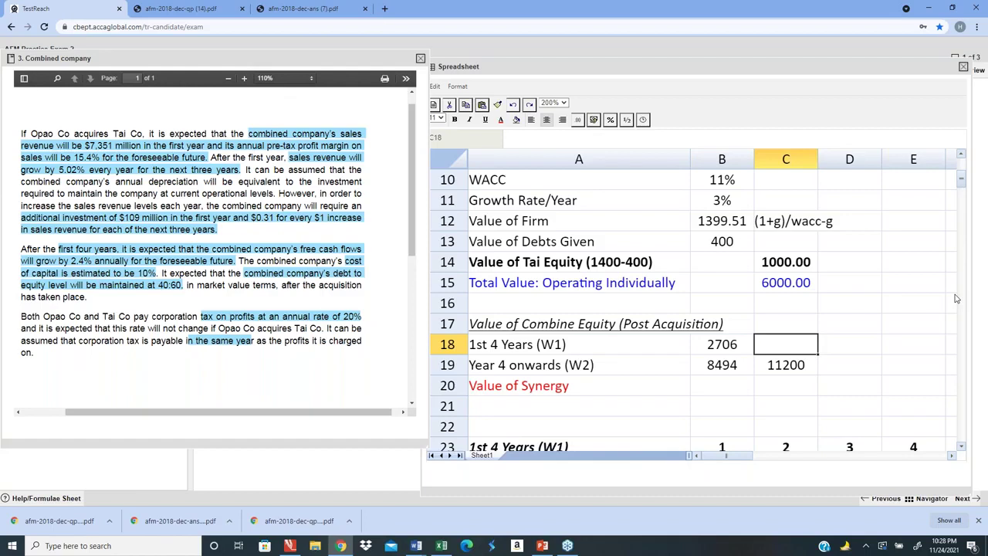
key(Down)
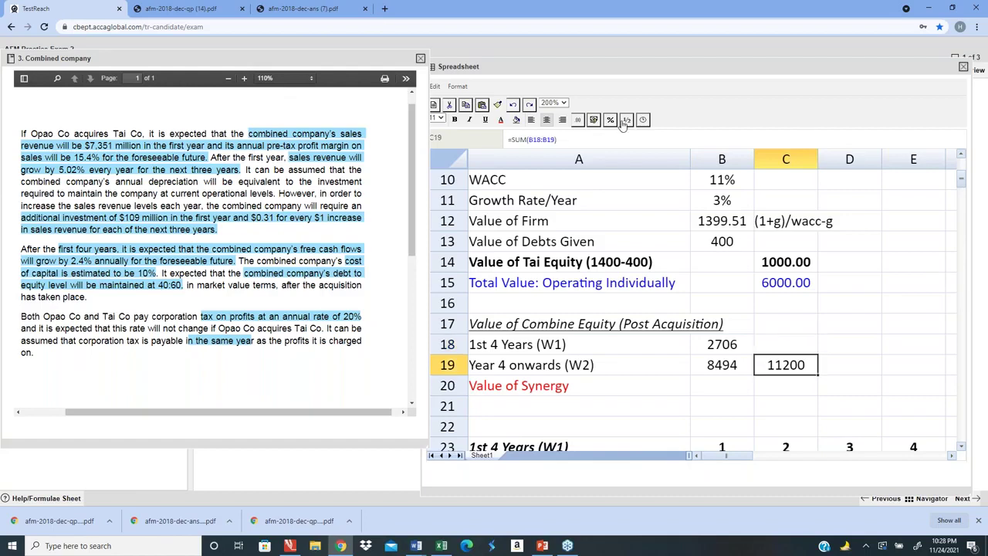
click(502, 124)
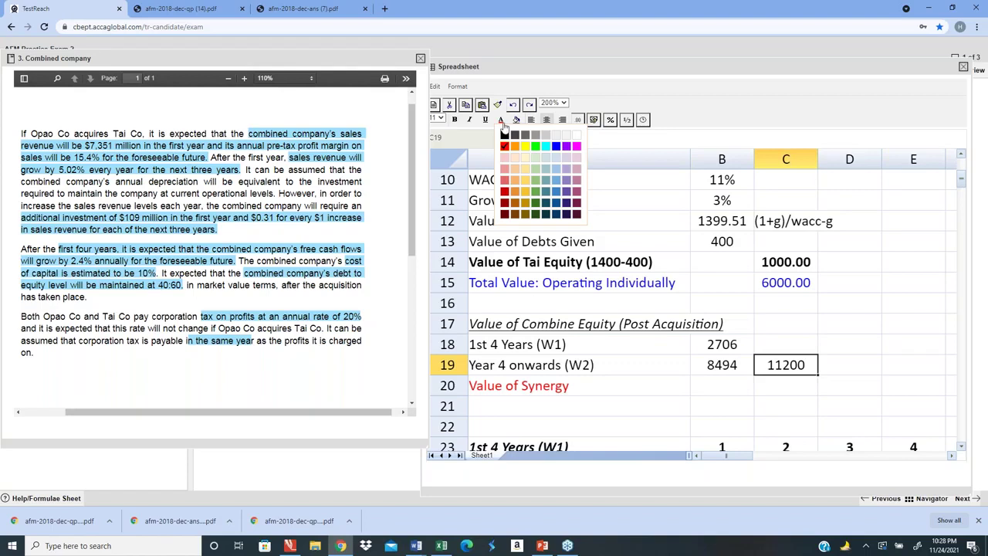
click(556, 145)
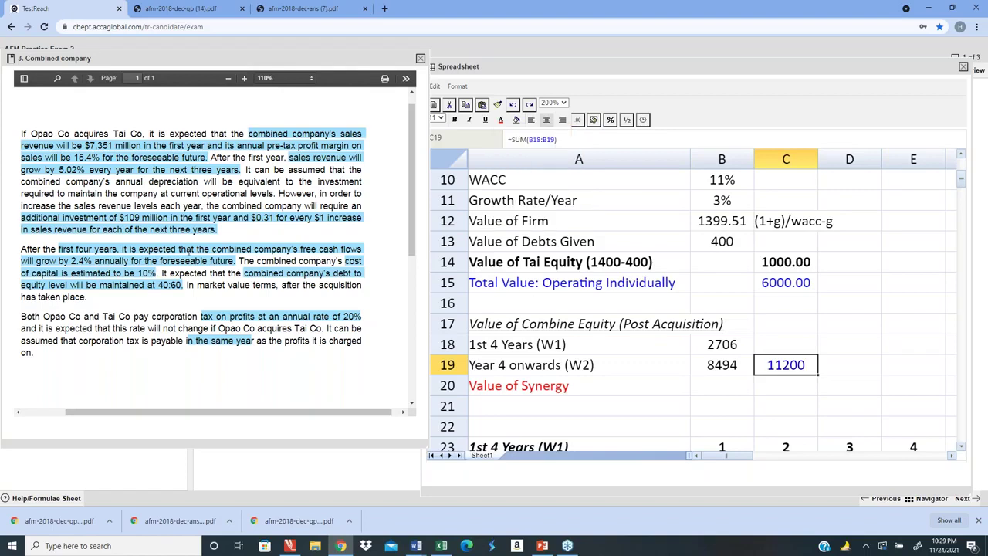
- Calculate the value of synergy in C20 with =C19-C15 and colour the figure red
click(770, 395)
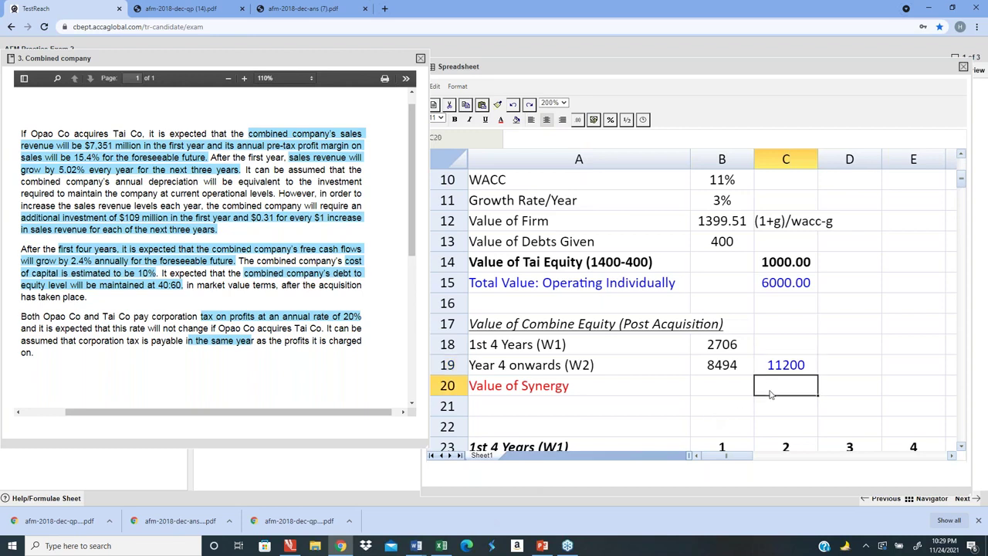
text(=C19-)
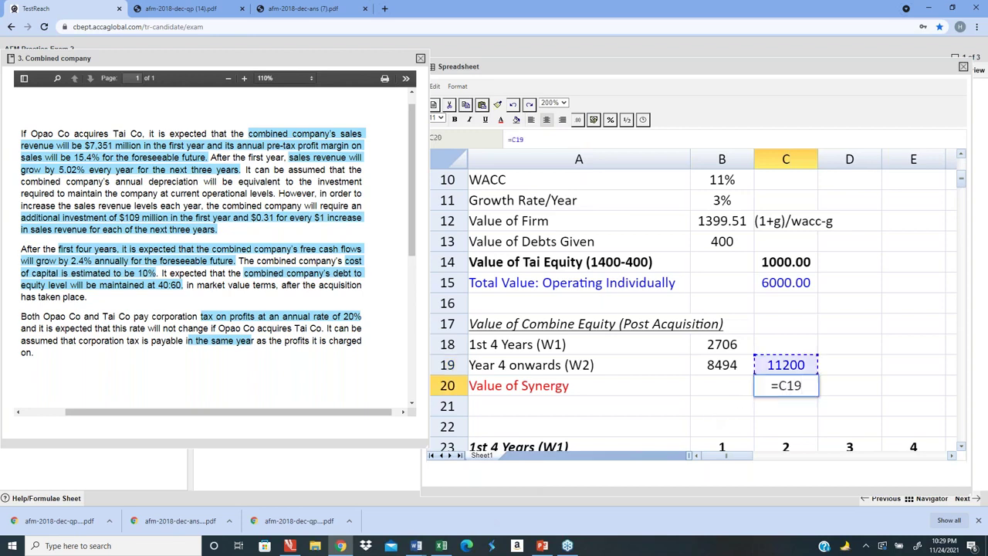
key(Up)
key(Up)
key(Up)
key(Up)
key(Up)
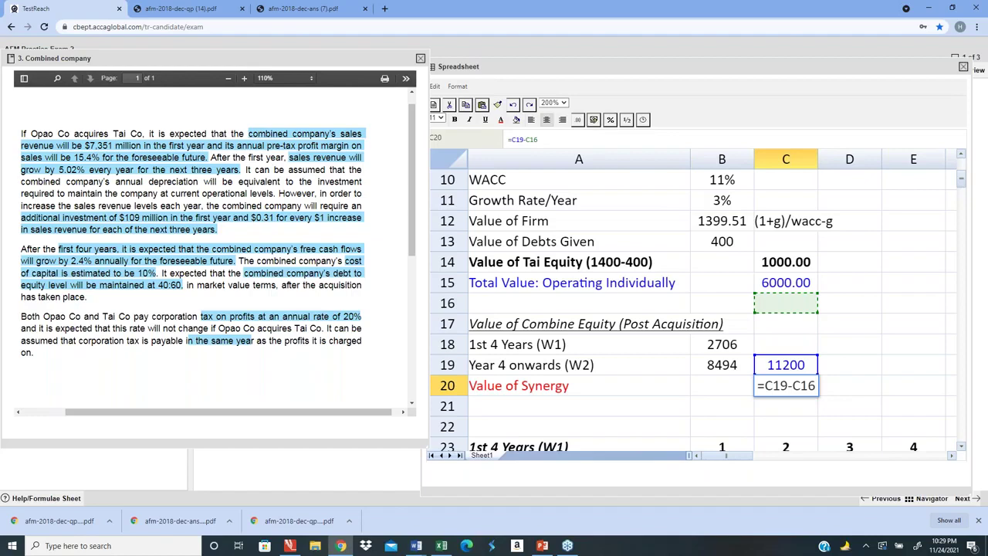
key(Return)
key(Up)
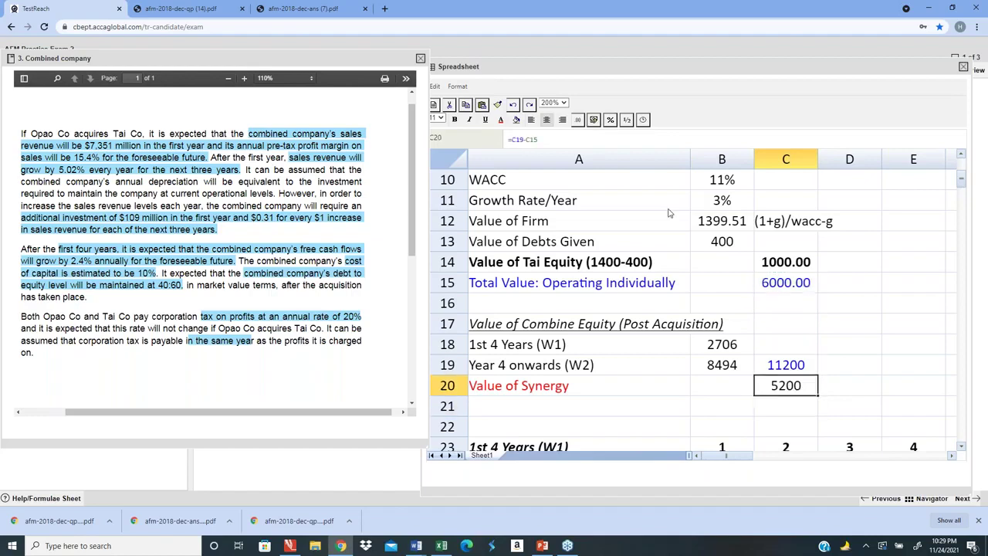
click(501, 121)
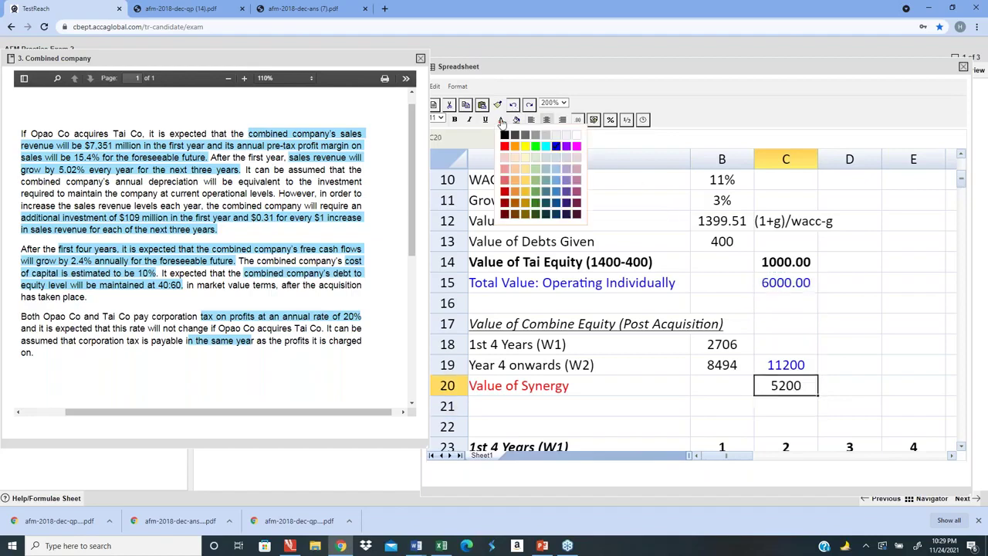
click(504, 146)
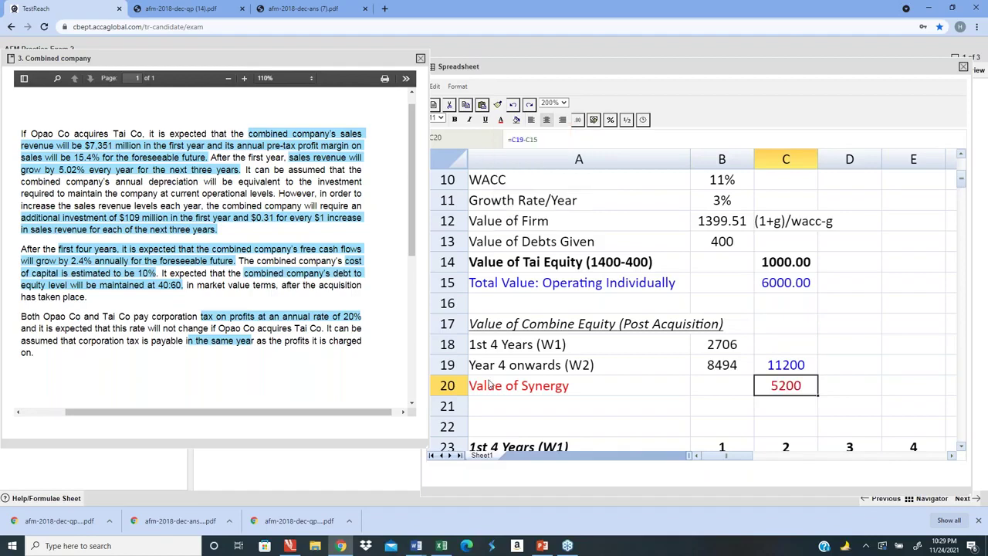
- Clear the Value of Synergy label and its figure from A20:C20
click(486, 406)
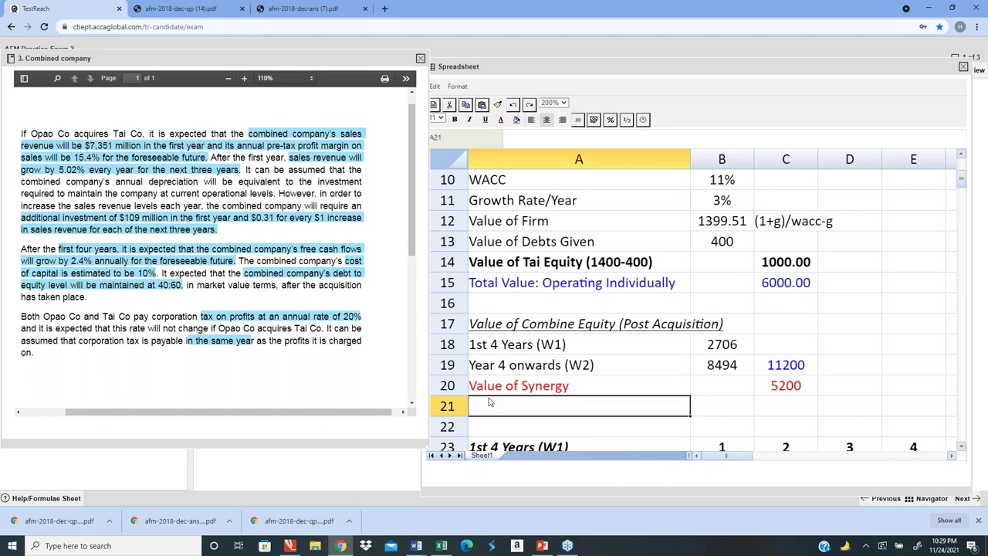
key(Down)
key(Down)
key(Down)
key(Down)
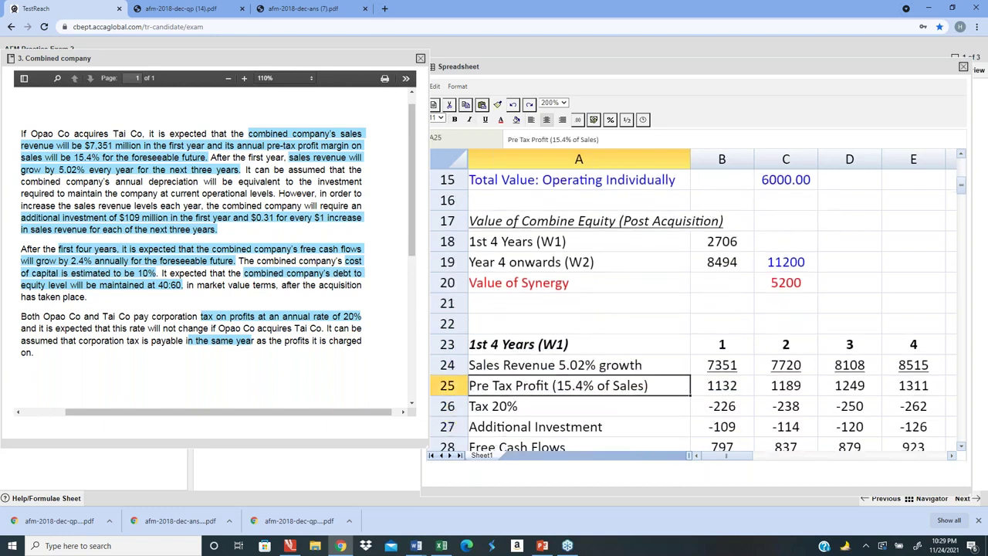
key(Up)
key(Up)
key(Up)
key(Up)
key(Up)
key(shift+Right)
key(shift+Right)
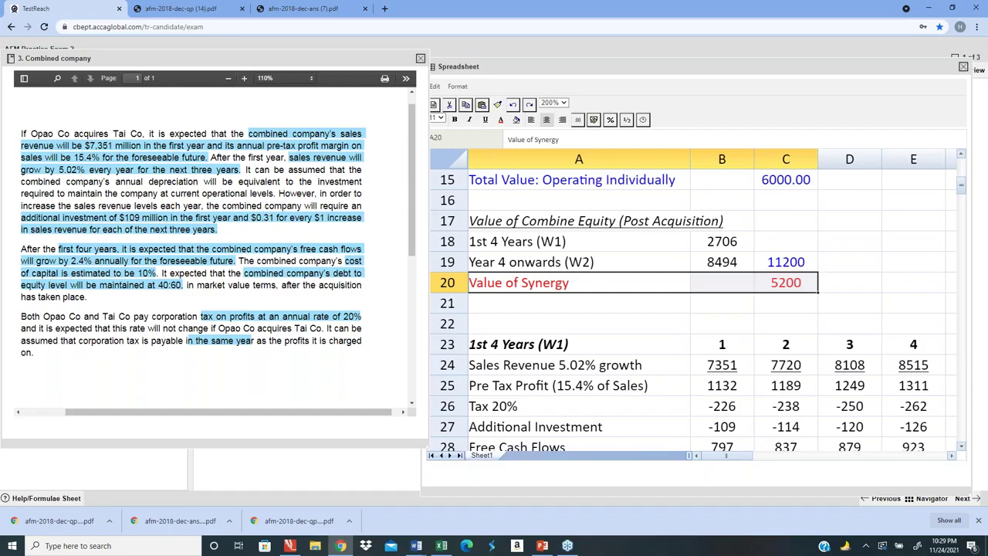
key(Delete)
key(Up)
key(Up)
key(Up)
key(Up)
key(Up)
key(Up)
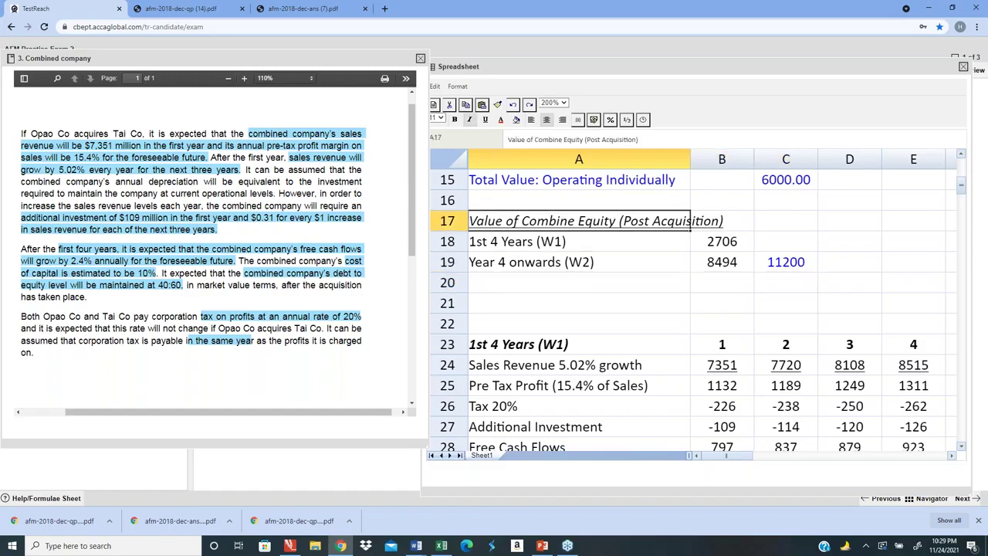
- Clear the total formula from cell C19 beside the Year 4 onwards (W2) value
key(Down)
key(Down)
key(Down)
key(Down)
key(Down)
key(Down)
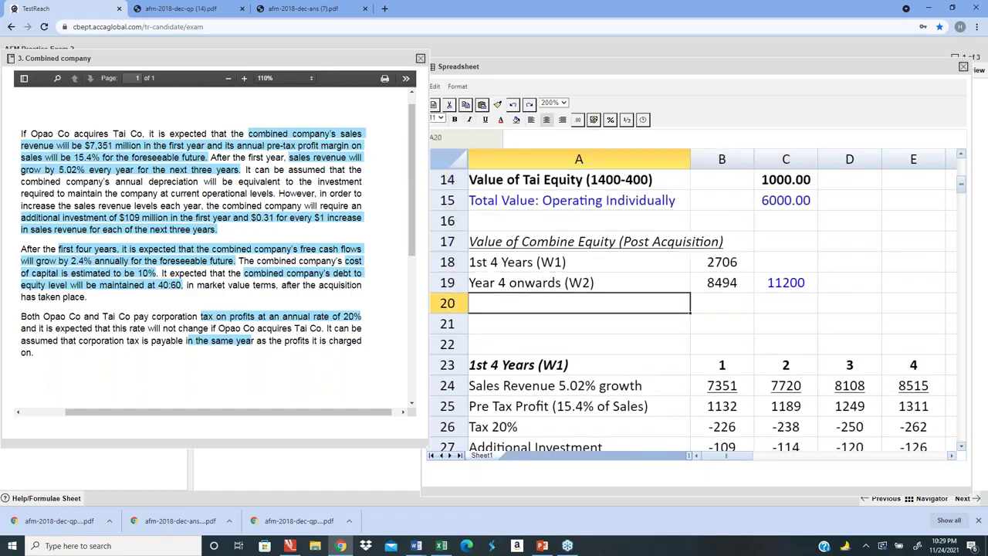
key(Right)
key(Right)
key(Up)
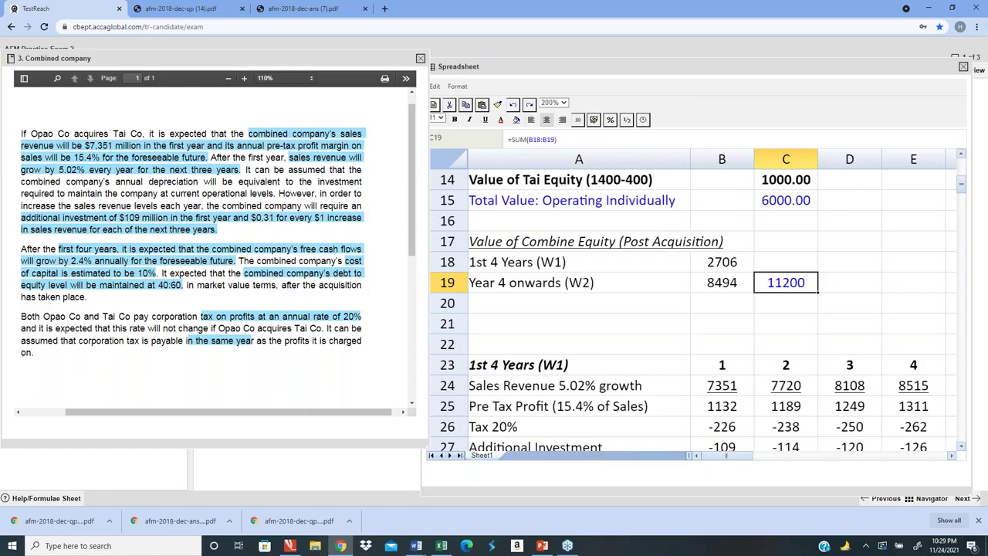
key(Delete)
- Sum the first-four-years and year 4 onwards values, B18:B19, in cell B20
key(Down)
key(Left)
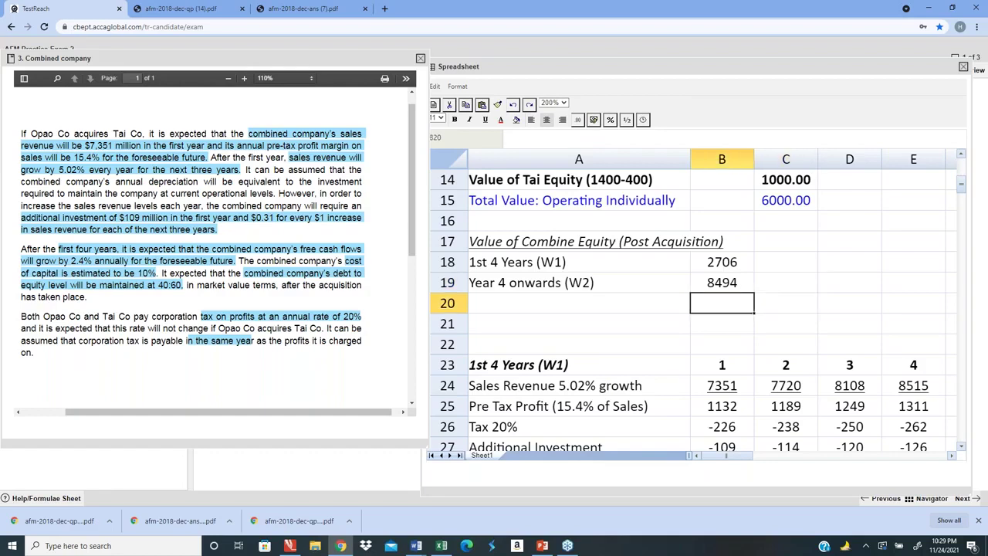
text(=s)
text(()
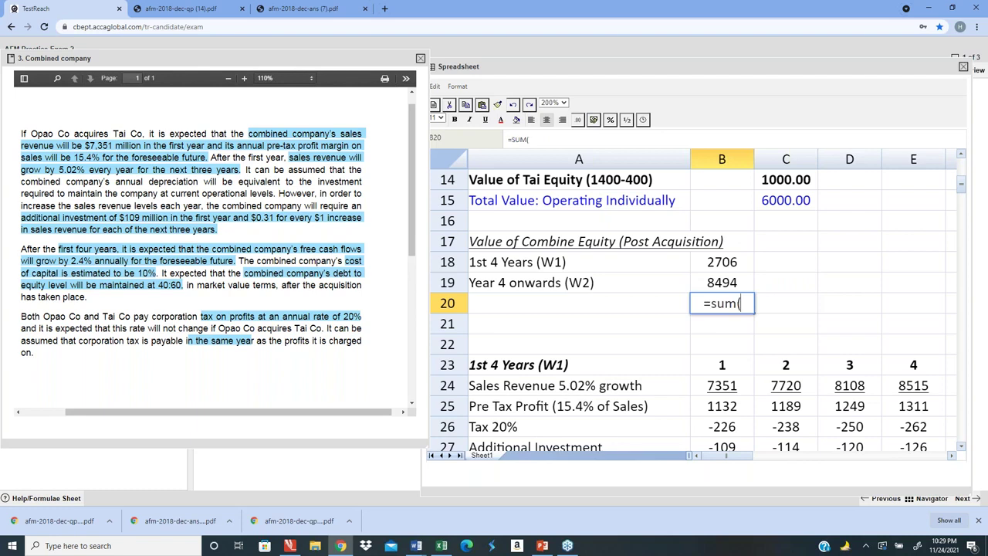
key(Up)
key(shift+Up)
key(Return)
- Label the total row in A20 "Value of combine company"
key(Up)
key(Left)
text(Val)
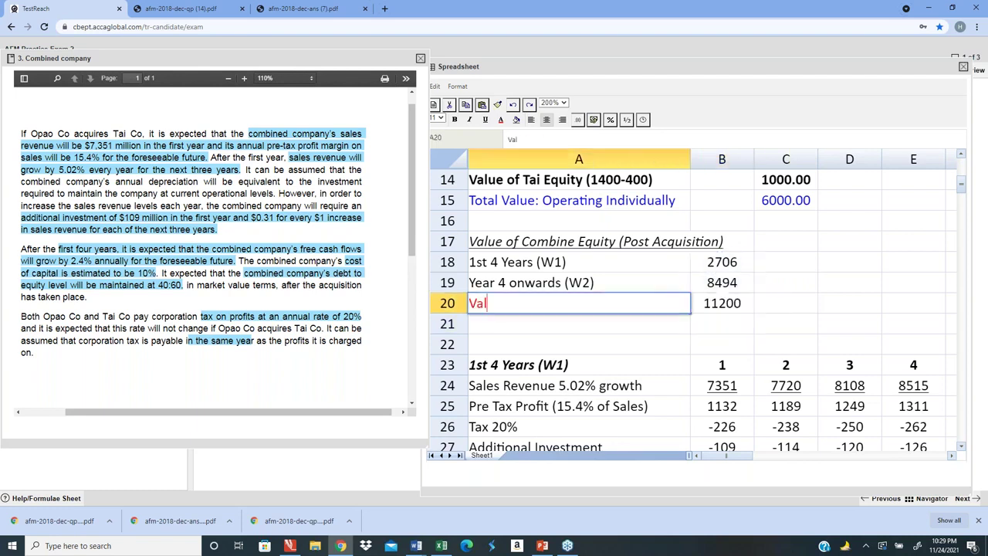
text(ue of combine co)
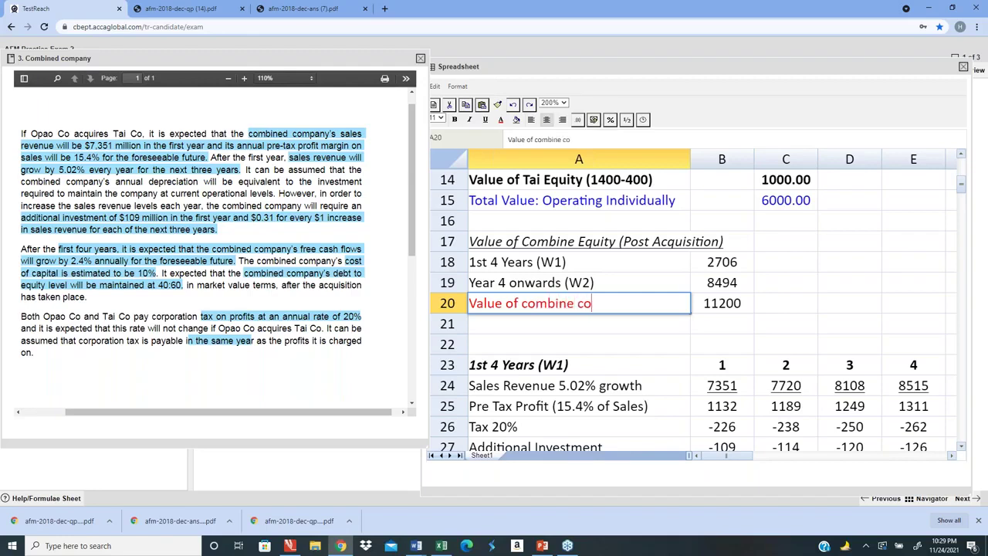
text(mpany)
key(Return)
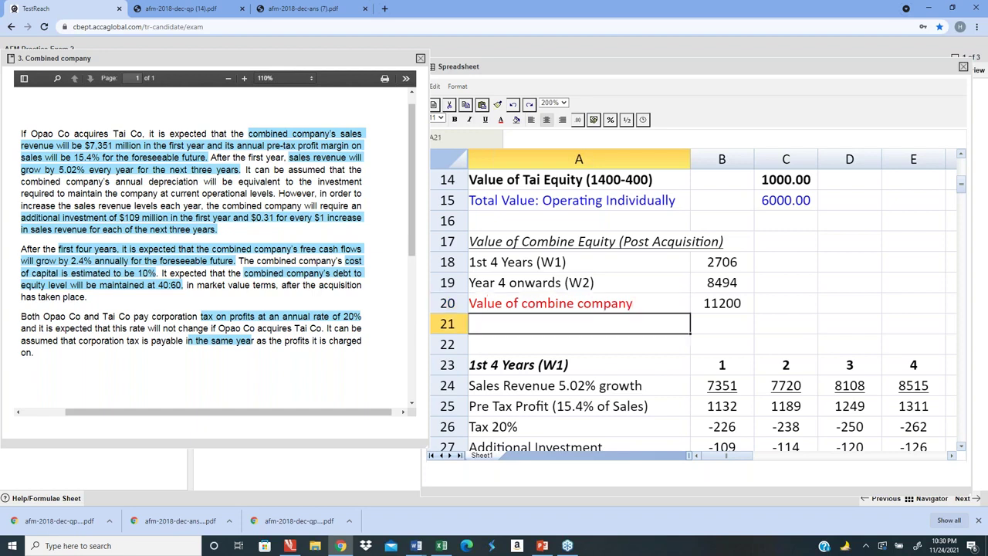
- Enter the label "Value of Combine Equity" in cell A21 below the company value
text(Value of C)
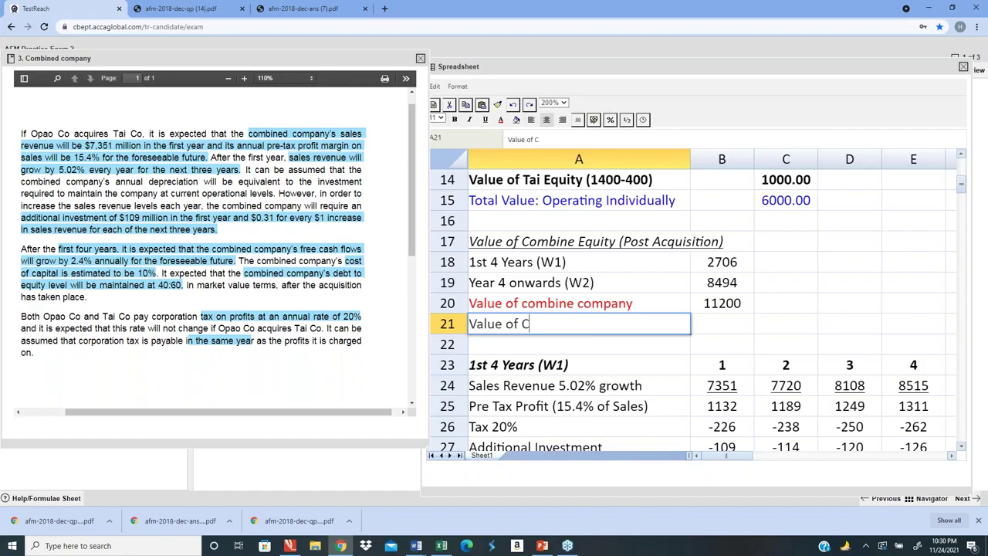
text(ombine Equi)
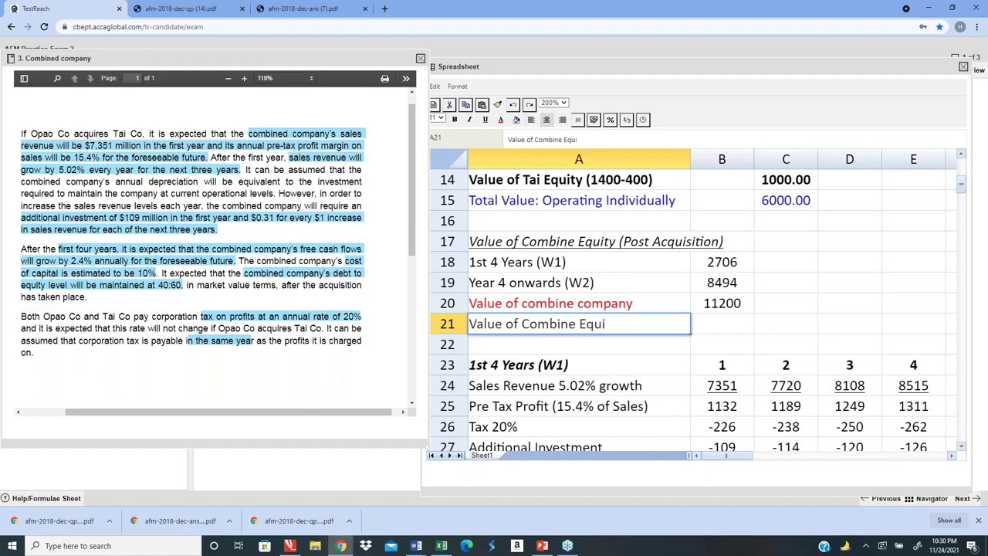
text(ty)
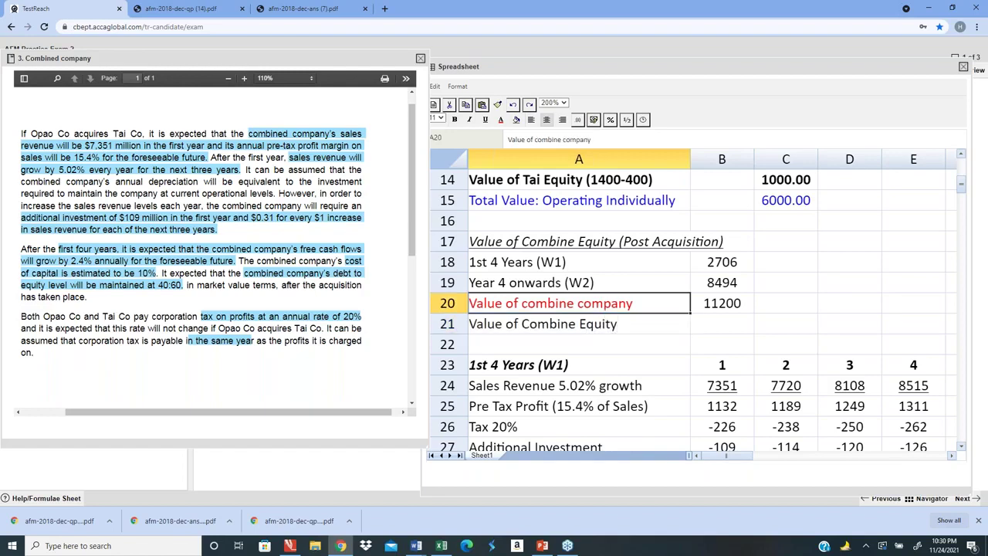
click(722, 324)
click(579, 323)
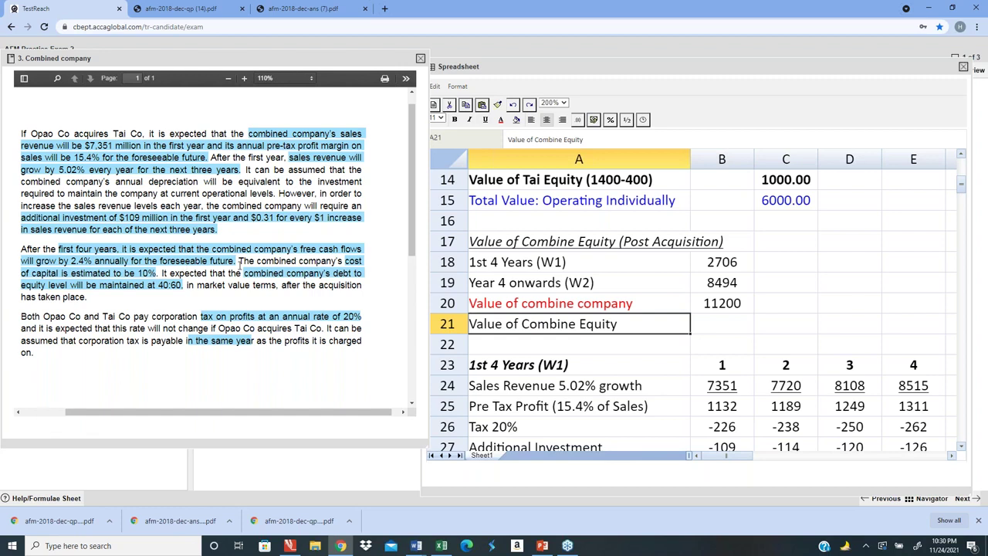
- Select the 40:60 debt-to-equity statement in the exhibit and append "(40:60)" to the label in A21
drag(244, 273, 182, 285)
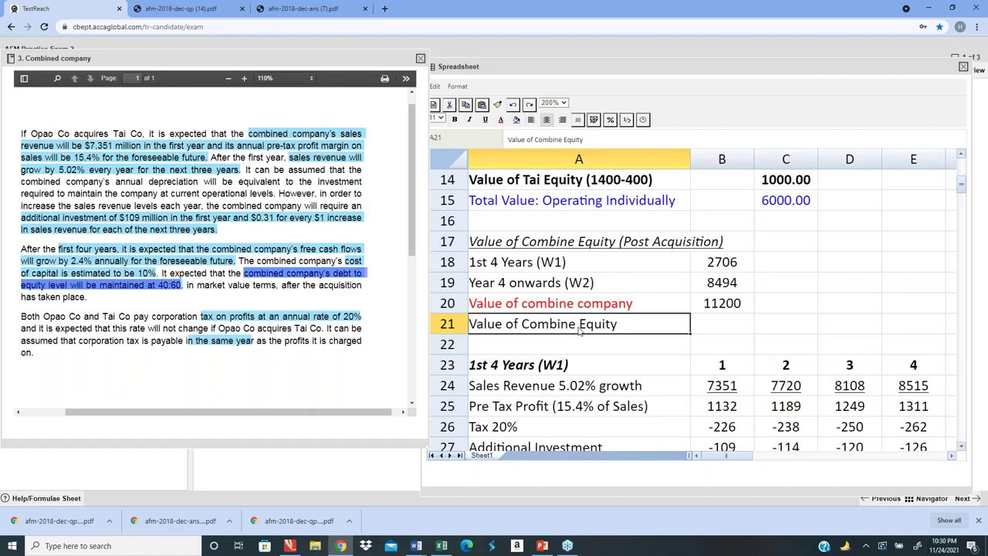
double_click(627, 331)
text(()
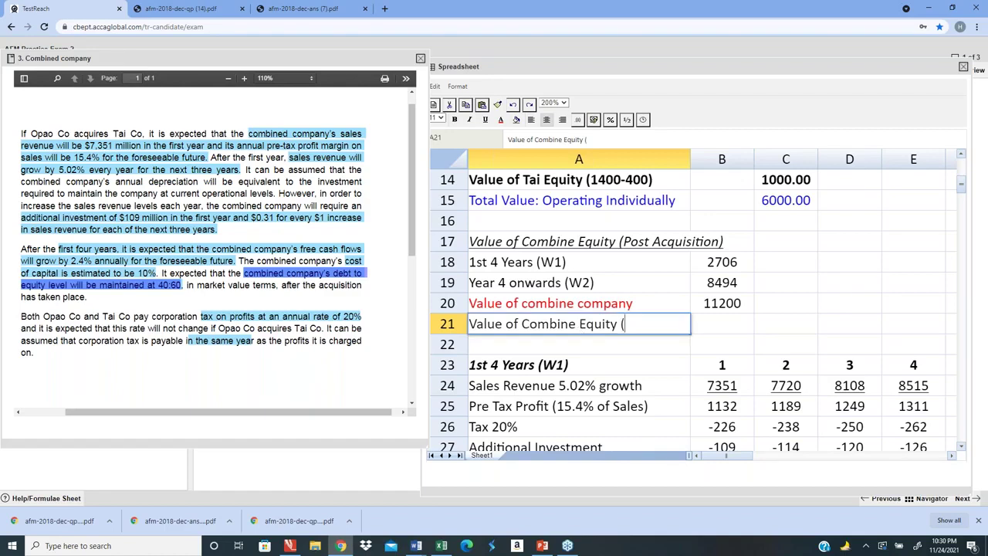
text(40:60))
key(Tab)
key(Tab)
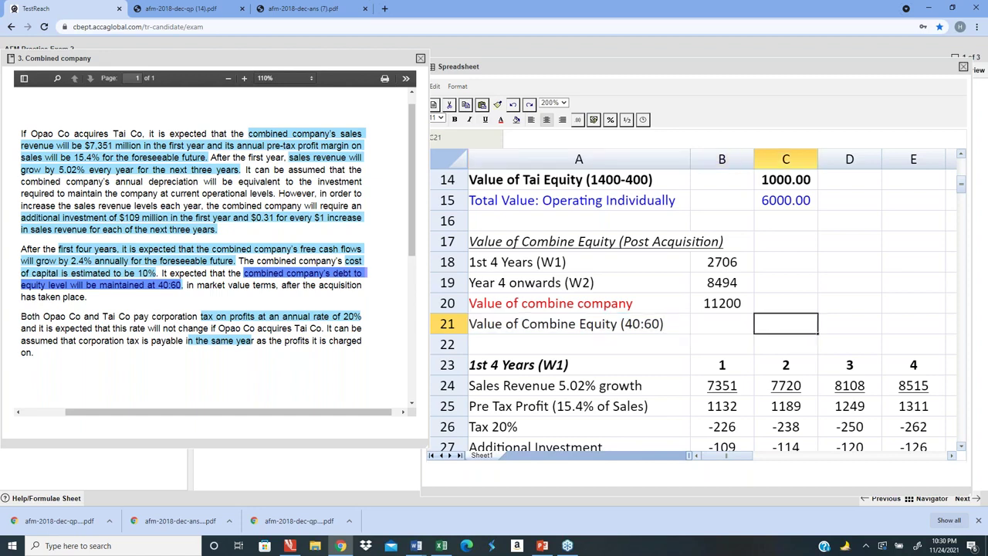
- Calculate the combined equity value in C21 with the formula =B20*0.6
text(=)
key(Up)
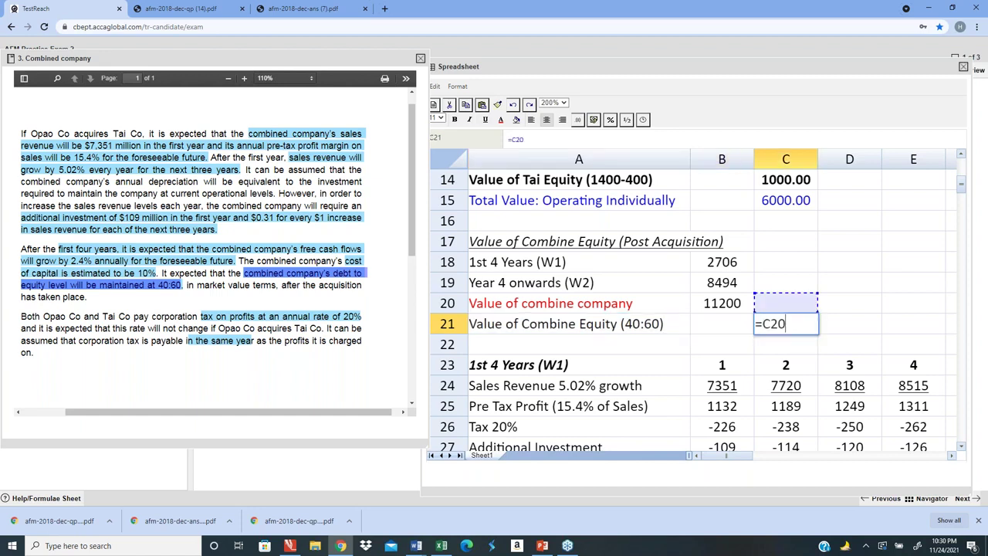
key(Left)
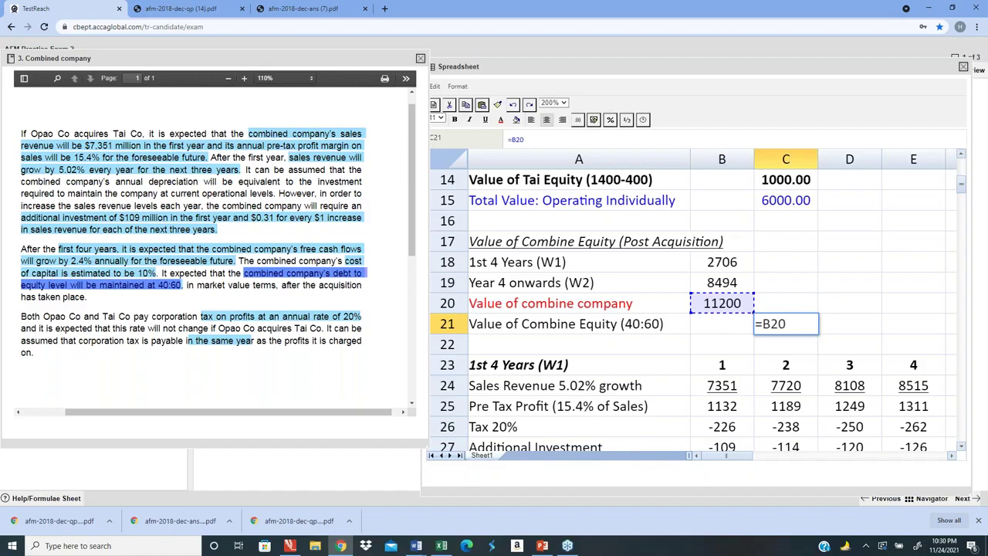
text(*)
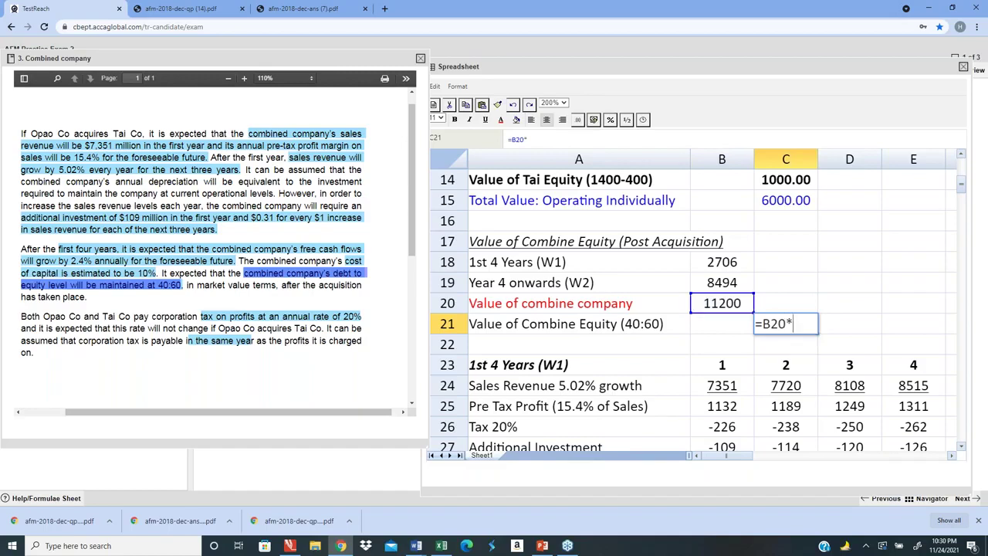
text(0.6)
key(Return)
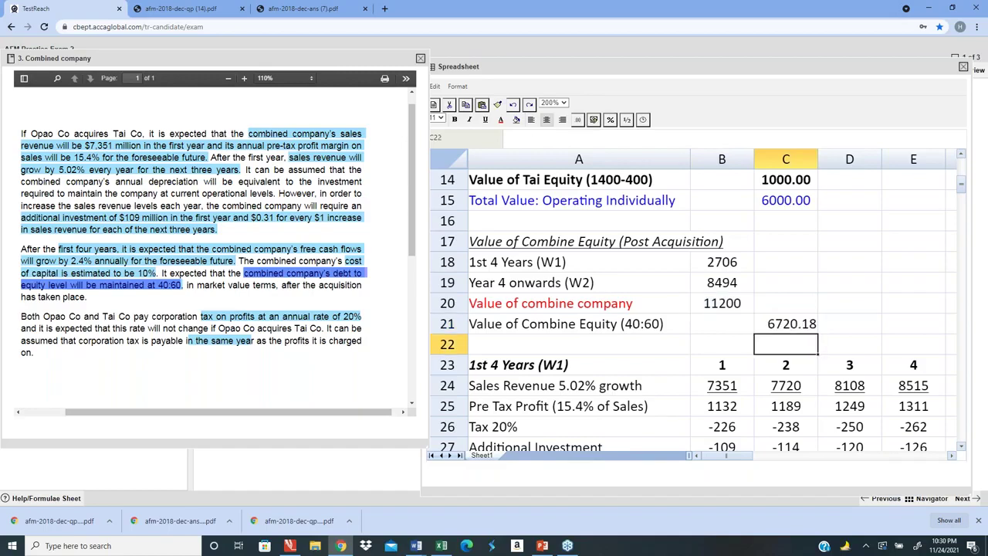
- Format the combined equity value in C21 without decimals, using the custom number format 0
key(Up)
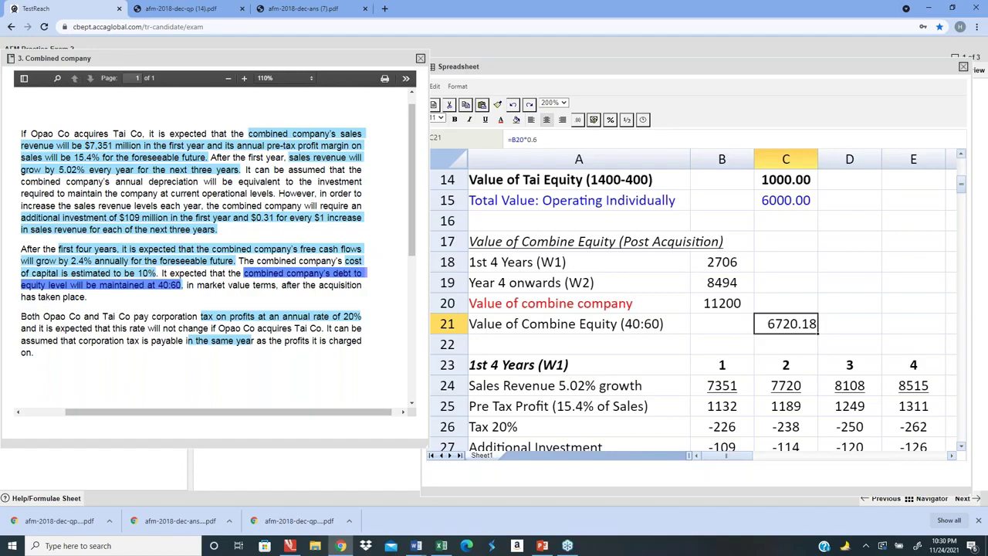
click(580, 124)
click(580, 123)
click(580, 124)
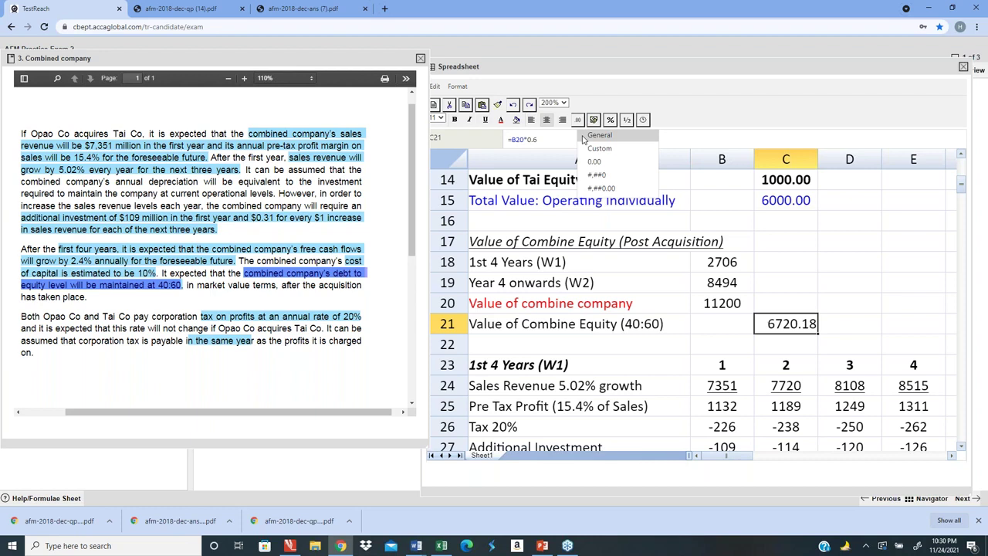
click(584, 148)
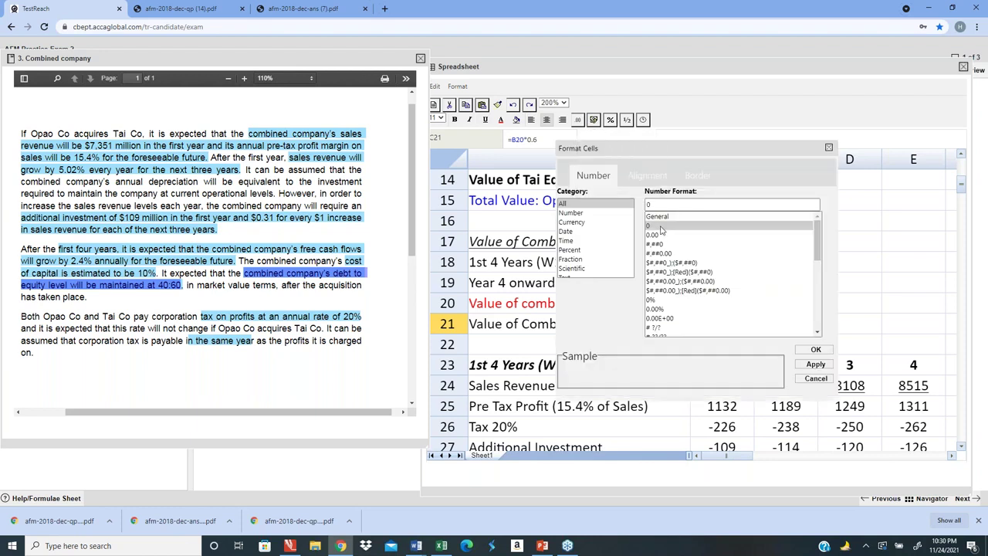
click(817, 364)
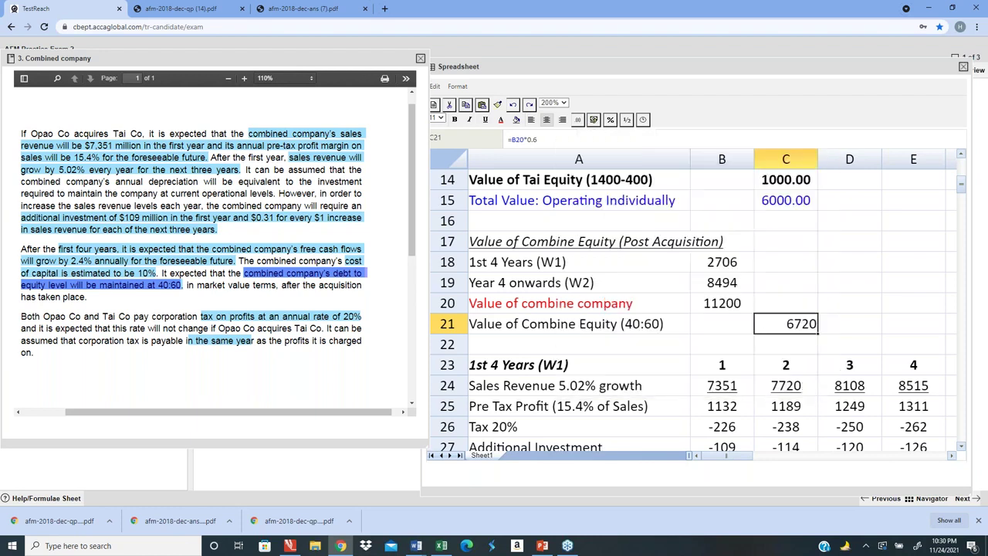
- Colour the text of the combined equity row, A21:C21, blue
key(shift+Left)
key(shift+Left)
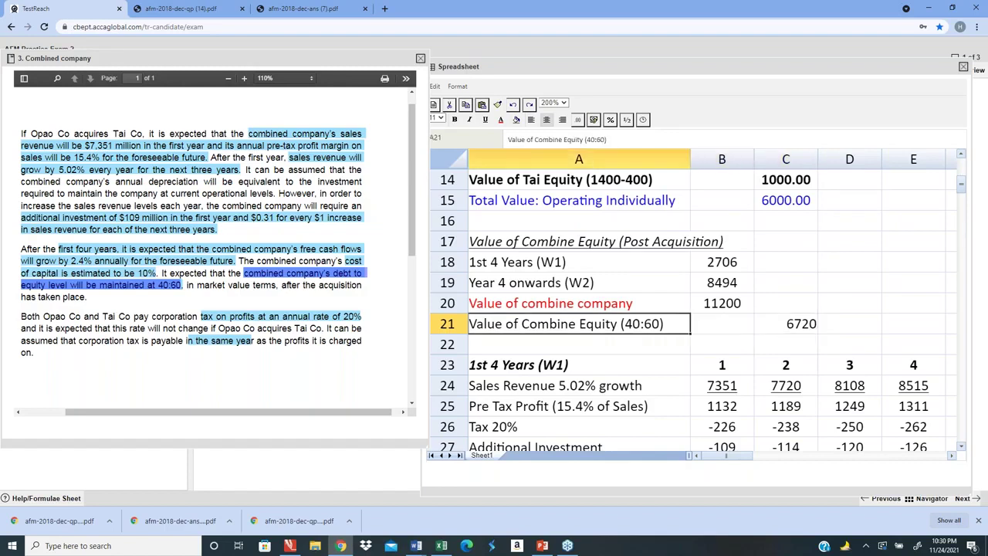
click(505, 122)
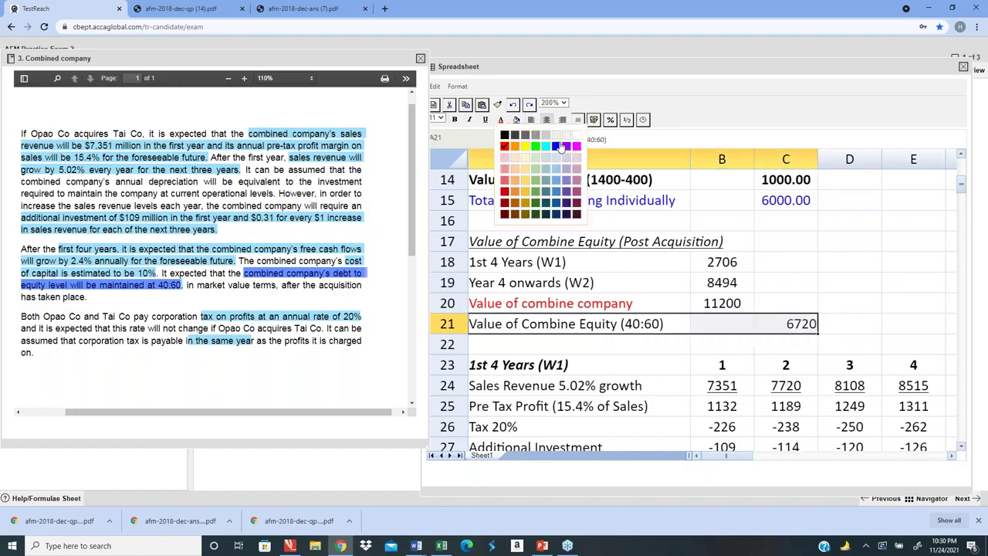
click(558, 145)
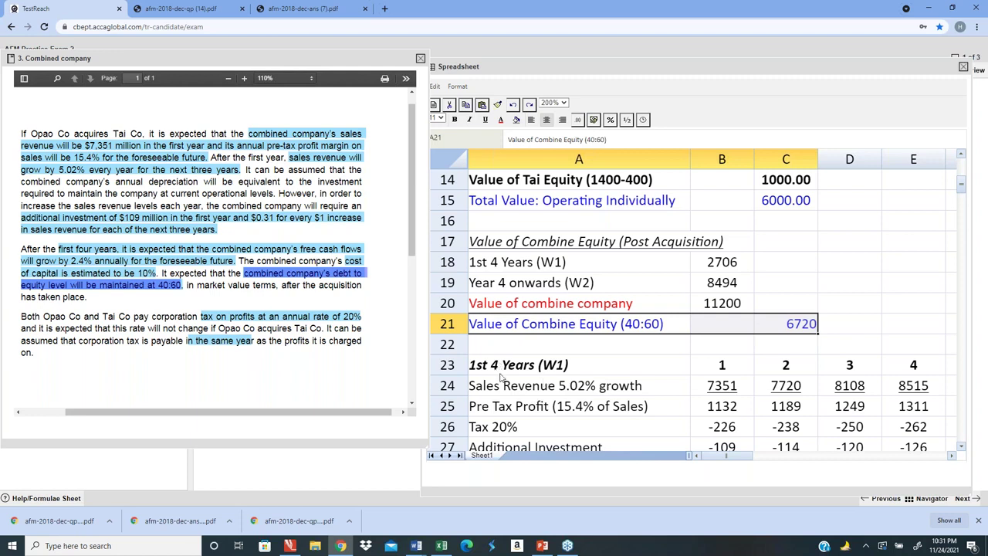
- Move the W1 and W2 workings block, A23:E31, down two rows so it starts in row 25
click(497, 369)
key(shift+Right)
key(shift+Right)
key(shift+Right)
key(shift+Right)
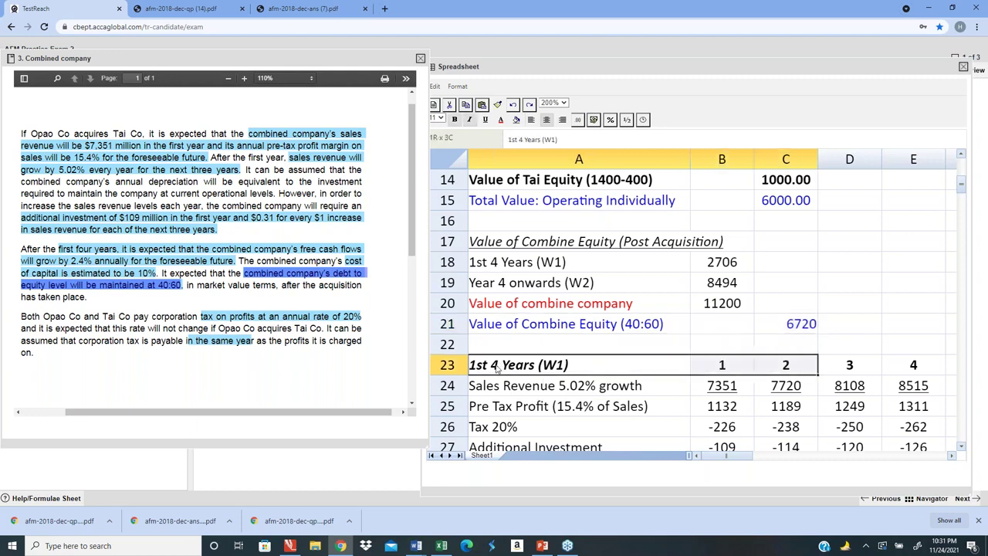
key(shift+Down)
key(shift+Down)
key(shift+Down)
key(shift+Down)
key(shift+Down)
key(shift+Down)
key(shift+Down)
key(shift+Down)
key(shift+Down)
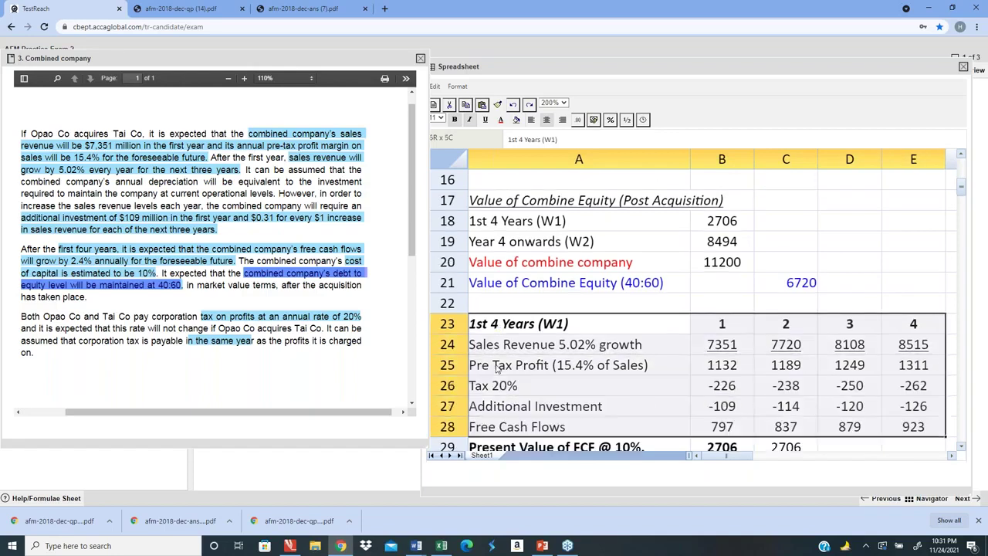
key(shift+Up)
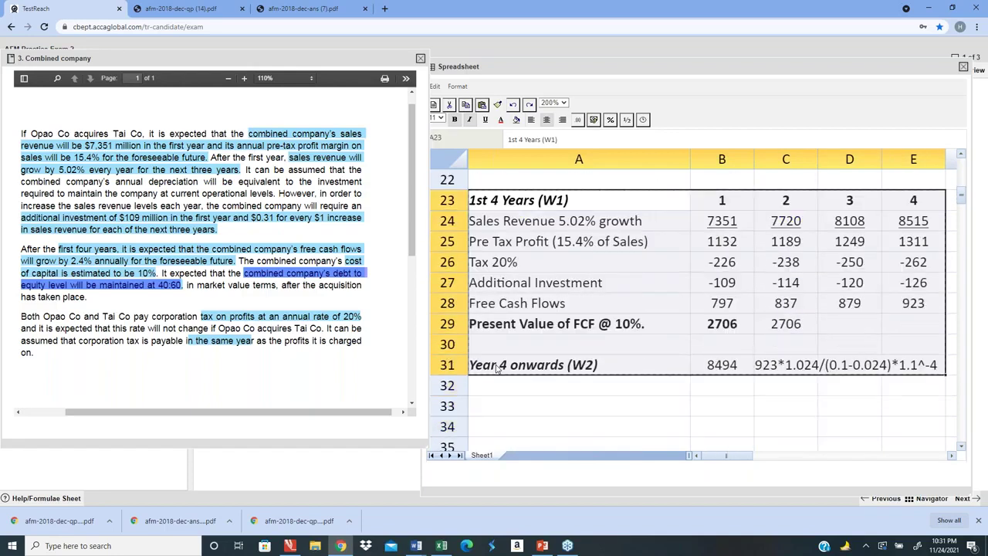
key(Down)
key(Down)
key(ctrl+v)
key(Up)
key(Up)
key(Up)
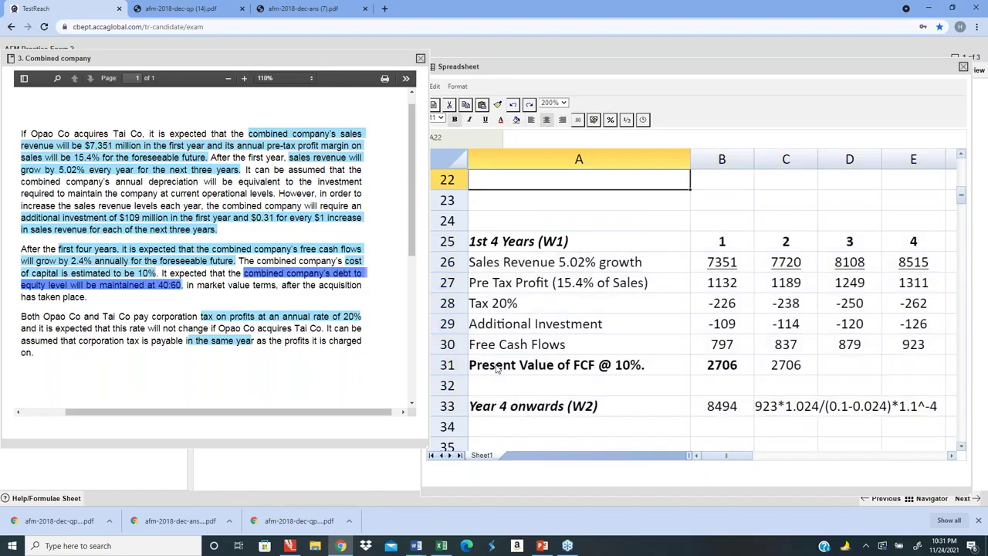
- Format the combined equity value in C21 with two decimals, using the 0.00 number format
key(Up)
scroll(497, 368, up, 3)
key(Up)
key(Up)
key(Up)
key(Up)
key(Up)
key(Up)
key(Up)
key(Up)
key(Down)
key(Down)
key(Down)
key(Right)
key(Right)
key(Down)
key(Down)
key(Down)
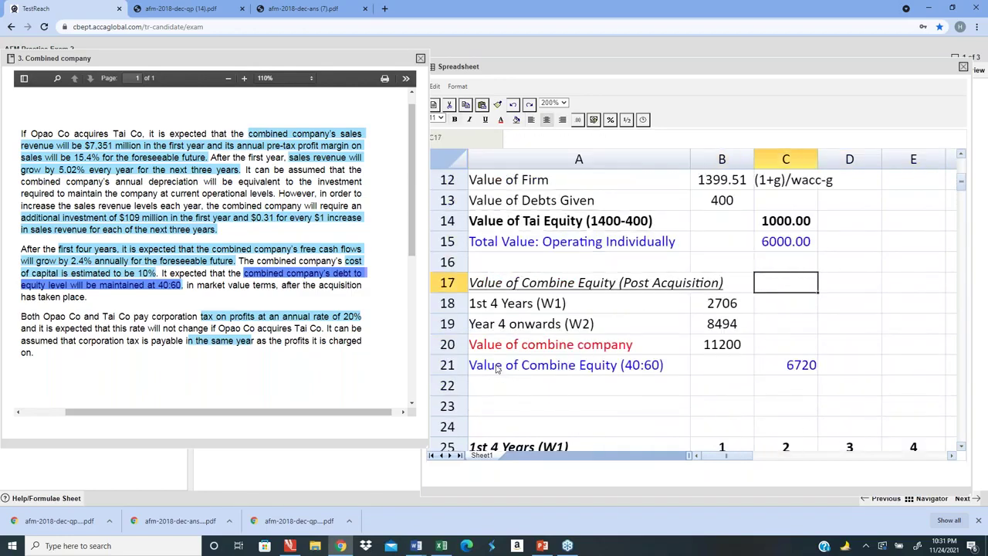
key(Down)
key(Down)
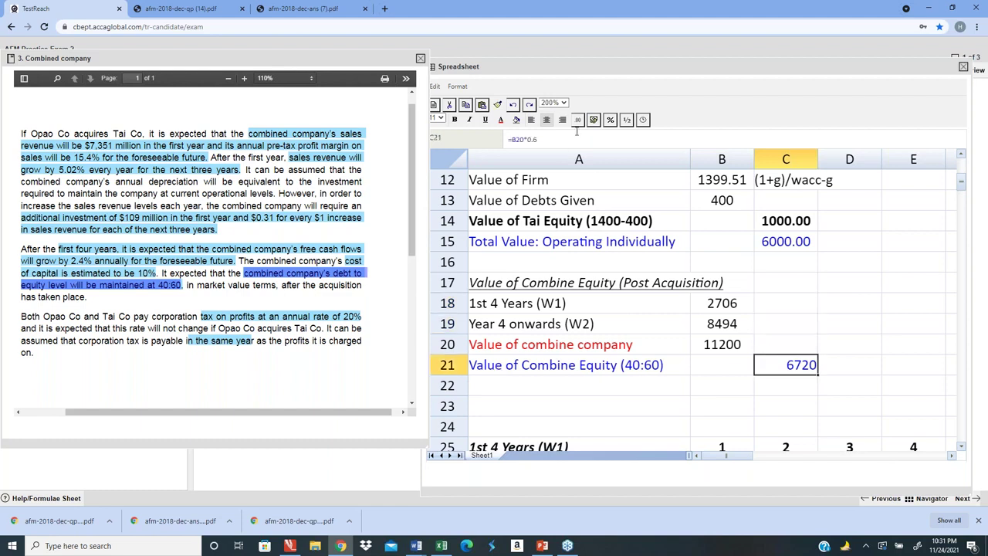
click(578, 122)
click(586, 167)
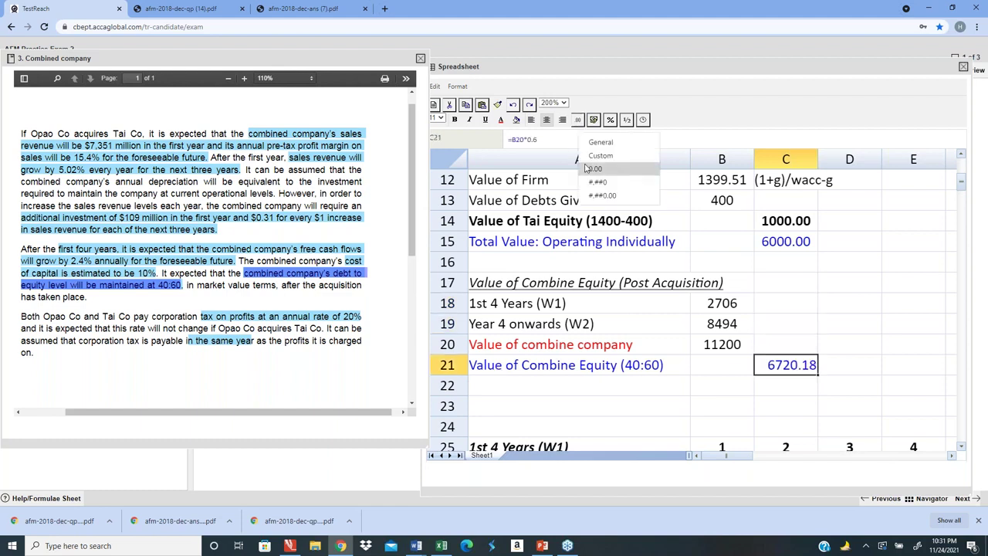
- Enter the label VALUE OF SYNERGY in A22, below the combined equity row
key(Down)
key(Down)
key(Left)
key(Left)
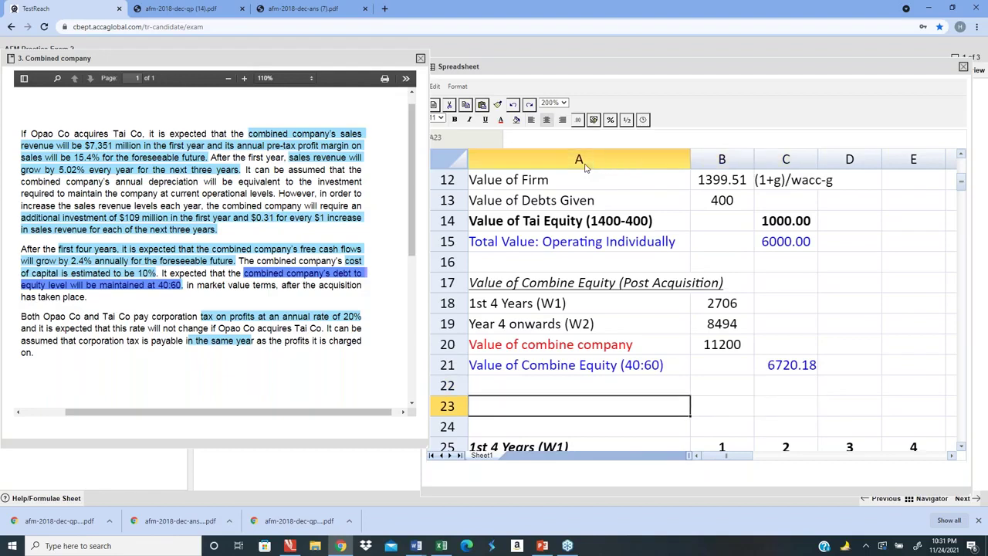
key(Up)
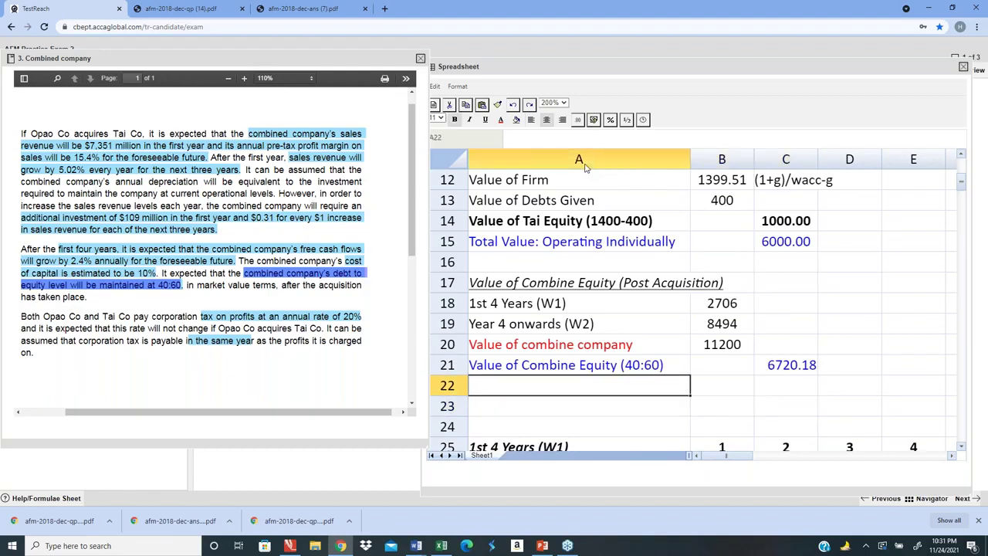
text(VAL)
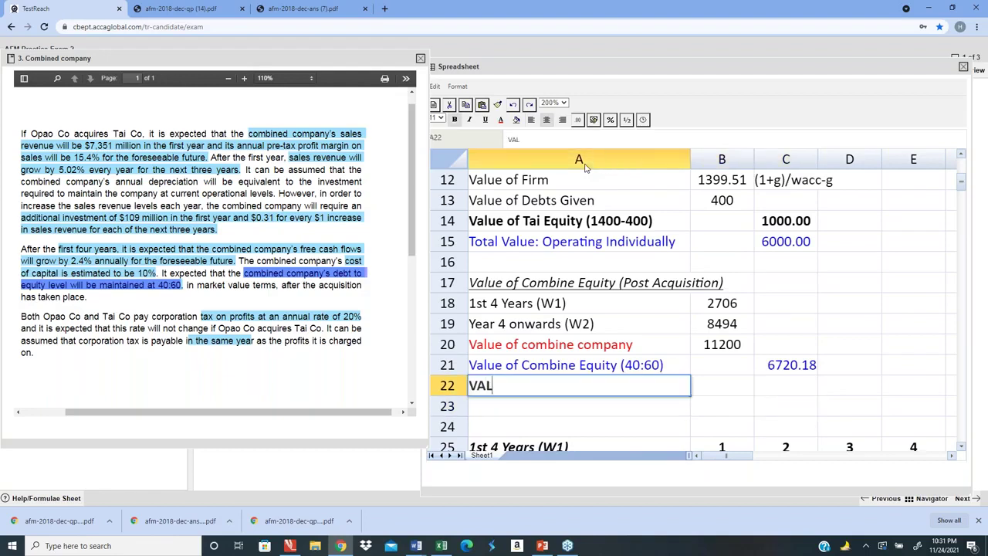
text(UE OF SYNERGY)
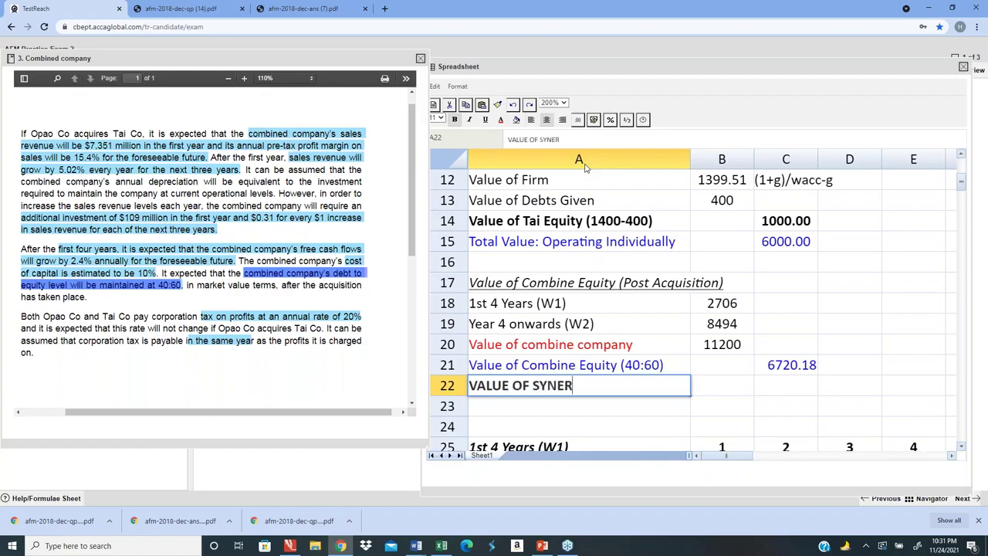
- Calculate the synergy value in C22 with the formula =6720-6000
key(Tab)
key(Tab)
text(=)
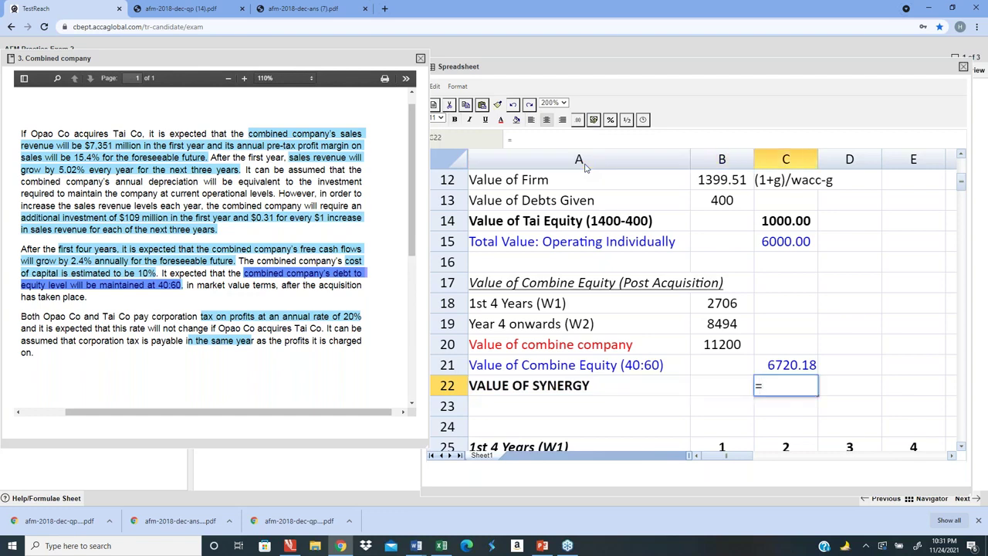
text(6720-6000)
key(Return)
key(Up)
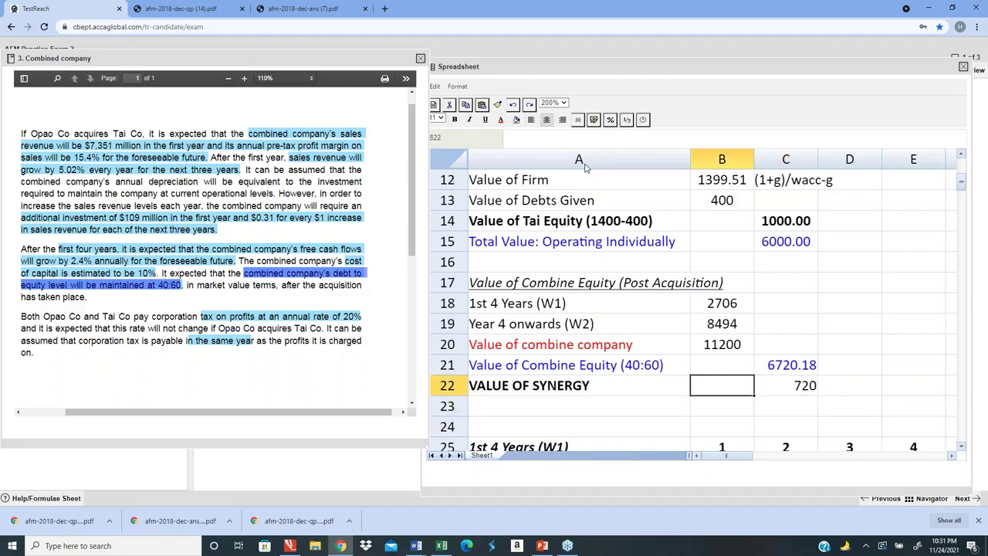
- Make the synergy value in C22 bold and centre it in its cell
key(ctrl+b)
click(546, 119)
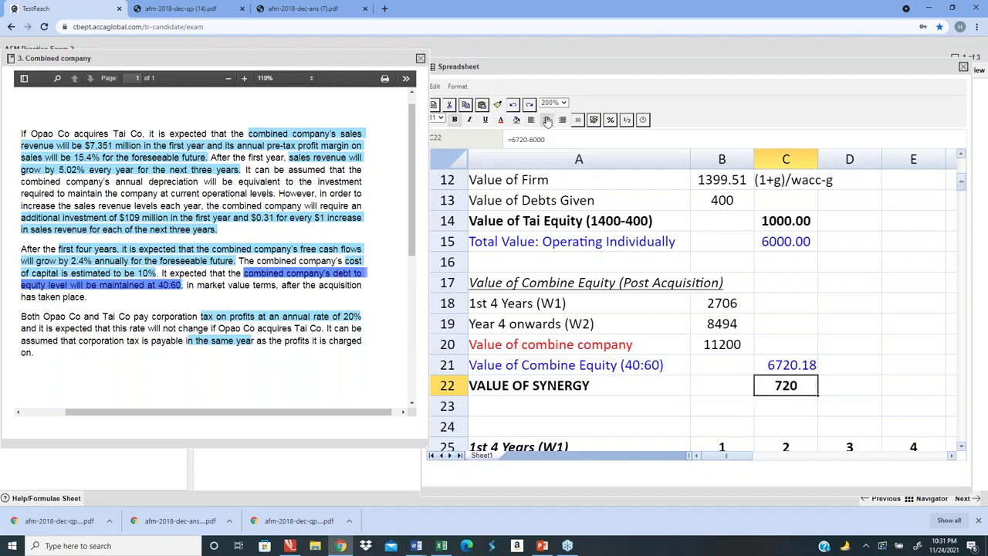
key(Left)
key(Left)
key(shift+Right)
key(shift+Right)
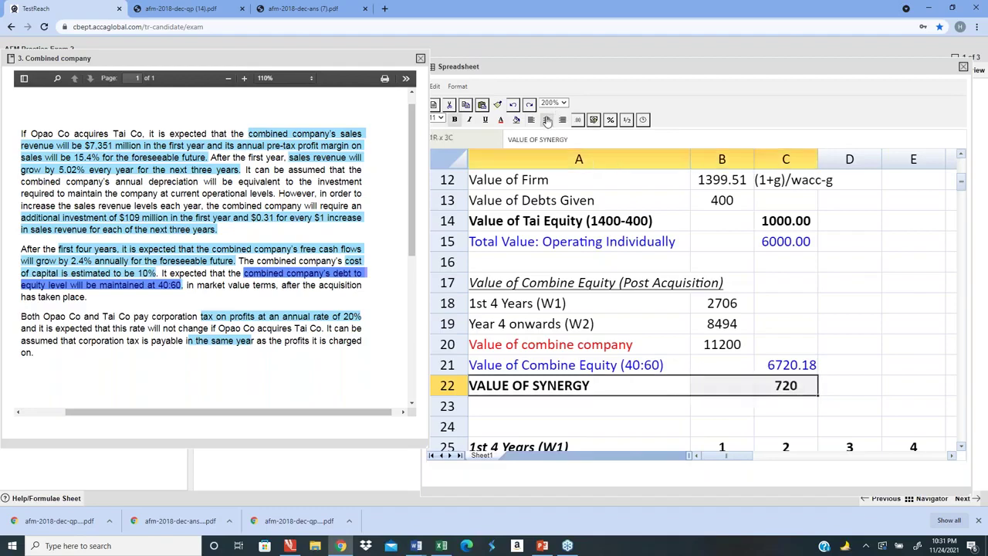
- Highlight the Opao Co equity row, A3:C3, with a bright green fill
key(Up)
key(Up)
key(Up)
key(Up)
key(Up)
key(Up)
key(Up)
key(Up)
key(Up)
key(Up)
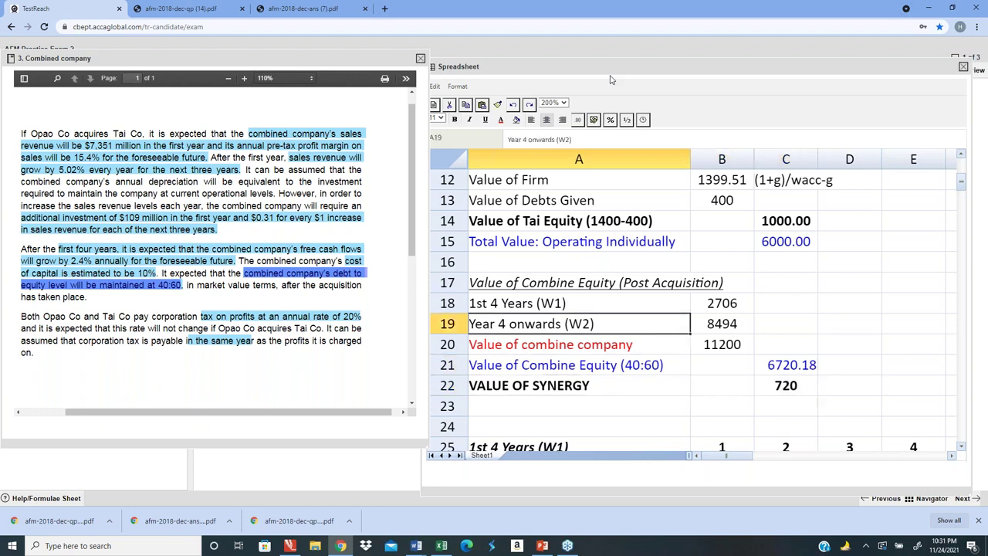
key(Up)
key(Up)
key(Up)
key(Up)
key(Up)
key(Up)
key(Up)
key(Up)
key(Up)
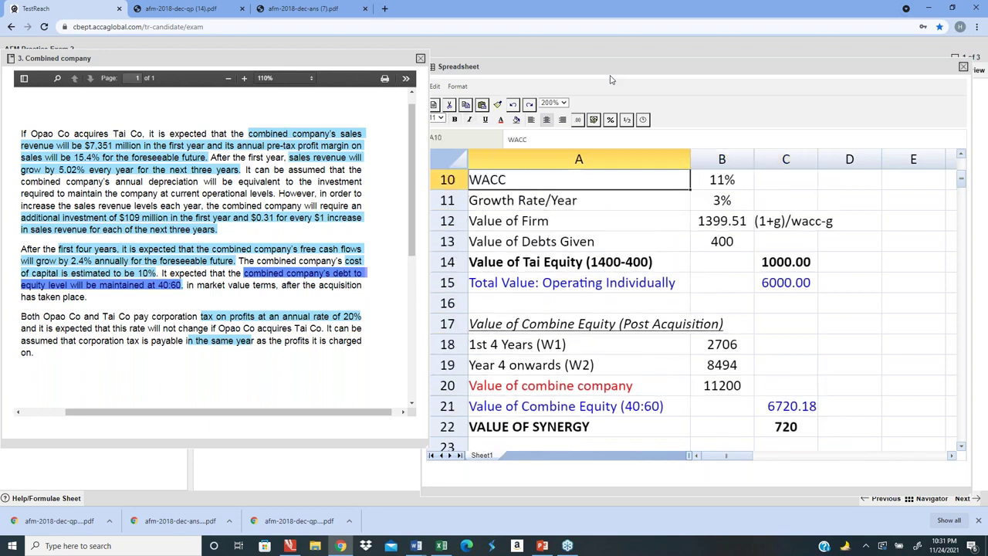
key(Up)
key(Up)
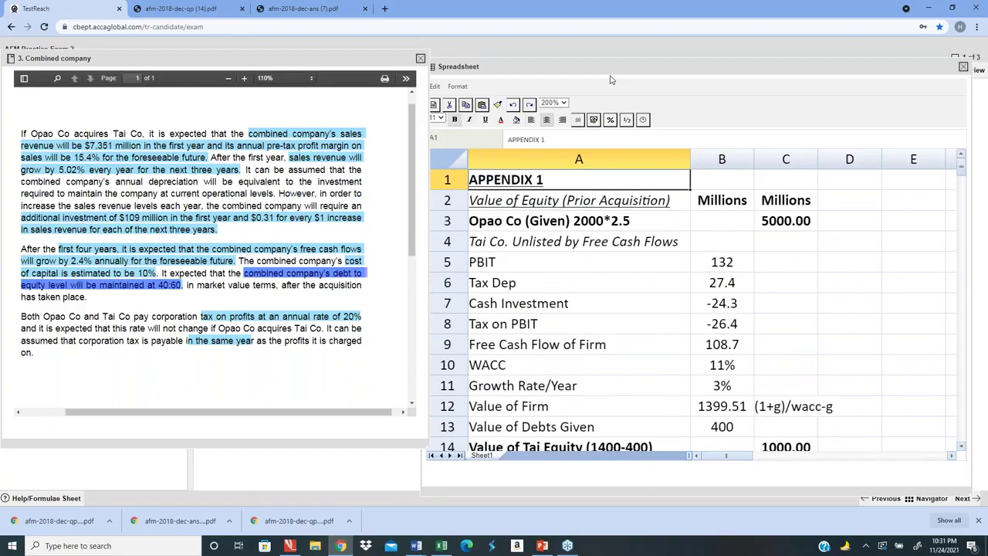
key(Down)
key(Down)
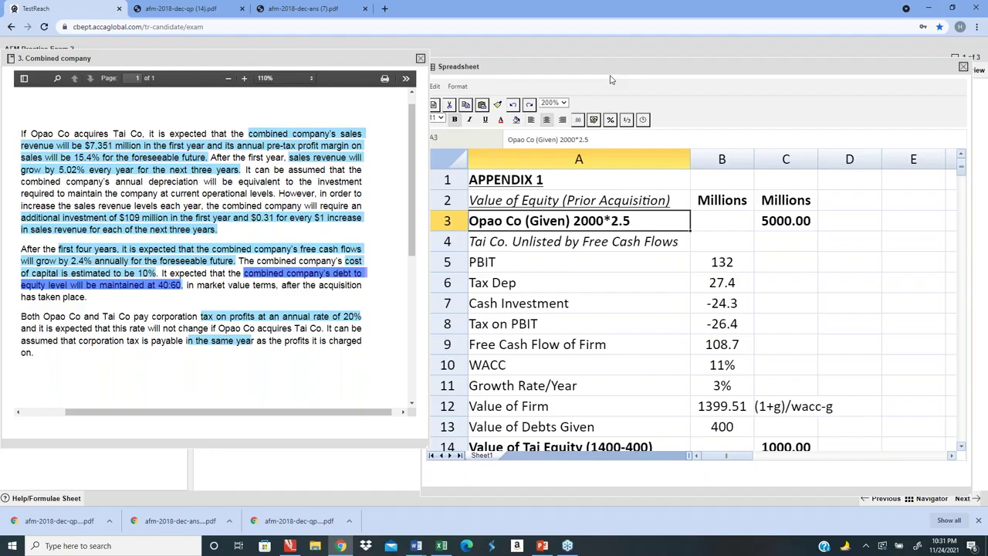
key(Right)
key(Right)
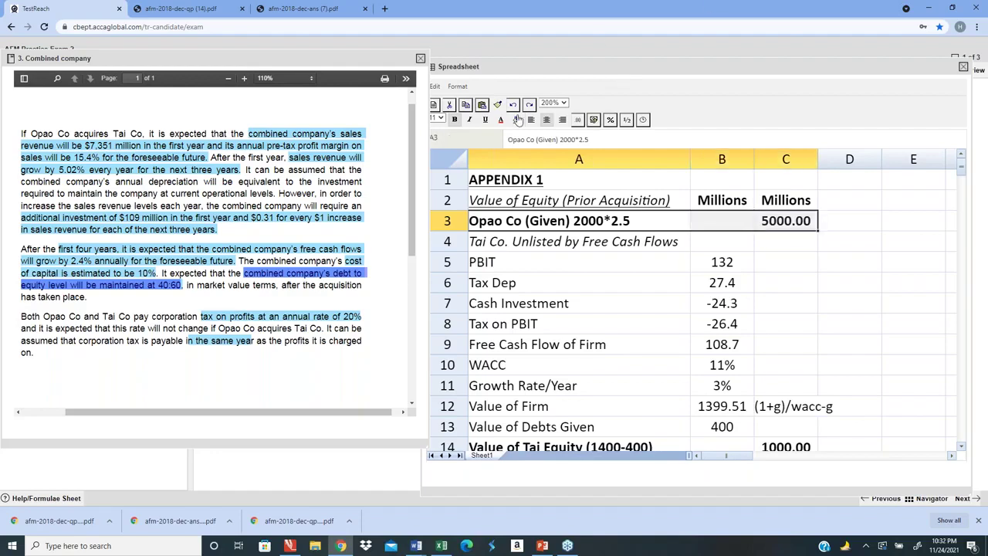
click(518, 120)
click(541, 147)
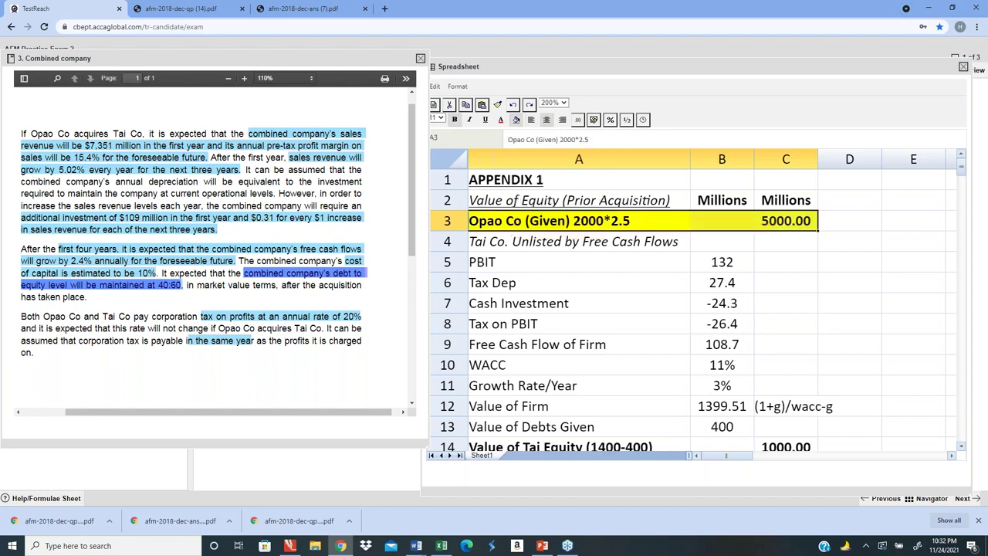
click(517, 119)
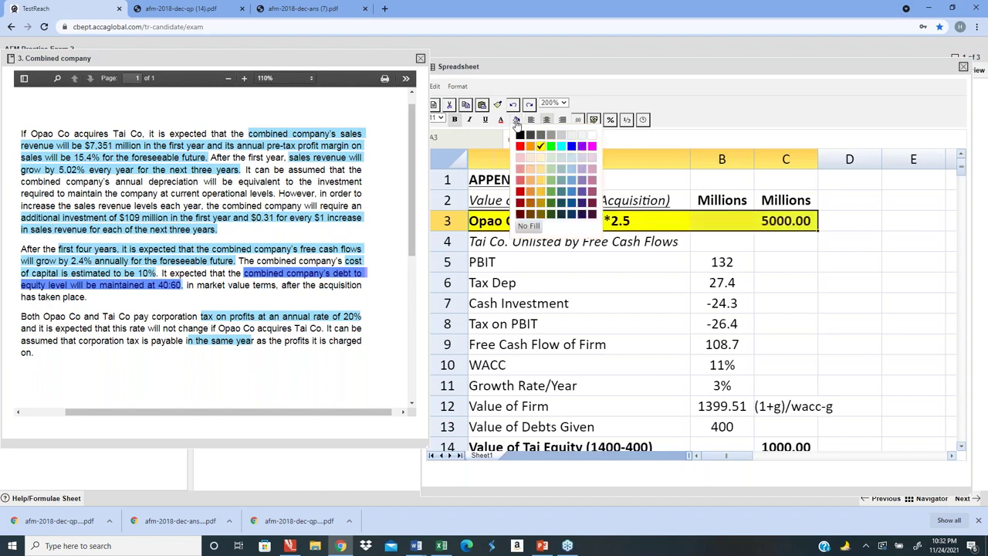
click(551, 147)
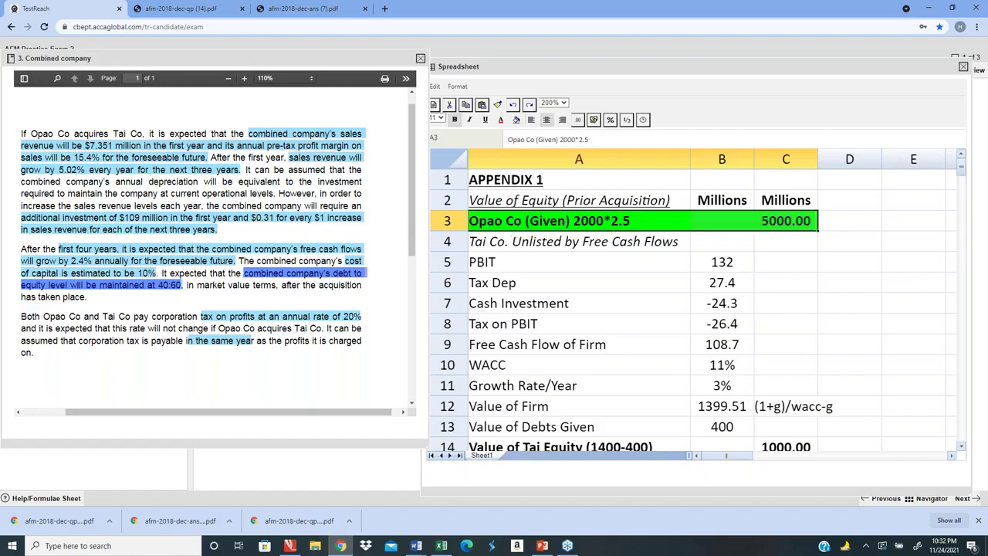
- Apply the same bright green fill to the Value of Tai Equity row, A14:C14
click(554, 340)
key(Down)
key(Down)
key(Down)
key(Down)
key(Down)
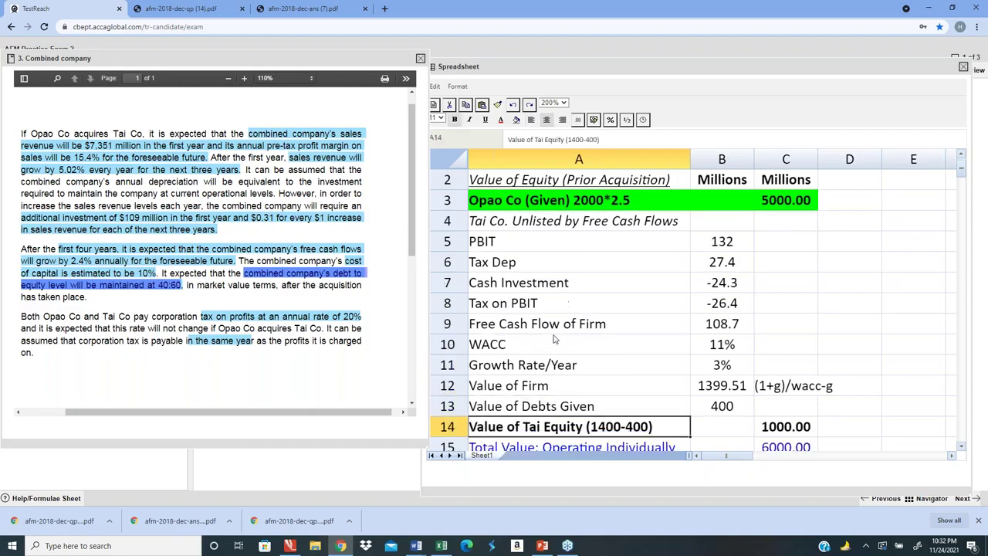
key(shift+Right)
key(shift+Right)
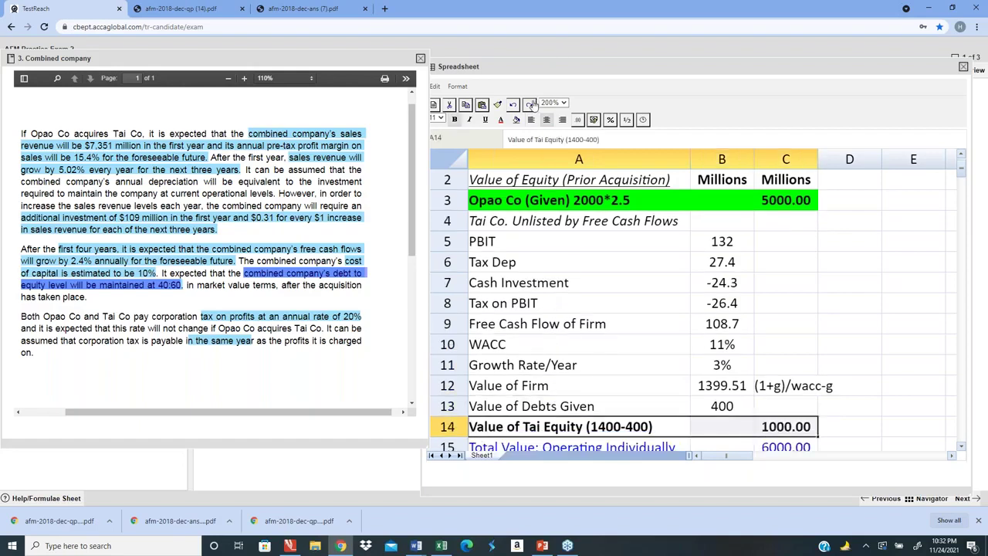
click(517, 120)
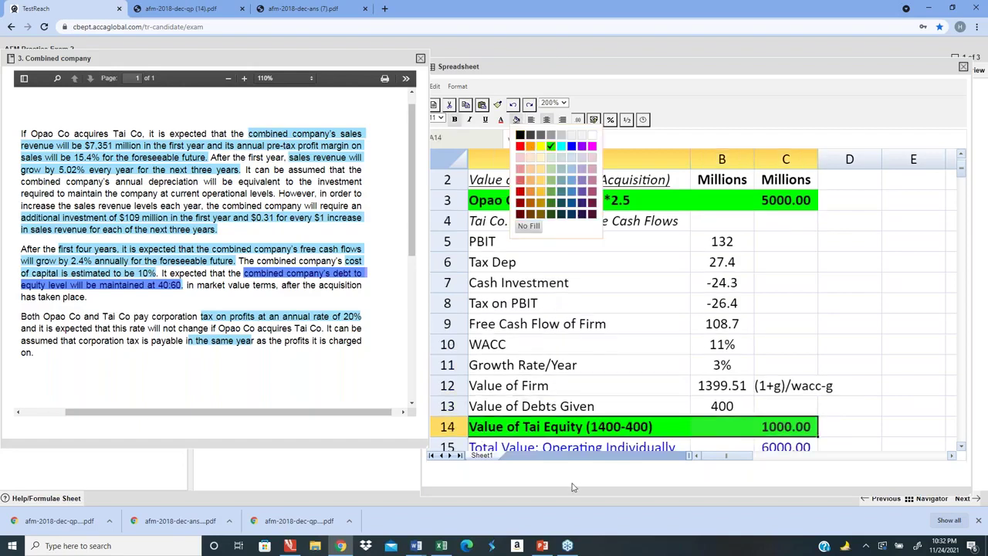
- Fill the Value of combine company label and figure, A20:B20, with bright green
key(Down)
key(Down)
key(Up)
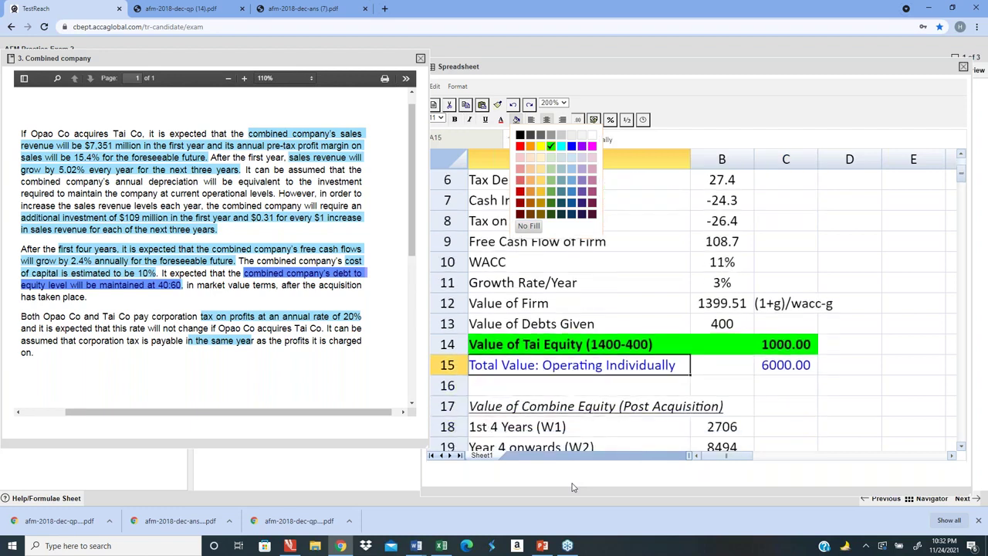
key(Down)
key(Down)
key(Down)
key(Down)
key(Down)
key(Down)
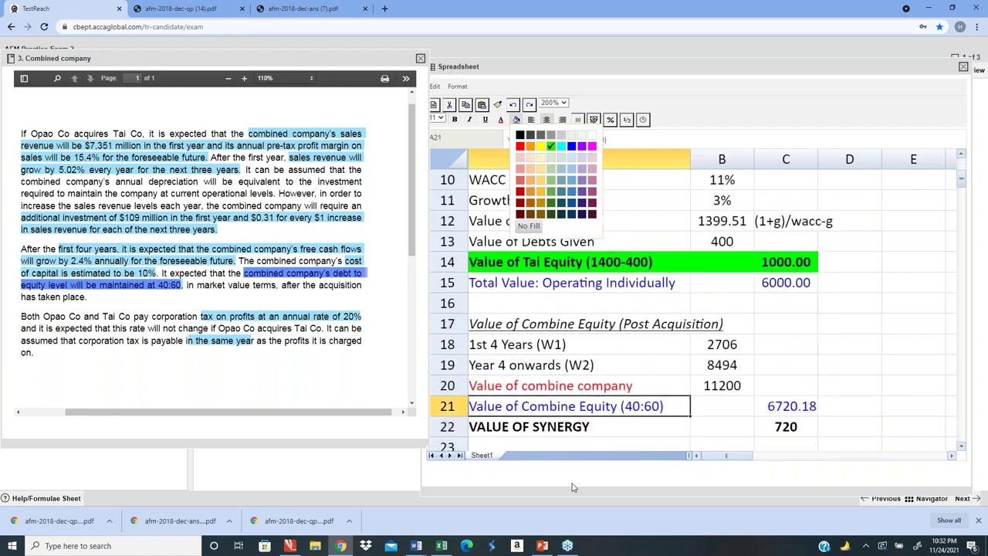
key(Up)
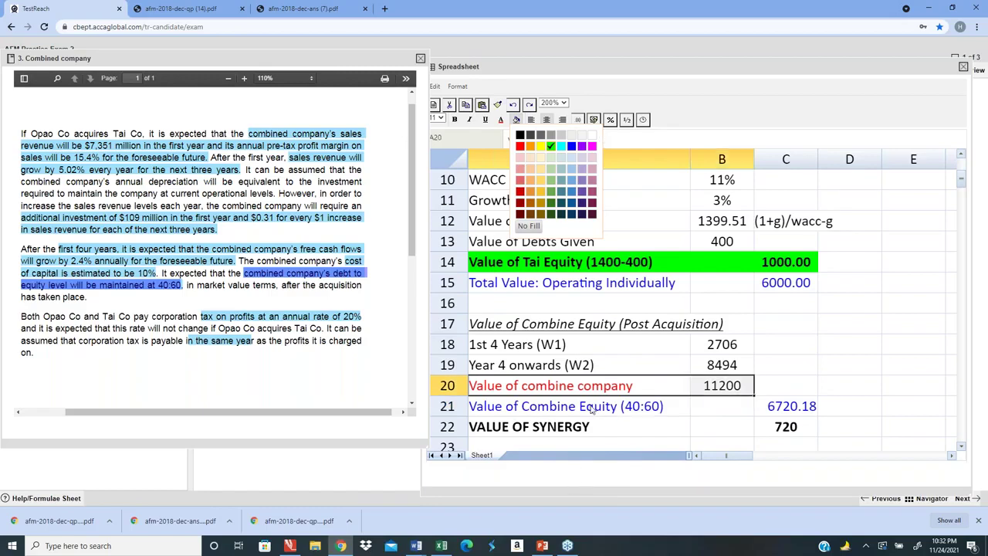
key(Escape)
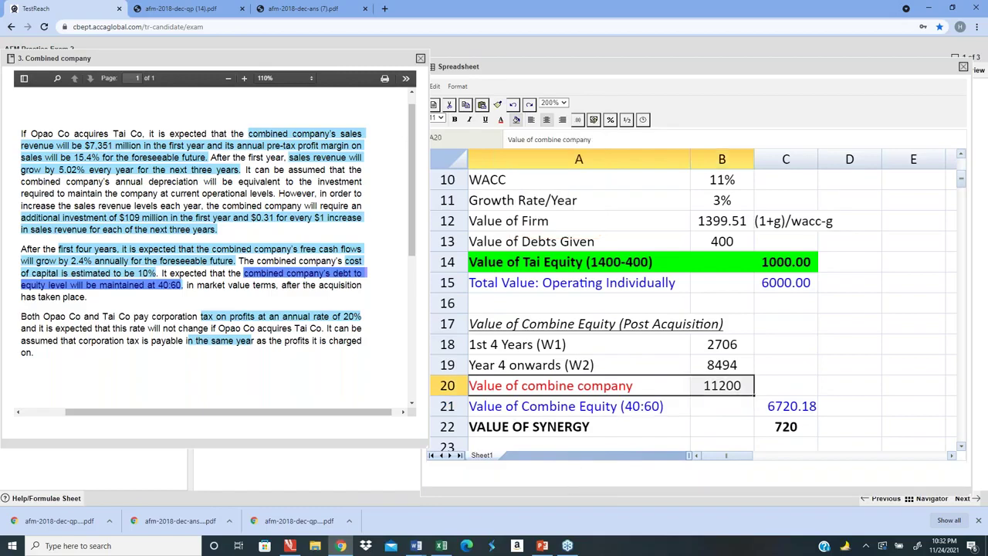
click(515, 121)
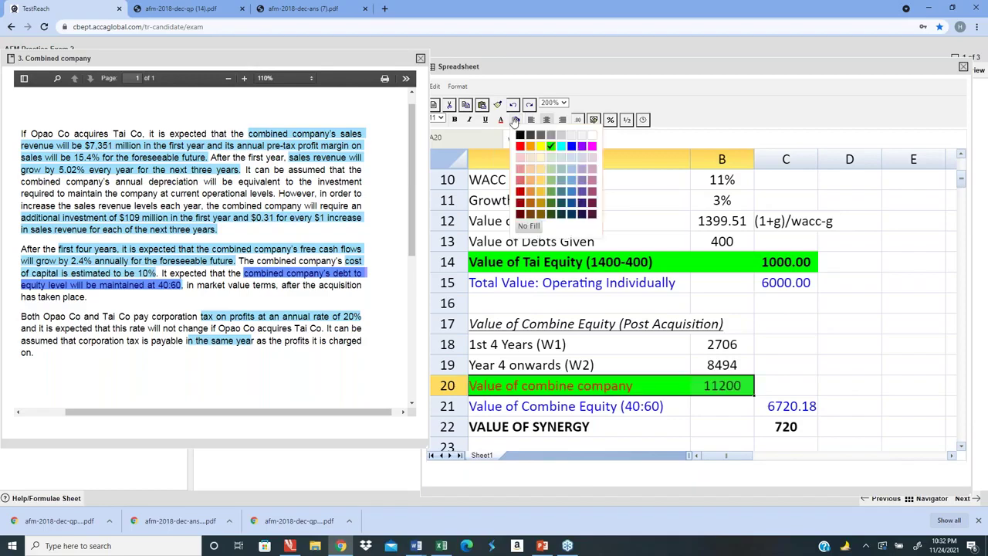
- Fill the Value of Combine Equity row, A21:C21, with the same bright green
key(Down)
key(shift+Right)
key(shift+Right)
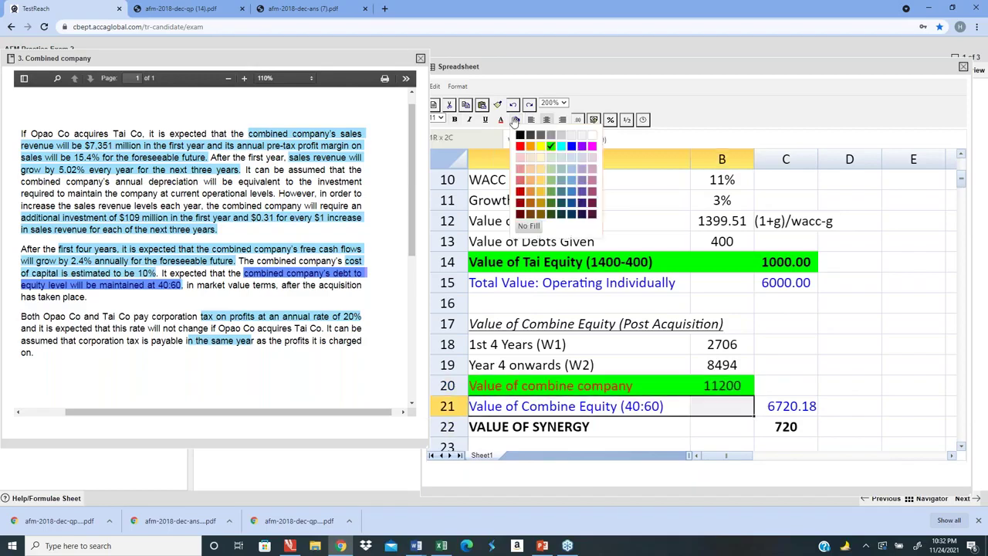
click(548, 140)
double_click(548, 140)
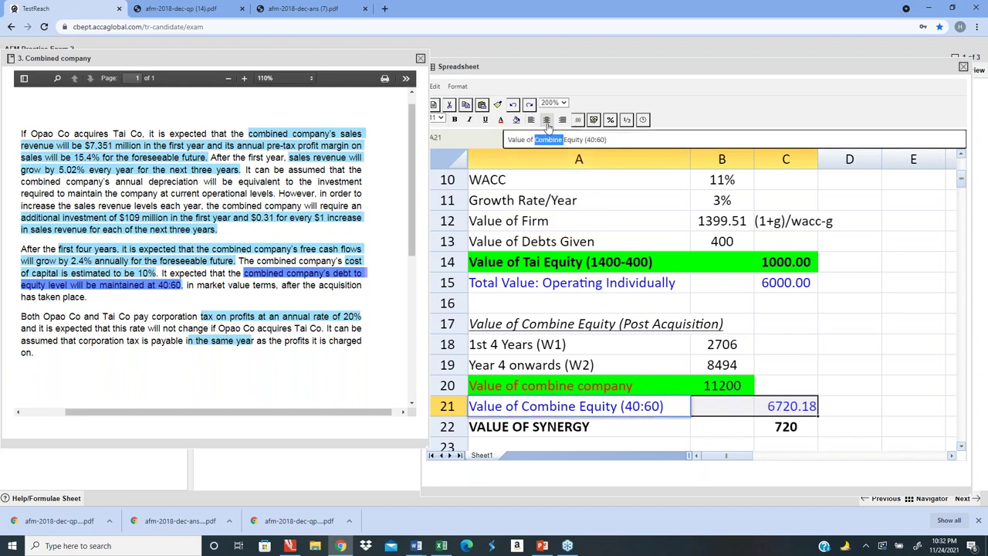
key(Escape)
click(518, 120)
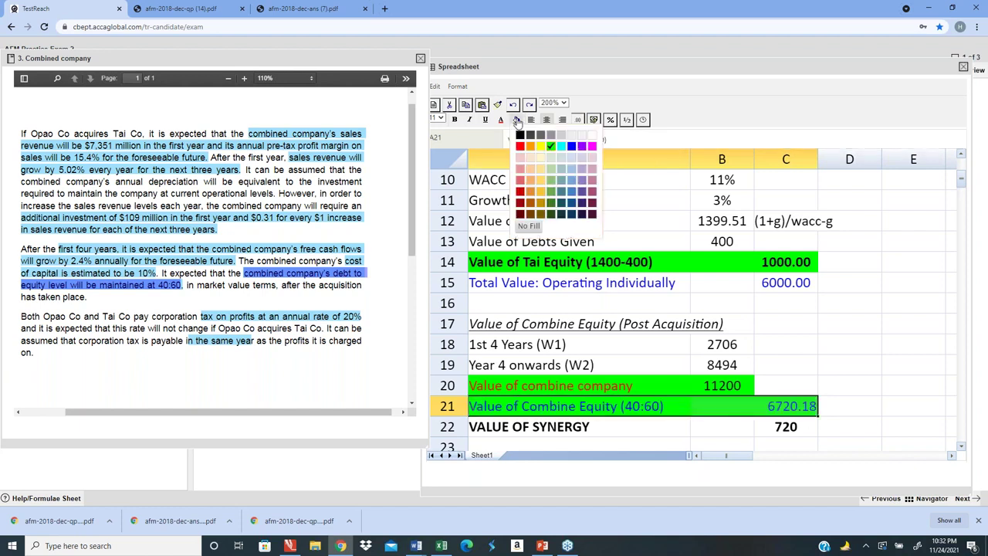
- Review the answer from the synergy and W1 workings rows back up to the Appendix 1 heading
key(Down)
key(Down)
key(Down)
key(Down)
key(Down)
key(Up)
key(Up)
key(Up)
key(Up)
key(Up)
key(Up)
key(Up)
key(Up)
key(Up)
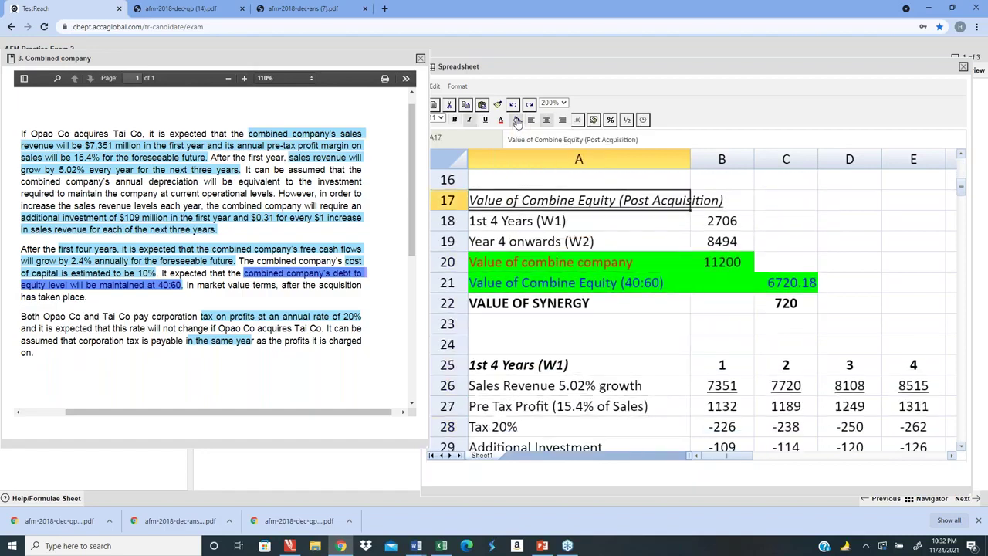
key(Up)
key(Up)
key(Up)
key(Up)
key(Up)
key(Up)
key(Up)
key(Up)
key(Up)
key(Up)
key(Up)
key(Up)
key(Up)
key(Up)
key(Up)
key(Up)
text(0)
key(Right)
key(Right)
text(00000)
key(BackSpace)
key(BackSpace)
key(BackSpace)
key(BackSpace)
key(BackSpace)
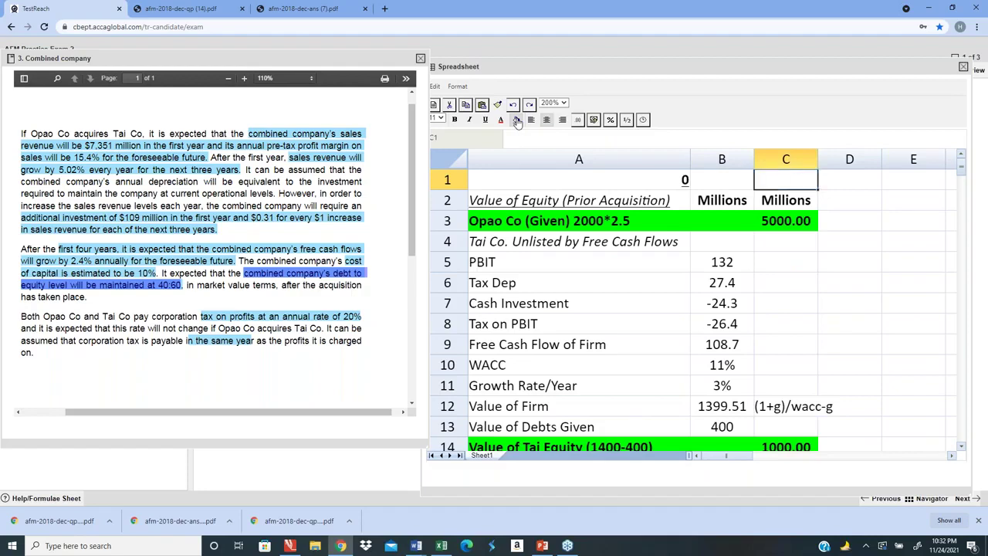
key(Down)
key(Down)
key(Down)
key(Down)
key(Down)
key(Down)
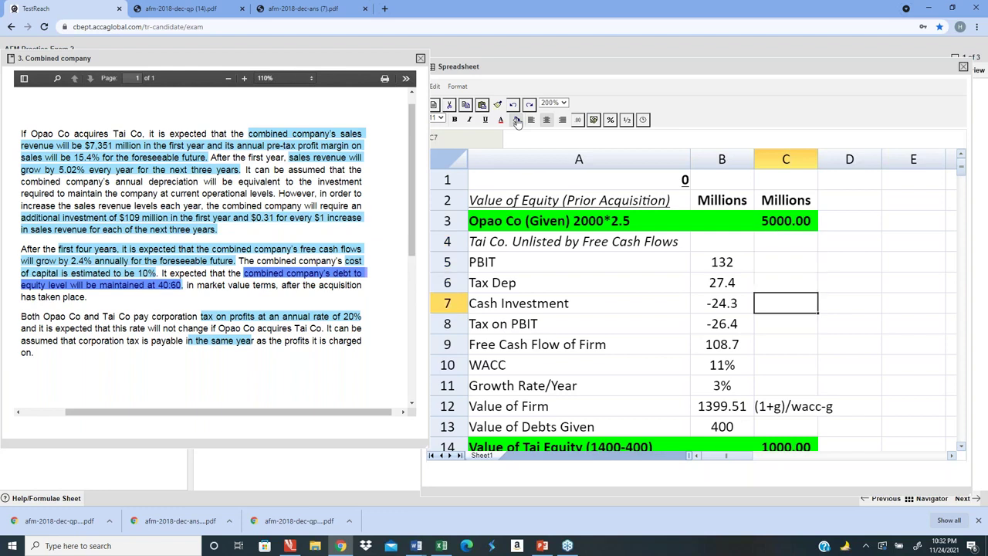
key(Right)
key(Right)
key(Right)
key(Right)
key(Right)
key(Left)
key(Left)
key(Left)
key(Left)
key(Left)
key(Left)
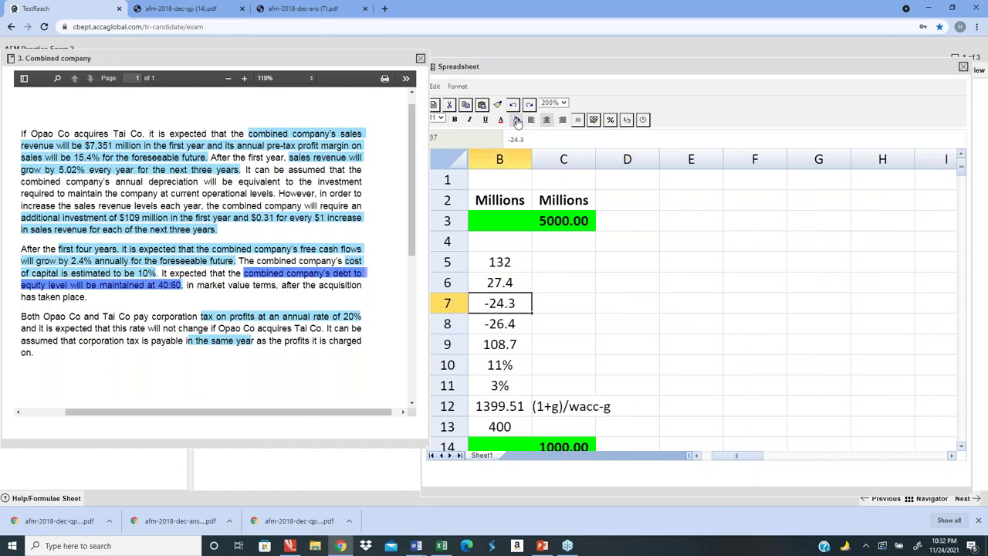
key(Left)
key(Right)
key(Right)
key(Right)
key(Right)
key(Right)
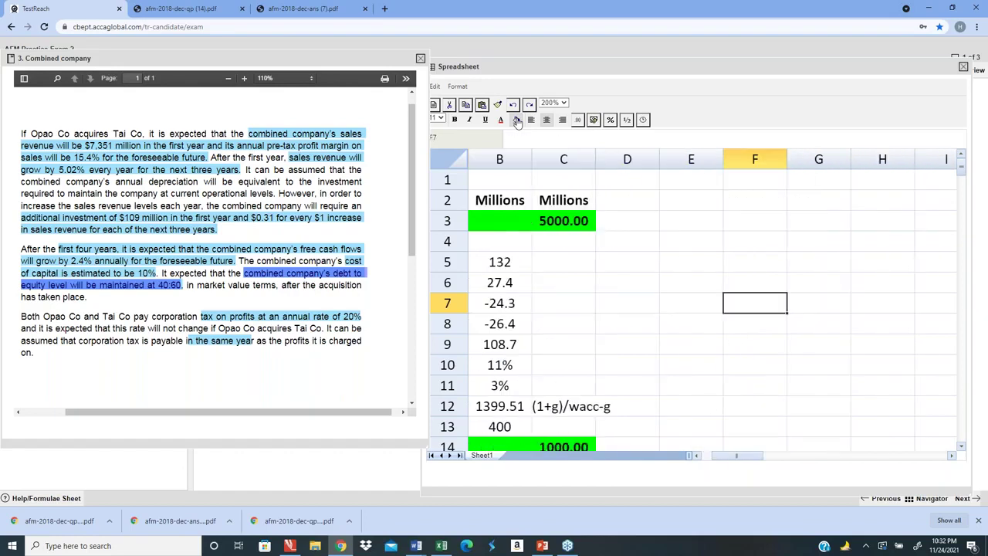
- Undo the entry of 0 that overwrote the APPENDIX 1 heading in A1
key(Up)
key(Up)
key(Up)
key(Up)
key(Up)
key(Left)
key(Left)
key(Left)
key(Left)
key(Left)
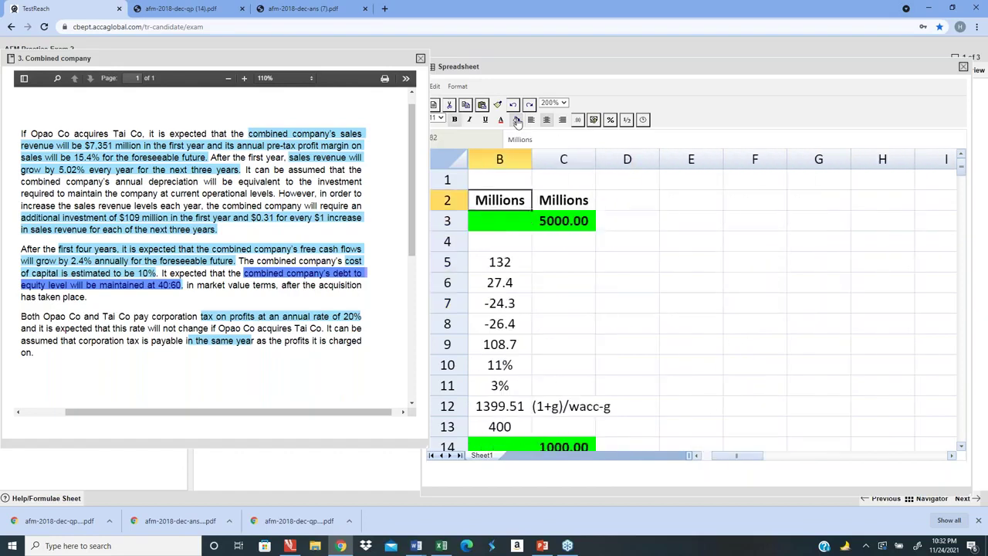
key(Up)
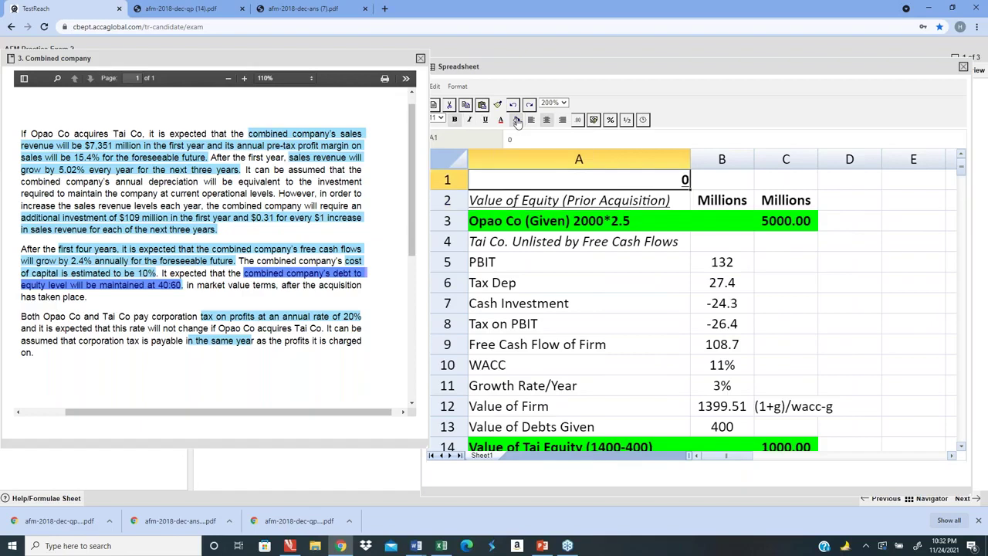
key(ctrl+z)
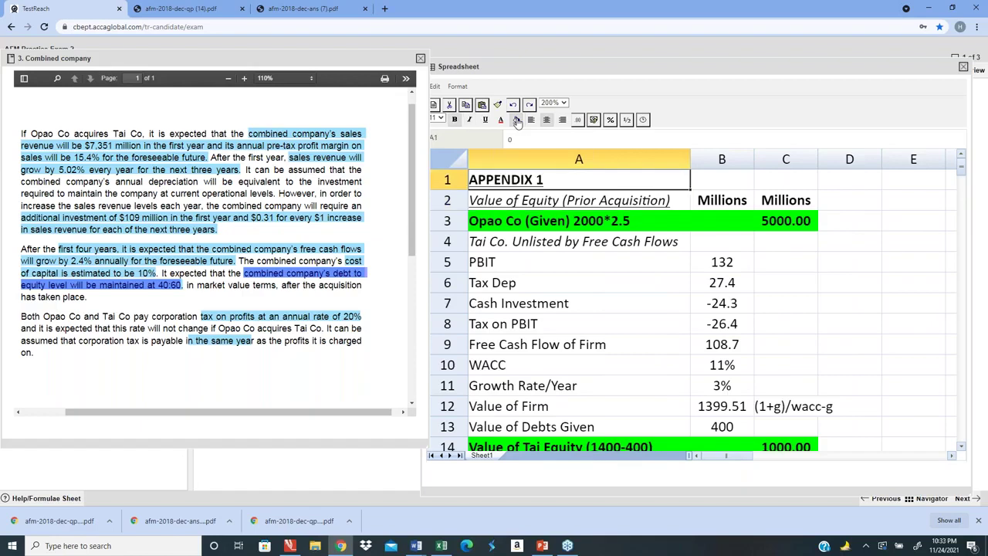
- Examine the sheet from the Appendix 1 heading down to the W1 yearly cash flow workings and terminal value formula
key(Right)
key(Right)
key(Right)
key(Right)
key(Right)
key(Right)
key(Right)
key(Down)
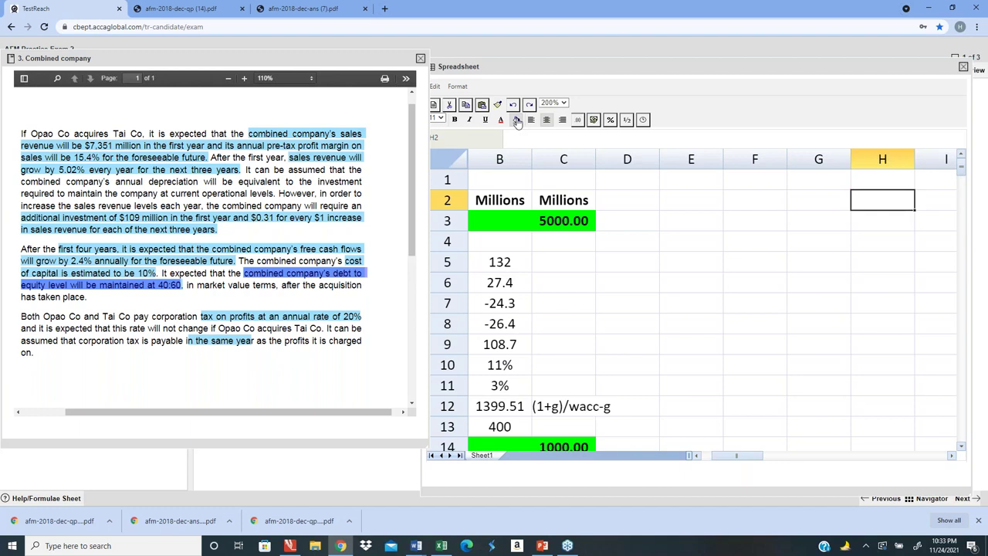
key(Down)
key(Down)
key(Down)
key(Down)
key(Down)
key(Down)
key(Down)
key(Down)
key(Down)
key(Down)
key(Down)
key(Down)
key(Down)
key(Down)
key(Down)
key(Down)
key(Down)
key(Down)
key(Down)
key(Down)
key(Left)
key(Down)
key(Left)
key(Right)
key(Right)
key(Right)
key(Right)
key(Right)
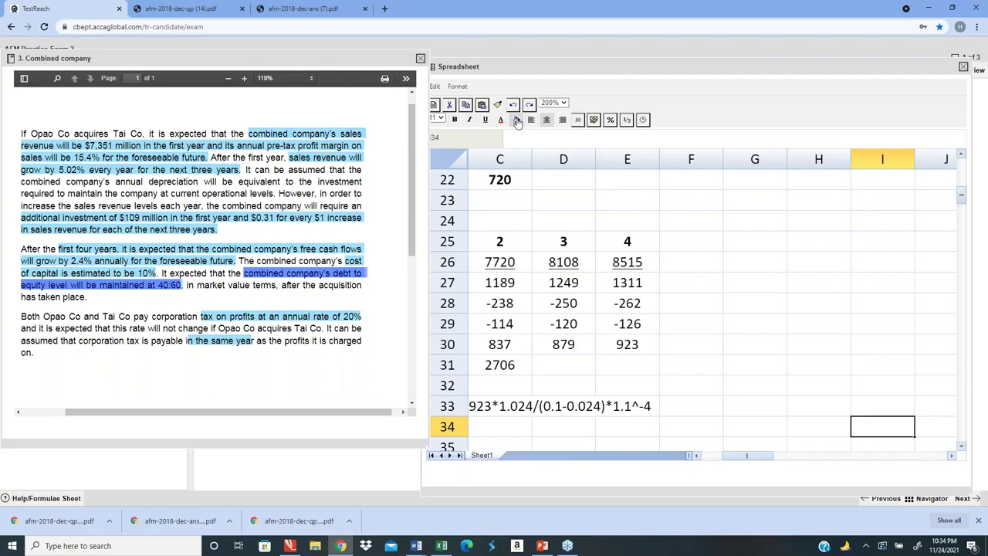
- Copy the APPENDIX 1 heading from A1 to E1 and widen column E to fit it
key(Return)
key(Left)
key(Left)
key(Left)
key(Left)
key(Left)
key(Left)
key(Up)
key(Up)
key(Up)
key(Up)
key(Up)
key(Up)
key(Up)
key(Up)
key(Up)
key(Up)
key(Up)
key(Up)
key(Up)
key(Up)
key(Up)
key(Up)
key(Up)
key(Up)
key(Up)
key(Up)
key(Up)
key(Left)
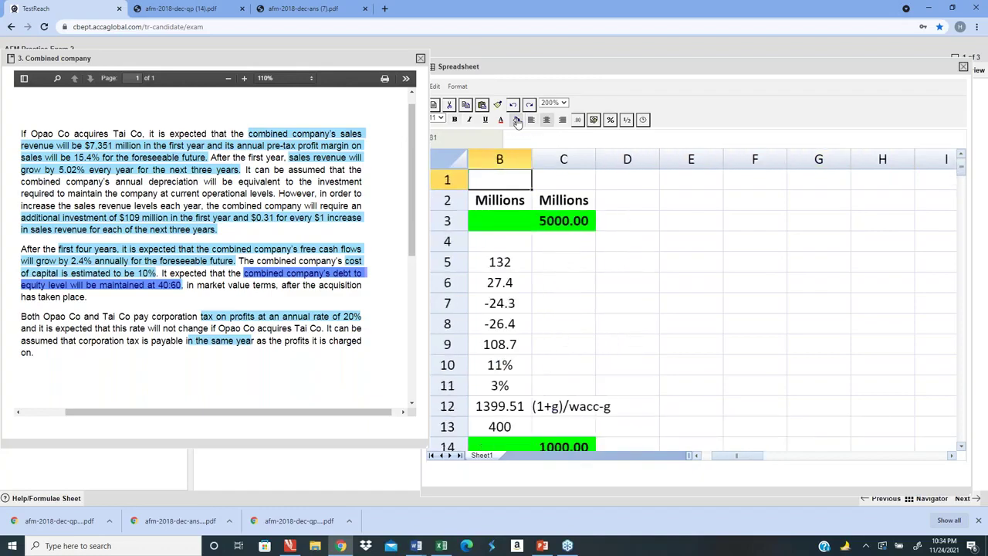
key(Left)
key(Right)
key(Right)
key(Right)
key(Right)
key(Right)
key(Left)
key(Left)
key(Left)
key(Left)
key(Left)
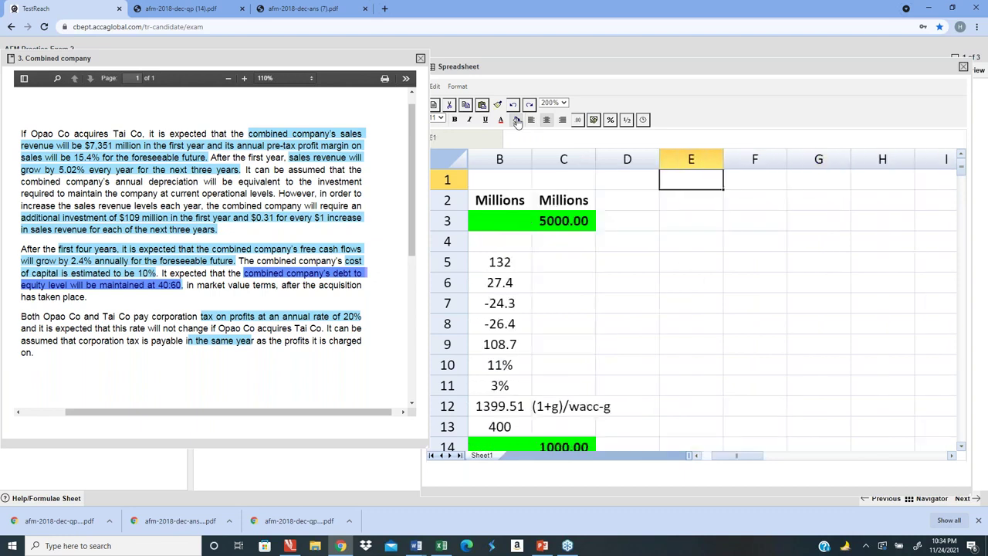
key(Right)
key(Right)
key(Right)
key(Right)
key(Right)
key(Right)
key(Right)
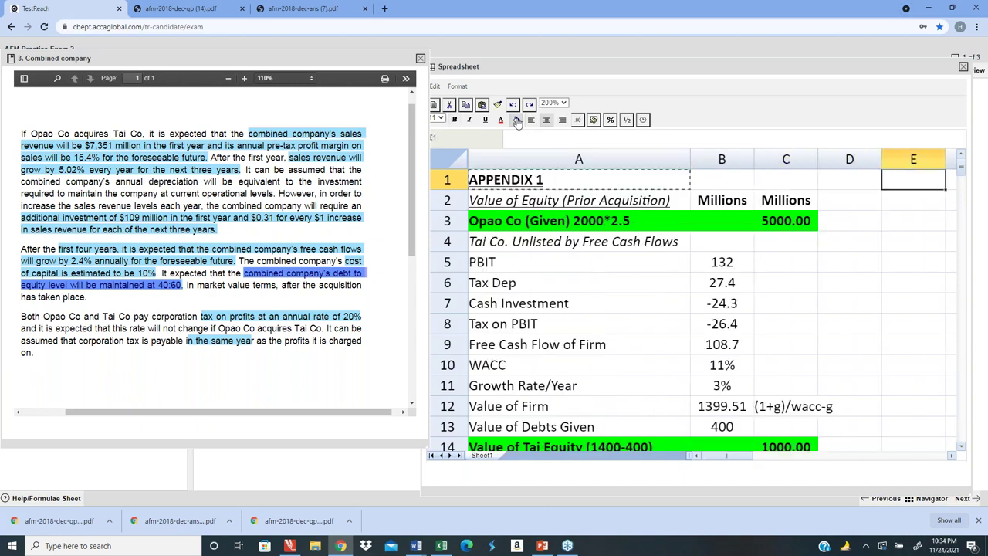
key(Left)
key(Left)
key(Left)
text(APPENDIX 1)
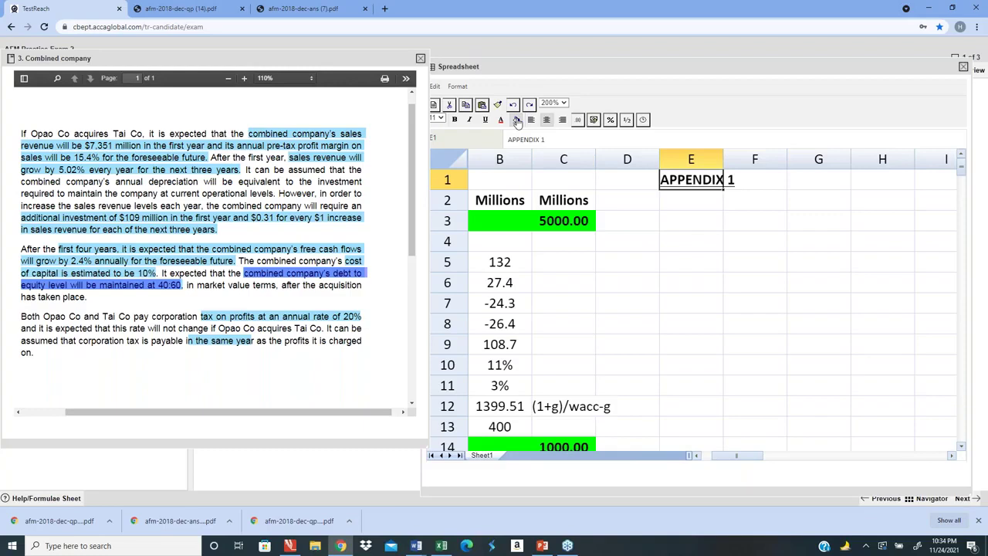
drag(723, 159, 763, 160)
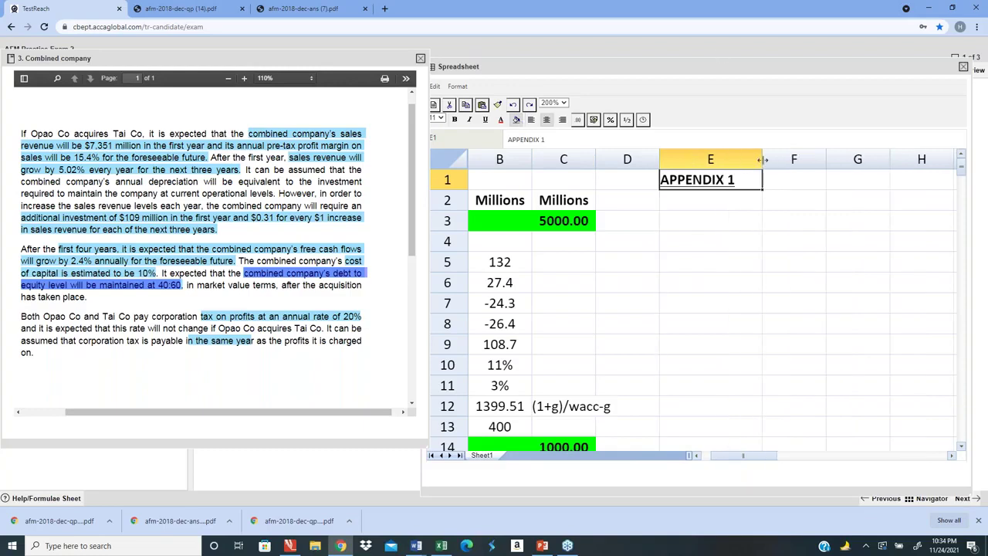
- Close the Combined company exhibit and review the requirements, especially the percentage gain wording in part (c)(ii)
click(421, 59)
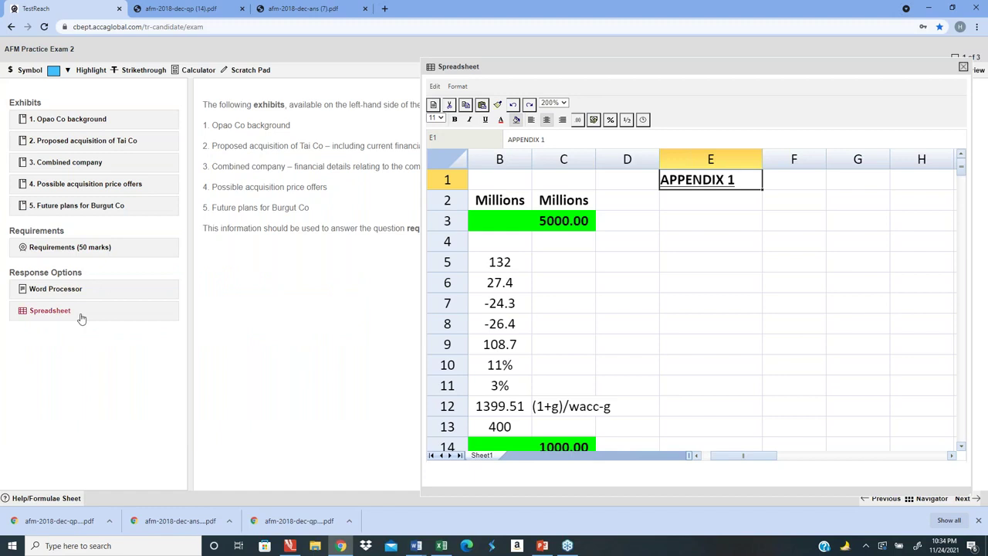
click(90, 248)
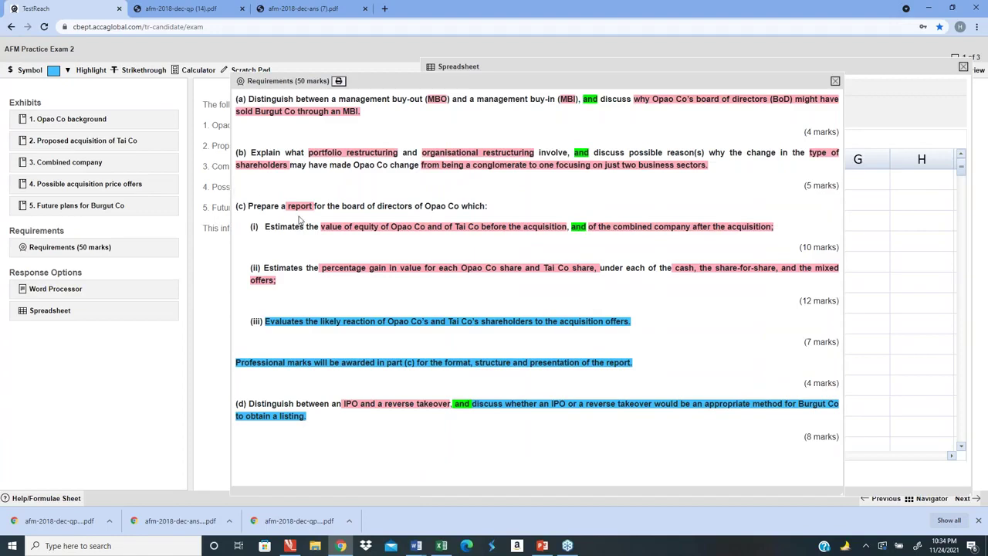
double_click(807, 247)
click(343, 272)
drag(316, 267, 598, 268)
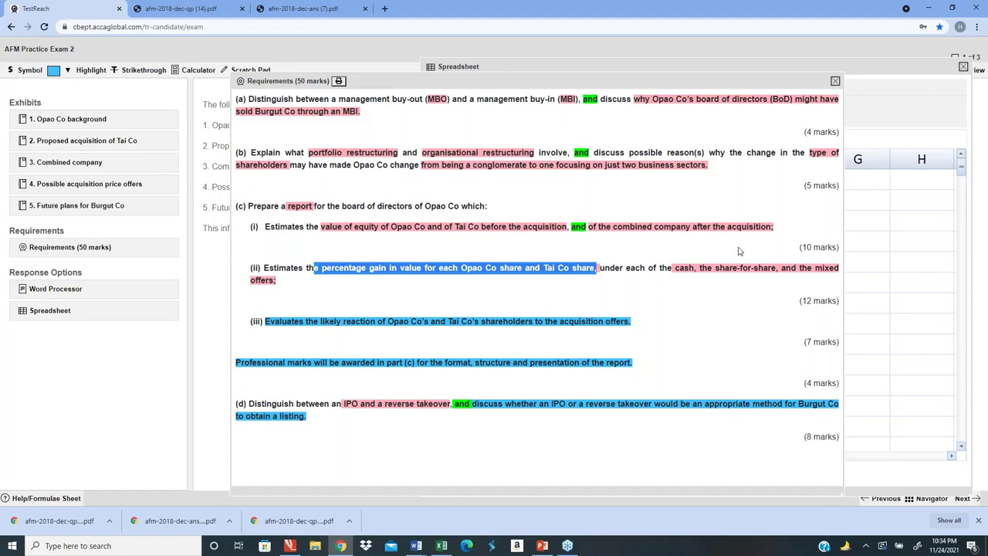
click(835, 81)
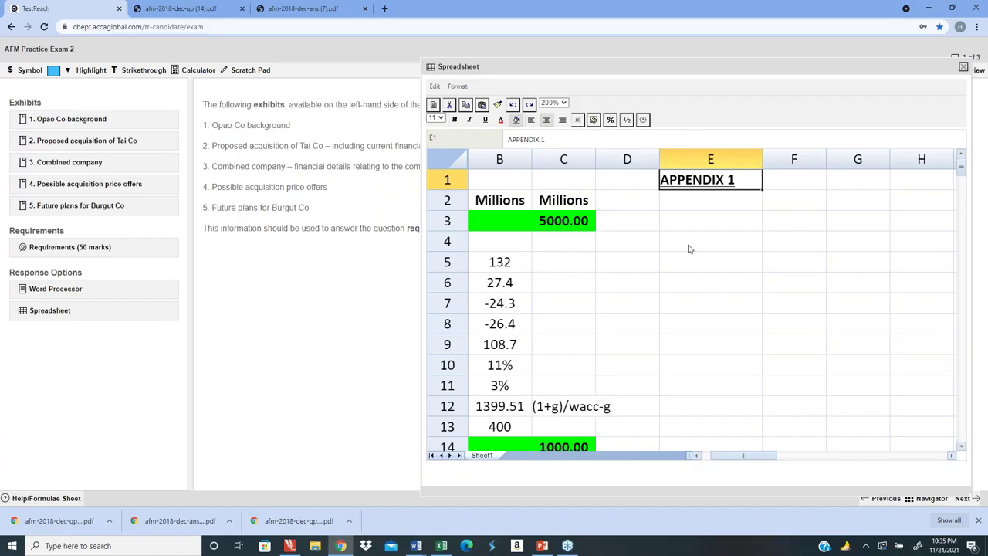
- Open the Possible acquisition price offers exhibit beside the spreadsheet and bring the copied heading in E1 into view
click(110, 183)
drag(259, 63, 148, 79)
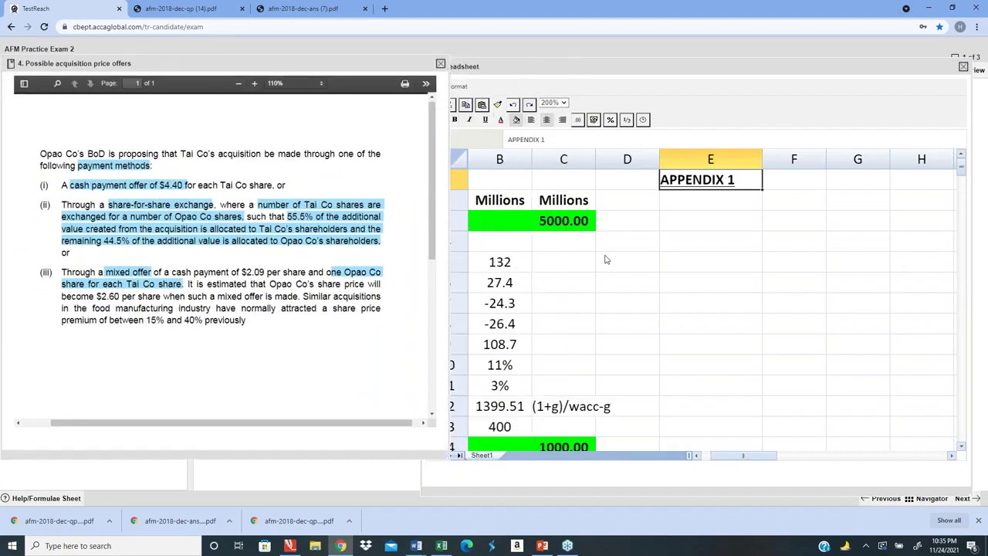
click(606, 260)
key(Right)
key(Right)
key(Right)
key(Right)
key(Right)
key(Right)
key(Left)
key(Left)
key(Left)
key(Left)
key(Left)
key(Up)
key(Up)
key(Up)
key(Up)
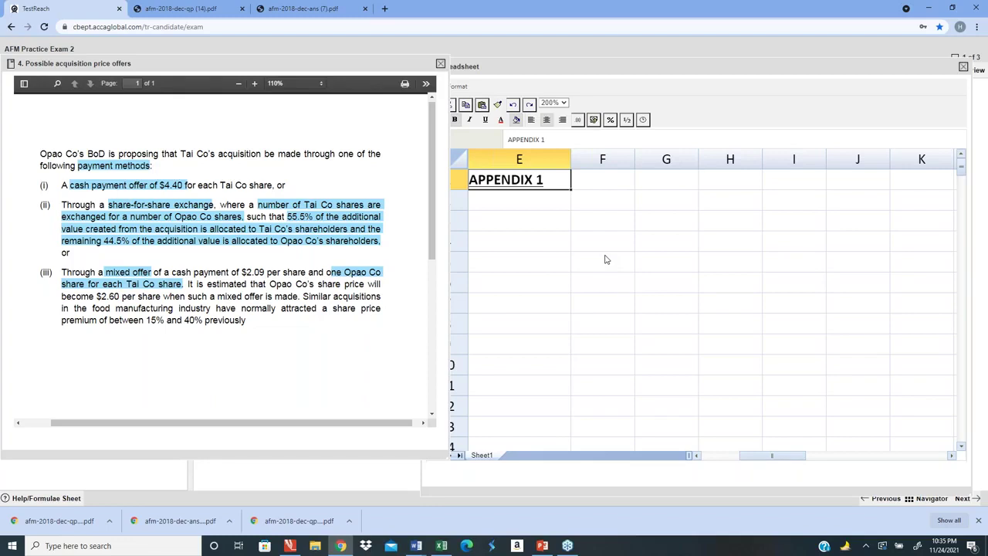
key(Down)
key(Up)
key(Right)
key(Right)
key(Right)
key(Right)
key(Left)
key(Left)
key(Right)
key(Right)
key(Right)
key(Right)
key(Left)
key(Left)
key(Left)
key(Left)
key(Left)
key(Left)
- Enter the subheading "Percentage Gain Tai & Opao the payment methods" in E2 and italicise it
key(Return)
key(Return)
key(Up)
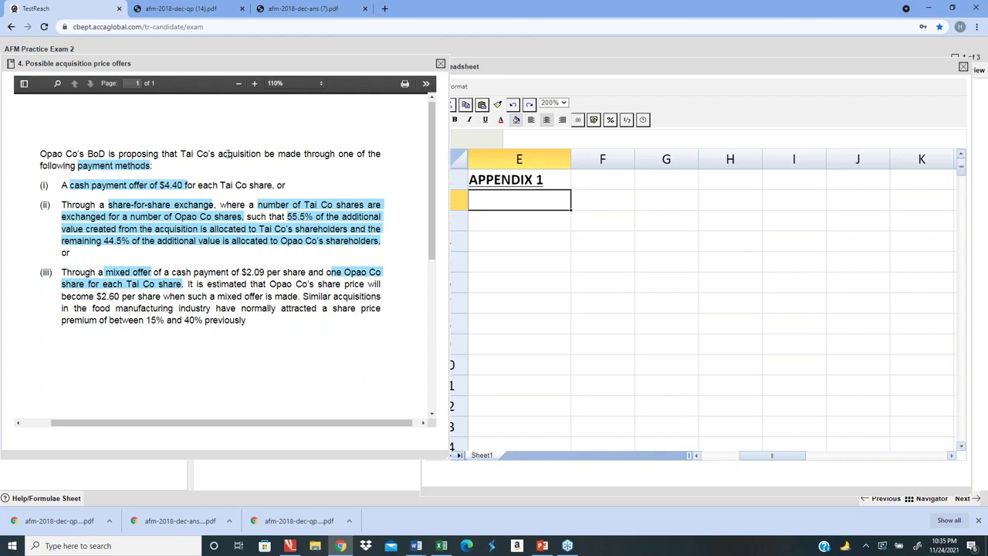
text(pER)
key(BackSpace)
key(BackSpace)
key(BackSpace)
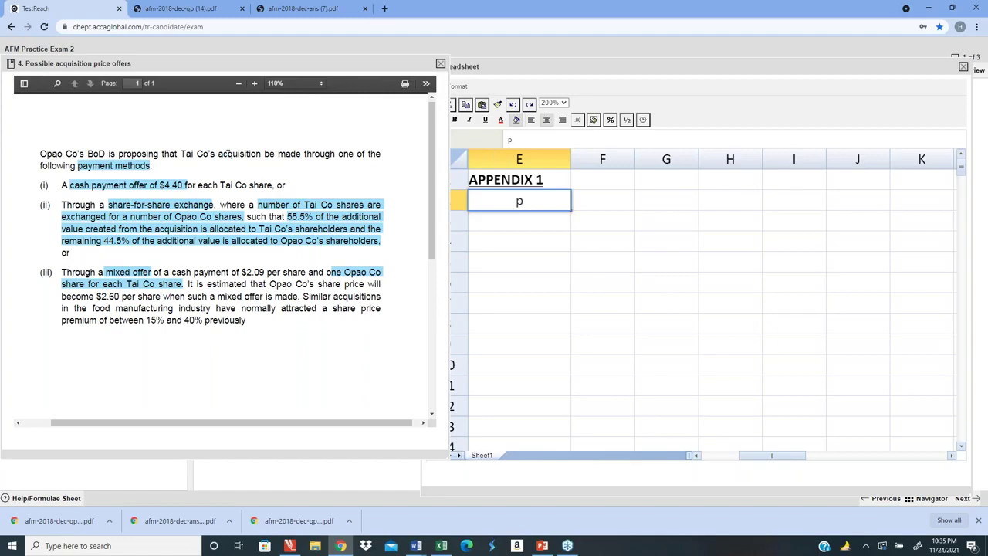
text(Percentage G)
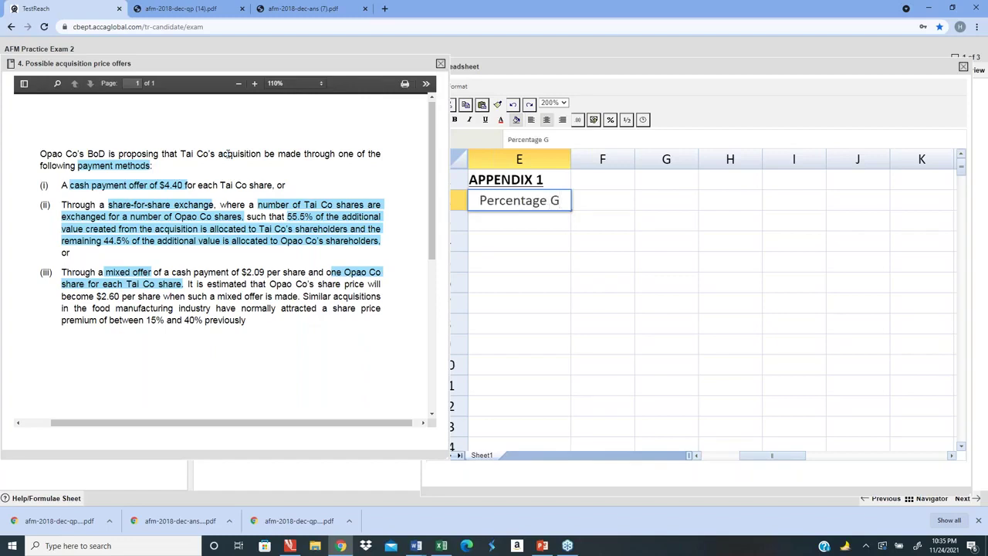
text(ain)
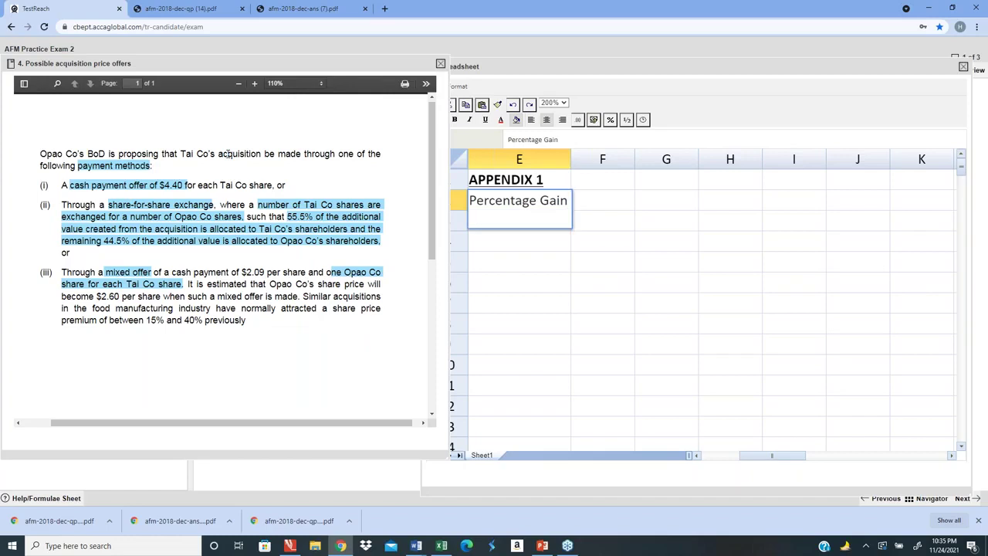
text( fro)
key(BackSpace)
key(BackSpace)
key(BackSpace)
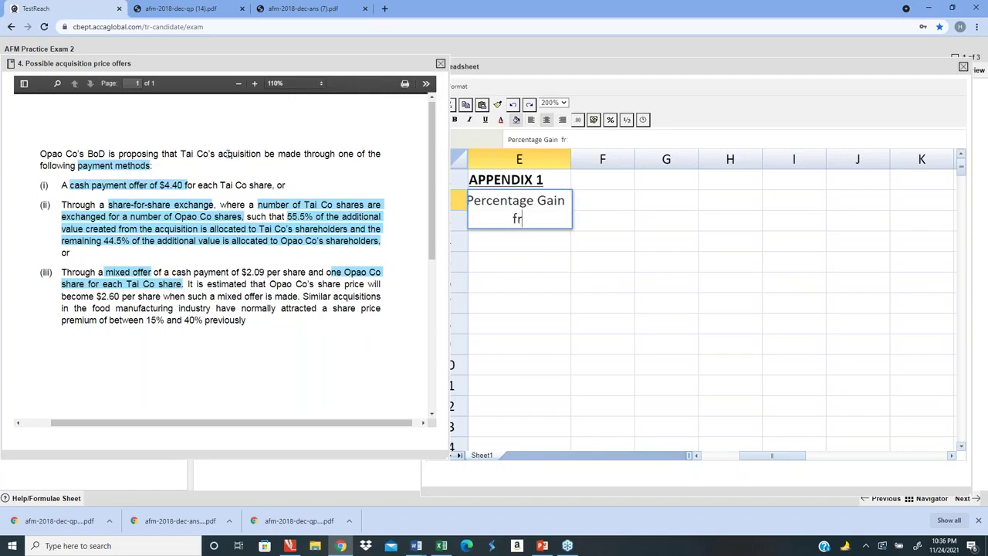
text(Tai & Opa)
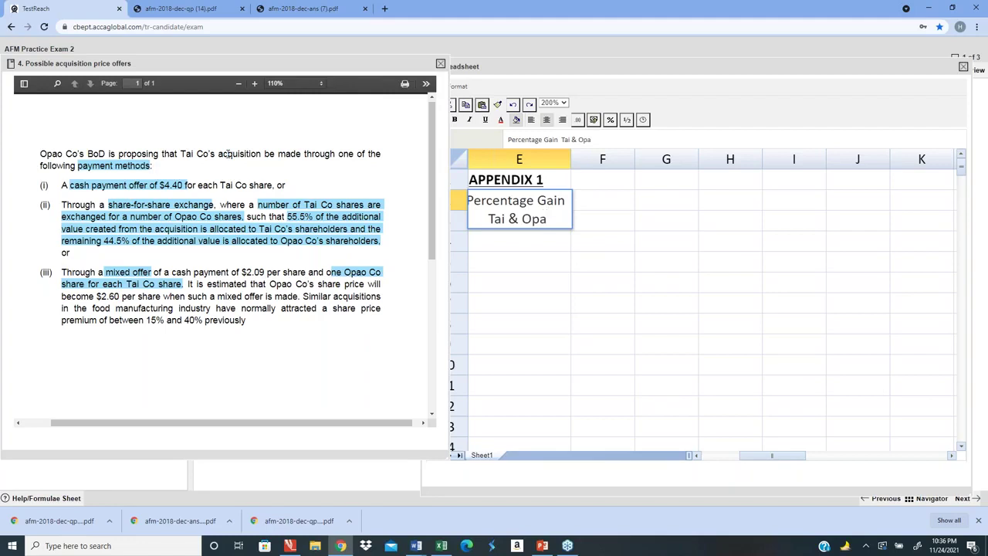
text( un)
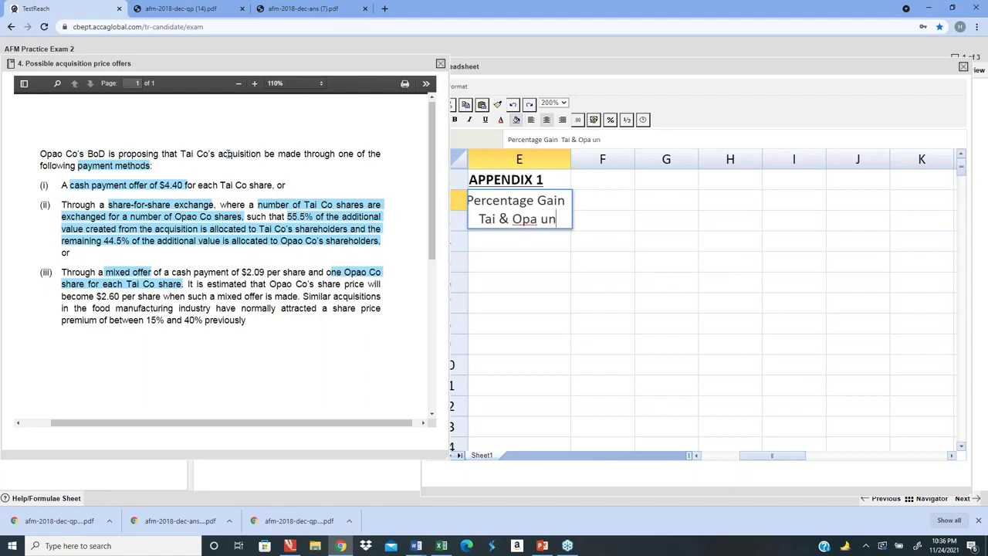
text(der)
key(BackSpace)
key(BackSpace)
key(BackSpace)
key(BackSpace)
key(BackSpace)
key(BackSpace)
key(BackSpace)
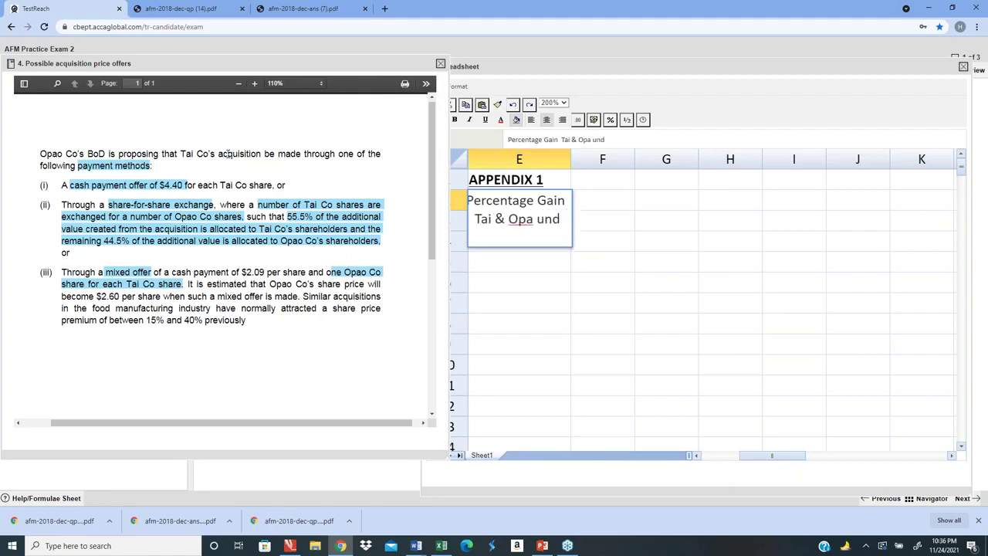
text(o the)
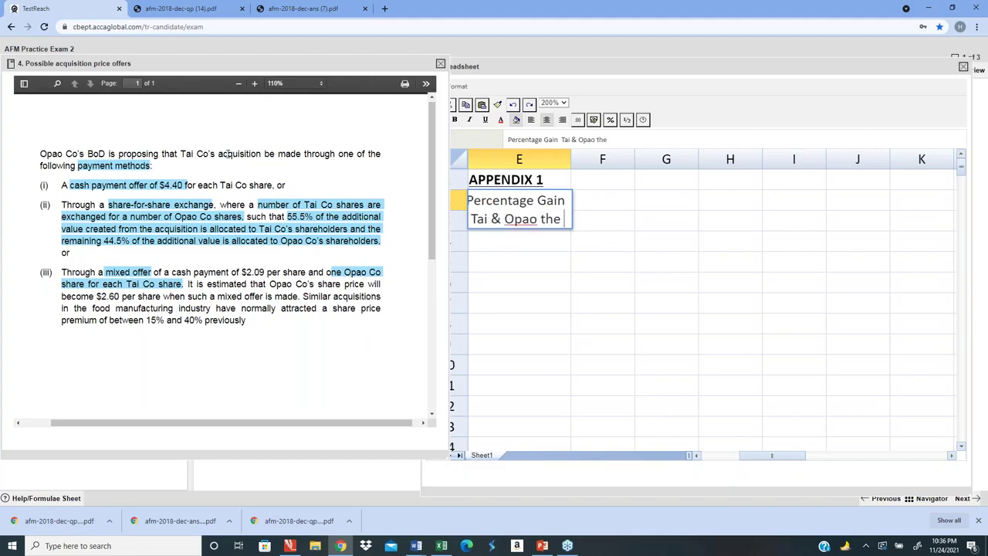
text( payment )
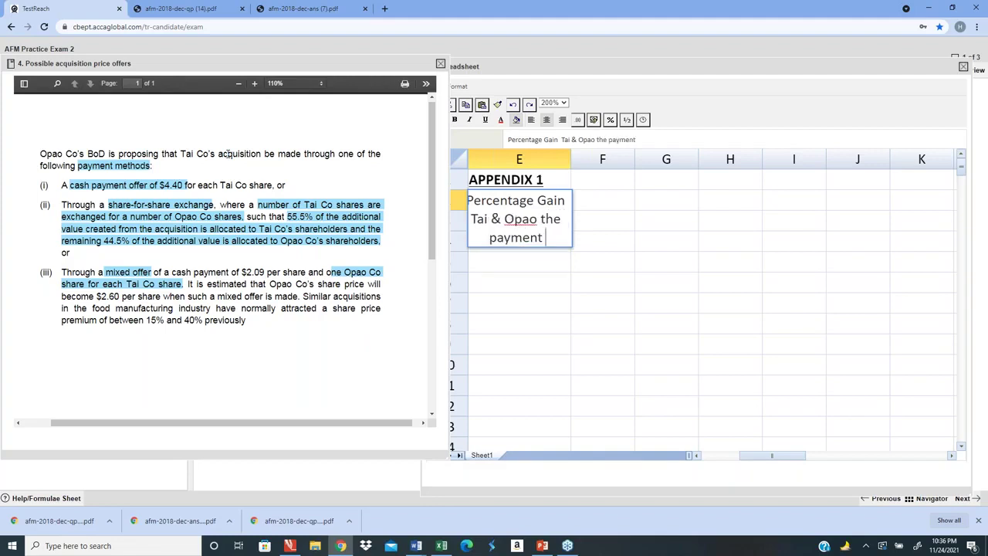
text(methods)
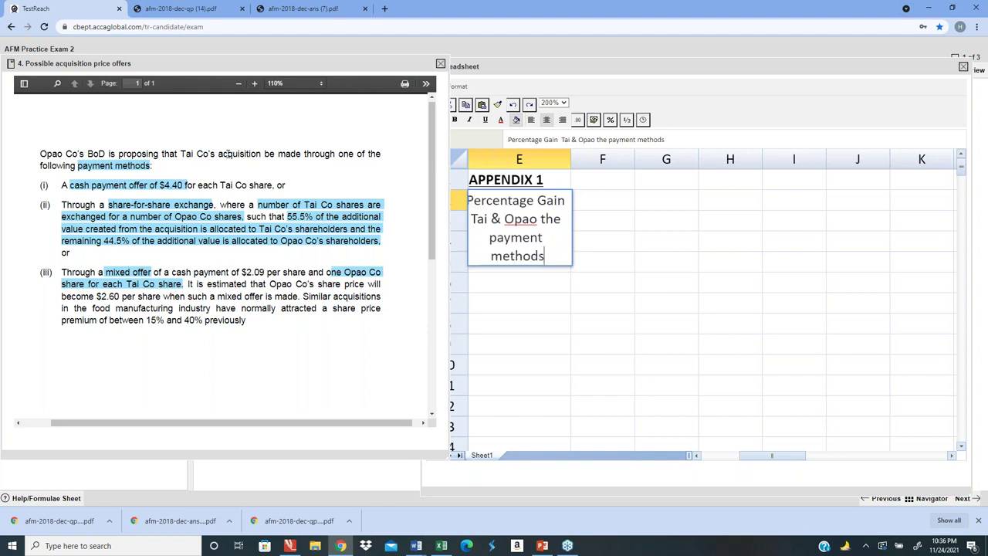
key(Return)
key(Up)
key(ctrl+i)
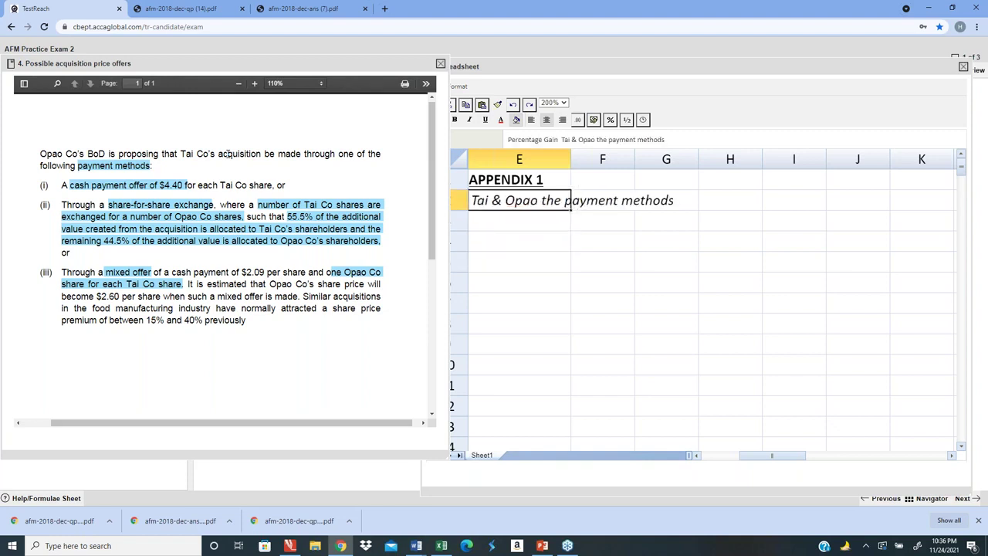
- Enter the column headings OPAO in F3 and TAI in G3 below the percentage gain subheading
key(Down)
key(Up)
key(Down)
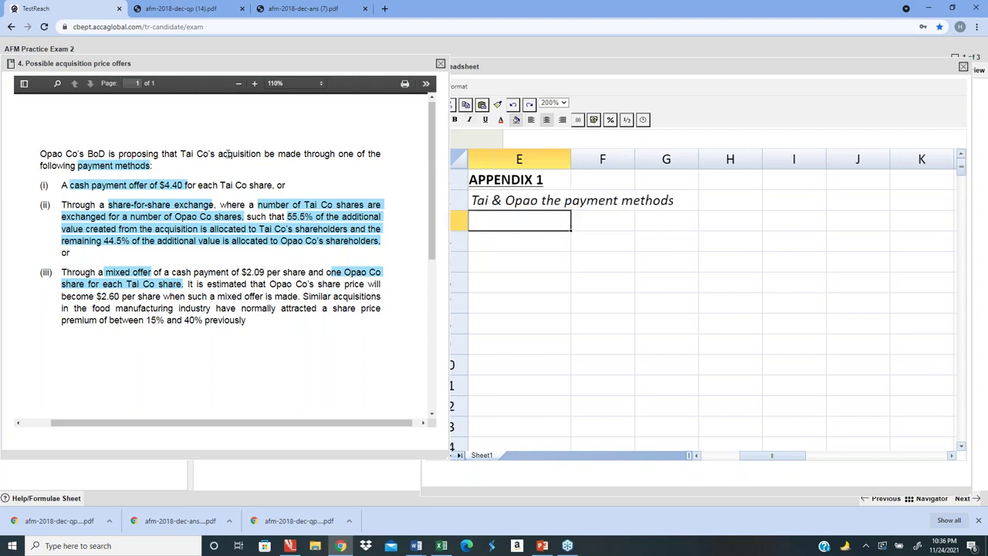
key(Right)
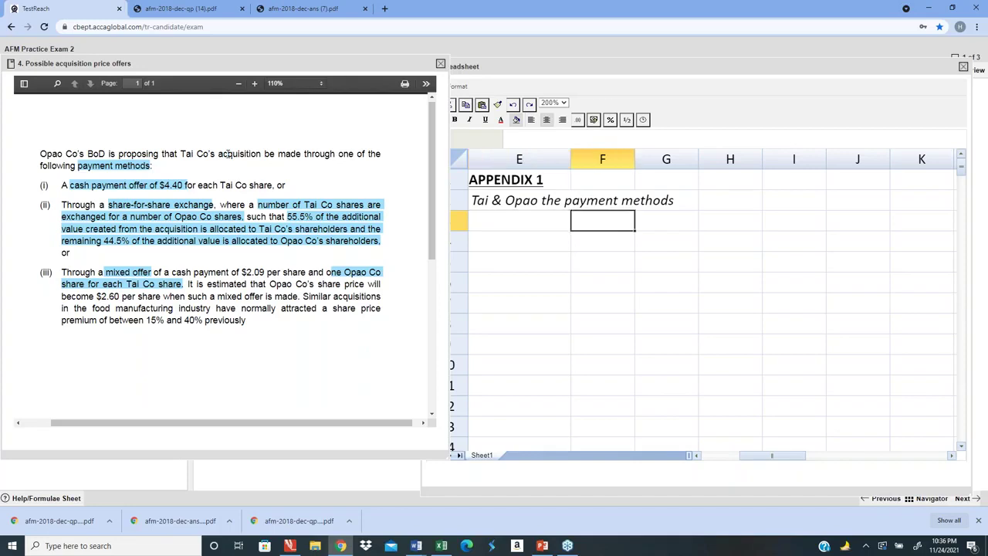
text(OPAO)
key(Return)
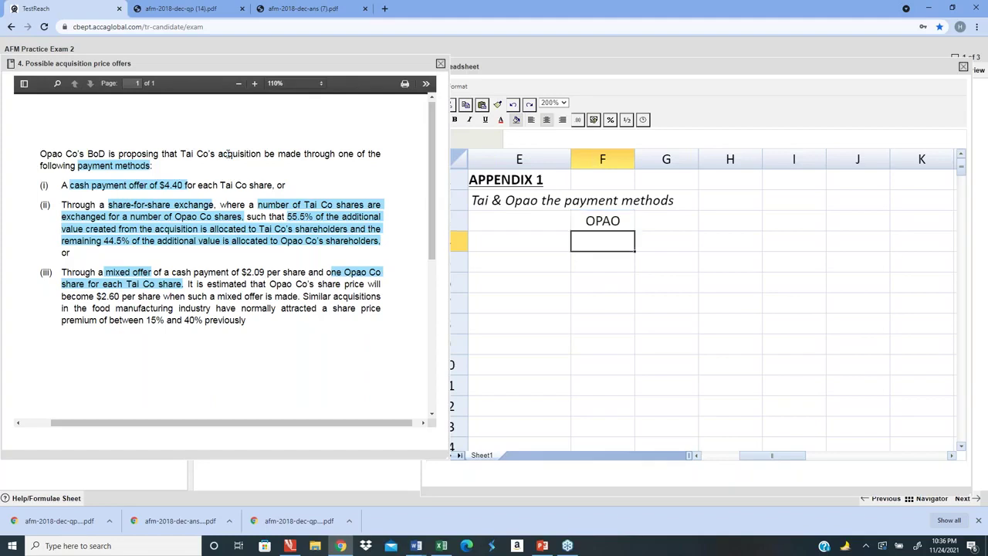
key(Up)
key(Right)
text(TAI)
key(Return)
- Make the OPAO and TAI headings in F3:G3 bold and colour their text red
key(Up)
key(shift+Left)
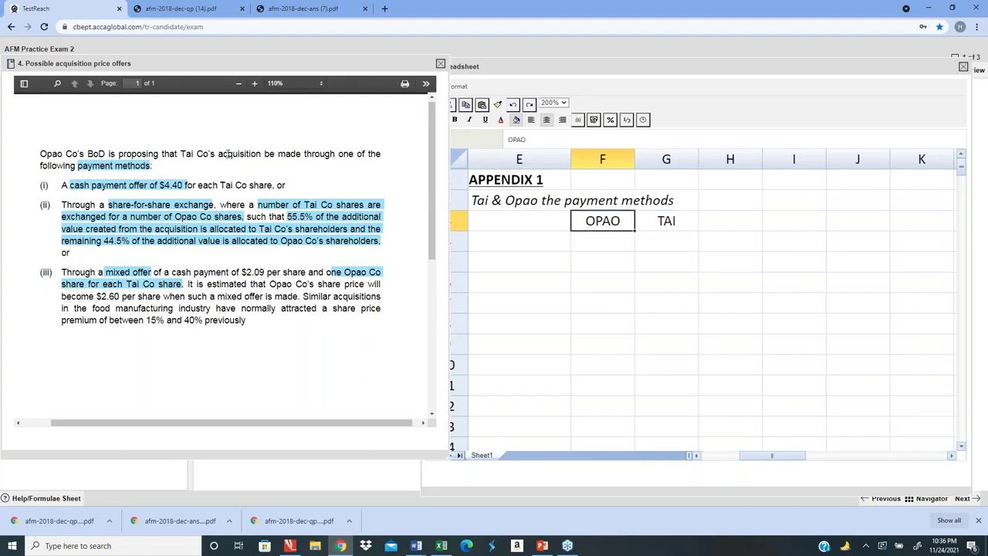
key(ctrl+b)
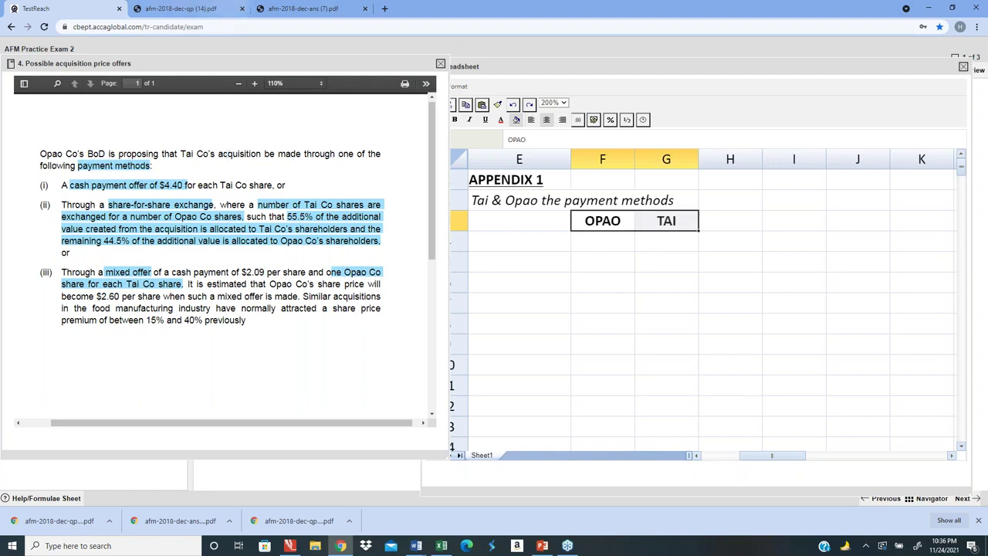
click(502, 121)
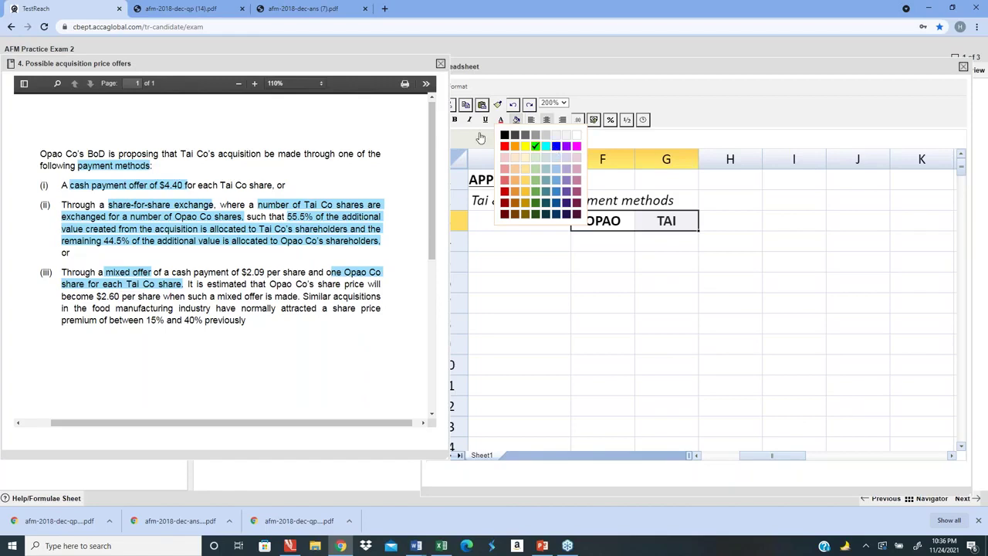
click(507, 146)
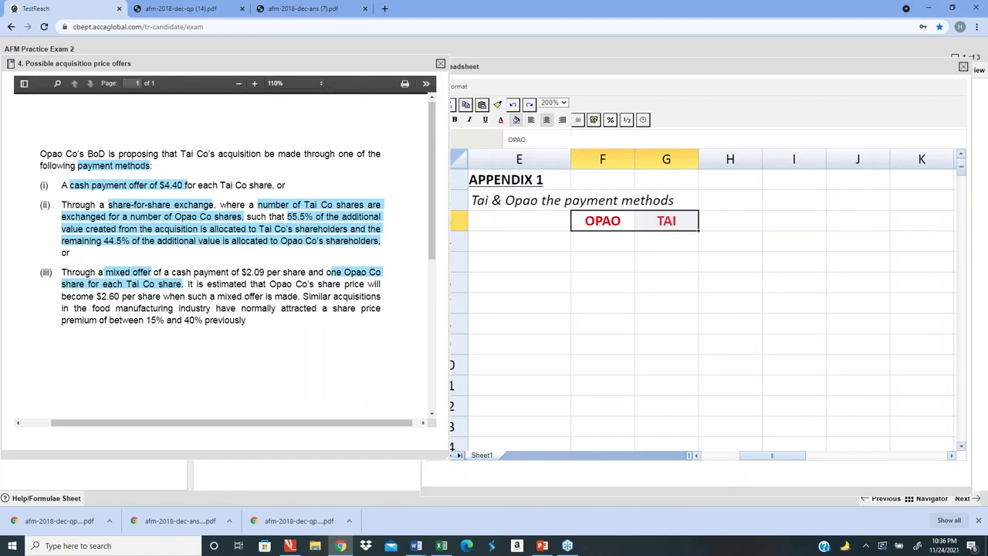
- Enter the payment method labels CASH, SHARE and MIX in E4, E5 and E6
click(535, 244)
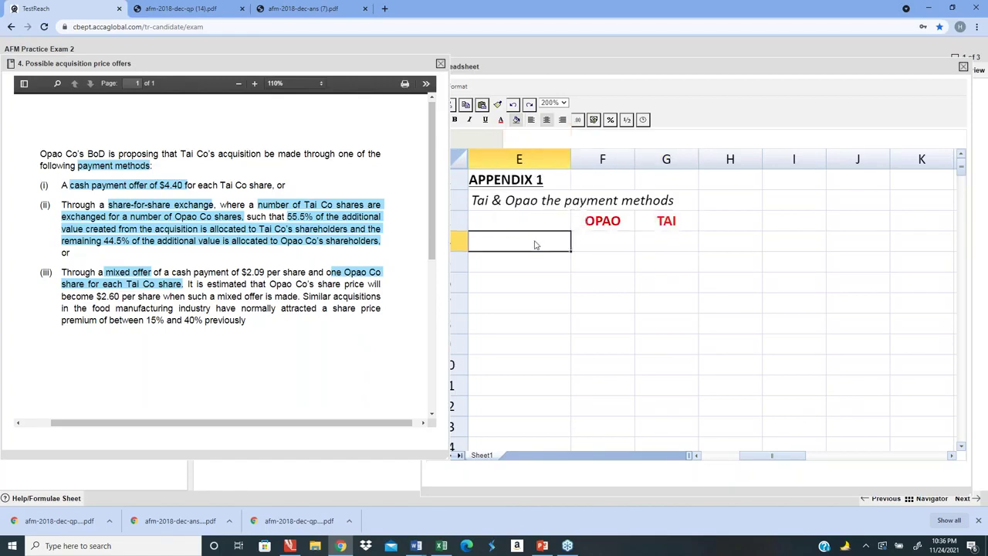
text(CAH)
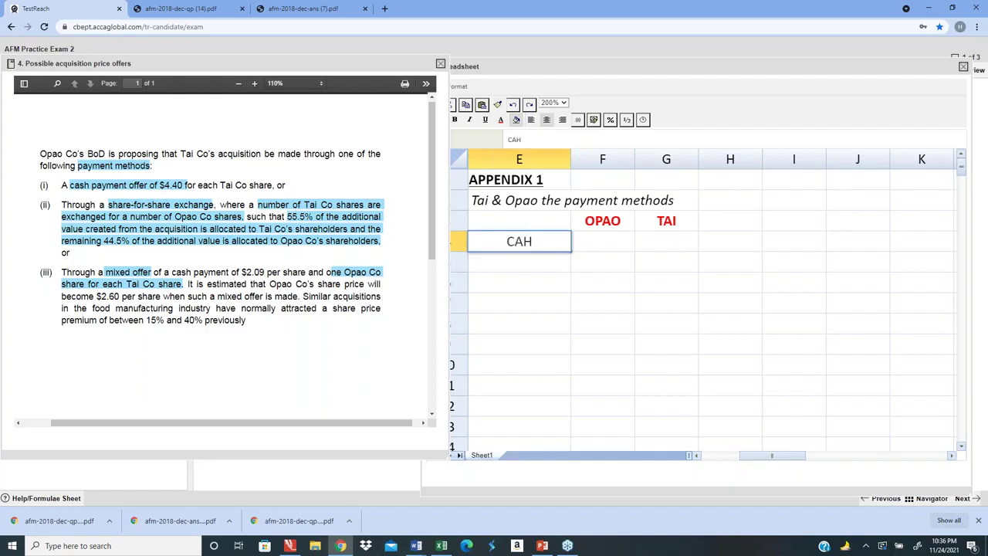
key(BackSpace)
key(BackSpace)
key(BackSpace)
text(CASH)
key(Return)
text(SHARE)
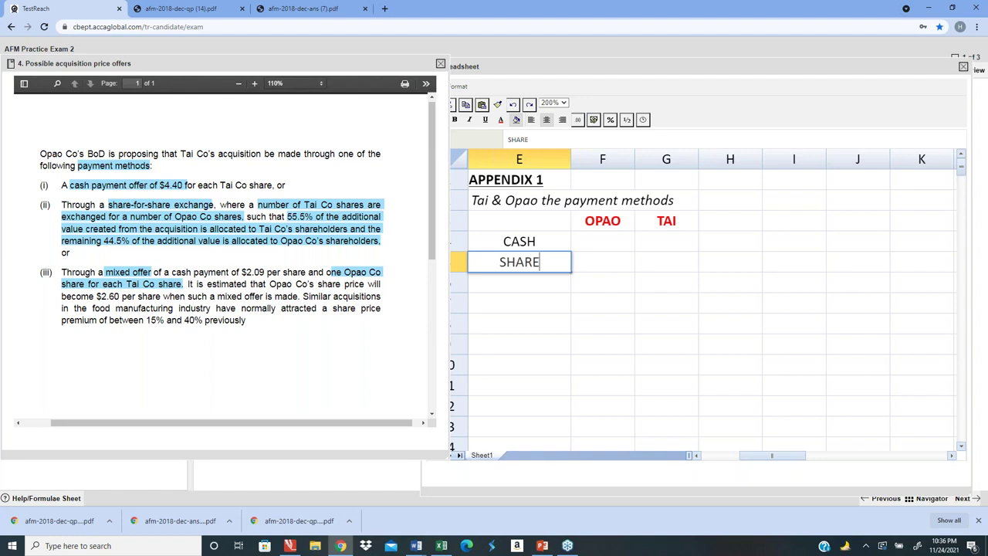
key(Return)
text(MIX)
key(Return)
- Left-align the payment method labels in E4:E6
key(Up)
key(Up)
key(Up)
key(shift+Down)
key(shift+Down)
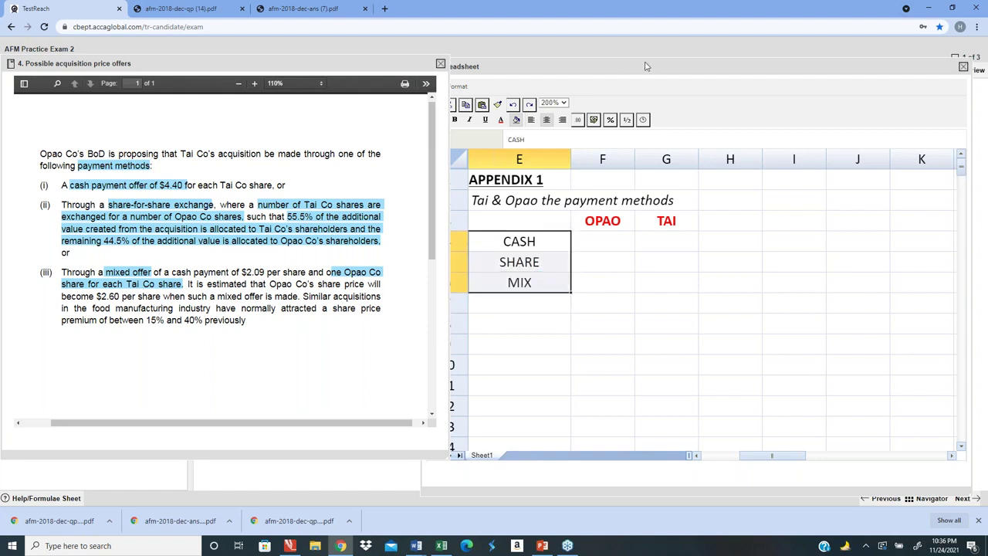
click(533, 119)
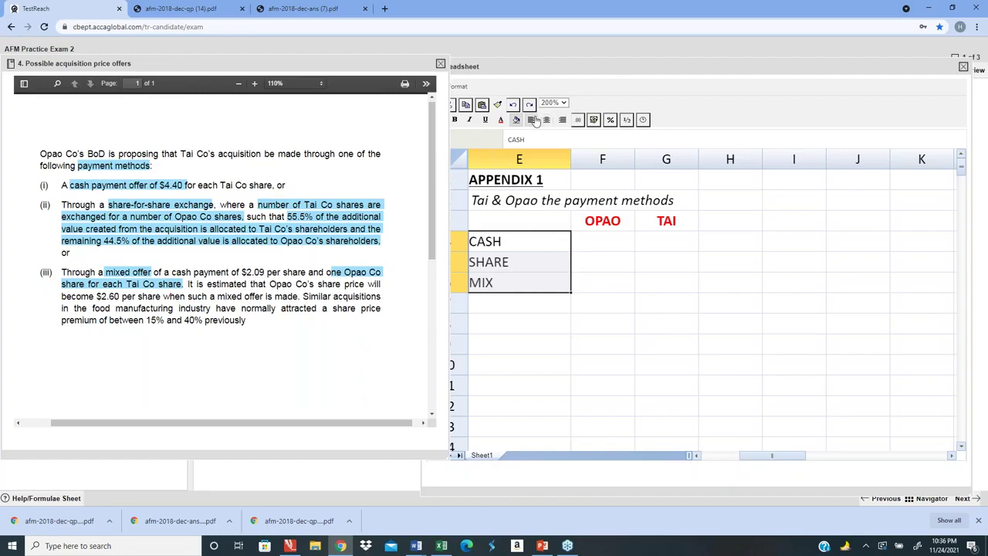
- Fill F4:G6 with "?" placeholders for each company under every payment method
key(Right)
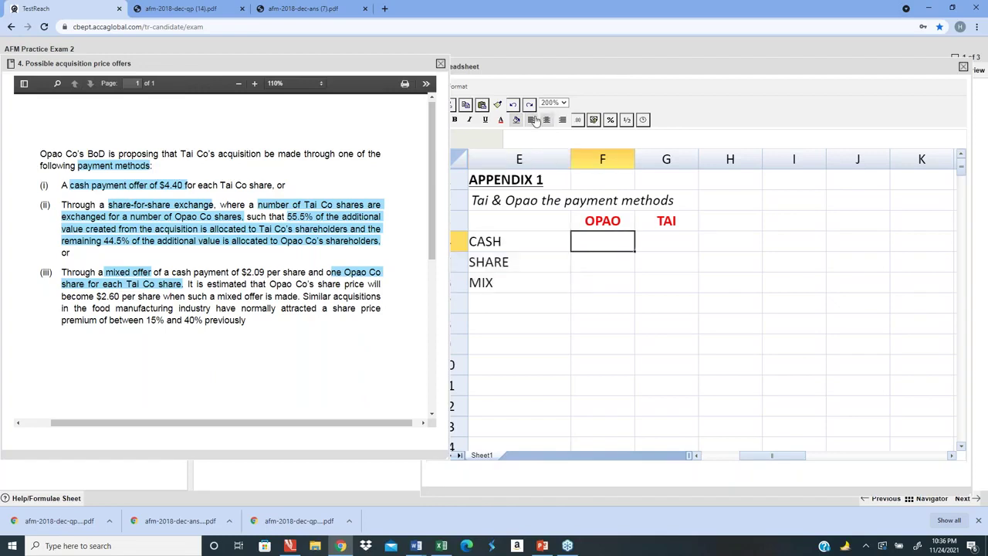
click(630, 309)
click(620, 249)
text(?)
key(Return)
key(Up)
key(Right)
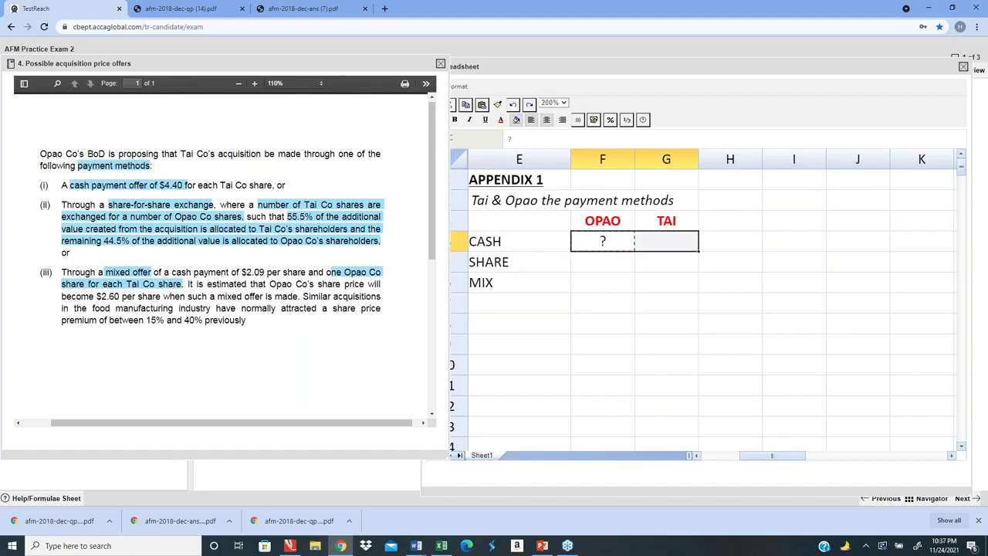
key(shift+Down)
key(shift+Down)
text(?	? ?	? ?	?)
key(Down)
key(Down)
key(Down)
key(Down)
key(Left)
key(Left)
key(Right)
key(Right)
key(Right)
key(Right)
key(Right)
key(Right)
key(Right)
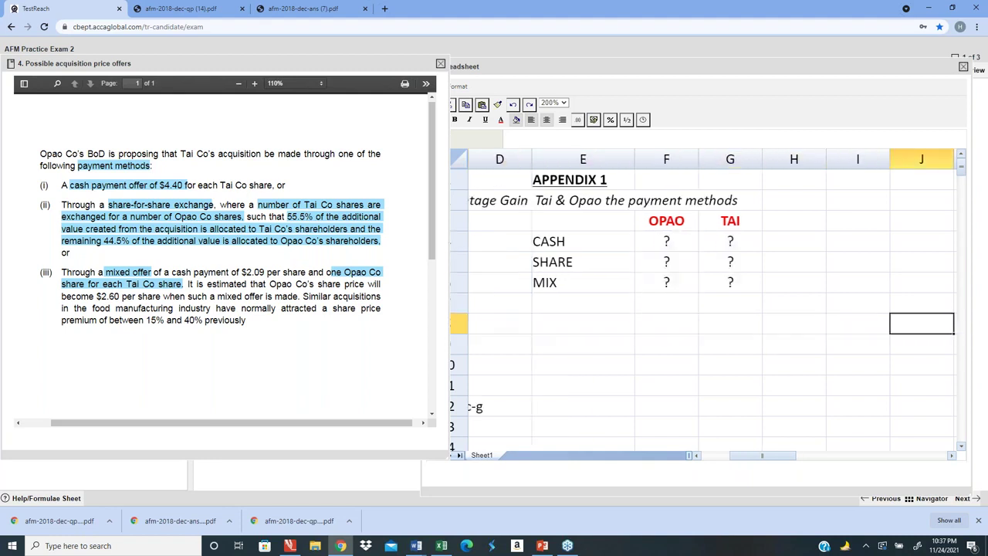
key(Left)
key(Left)
key(Left)
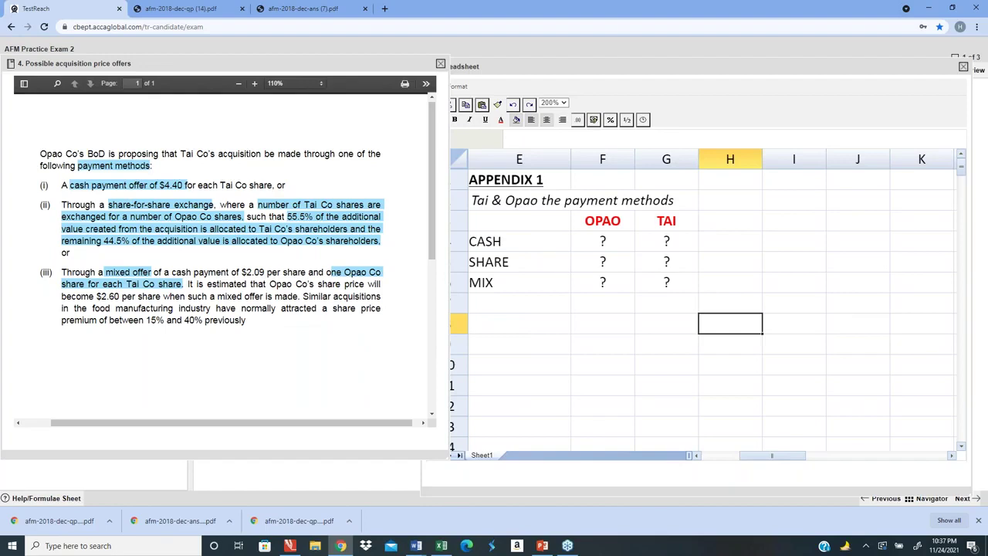
key(Left)
key(Left)
key(Left)
key(Left)
key(Right)
key(Right)
key(Right)
key(Right)
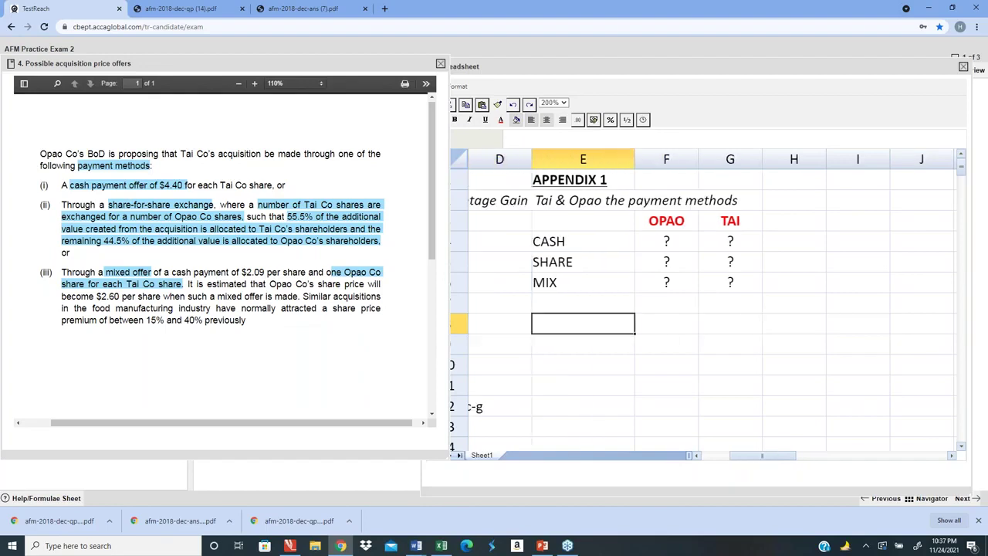
key(Right)
key(Right)
key(Right)
key(Left)
key(Left)
key(Left)
key(Left)
key(Left)
key(Left)
key(Left)
key(Left)
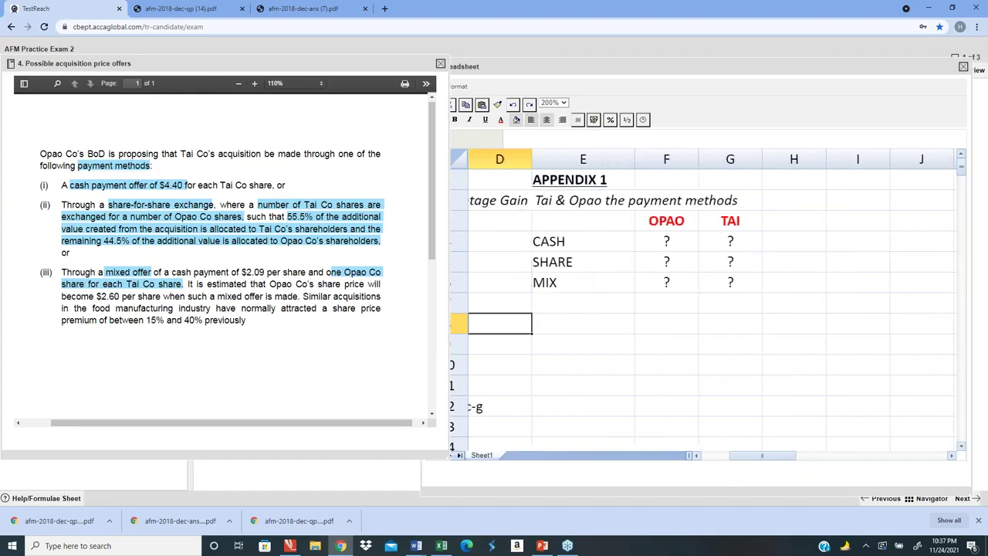
- Left-align the "Percentage Gain Tai & Opao the payment methods" subheading in E2
key(Right)
key(Right)
key(Up)
key(Up)
key(Up)
key(Up)
key(Up)
key(Up)
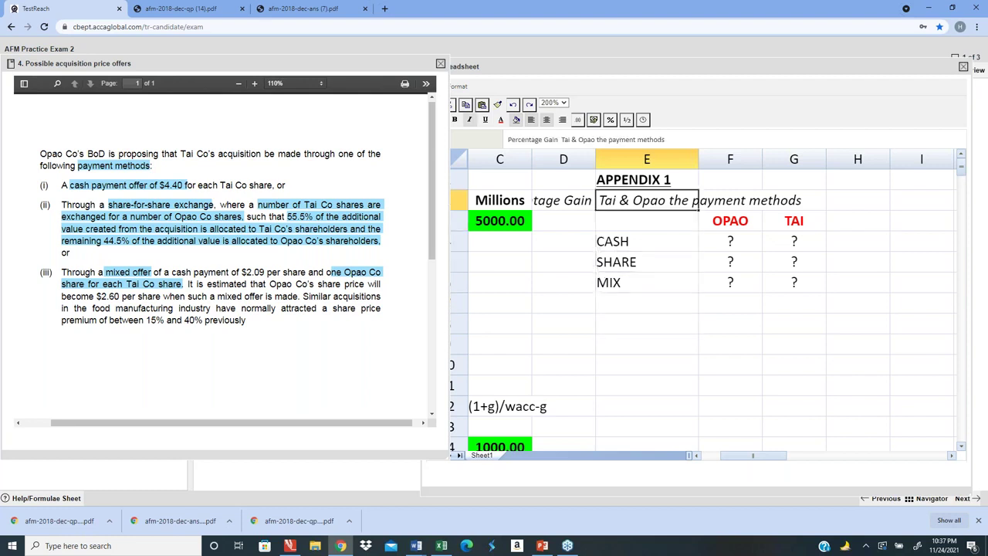
click(531, 119)
- Narrow column D to about half its width
key(Down)
key(Down)
key(Right)
key(Right)
key(Right)
key(Right)
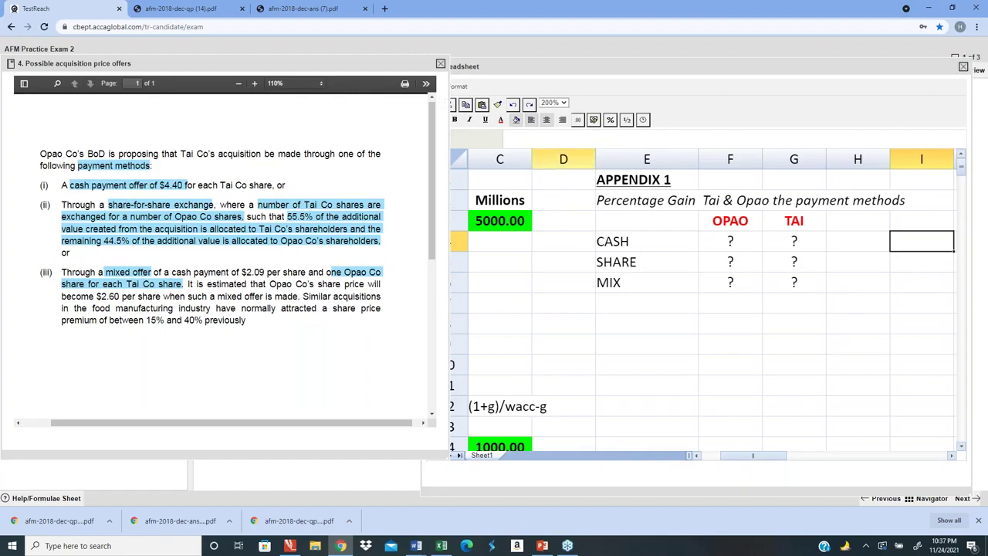
drag(598, 162, 562, 162)
click(641, 324)
key(Right)
key(Right)
key(Right)
key(Right)
key(Right)
key(Down)
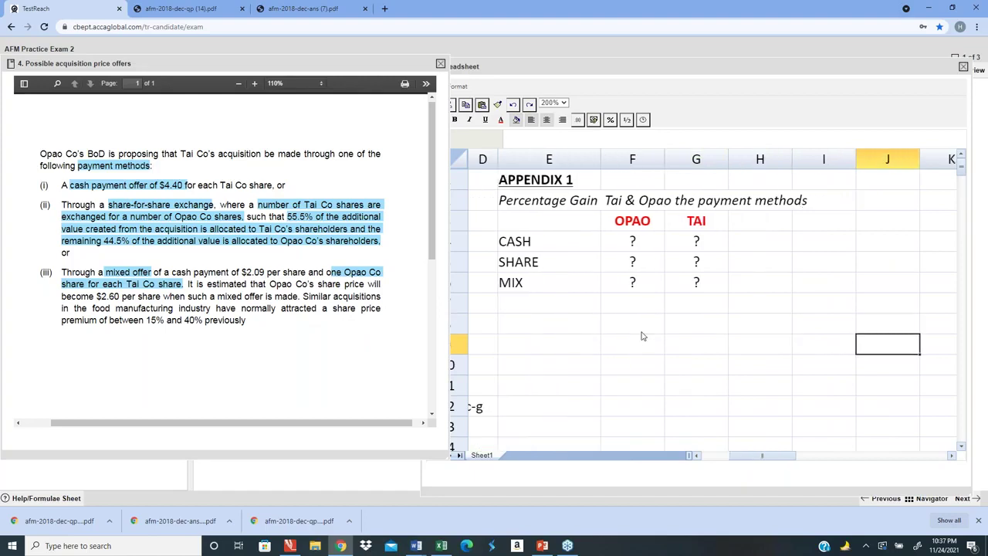
key(Left)
key(Left)
key(Left)
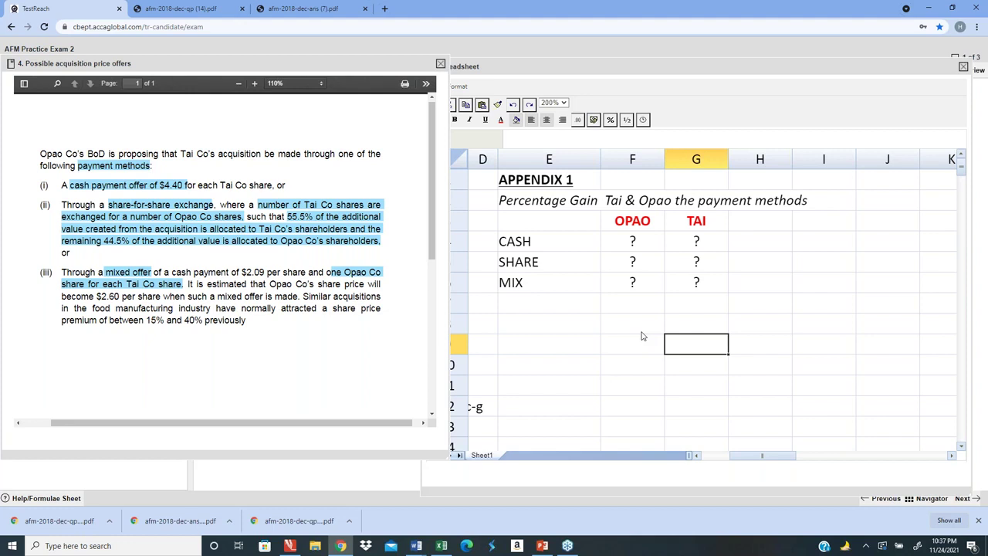
- Enter the note "% GAIN MEANS = HOW MUCH PREMIUM GIVING TO TARGET COMPANY" in E8
key(Up)
key(Left)
key(Left)
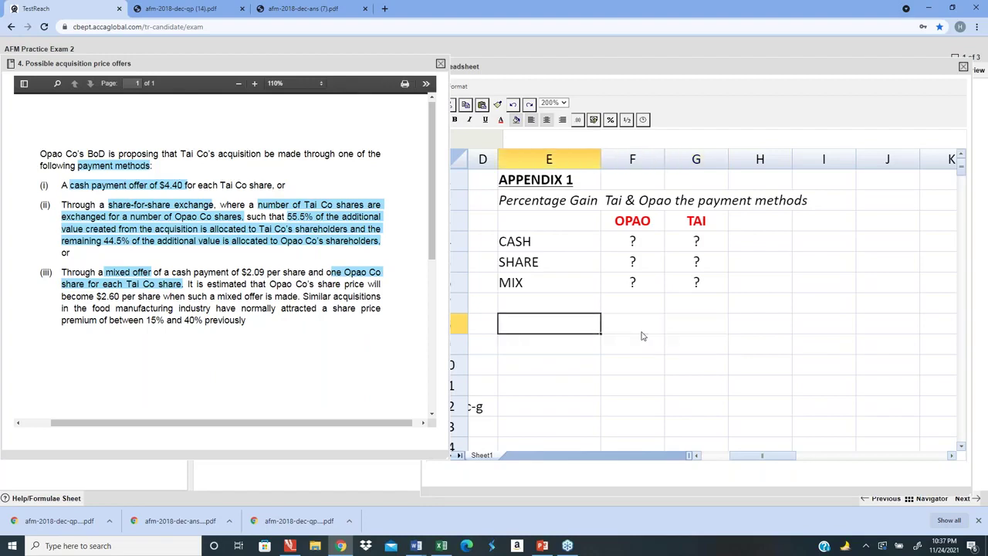
text(% GAIN MEANS =)
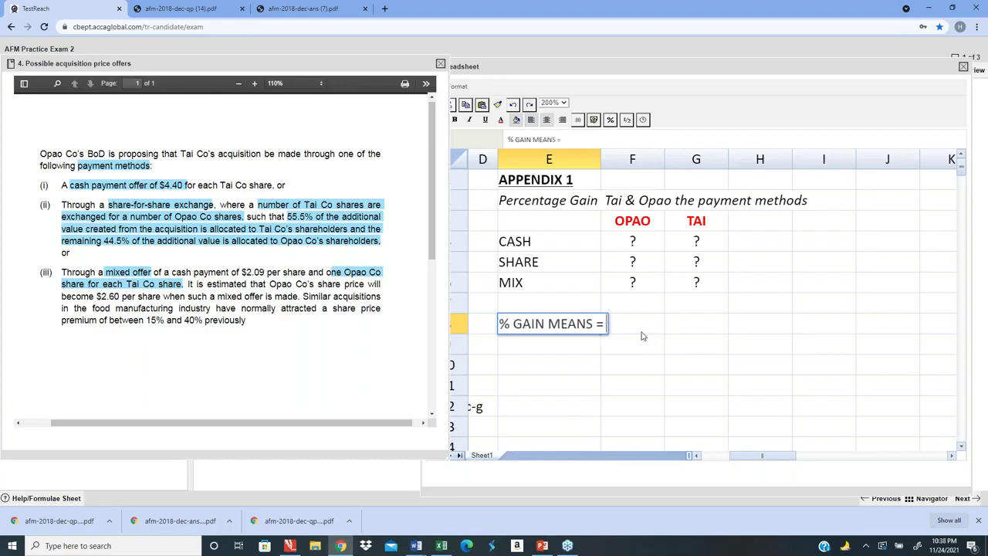
text( HOW M)
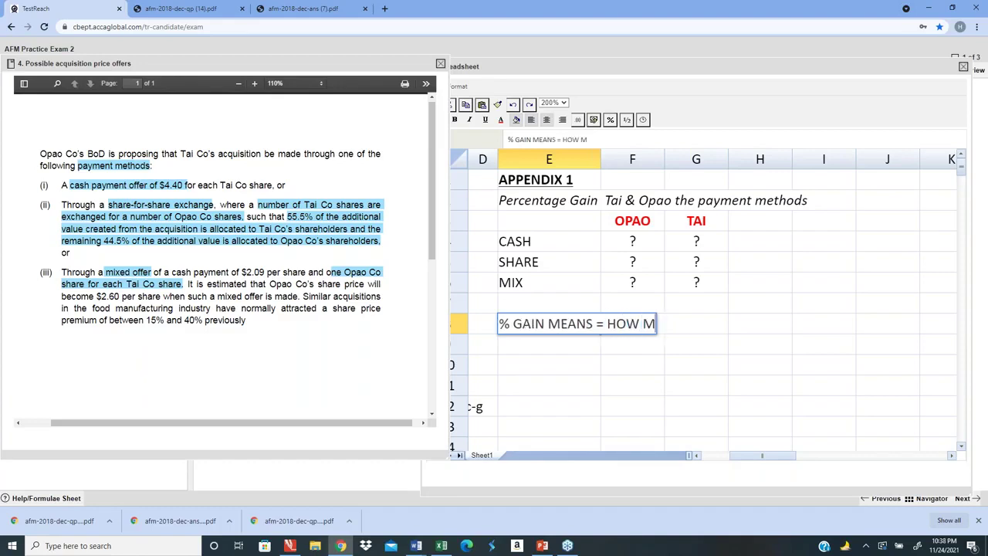
text(UCH PREMIUM )
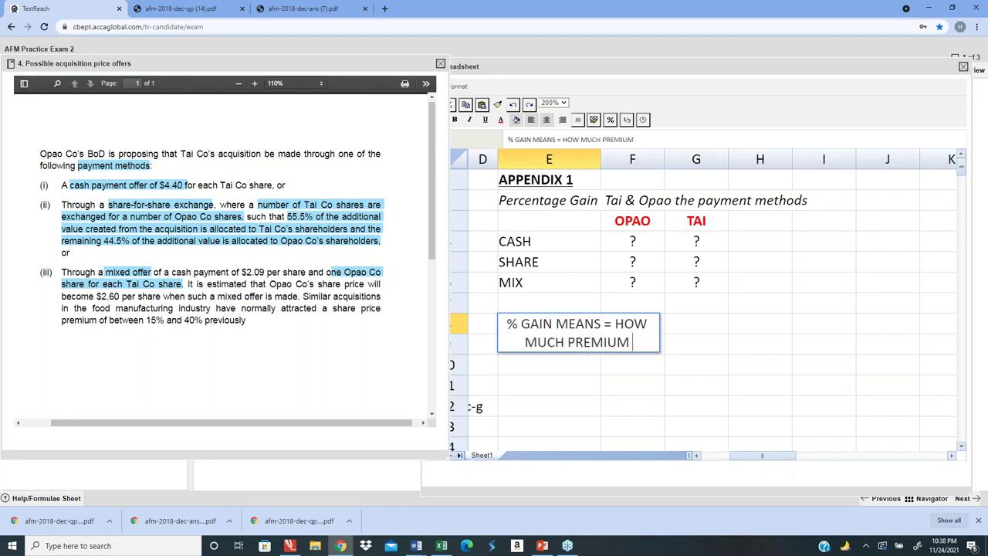
text(GIVING TO)
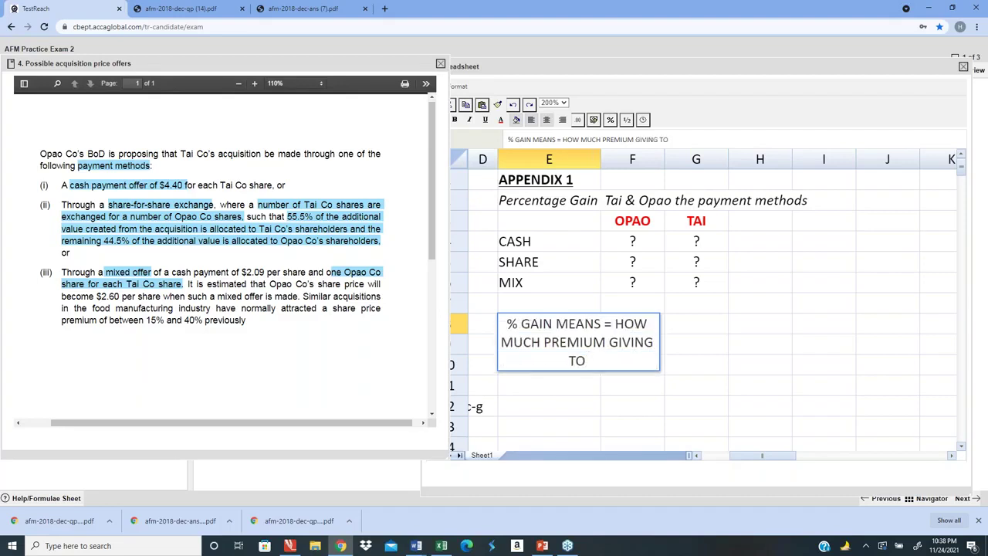
text( TARGET COMPANY)
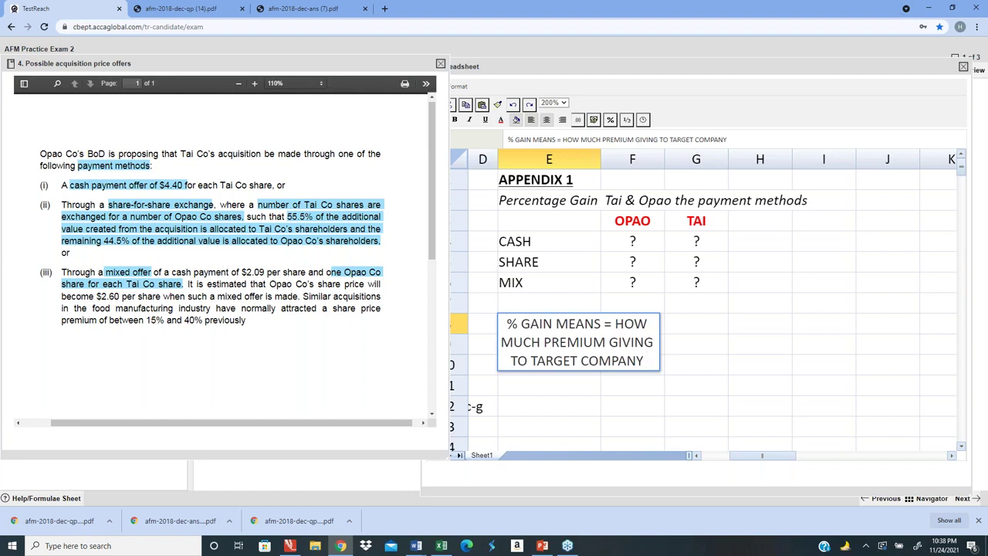
key(Return)
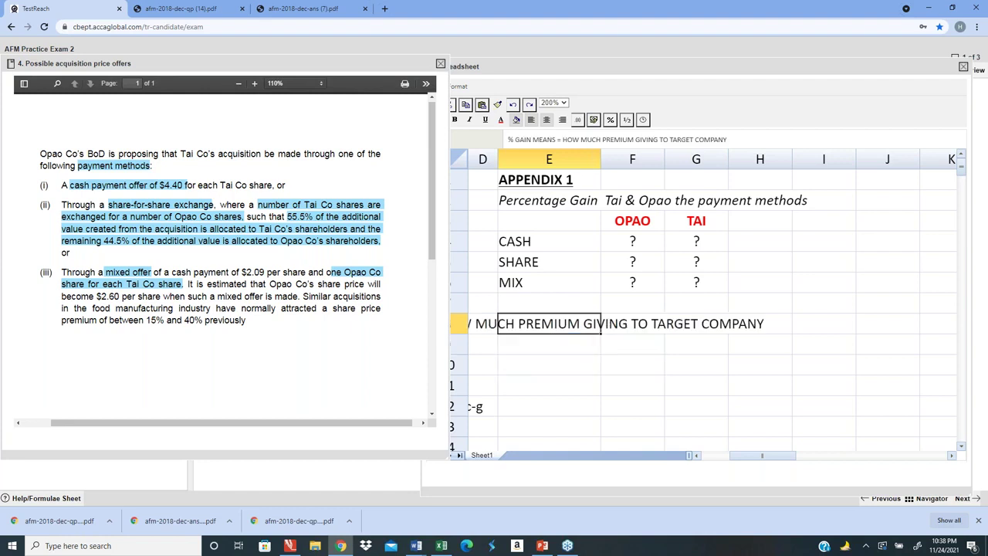
- Left-align cells E8:E10, covering the percentage gain note and the two cells beneath it
click(642, 336)
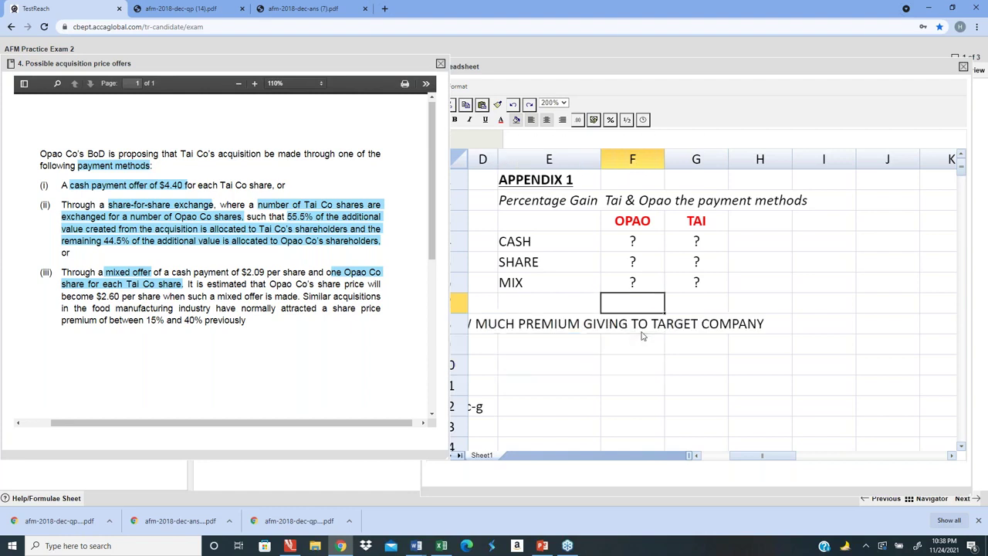
key(Left)
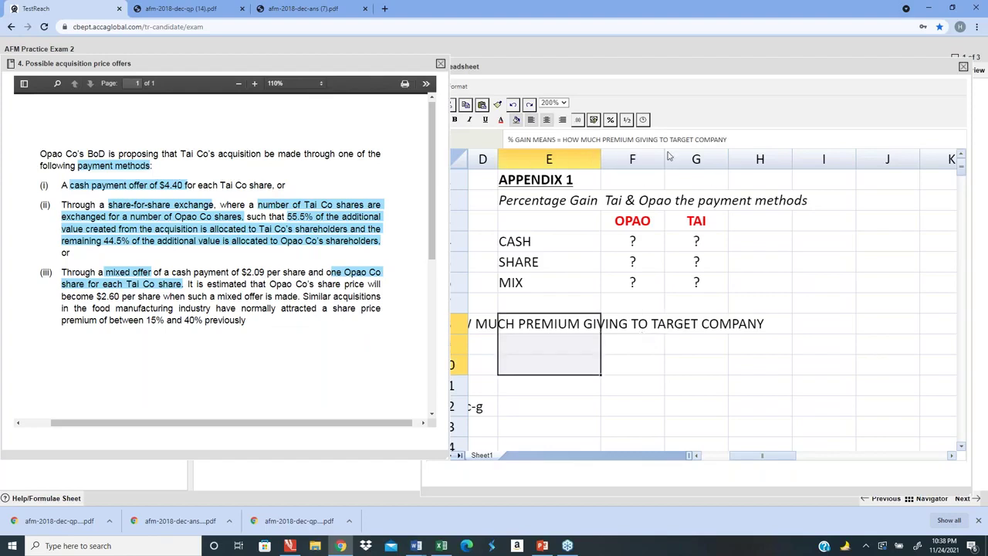
click(531, 120)
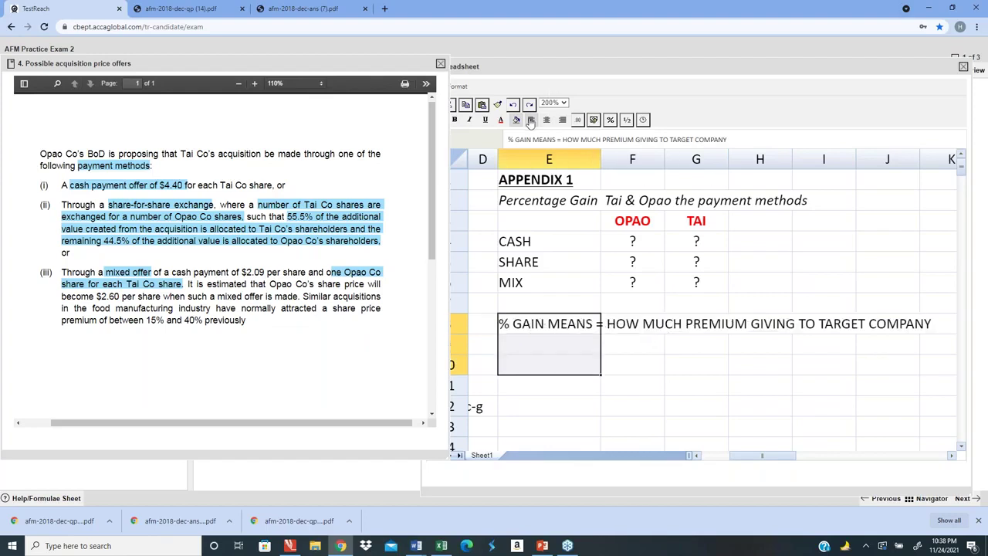
key(Up)
key(Down)
key(Right)
key(Left)
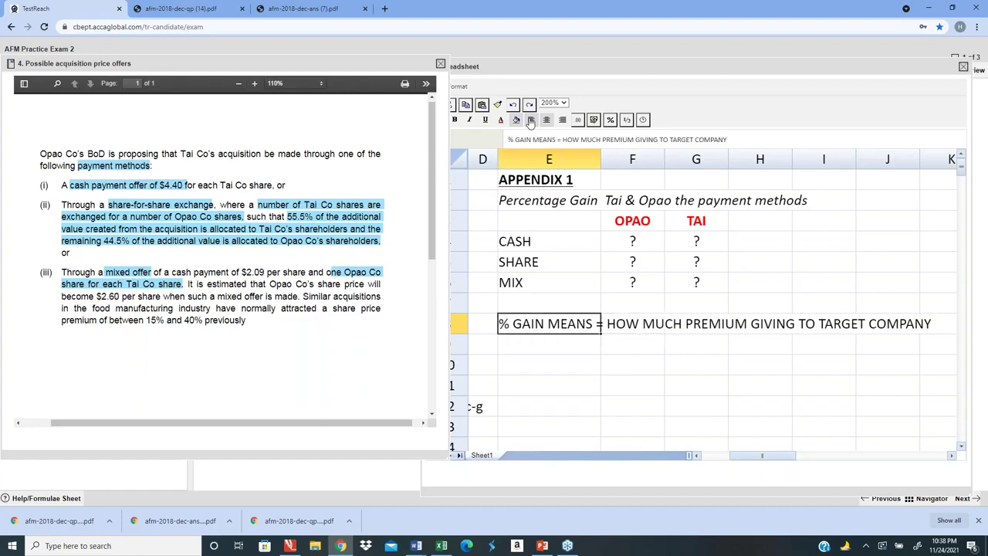
- Enter the note "ITS ALWAYS BASED ON THE SYNERGY" in E9, beneath the percentage gain definition
key(Down)
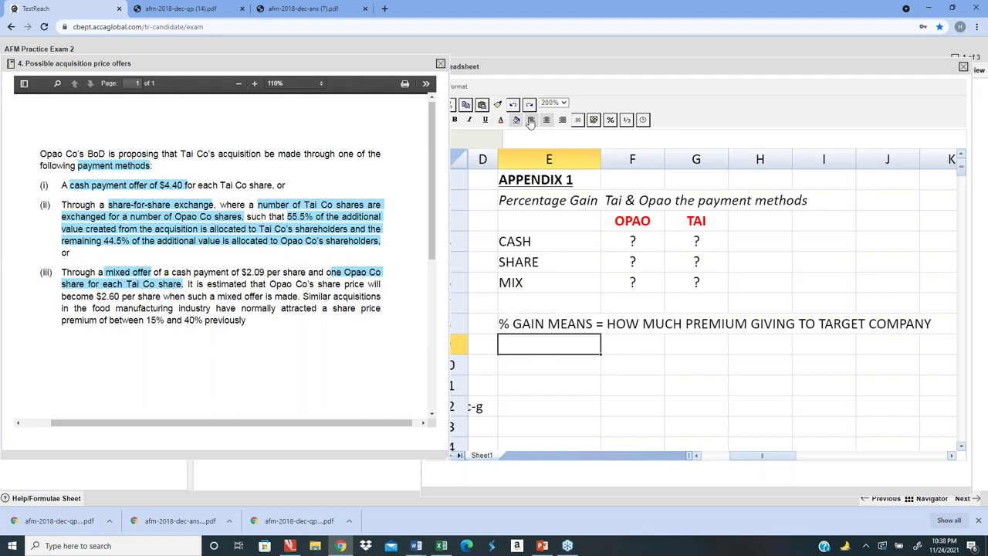
text(ITS ALWASY)
key(BackSpace)
key(BackSpace)
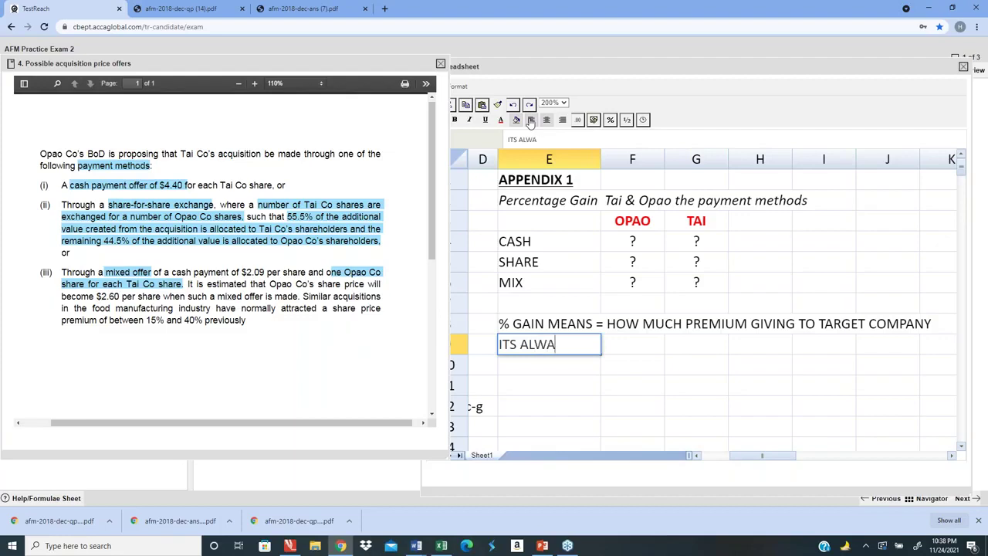
text(YS BASED ON)
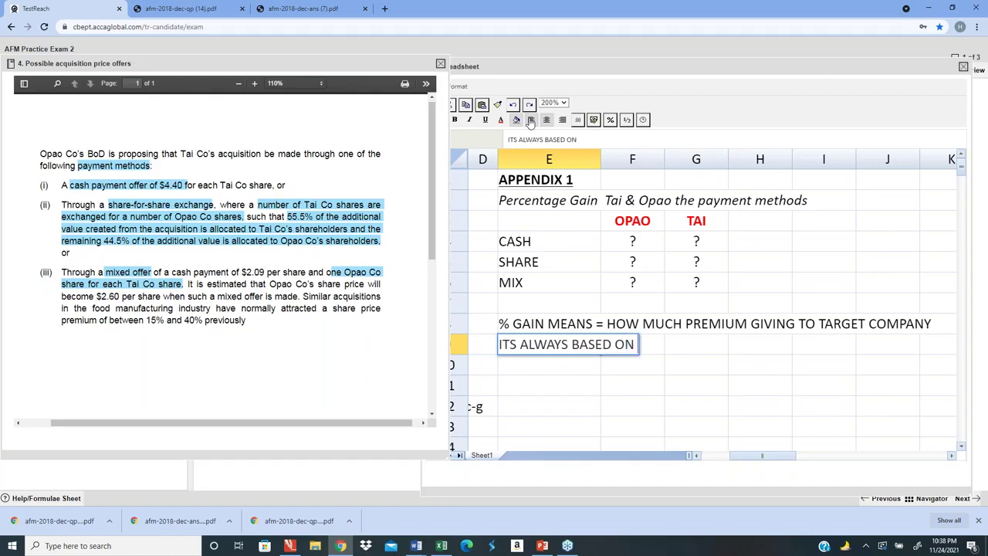
text( THE SUNERGY)
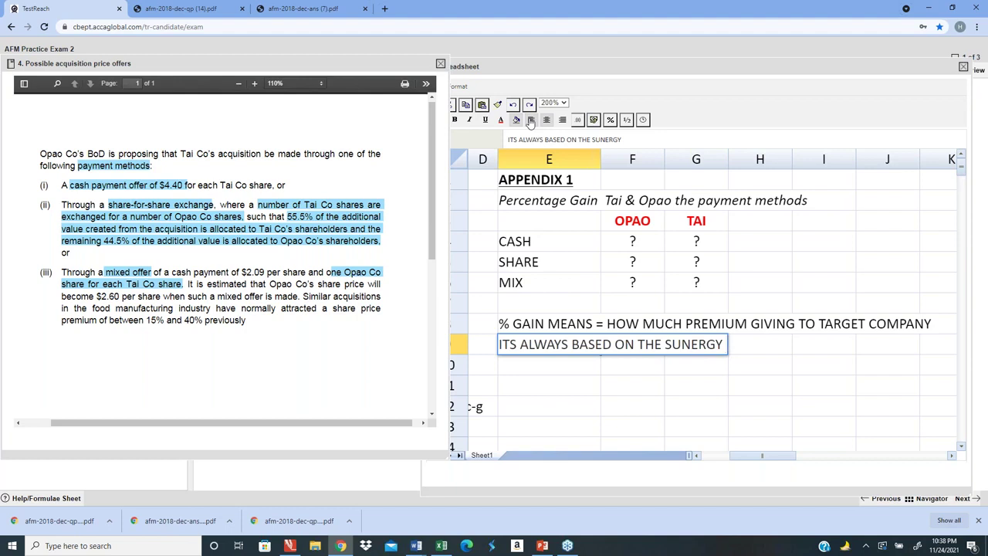
key(BackSpace)
key(BackSpace)
key(BackSpace)
key(BackSpace)
key(BackSpace)
key(BackSpace)
text(YNR)
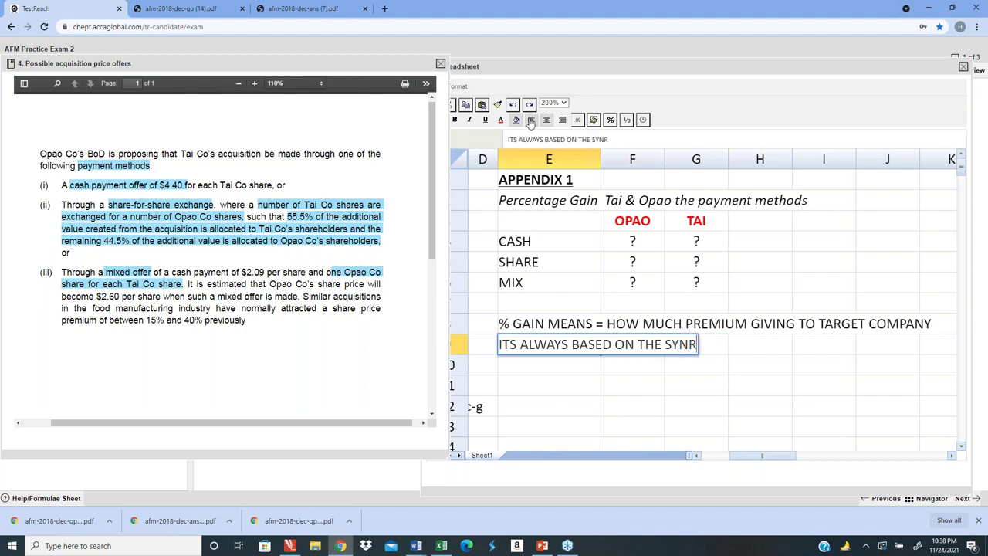
text(G)
key(BackSpace)
key(BackSpace)
key(BackSpace)
text(NERGU)
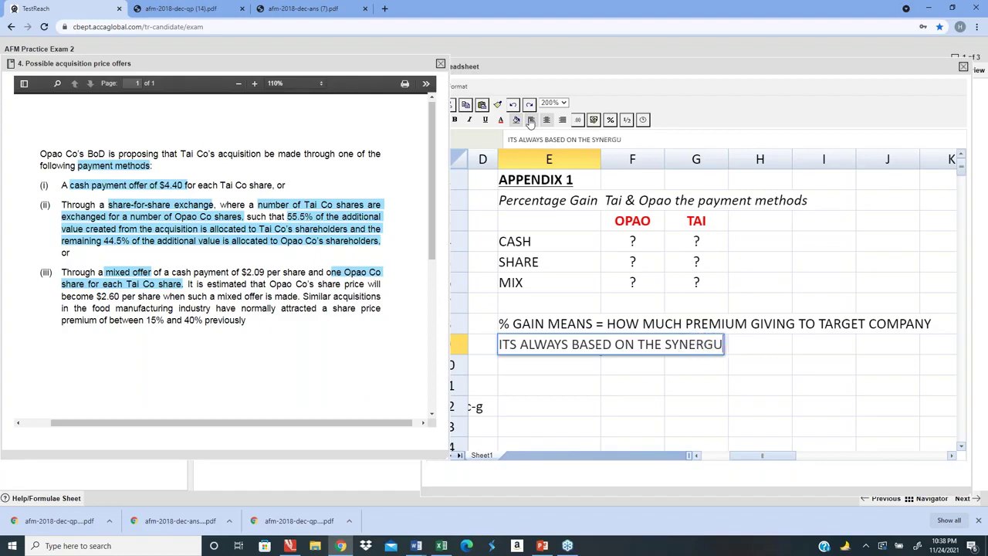
key(BackSpace)
text(Y)
key(Return)
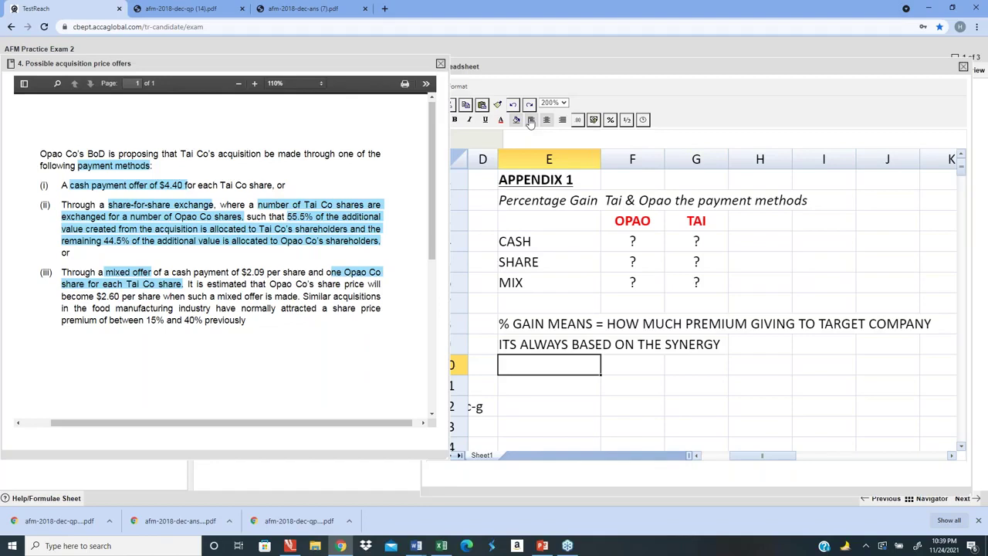
- Review the Opao and Tai gain columns in F3:G6 for the cash, share and mix payment methods
key(Up)
key(Up)
key(Up)
key(Up)
key(Up)
key(Up)
key(Up)
key(Up)
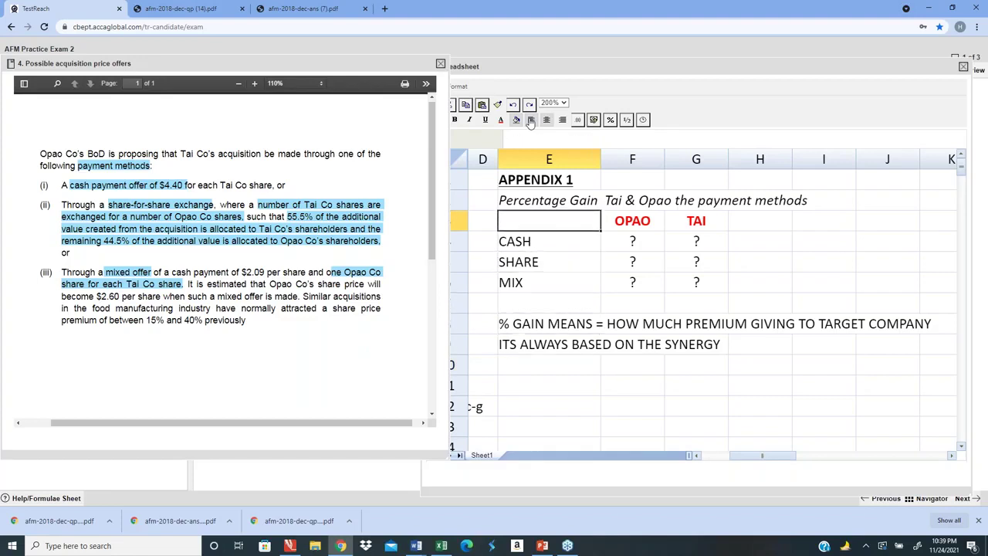
key(shift+Left)
key(shift+Left)
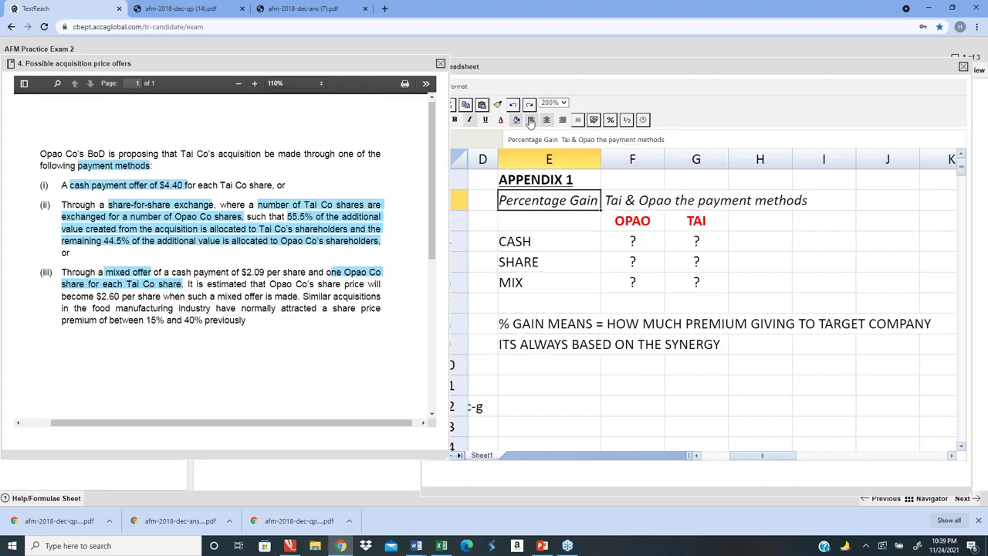
key(Right)
key(Down)
key(shift+Down)
key(shift+Down)
key(shift+Down)
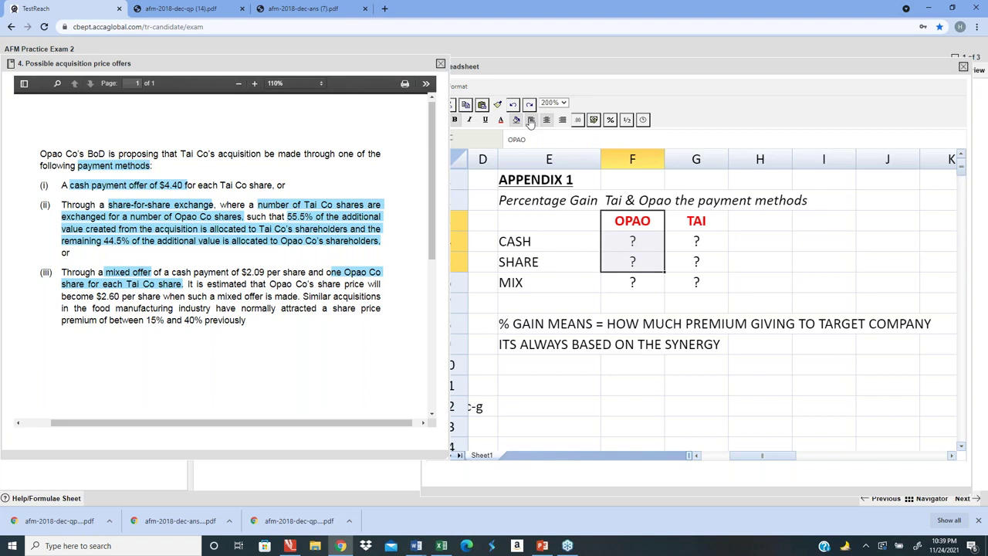
key(Right)
key(shift+Down)
key(shift+Down)
key(shift+Down)
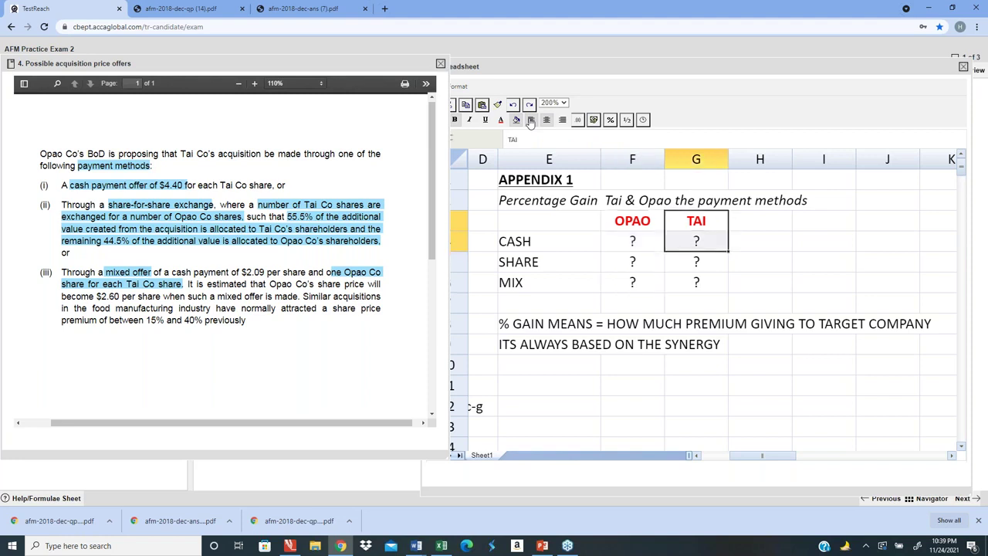
key(Left)
key(shift+Right)
key(shift+Down)
key(shift+Down)
key(shift+Down)
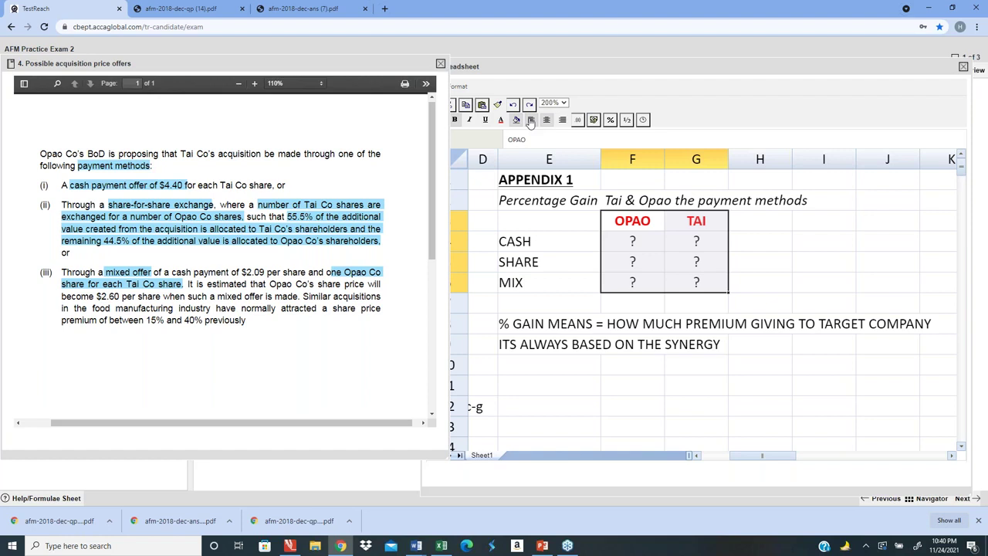
key(Down)
key(Down)
key(Down)
key(Down)
key(Left)
key(Down)
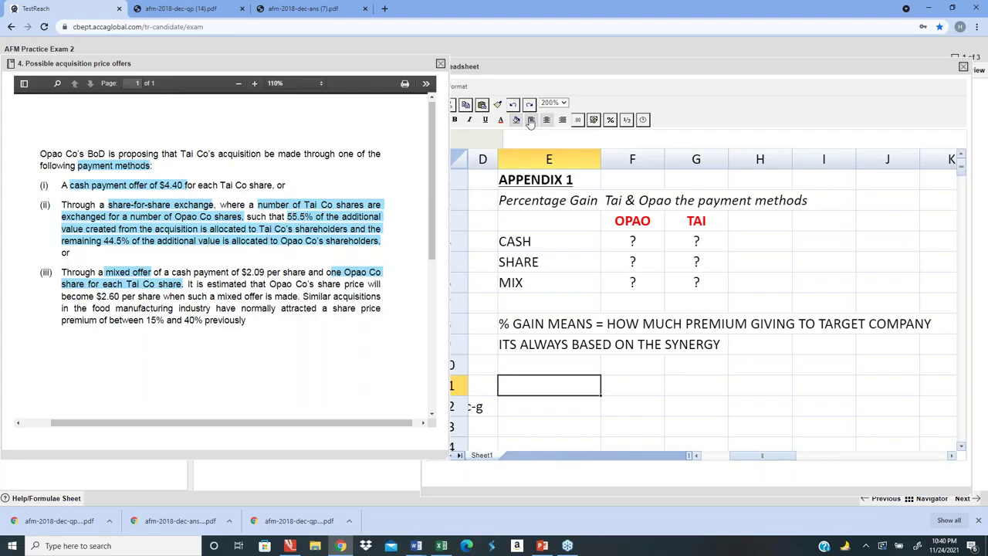
key(Up)
key(Up)
key(Down)
key(Down)
key(Up)
key(Up)
key(Up)
key(Up)
key(Up)
key(Up)
key(Up)
key(Up)
key(Up)
key(Down)
key(Down)
key(Down)
key(Down)
key(Down)
key(Down)
key(Down)
key(Down)
key(Down)
text(CSH)
key(BackSpace)
key(BackSpace)
key(BackSpace)
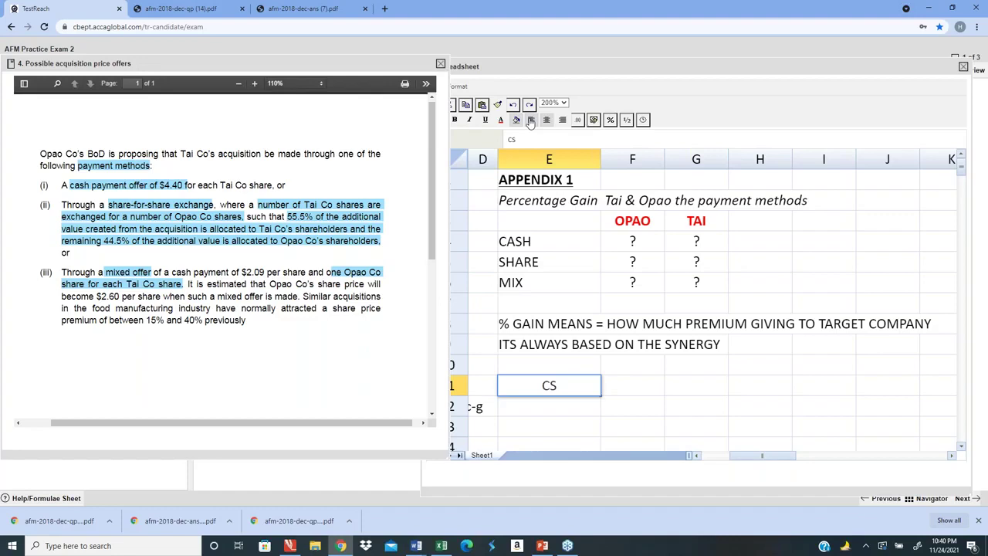
key(shift+Right)
key(shift+Right)
key(shift+Right)
key(shift+Right)
key(shift+Down)
key(shift+Down)
key(shift+Down)
key(shift+Down)
key(shift+Down)
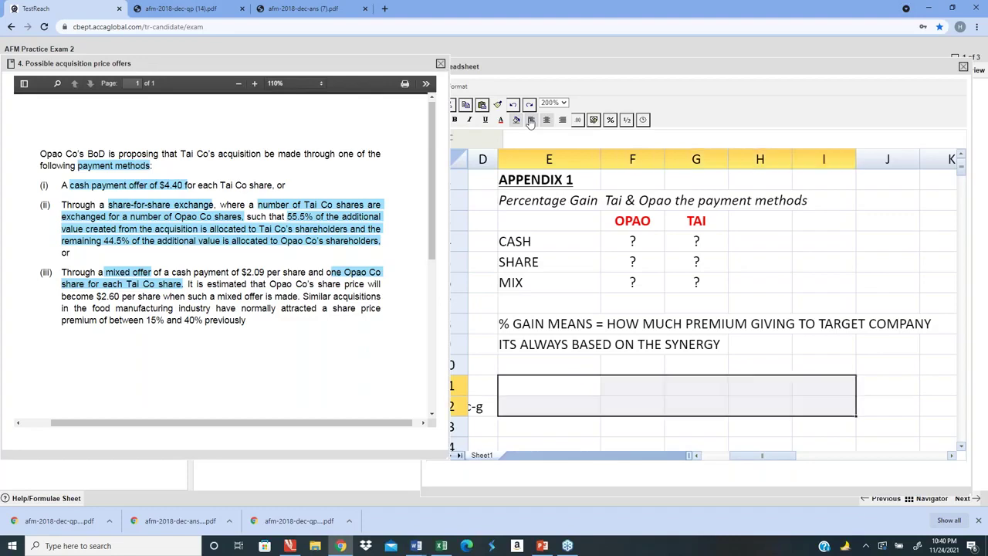
- Move the whole Appendix 1 block, E1:J9, one column over so that it starts in F1
key(Up)
key(Up)
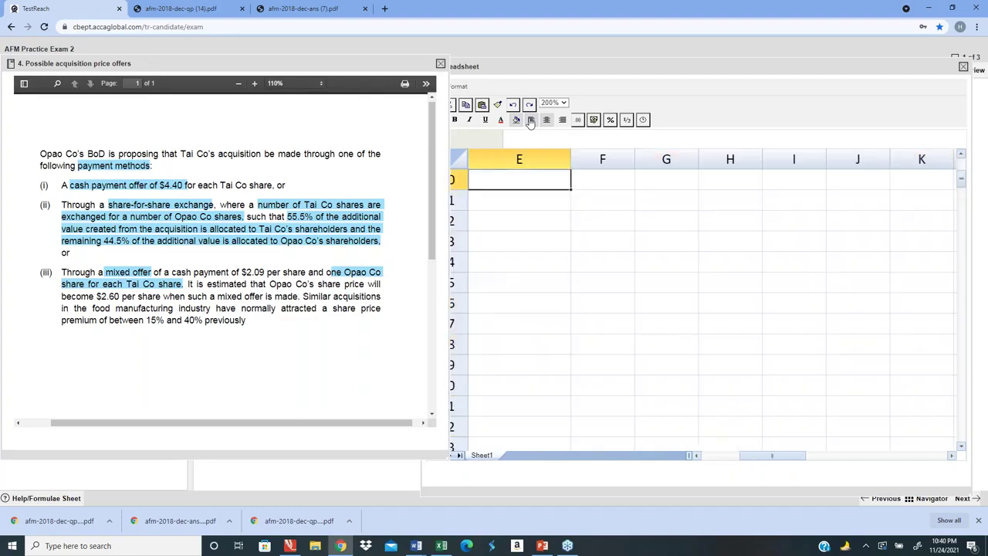
key(Up)
key(Up)
key(Up)
key(Up)
key(Up)
key(Up)
key(Up)
key(Up)
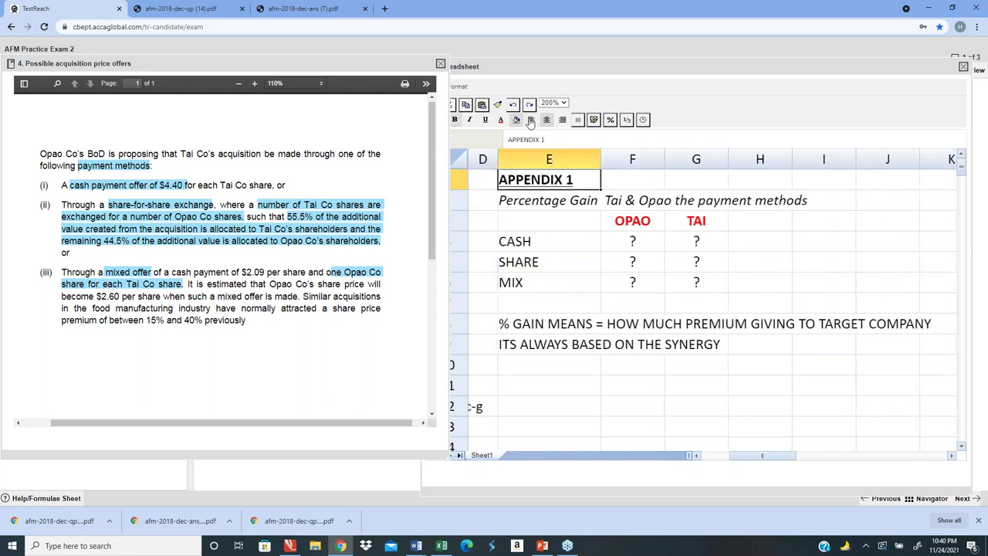
key(shift+Down)
key(shift+Down)
key(shift+Down)
key(shift+Down)
key(shift+Down)
key(shift+Down)
key(shift+Down)
key(shift+Down)
key(shift+Right)
key(shift+Right)
key(shift+Right)
key(shift+Right)
key(shift+Right)
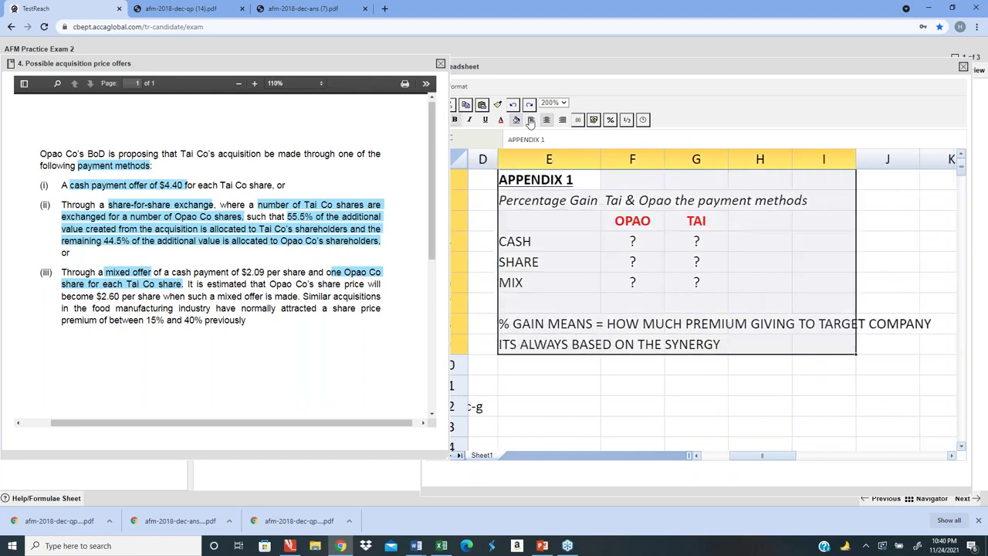
key(ctrl+c)
key(Right)
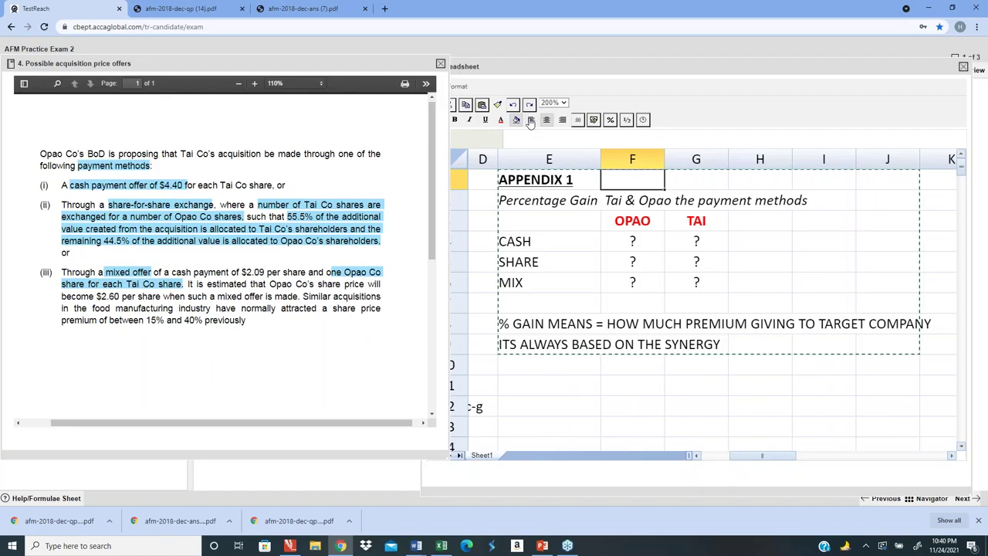
key(ctrl+v)
- Widen column F to a little more than twice its width
key(Right)
key(Right)
key(Right)
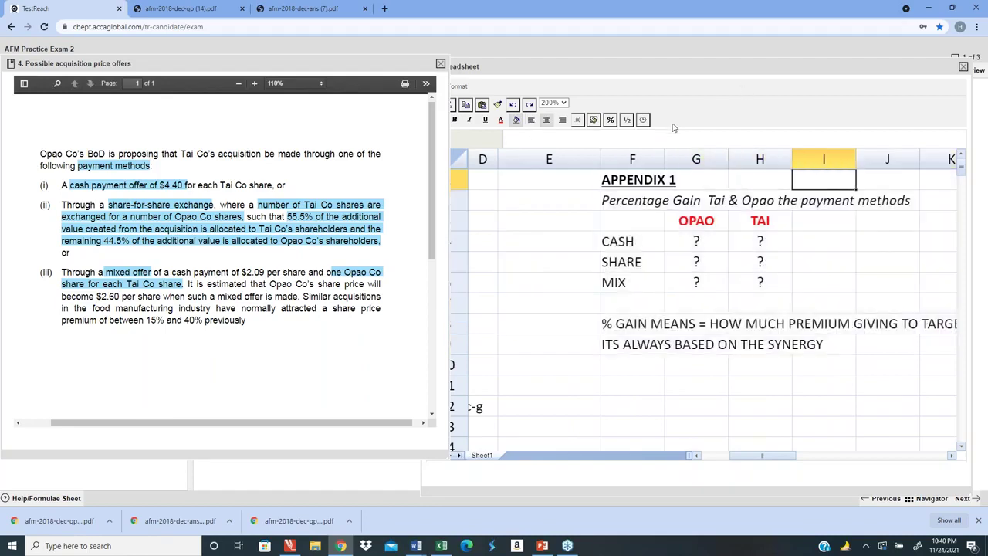
drag(665, 159, 749, 159)
key(Down)
key(Down)
key(Down)
key(Down)
key(Down)
key(Down)
key(Down)
key(Down)
key(Down)
key(Down)
key(Down)
key(Down)
key(Down)
key(Down)
key(Down)
key(Down)
key(Down)
key(Down)
key(Down)
key(Down)
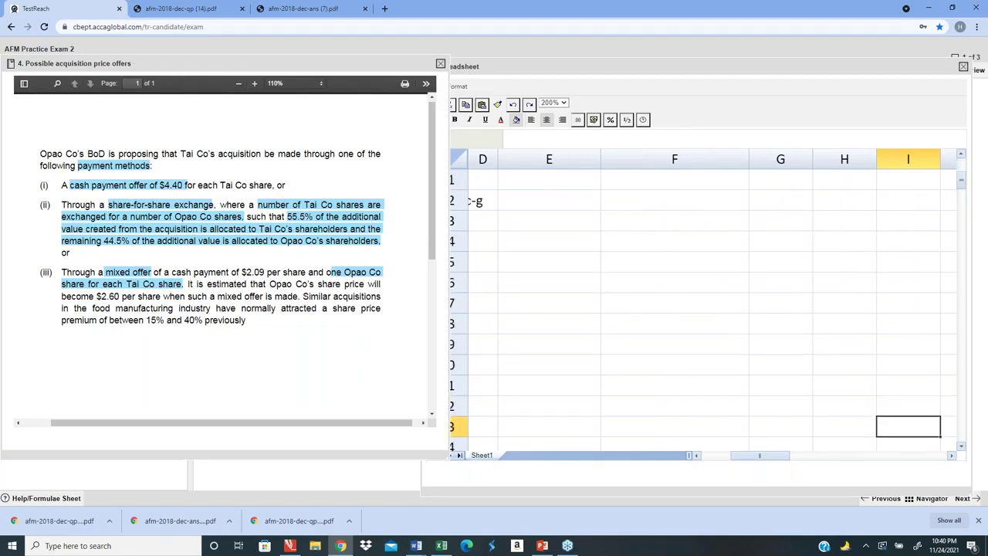
key(Up)
key(Up)
key(Up)
key(Up)
key(Up)
key(Up)
key(Up)
key(Up)
key(Up)
key(Up)
key(Up)
key(Up)
key(Up)
key(Up)
key(Up)
key(Up)
key(Up)
key(Up)
key(Up)
key(Up)
key(Right)
key(Right)
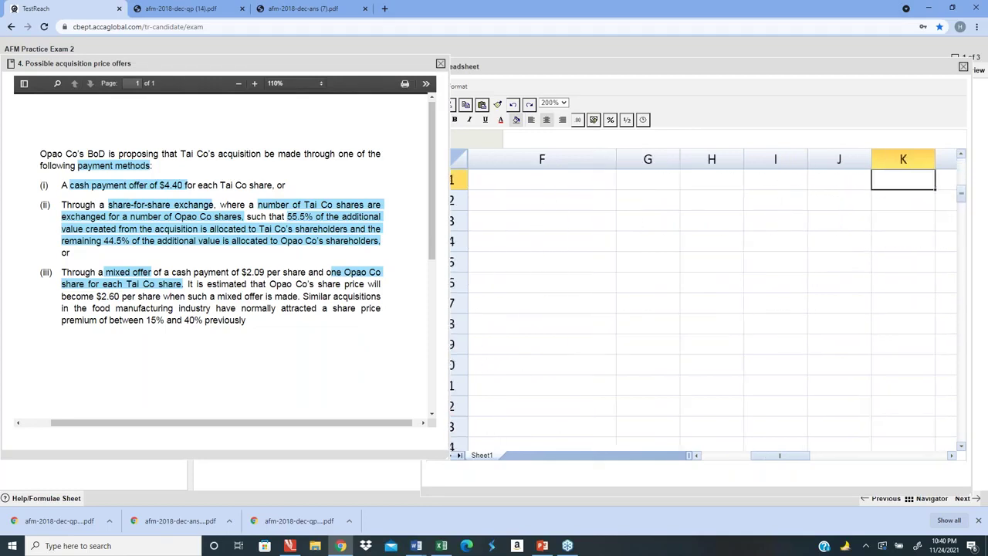
- Enter the heading "CASH OFFER" in F11, two rows beneath the synergy note
key(Left)
key(Left)
key(Left)
key(Left)
key(Left)
key(Left)
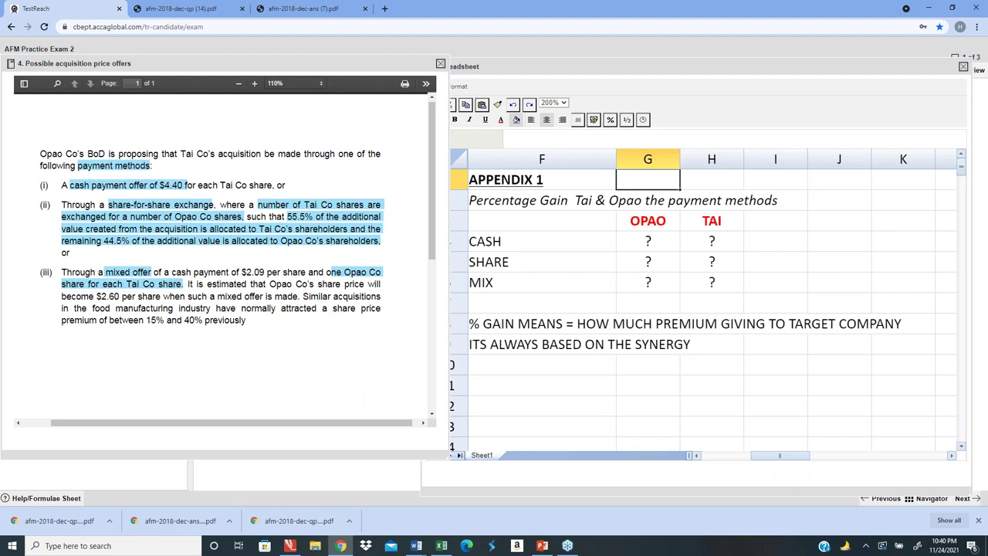
key(Right)
key(Down)
key(Down)
key(Down)
key(Down)
key(Down)
key(Down)
key(Down)
key(Down)
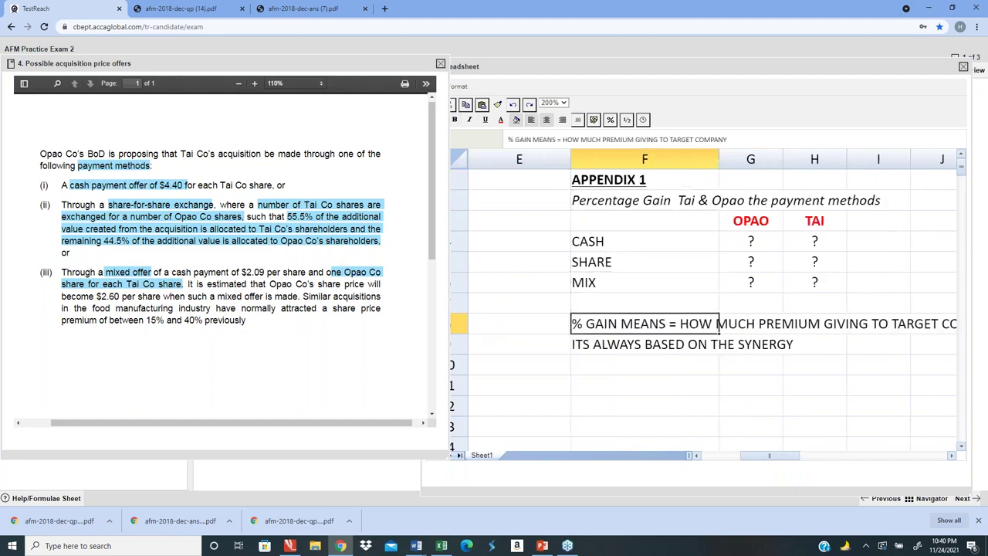
key(Right)
key(Down)
key(Down)
key(Down)
key(Down)
key(Up)
key(Up)
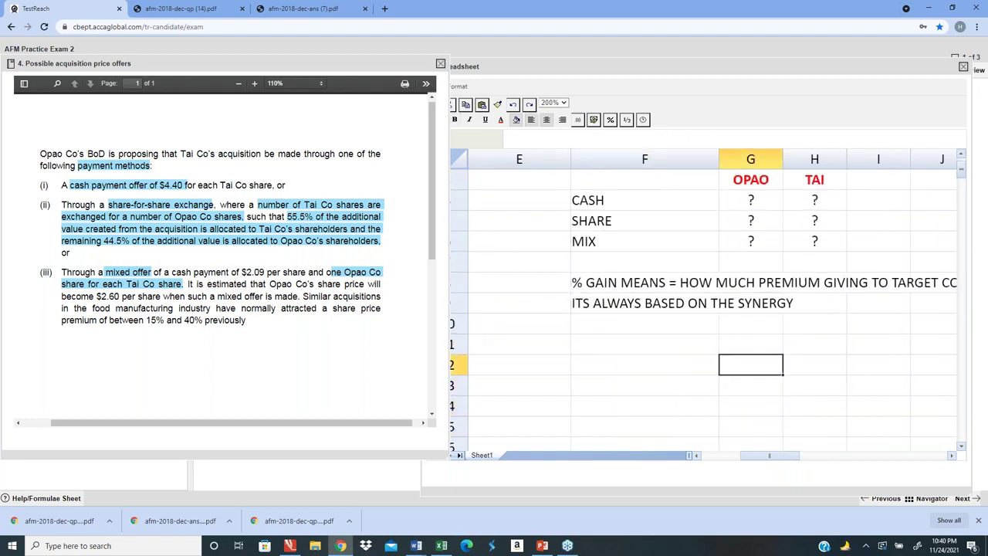
key(Left)
text(CASH)
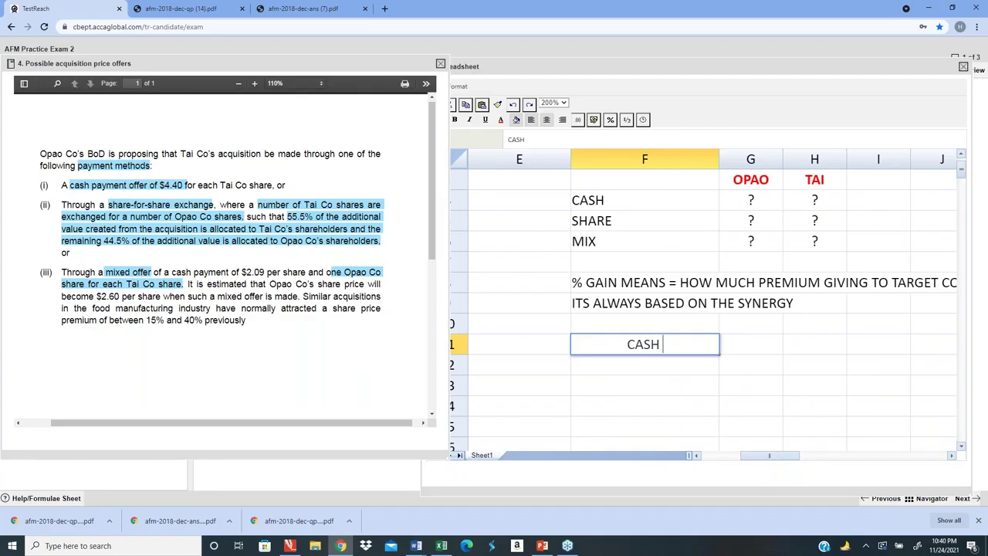
text( OFFER3)
key(BackSpace)
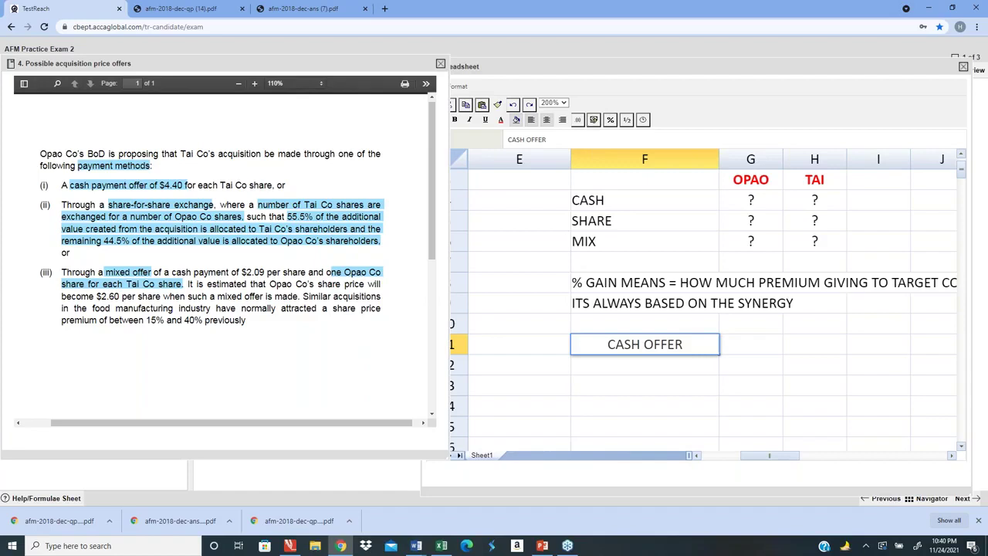
key(Return)
- Left-align the block of cells starting at the CASH OFFER heading in F11, spanning columns F to I and many rows down
key(Up)
key(shift+Right)
key(shift+Right)
key(shift+Right)
key(shift+Down)
key(shift+Down)
key(shift+Down)
key(shift+Down)
key(shift+Down)
key(shift+Down)
key(shift+Down)
key(shift+Down)
key(shift+Down)
key(shift+Down)
key(shift+Down)
key(shift+Down)
key(shift+Down)
key(shift+Down)
key(shift+Down)
key(shift+Down)
key(shift+Down)
key(shift+Down)
key(shift+Down)
key(shift+Down)
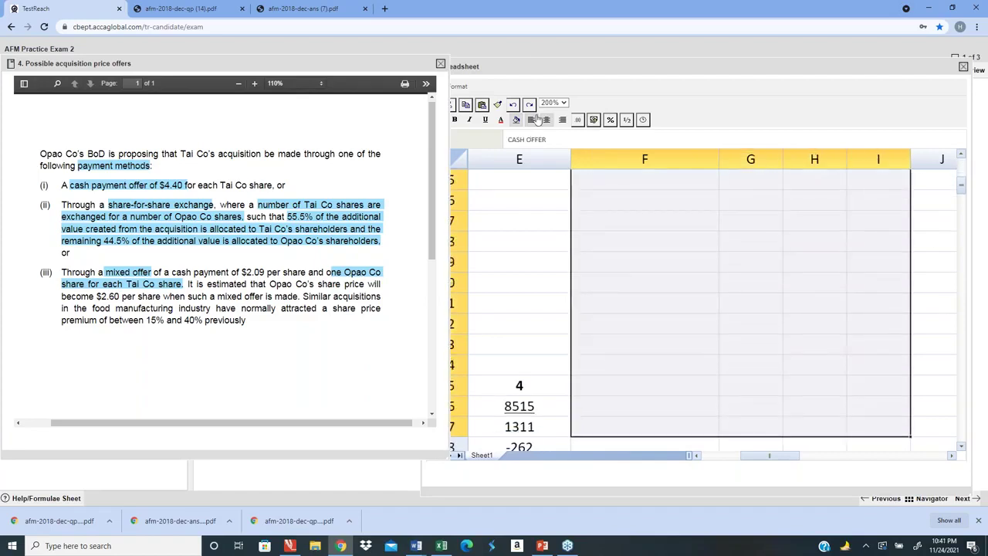
- Make the CASH OFFER heading in F11 bold and underlined, closing the page-source tab that opens
key(Up)
key(Up)
key(Down)
key(Down)
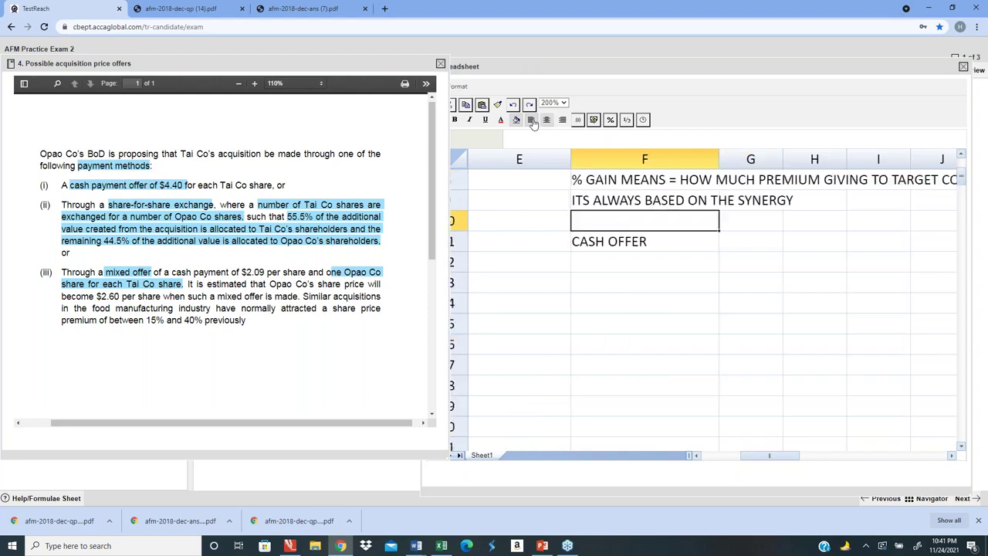
key(ctrl+b)
key(ctrl+u)
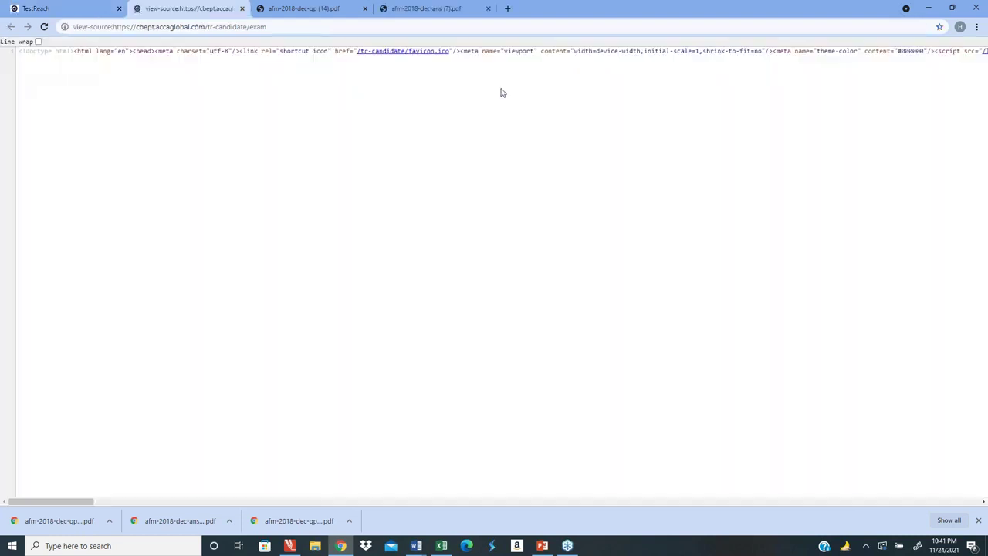
click(241, 10)
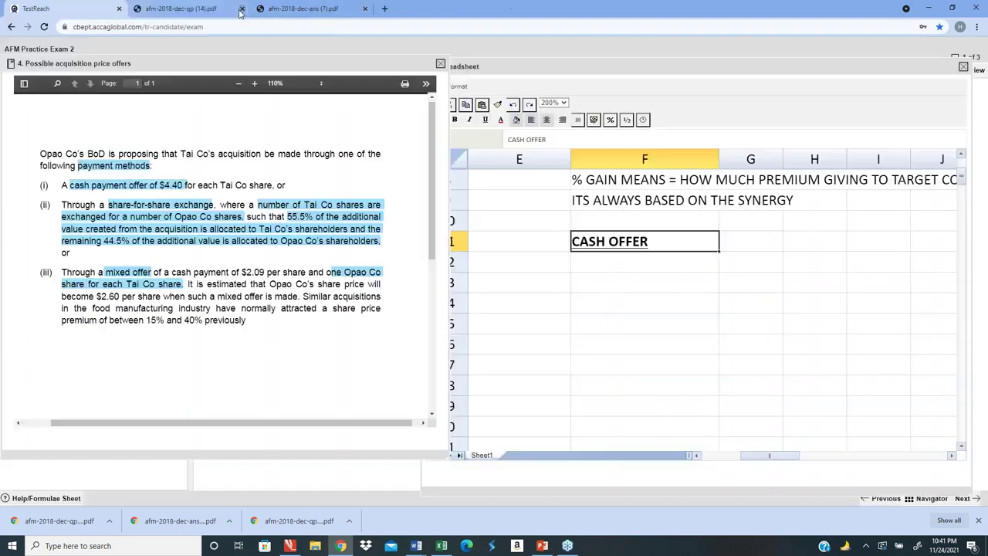
- Enter the label "Tai :" in F12 beneath the CASH OFFER heading and make it italic
click(689, 298)
key(Up)
text(tAI)
key(BackSpace)
key(BackSpace)
key(BackSpace)
text(Tai :)
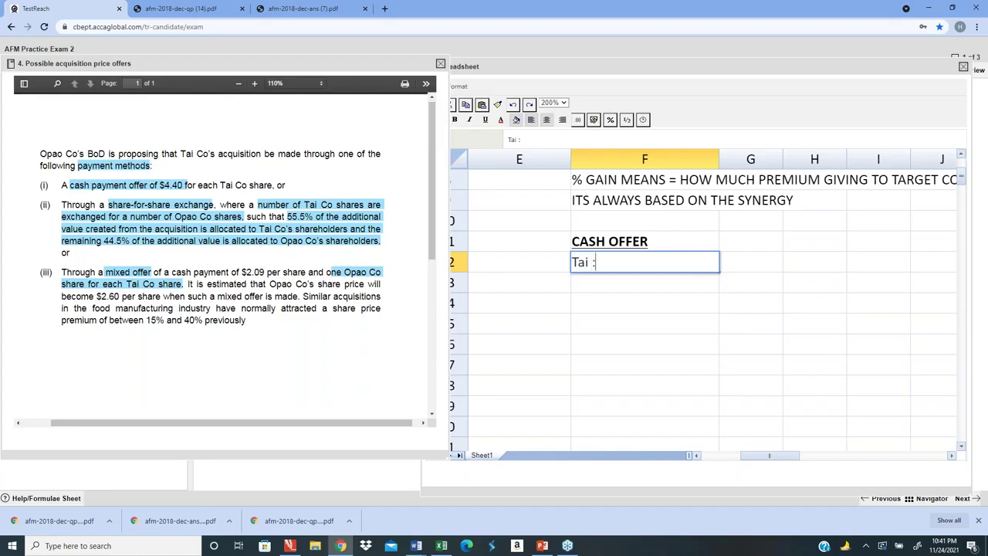
key(Return)
click(645, 262)
key(ctrl+i)
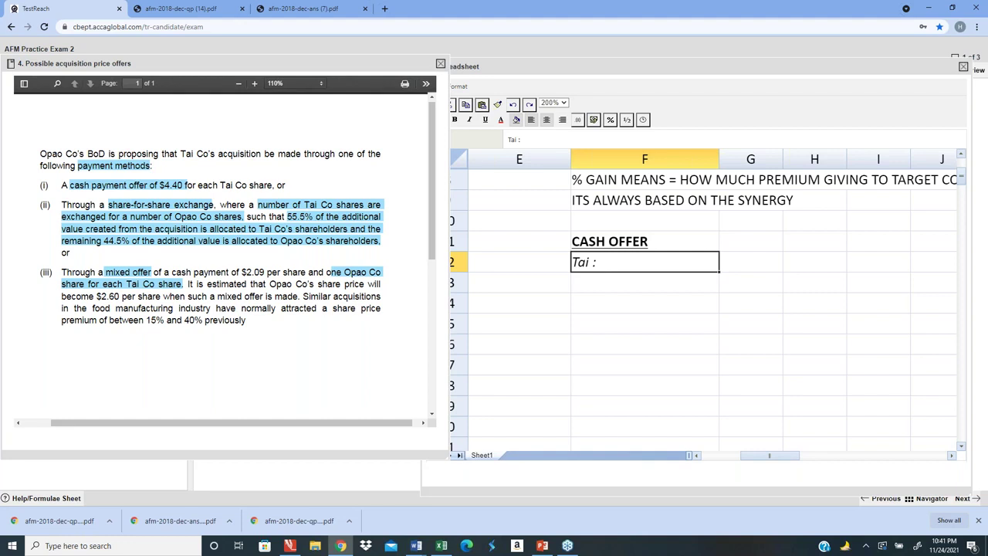
- Enter the label "Value per Share" in F13, beneath the Tai label
key(Return)
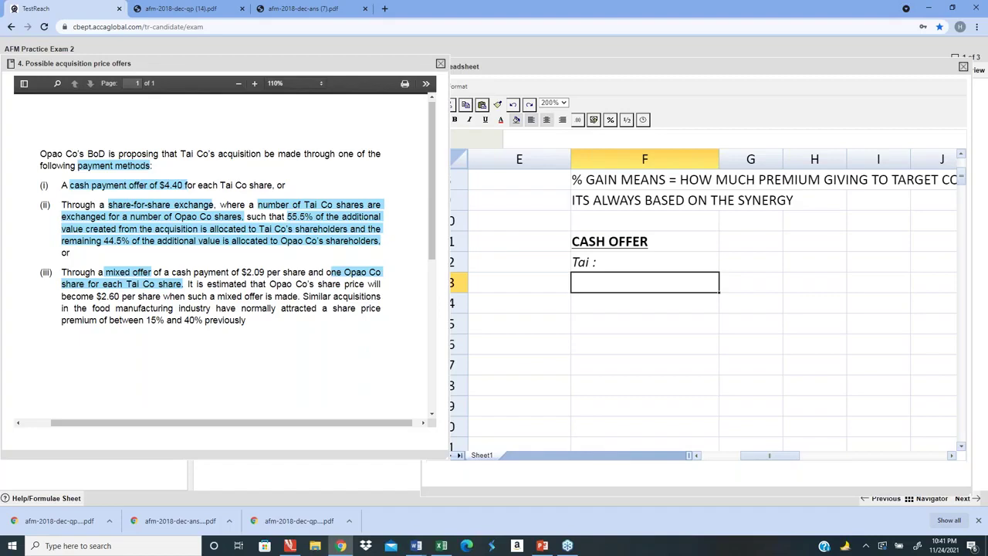
text(Value per Share)
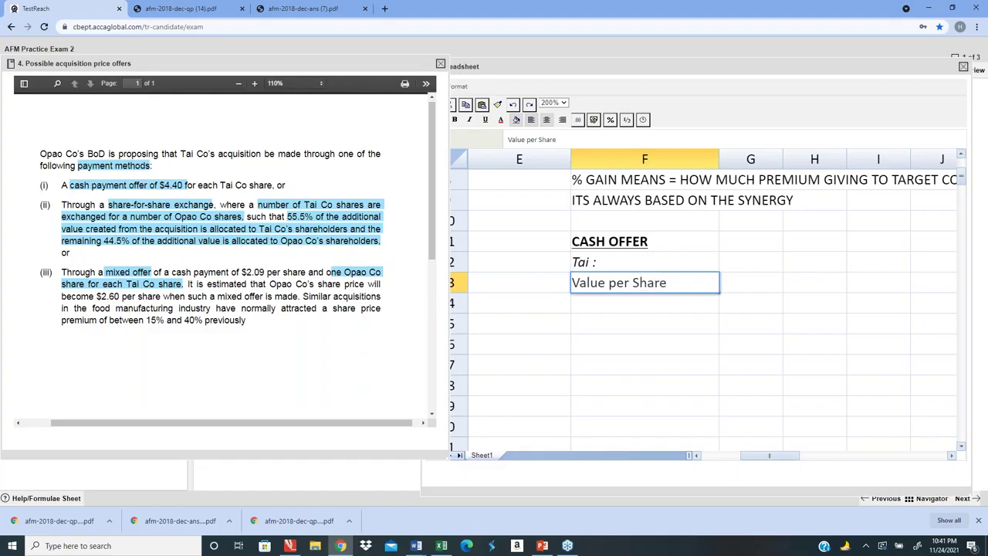
key(Tab)
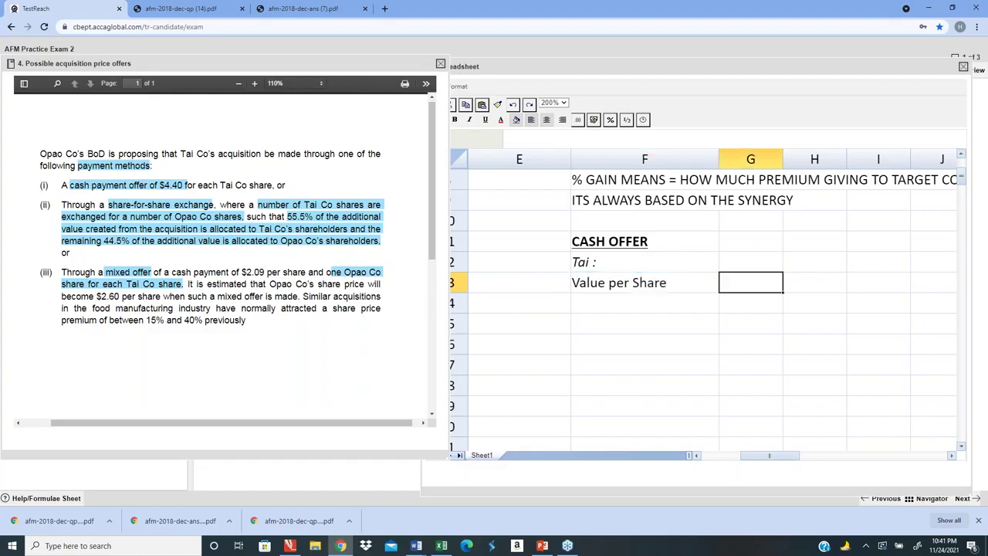
- Review the prior-acquisition equity valuation in columns A to C, from the Appendix 1 heading down to Tai's equity value
key(Left)
key(Left)
key(Left)
key(Left)
key(Left)
key(Left)
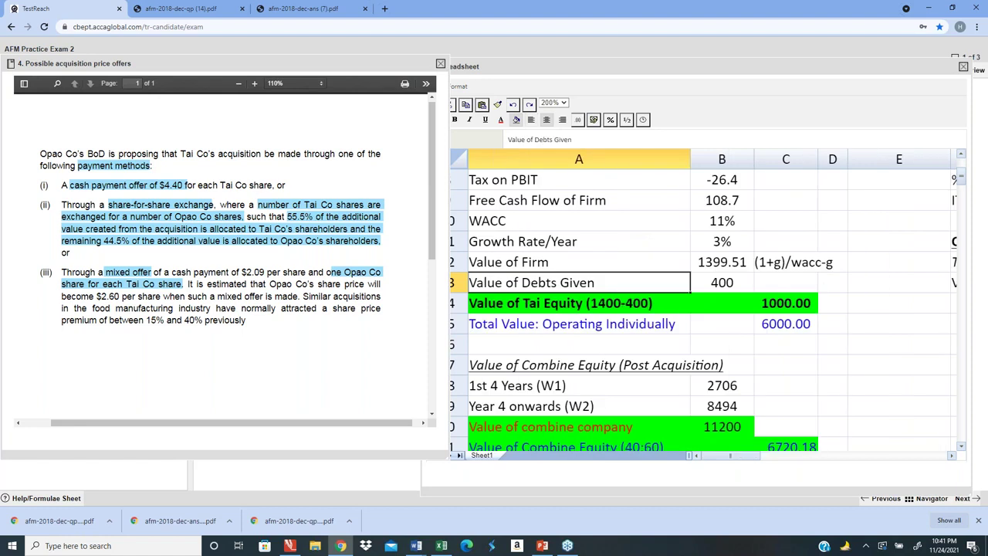
key(Up)
key(Up)
key(Up)
key(Up)
key(Up)
key(Up)
key(Up)
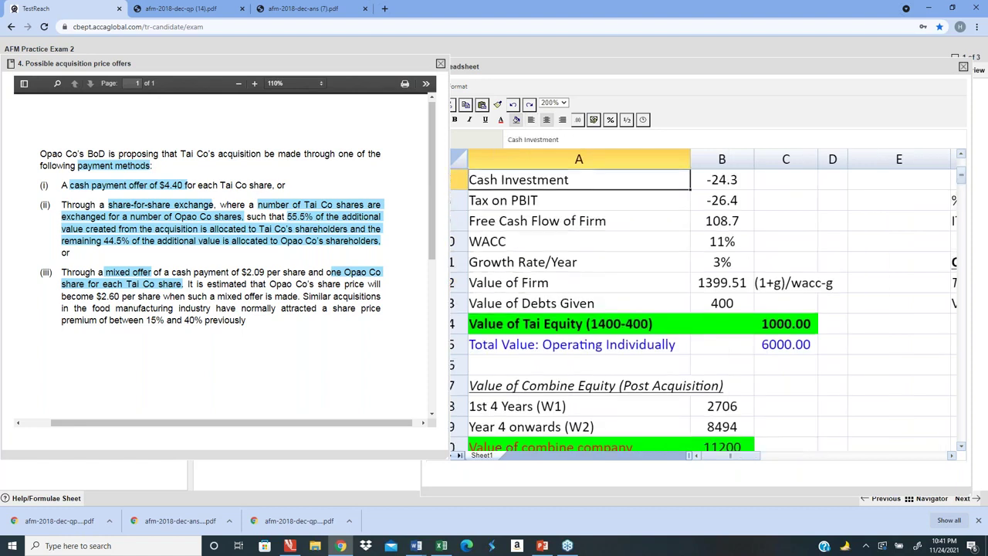
key(Up)
key(Up)
key(Up)
key(Up)
key(Up)
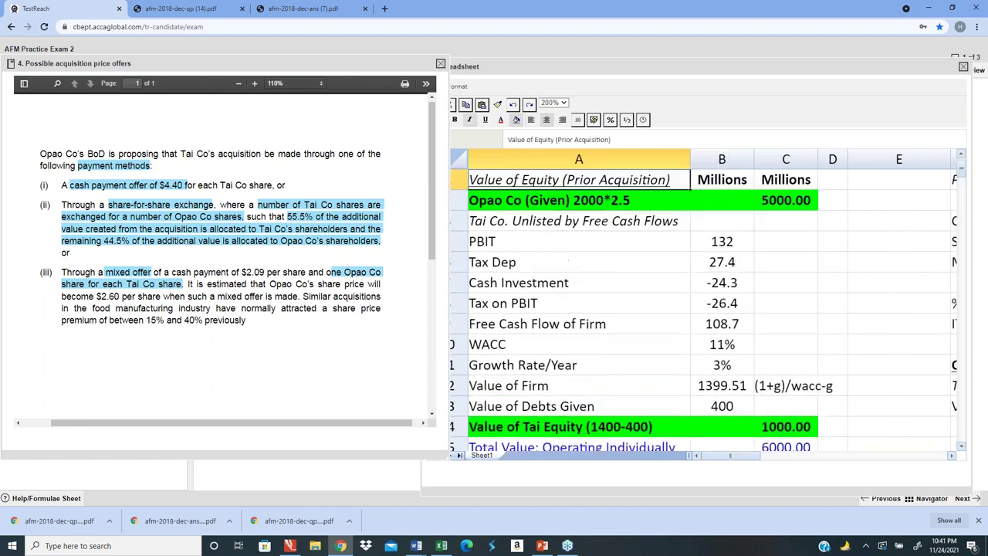
key(Down)
key(Down)
key(Down)
key(Down)
key(Down)
key(Down)
key(Down)
key(Down)
key(Down)
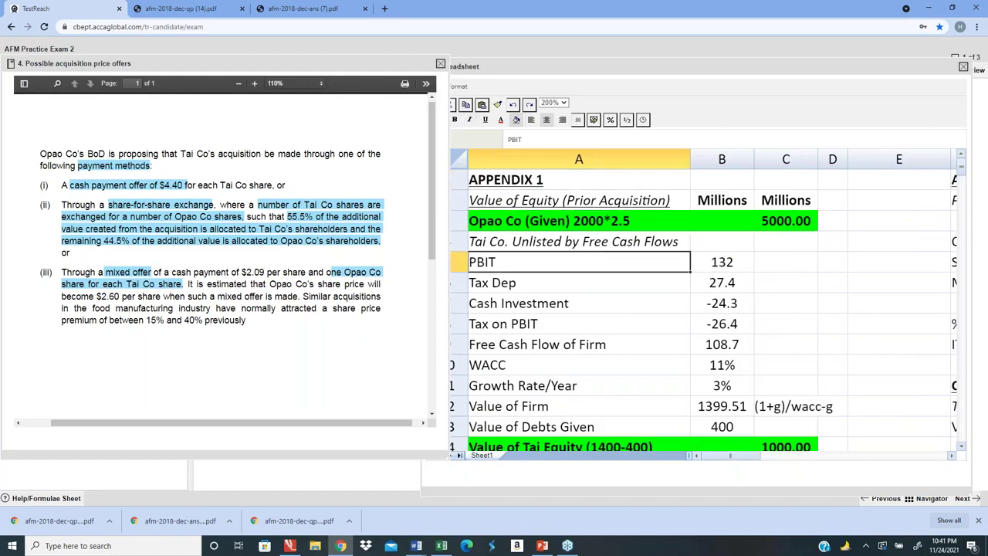
key(Down)
key(Down)
key(Down)
key(Down)
key(Down)
key(Down)
key(Down)
key(Down)
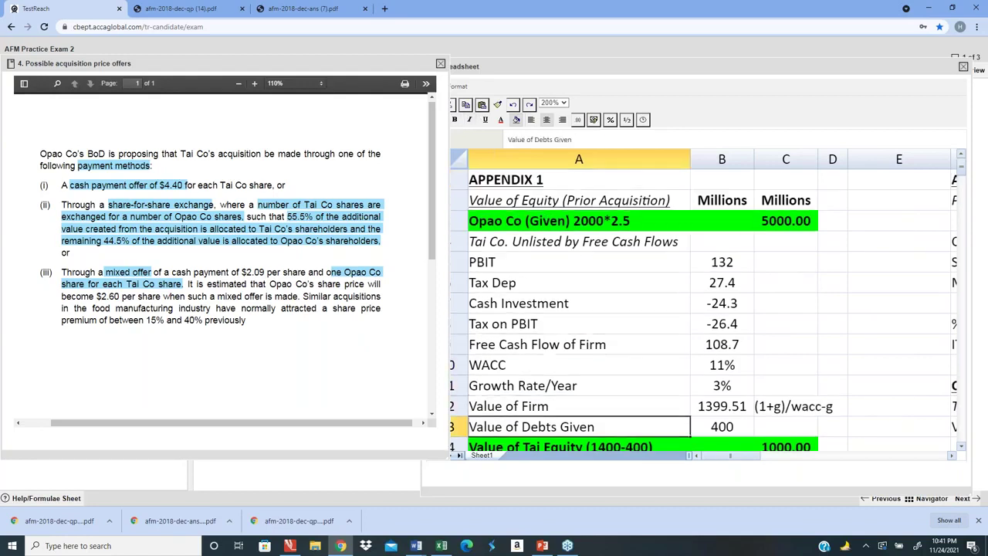
key(Up)
key(Up)
key(Up)
key(Up)
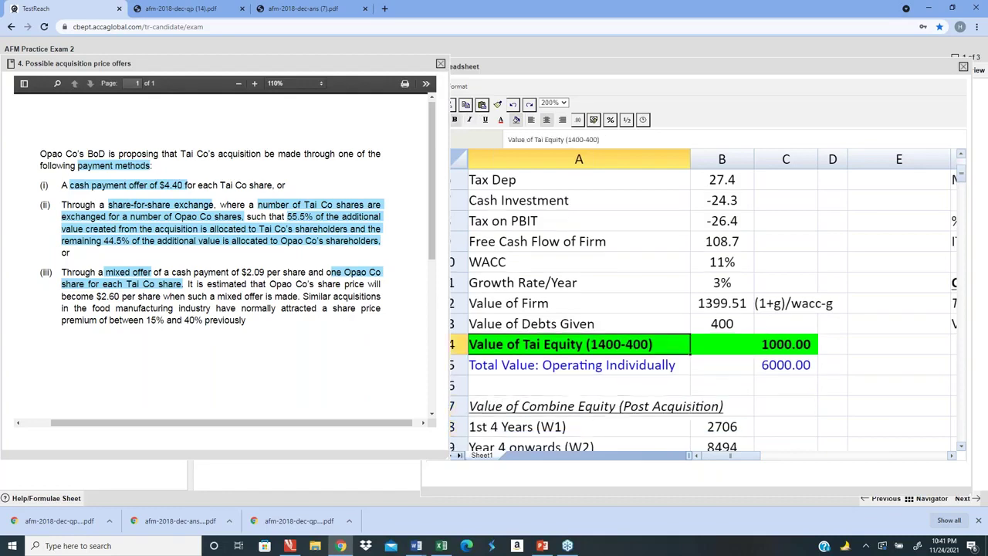
key(Up)
key(Up)
key(Up)
key(Up)
key(Up)
key(Up)
key(Up)
key(Up)
key(Up)
key(Up)
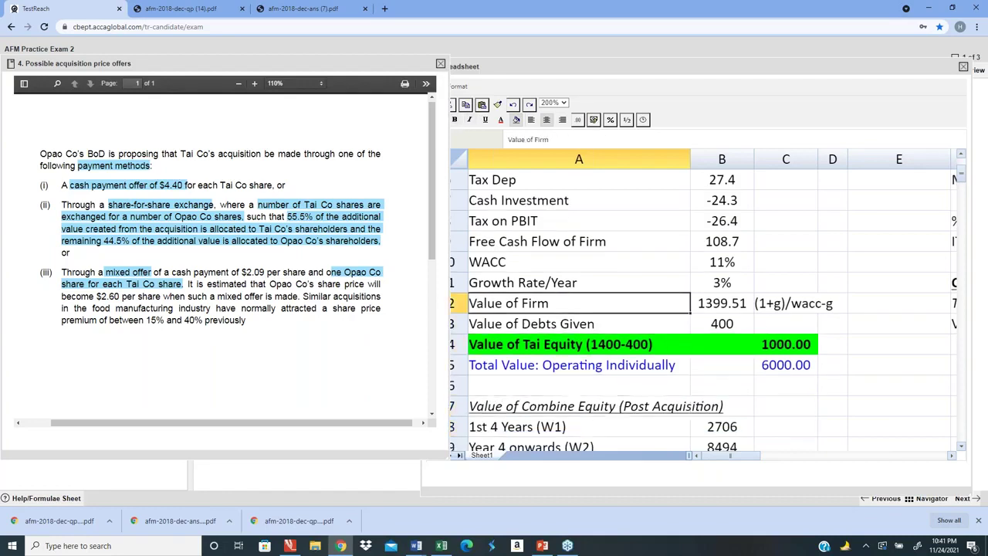
key(Up)
key(Up)
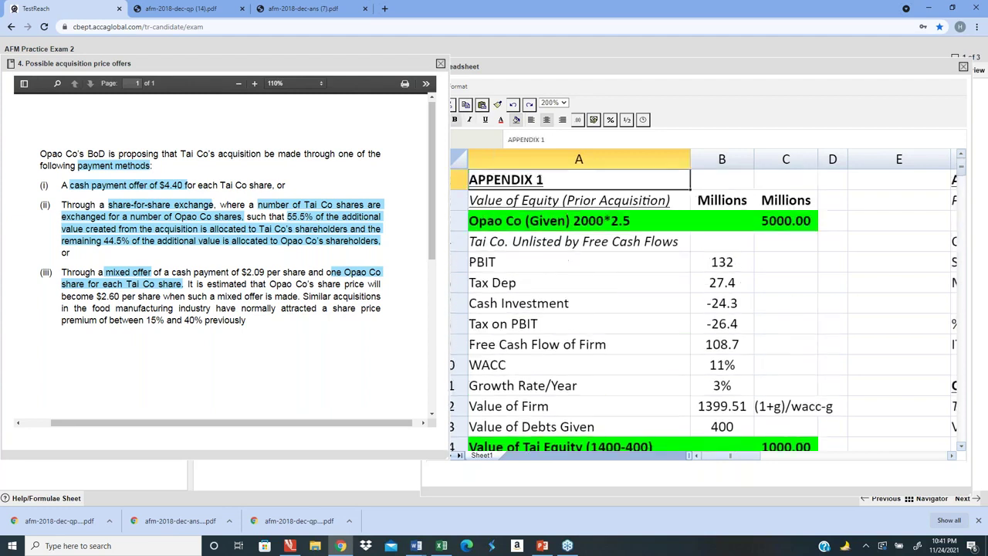
key(Down)
key(Down)
key(Down)
key(Down)
key(Down)
key(Down)
key(Down)
key(Down)
key(Down)
key(Down)
key(Down)
key(Down)
key(Down)
key(Down)
key(Right)
key(Right)
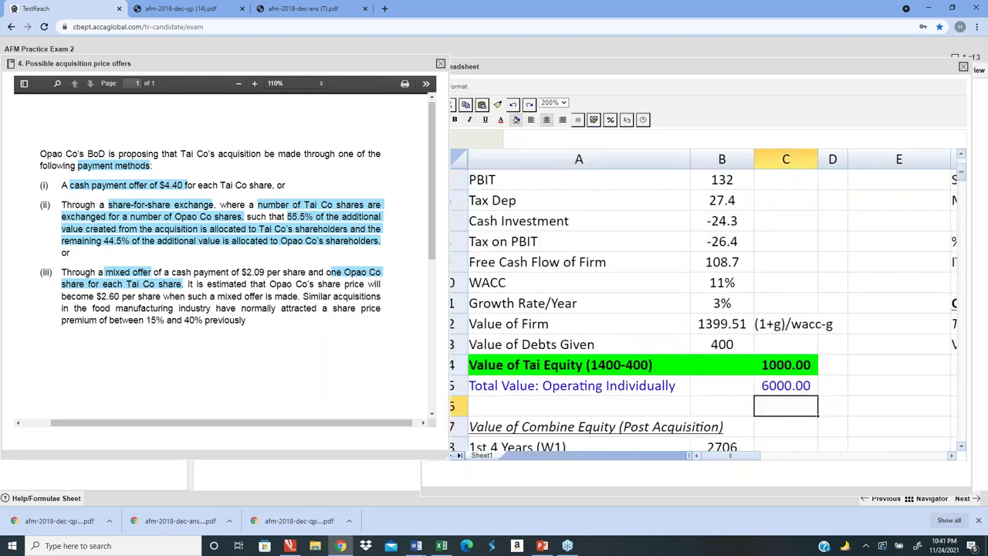
- Start Tai's value per share calculation in H13 by entering "1000/"
key(Right)
key(Right)
key(Right)
key(Right)
key(Right)
key(Up)
key(Up)
key(Left)
key(Left)
key(Up)
key(Right)
key(Right)
text(1000/)
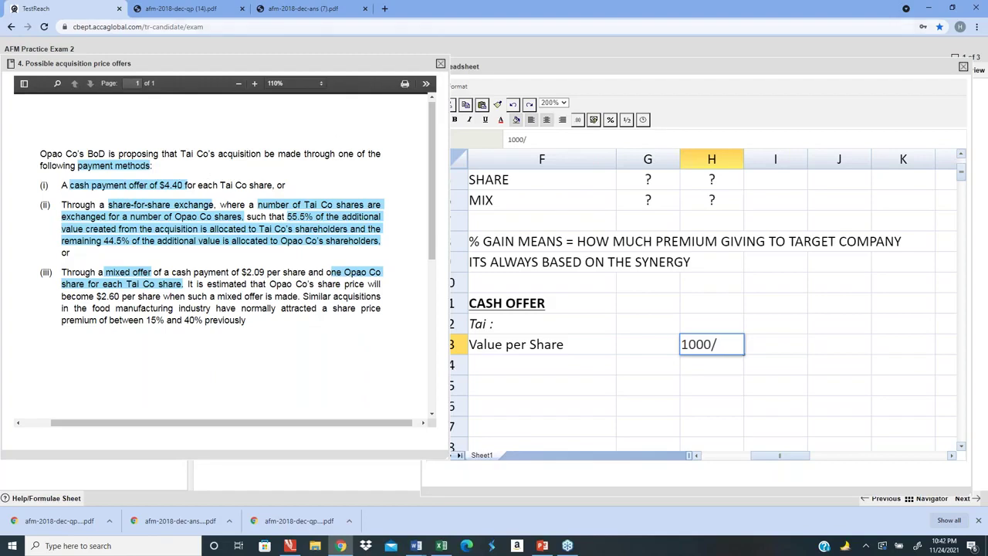
- Look up Tai Co's number of shares in issue in the Proposed acquisition of Tai Co exhibit
click(440, 64)
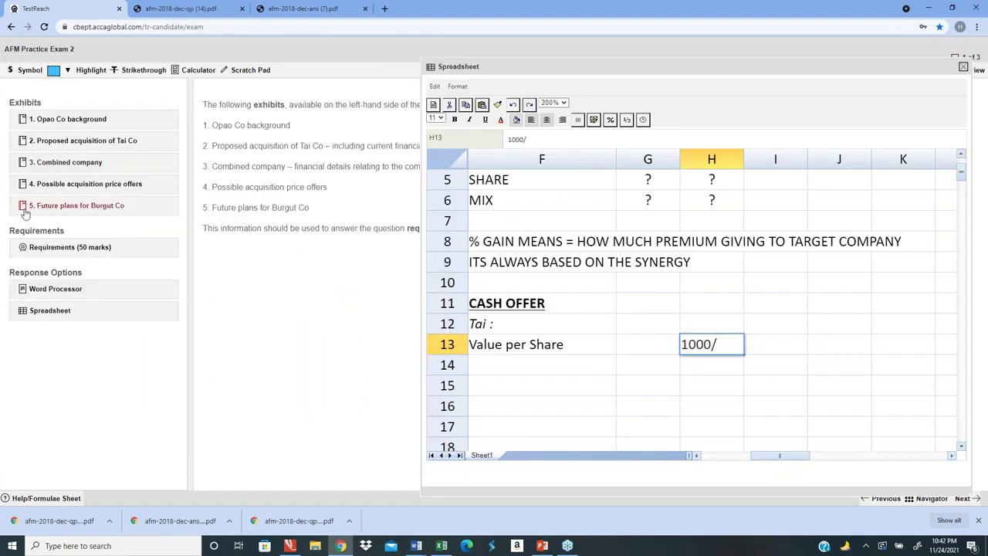
click(91, 146)
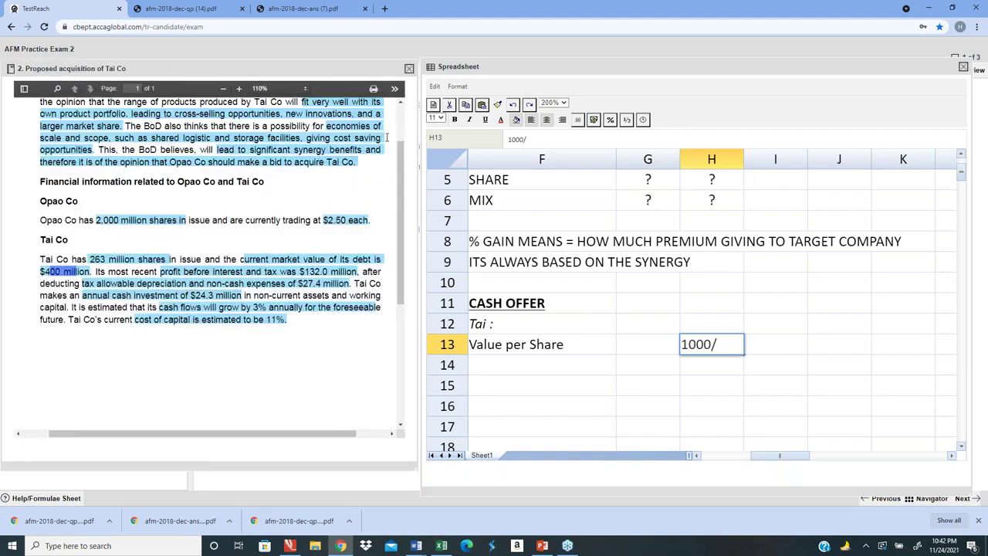
click(409, 70)
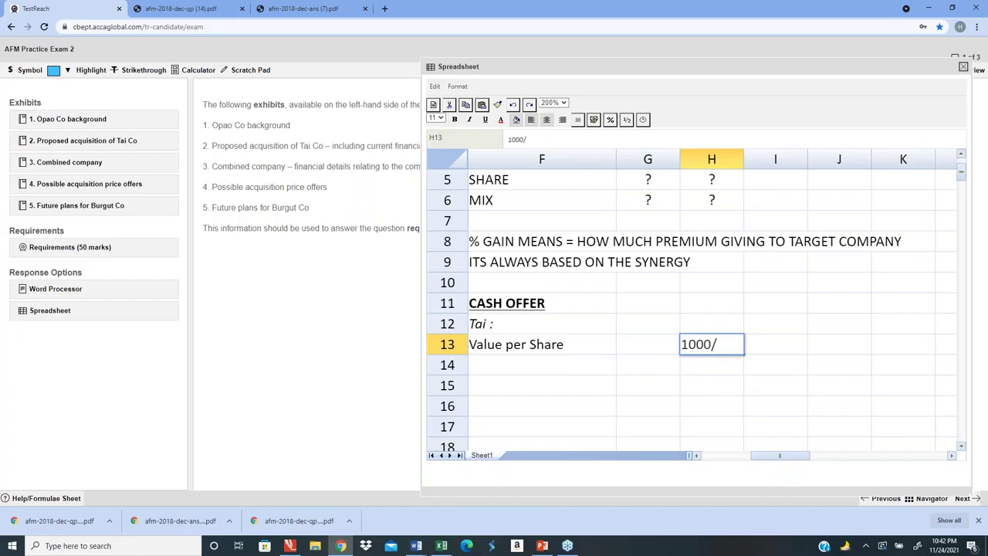
click(142, 140)
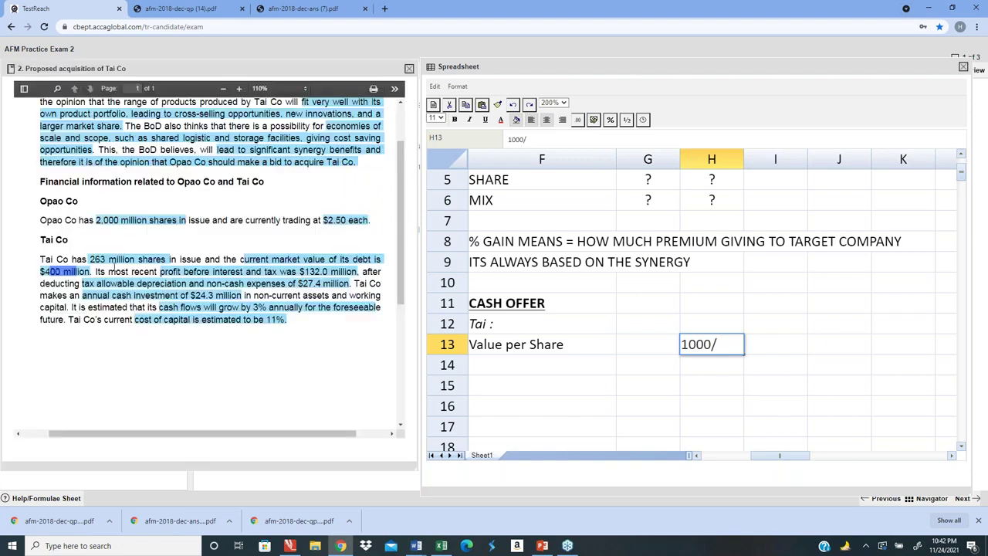
click(410, 68)
- Complete the value per share working in H13 so that it reads 1000/263
click(695, 373)
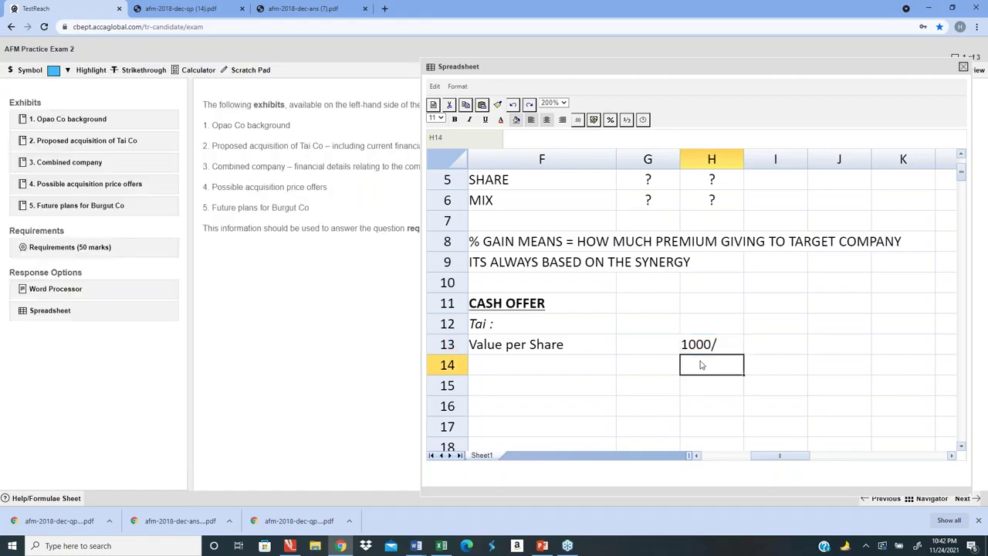
key(Up)
click(568, 141)
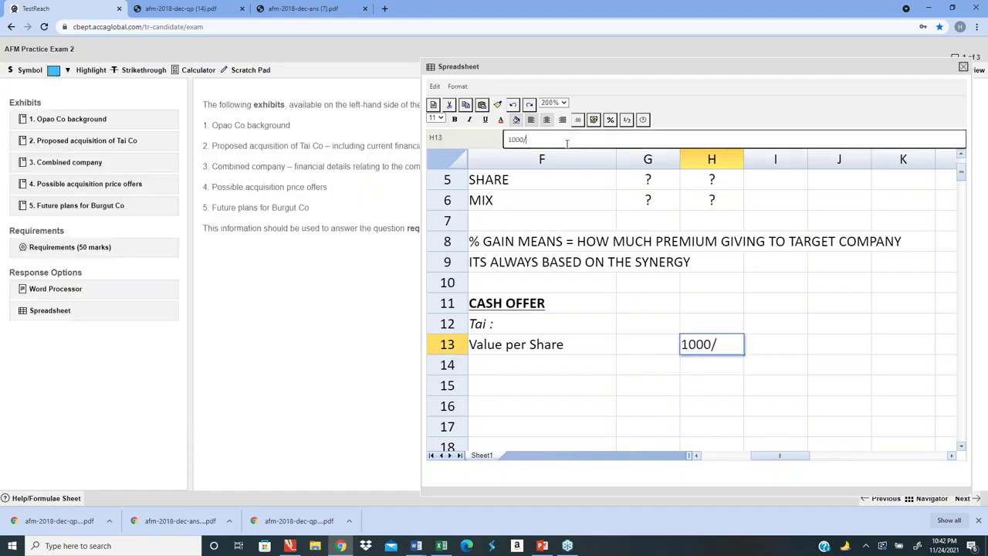
text(263)
key(Return)
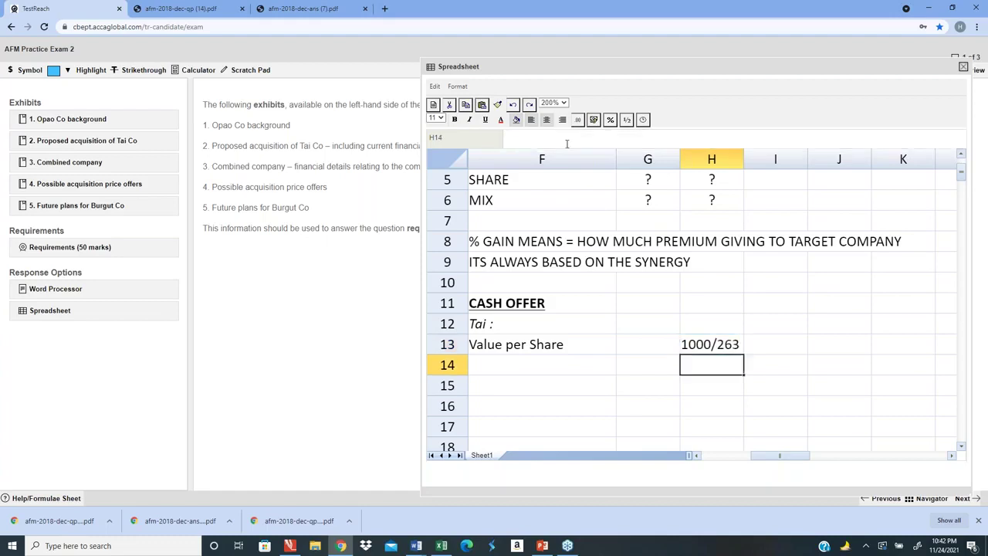
- Calculate Tai's value per share in G13 with the formula =1000/263
key(Up)
key(Left)
text(=)
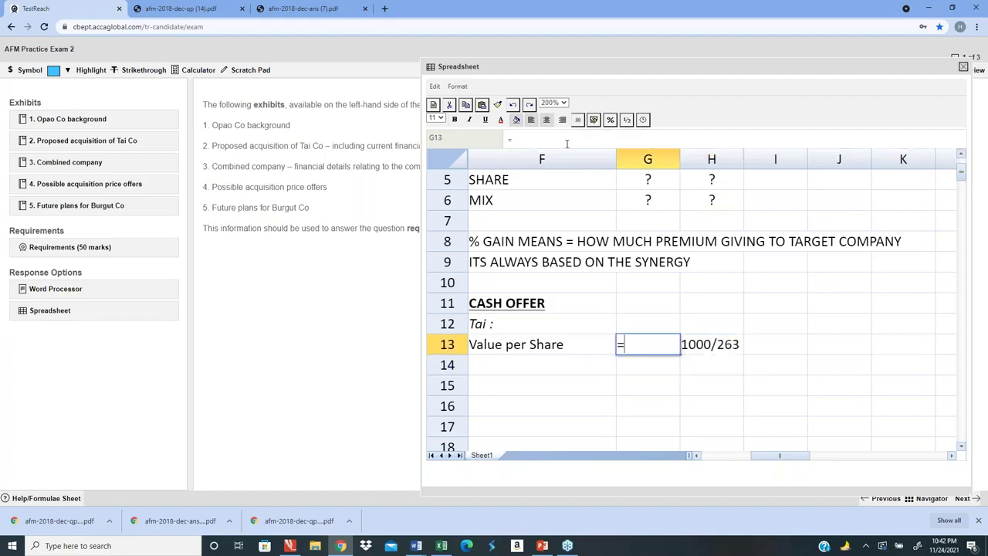
text(1000/263)
key(Return)
key(Up)
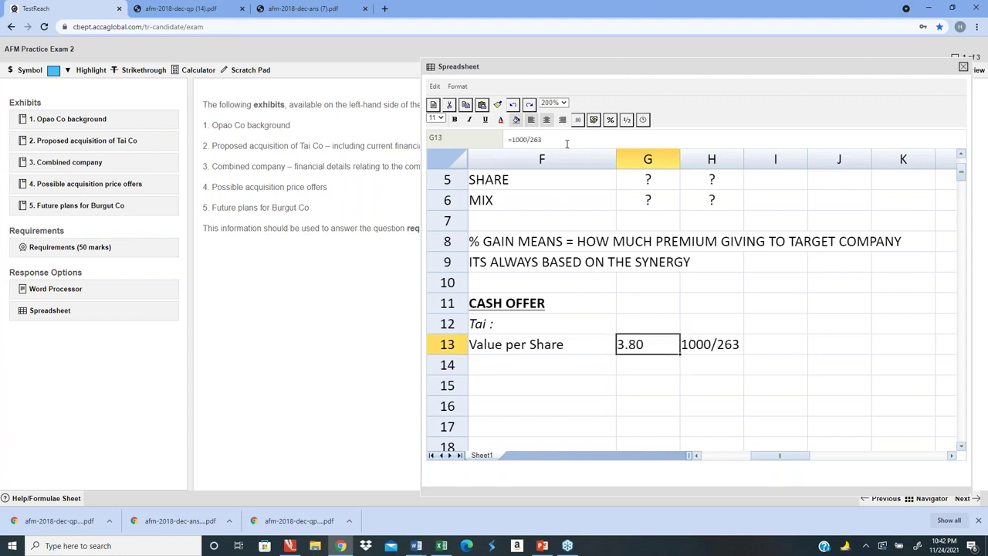
key(Down)
key(Down)
key(Down)
key(Down)
key(Down)
key(Down)
key(Down)
key(Down)
key(Down)
key(Down)
key(Down)
key(Down)
key(Down)
key(Down)
key(Down)
key(Down)
key(Down)
key(Down)
key(Down)
key(Down)
key(Up)
key(Up)
key(Up)
key(Up)
key(Up)
key(Up)
key(Up)
key(Up)
key(Up)
key(Up)
key(Up)
key(Up)
key(Up)
key(Up)
key(Up)
key(Up)
key(Up)
key(Up)
key(Up)
key(Up)
key(Up)
key(Up)
key(Up)
key(Up)
key(Up)
key(Up)
key(Up)
key(Up)
key(Up)
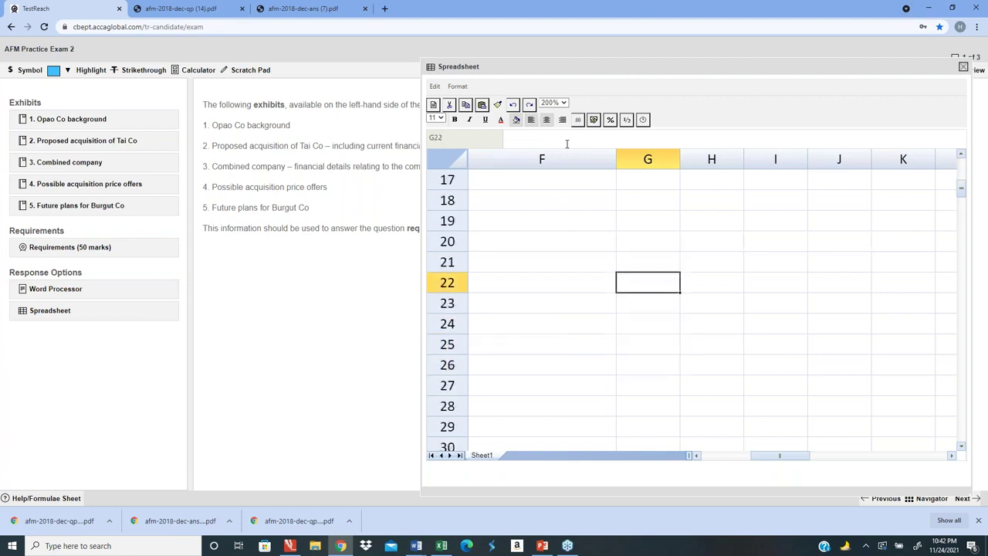
key(Left)
key(Left)
key(Right)
key(Down)
key(Down)
key(Down)
key(Down)
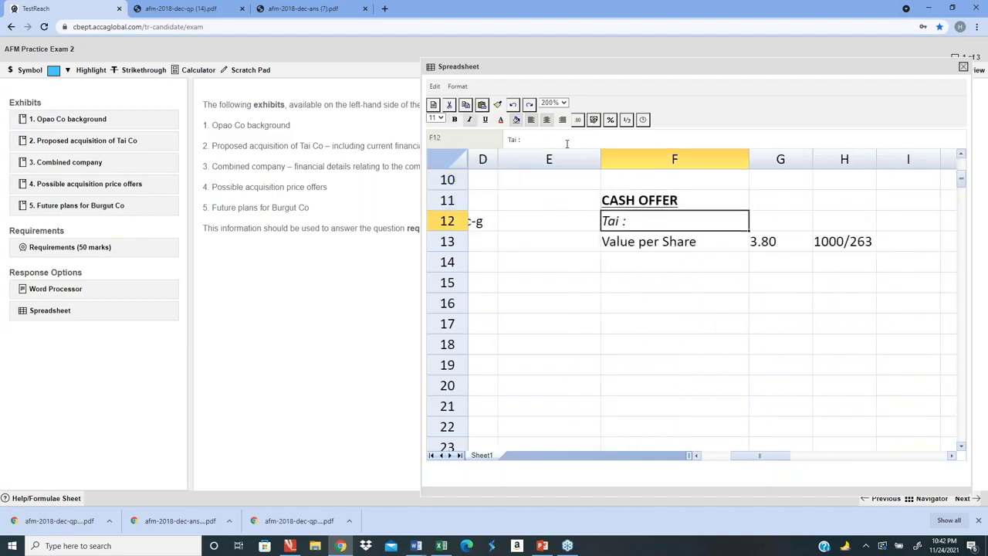
- Enter the label "Cash offer" in F14, beneath Value per Share
key(Right)
key(Right)
key(Right)
key(Right)
key(Left)
key(Left)
key(Left)
key(Left)
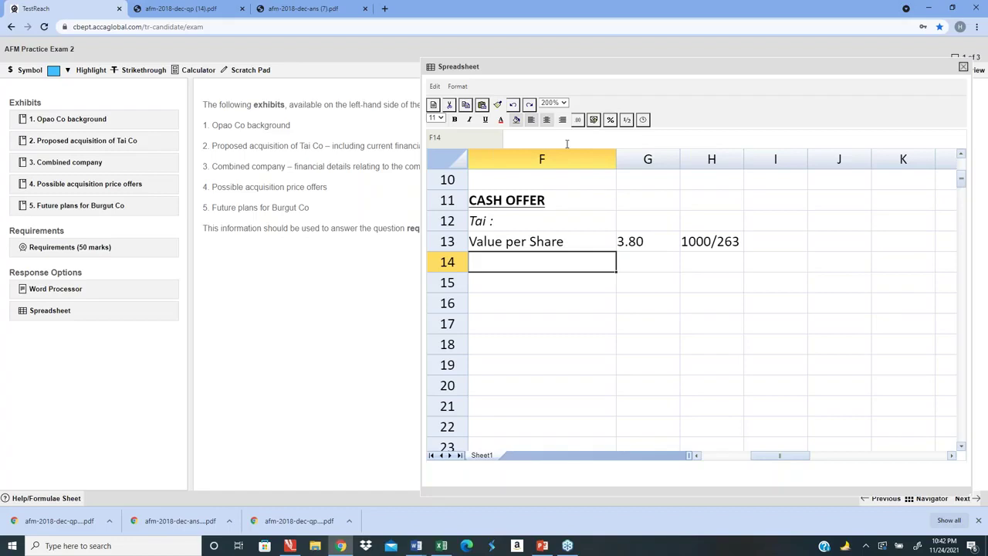
text(Cash)
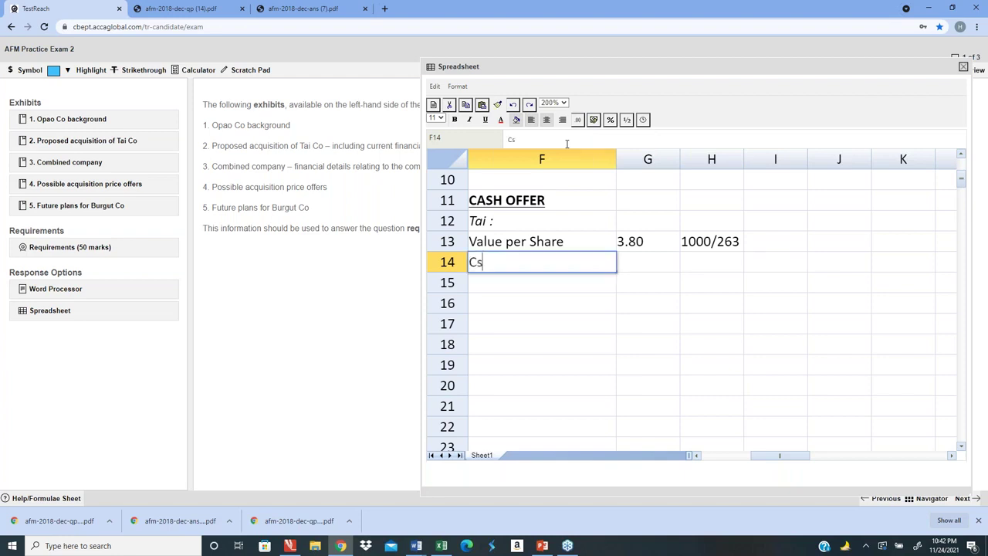
key(BackSpace)
key(BackSpace)
key(BackSpace)
text(s)
key(BackSpace)
text(ash offer)
key(Tab)
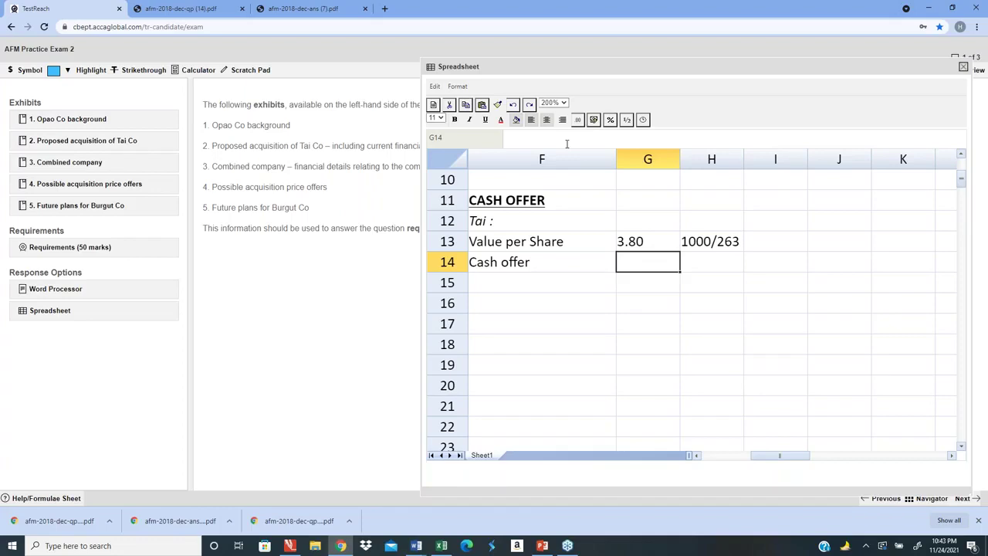
- Look up the cash payment per Tai Co share in the Possible acquisition price offers exhibit and enter 4.40 in G14
click(65, 183)
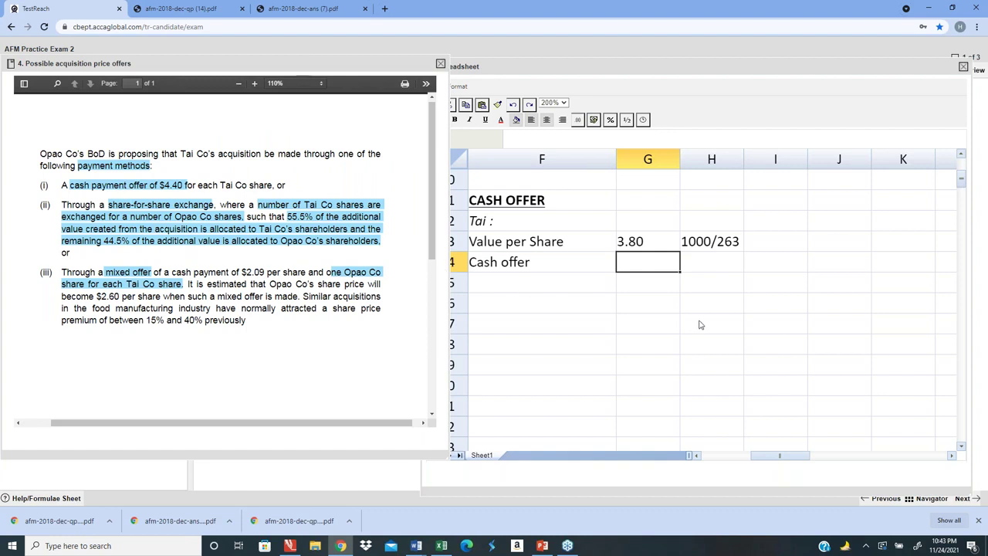
click(651, 351)
click(650, 268)
text(4.40)
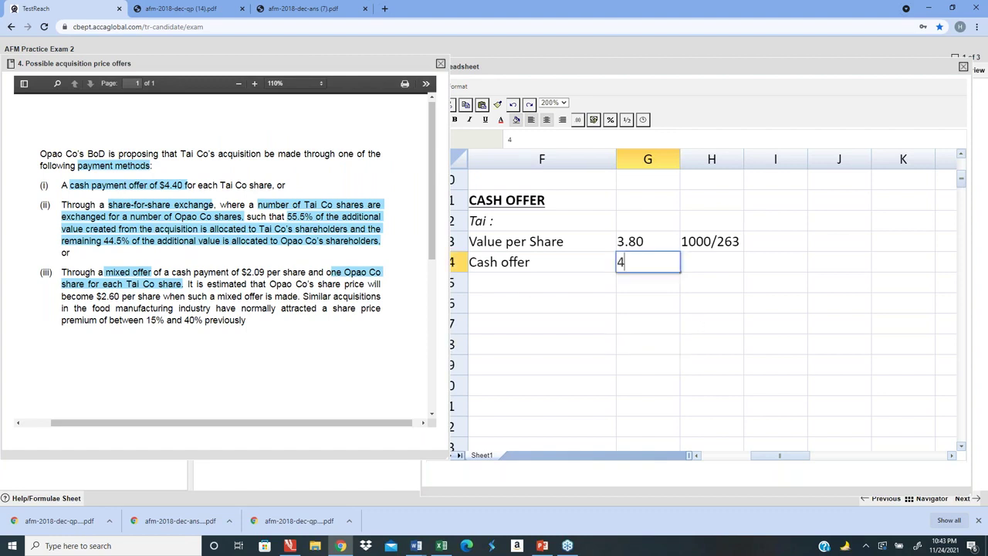
key(Return)
- Enter the label "Gain/ Share" in F15, beneath Cash offer
key(Left)
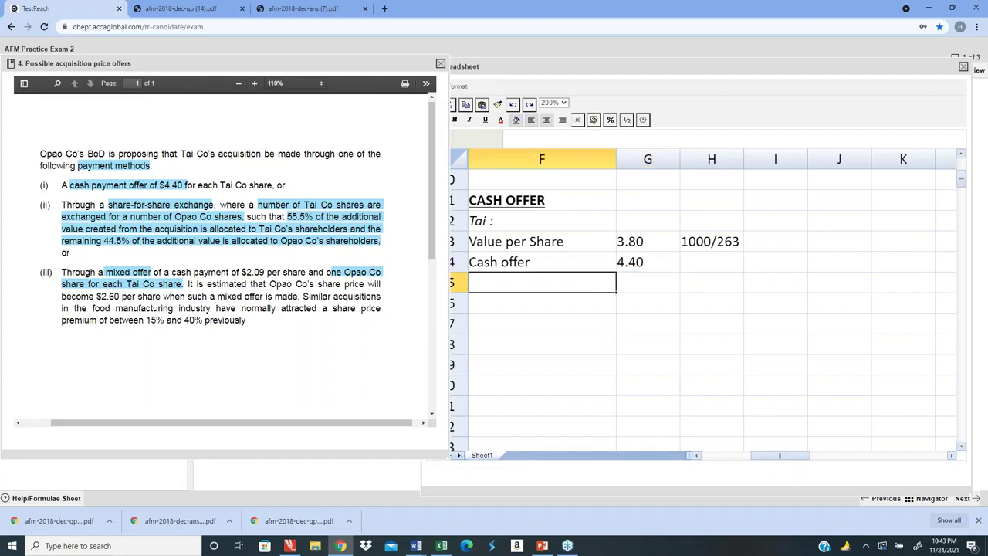
text(Gai)
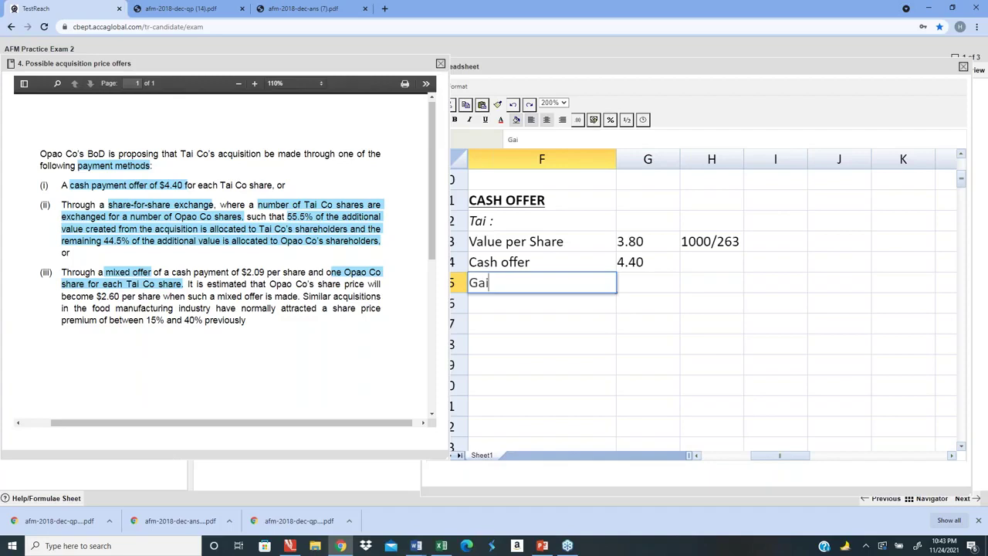
text(n/ Sahre)
key(BackSpace)
key(BackSpace)
key(BackSpace)
key(BackSpace)
text(hare)
- Calculate the gain per share in G15 as cash offer minus value per share, with the formula =G14-G13
click(648, 282)
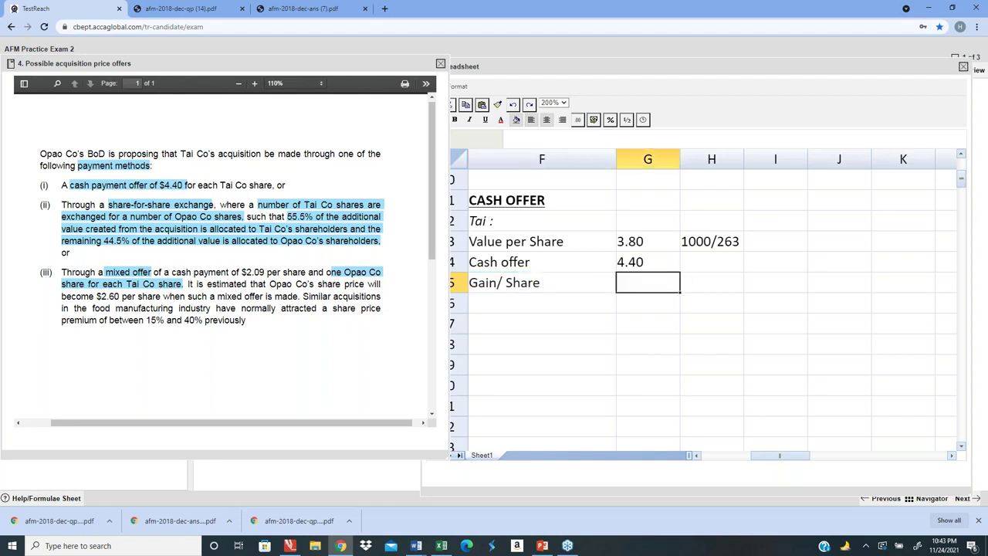
text(=)
key(Up)
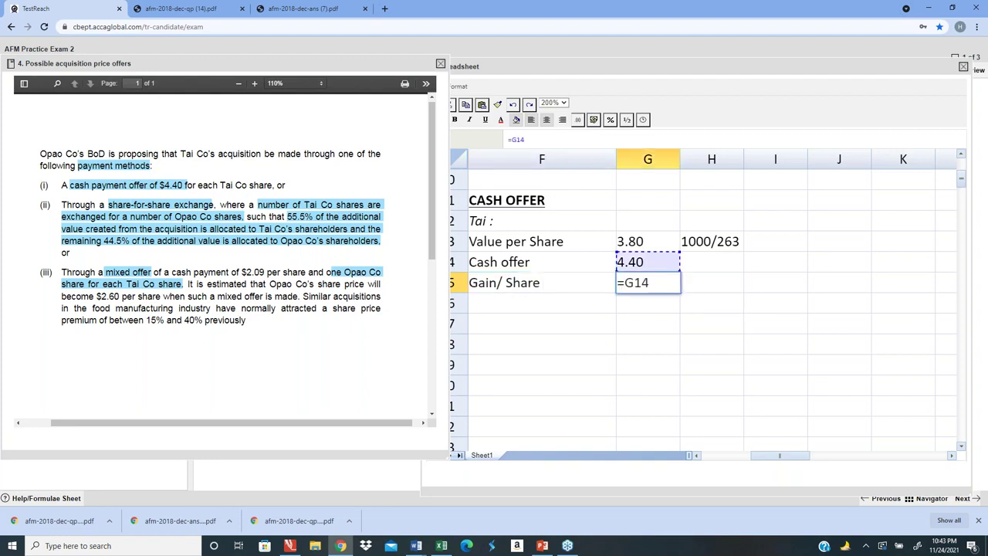
text(-)
key(Up)
key(Up)
key(Return)
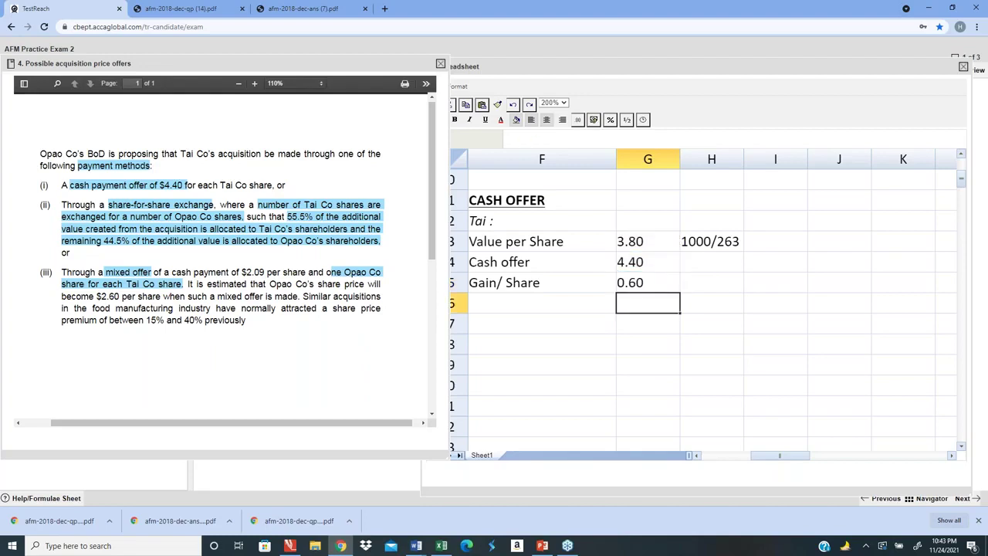
click(648, 283)
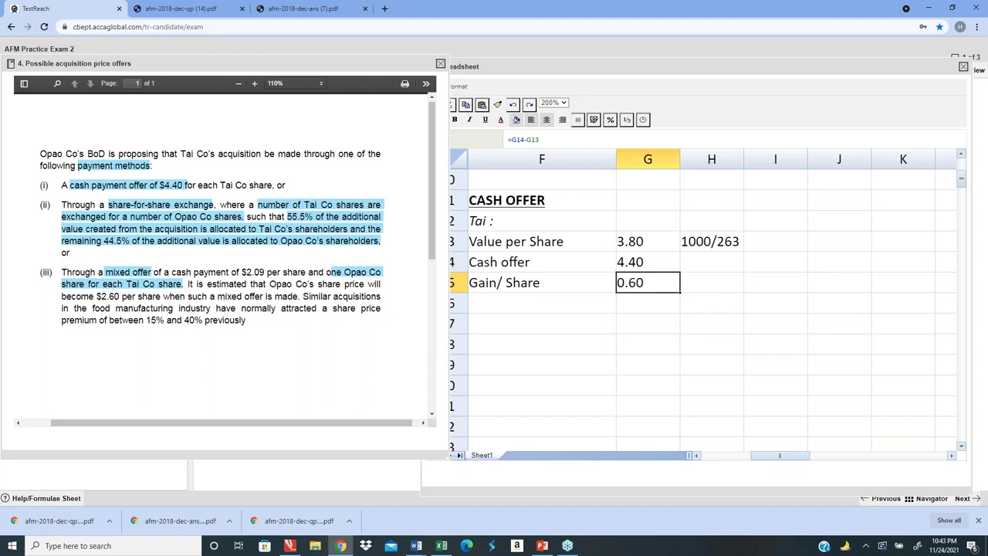
key(Down)
key(Left)
key(Left)
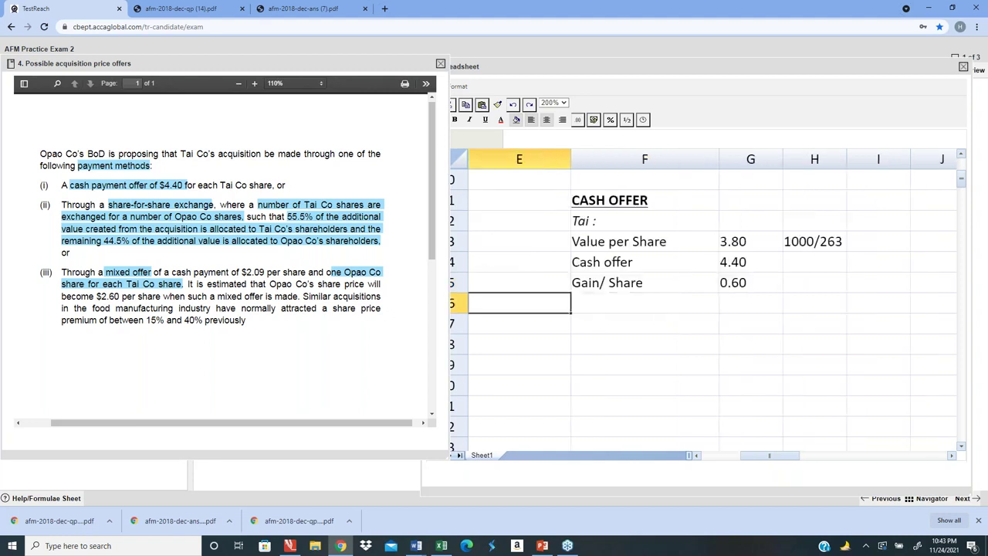
key(Right)
key(Right)
key(Right)
key(Right)
key(Right)
key(Left)
key(Left)
key(Left)
key(Left)
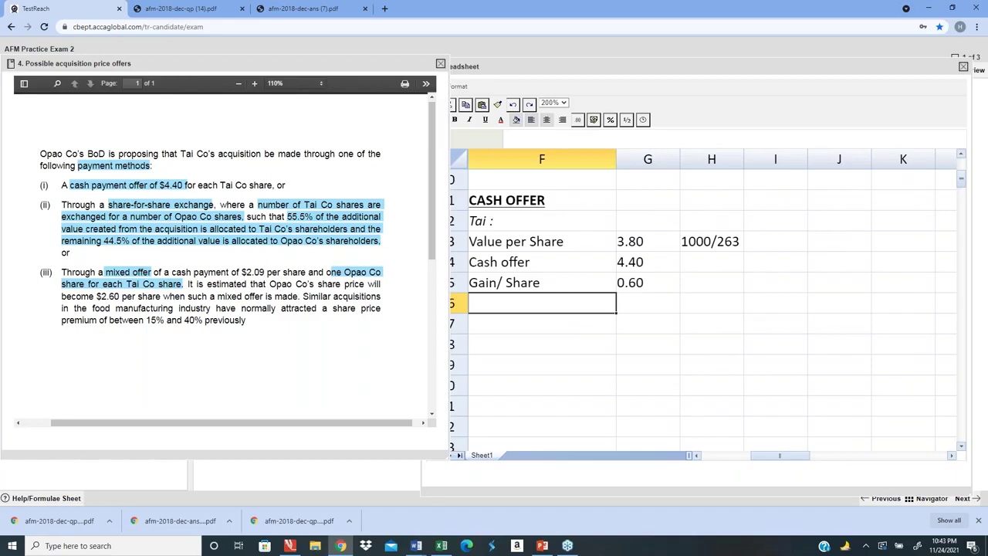
key(Up)
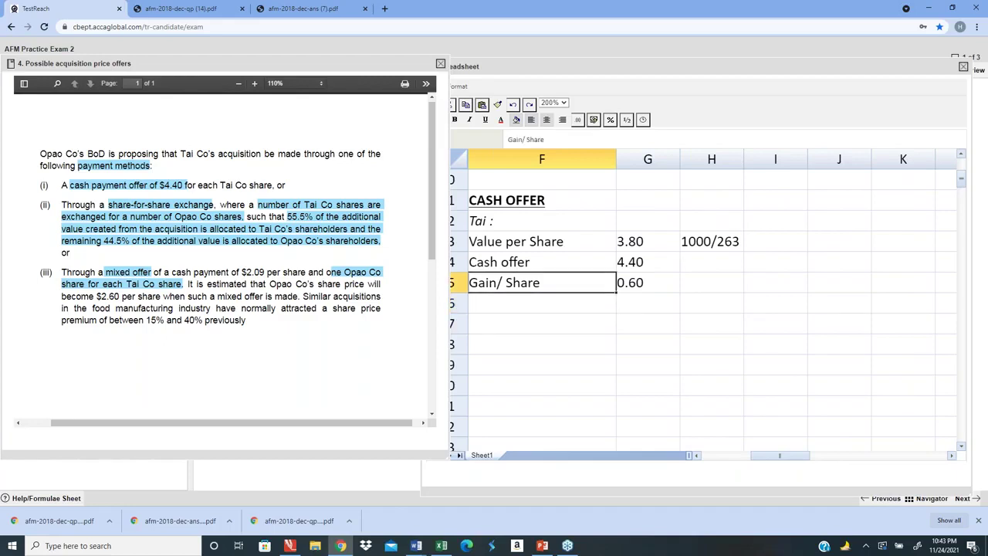
key(Right)
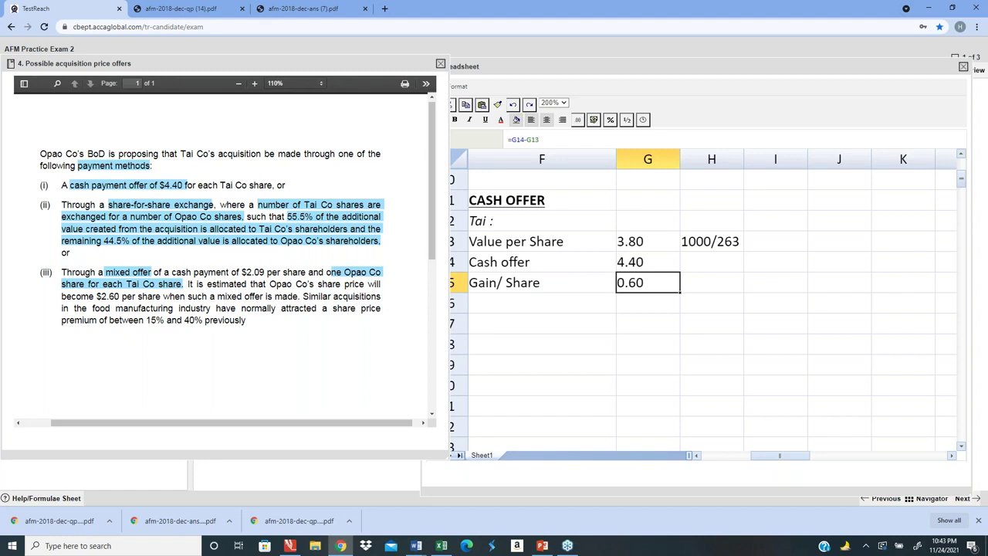
- Enter the label "Gain% (0.6/3.8*100)" in F16, beneath Gain/ Share
key(Left)
key(Down)
text(Gain)
key(BackSpace)
key(BackSpace)
key(BackSpace)
text(ain)
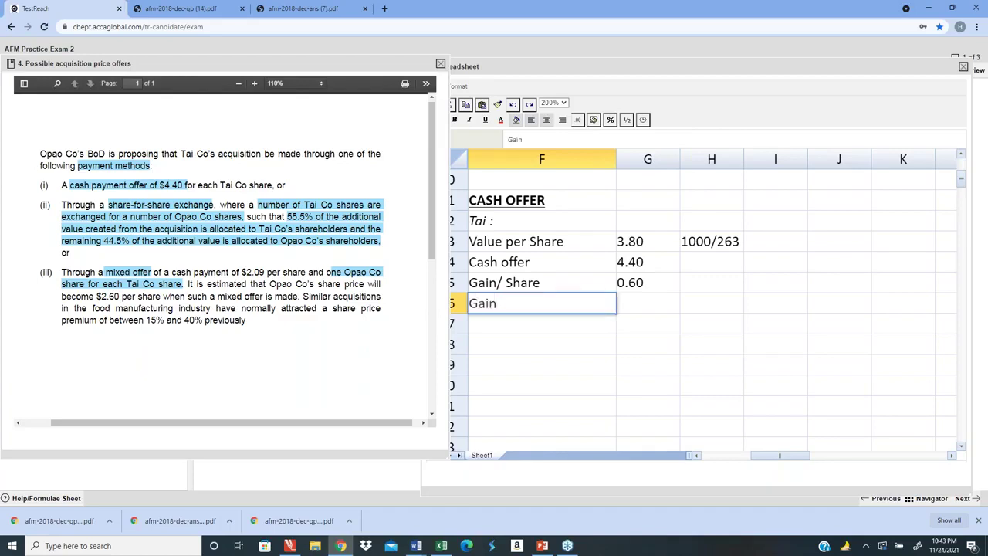
text(% (0.6/3.8)
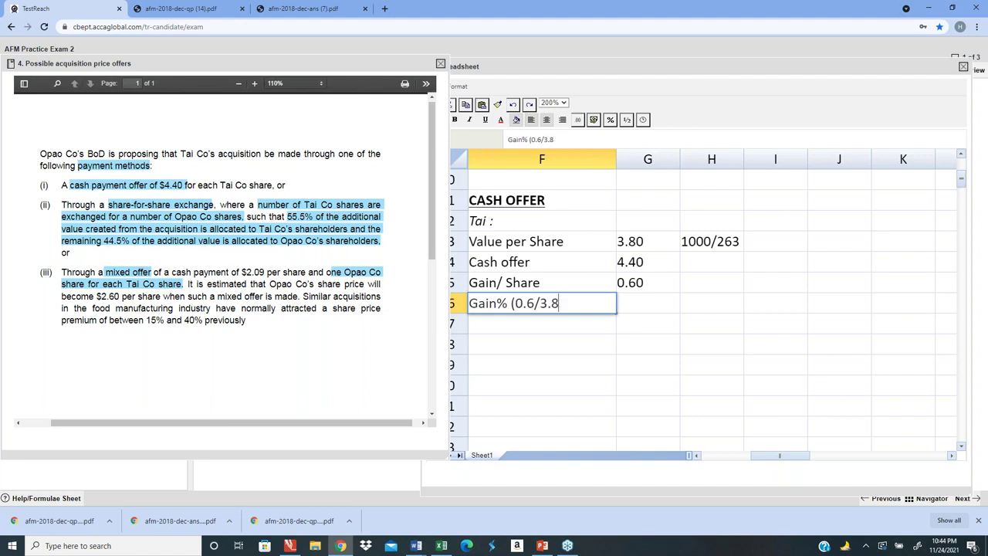
text(*100))
key(Tab)
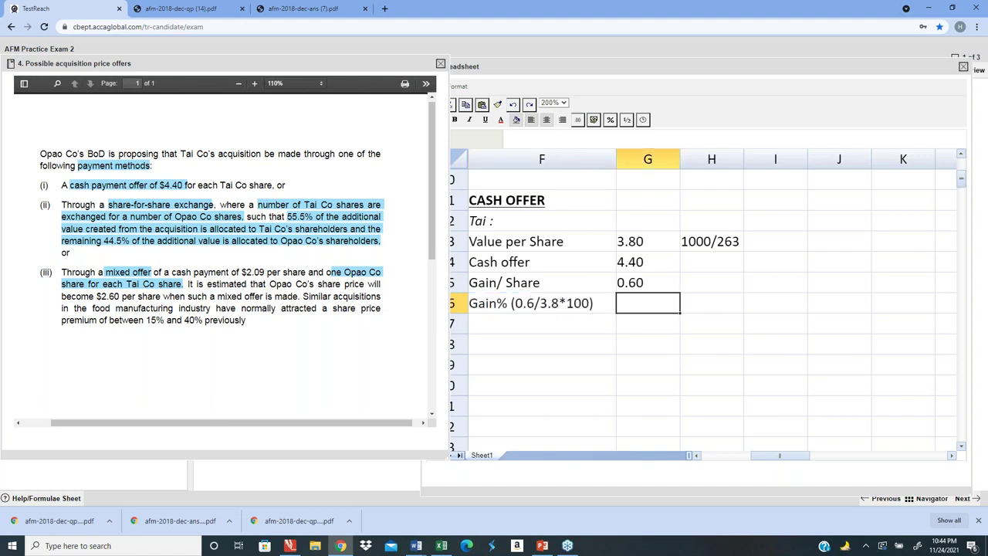
- Calculate Tai's percentage gain in G16 with the formula =0.6/3.8*100
text(=)
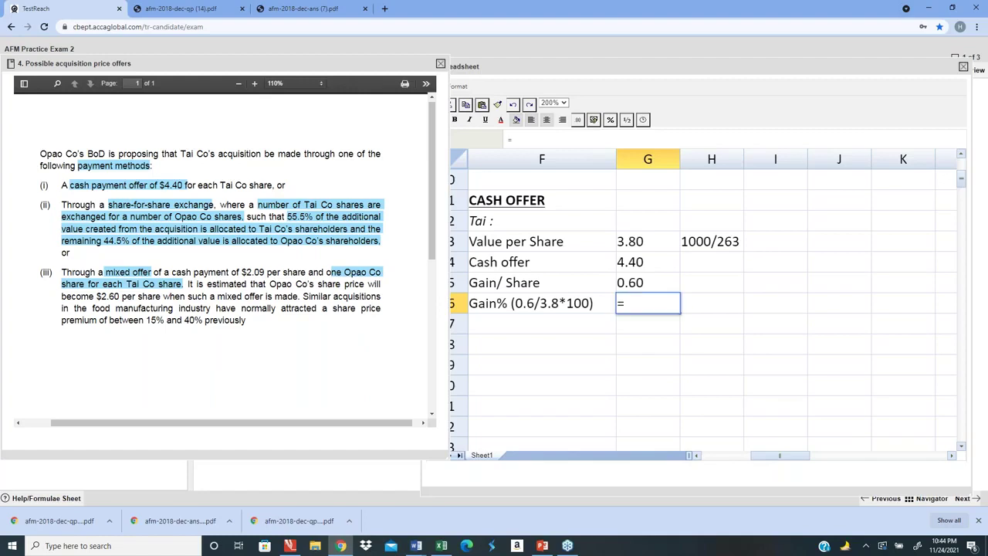
text(0.6)
key(BackSpace)
text(.6/)
text(3.8*10)
text(0)
key(Return)
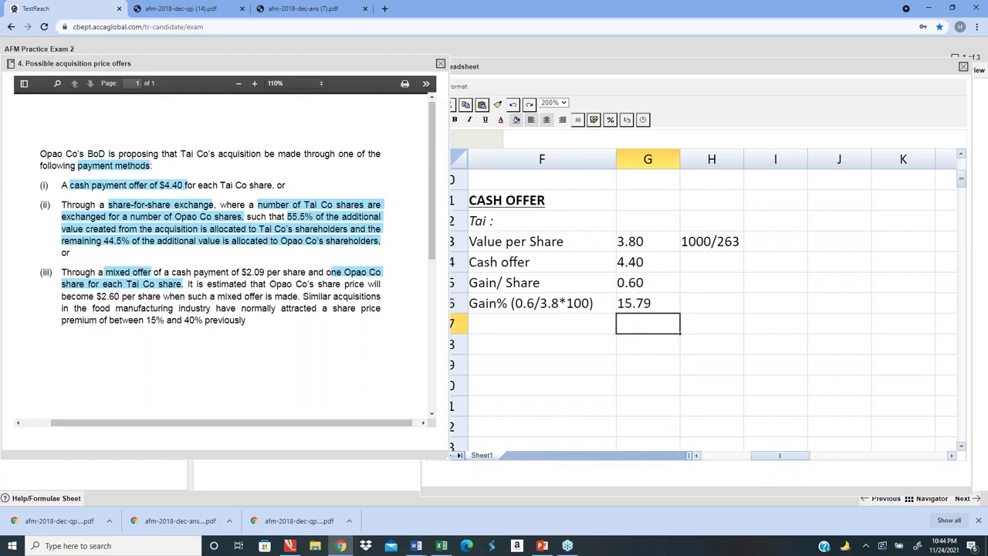
key(Up)
key(Left)
key(Right)
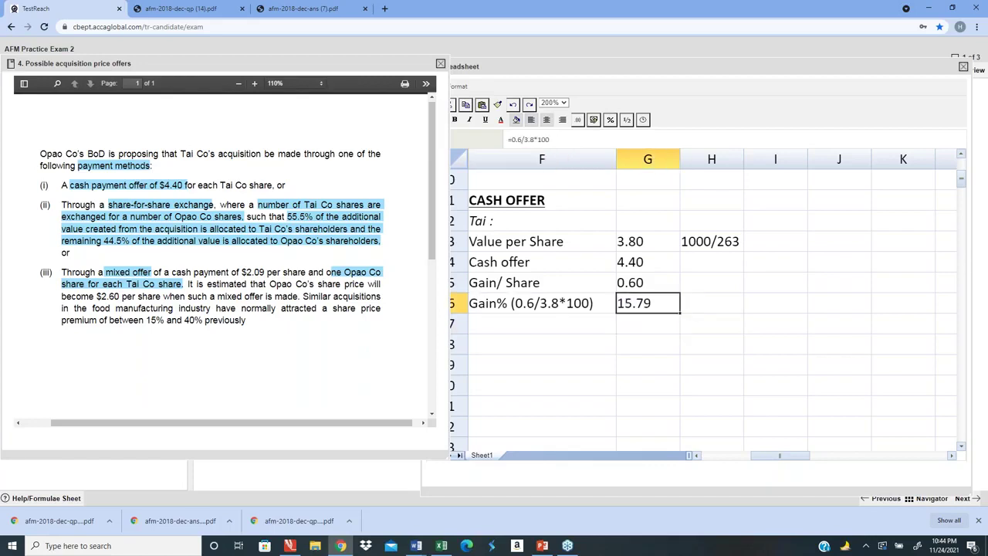
- Format the gain figure in G16 as a percentage and shorten its formula to =0.6/3.8
click(611, 121)
click(540, 364)
click(633, 304)
click(575, 137)
key(BackSpace)
key(BackSpace)
key(BackSpace)
key(BackSpace)
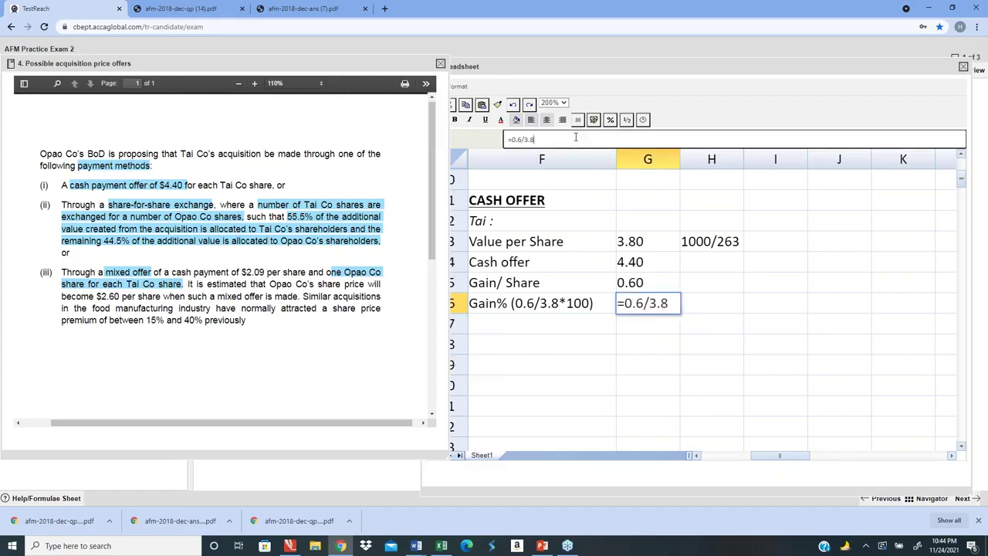
key(Return)
key(Up)
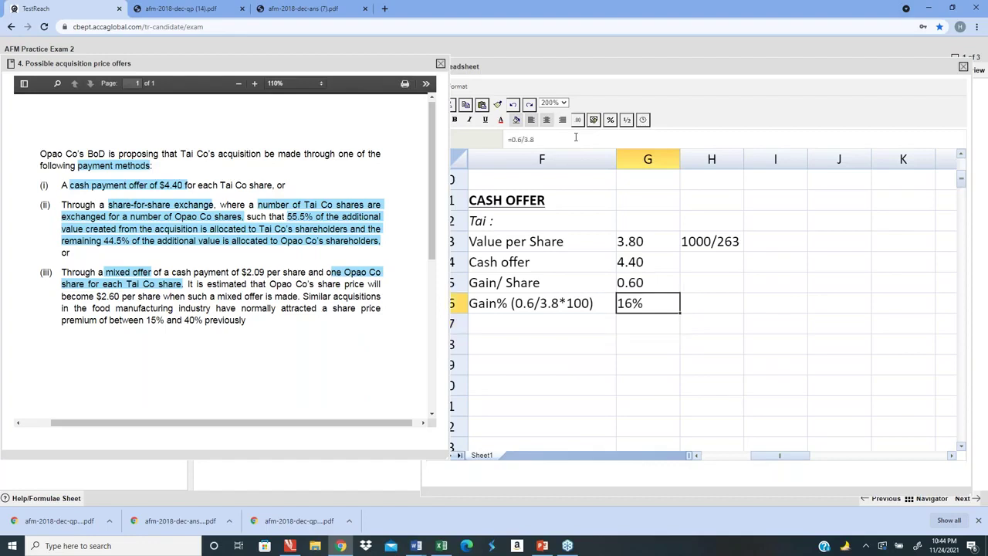
- Apply the 0.00% number format to Tai's percentage gain in G16 and move to the empty cell below it
click(611, 120)
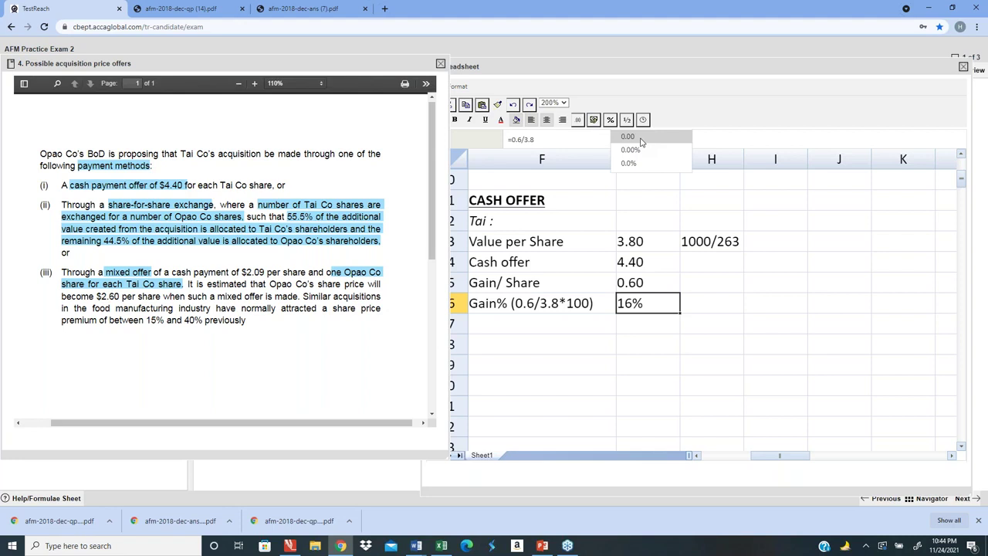
click(609, 120)
click(627, 148)
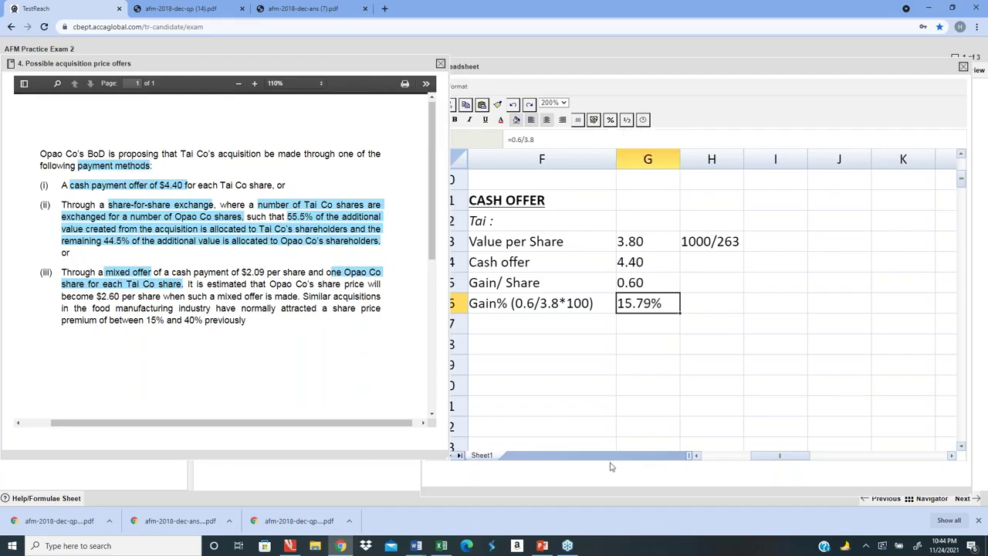
click(610, 466)
click(678, 324)
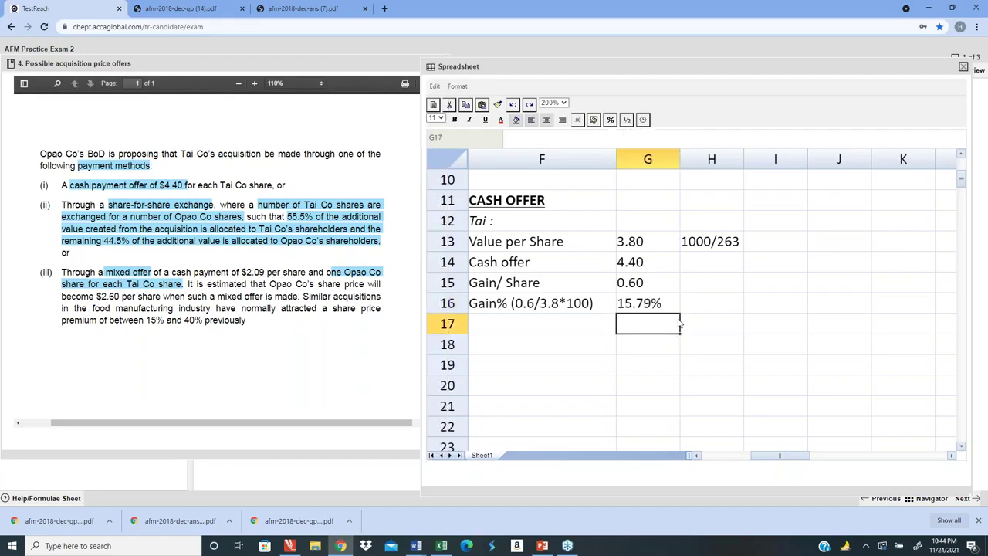
- Link the CASH row's OPAO cell G4 in the summary table to the gain percentage with the formula =G16
key(Up)
key(Up)
key(Up)
key(Up)
key(Up)
key(Up)
key(Up)
key(Up)
key(Up)
key(Up)
key(Up)
key(Up)
key(Up)
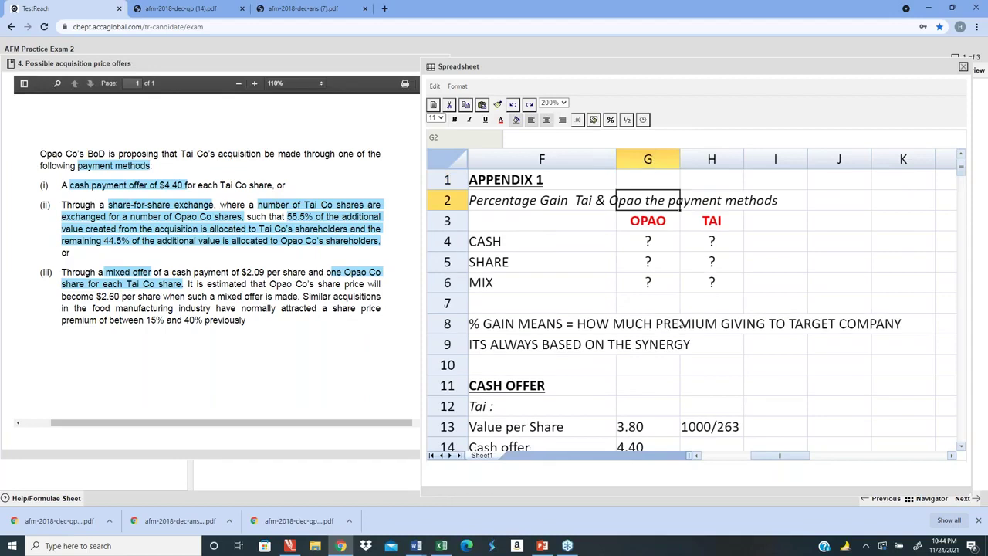
text(=)
key(Right)
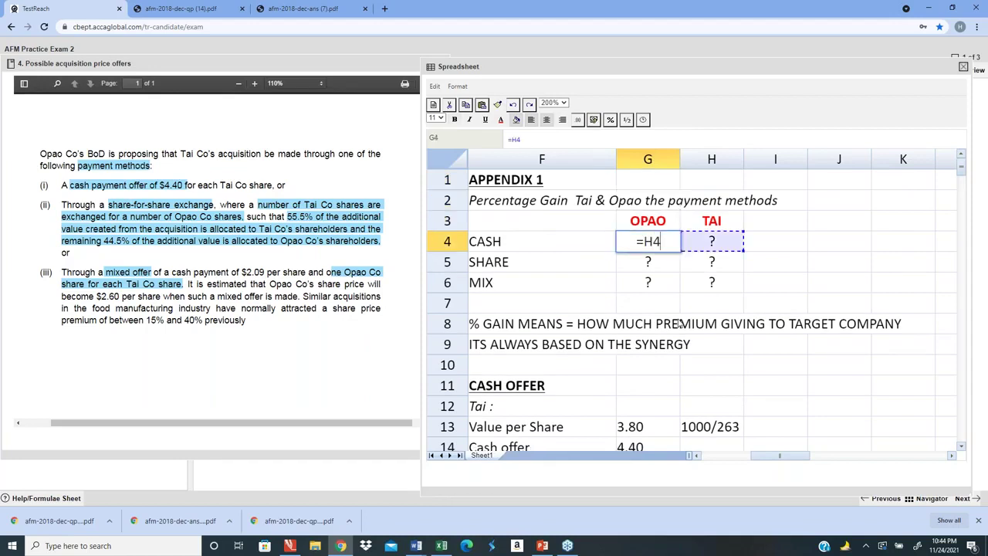
key(Left)
key(Down)
key(Down)
key(Down)
key(Down)
key(Down)
key(Down)
key(Down)
key(Down)
key(Down)
key(Down)
key(Down)
key(Down)
key(Return)
key(Up)
scroll(678, 323, up, 1)
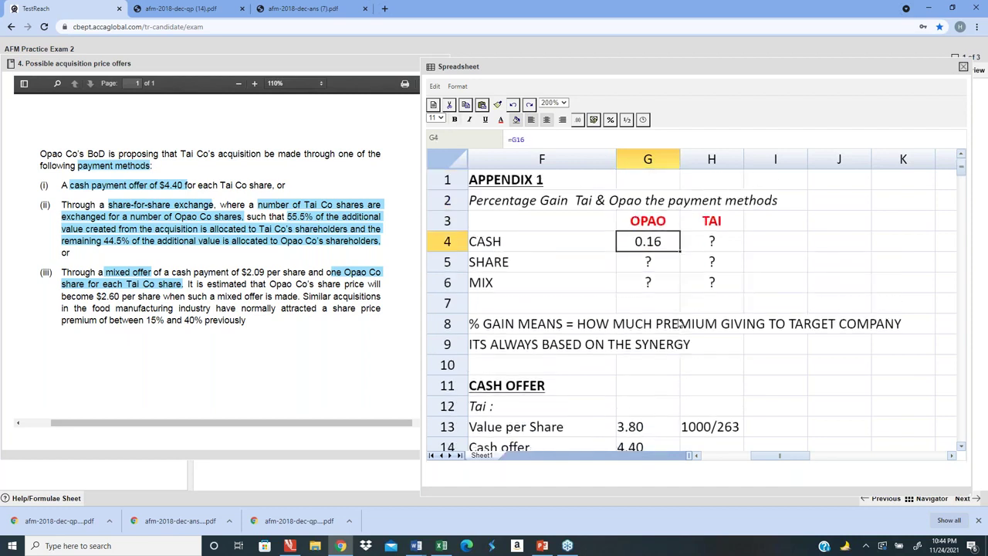
- Apply the 0.00% number format to the summary table cells G4:H6
key(shift+Right)
key(shift+Down)
key(shift+Down)
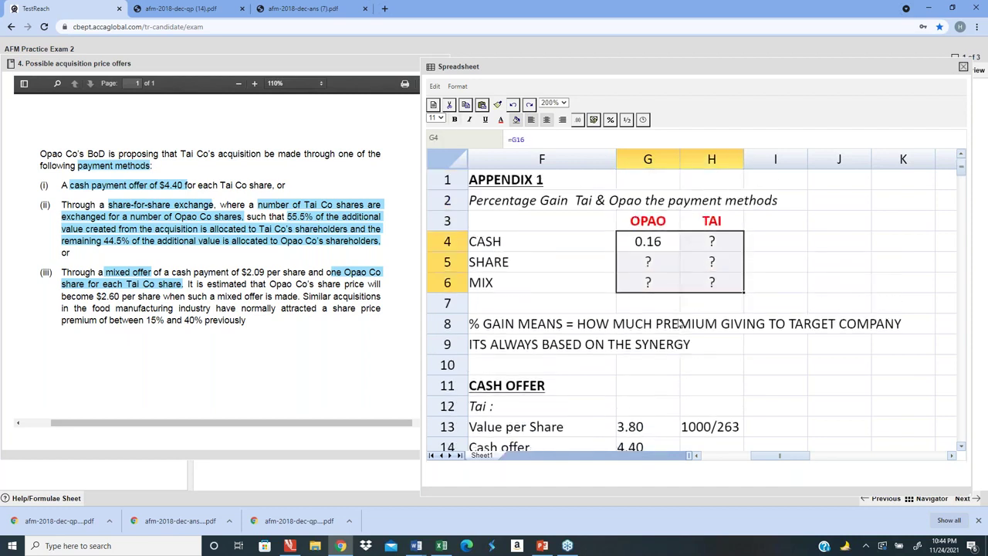
click(610, 120)
click(628, 149)
- Enter the label "Opao:" in F18 below Tai's cash offer calculation and make it italic
key(Down)
key(Down)
key(Down)
key(Down)
key(Down)
key(Down)
key(Down)
key(Down)
key(Down)
key(Down)
key(Down)
key(Down)
key(Down)
key(Down)
key(Down)
key(Down)
key(Down)
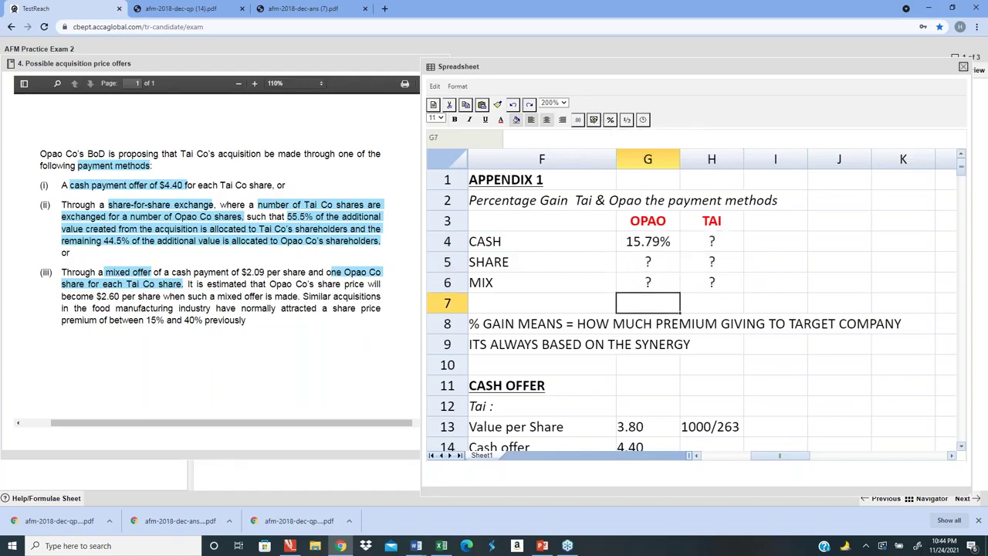
key(Left)
key(Left)
key(Up)
key(Up)
key(Up)
key(Right)
key(Right)
key(Up)
key(Up)
key(Up)
key(Left)
key(Left)
key(Up)
key(Up)
key(Up)
key(Right)
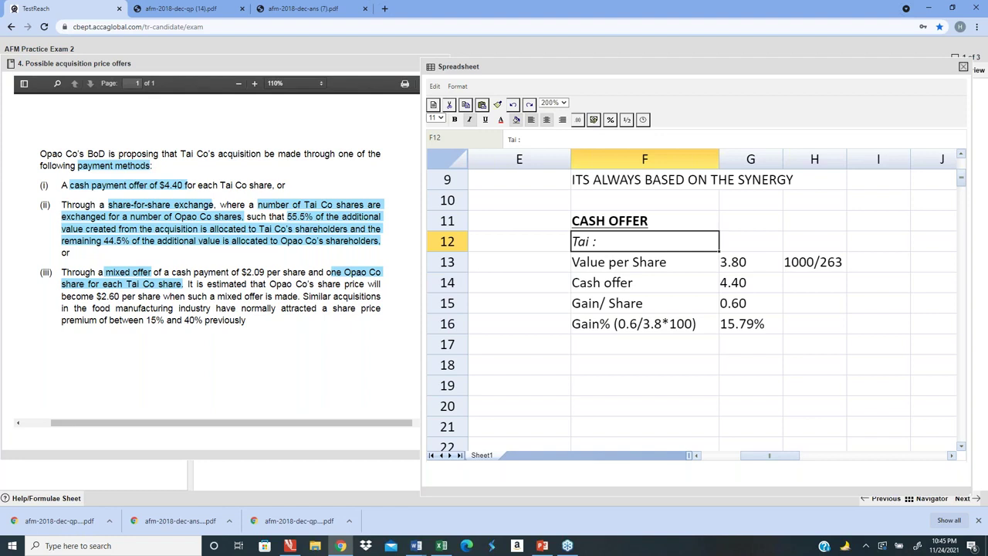
key(Down)
key(Down)
key(Down)
key(Down)
key(Down)
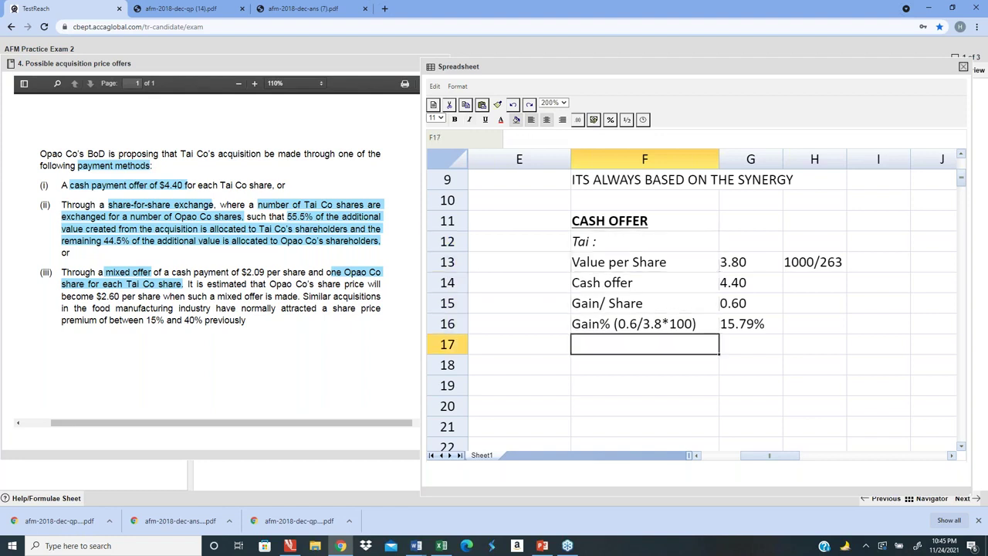
key(Down)
text(Opao)
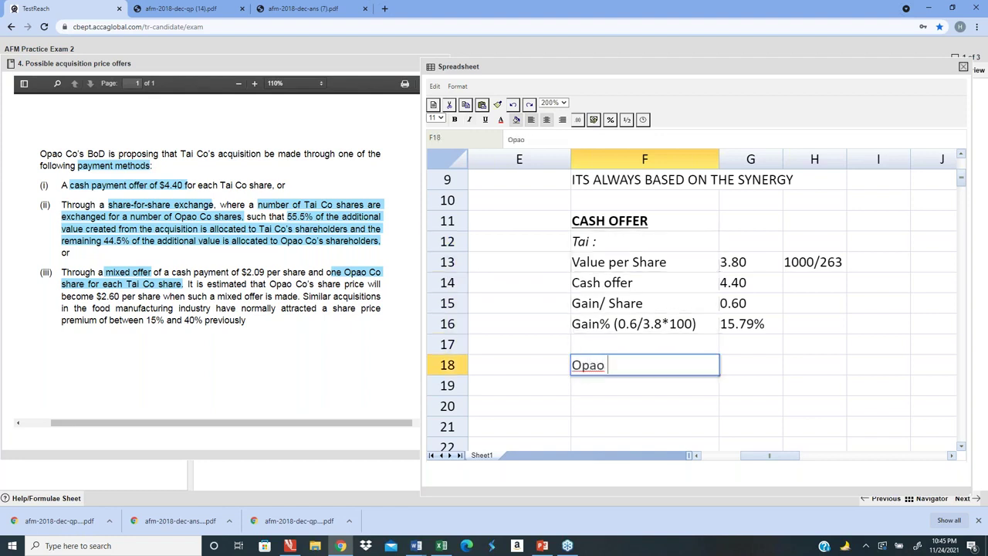
text(:)
key(Return)
key(Up)
key(ctrl+i)
key(Down)
key(Down)
key(Down)
key(Down)
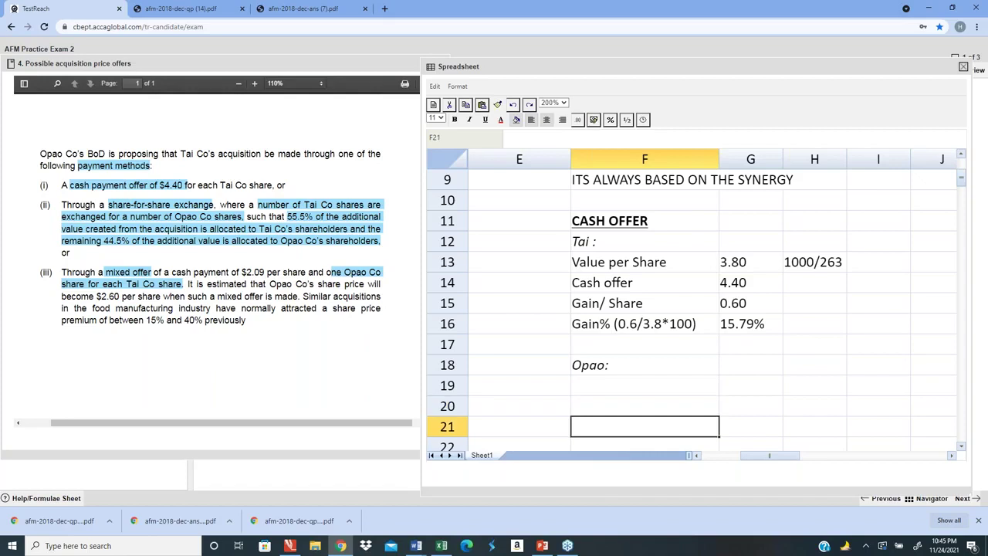
key(Up)
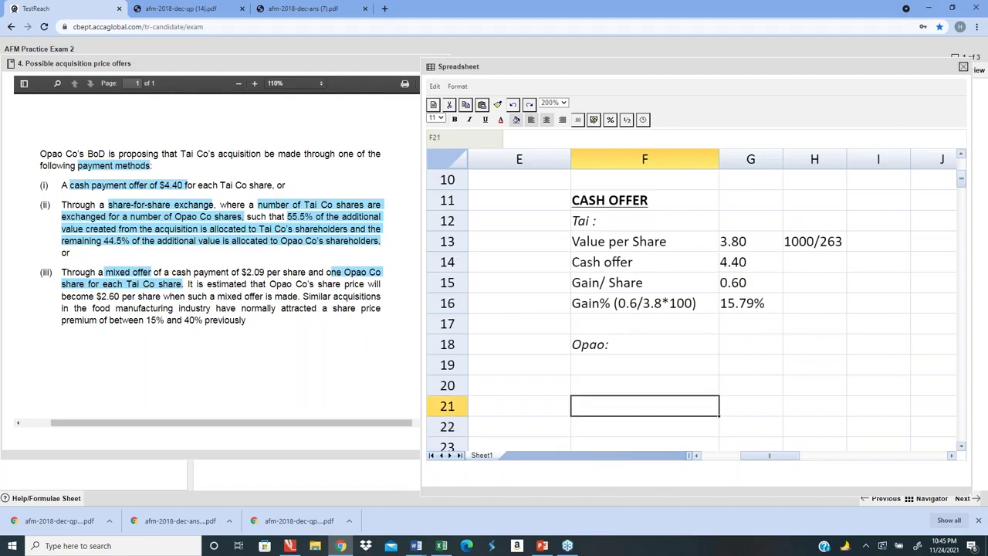
click(644, 365)
key(Up)
key(Up)
key(Up)
key(Right)
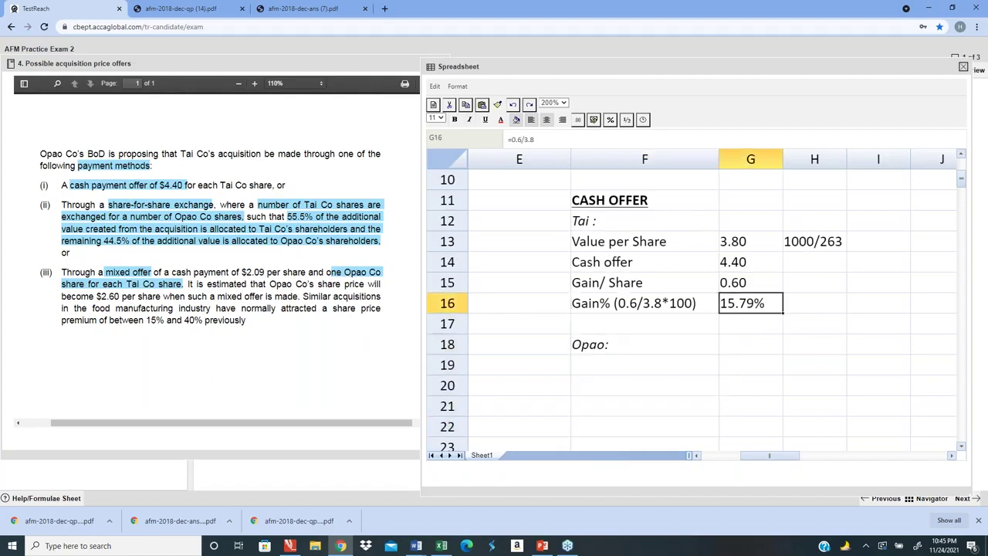
key(Down)
key(Down)
key(Left)
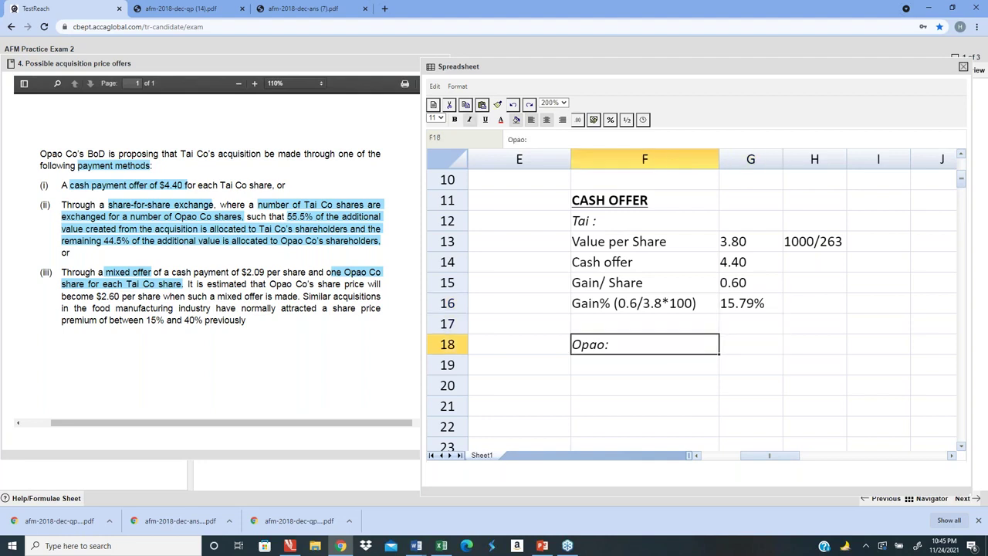
- Enter the label "Synergy total" in F19, beneath the Opao heading
key(Down)
text(S)
key(BackSpace)
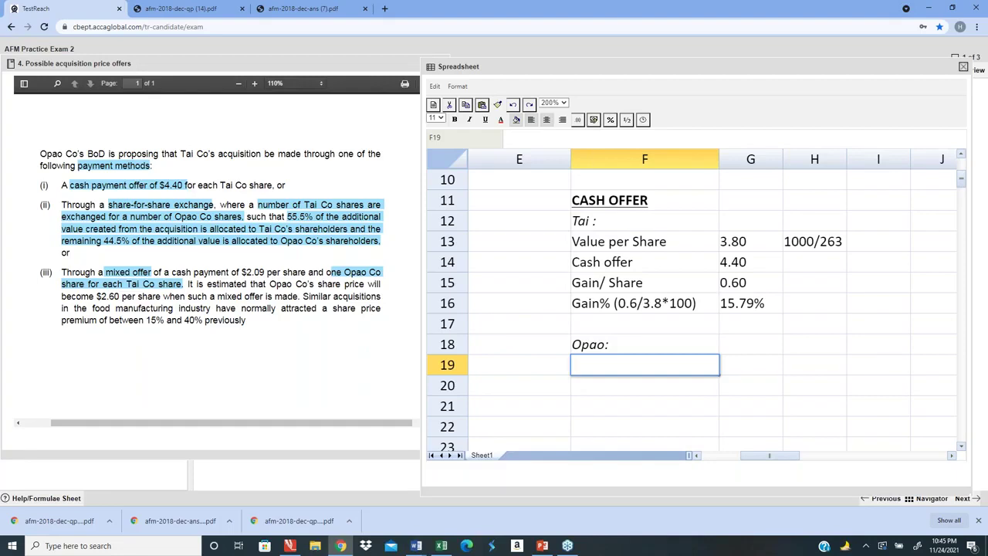
text(Synery)
key(BackSpace)
key(BackSpace)
key(BackSpace)
key(BackSpace)
key(BackSpace)
key(BackSpace)
text(Synergy total)
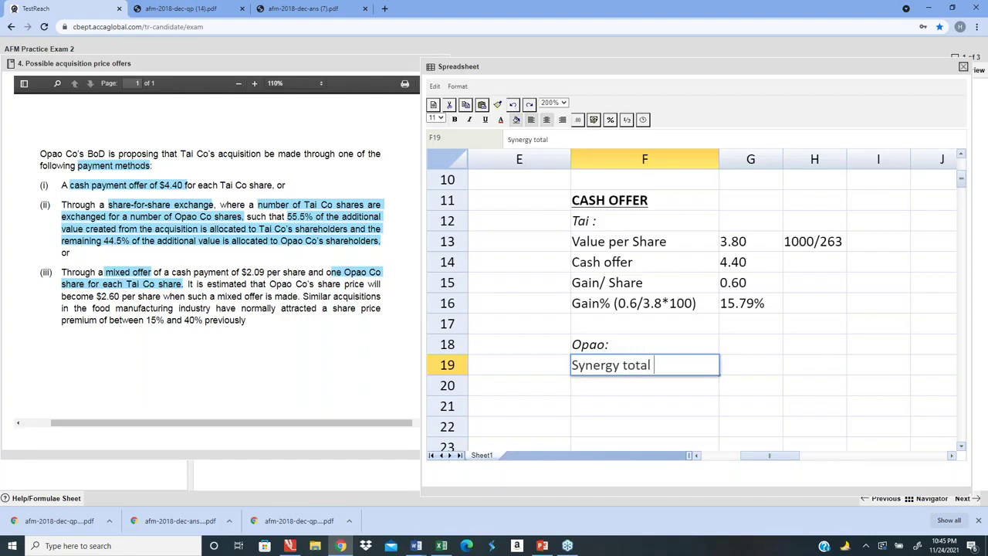
key(Tab)
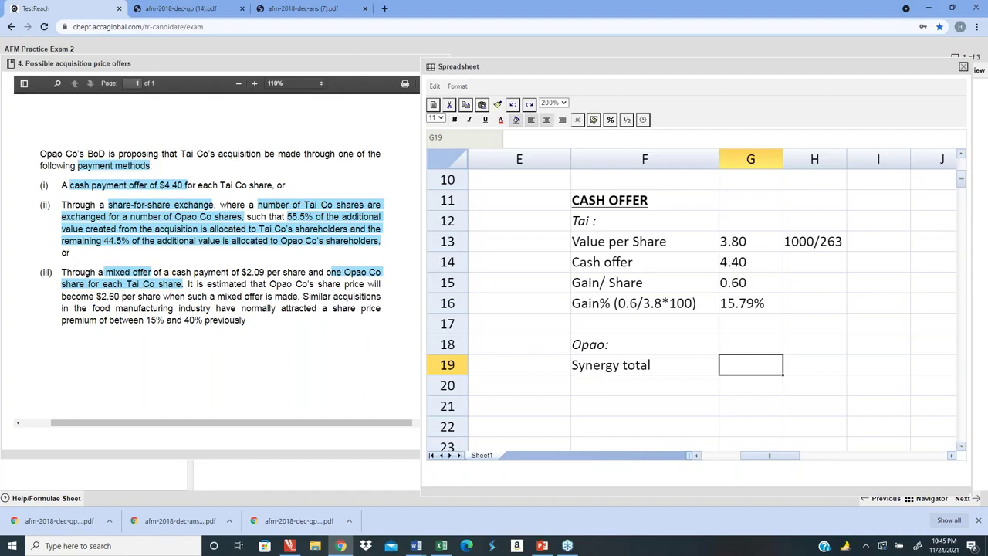
- Link G19 beside Synergy total to the VALUE OF SYNERGY figure in C22
text(=)
key(Left)
key(Left)
key(Left)
key(Left)
key(Left)
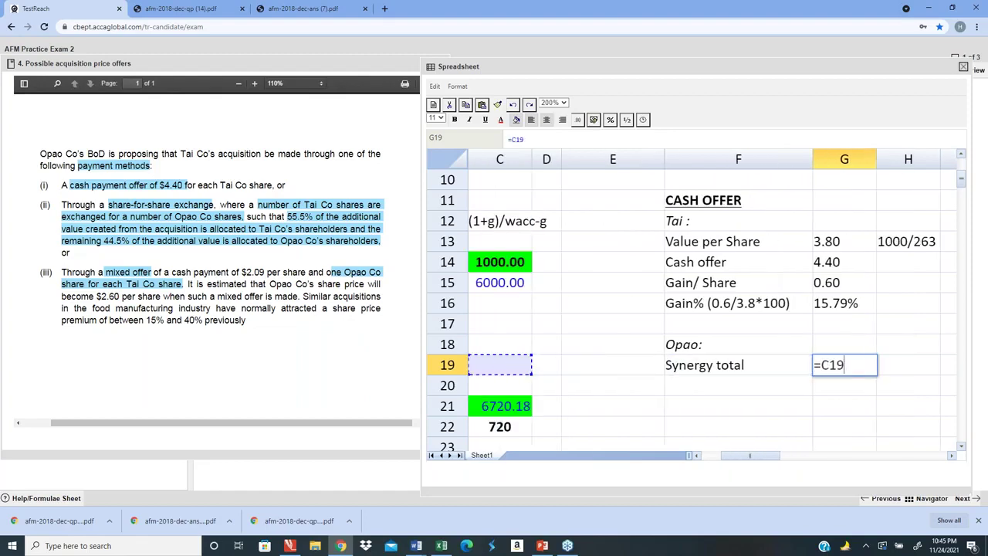
key(Left)
key(Up)
key(Up)
key(Up)
key(Up)
key(Down)
key(Down)
key(Down)
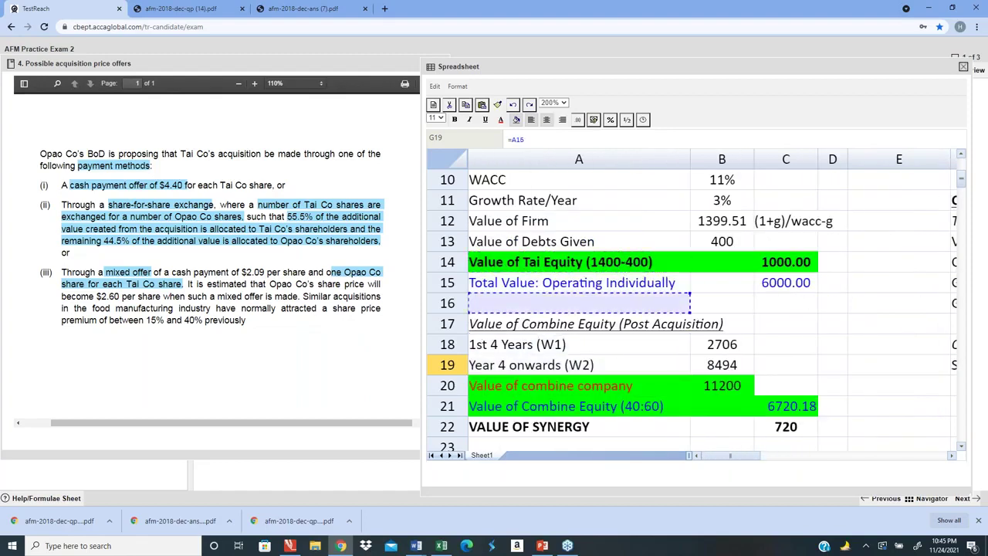
key(Down)
key(Down)
key(Right)
key(Right)
key(Down)
key(Down)
key(Return)
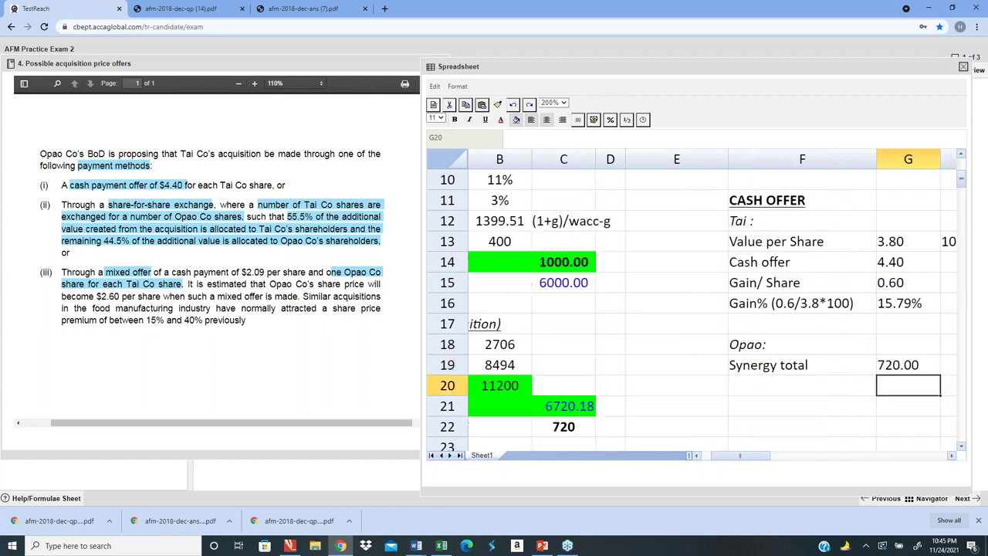
- Enter the label "Distribute to Tai" in F20, beneath Synergy total
key(Right)
key(Left)
key(Left)
key(Left)
key(Right)
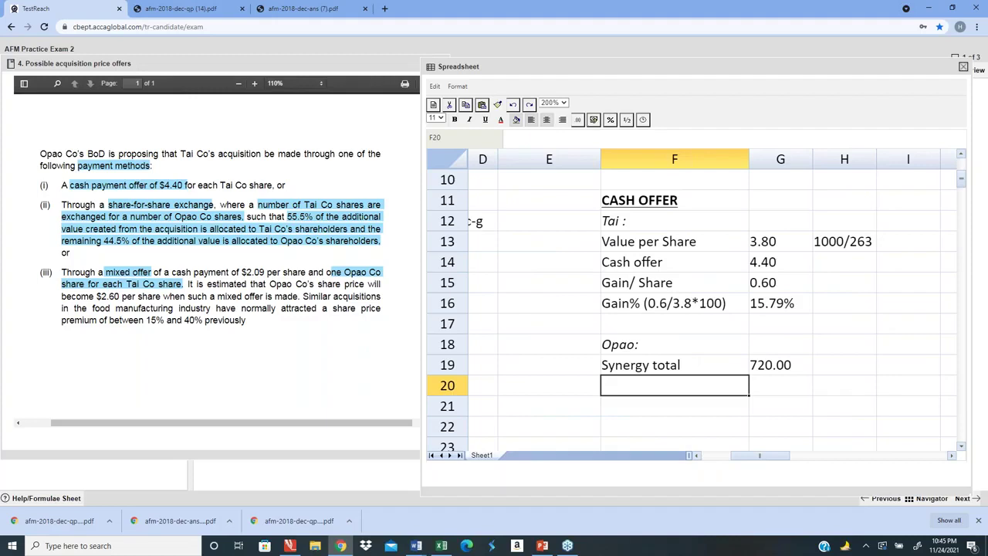
text(Dis)
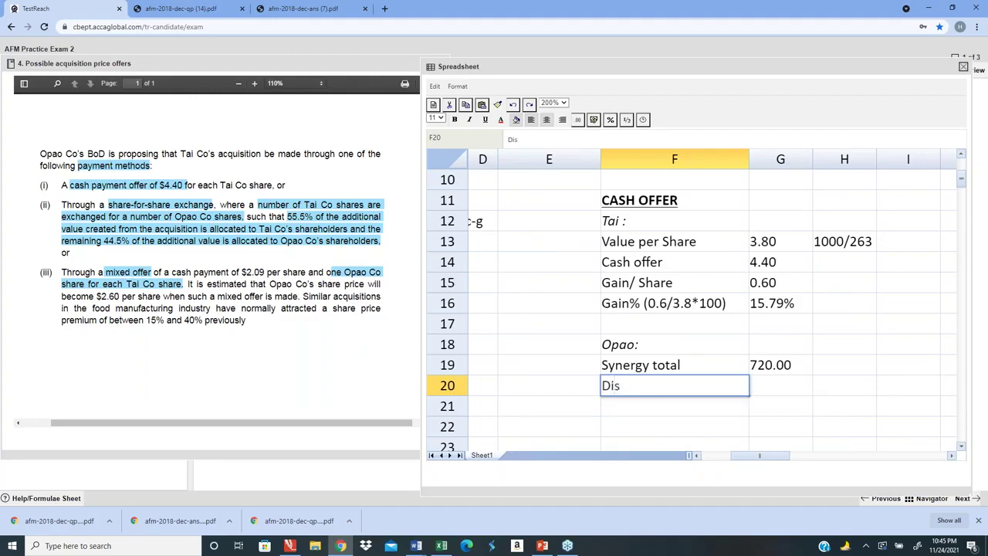
text(tribute to Tai)
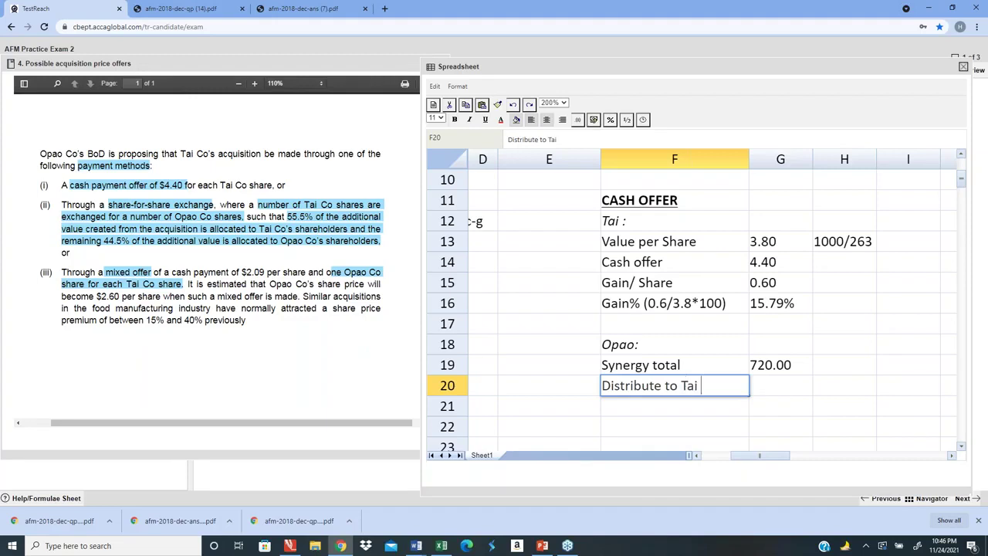
key(Tab)
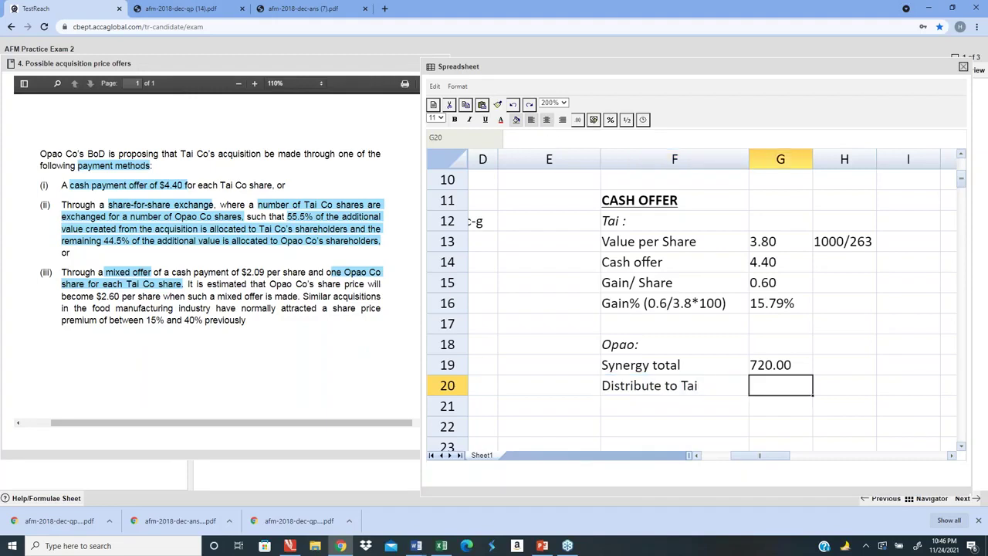
- Try calculating the synergy distributed to Tai in G20 with the formula =G13*15.79%*1000
text(=)
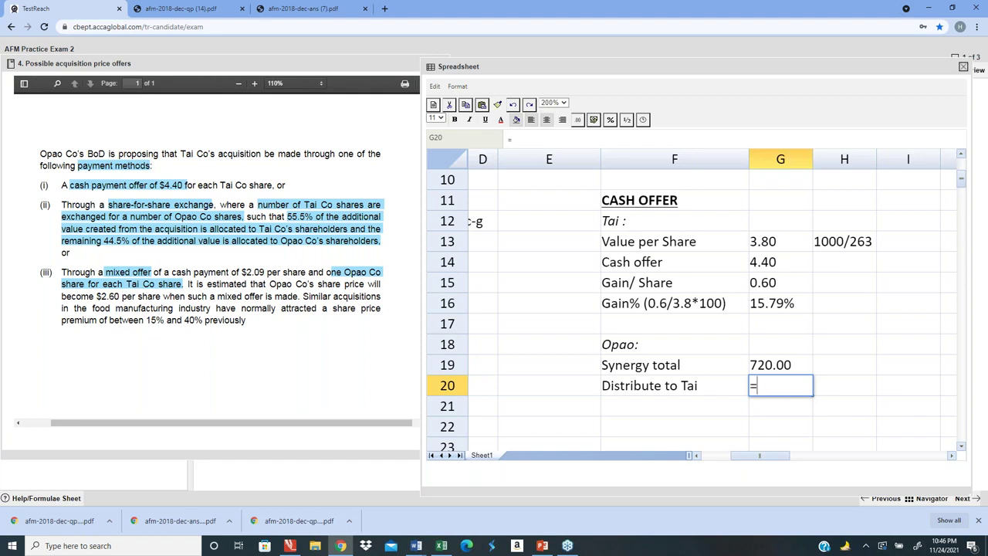
key(Up)
key(Up)
key(Up)
key(Up)
key(Up)
key(Up)
key(Up)
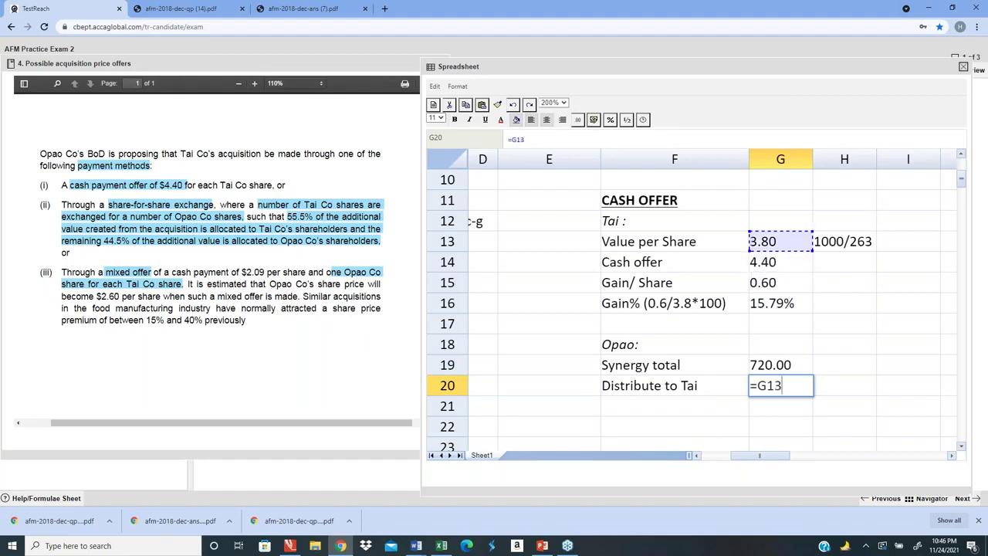
text(*)
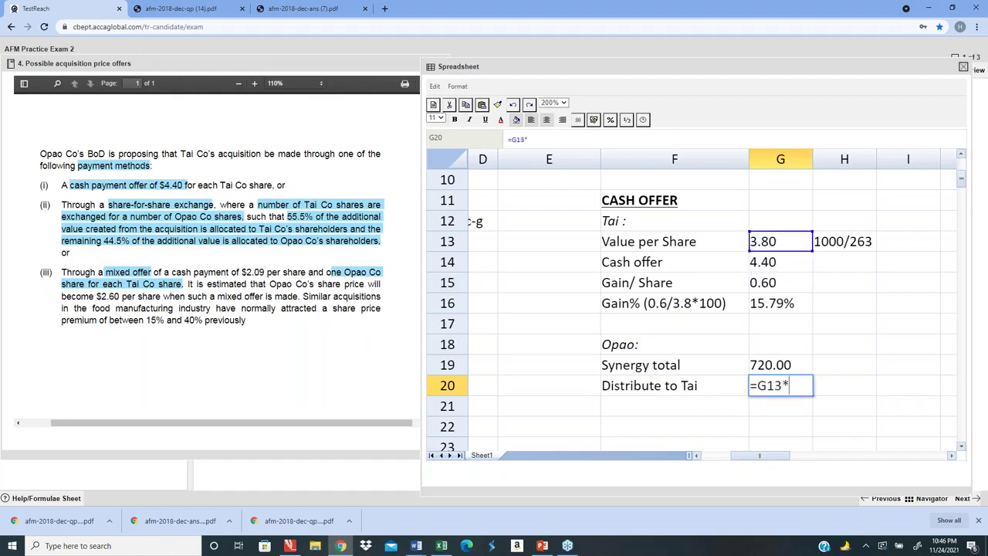
text(15.79%)
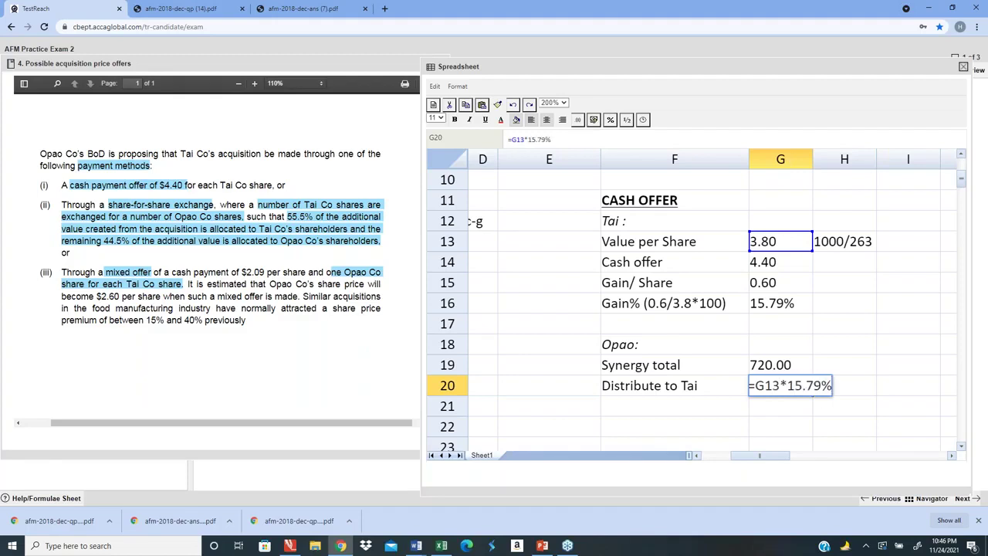
text(*1000)
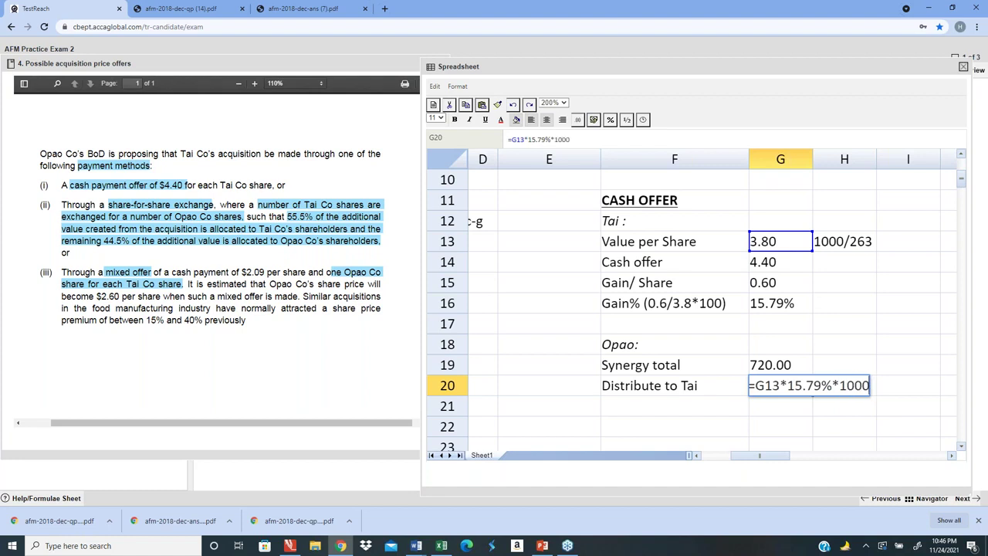
key(Return)
click(781, 385)
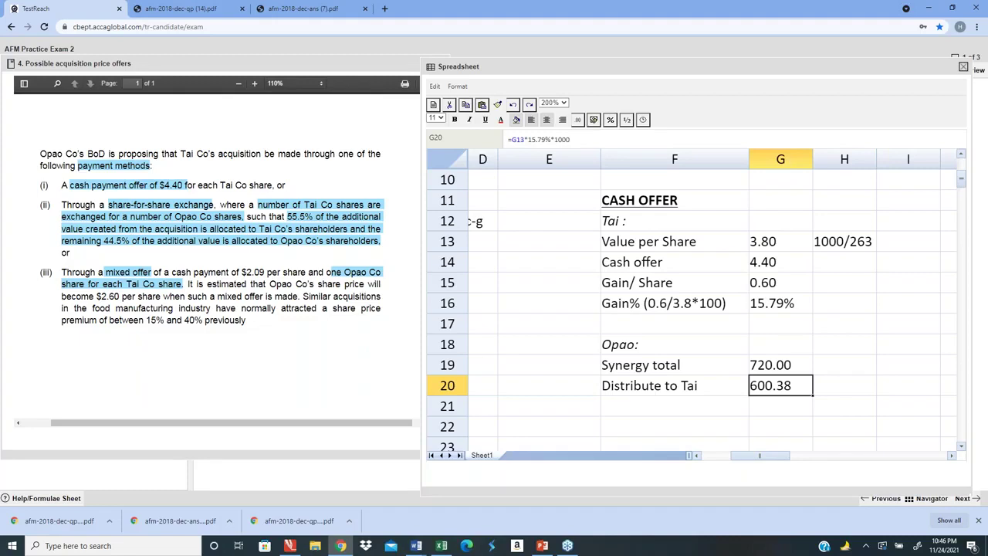
- Try recalculating the synergy distributed to Tai in G20 with the formula =G13*G16*1000
text(=)
key(Up)
key(Up)
key(Up)
key(Up)
key(Up)
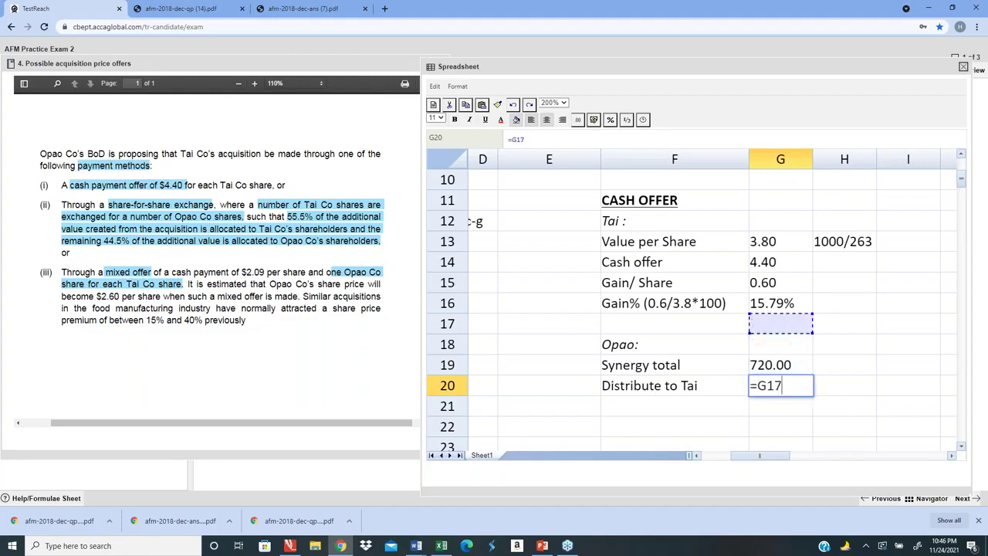
key(Up)
key(Up)
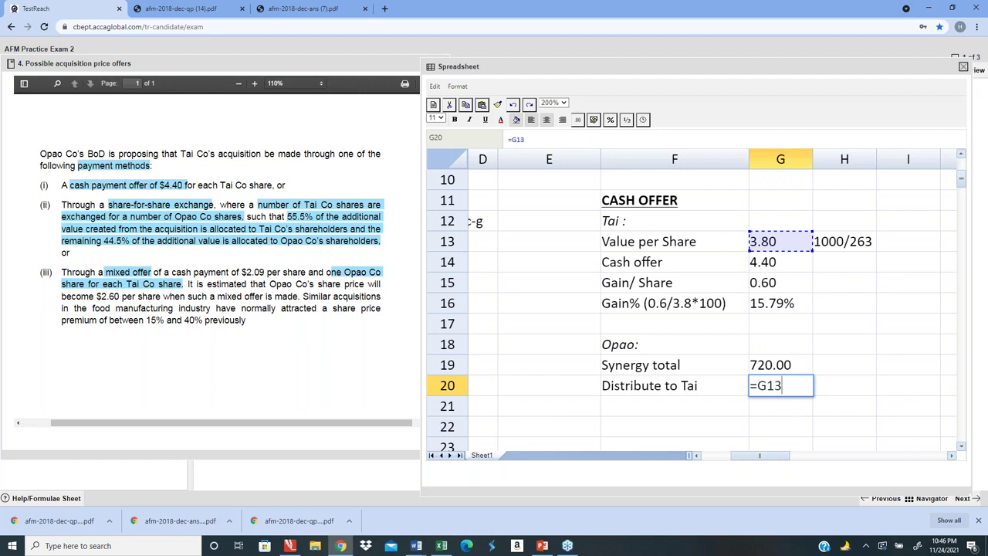
text(*)
key(Up)
key(Up)
key(Up)
key(Up)
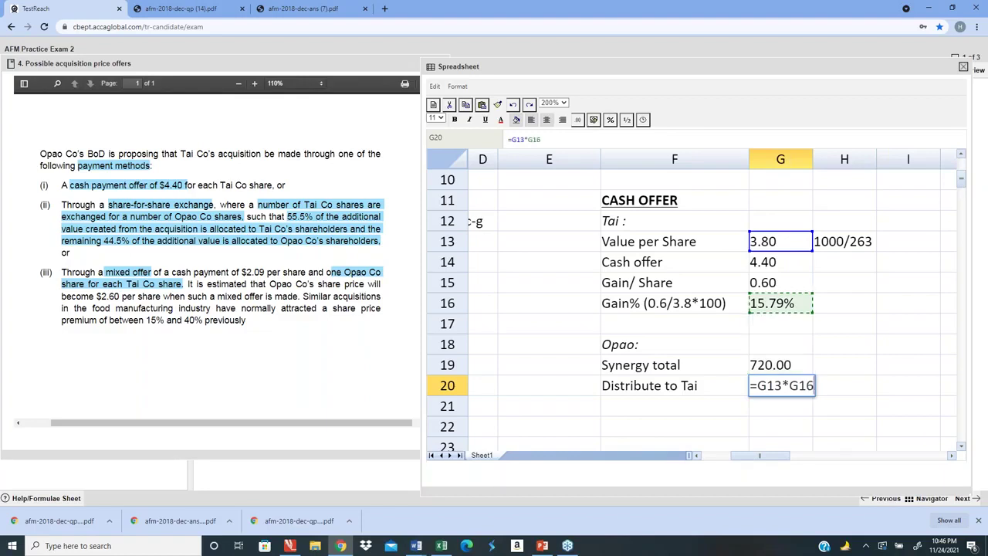
text(*)
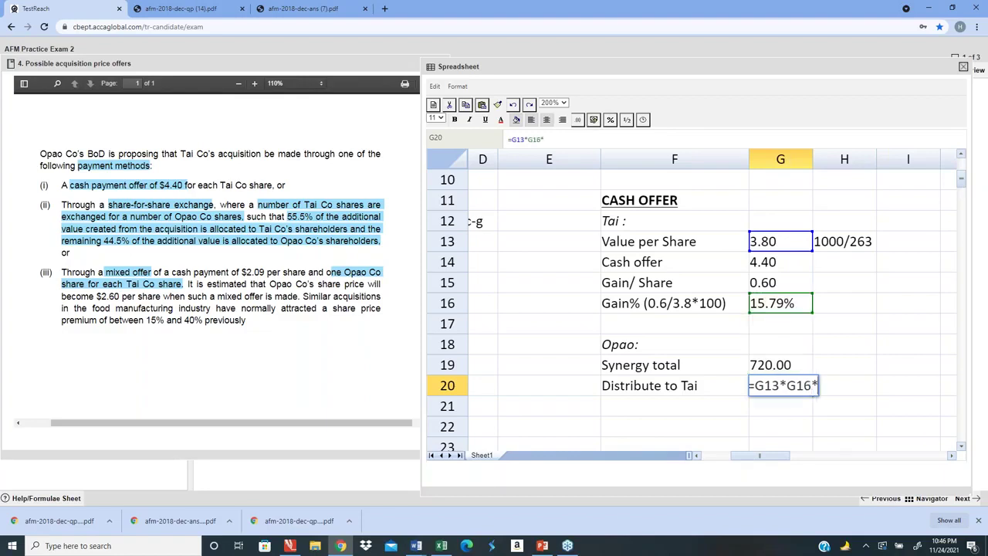
text(1000)
key(Return)
key(Up)
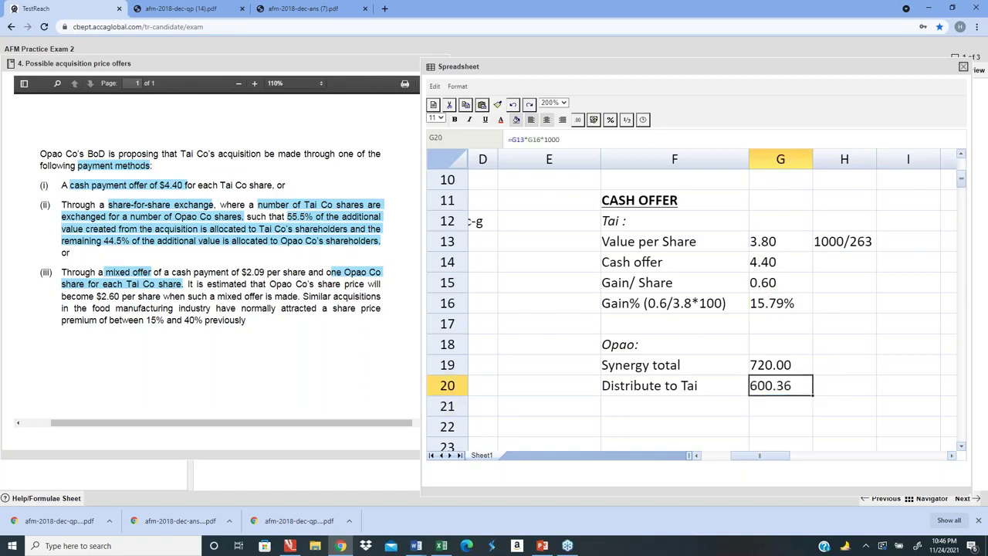
- Format the Distribute to Tai figure in G20 with the number format 0, without decimals
key(Up)
key(Down)
click(578, 119)
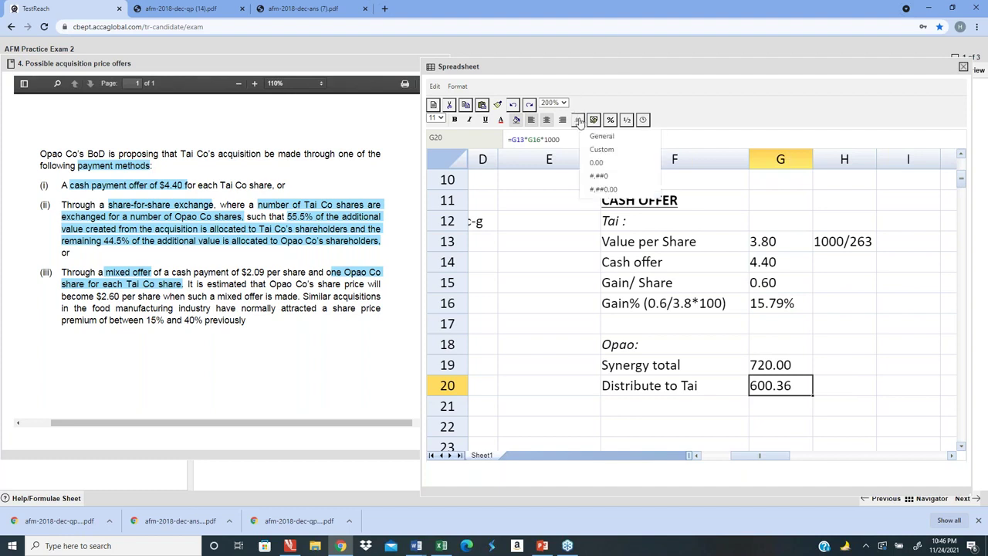
click(620, 148)
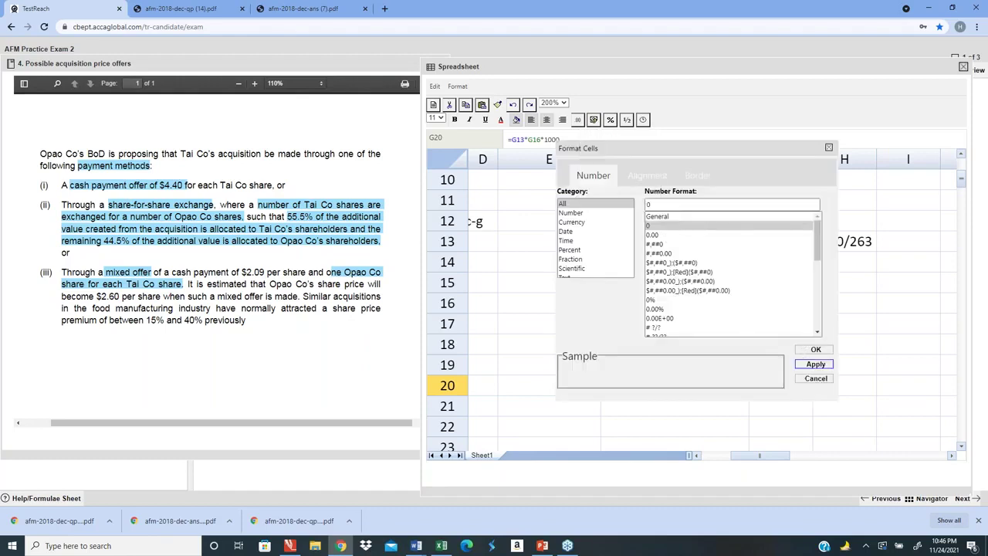
click(803, 364)
click(631, 410)
text(Reaminn)
key(BackSpace)
key(BackSpace)
key(BackSpace)
text(an)
key(BackSpace)
key(BackSpace)
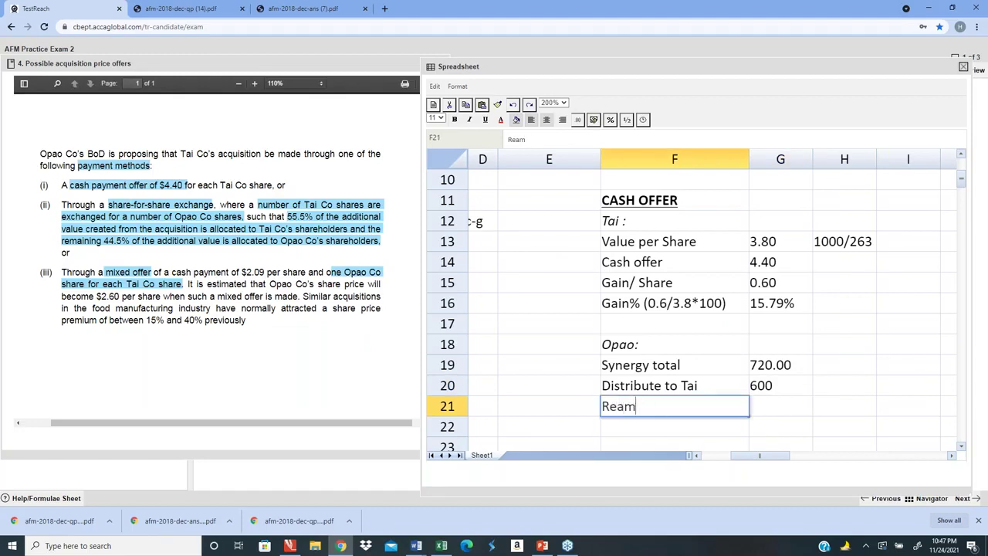
text(aining)
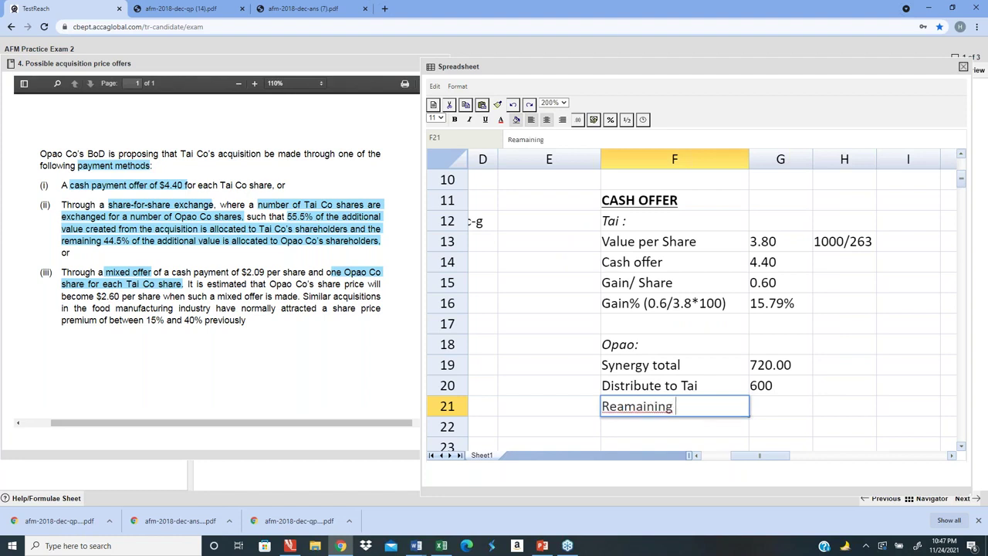
key(BackSpace)
key(BackSpace)
key(BackSpace)
key(BackSpace)
key(BackSpace)
key(BackSpace)
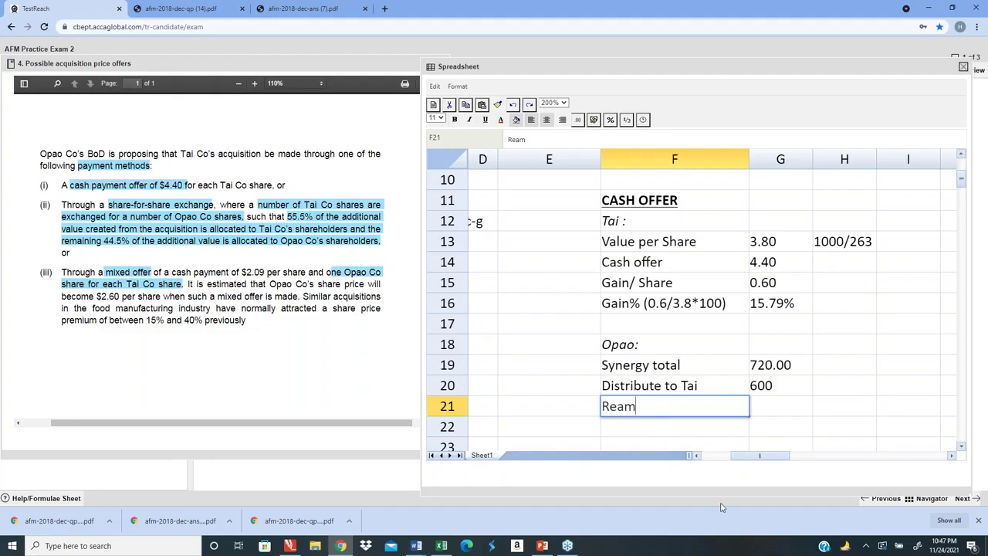
key(BackSpace)
key(BackSpace)
key(BackSpace)
text(emain)
key(BackSpace)
key(BackSpace)
key(BackSpace)
key(BackSpace)
key(BackSpace)
key(BackSpace)
- Try labelling F21 "Synergy to Opao" and calculating its amount in G21 with the formula =720-600
text(Synergy to )
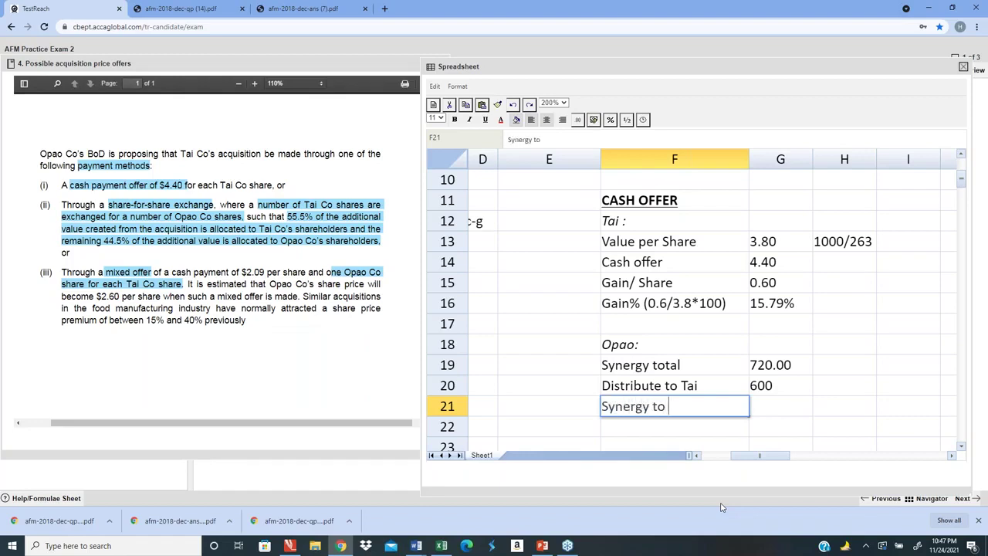
text(Opao)
key(Tab)
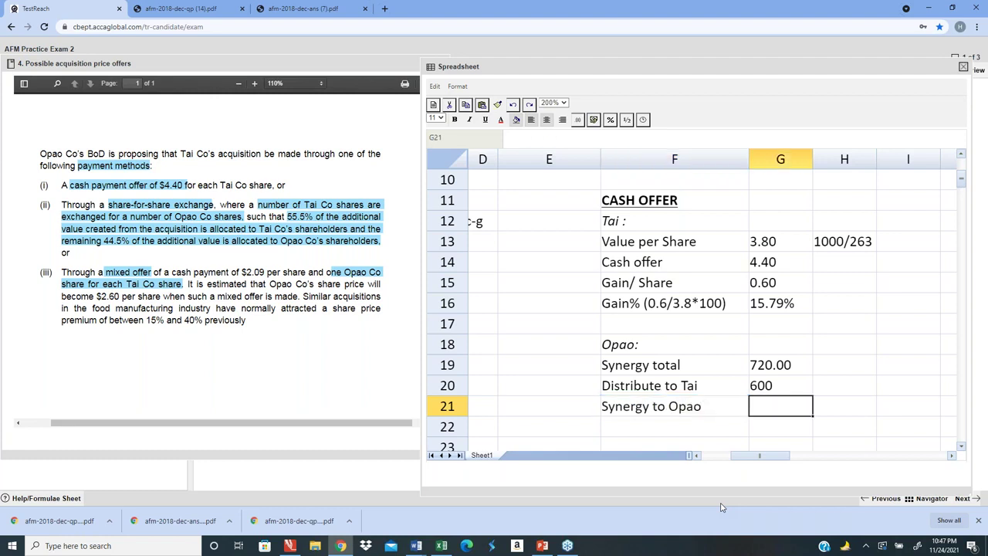
text(=720)
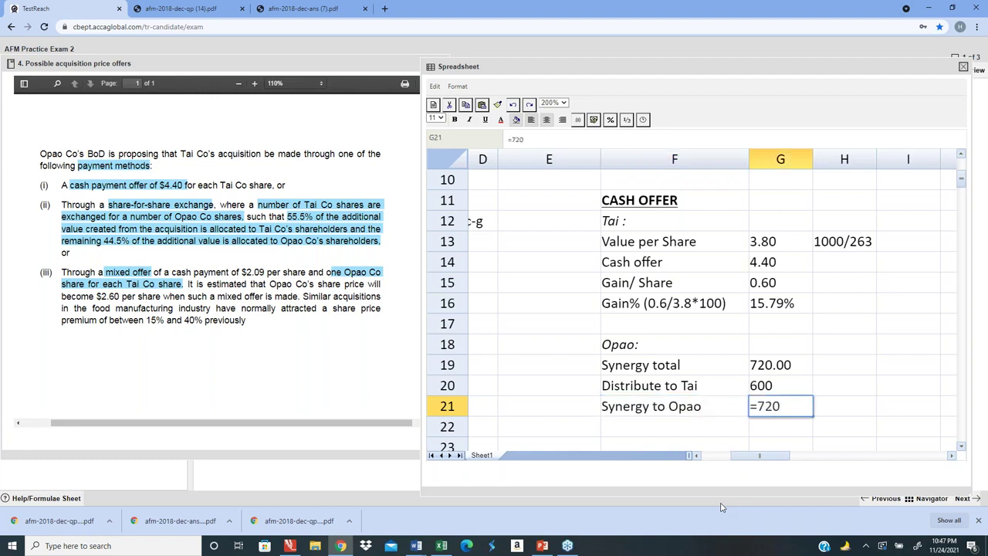
text(-600)
key(Return)
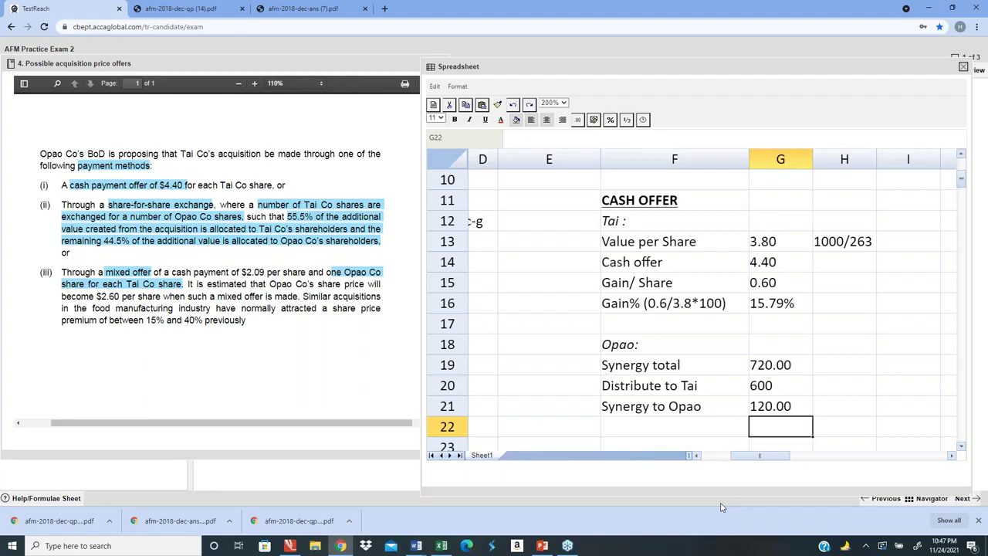
key(Left)
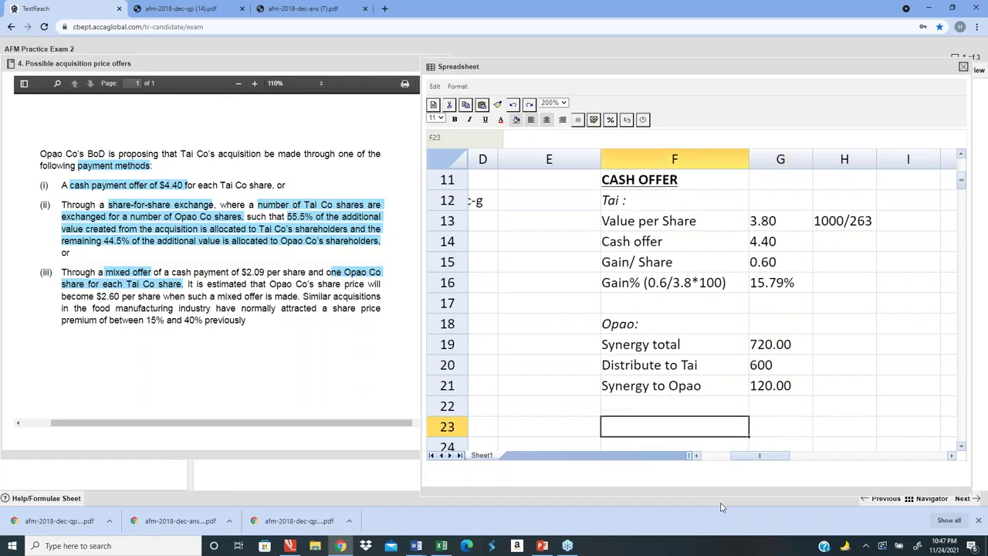
key(Up)
key(Down)
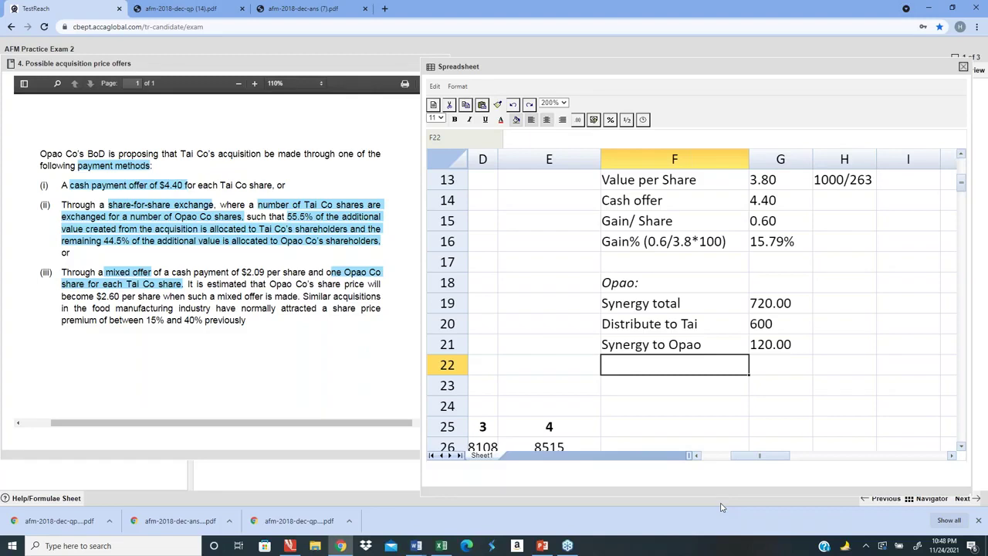
key(Up)
key(Up)
key(Up)
key(Right)
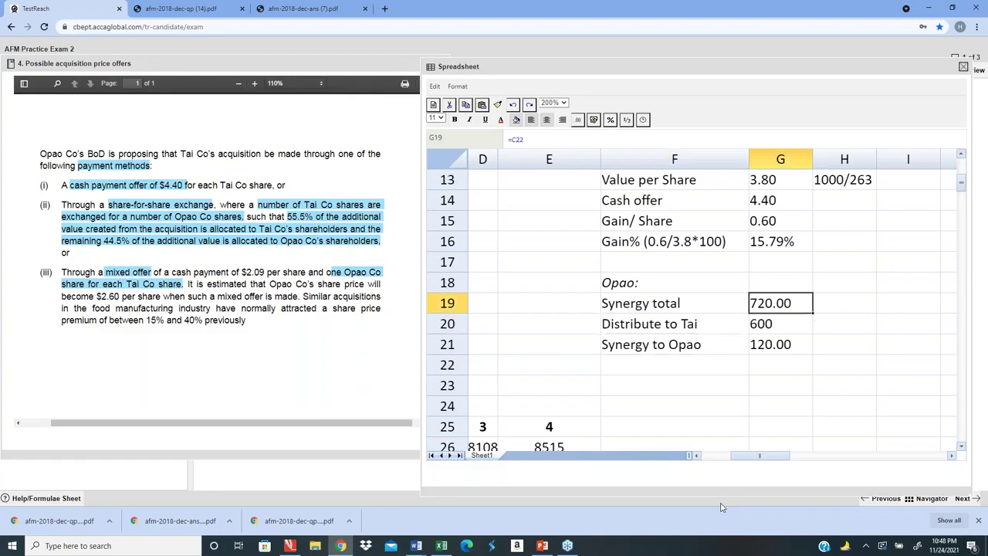
key(Up)
key(Up)
key(Up)
key(Up)
key(Up)
key(Up)
key(Up)
- Clear the amounts in G20 and G21 beside Distribute to Tai and Synergy to Opao
key(Down)
key(Down)
key(Down)
key(Down)
key(Down)
key(Down)
key(Down)
key(Down)
key(Delete)
key(Down)
key(Delete)
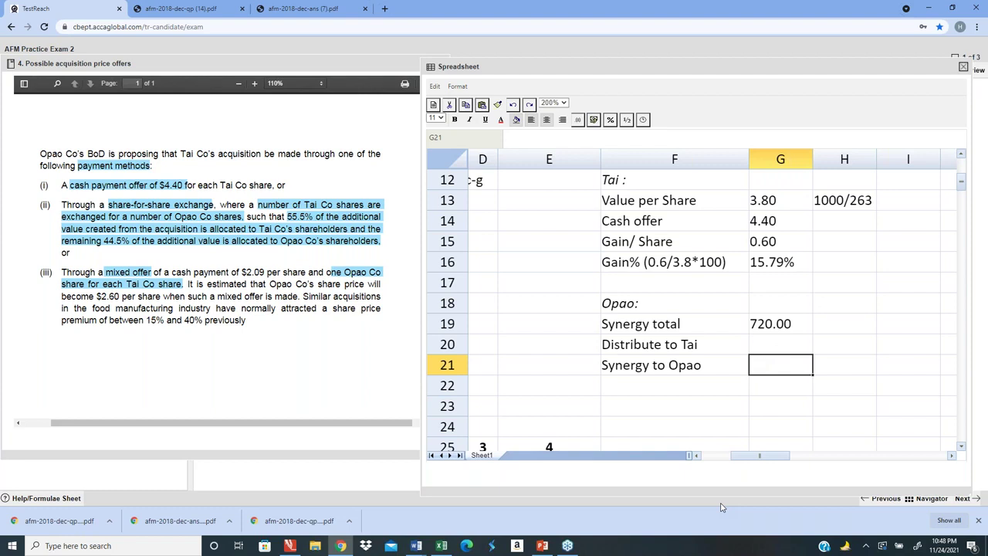
- Clear the range F20:G21 to remove the labels "Distribute to Tai" and "Synergy to Opao"
key(Down)
key(Down)
key(Up)
key(Up)
key(Left)
key(Up)
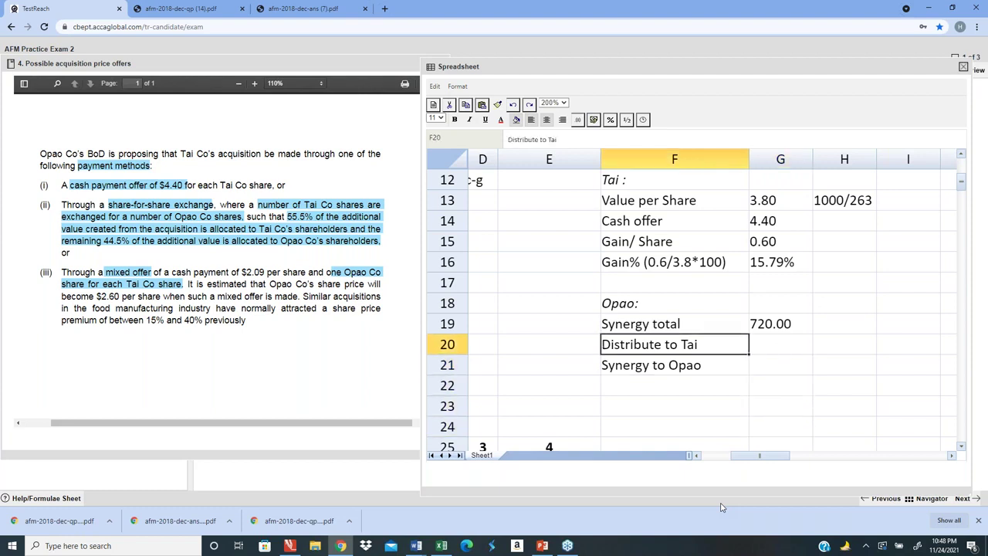
key(shift+Right)
key(shift+Down)
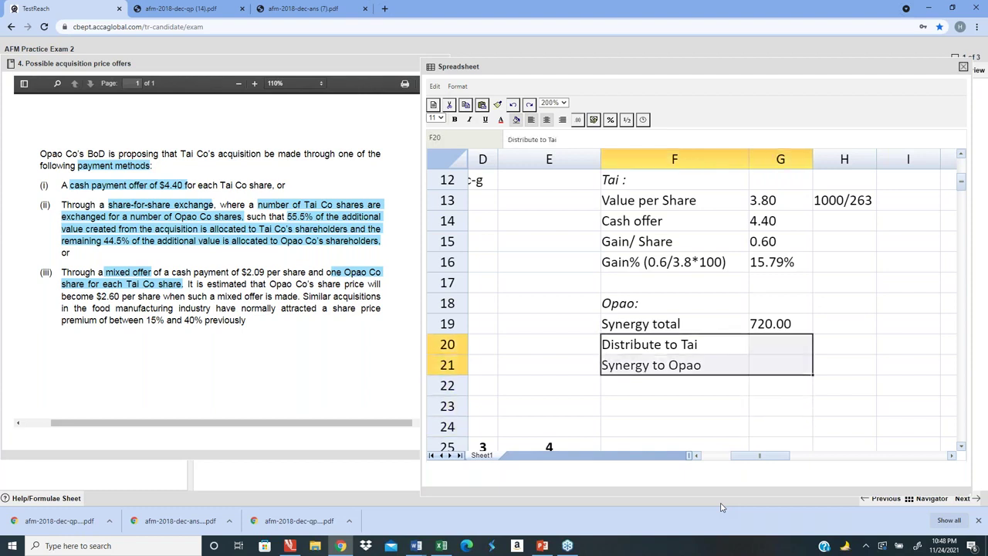
key(Delete)
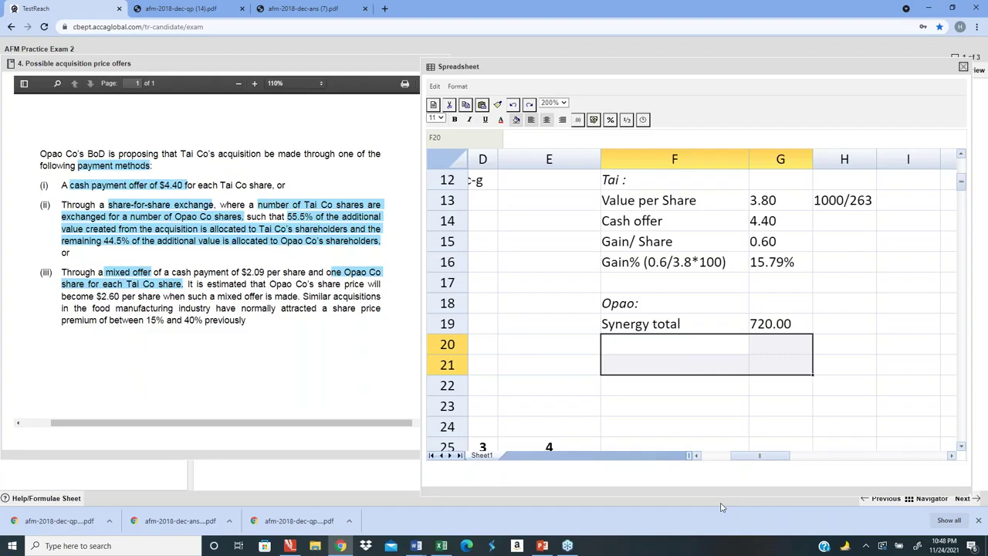
key(shift+Left)
key(shift+Up)
key(Up)
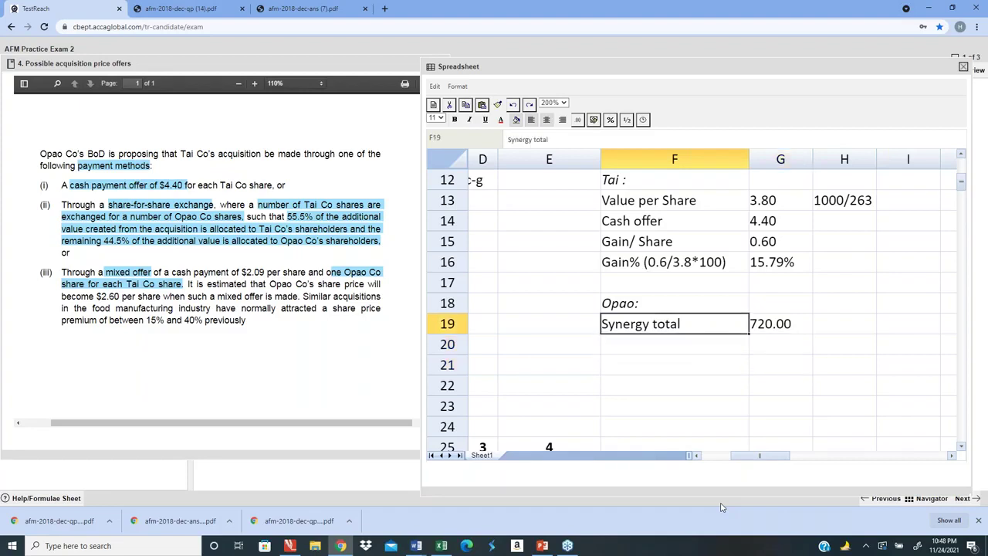
key(Up)
key(Down)
key(Down)
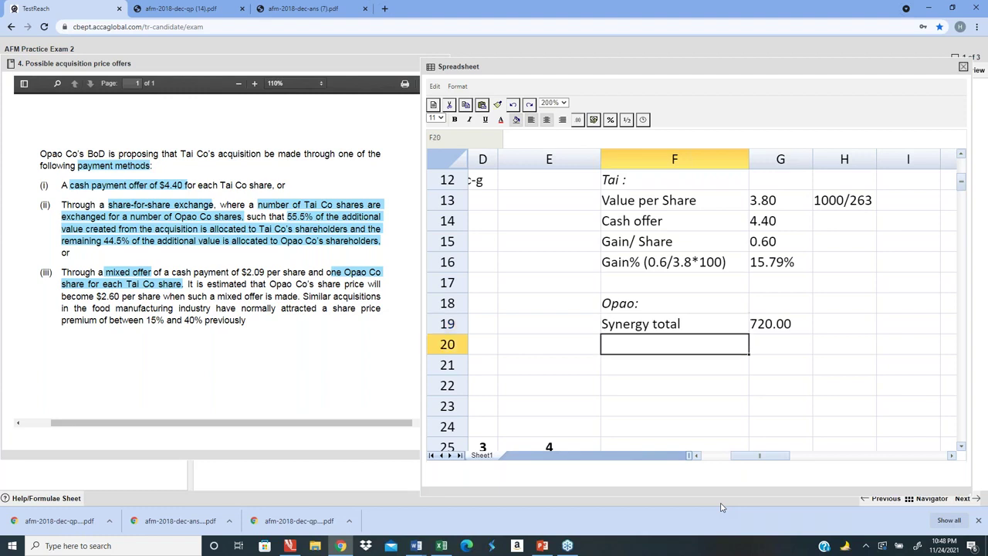
key(Up)
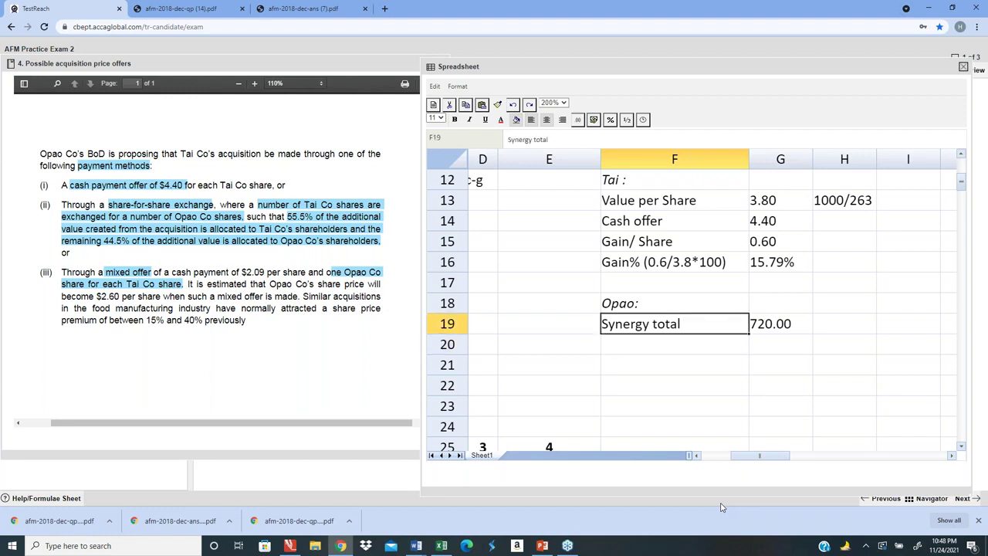
key(Right)
key(Left)
key(Left)
key(Right)
key(shift+Right)
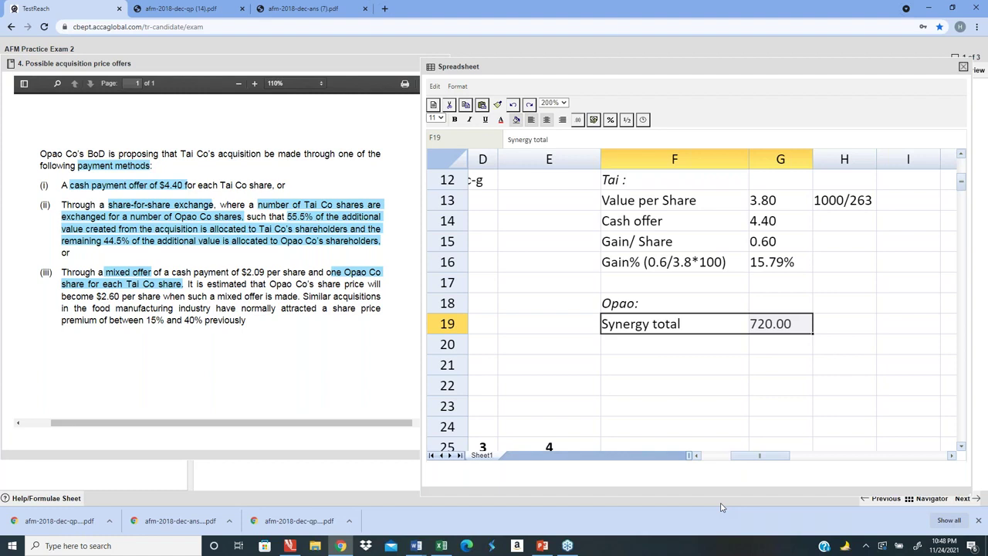
key(Up)
key(Up)
key(Up)
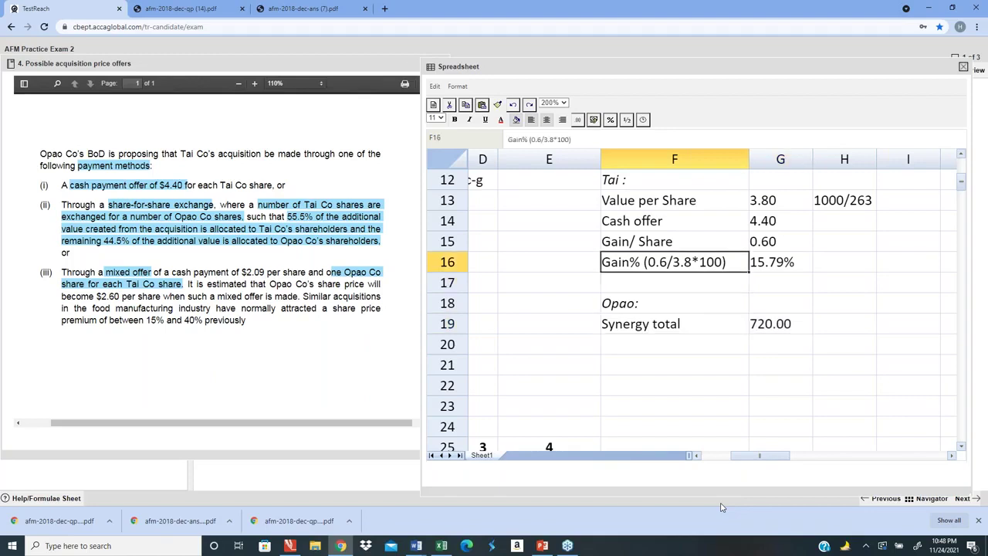
- Enter the label "Premium to Tai" in F20, beneath Synergy total
key(Down)
key(Down)
key(Down)
key(Down)
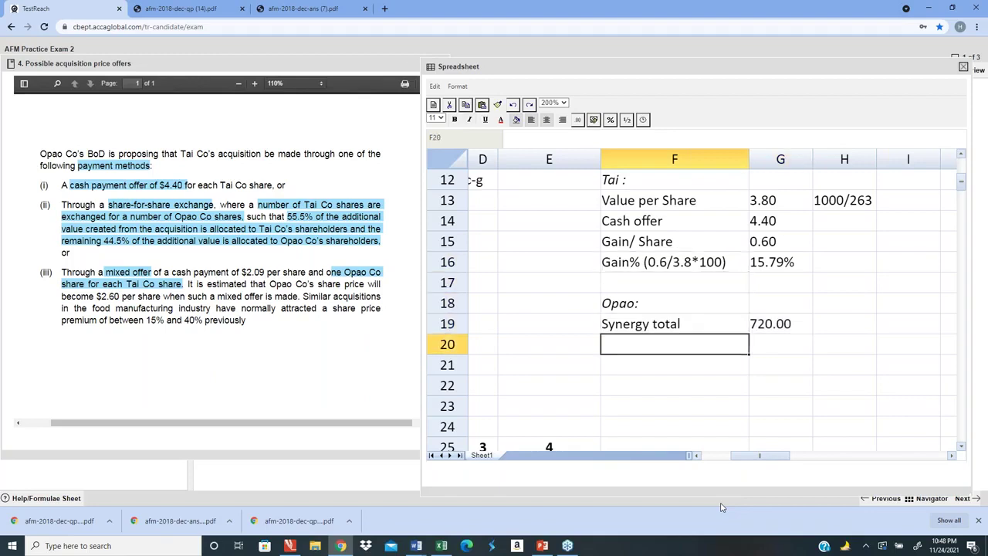
text(Pre)
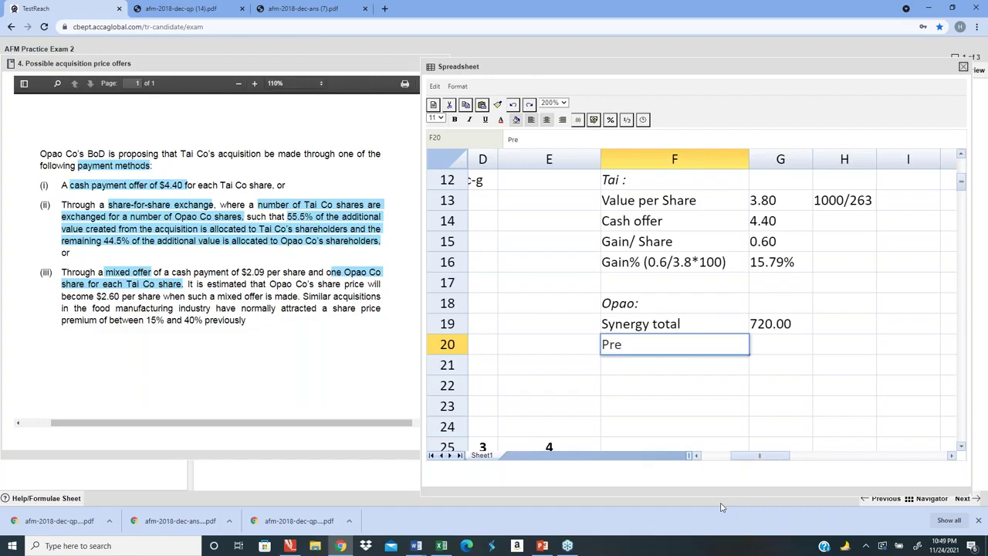
text(mium to Tai)
key(Return)
key(Up)
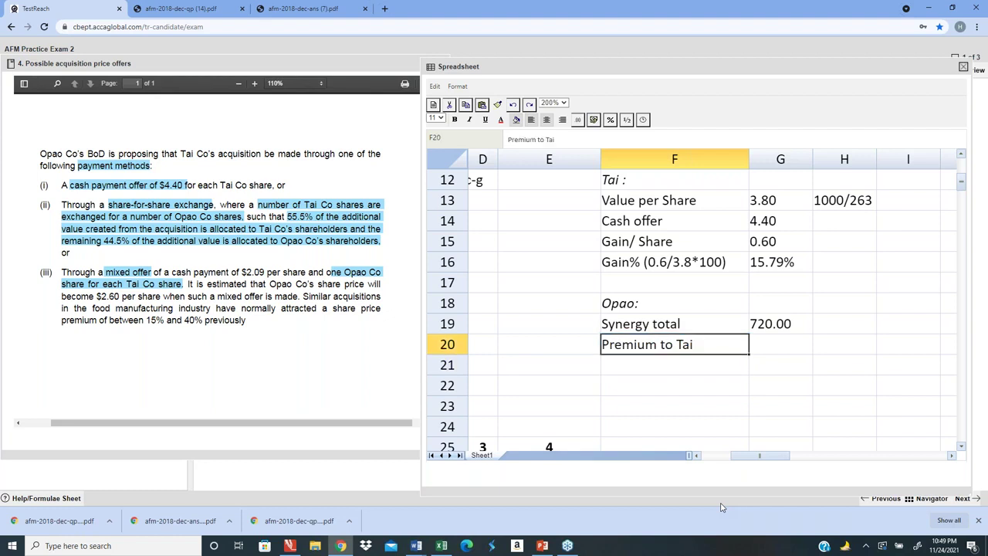
- Calculate the premium to Tai in H20 by multiplying the gain per share by 263, using =G15*263
key(Right)
key(Right)
text(=)
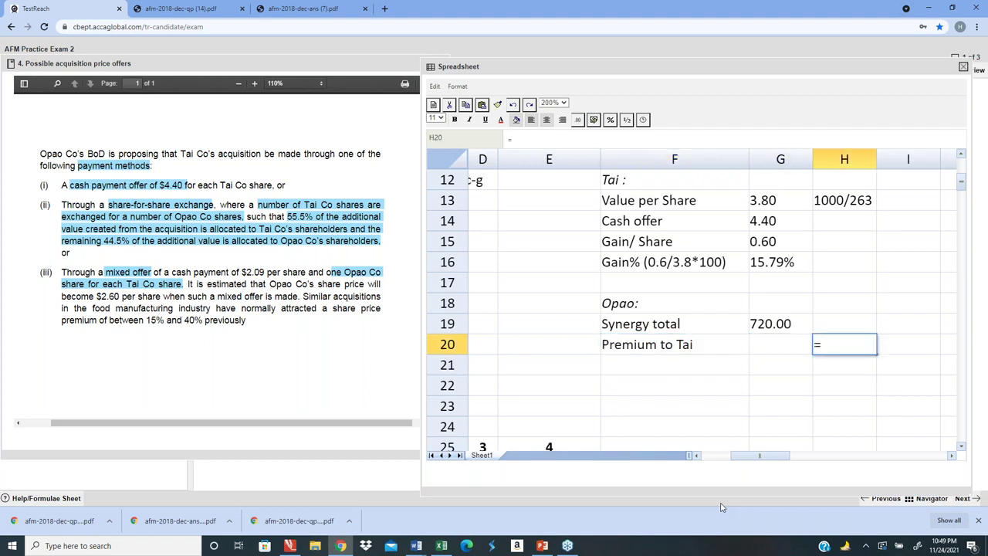
key(Up)
key(Up)
key(Up)
key(Up)
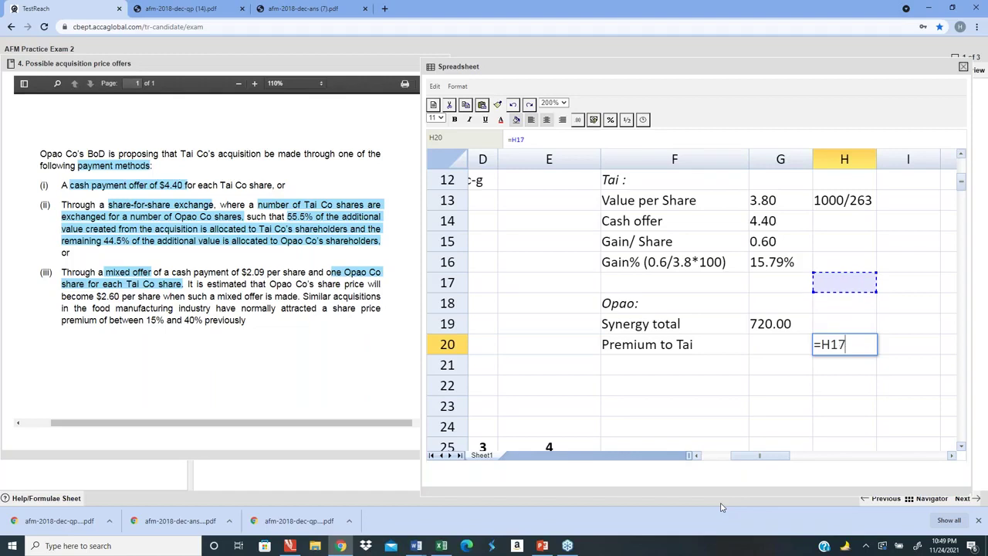
key(Left)
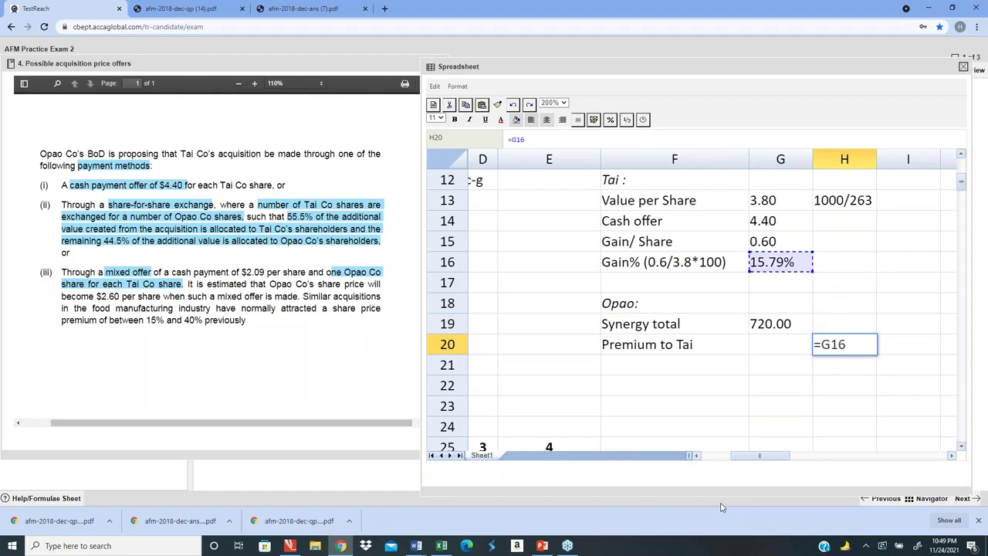
key(Up)
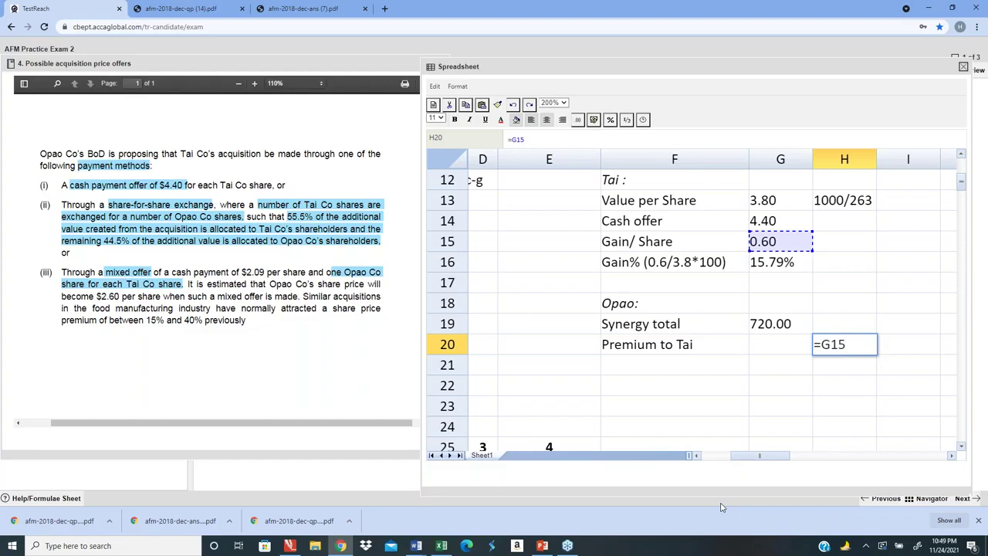
text(*)
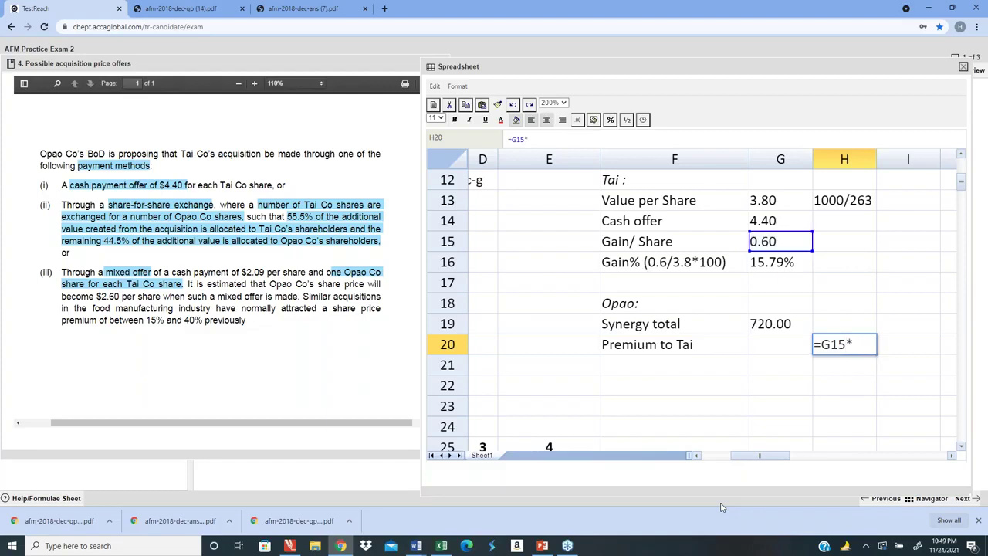
text(263)
key(Return)
key(Up)
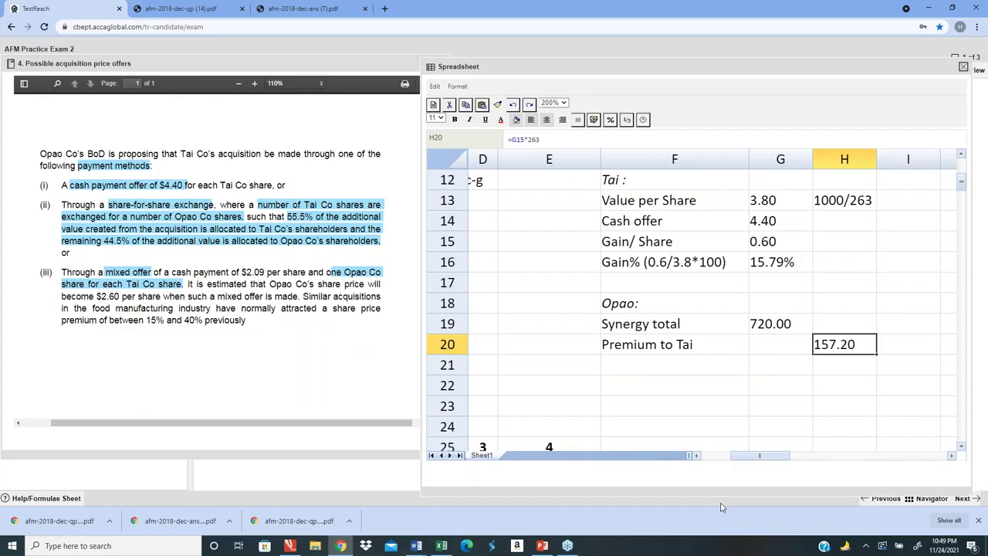
- Replace the formula in H20 with the working note 0.6*263 for the premium to Tai
text(0.6)
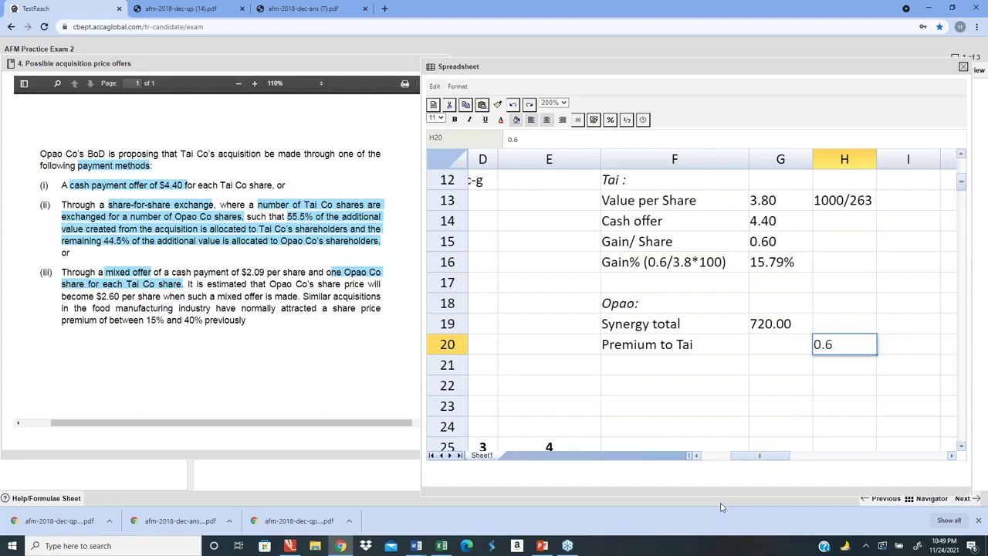
text(*263)
key(Return)
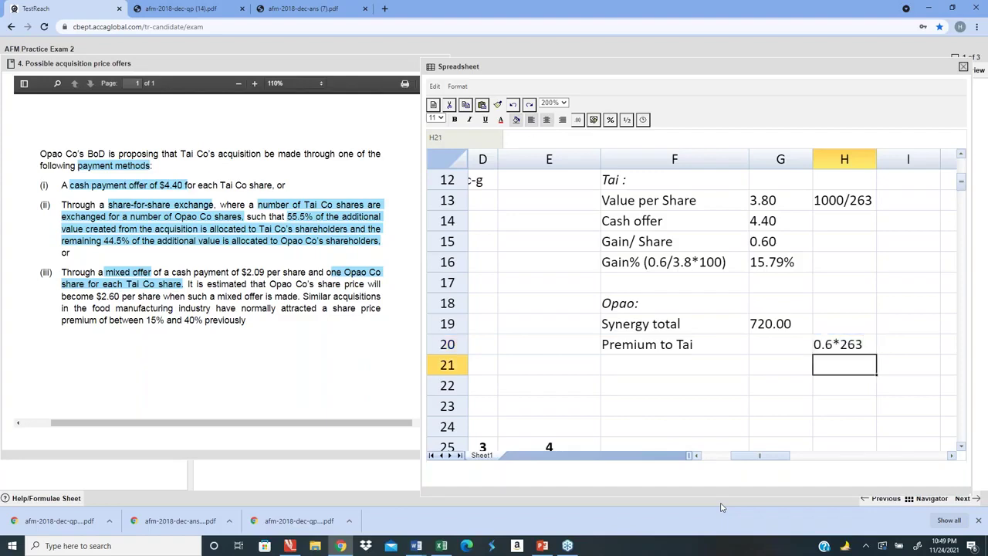
- Calculate the premium to Tai in G20 with =0.6*263
key(Up)
key(Left)
text(=0.6)
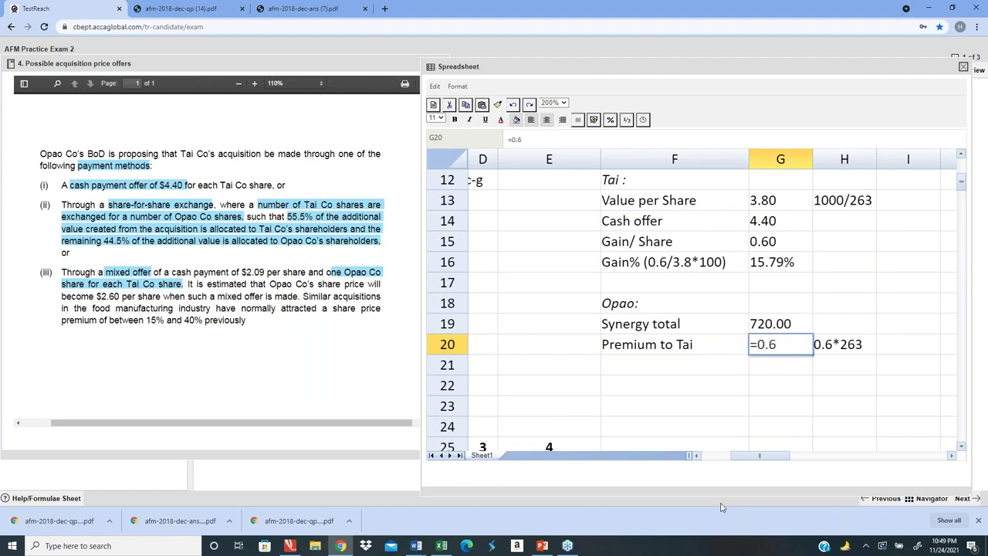
text(*263)
key(Return)
key(Up)
key(Up)
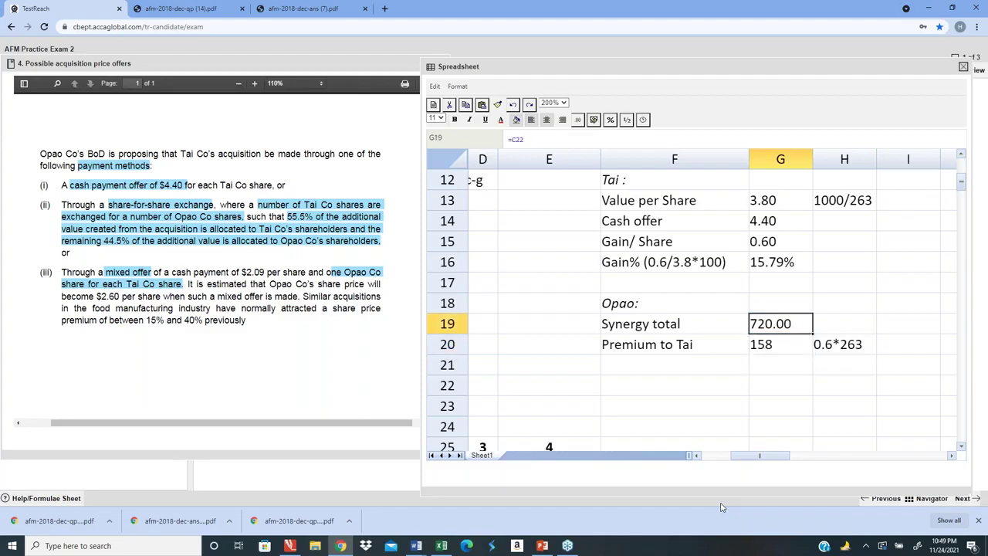
- Enter the label "Synergy to Tai" in F21, beneath Premium to Tai
key(Down)
key(Left)
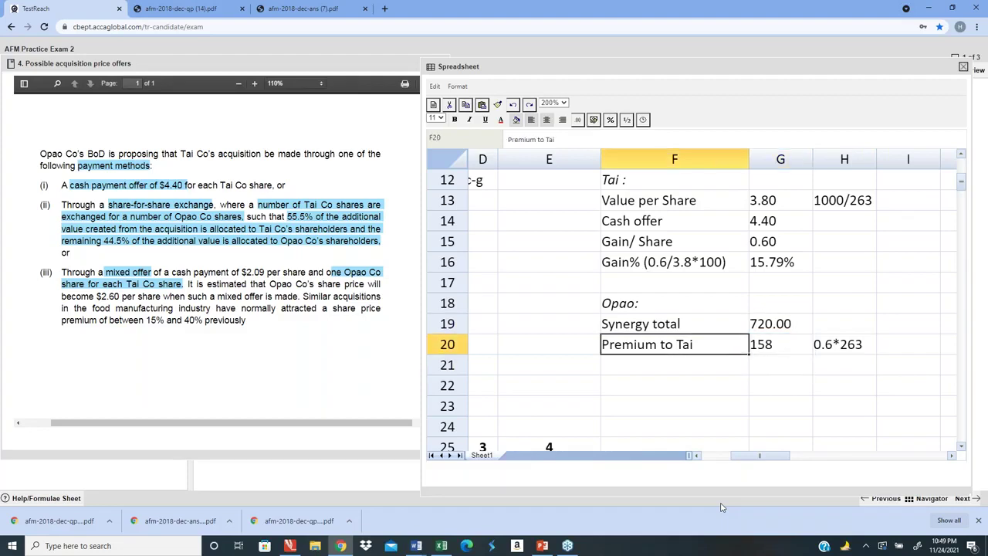
key(Down)
text(y)
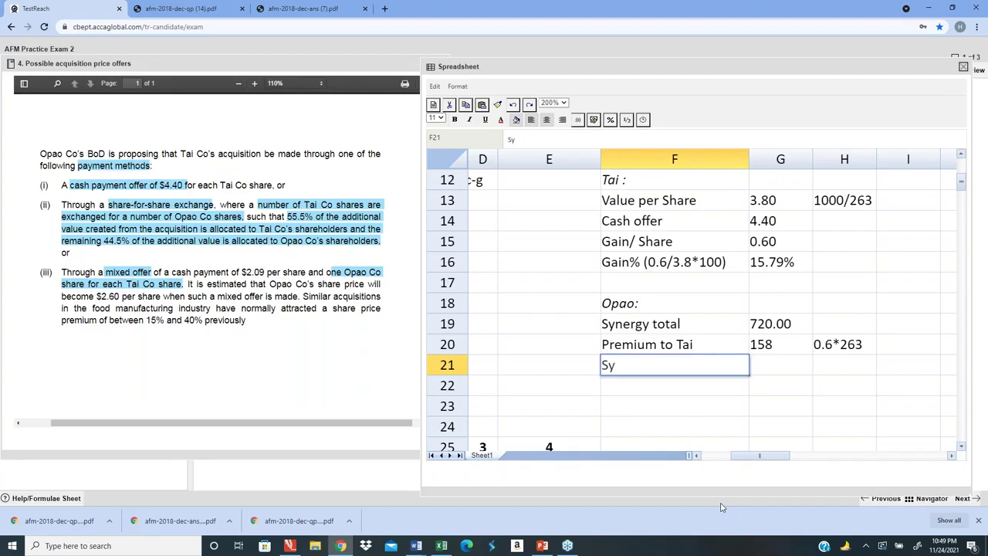
text(nergy remin)
key(BackSpace)
key(BackSpace)
key(BackSpace)
key(BackSpace)
key(BackSpace)
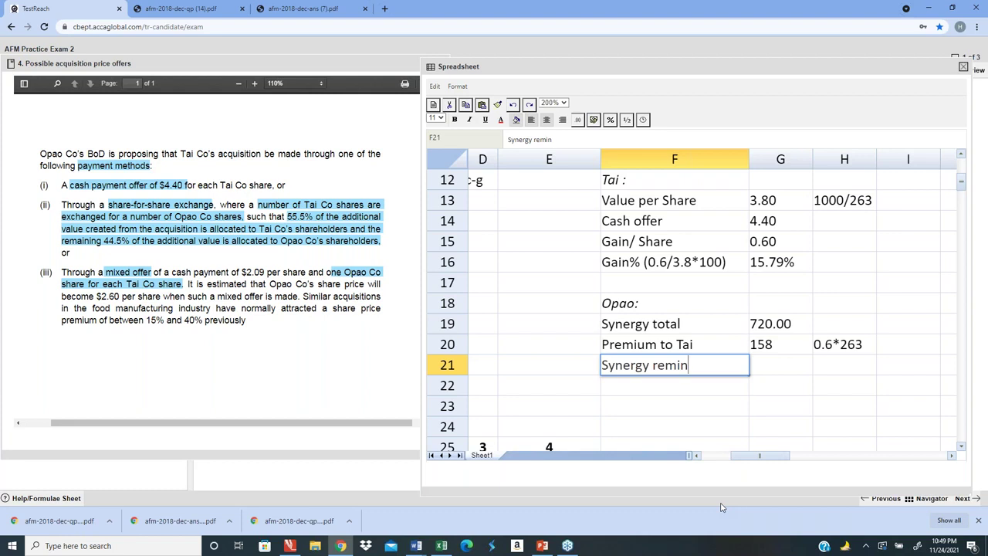
text(to Tai)
key(Tab)
- Subtract the premium to Tai from the synergy total in G21, using =G19-G20
text(=)
key(Up)
key(Up)
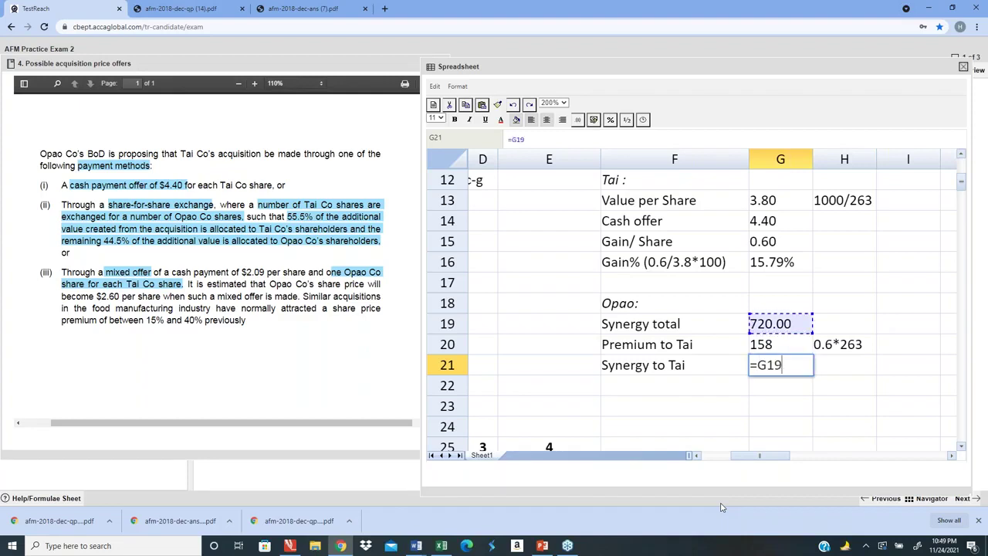
text(-)
key(Down)
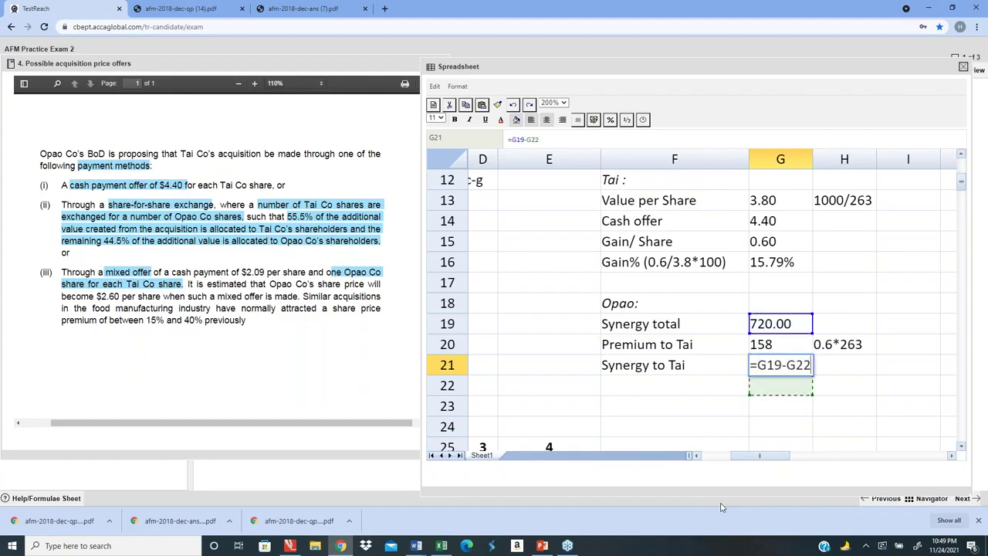
key(Up)
key(Up)
key(Return)
key(Up)
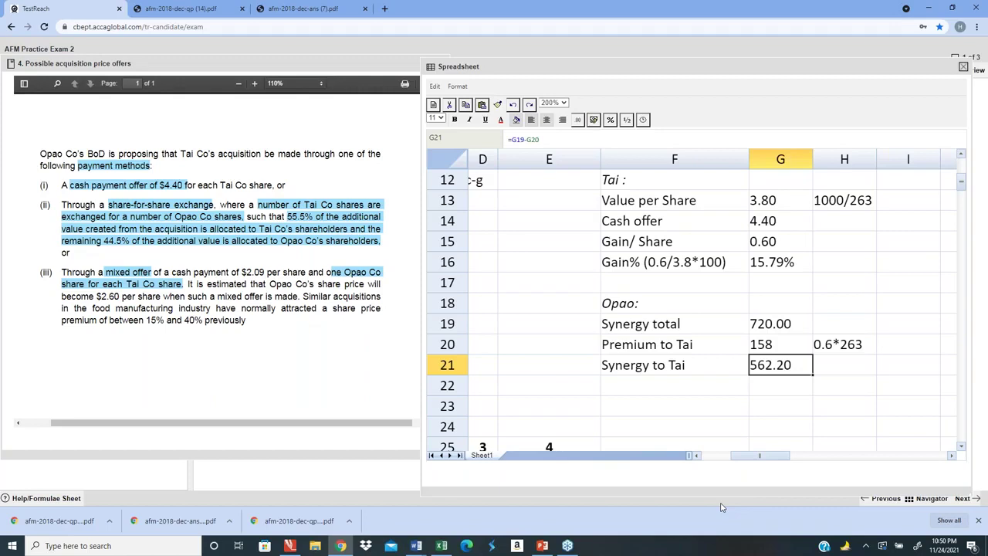
- Replace the formula in G21 with the rounded calculation =720-158
key(Up)
key(Up)
key(Down)
key(Down)
text(=720-188)
key(Return)
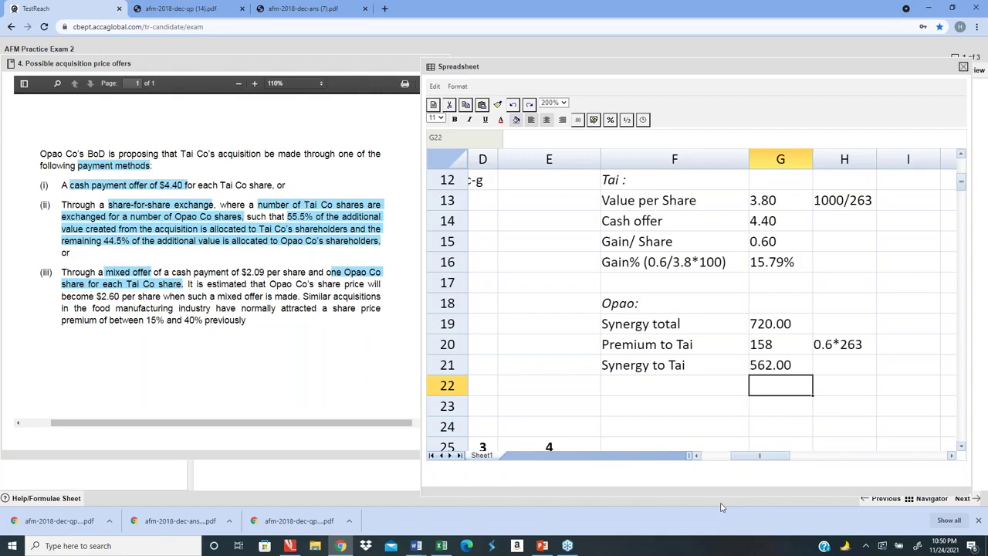
key(Up)
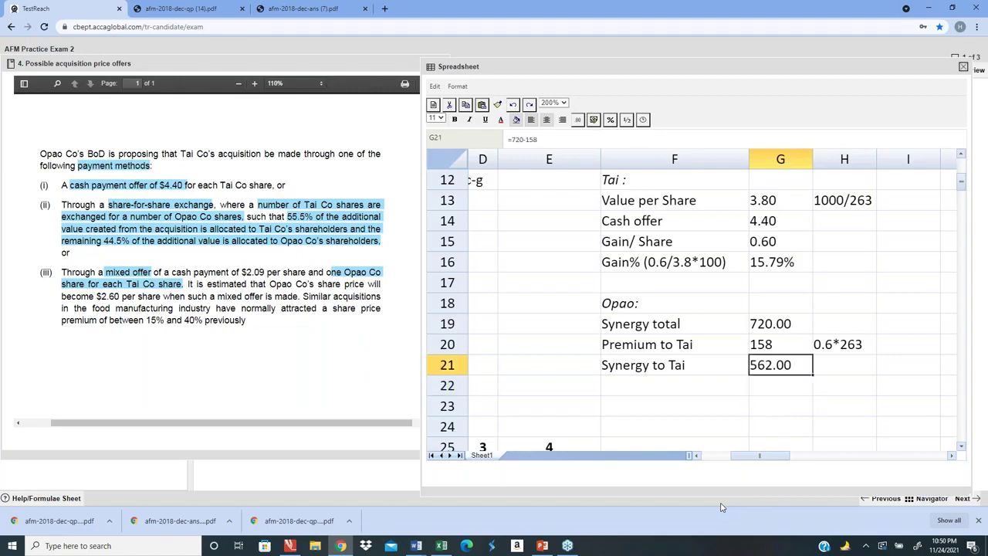
- Add a "Total Shares" row in F22 with the value 2000 in G22
key(Left)
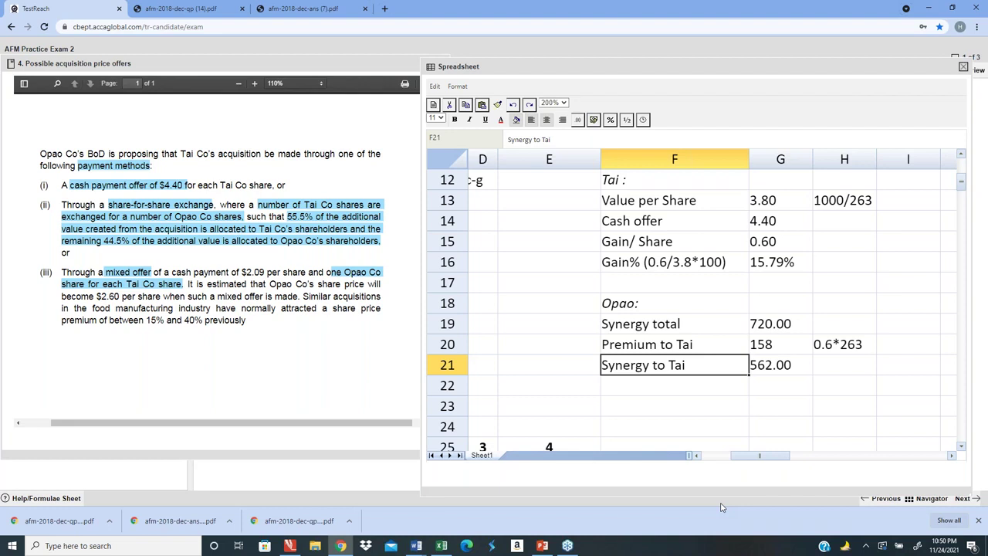
key(Down)
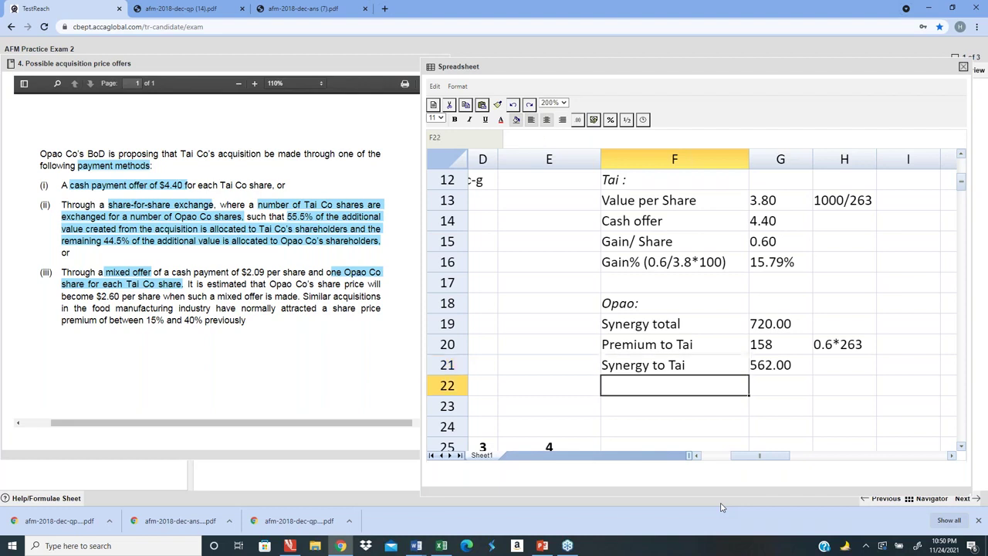
text(Toay)
key(BackSpace)
key(BackSpace)
text(tal Shares)
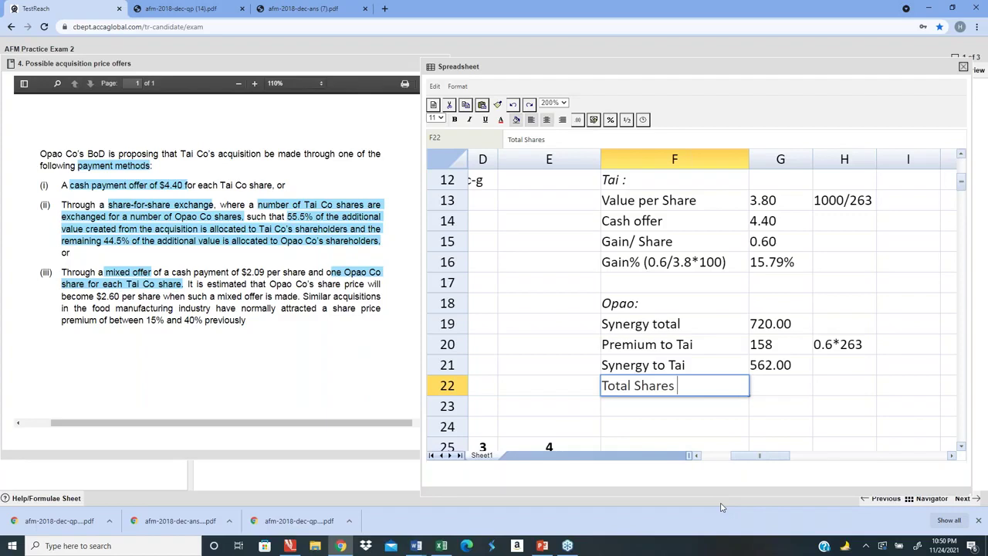
key(Tab)
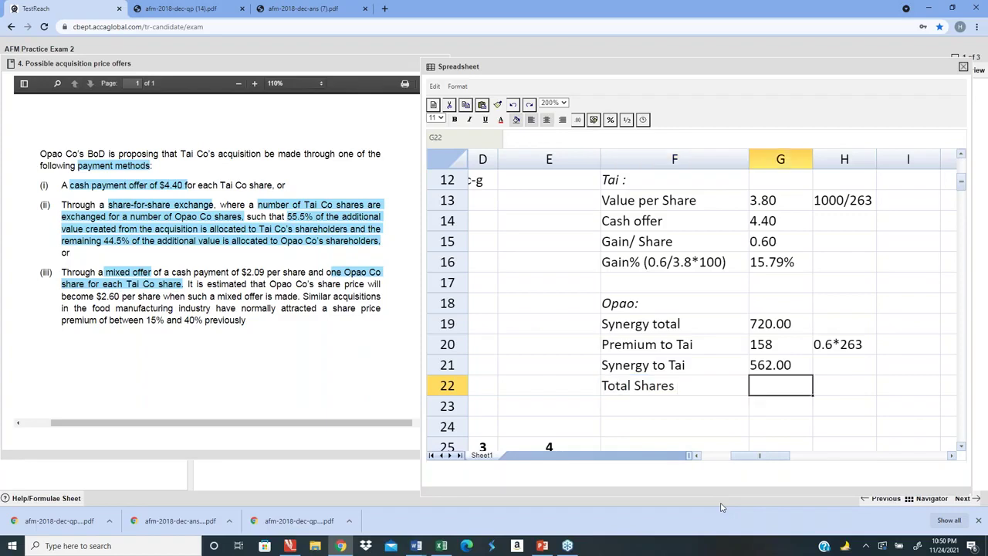
text(2000)
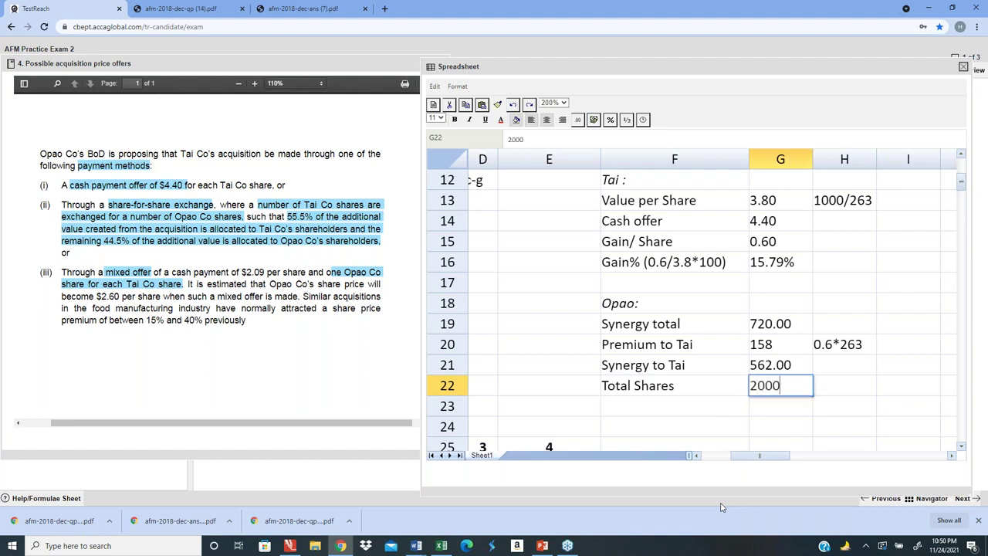
key(Return)
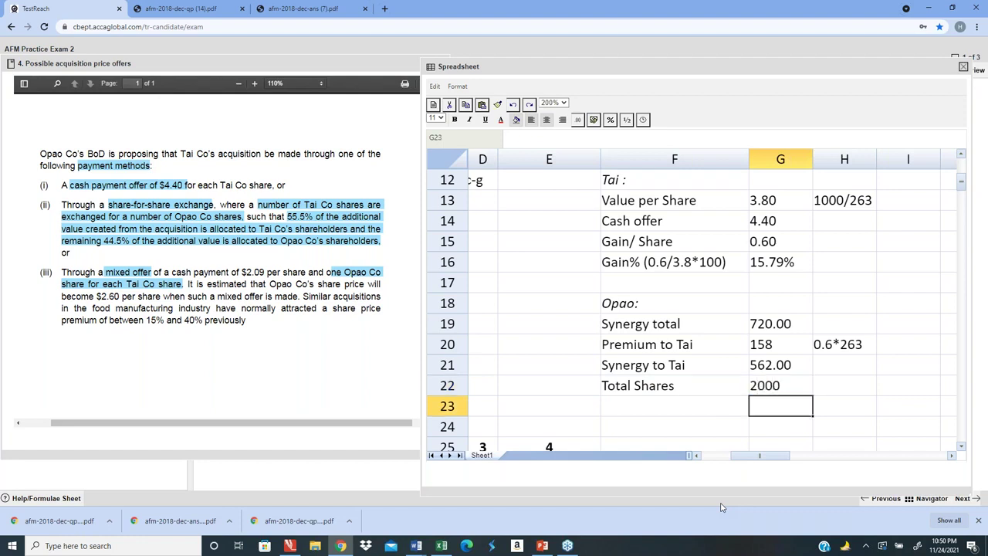
- Add a "Synergy/share" row in row 23, dividing the synergy by the total shares with =G21/G22
key(Left)
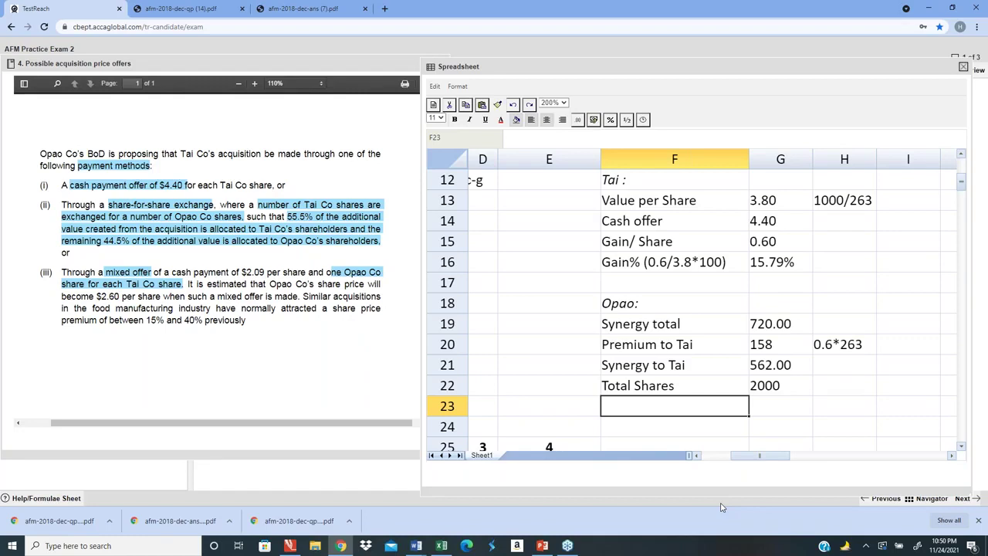
text(Synergu)
key(BackSpace)
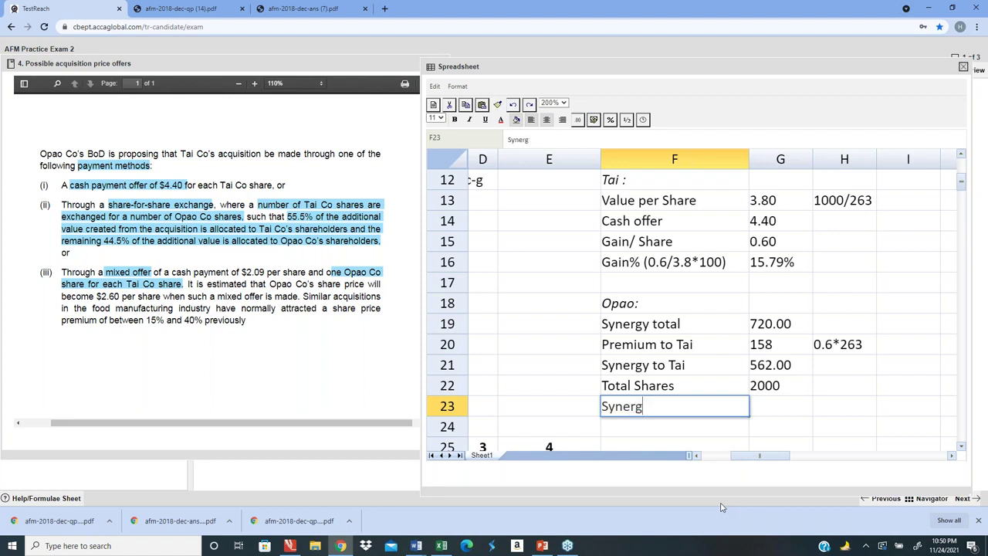
text(y/share)
key(Tab)
text(=G21/)
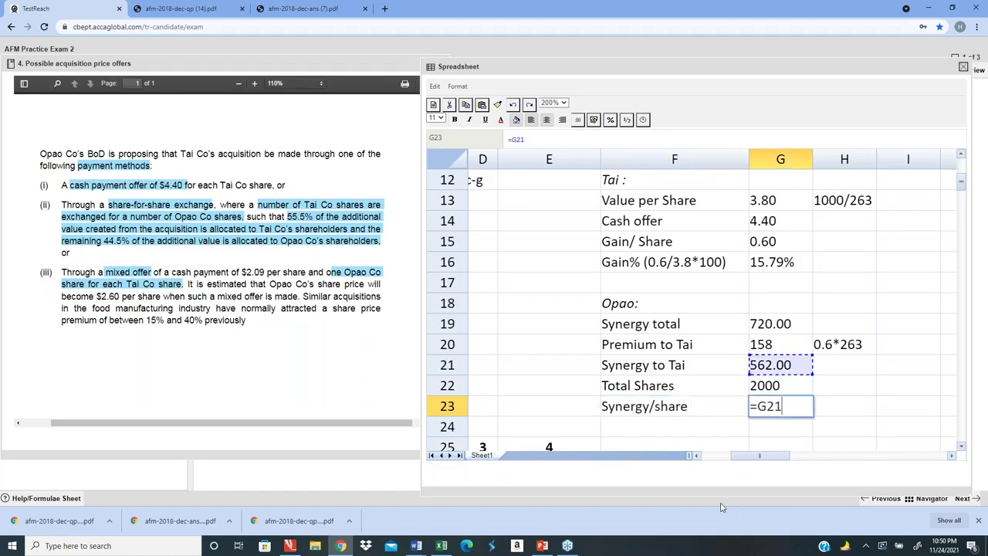
key(Down)
key(Up)
key(Up)
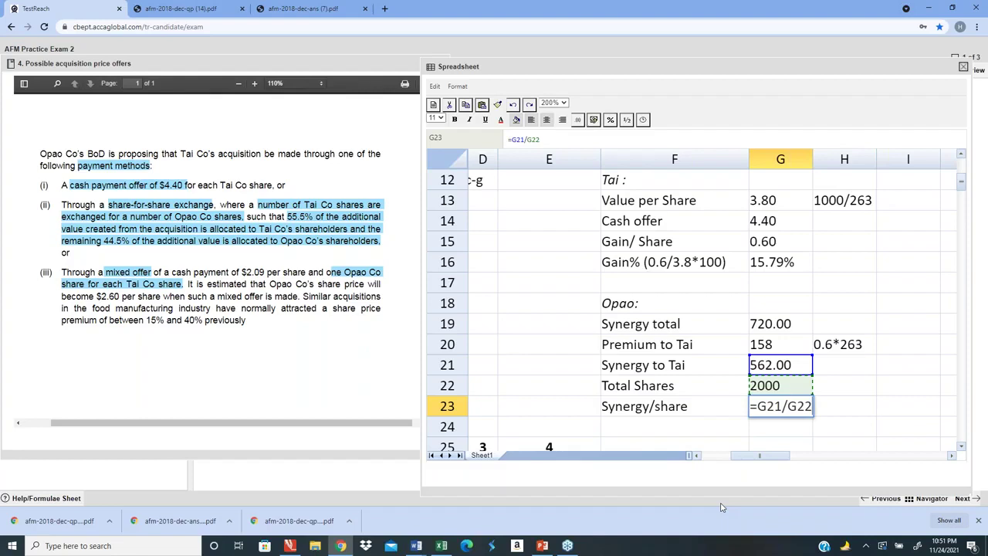
key(Return)
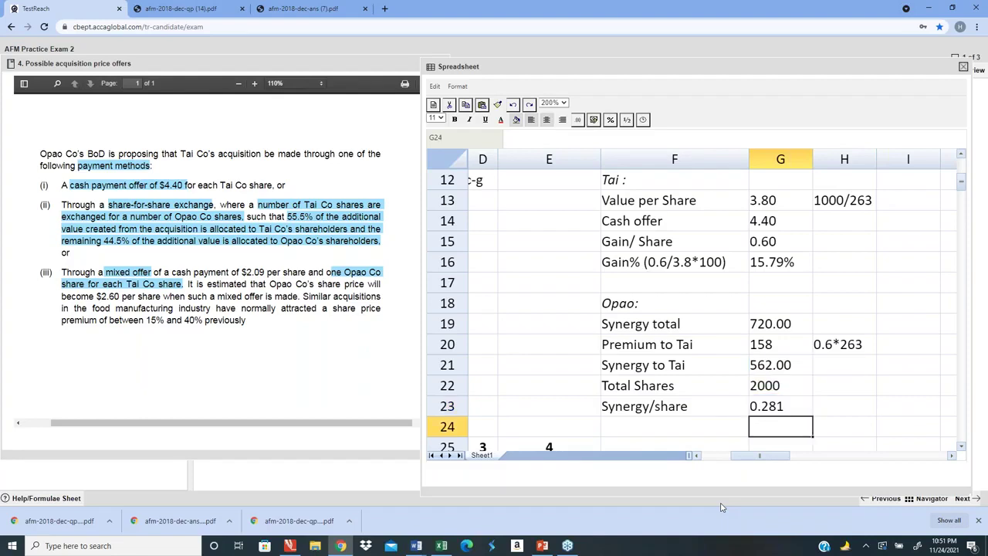
- Enter the label "Gain % (0.281/2.5)" in F24, beneath Synergy/share
key(Left)
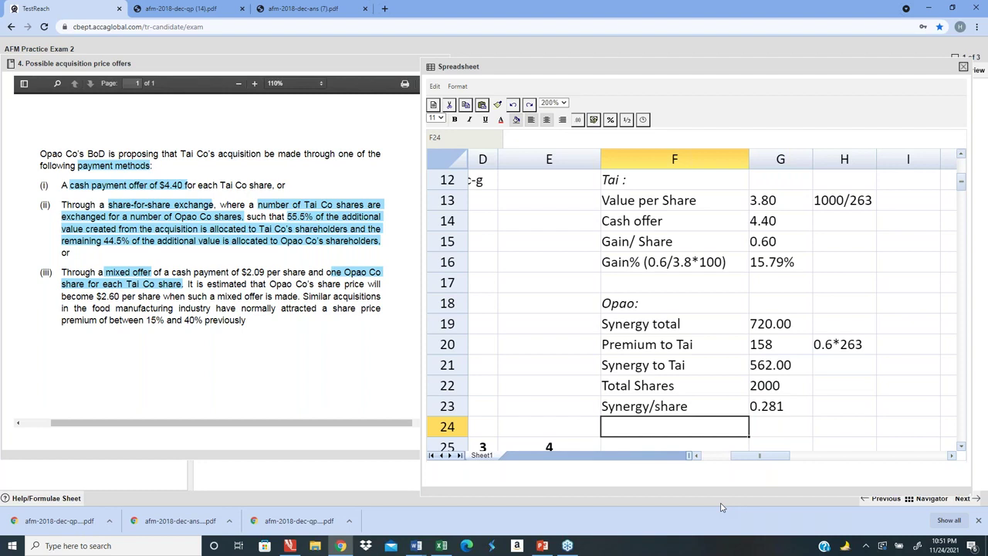
text(Gai)
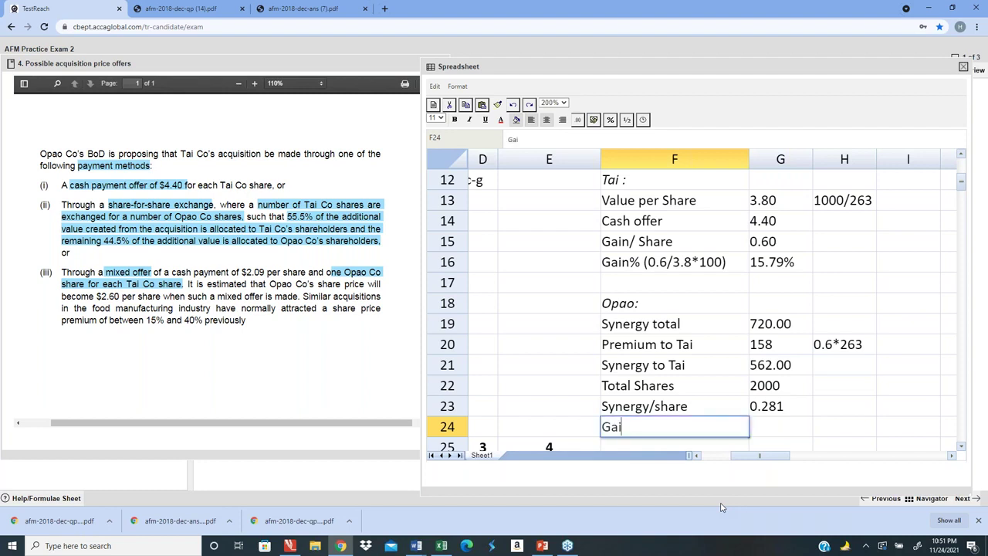
text(n % (0.281/)
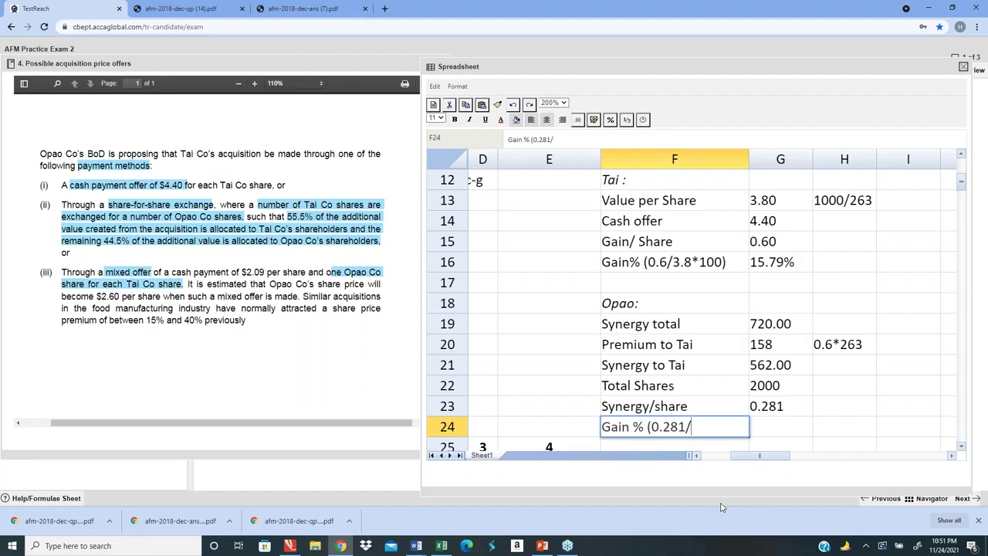
text(2.5))
key(Return)
- Review the pre-acquisition equity valuation in Appendix 1 and the percentage gain summary table for Opao and Tai
key(Up)
key(Left)
key(Left)
key(Left)
key(Left)
key(Left)
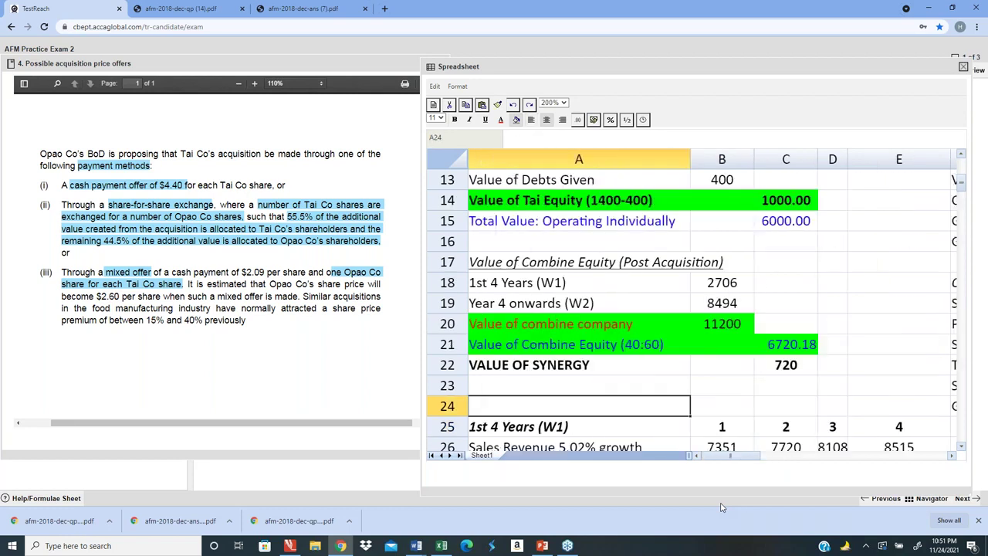
key(Up)
key(Up)
key(Up)
key(Up)
key(Up)
key(Up)
key(Up)
key(Up)
key(Up)
key(Up)
key(Up)
key(Up)
key(Up)
key(Up)
key(Up)
key(Up)
key(Up)
key(Up)
key(Up)
key(Up)
key(Up)
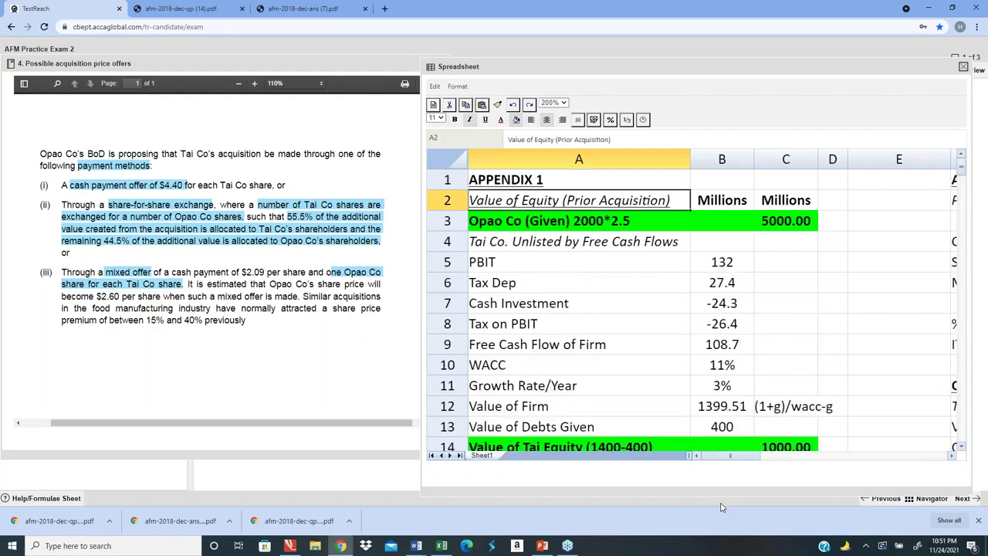
key(Right)
key(Right)
key(Right)
key(Right)
key(Right)
key(Right)
key(Right)
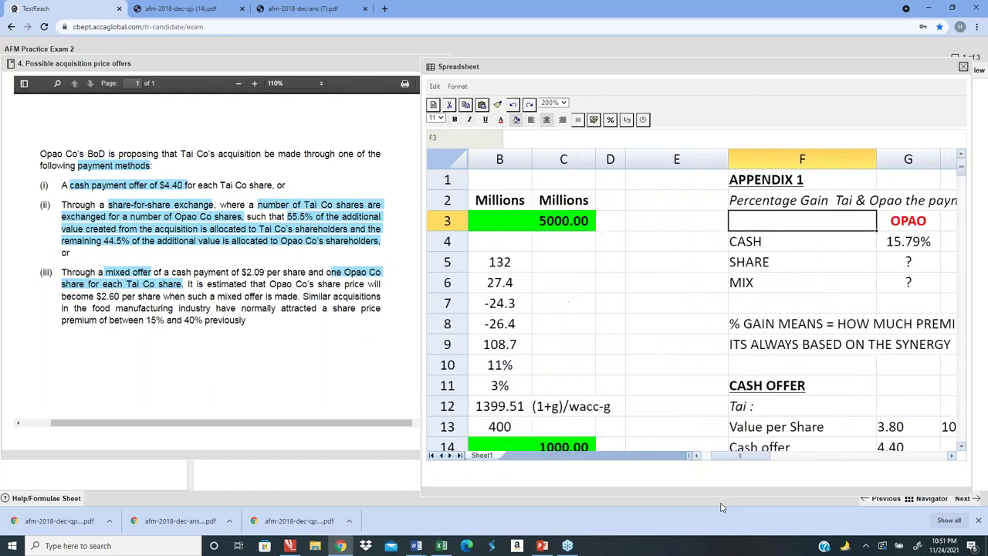
key(Down)
key(Down)
key(Down)
key(Down)
key(Right)
key(Right)
key(Down)
key(Down)
key(Down)
key(Down)
key(Down)
key(Down)
key(Down)
key(Down)
key(Down)
key(Down)
key(Down)
key(Down)
key(Down)
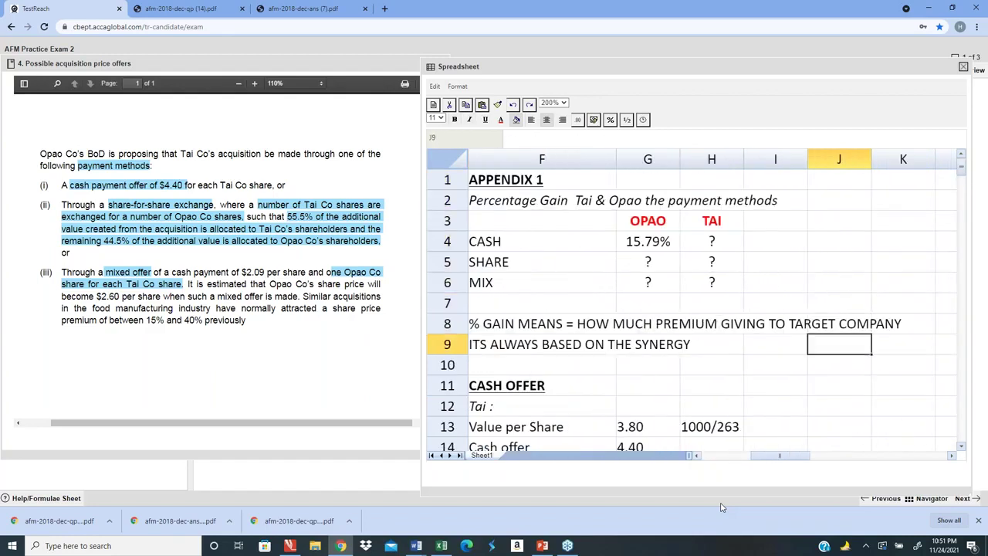
- Calculate Opao's percentage gain in G24 with =0.281/2.5 and format it as a percentage with two decimals
key(Down)
key(Down)
key(Down)
key(Down)
key(Down)
key(Left)
key(Left)
key(Left)
key(Left)
key(Up)
key(Right)
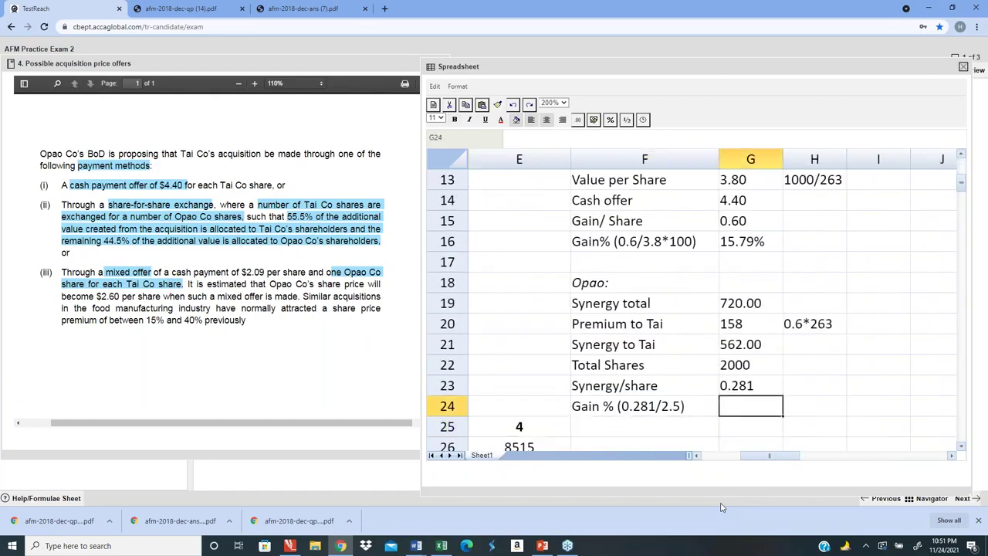
text(=)
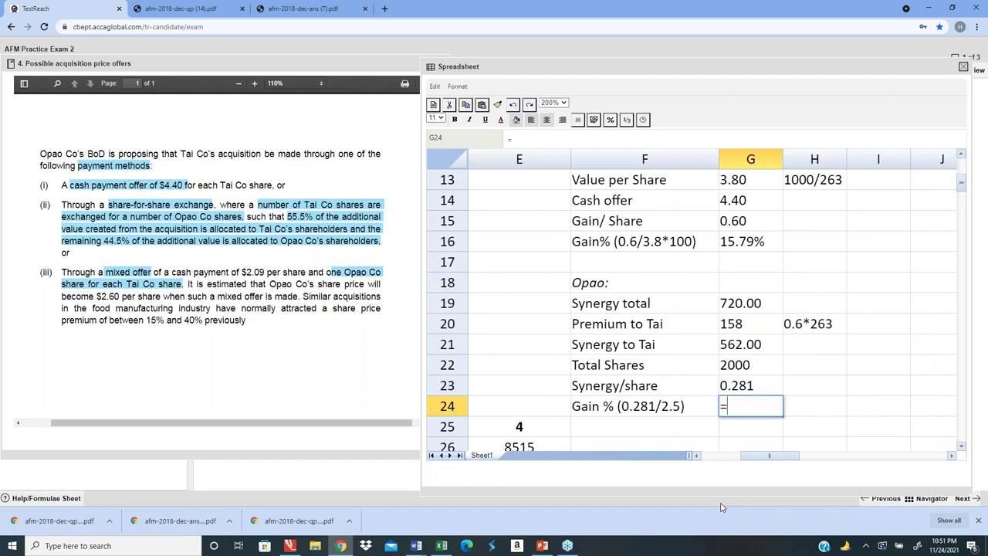
text(0.281/2.5)
key(Return)
key(Up)
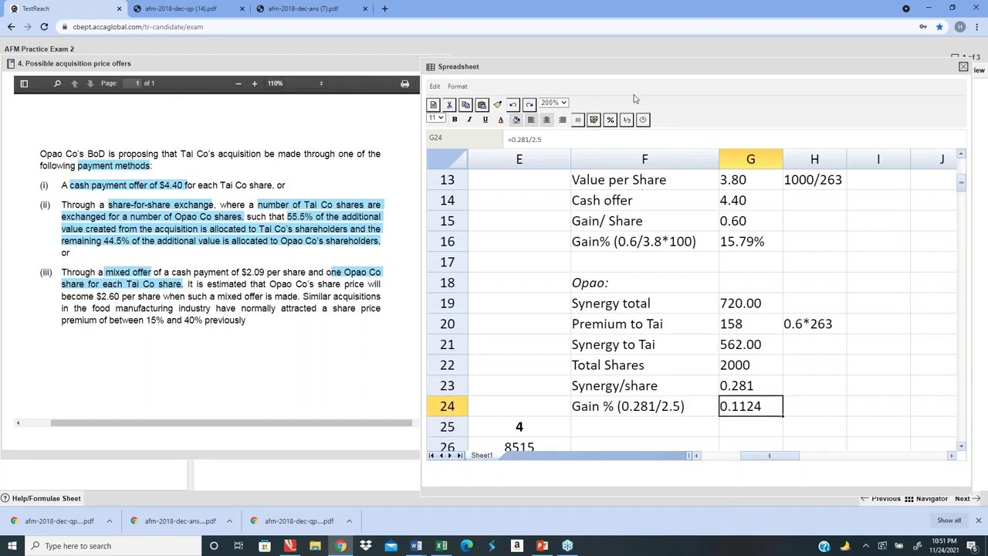
click(614, 120)
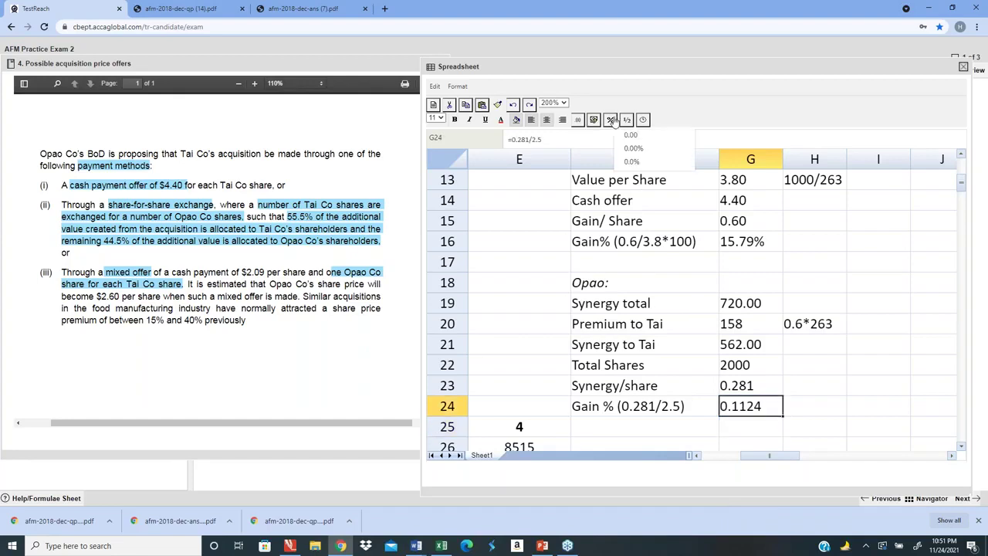
click(632, 149)
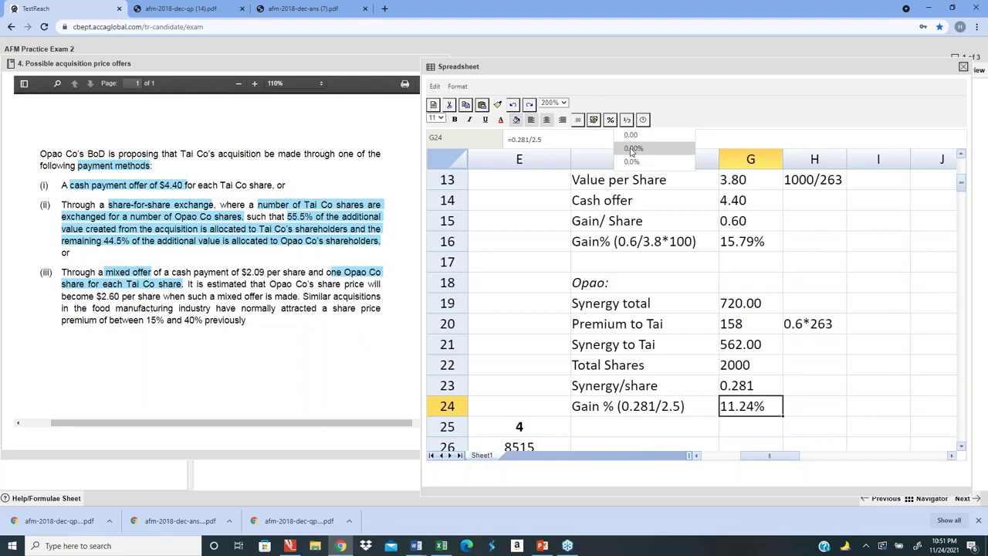
- Link the cash row's TAI gain in H4 of the Appendix 1 summary table to the calculated percentage with =g24
key(Up)
key(Up)
key(Up)
key(Up)
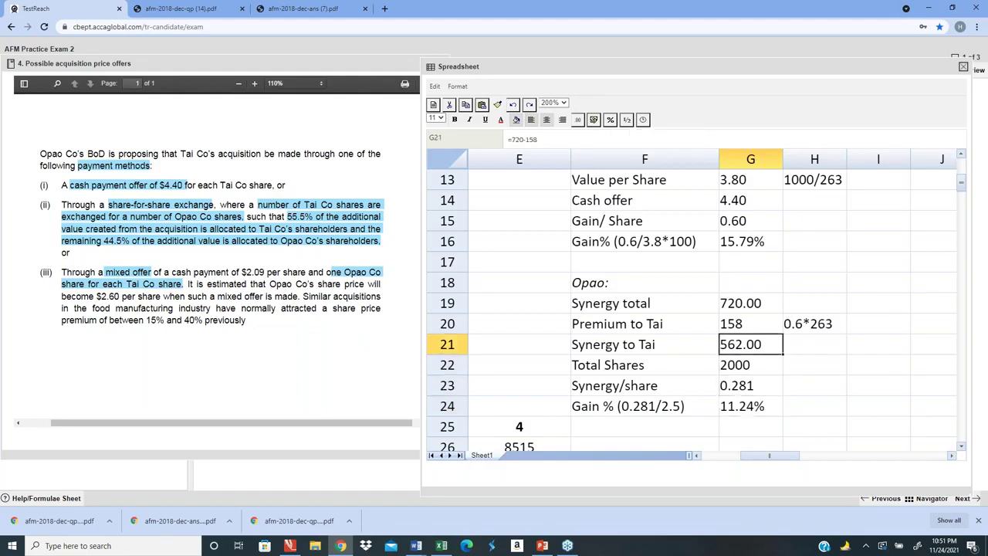
key(Up)
key(Up)
key(Up)
key(Up)
key(Up)
key(Up)
key(Up)
key(Up)
key(Up)
key(Up)
key(Up)
key(Up)
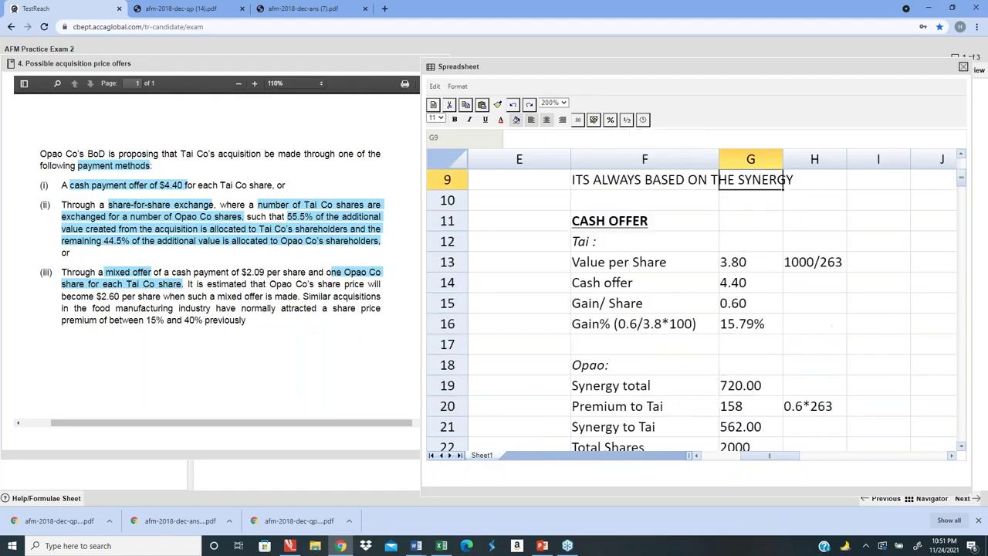
key(Up)
key(Up)
key(Up)
key(Up)
key(Up)
key(Down)
key(Right)
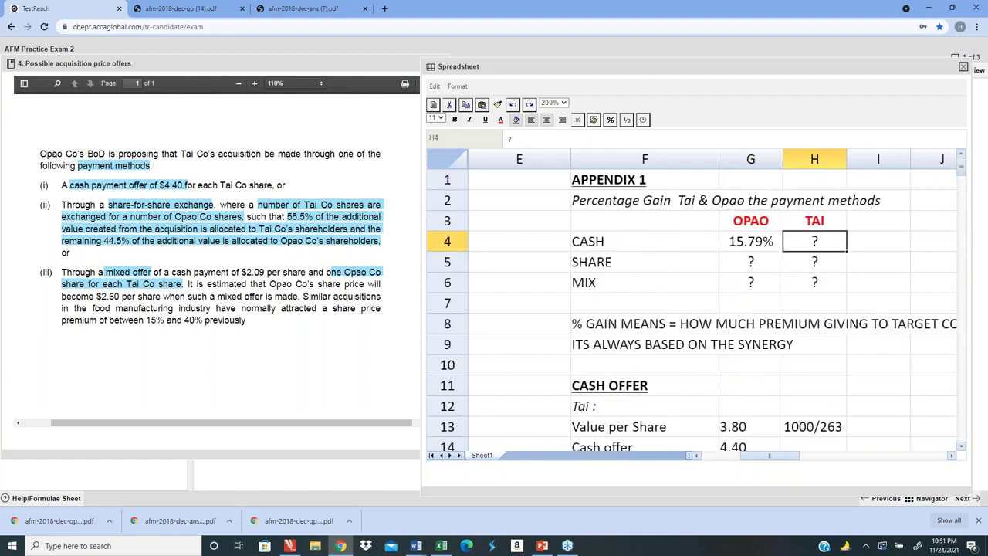
text(=g21)
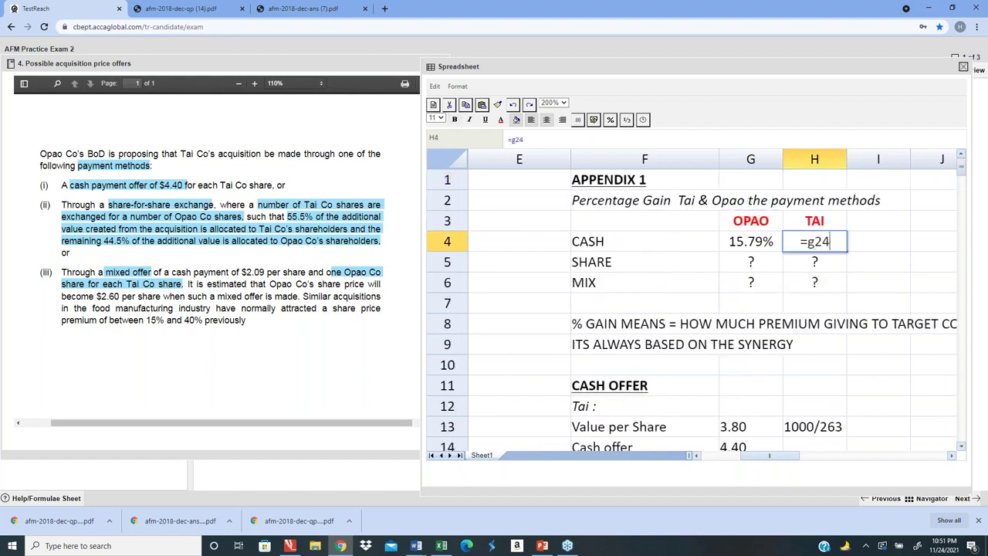
key(Return)
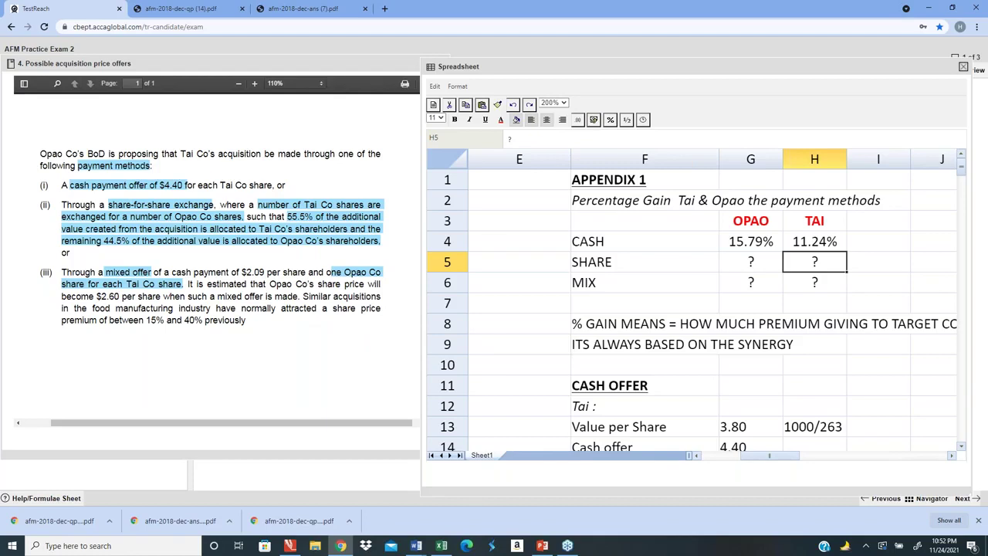
- Review the cash gain formulas in G4 and H4 and the cash offer workings beneath the summary table
click(814, 242)
click(751, 242)
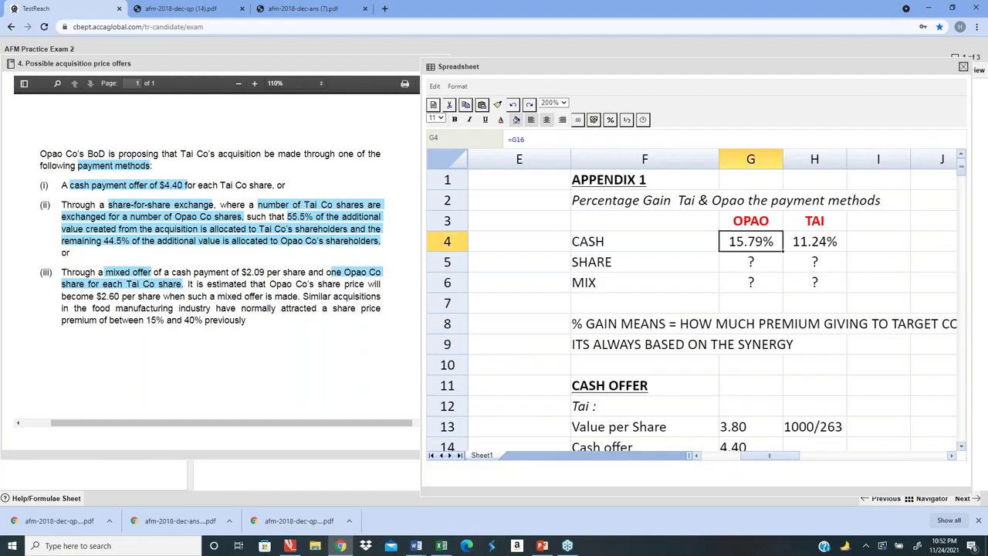
click(814, 242)
click(751, 241)
click(814, 241)
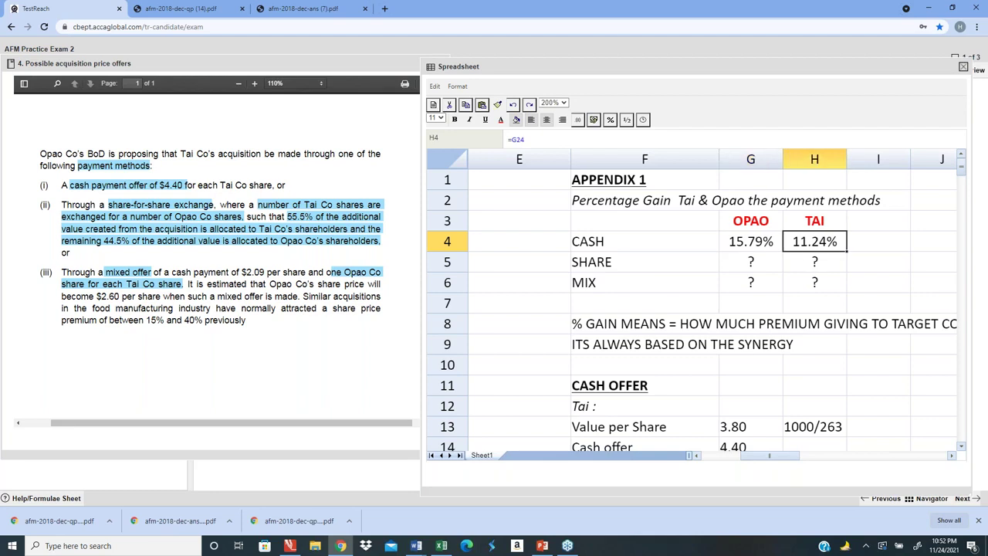
key(Down)
key(Down)
key(Down)
key(Down)
key(Down)
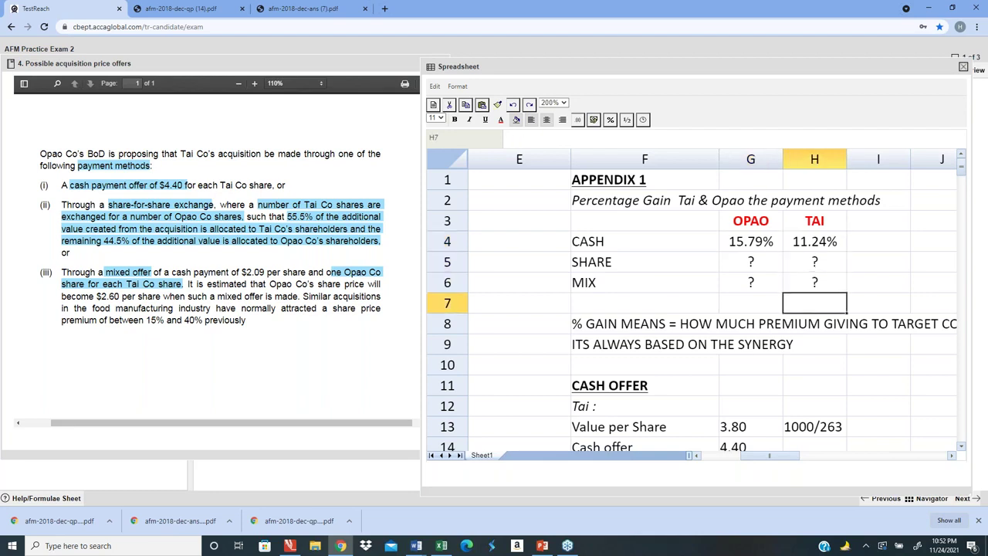
key(Down)
key(Down)
key(Down)
key(Down)
key(Down)
key(Down)
key(Down)
key(Down)
key(Down)
key(Down)
key(Down)
key(Down)
key(Down)
key(Down)
key(Down)
key(Down)
key(Down)
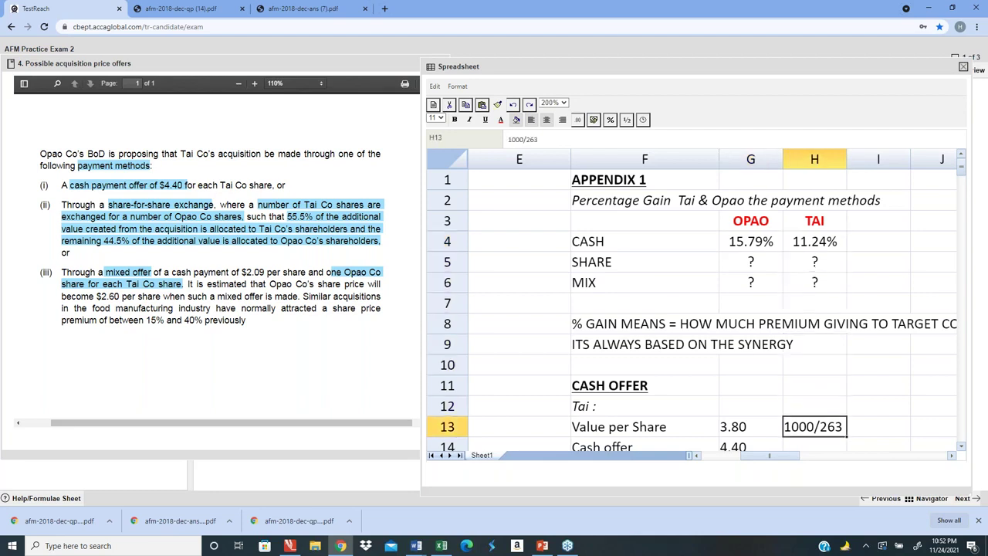
- Copy the CASH OFFER heading from F11 into F26, below the completed cash offer workings
key(Up)
key(Up)
key(Up)
key(Up)
key(Up)
key(Up)
key(Up)
key(Up)
key(Up)
key(Up)
key(Up)
key(Up)
key(Up)
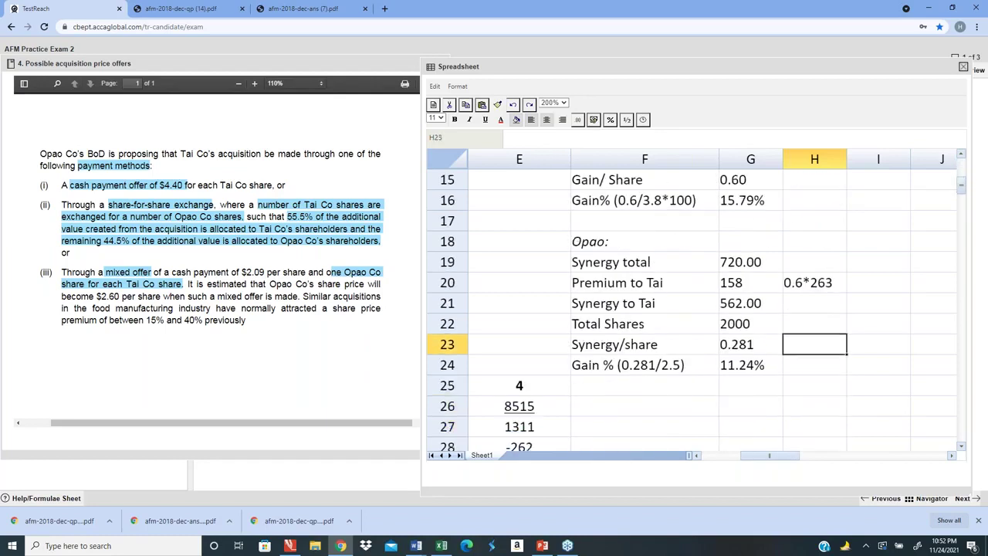
key(Up)
key(Up)
key(Up)
key(Up)
key(Left)
key(Left)
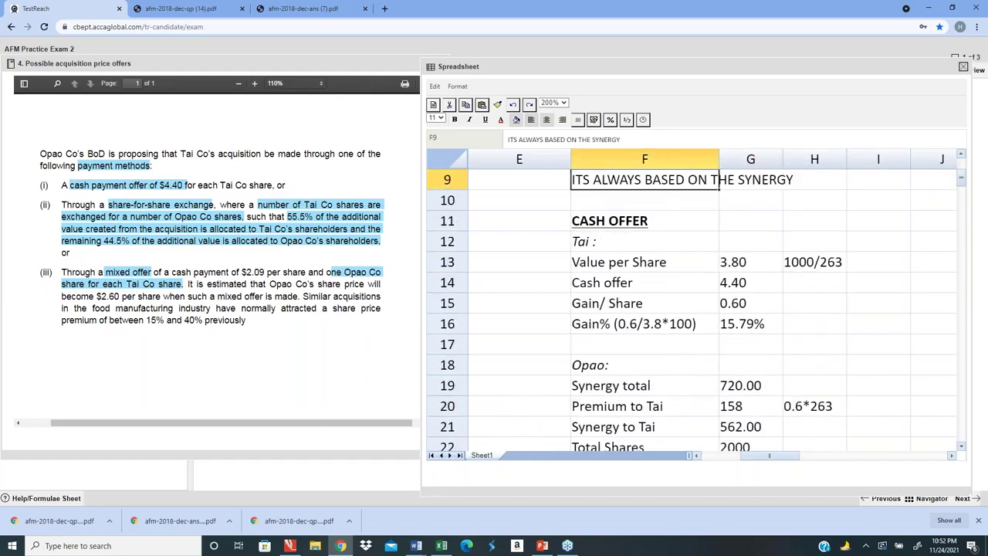
key(Down)
key(Down)
key(ctrl+c)
key(Down)
key(Down)
key(Down)
key(Down)
key(Down)
key(Down)
key(Down)
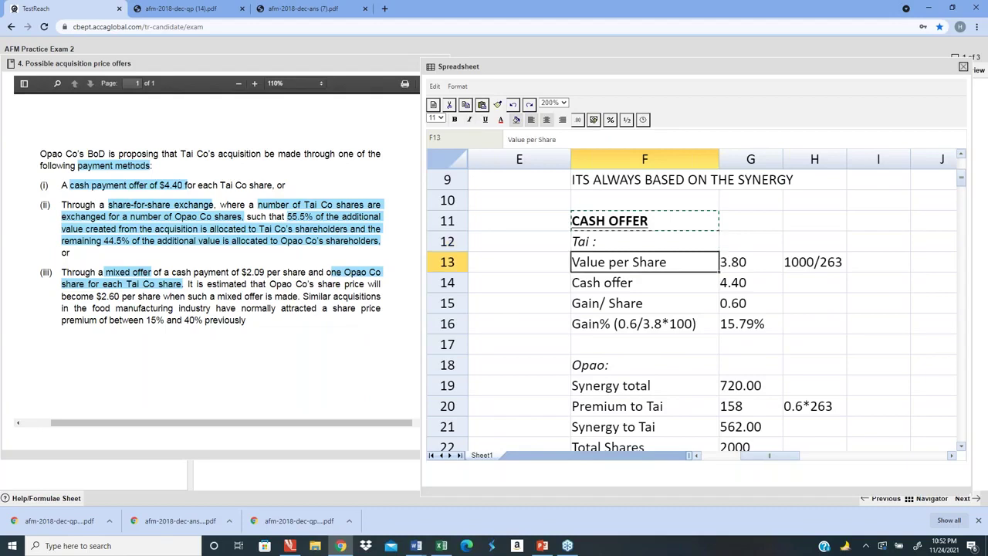
key(Down)
key(Down)
key(Down)
key(Down)
key(Down)
key(Down)
key(Down)
key(Down)
key(Down)
key(Down)
key(Down)
key(Down)
key(Up)
key(Up)
key(Up)
key(Up)
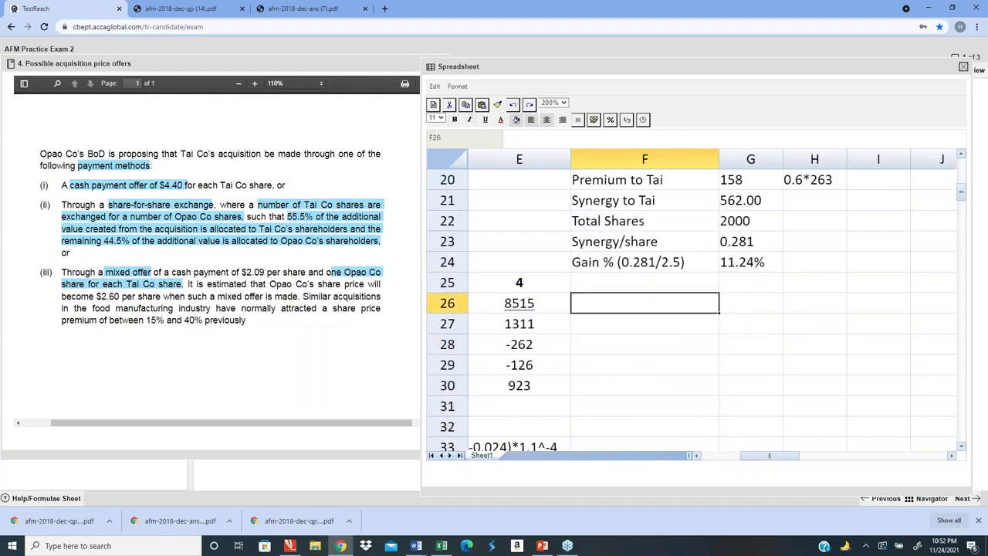
key(ctrl+v)
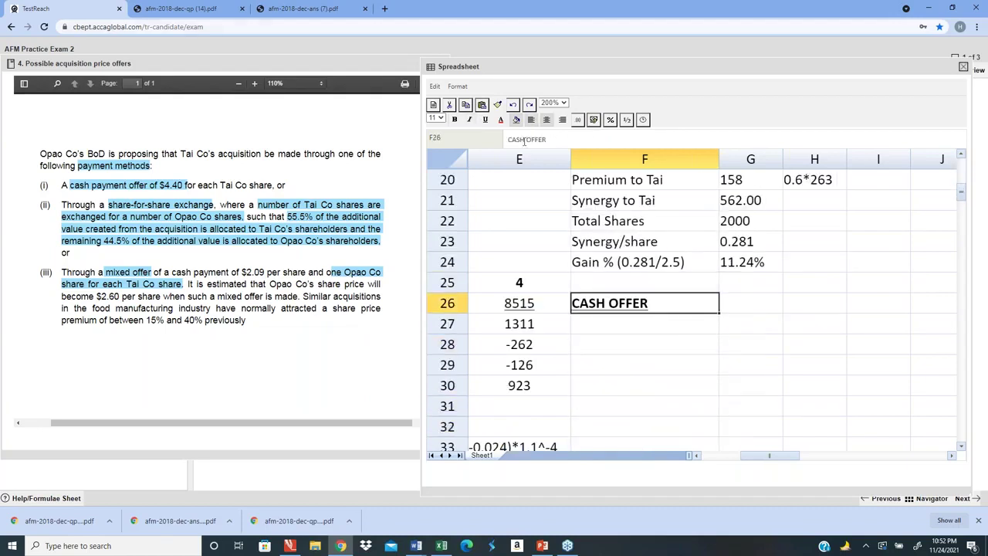
- Change the copied heading in F26 to "SHARE OFFER"
click(524, 140)
key(BackSpace)
key(BackSpace)
key(BackSpace)
key(BackSpace)
text(share)
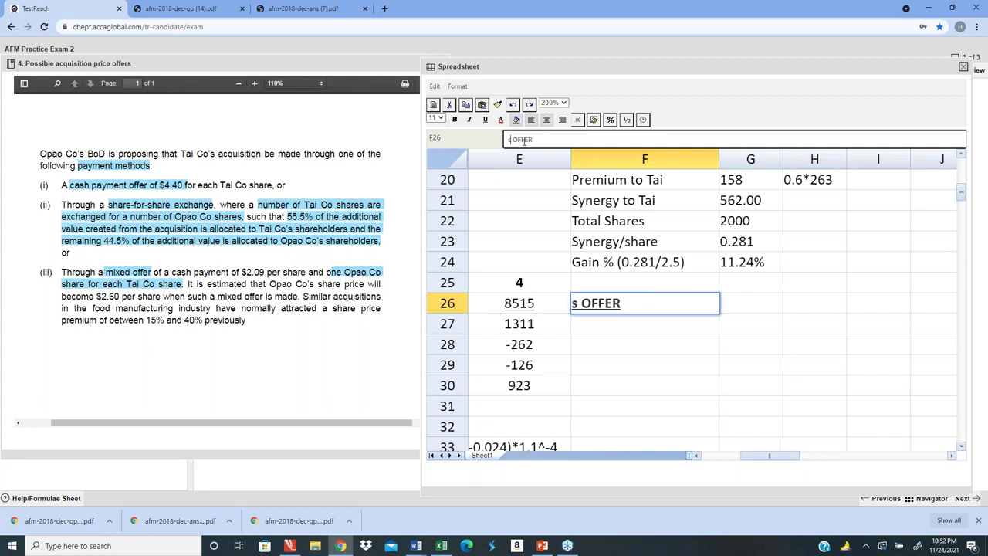
key(BackSpace)
key(BackSpace)
key(BackSpace)
key(BackSpace)
key(BackSpace)
text(SHARE)
key(Return)
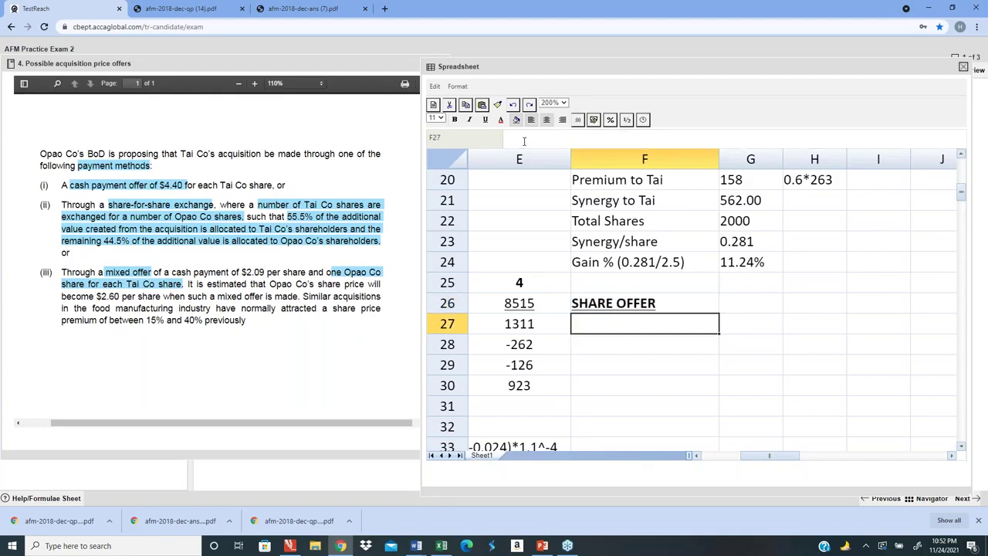
- Examine the share-for-share exchange terms in payment method (ii), including how the additional value is split between both companies' shareholders
key(Down)
key(Down)
key(Down)
key(Down)
key(Down)
key(Down)
key(Up)
key(Up)
key(Up)
key(Up)
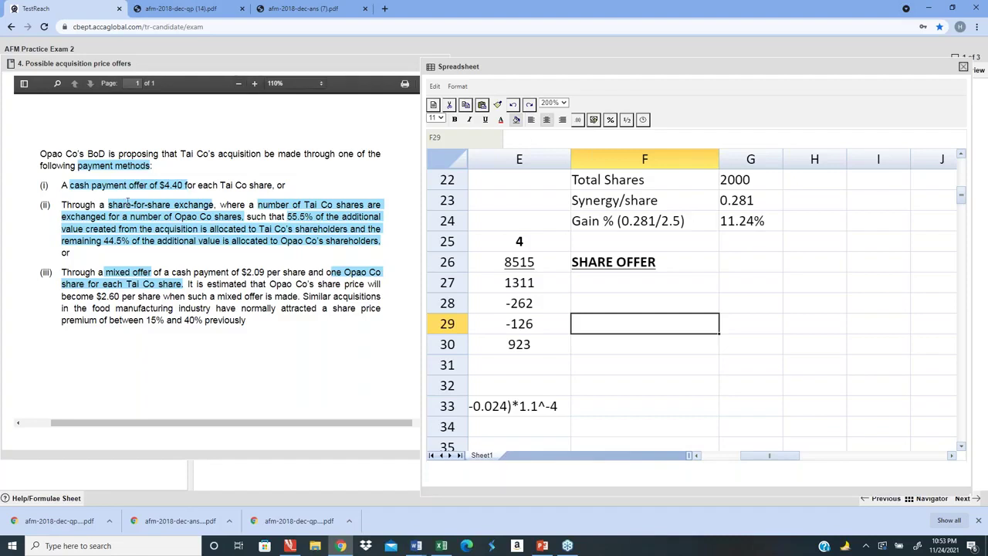
drag(108, 205, 382, 205)
drag(90, 217, 245, 218)
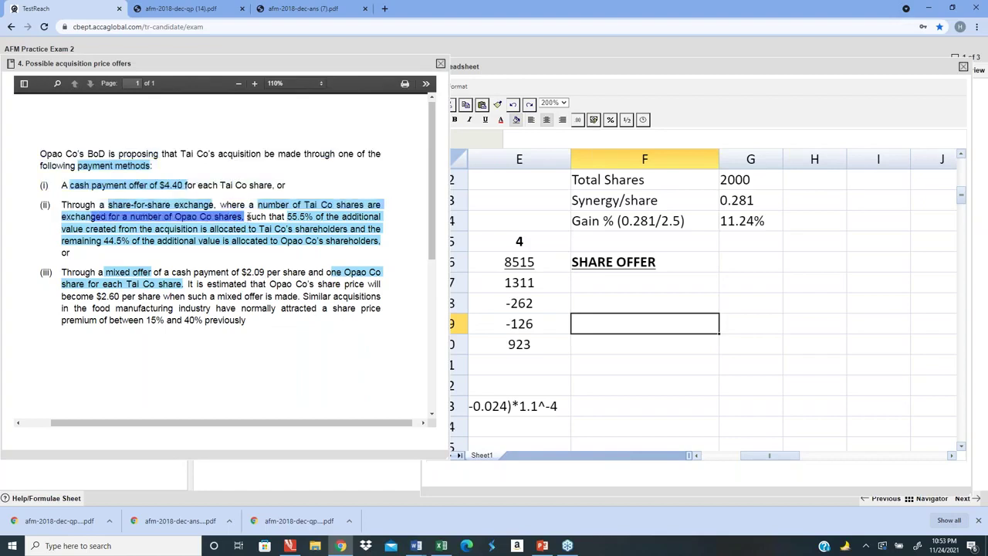
drag(286, 217, 178, 232)
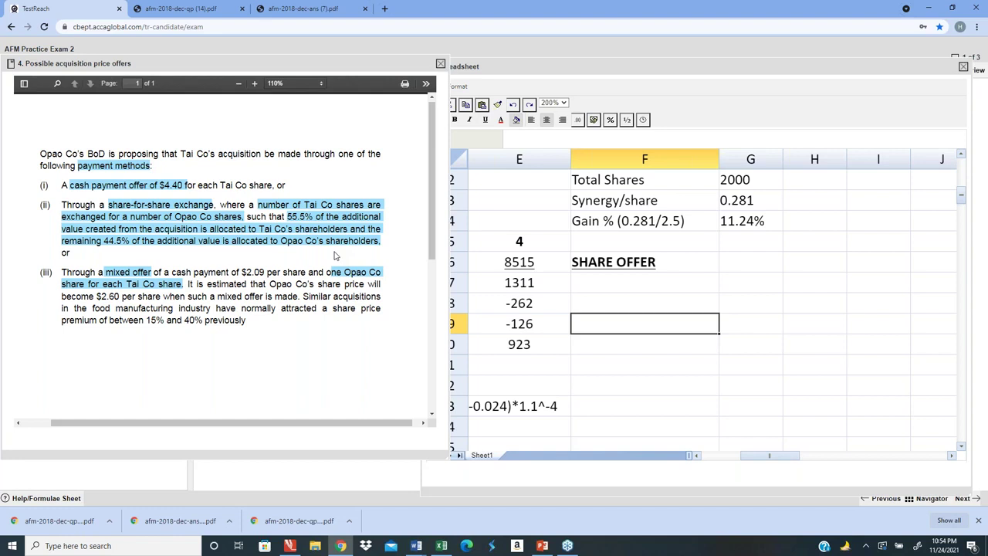
scroll(335, 256, up, 1)
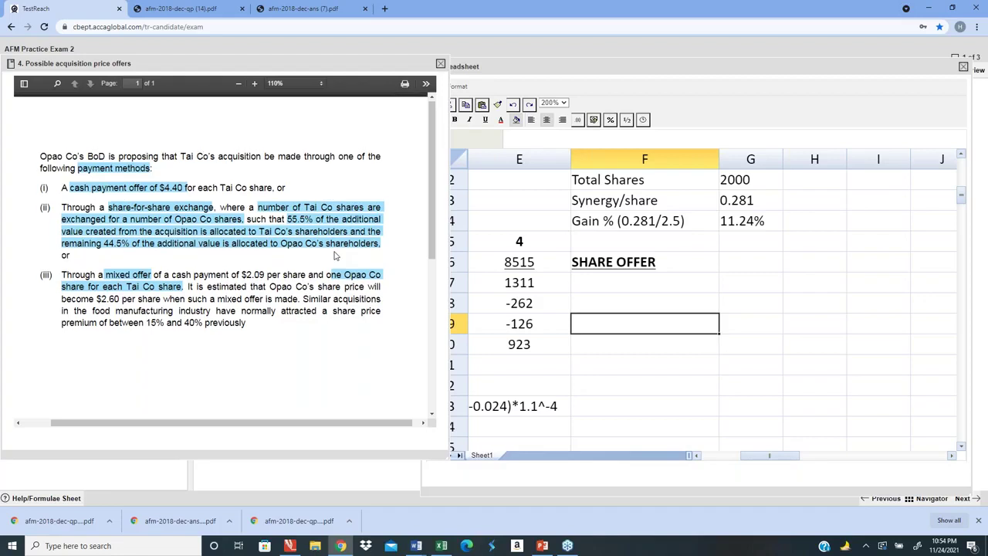
- Copy Opao's Synergy total label and value from F19:G19 into F27:G27, under the SHARE OFFER heading
key(Up)
key(Up)
key(Up)
key(Up)
key(Up)
key(Up)
key(Up)
key(Up)
key(Up)
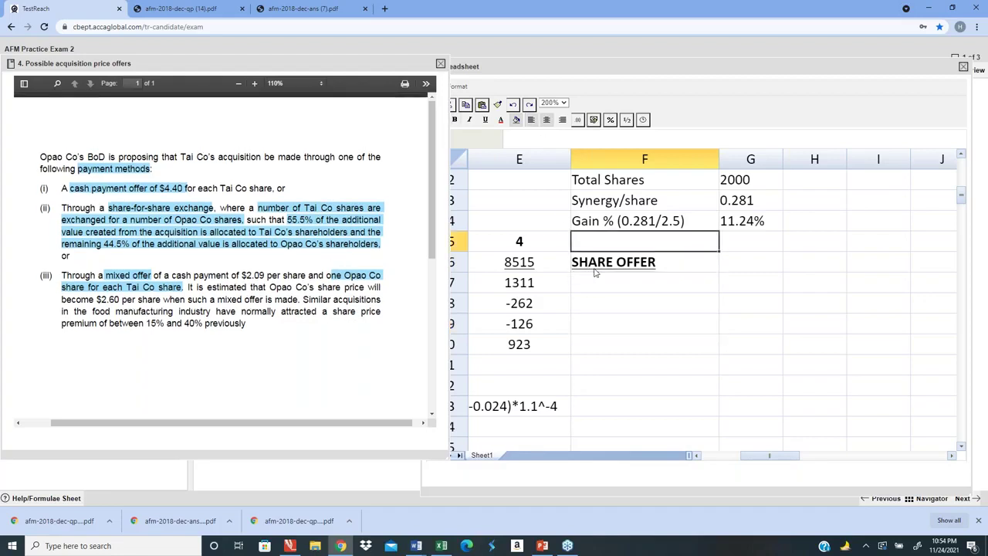
key(Up)
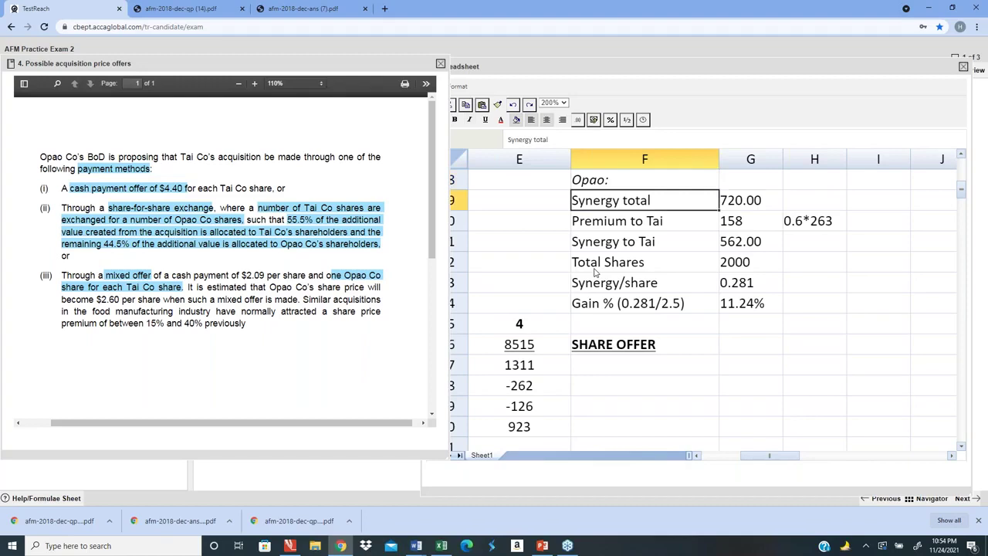
key(shift+Right)
key(ctrl+c)
key(Down)
key(Down)
key(Down)
key(Down)
key(Down)
key(Down)
key(Down)
key(Down)
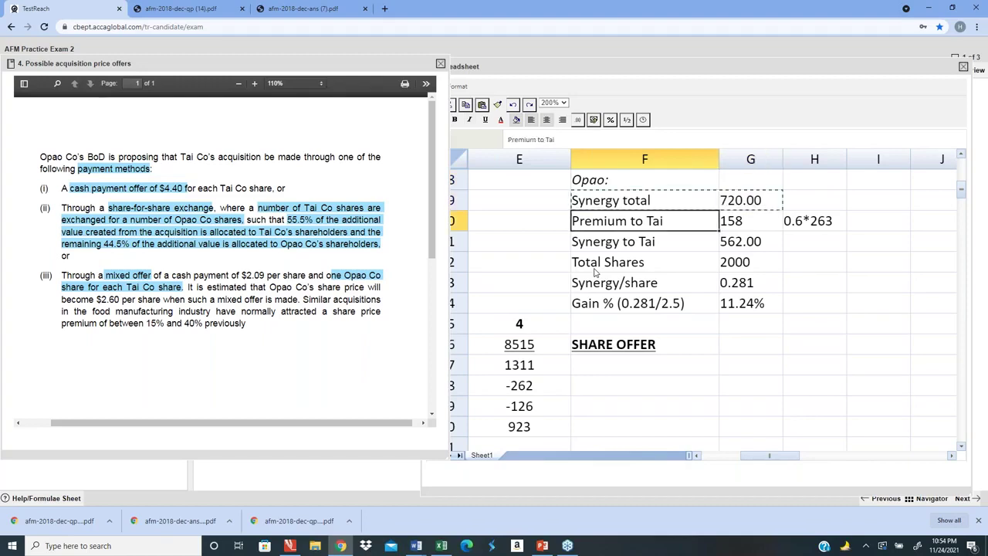
key(ctrl+v)
- Add the italic subheading "Allocation GIven" in F28, below the share offer's Synergy total
key(Down)
key(Down)
key(Down)
key(Down)
key(Up)
key(Up)
key(Up)
text(aLLOCATIO)
key(BackSpace)
key(BackSpace)
key(BackSpace)
key(BackSpace)
key(BackSpace)
key(BackSpace)
key(BackSpace)
key(BackSpace)
key(BackSpace)
text(Alloo)
key(BackSpace)
text(cation GIven)
key(Return)
key(Up)
key(ctrl+i)
key(Down)
key(Down)
key(Up)
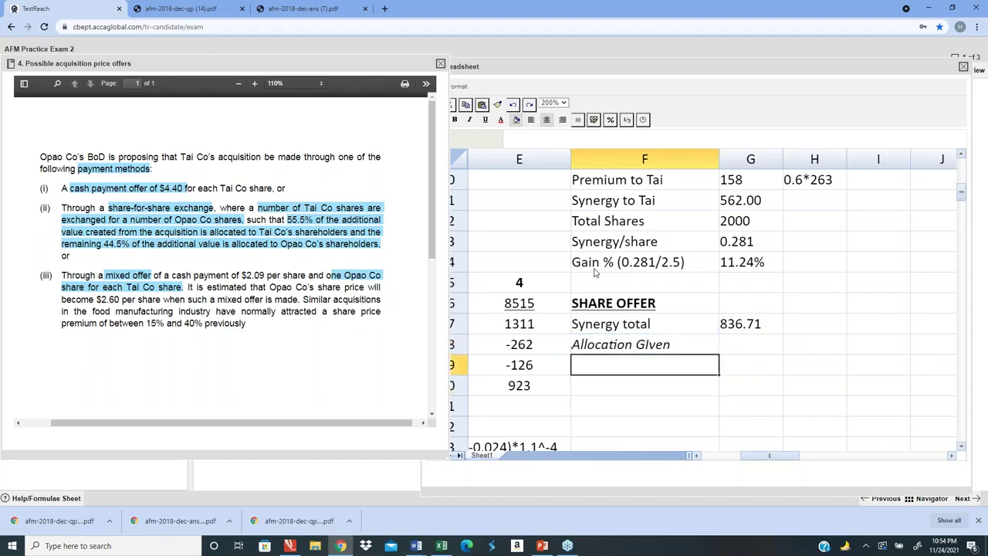
- Enter the allocation labels "Tai: 55.5" in F29 and "Opao: 44.5" in F30
text(Tai :)
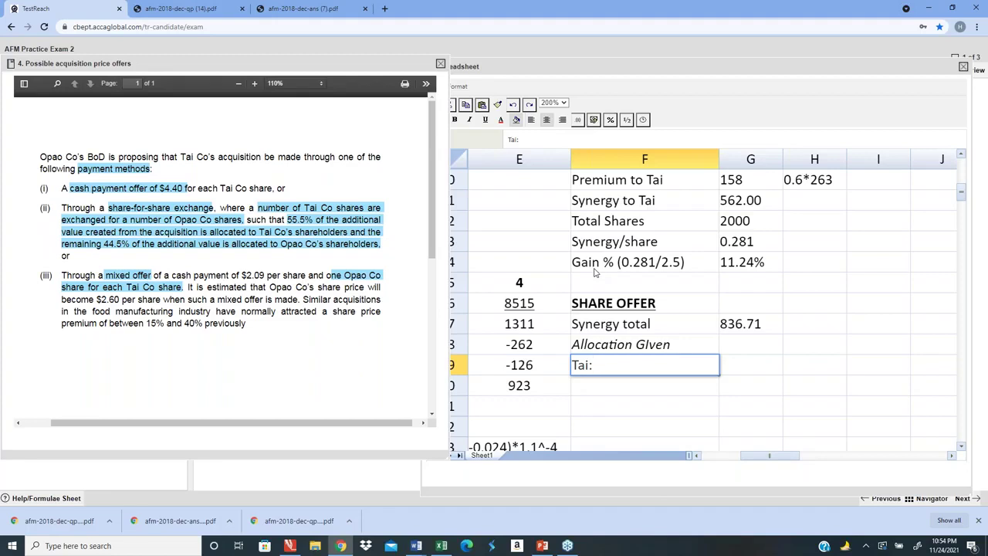
text(5505%)
key(BackSpace)
key(BackSpace)
key(BackSpace)
text(.5)
key(Return)
text(Opao: )
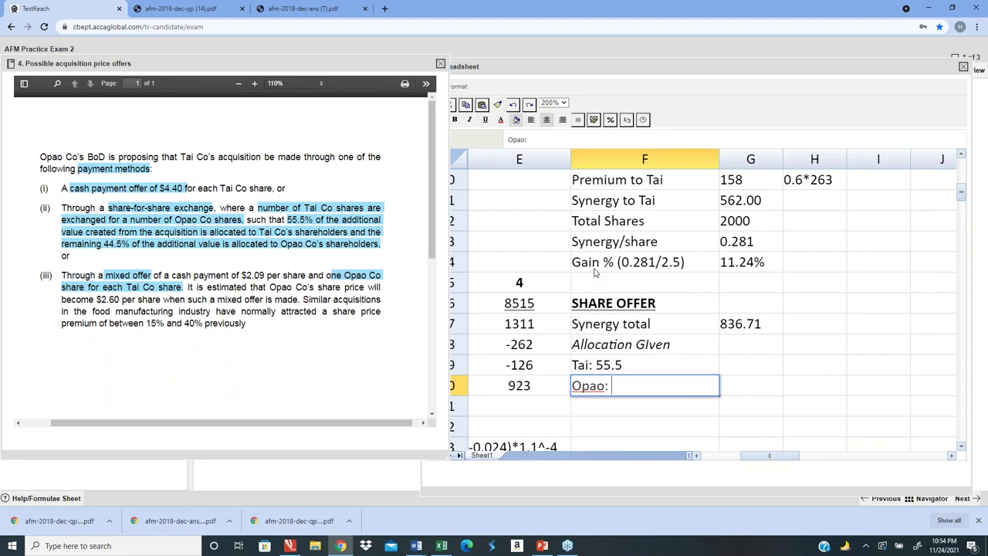
text(44.5)
key(Return)
- Calculate Tai's share of the synergy in G29 with the formula =G27*55.5%
key(Up)
key(Right)
key(Up)
text(=)
key(Up)
key(Up)
key(Up)
key(Down)
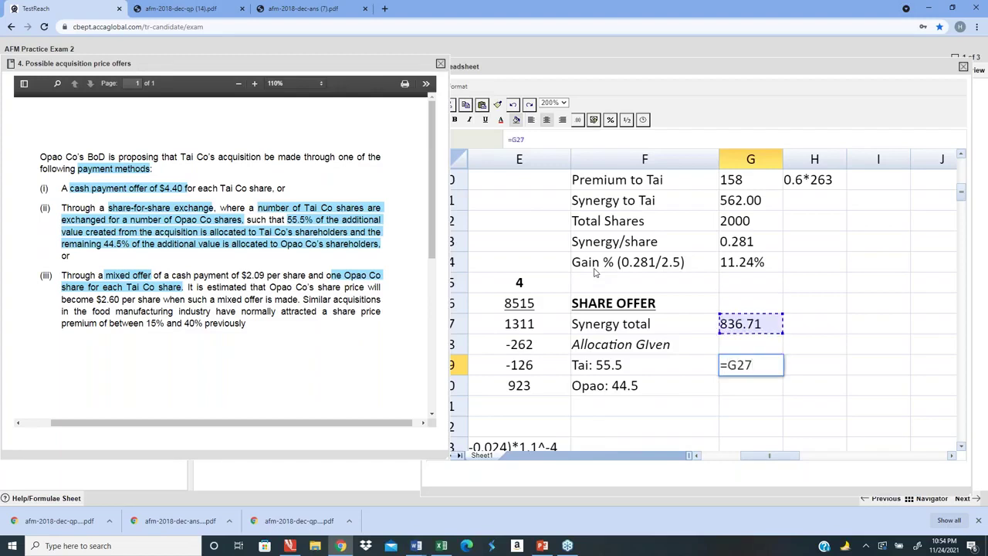
text(*55.5%)
key(Return)
key(Up)
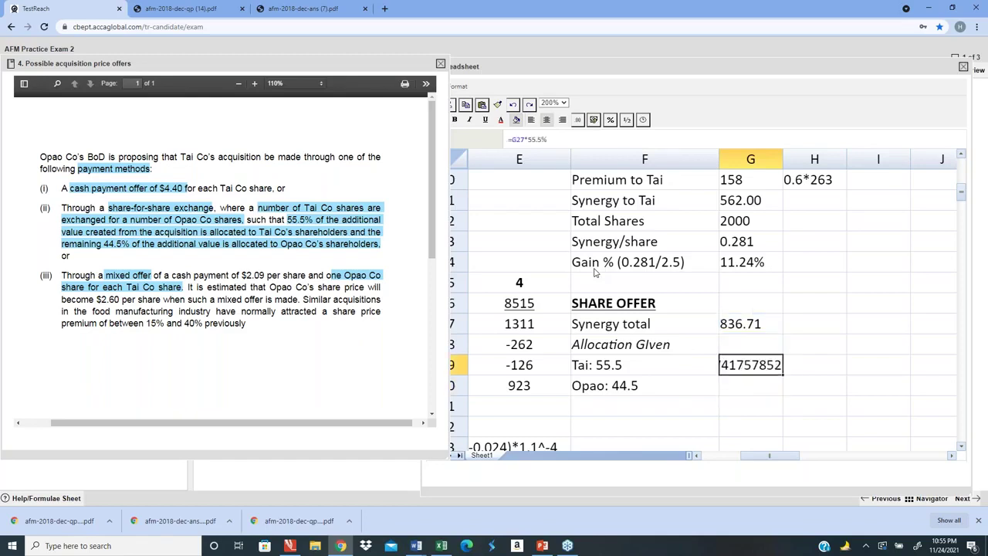
- Format the allocation cells G29:G30 with two decimal places (0.00)
key(shift+Down)
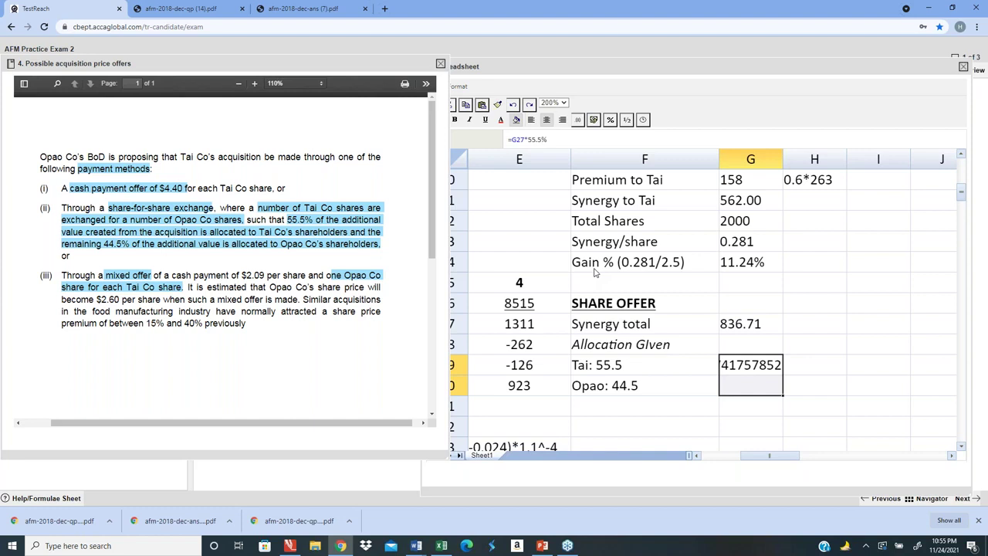
click(578, 121)
click(596, 169)
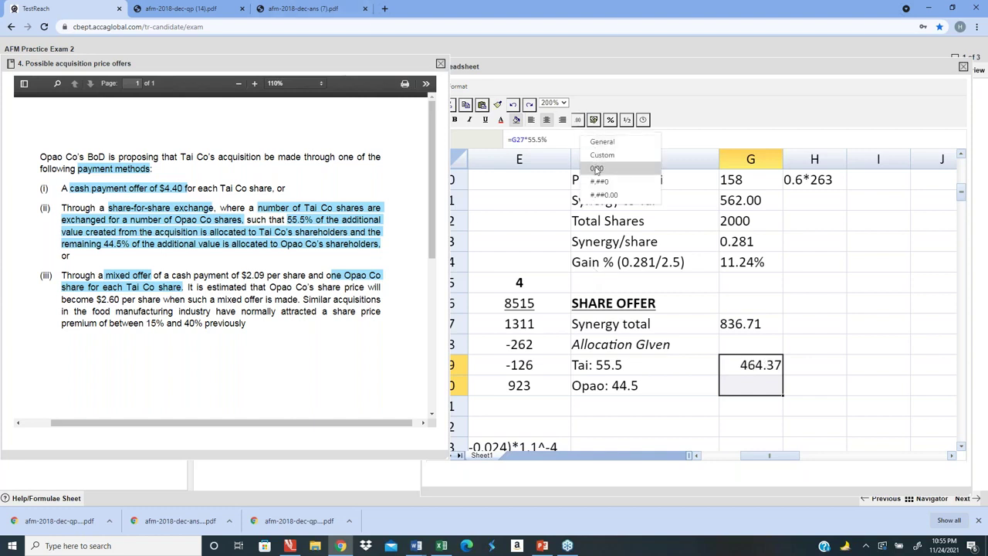
click(596, 168)
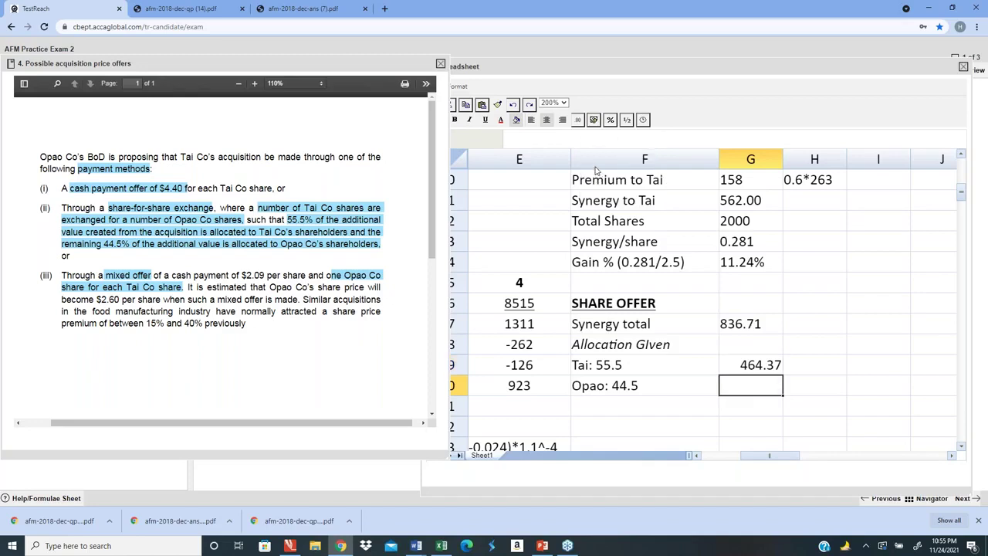
key(Down)
key(Down)
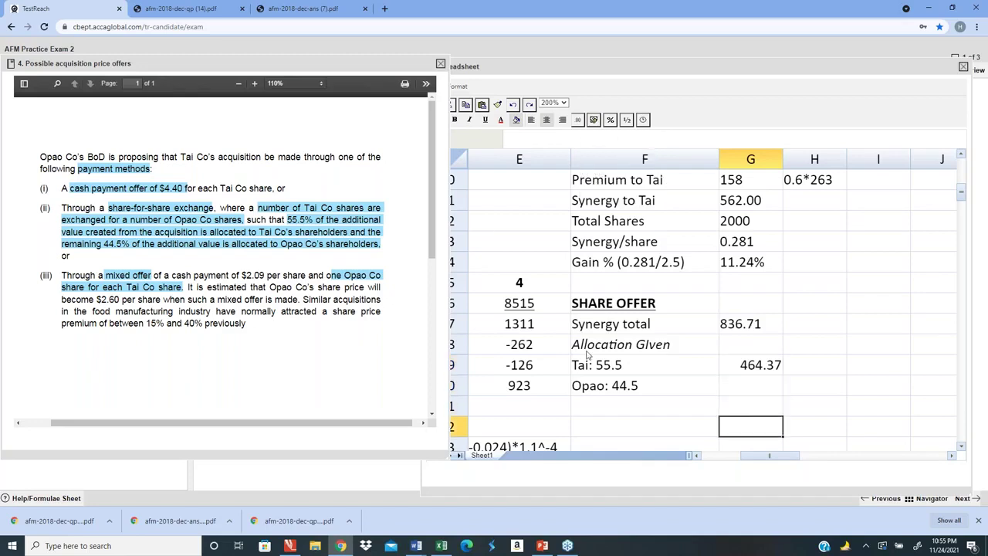
- Replace the share offer's Synergy total formula in G27 with =G19, linking it to the cash offer's synergy
click(777, 374)
key(Up)
key(Up)
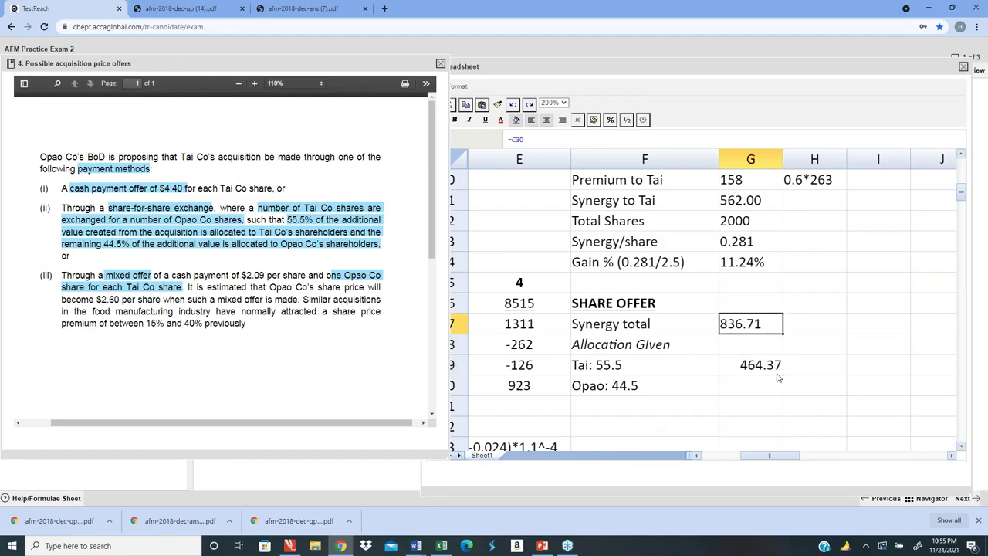
text(=)
key(Up)
key(Up)
key(Up)
key(Up)
key(Up)
key(Up)
key(Up)
key(Up)
key(Up)
key(Up)
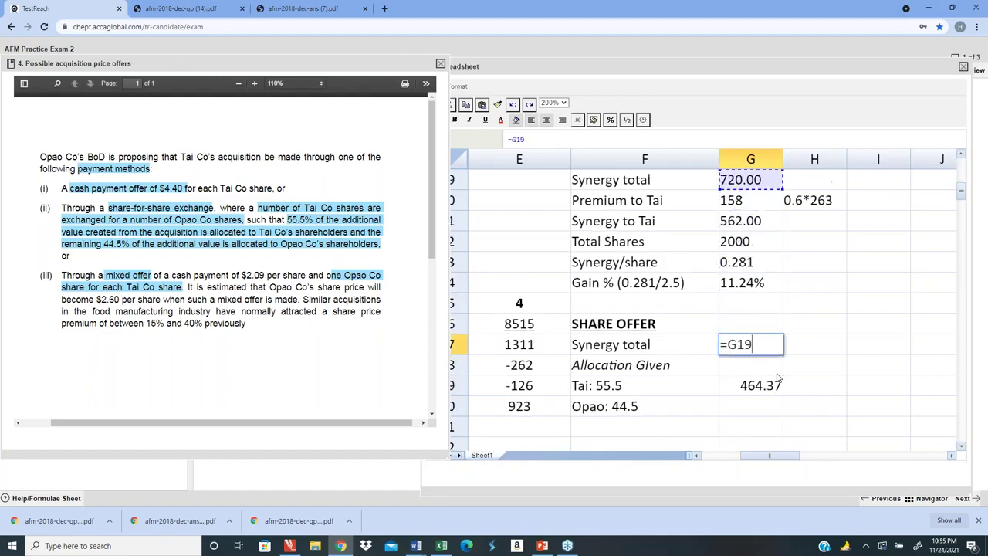
key(Down)
key(Down)
key(Return)
key(Down)
key(Down)
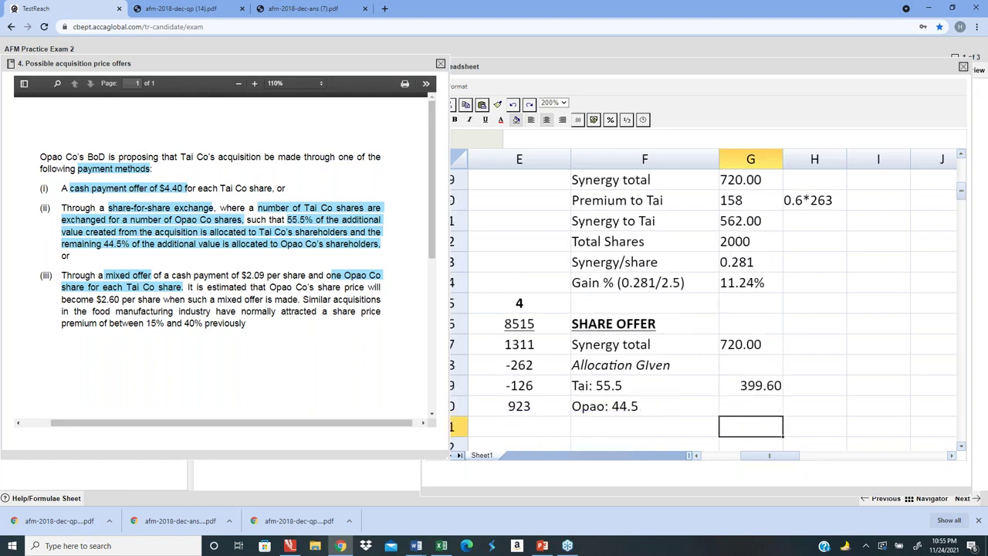
- Centre the share offer cells G27:G32 and apply the whole-number format 0 to them
key(Up)
key(Up)
key(Up)
key(shift+Down)
key(shift+Down)
key(shift+Down)
key(shift+Down)
key(shift+Down)
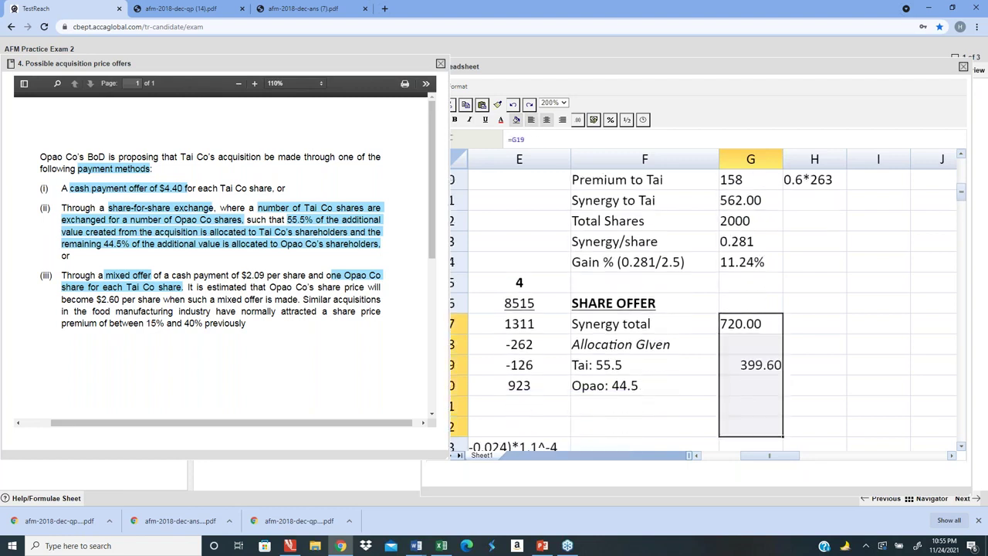
click(546, 121)
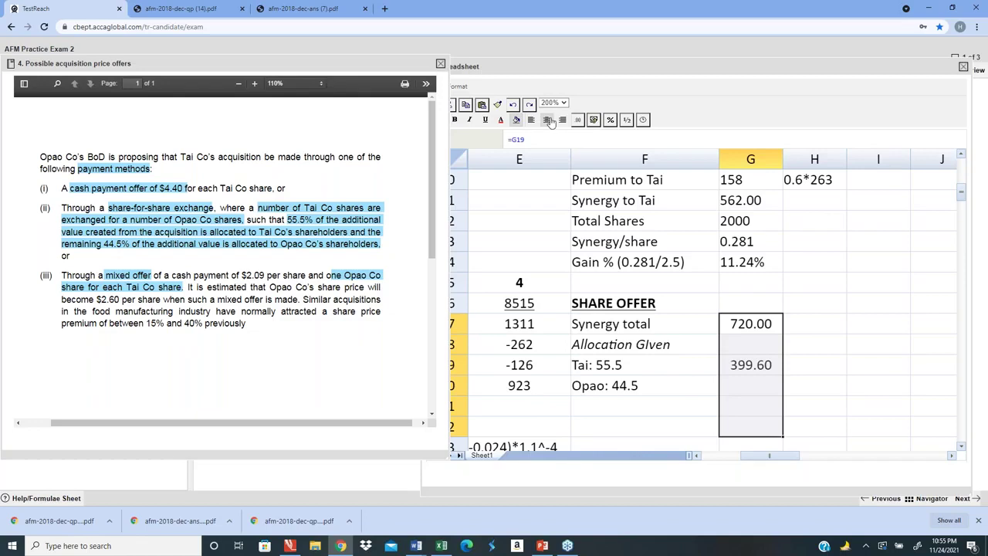
click(579, 120)
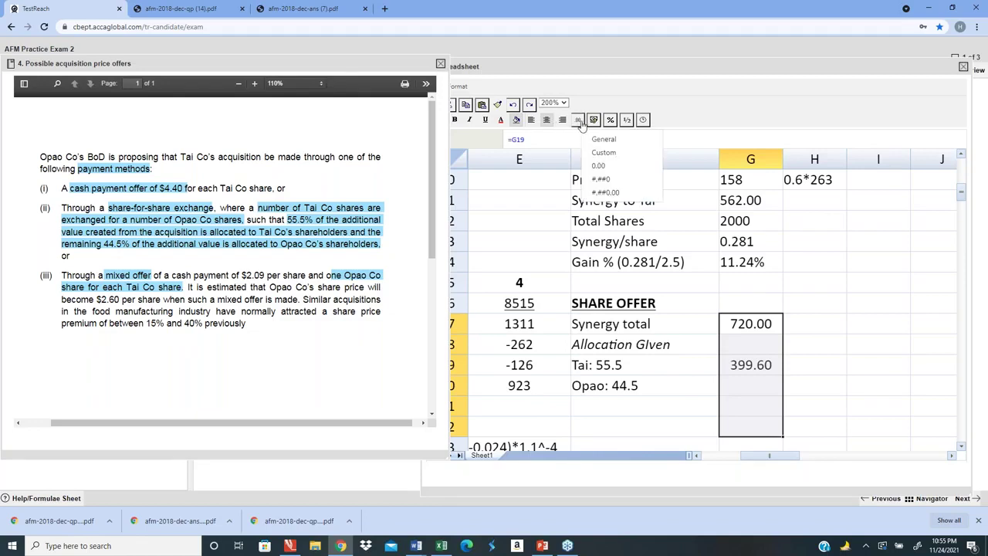
click(597, 158)
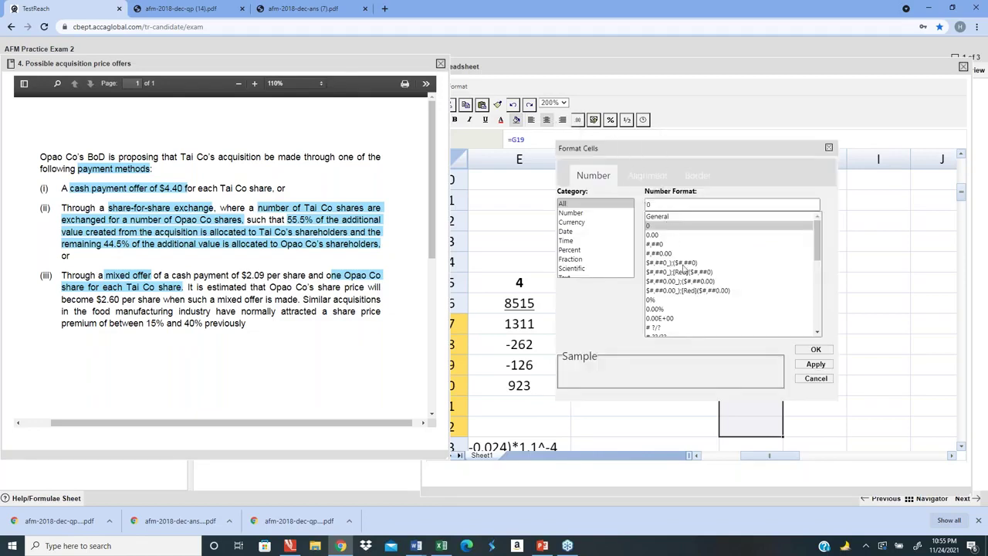
click(654, 225)
click(811, 363)
- Calculate Opao's share of the synergy in G30 with the formula =G27*44.5%
click(751, 386)
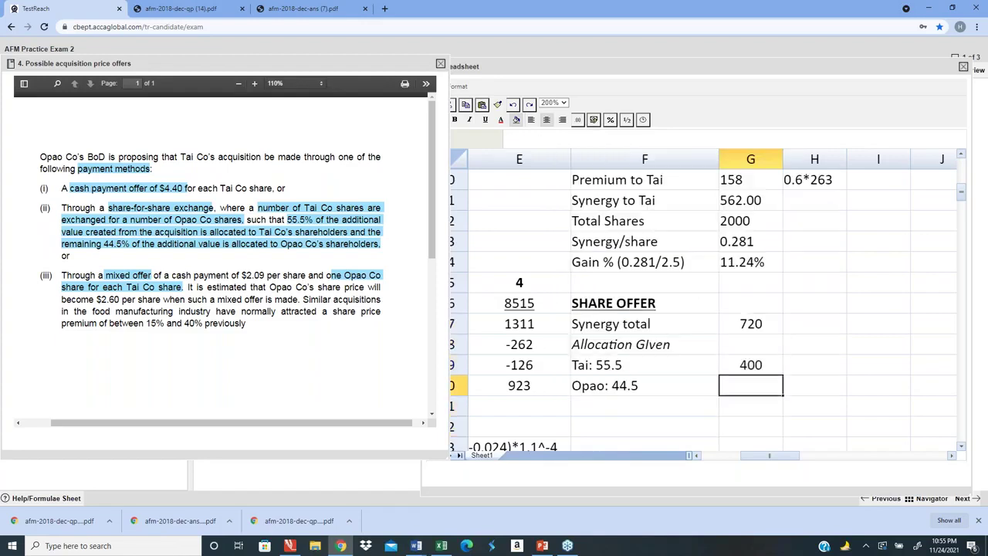
text(=)
key(Up)
key(Up)
key(Up)
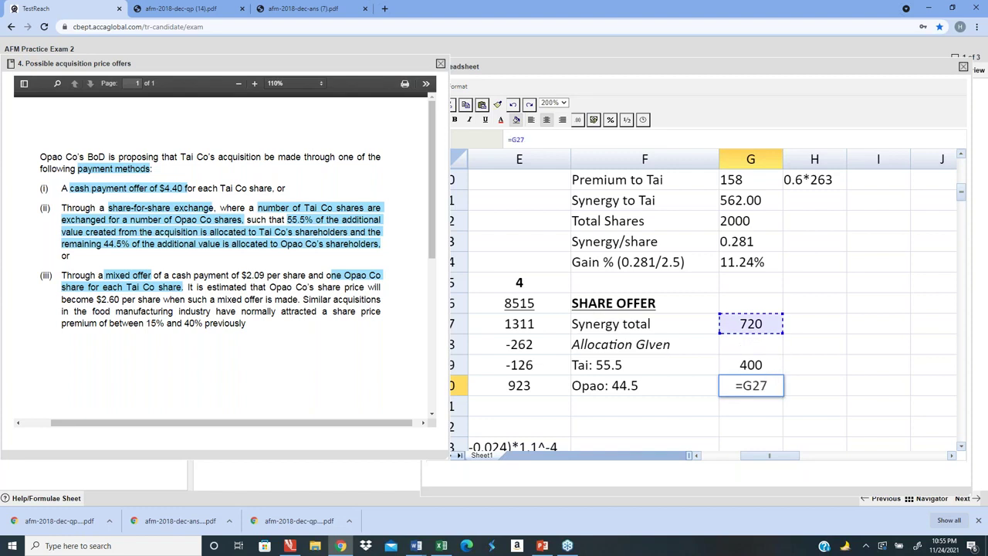
text(*44.5%)
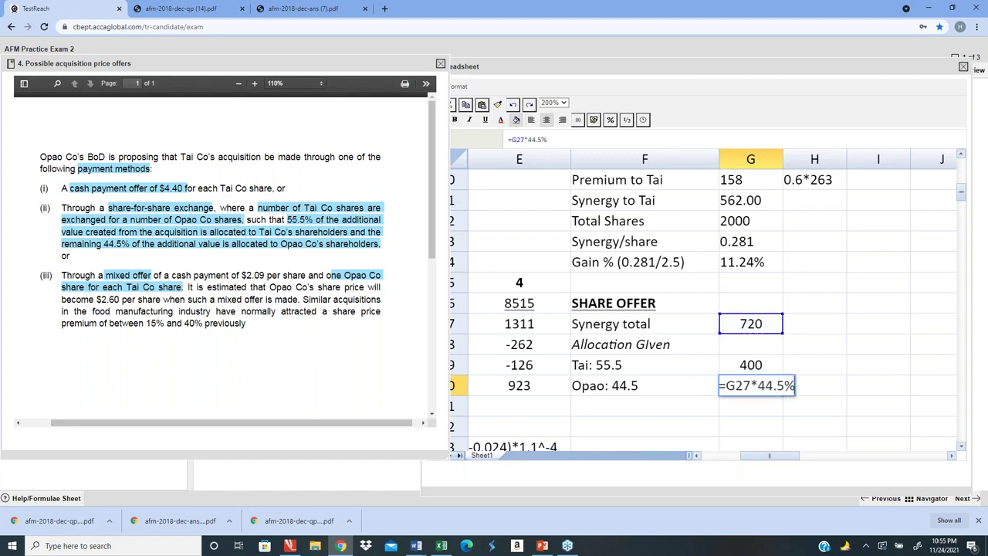
key(Return)
click(751, 386)
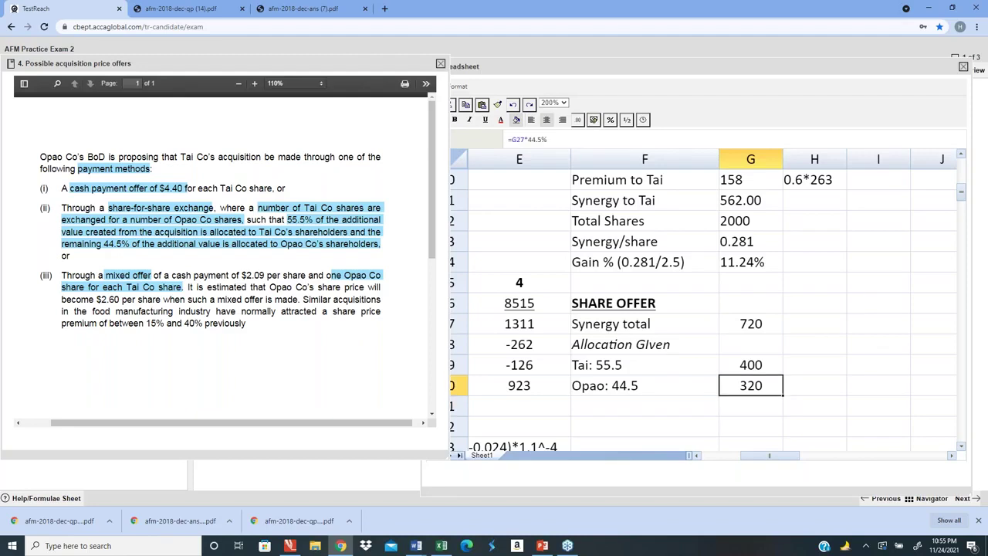
- Add the italic subheading "Opao" in F32, below the synergy allocation
click(519, 385)
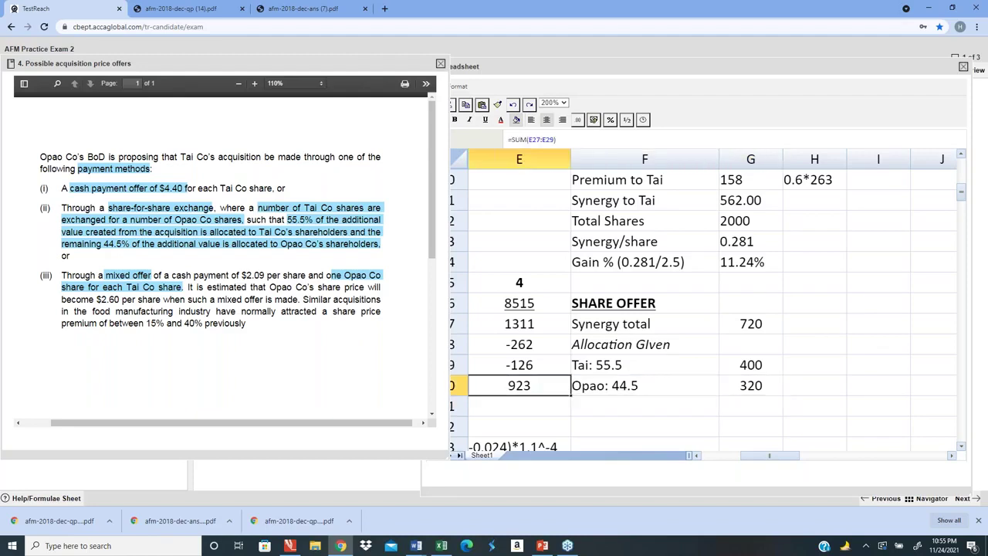
click(645, 385)
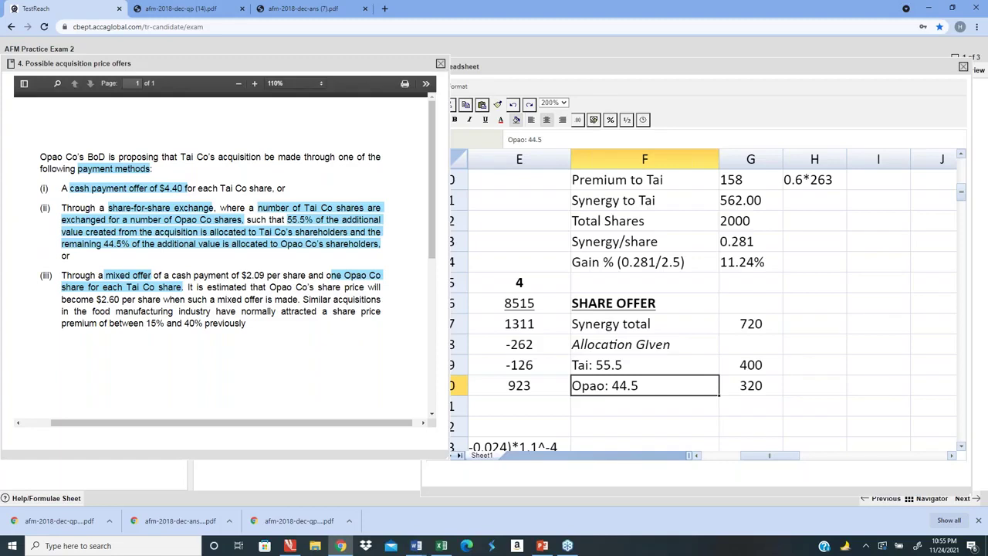
key(Down)
key(Down)
scroll(695, 309, down, 1)
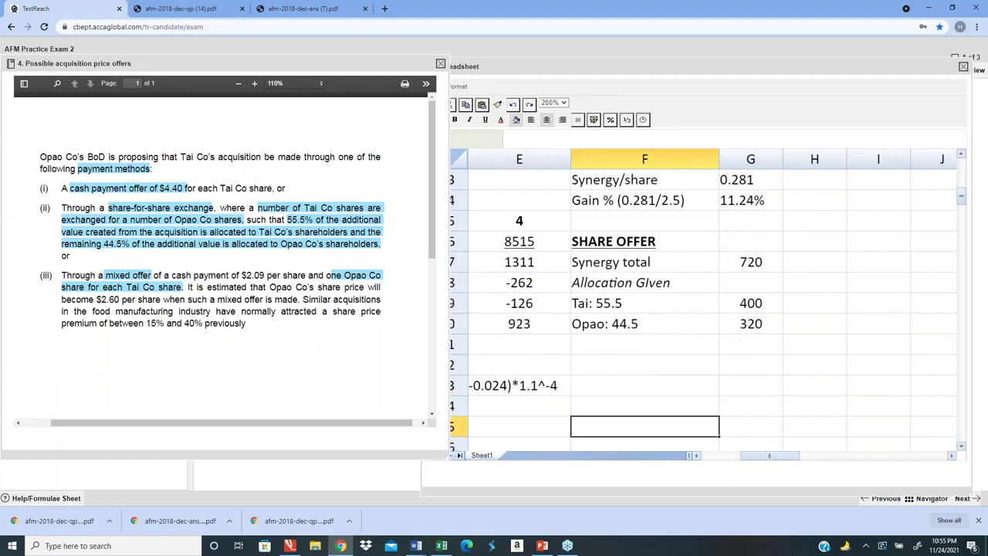
text(Opao)
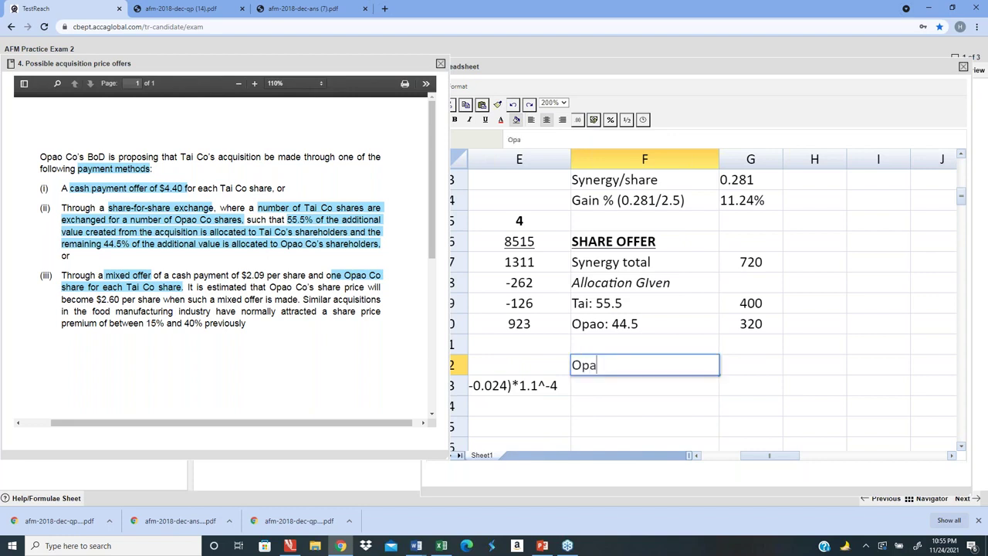
key(Return)
click(644, 364)
key(ctrl+i)
key(Down)
key(Down)
key(Down)
key(Down)
key(Down)
key(Down)
key(Down)
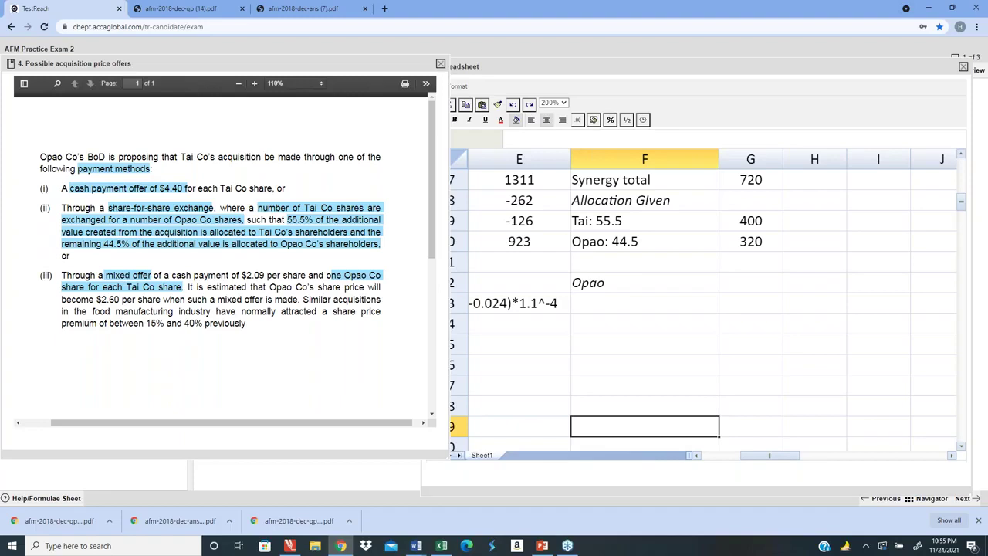
key(Up)
key(Up)
key(Up)
key(Up)
key(Up)
key(Up)
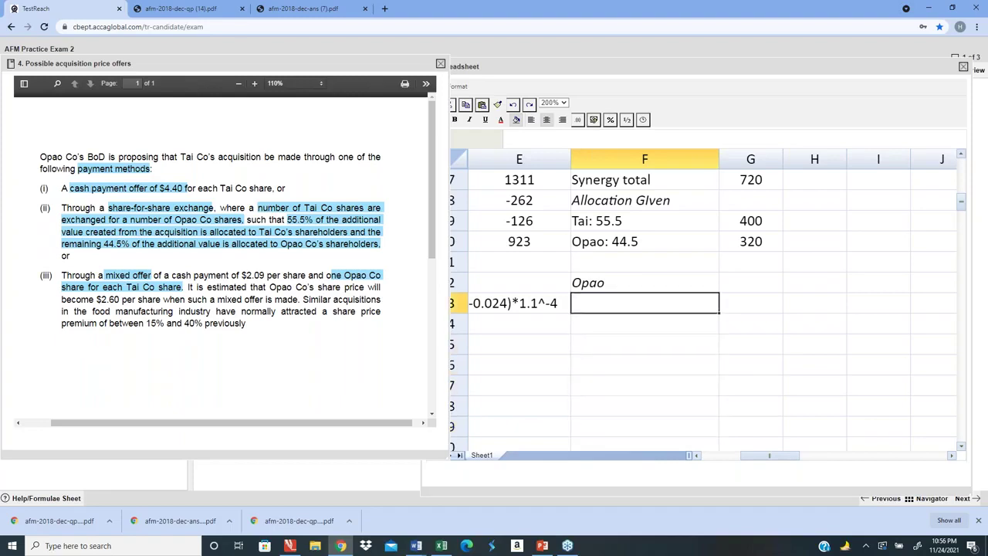
text(Toatl)
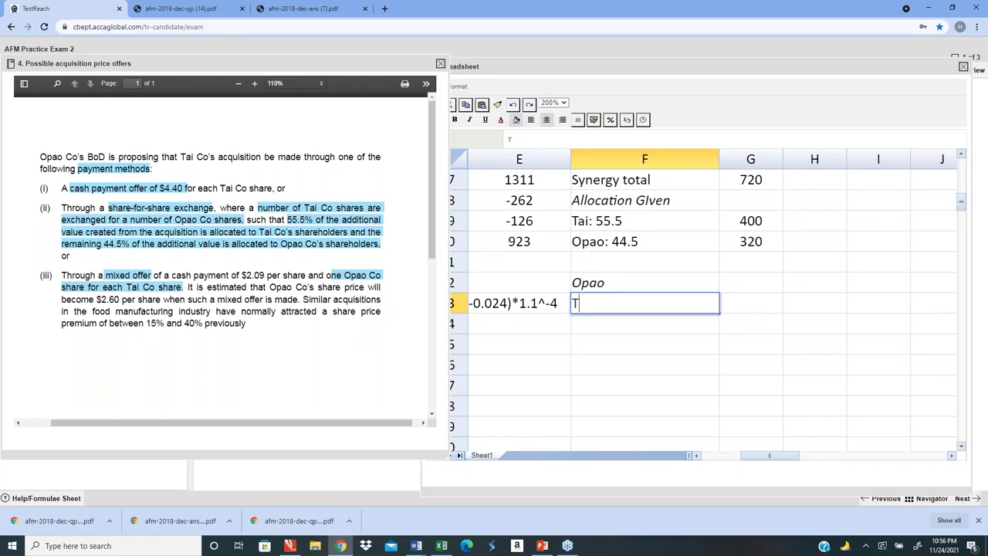
key(BackSpace)
key(BackSpace)
key(BackSpace)
text(tal Equity Valur)
key(BackSpace)
key(BackSpace)
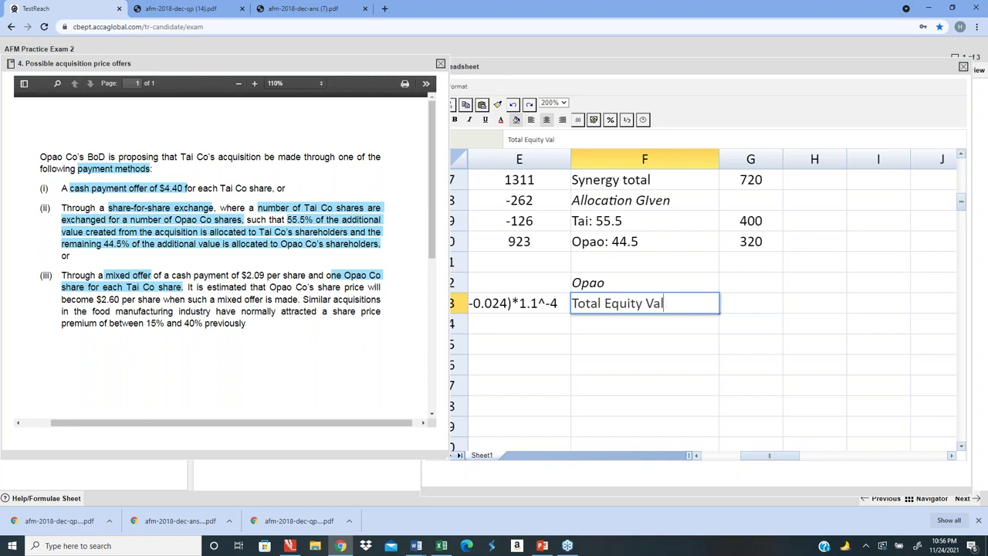
key(BackSpace)
key(BackSpace)
key(BackSpace)
key(BackSpace)
key(BackSpace)
key(BackSpace)
key(BackSpace)
key(BackSpace)
key(BackSpace)
key(BackSpace)
key(BackSpace)
key(BackSpace)
key(BackSpace)
key(BackSpace)
key(BackSpace)
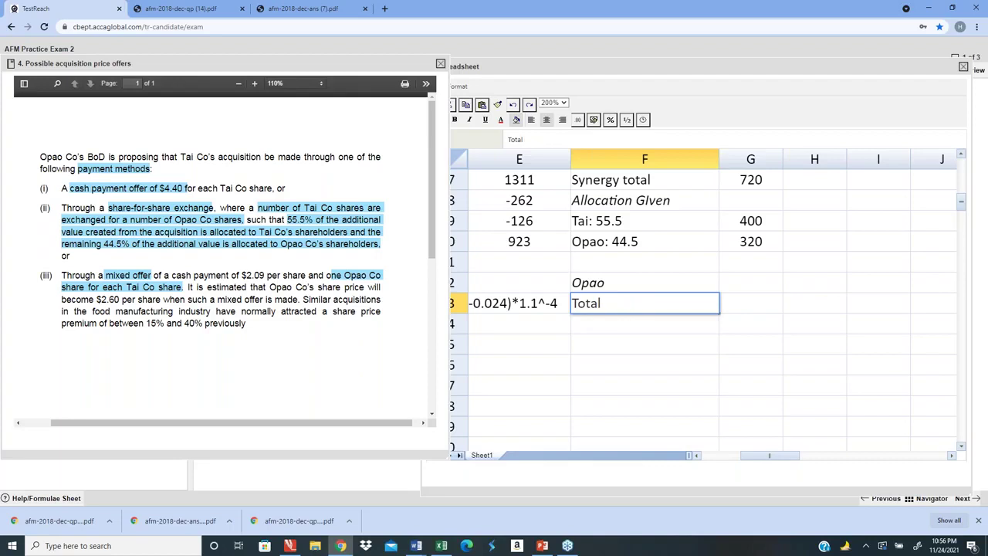
key(BackSpace)
- Replace the label in F33, below the share offer's Opao subheading, with "EV after Acq (5000+320)"
text(EV after Acq)
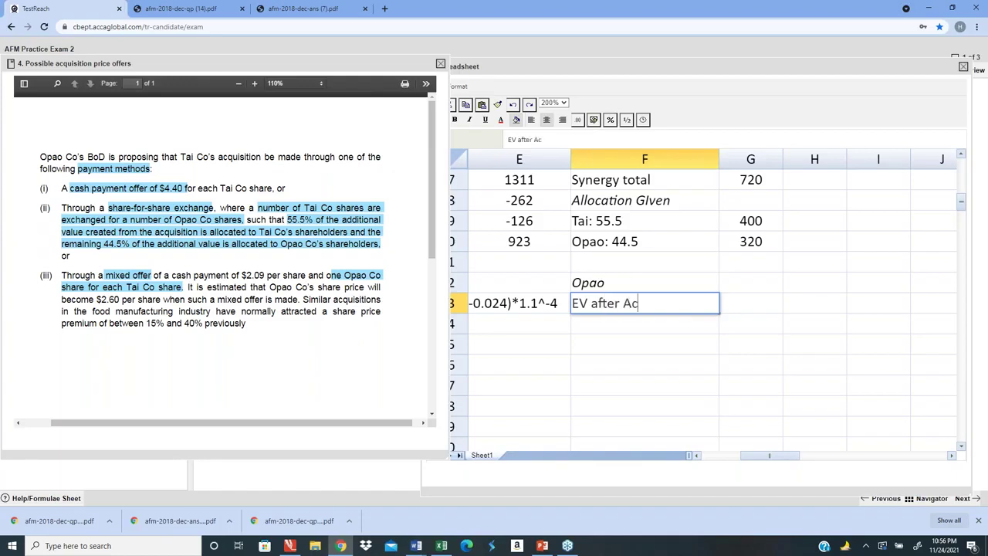
click(815, 303)
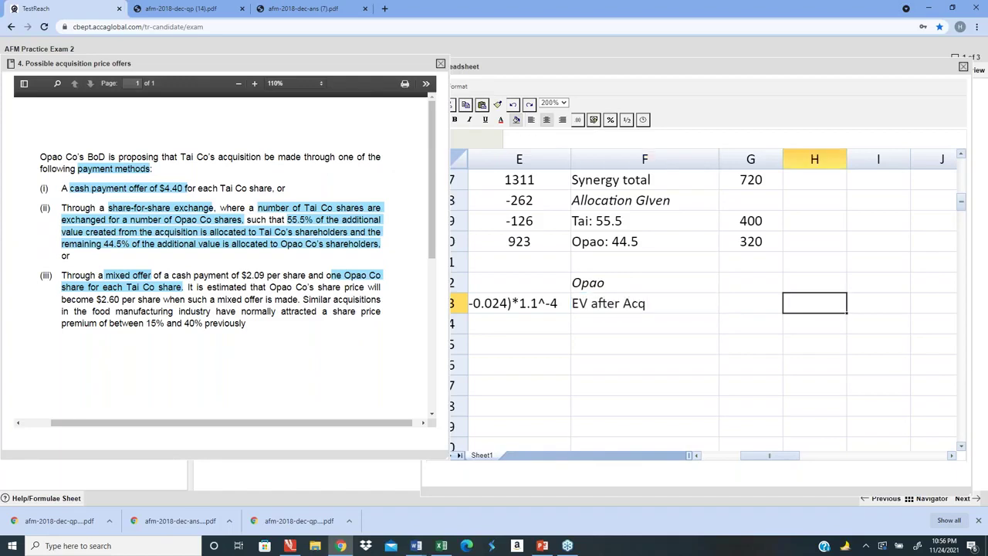
key(Left)
key(Left)
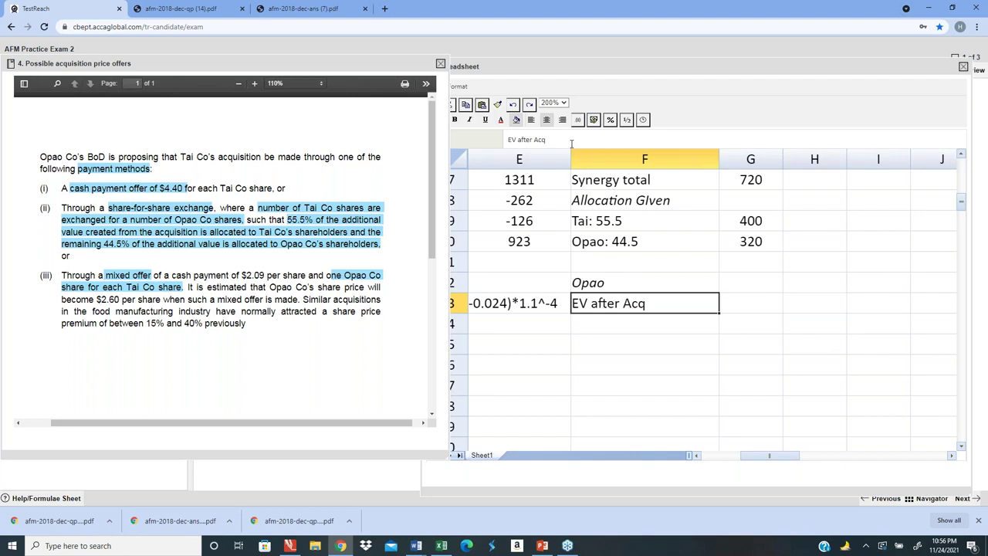
click(572, 144)
text(()
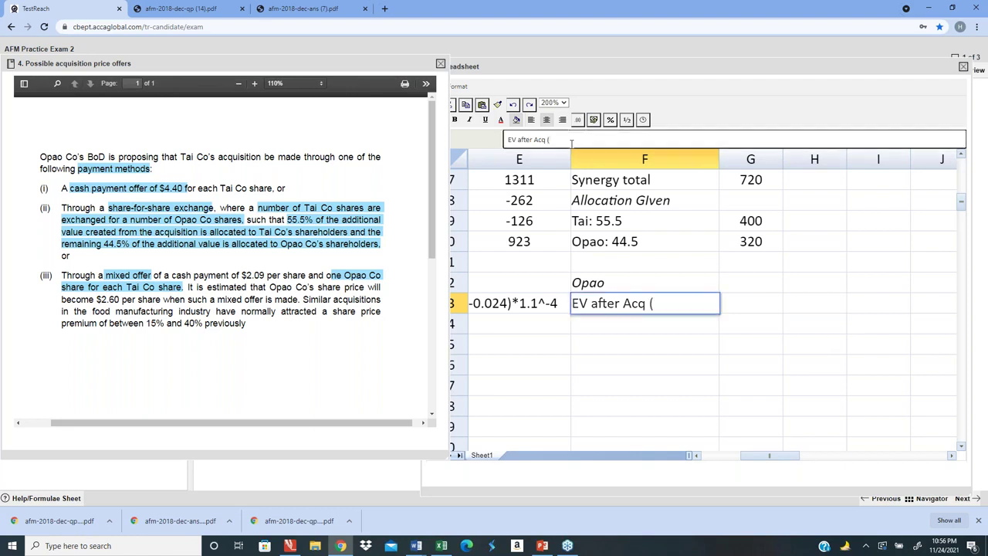
text(5000+320))
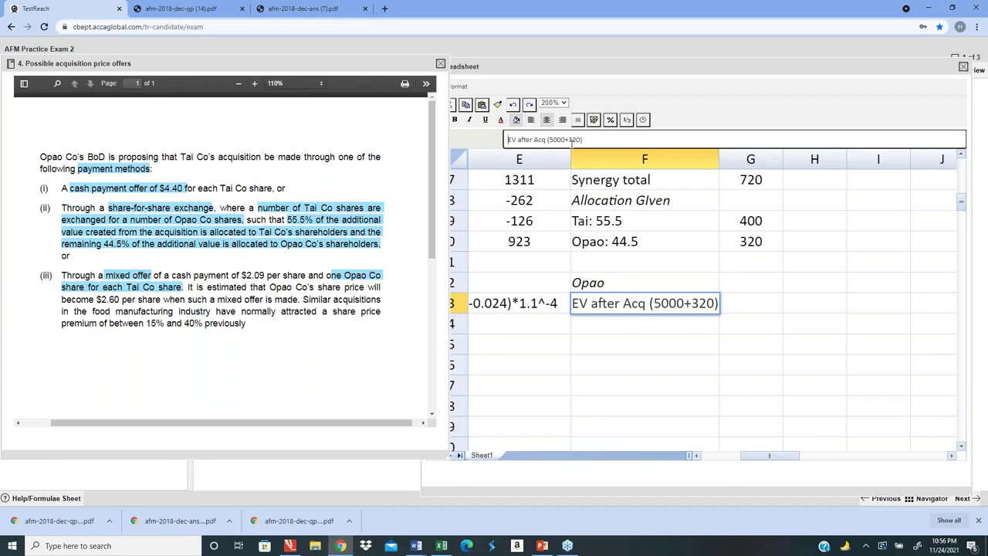
key(Return)
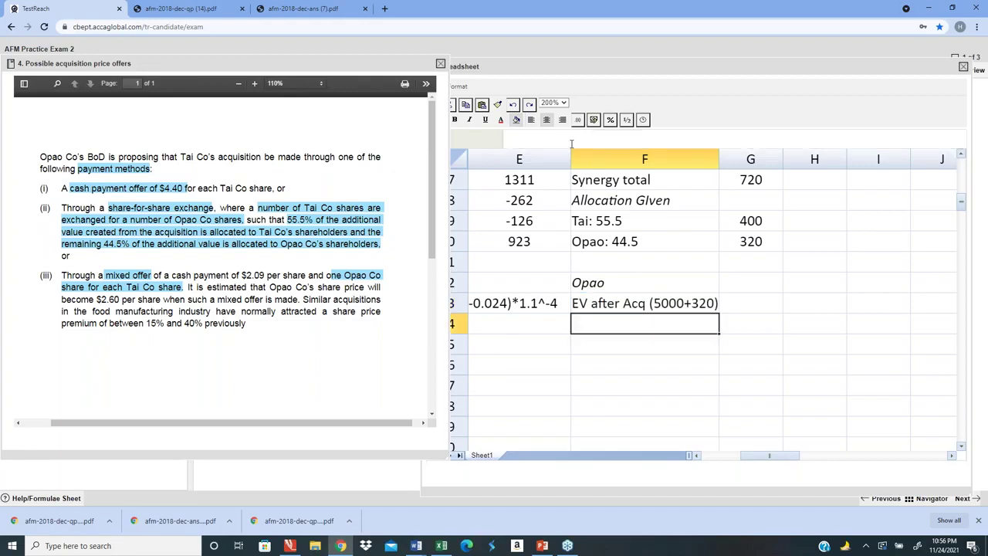
- Examine the pre-acquisition equity valuation of Opao Co and its formula, along with the percentage gain summary beside it
key(Up)
key(Left)
key(Left)
key(Left)
key(Left)
key(Left)
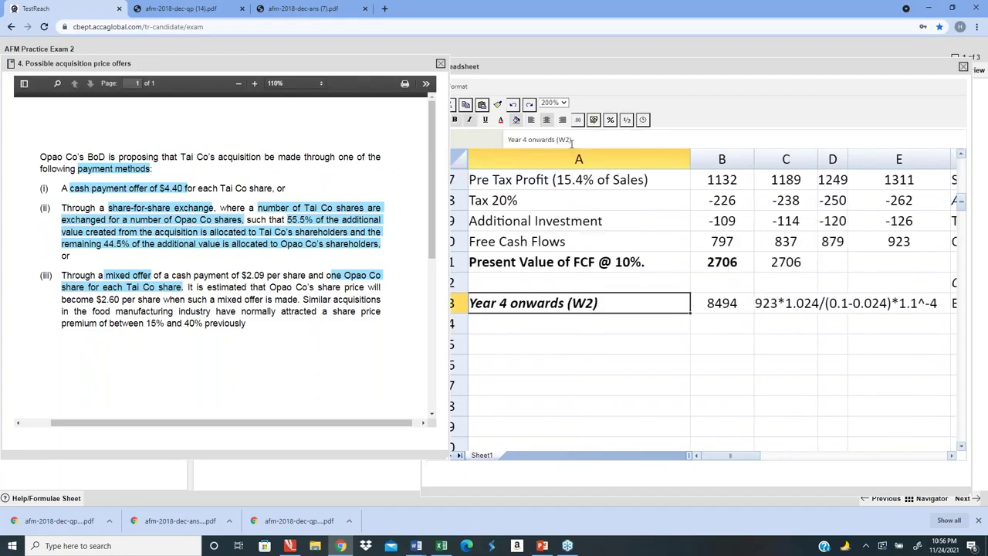
key(Up)
key(Up)
key(Up)
key(Up)
key(Up)
key(Up)
key(Up)
key(Up)
key(Up)
key(Up)
key(Up)
key(Up)
key(Up)
key(Up)
key(Up)
key(Up)
key(Up)
key(Up)
key(Up)
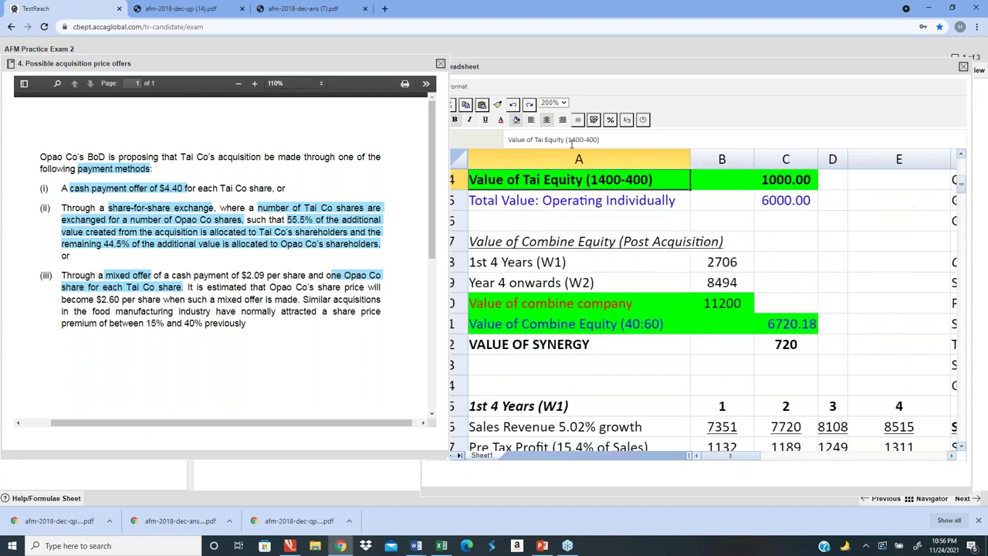
key(Up)
key(Up)
key(Up)
key(Up)
key(Up)
key(Up)
key(Up)
key(Up)
key(Up)
key(Up)
key(Up)
key(Up)
key(Right)
key(Right)
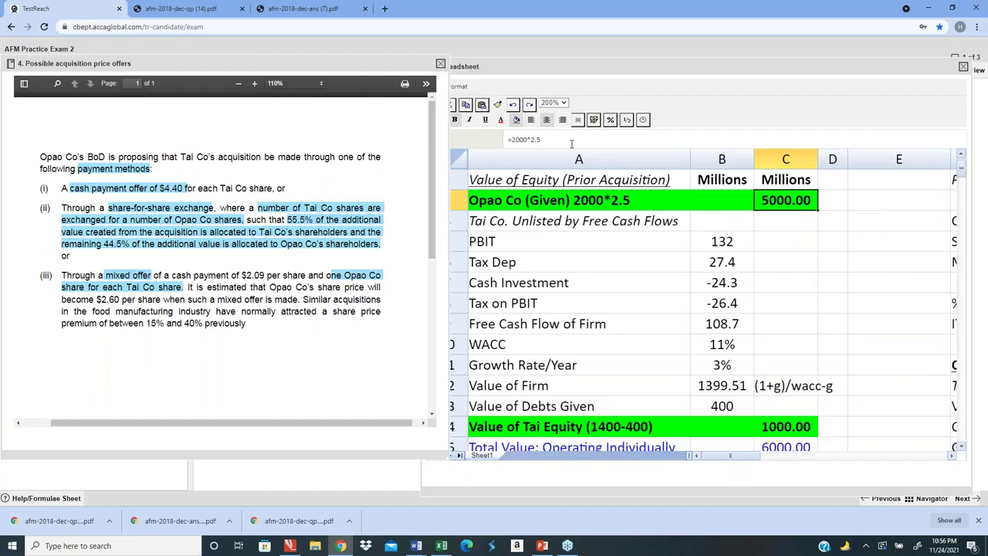
key(Right)
key(Right)
key(Right)
key(Right)
key(Right)
key(Right)
key(Right)
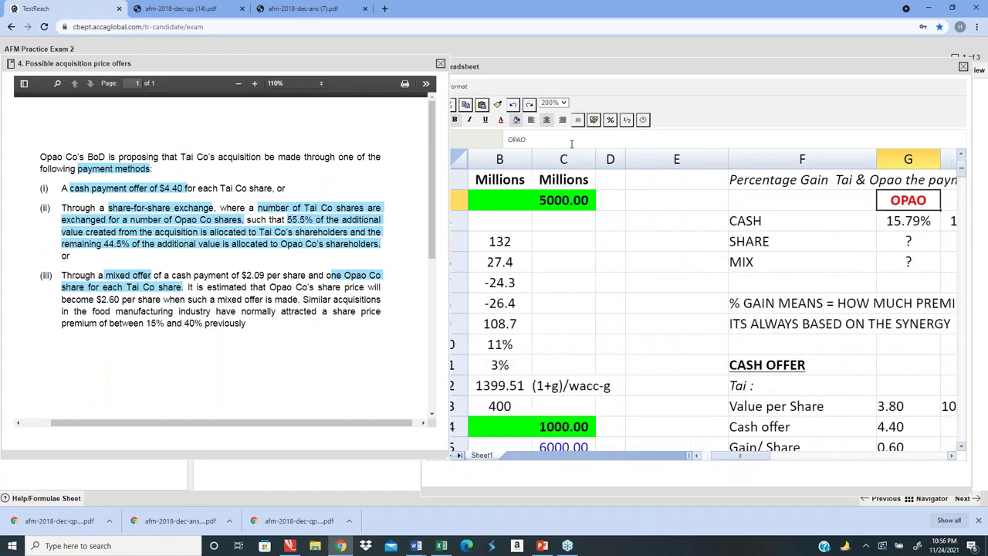
- Enter 5320 beside the EV after Acq (5000+320) label under Opao in the SHARE OFFER section
key(Down)
key(Down)
key(Down)
key(Down)
key(Down)
key(Down)
key(Down)
key(Down)
key(Down)
key(Down)
key(Down)
key(Down)
key(Down)
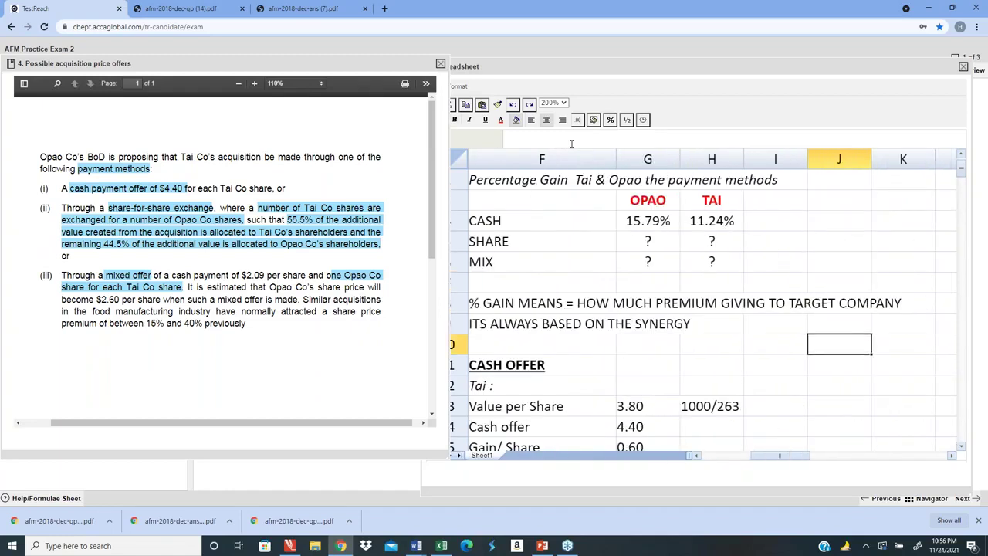
key(Down)
key(Down)
key(Down)
key(Down)
key(Down)
key(Down)
key(Down)
key(Down)
key(Down)
key(Down)
key(Down)
key(Down)
key(Down)
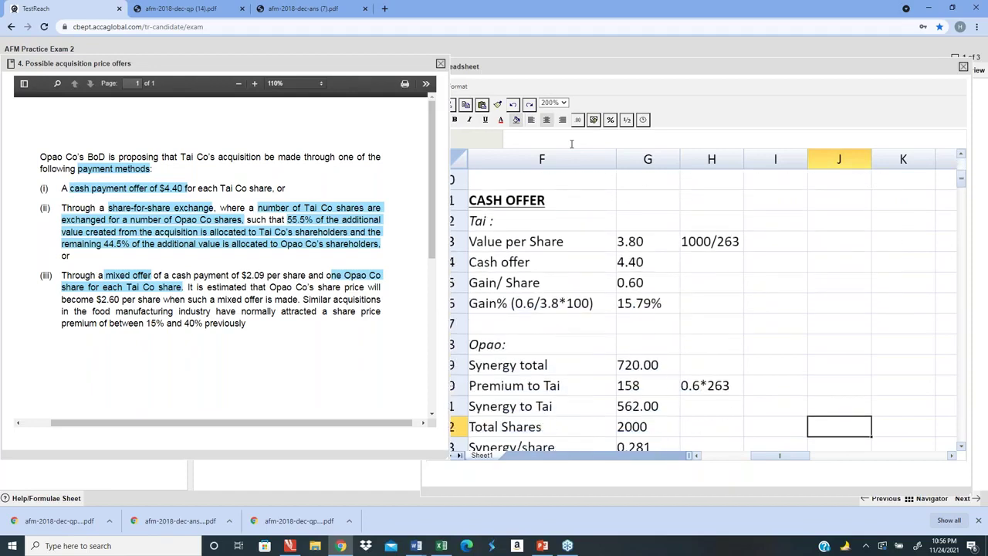
key(Down)
key(Down)
key(Down)
key(Down)
key(Left)
key(Left)
key(Left)
key(Left)
key(Left)
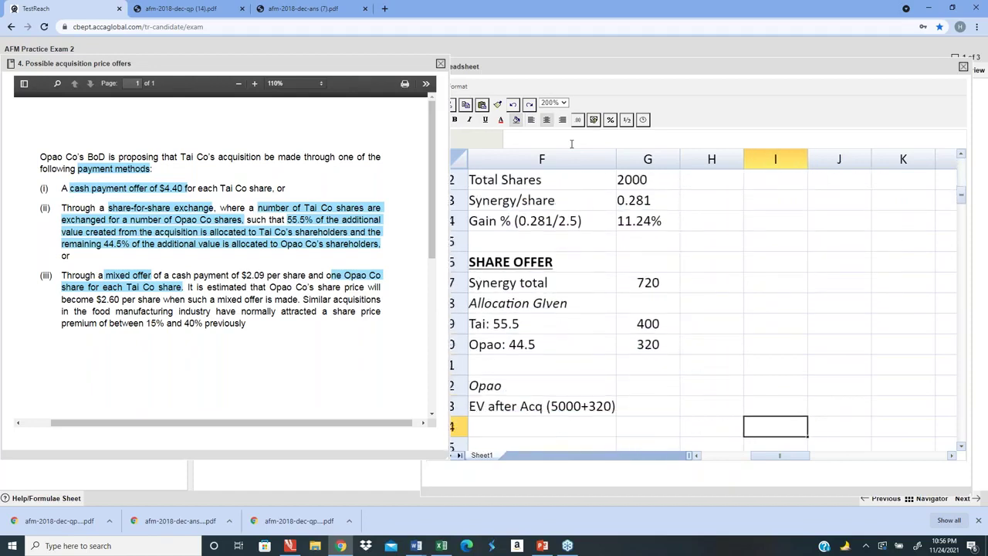
key(Right)
key(Right)
text(5320)
key(Return)
- Add the label "Post Acq Share price" directly below the EV after Acq row in the Opao workings
key(Down)
key(Down)
key(Down)
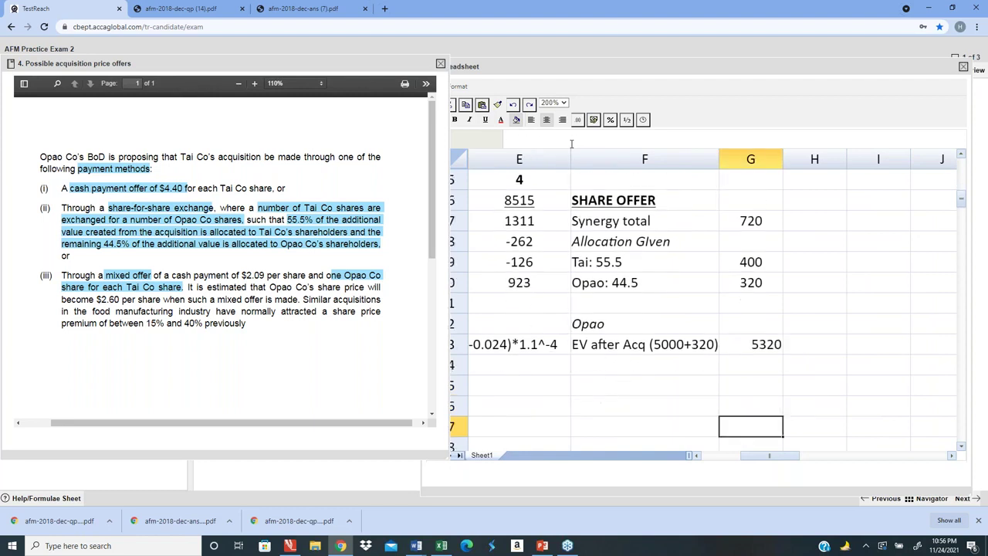
key(Up)
key(Up)
key(Left)
key(Up)
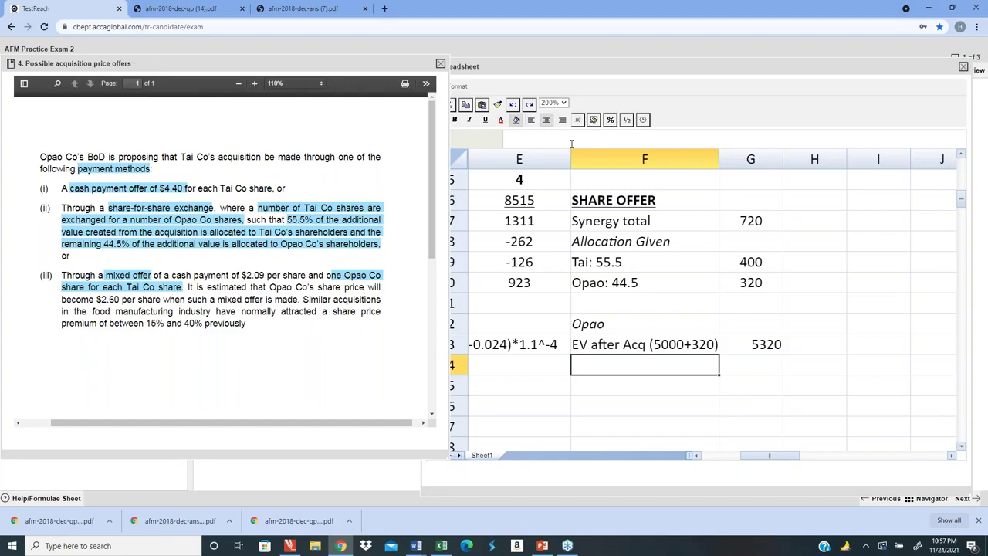
text(Post A)
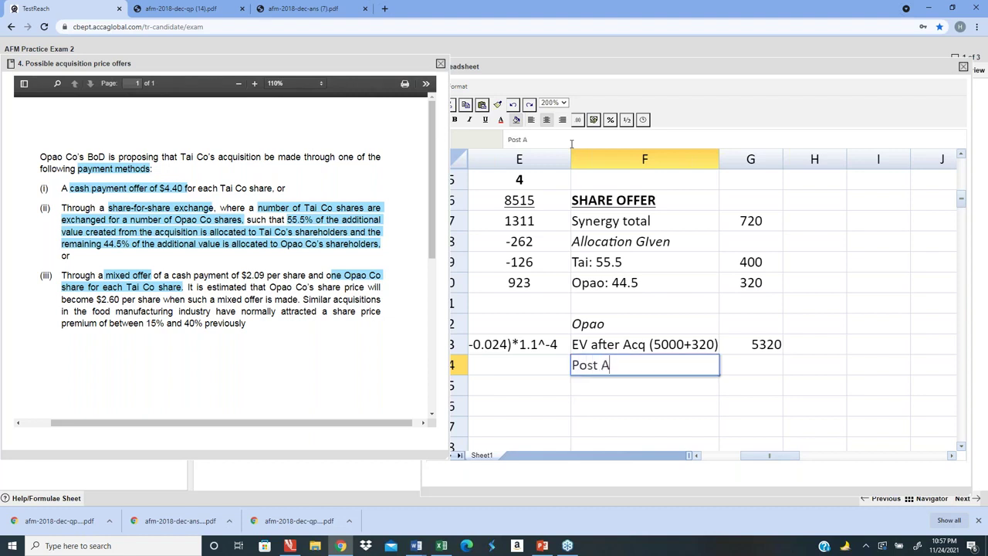
text(cq Share )
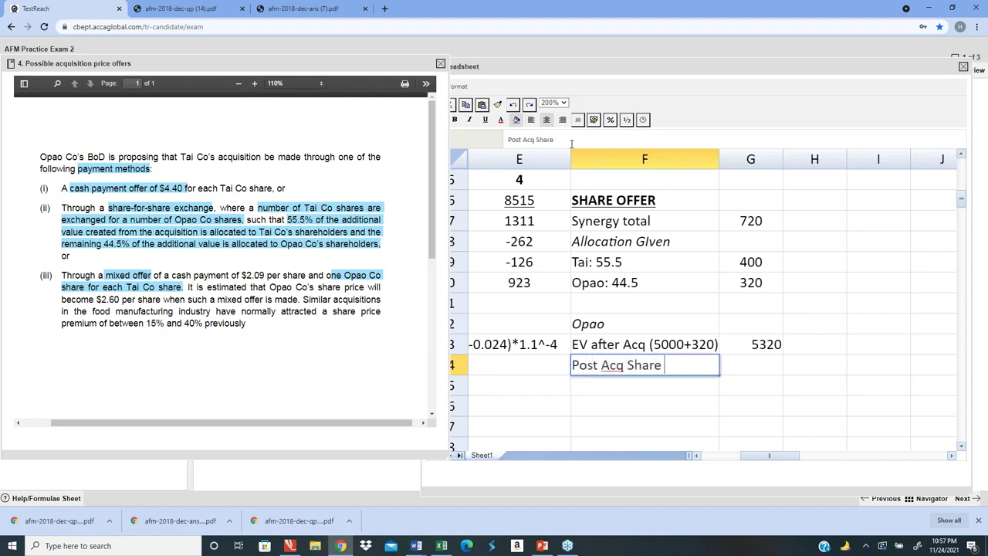
text(price)
key(Tab)
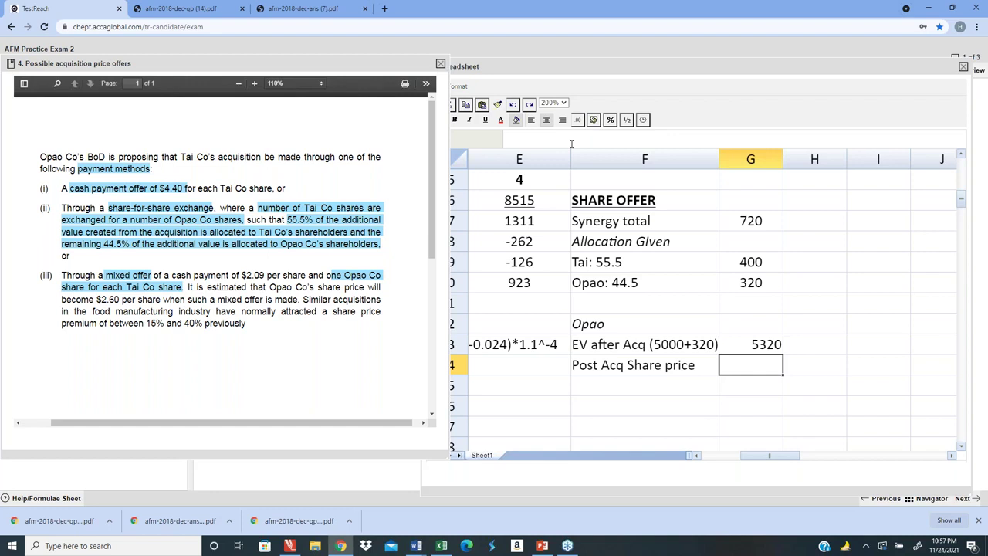
- Examine the post-acquisition combined equity valuation and the Tai equity valuation above it
key(Left)
key(Left)
key(Left)
key(Left)
key(Left)
key(Left)
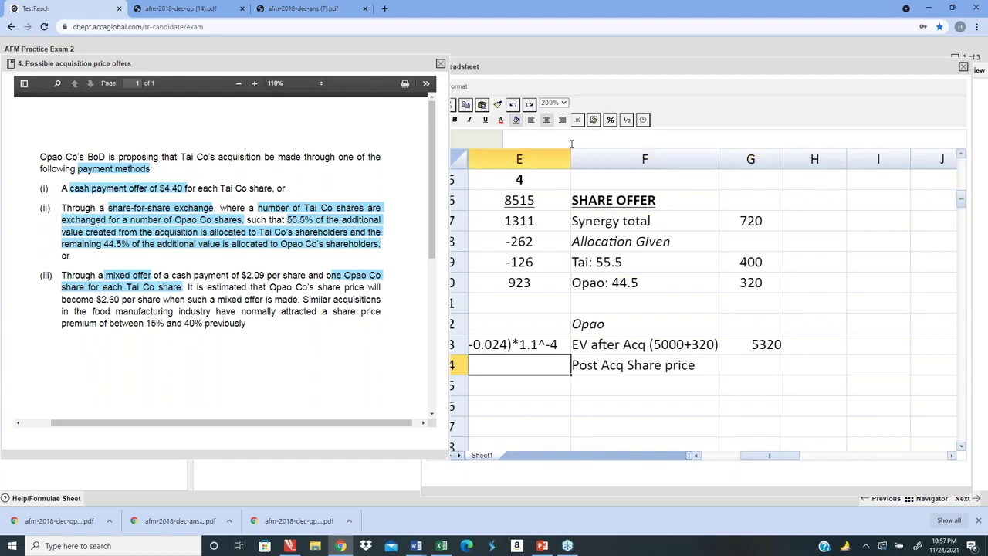
key(Up)
key(Up)
key(Up)
key(Up)
key(Up)
key(Up)
key(Up)
key(Up)
key(Up)
key(Up)
key(Up)
key(Up)
key(Up)
key(Up)
key(Up)
key(Up)
key(Up)
key(Up)
key(Up)
key(Up)
key(Up)
key(Up)
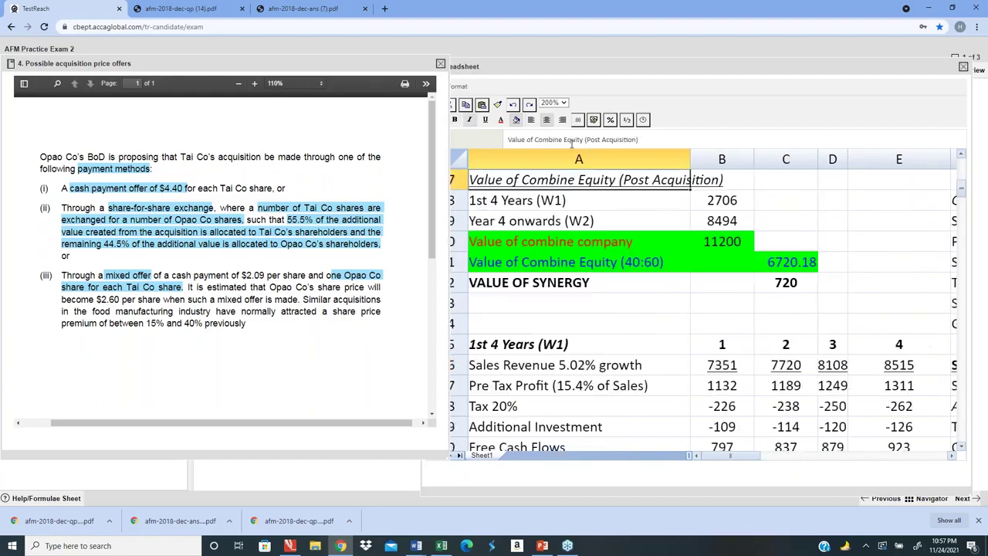
key(Down)
key(Down)
key(Down)
key(Down)
key(Down)
key(Down)
key(Down)
key(Down)
key(Down)
key(Down)
key(Down)
key(Down)
key(Down)
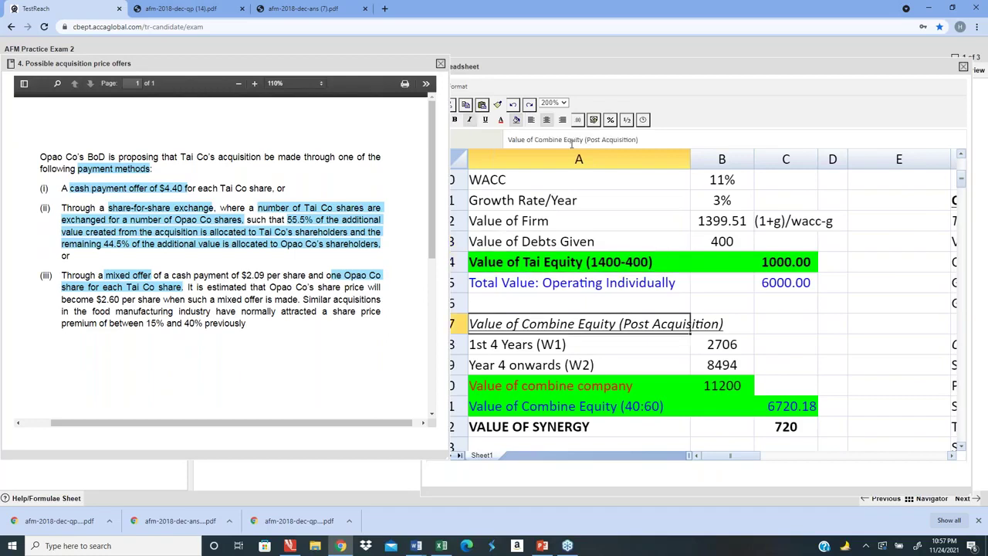
key(Down)
key(Down)
key(Down)
key(Down)
key(Down)
key(Up)
key(Up)
key(Up)
key(Up)
key(Up)
key(Up)
key(Up)
key(Up)
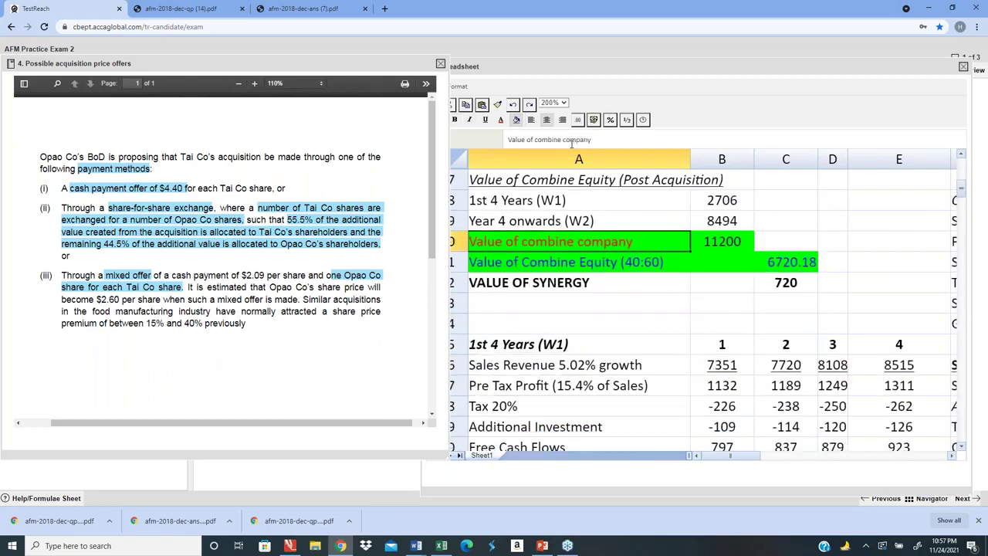
key(Down)
key(Down)
key(Down)
key(Up)
key(Up)
key(Up)
key(Up)
key(Up)
key(Up)
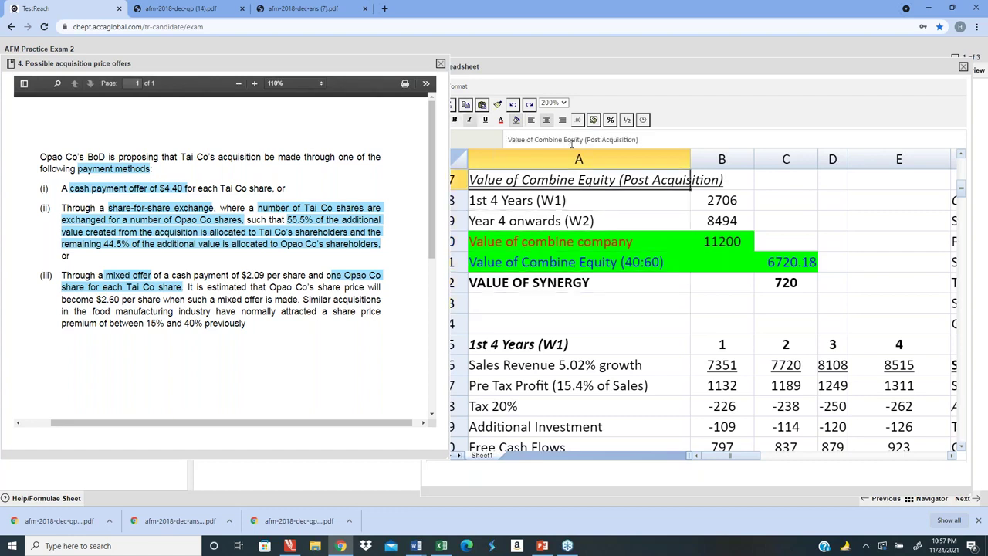
- Check Tai's firm value working against the combined equity and synergy figures for the share price calculation
key(Up)
key(Up)
key(Up)
key(Right)
key(Right)
key(Up)
key(Up)
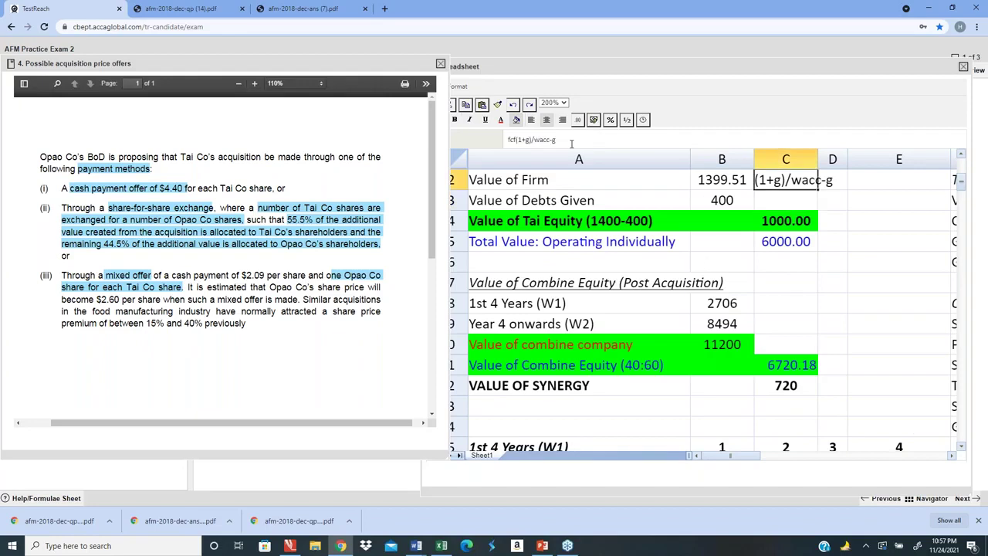
key(Up)
key(Down)
key(Down)
key(Down)
key(Down)
key(Down)
key(Down)
key(Down)
key(Down)
key(Down)
key(Down)
key(Down)
key(Down)
key(Up)
key(Up)
key(Down)
key(Down)
key(Down)
key(Down)
key(Up)
key(Up)
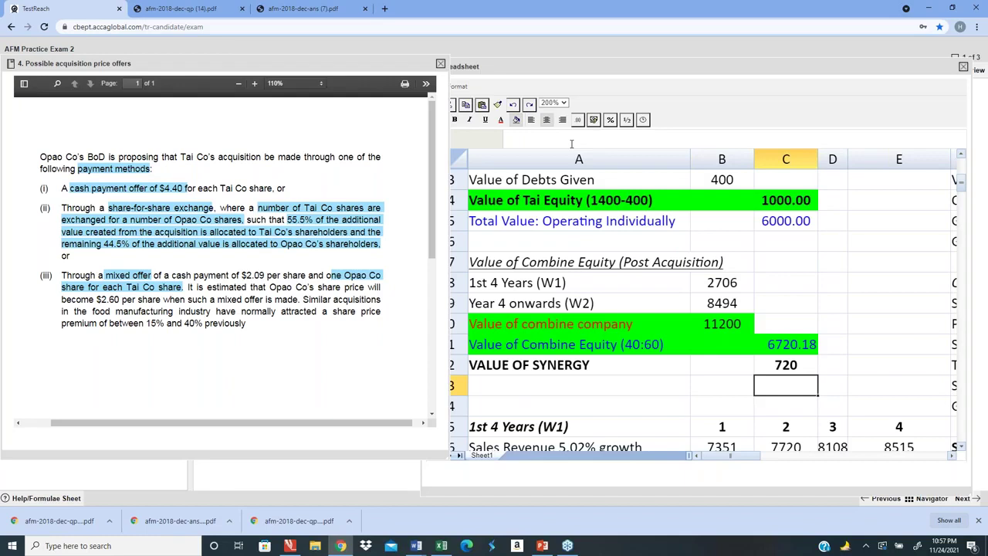
key(Down)
key(Down)
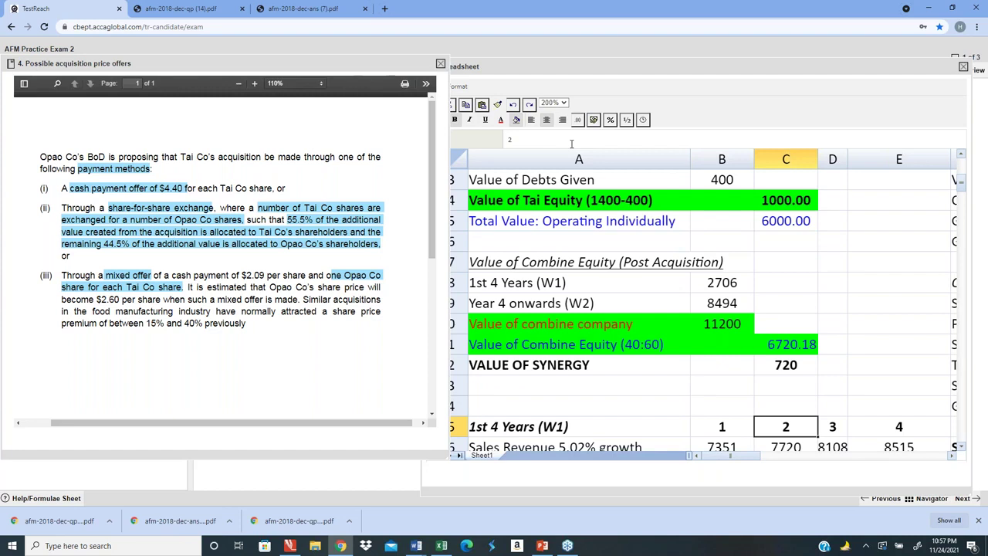
- Enter the working 5320/2000 in column H of the Post Acq Share price row
key(Right)
key(Right)
key(Right)
key(Right)
key(Right)
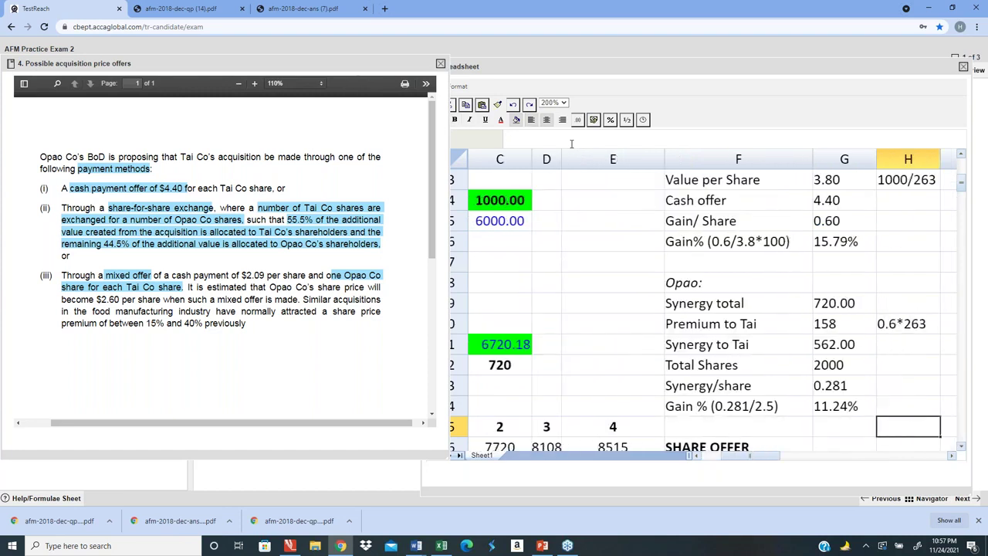
key(Down)
key(Down)
key(Down)
key(Down)
key(Down)
key(Down)
key(Down)
key(Down)
key(Down)
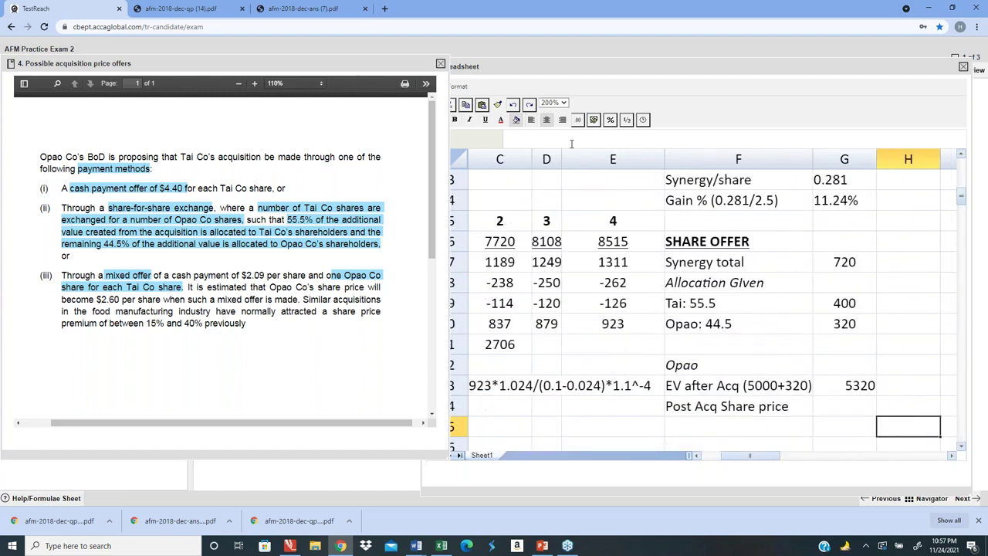
text(5320/)
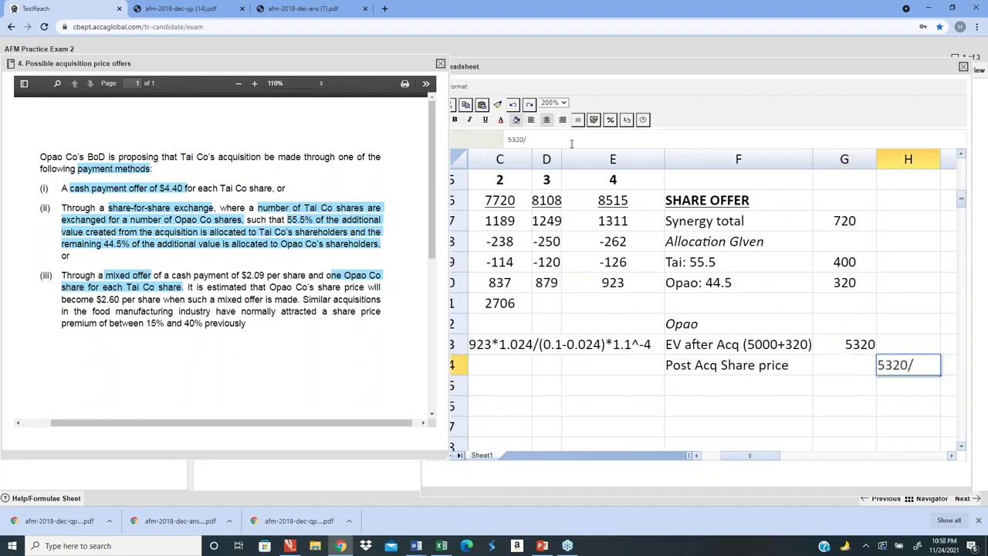
text(2000)
key(Return)
key(Up)
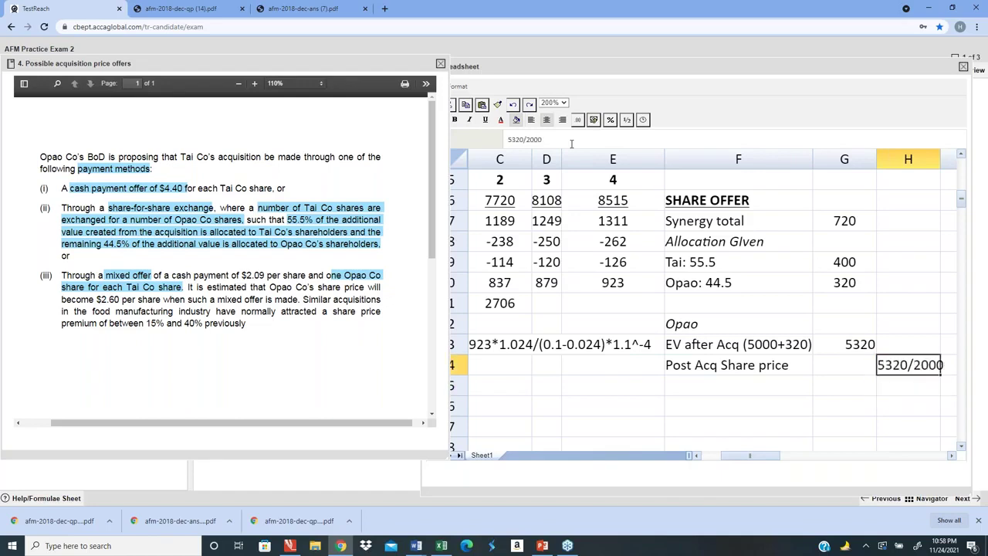
- Calculate Opao's post-acquisition share price in column G with the formula =5320/2000
key(Left)
text(=5320/20)
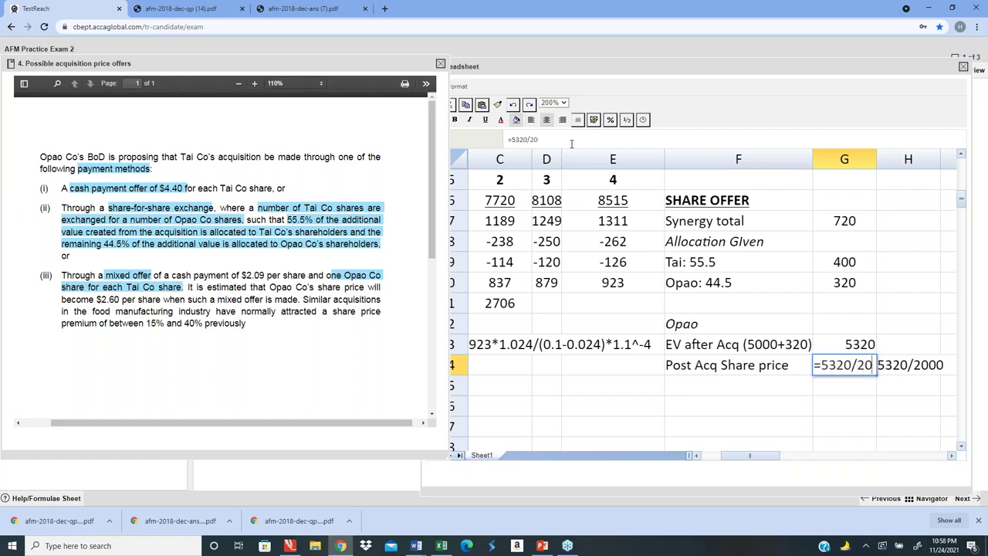
text(00)
key(Return)
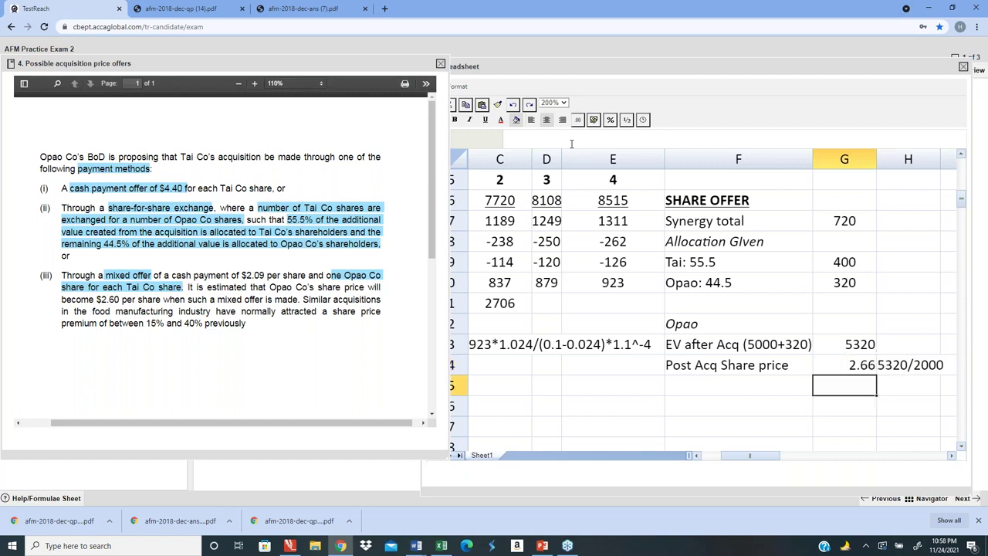
key(Down)
key(Down)
key(Left)
key(Left)
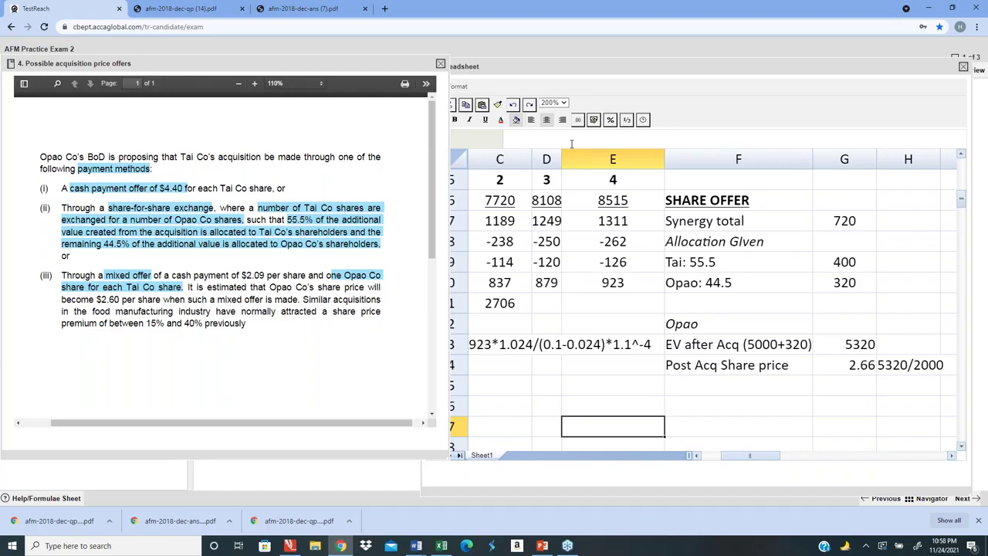
key(Up)
key(Up)
key(Up)
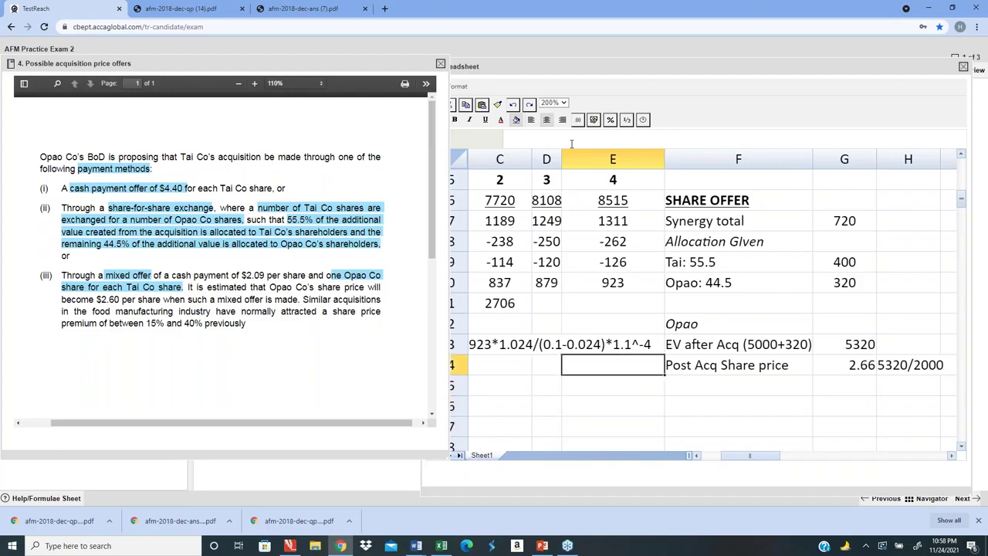
key(Down)
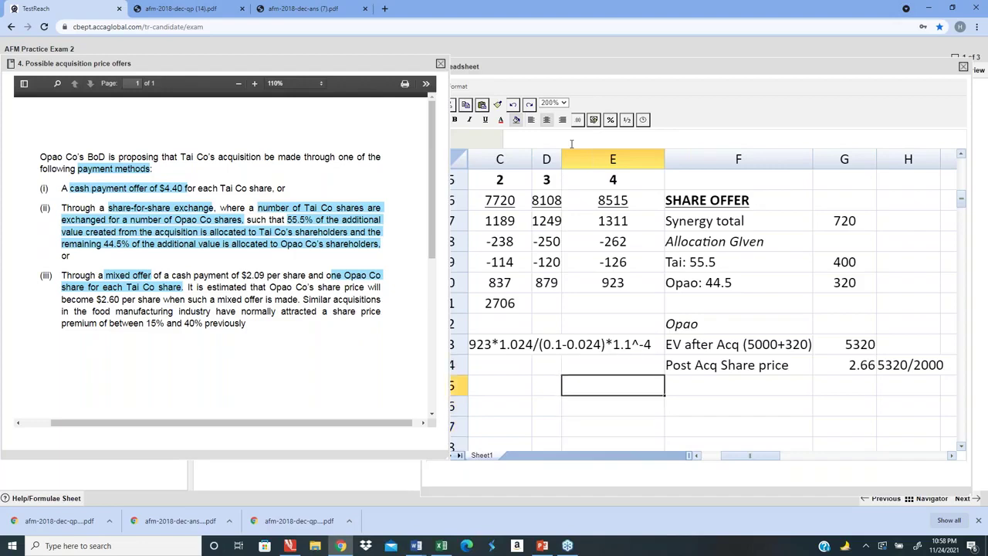
key(Right)
key(Down)
key(Down)
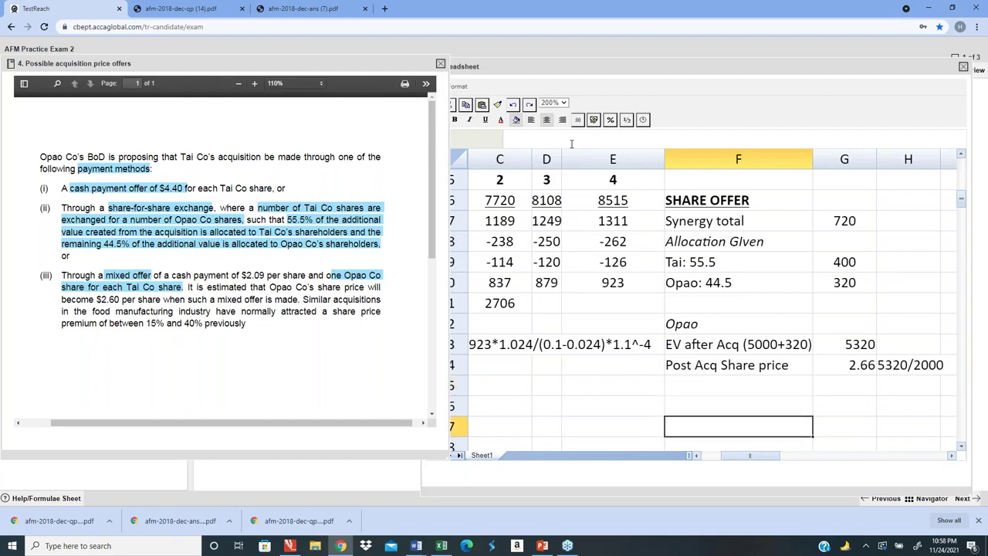
key(Right)
key(Down)
key(Up)
key(Up)
key(Left)
key(Up)
key(Up)
key(Up)
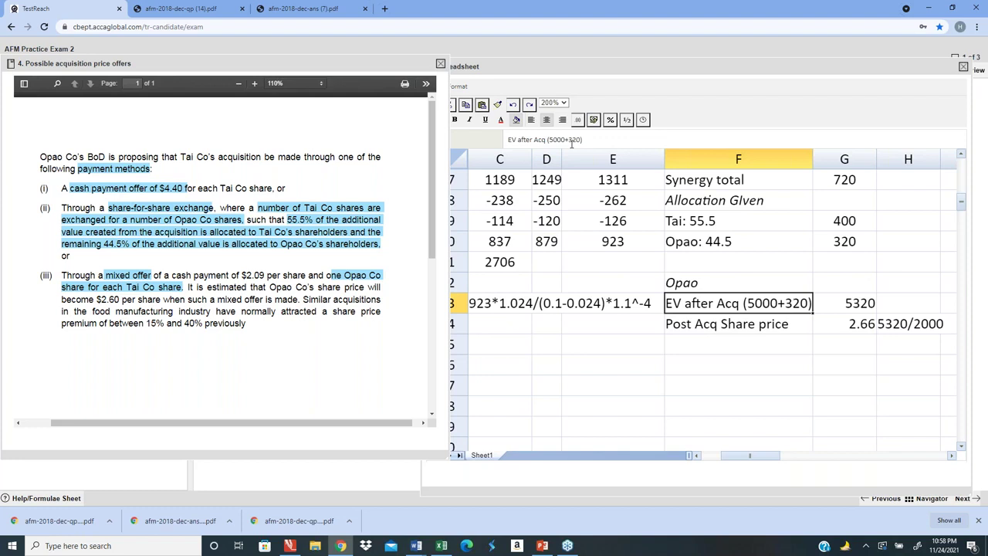
- Add the heading "Tai" in italics two rows below the Post Acq Share price row
key(Down)
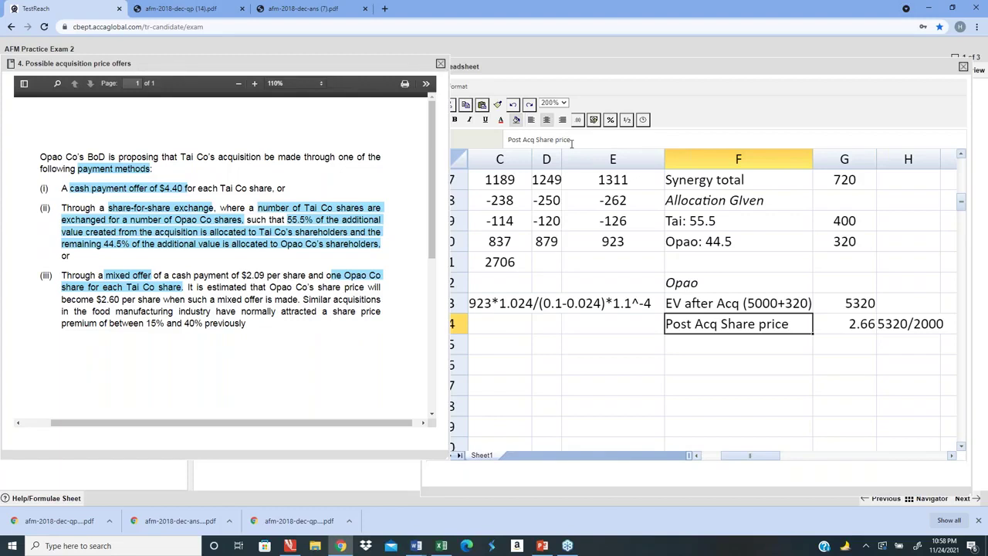
key(Down)
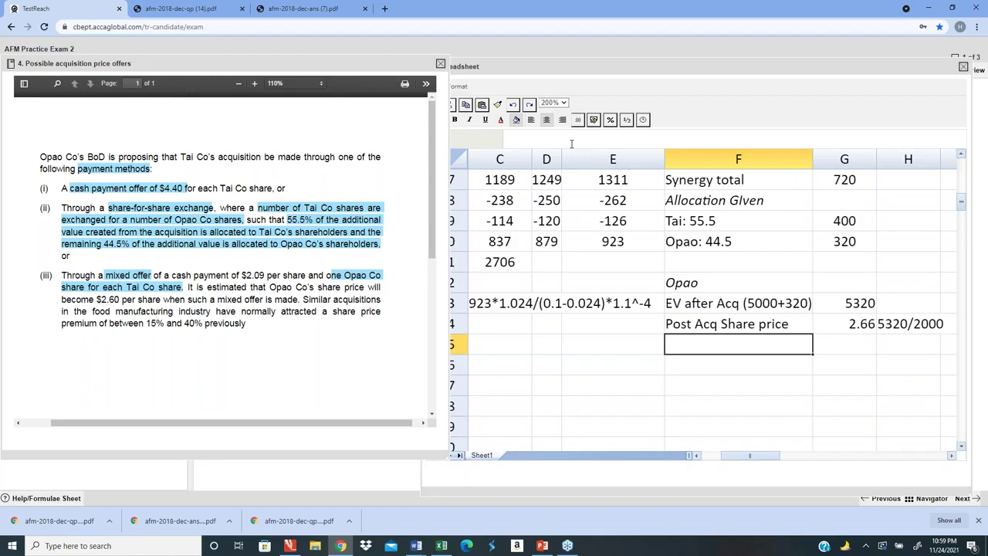
key(Down)
text(Tai)
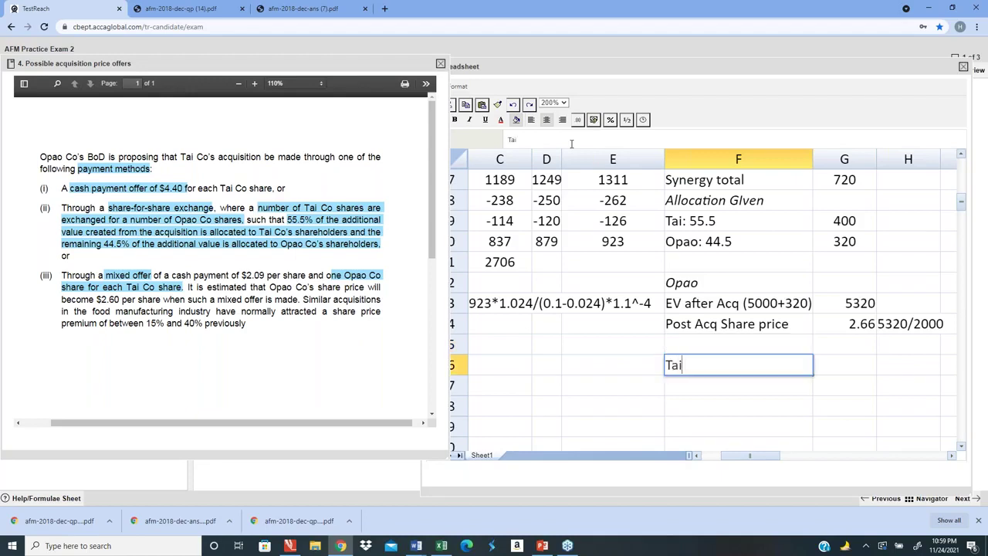
key(Return)
key(Up)
key(ctrl+i)
- Extend the Tai heading to read "Tai (1000+400)" and enter 1400 beside it
double_click(698, 374)
text((1000+)
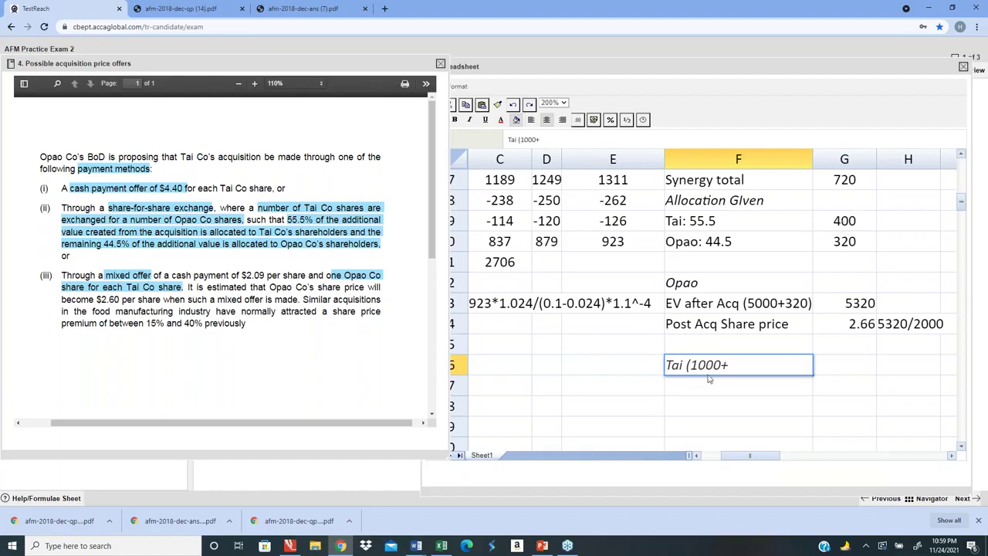
text(400))
key(Tab)
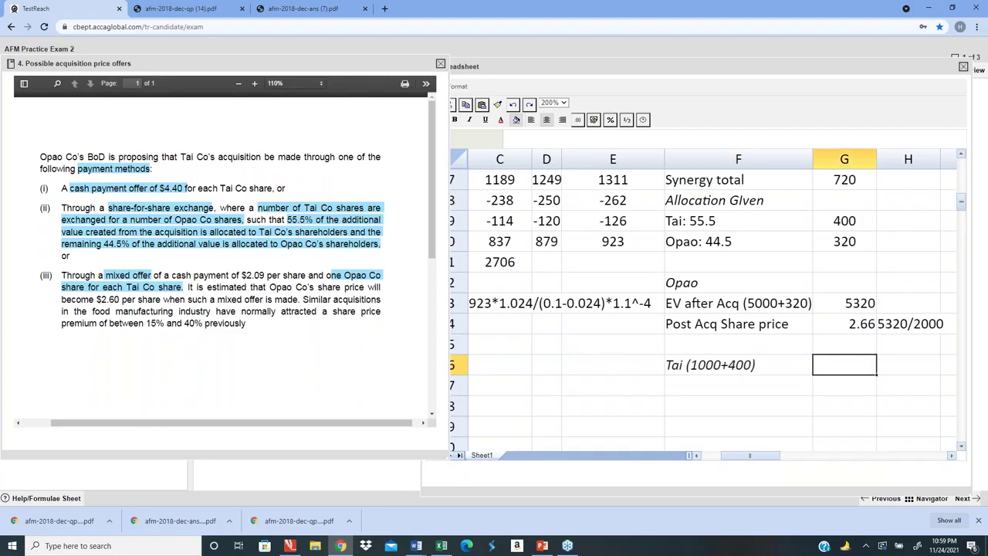
text(1400)
key(Return)
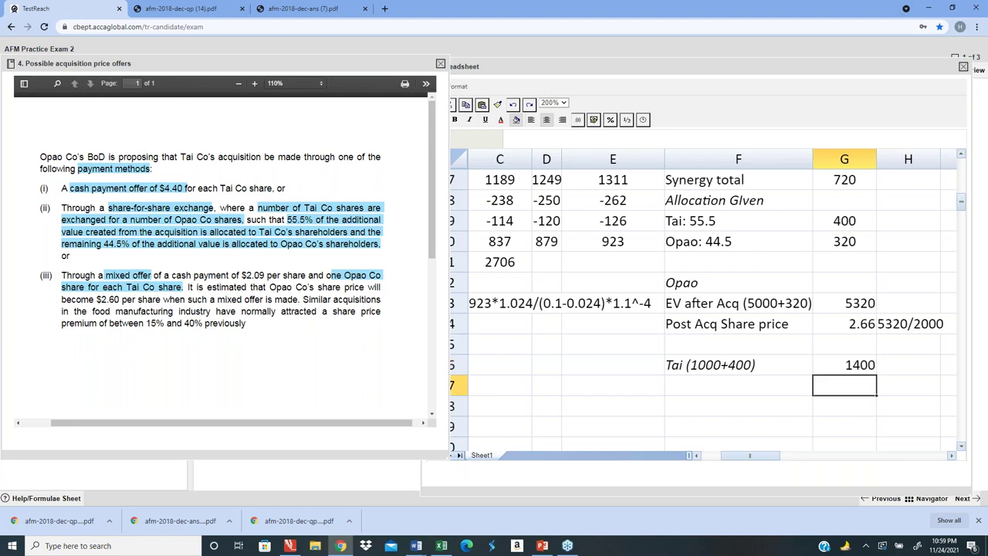
- Compare Tai's post-acquisition value with the formula behind Opao's post-acquisition share price
click(739, 385)
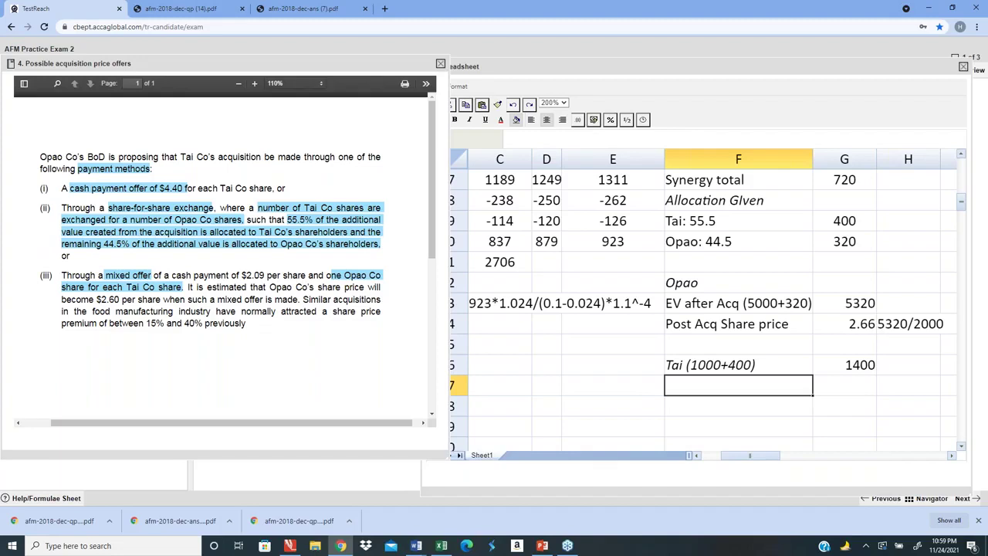
click(612, 386)
click(612, 406)
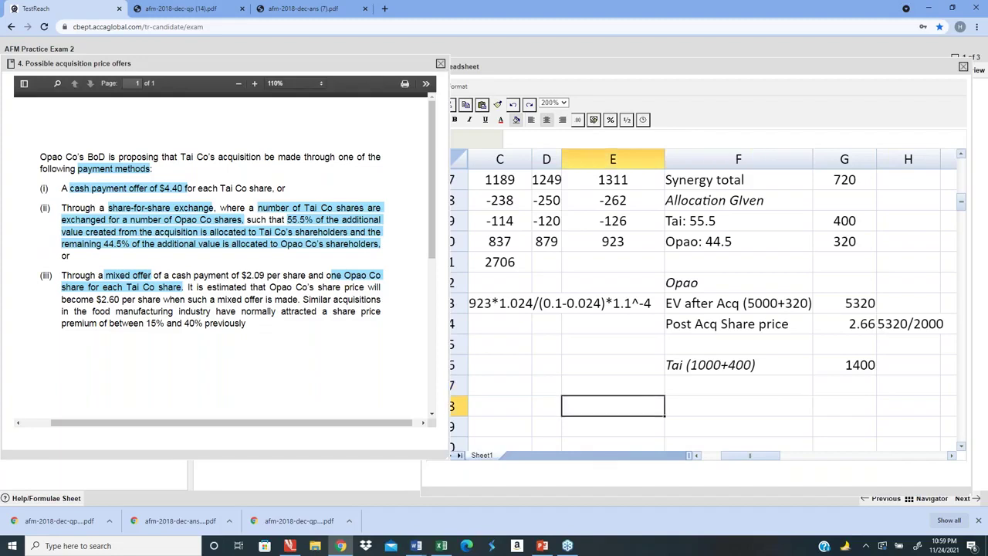
key(Up)
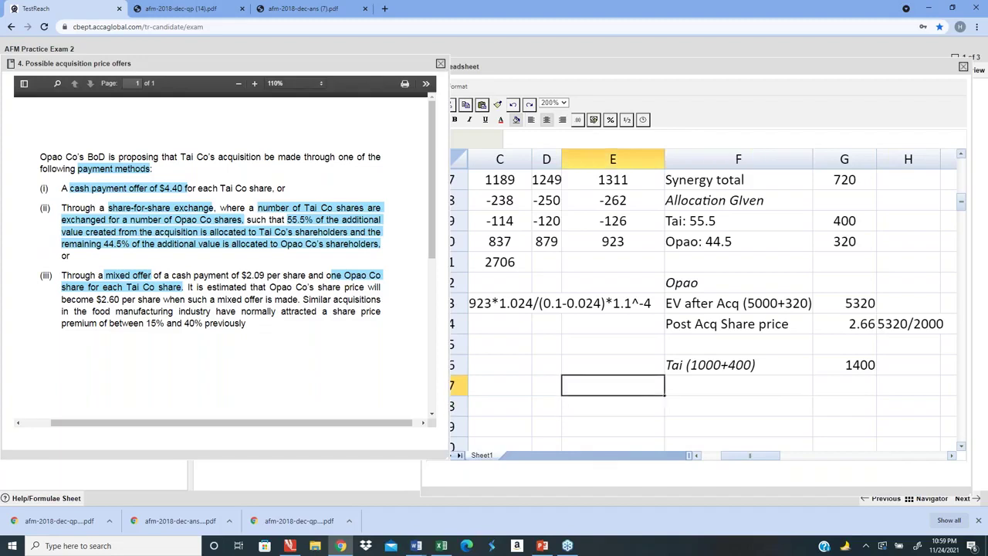
key(Right)
key(Up)
key(Up)
key(Up)
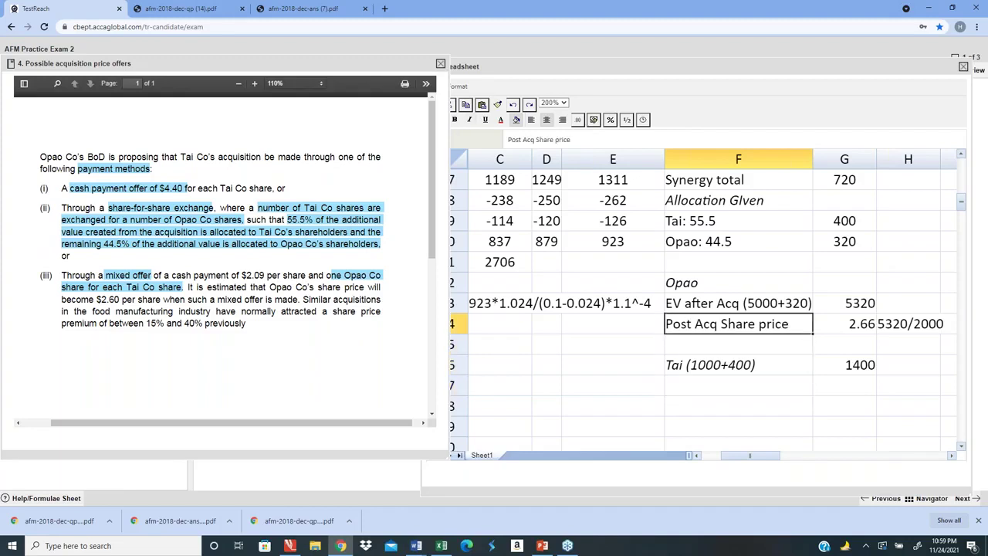
key(Down)
key(Down)
key(Down)
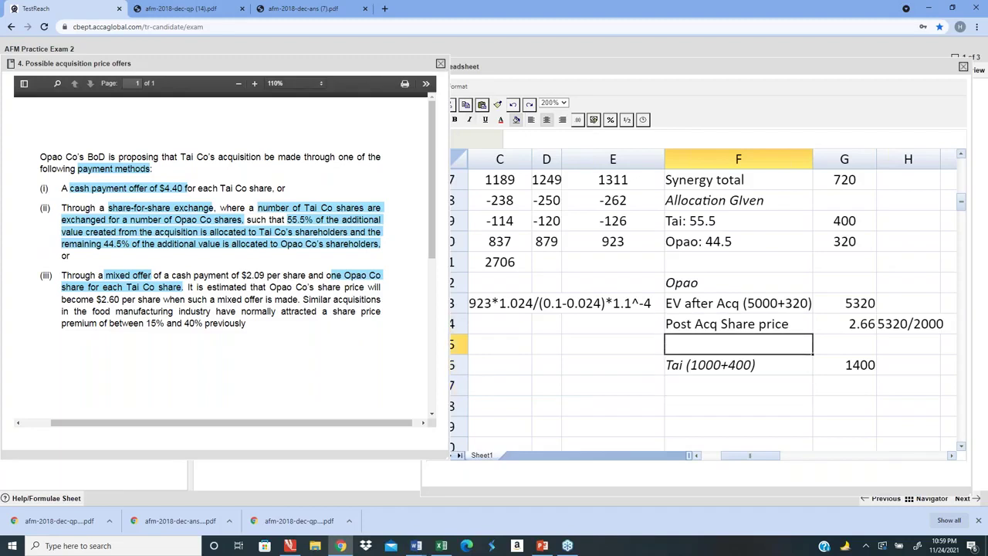
key(Up)
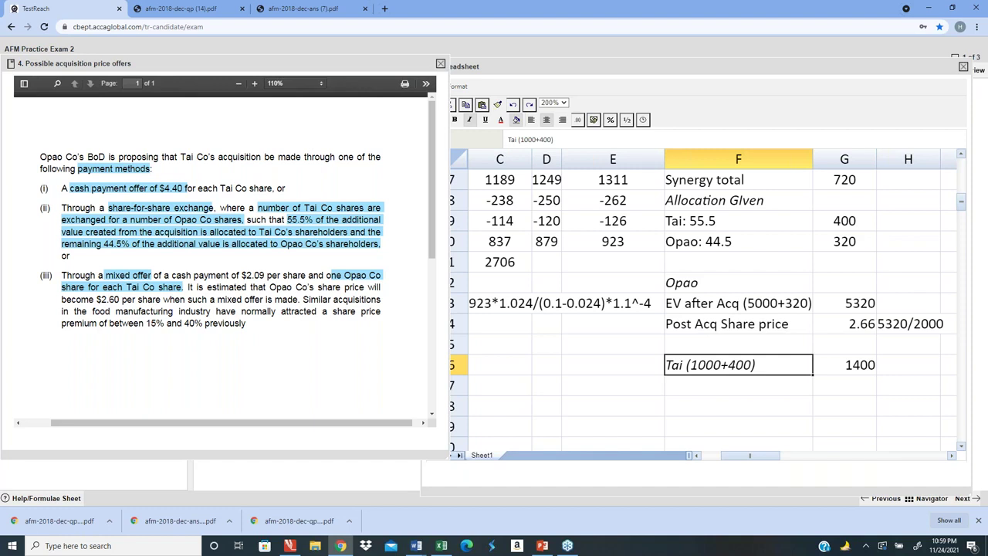
key(Right)
key(Down)
key(Left)
key(Right)
key(Up)
key(Up)
key(Up)
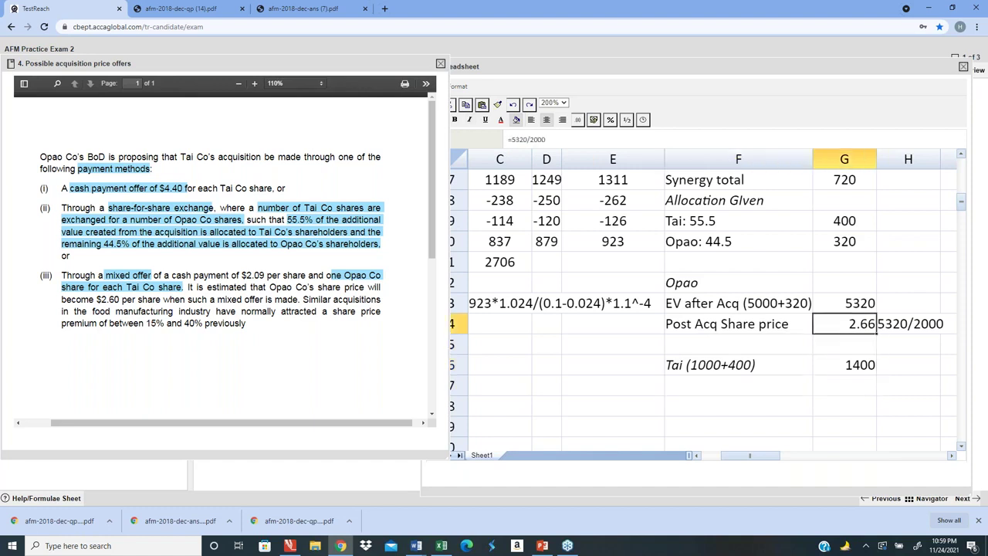
- Add the label "value per share" below the Tai row and calculate it beside the label with =1400/2.66
key(Down)
key(Down)
key(Down)
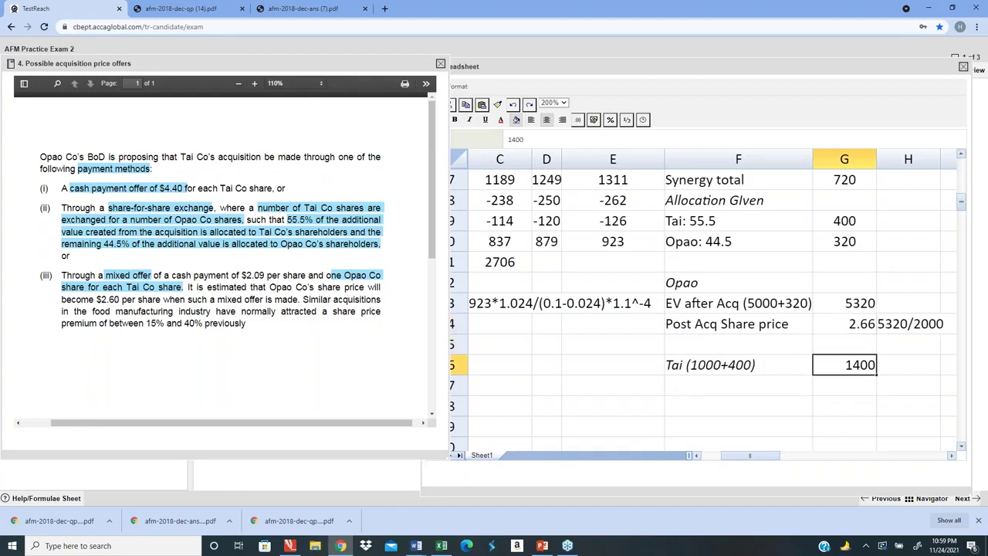
key(Left)
text(value )
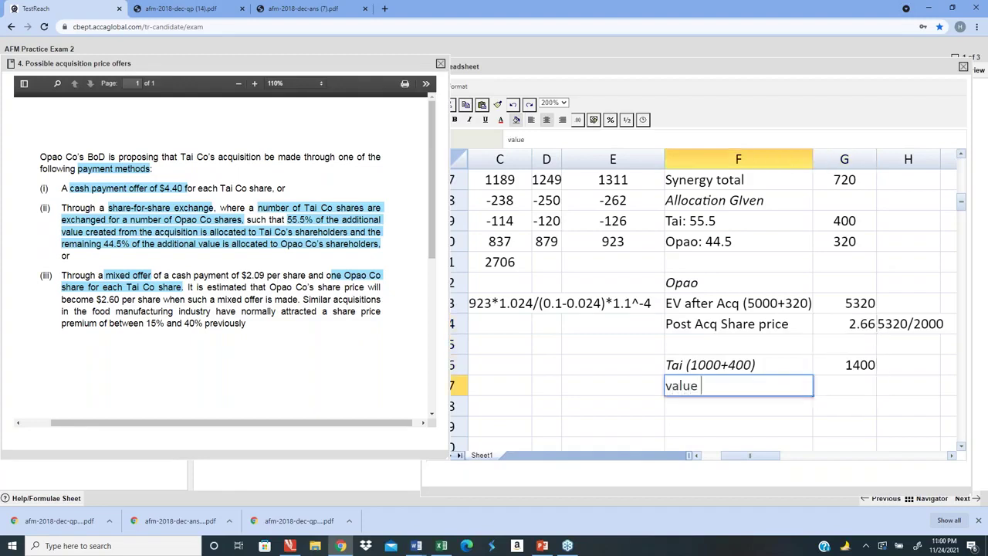
text(per share)
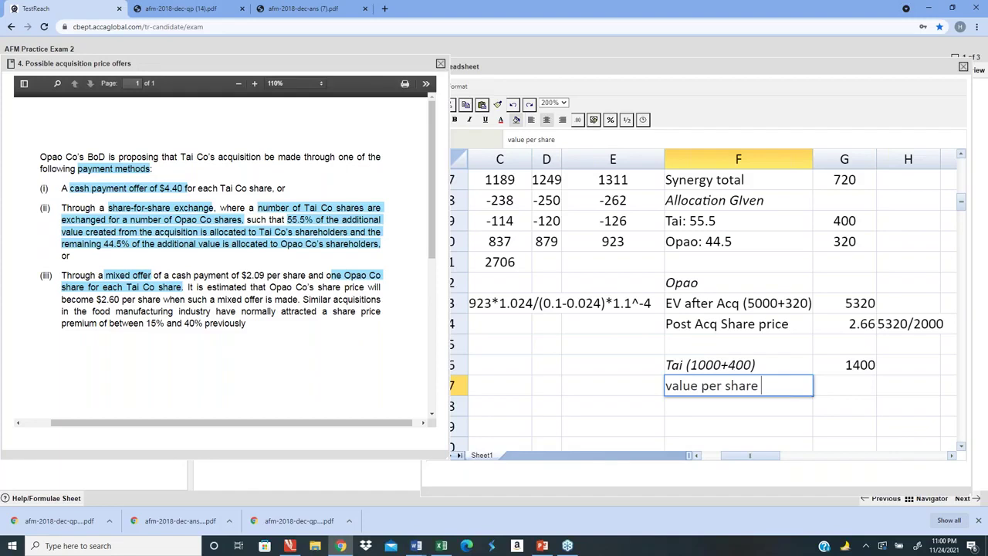
key(Tab)
text(=1400/2.66)
key(Return)
- Format the value per share result with the 0.00 number format
click(845, 385)
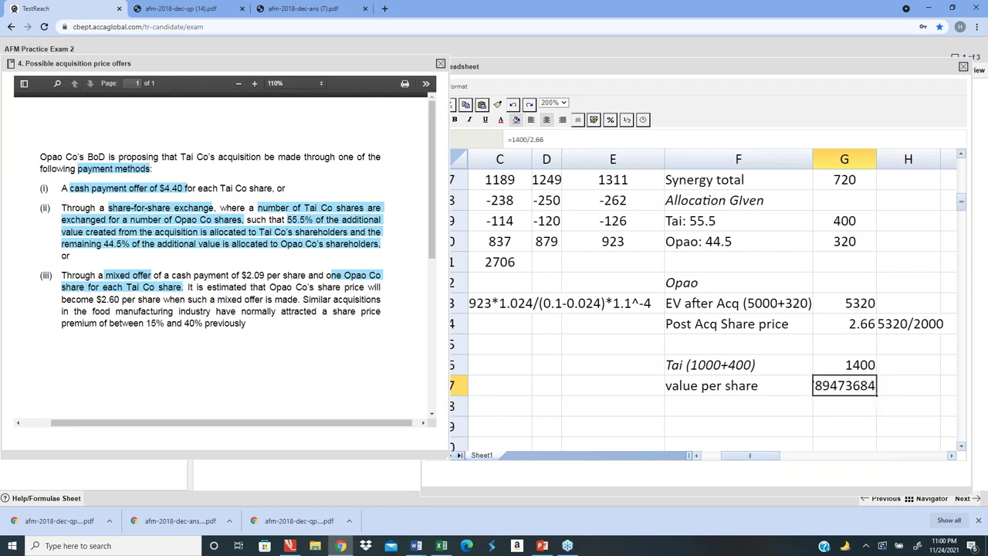
key(shift+Down)
key(shift+Down)
key(shift+Down)
key(shift+Down)
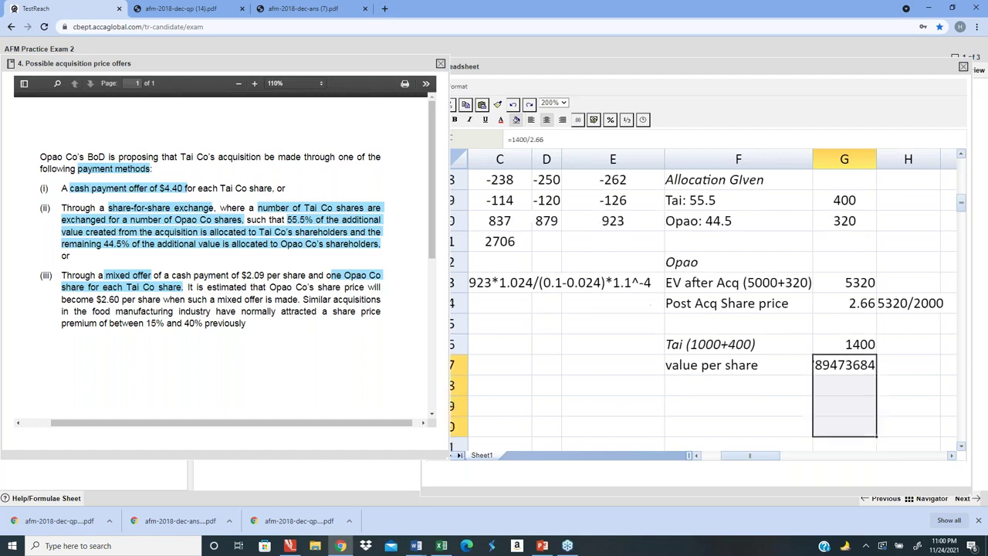
key(Up)
key(Down)
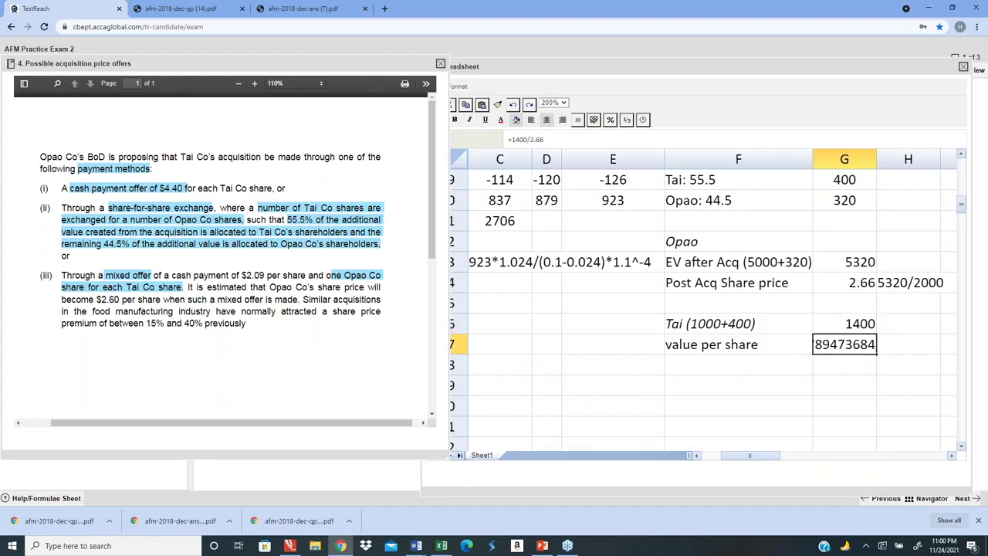
click(578, 120)
click(599, 164)
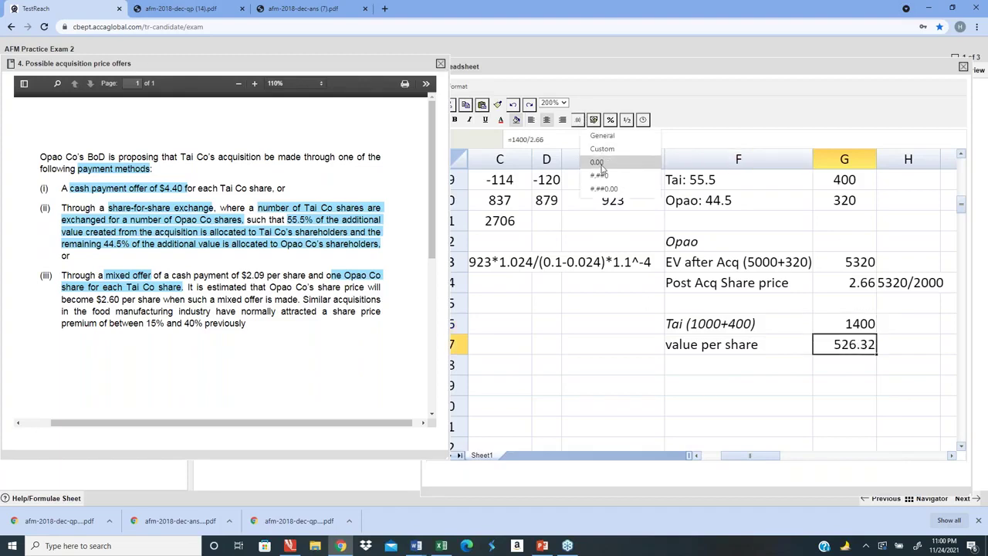
- Check Tai's total value and Opao's post-acquisition share price as inputs to the value per share calculation
key(Up)
key(Up)
key(Up)
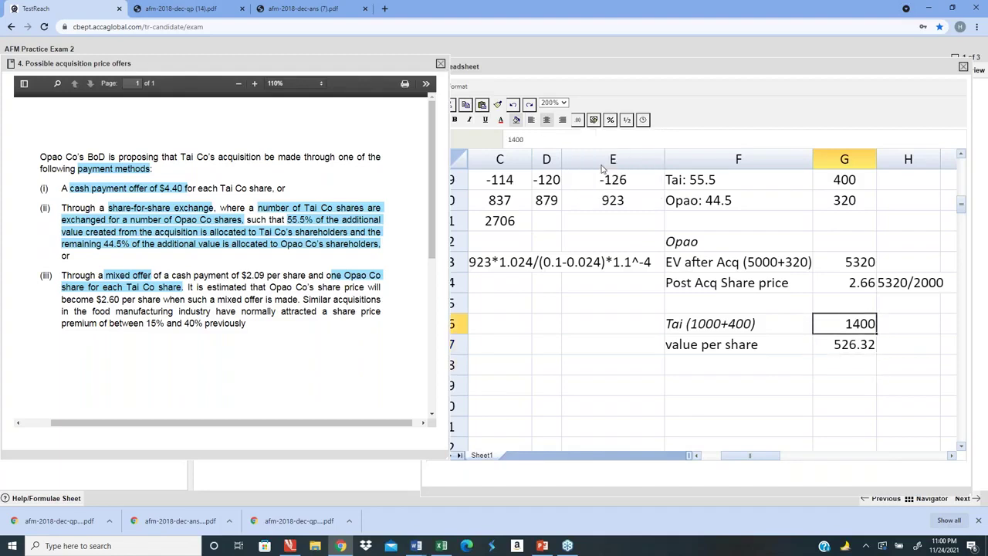
key(Left)
key(Left)
key(Right)
key(Right)
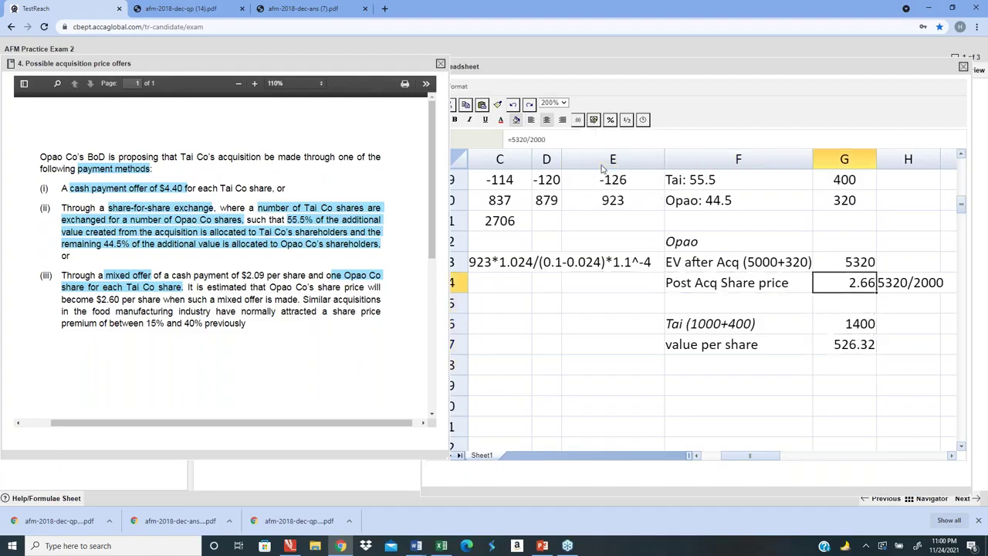
- Note the working 1400/2.66 as text beside the value per share result
key(Down)
key(Down)
key(Down)
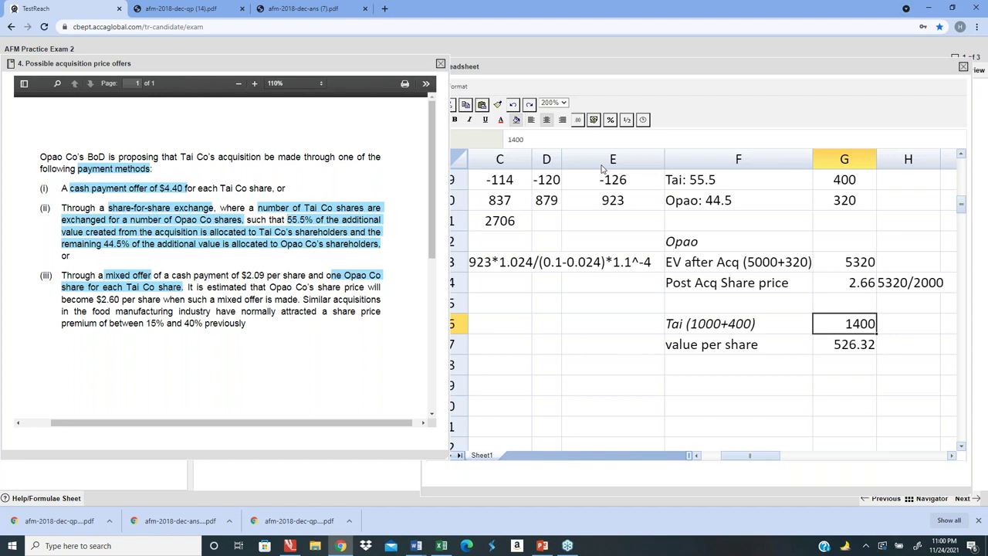
key(Right)
text(1400/)
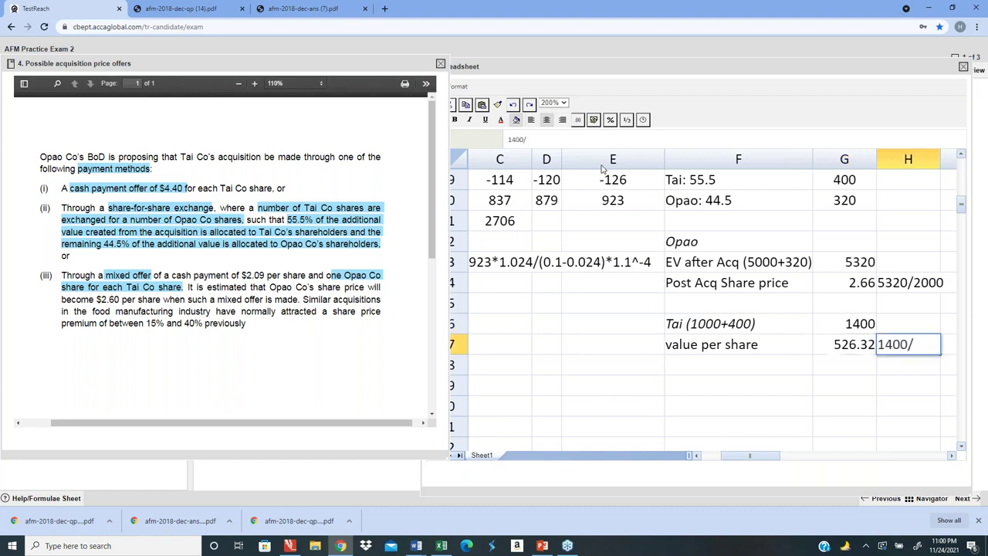
text(2.66)
key(Return)
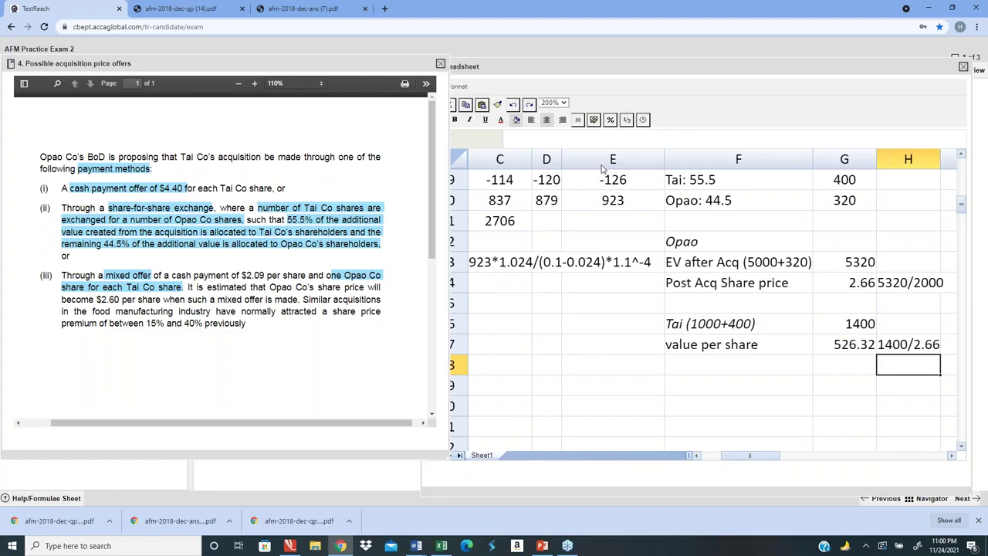
- Check Opao's post-acquisition share price used as the divisor in the Tai calculation
key(Up)
key(Up)
key(Left)
key(Up)
key(Up)
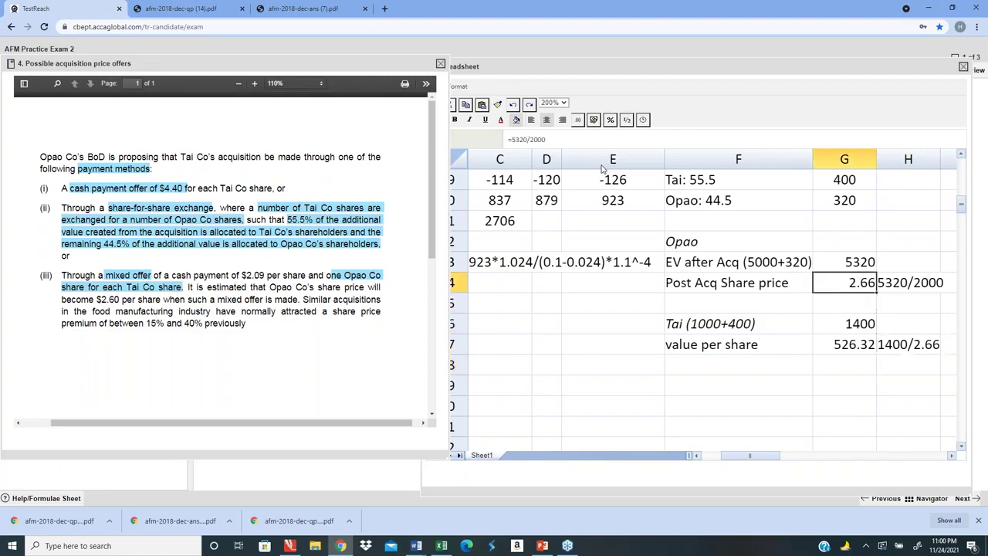
key(Down)
key(Down)
key(Down)
key(Down)
key(Down)
key(Down)
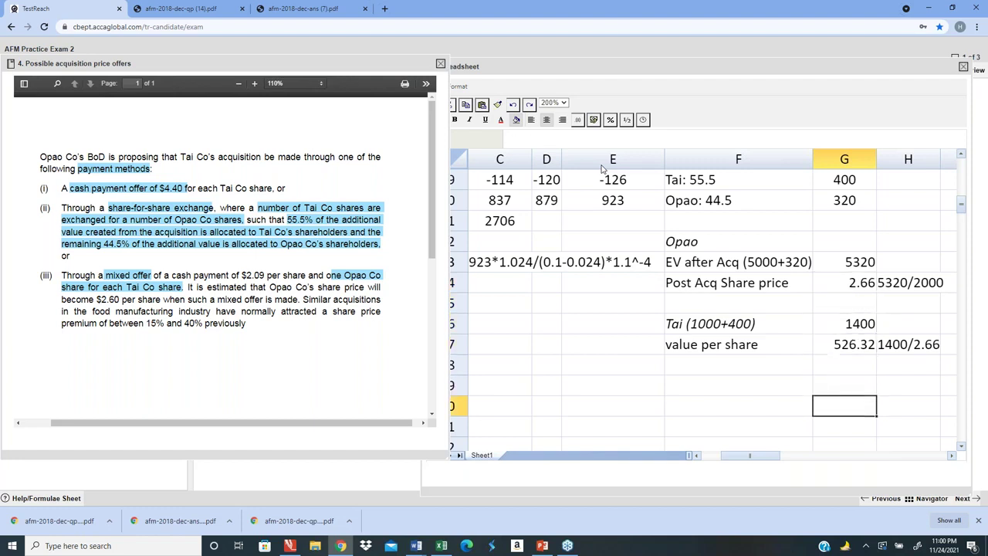
key(Down)
key(Down)
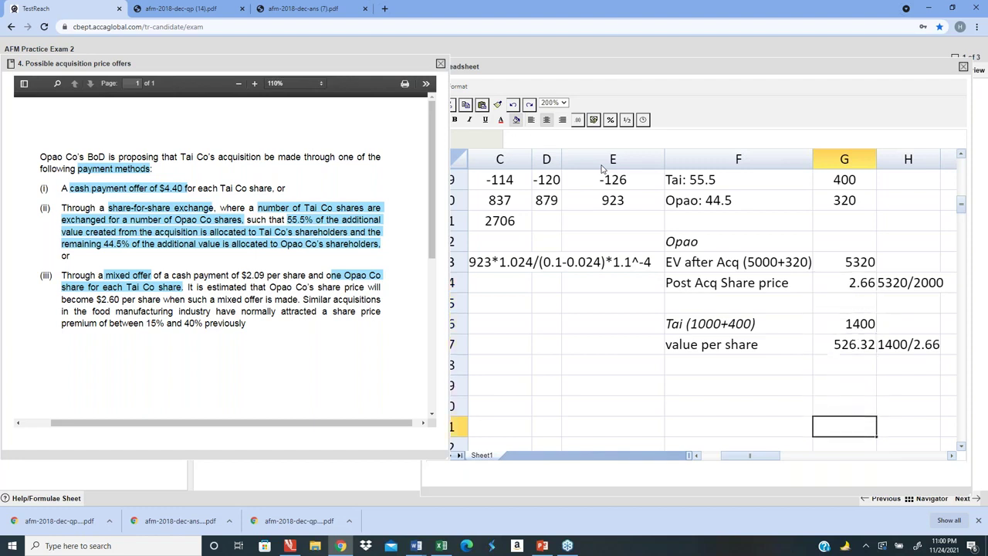
- Add the heading "share for share" two rows below the value per share label
key(Left)
key(Up)
key(Up)
key(Up)
text(share for share)
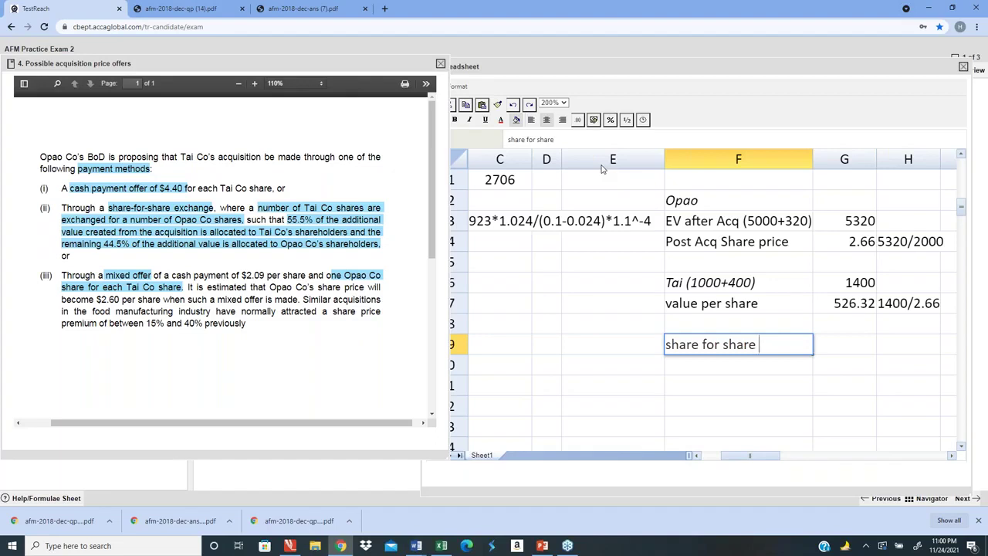
key(Return)
- Replace the "value per share" label with "Opao shares allocation"
key(Up)
key(Up)
key(Up)
key(Down)
key(Down)
key(Right)
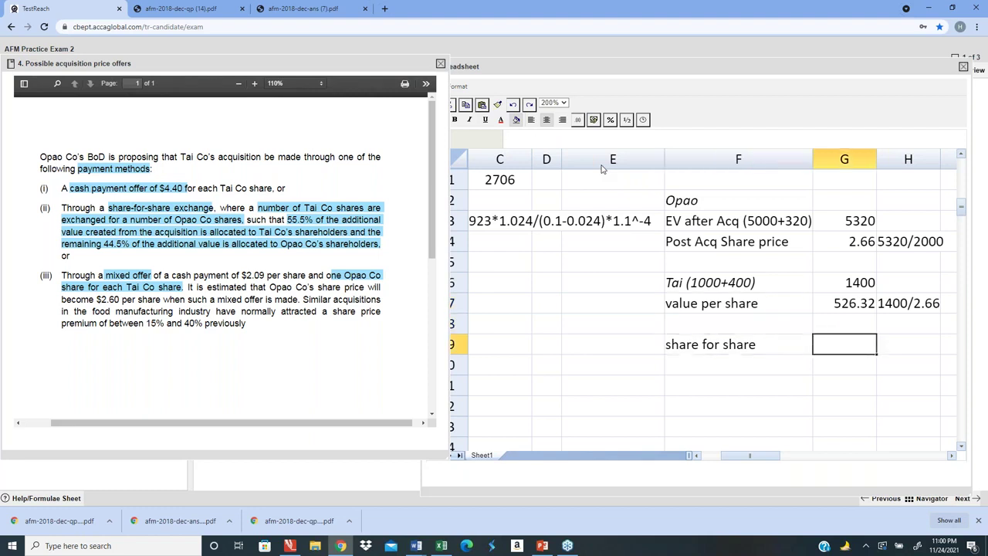
key(Up)
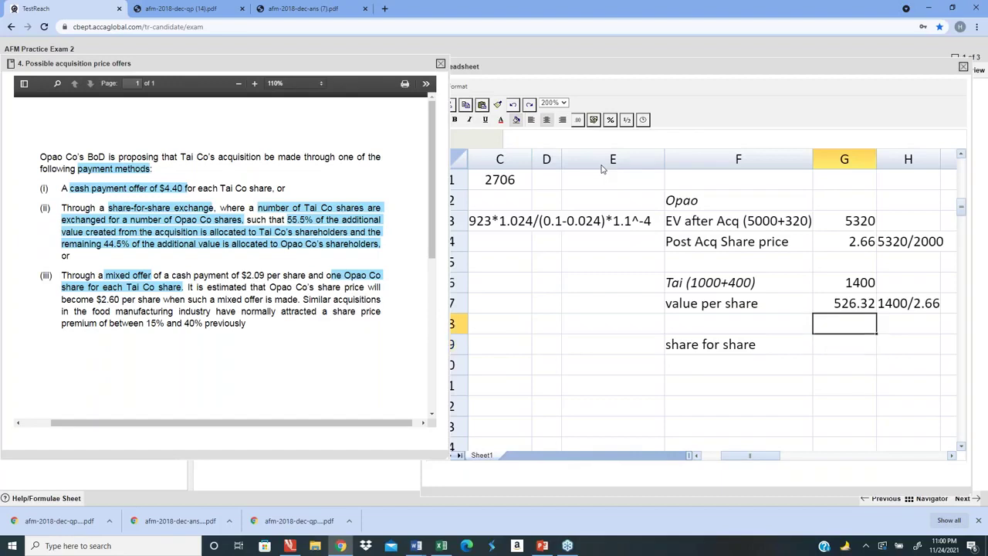
key(Left)
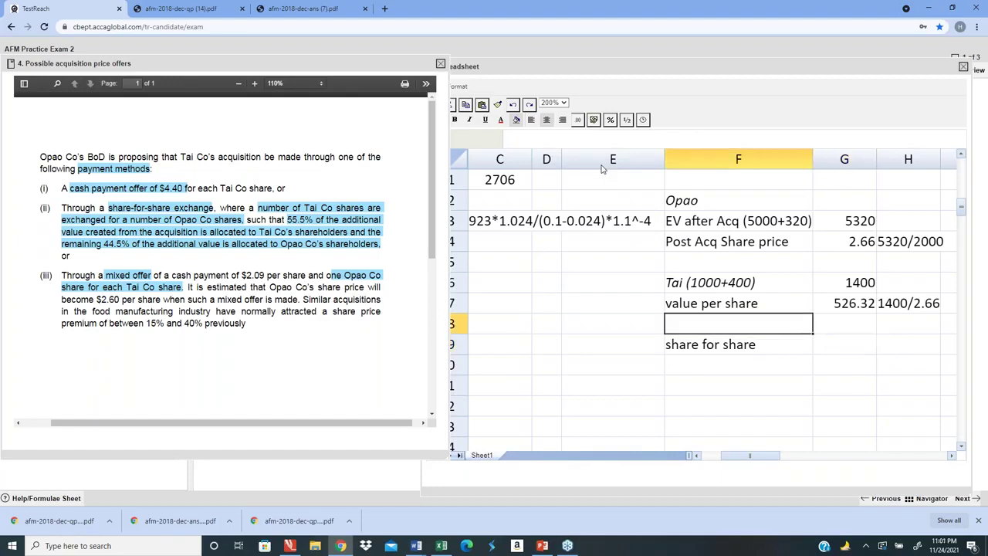
key(Up)
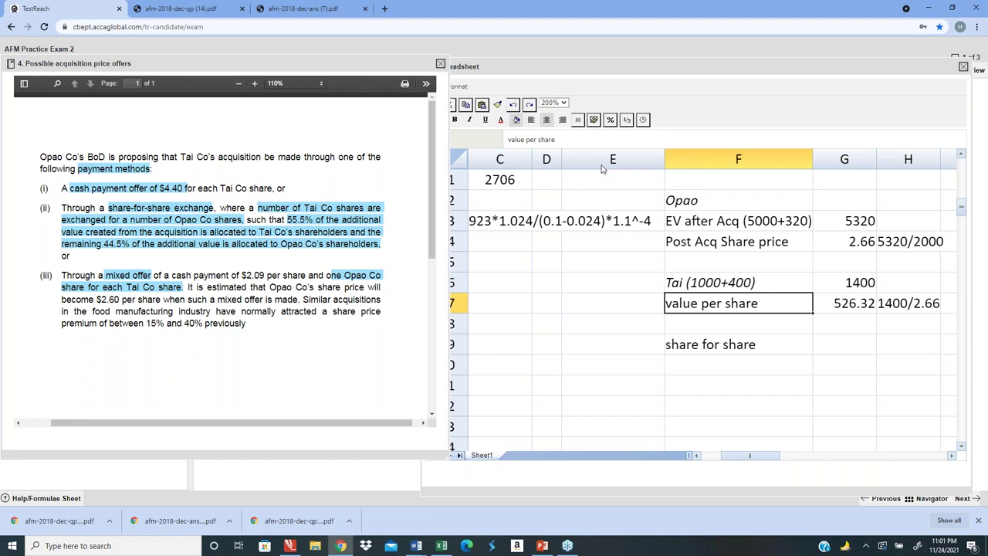
text(Opa)
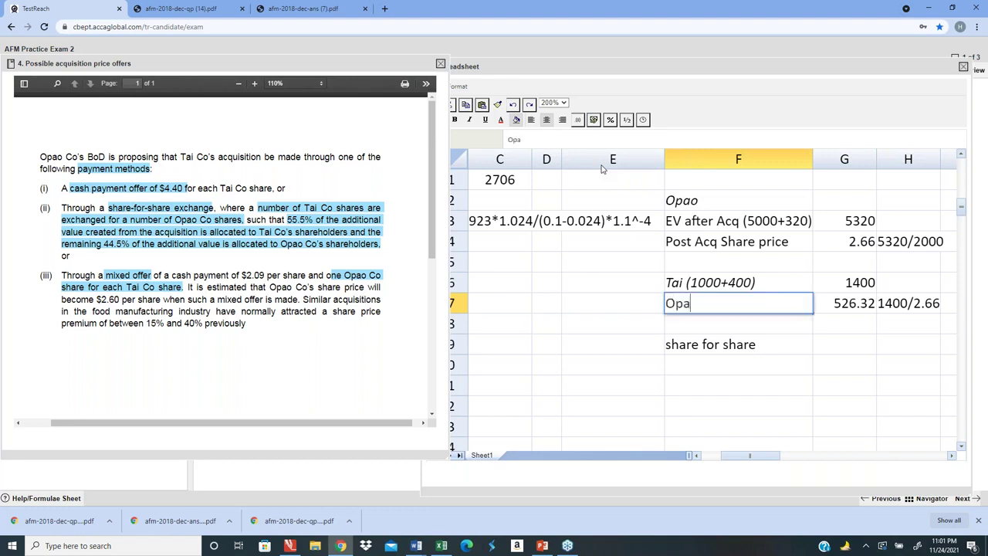
text(o shares all)
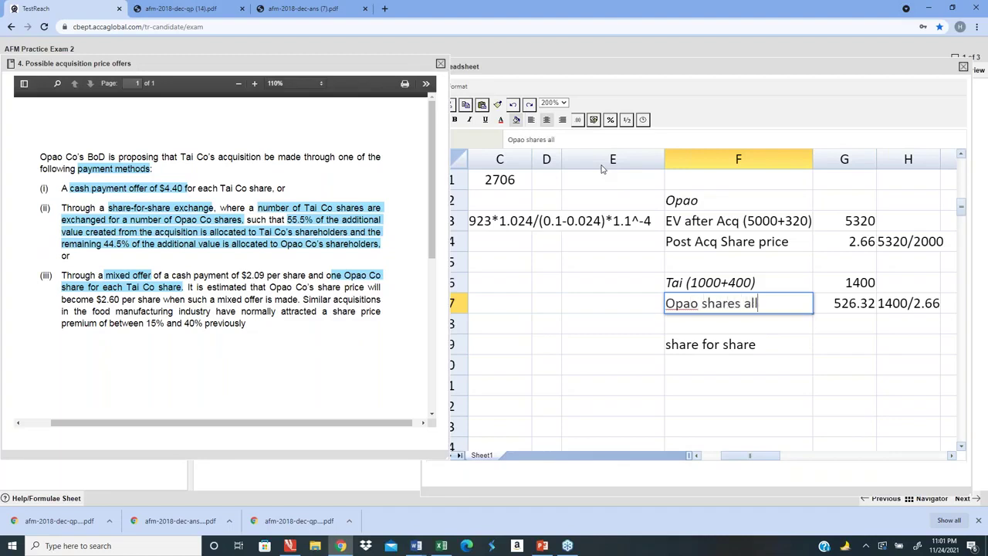
text(ocation)
key(Tab)
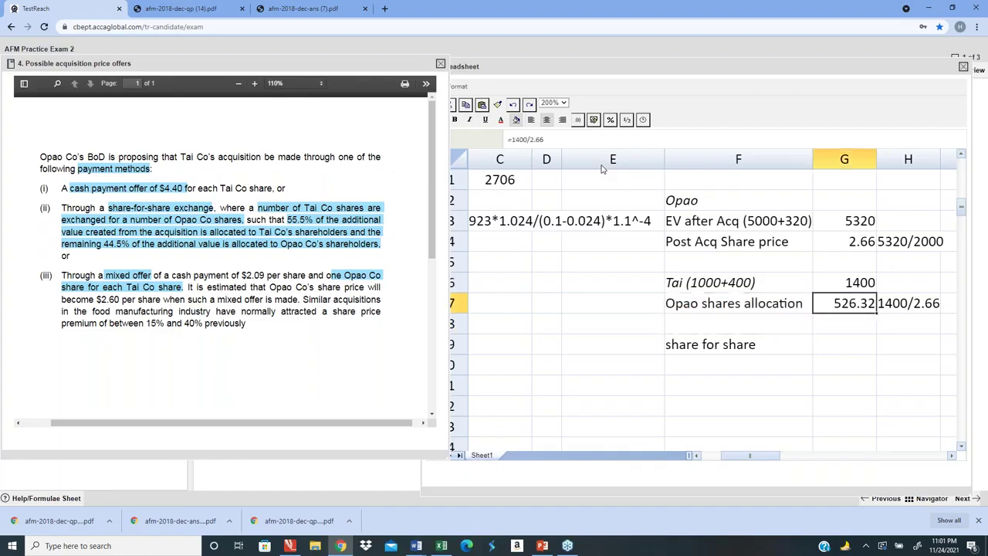
- Review Tai's total value, Opao's post-acquisition share price and the Opao shares allocation row
key(Up)
key(shift+Left)
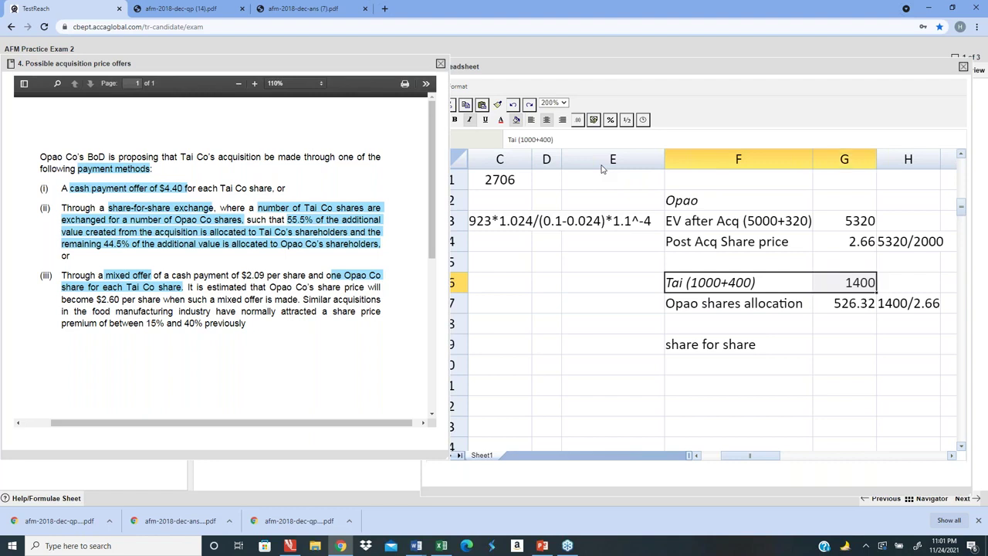
key(Up)
key(Up)
key(shift+Right)
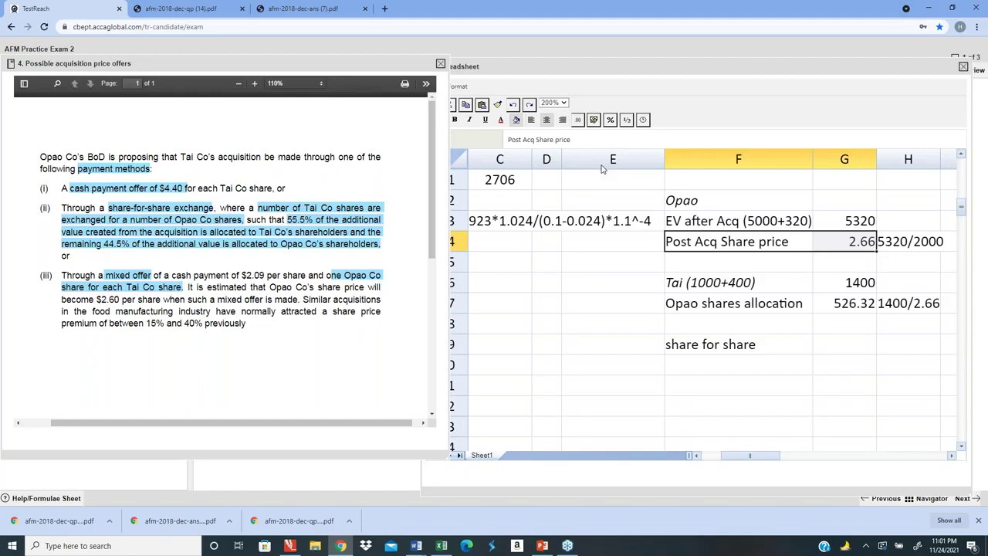
key(Down)
key(Down)
key(Down)
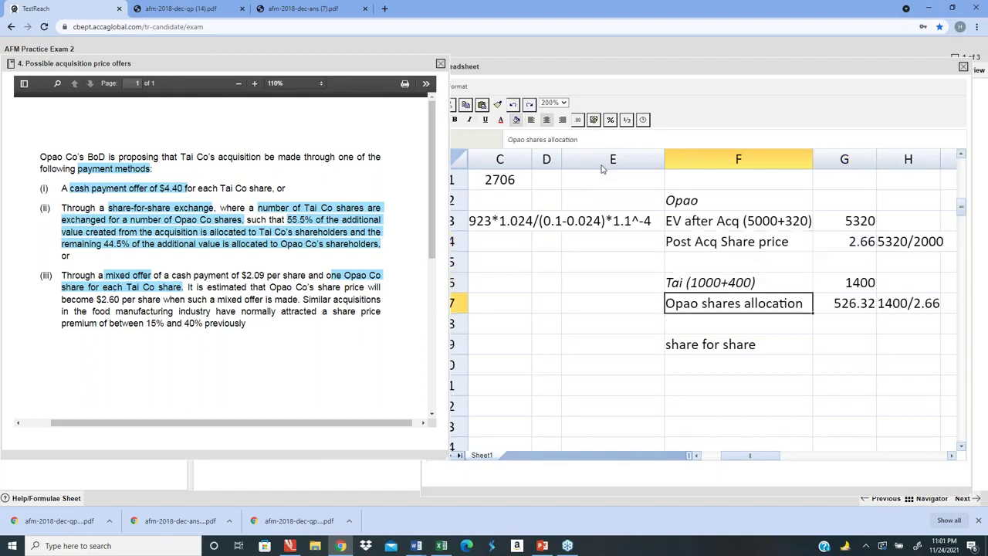
key(shift+Right)
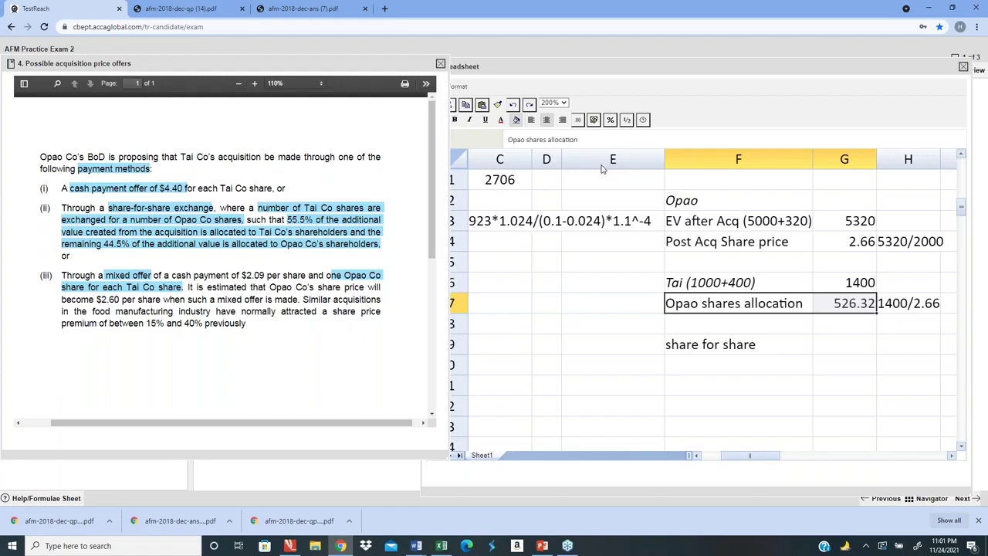
- Underline the "share for share" heading and close the page source tab
key(Down)
key(Down)
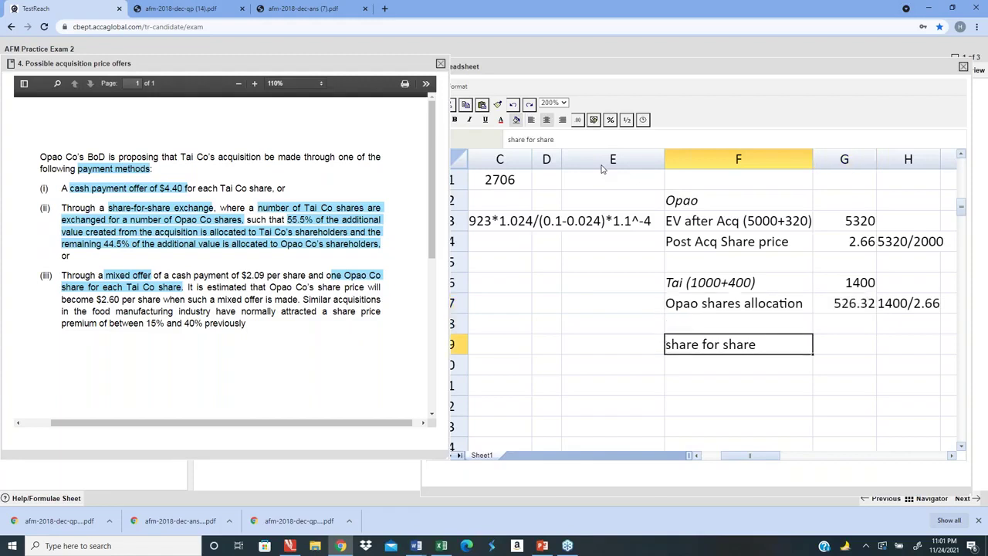
key(ctrl+u)
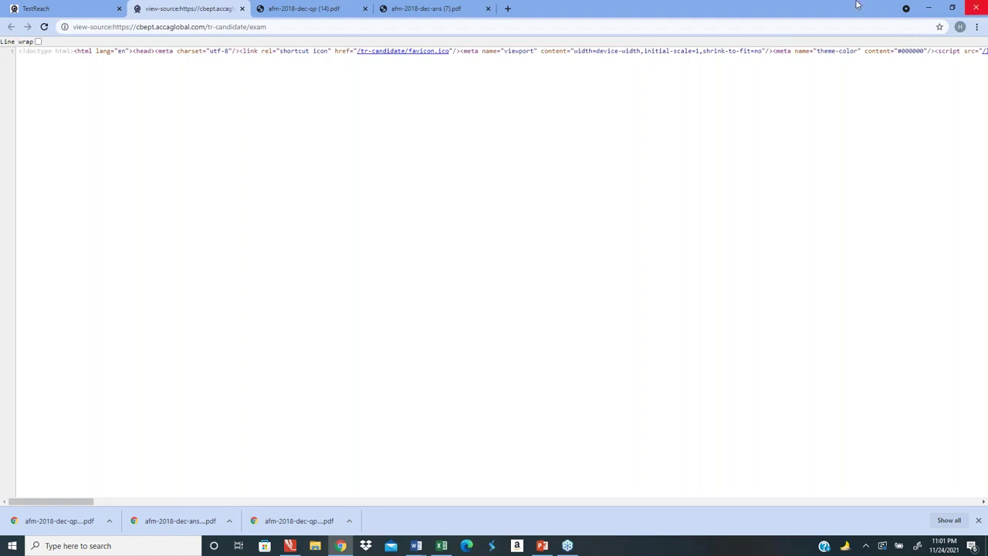
click(242, 8)
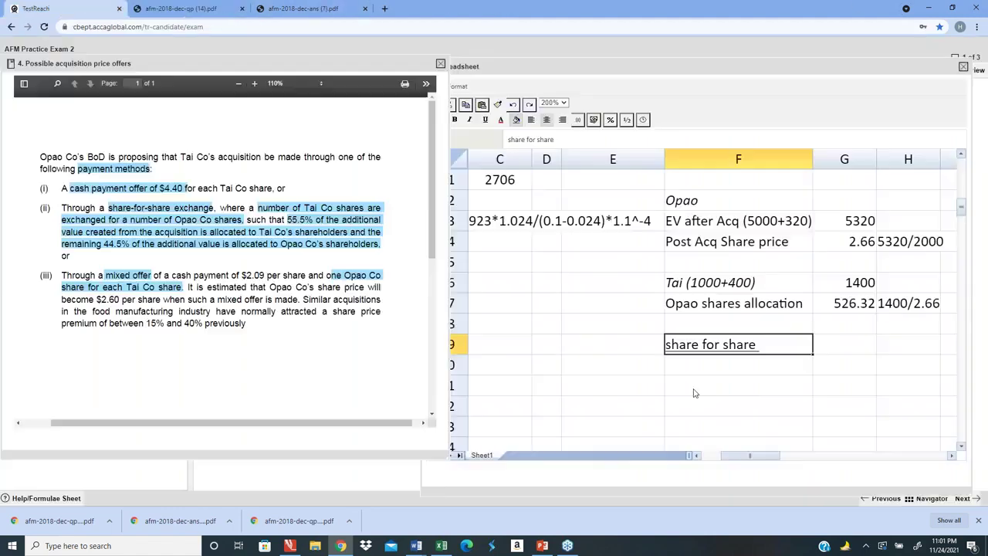
- Add the label "Tao Share before acq" under the share for share heading with the value 263 beside it
click(749, 365)
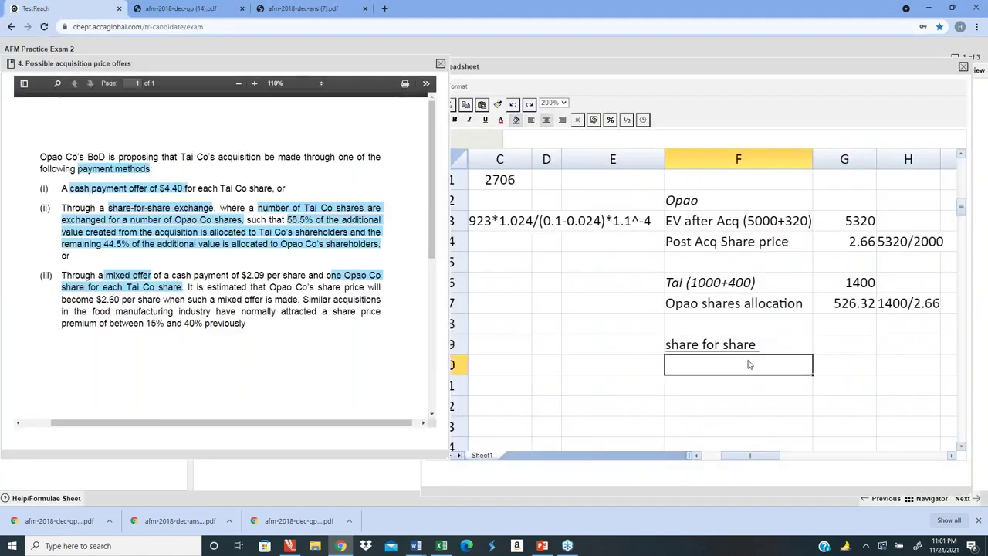
text(Tao N)
key(BackSpace)
text(Share )
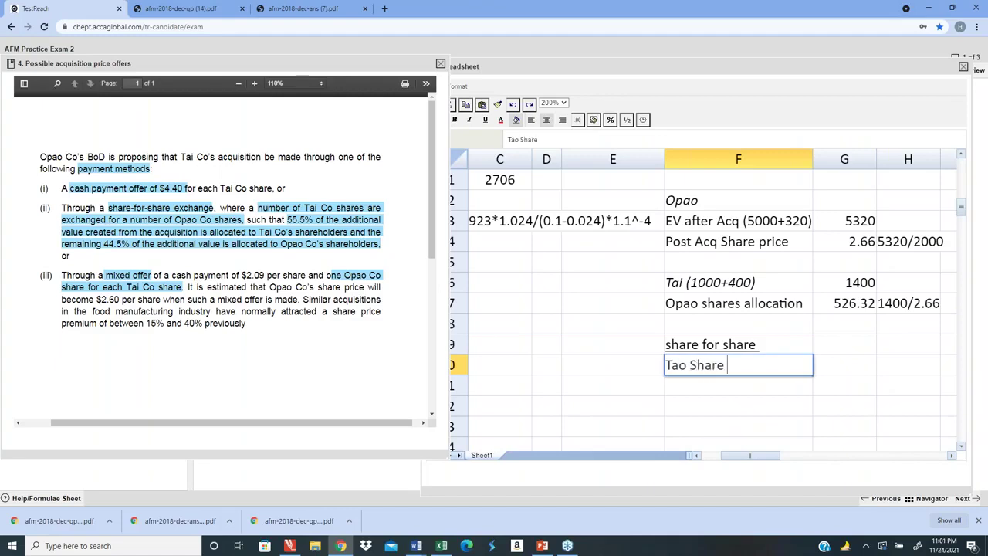
text(before acq)
key(Tab)
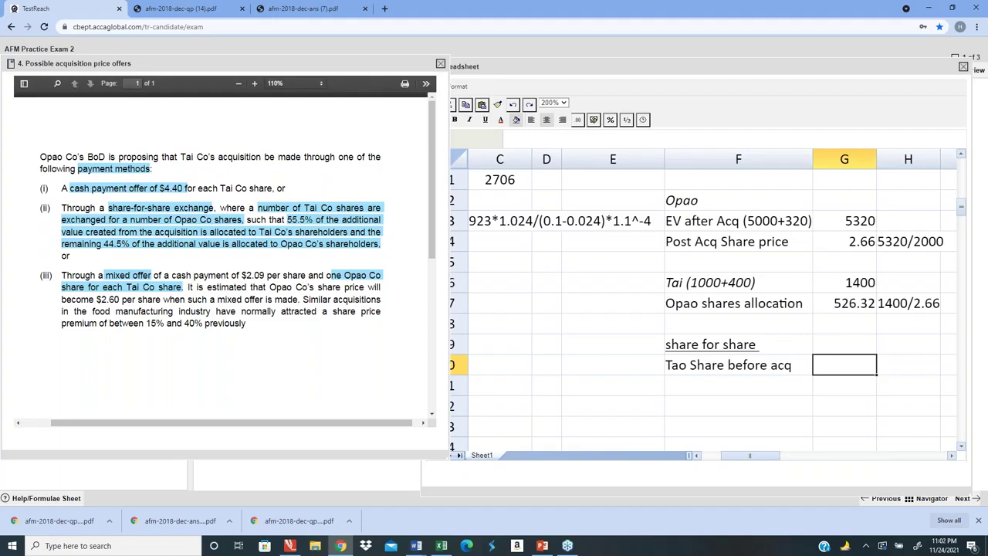
text(263)
key(Return)
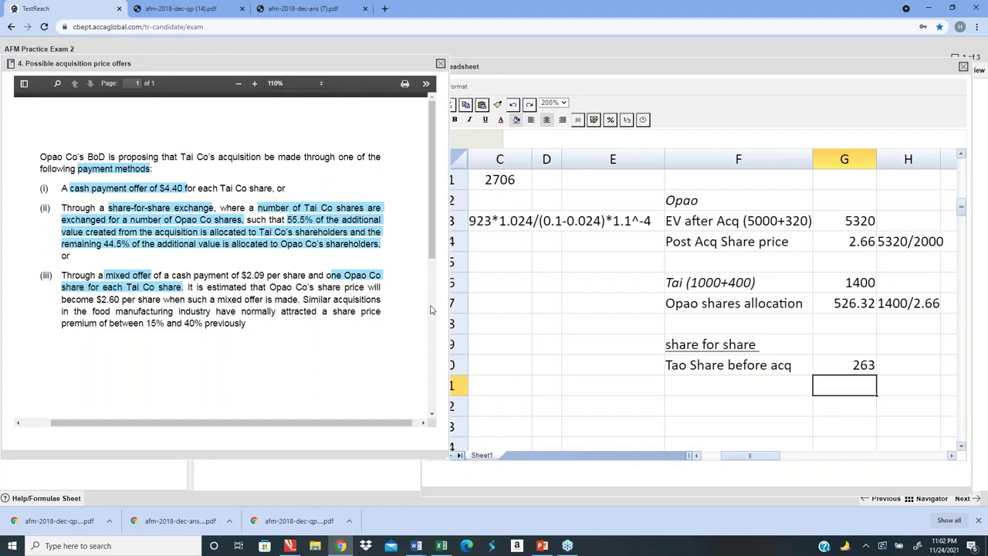
- Write the exchange ratio "share for share = 526/263 = 2:1" below the pre-acquisition share row
click(734, 408)
click(709, 306)
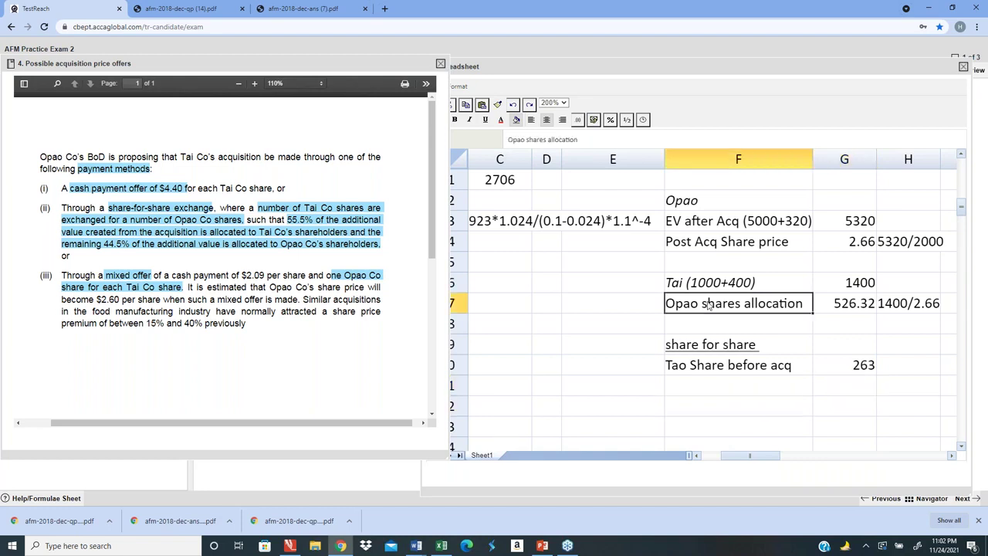
key(shift+Right)
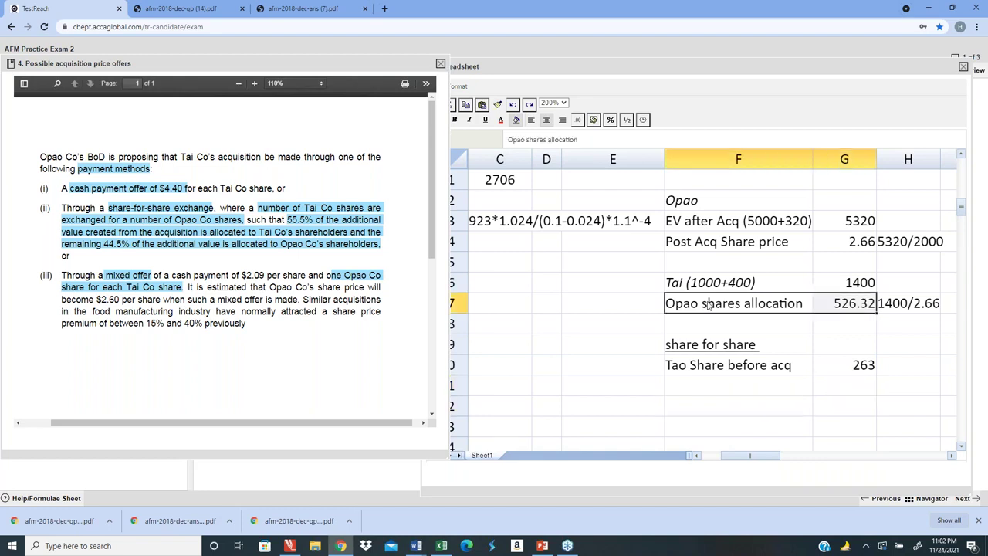
key(Down)
key(Down)
key(Down)
key(Down)
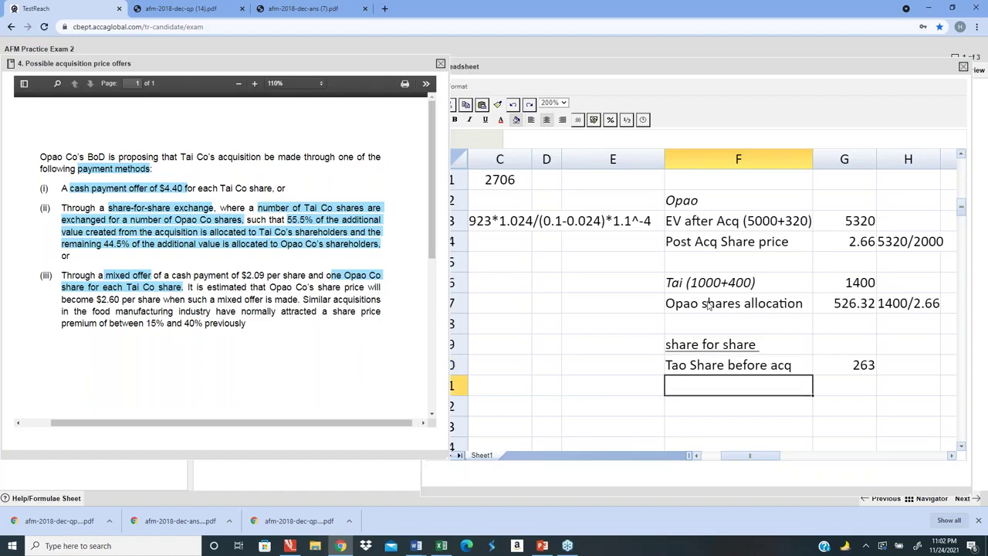
text(share )
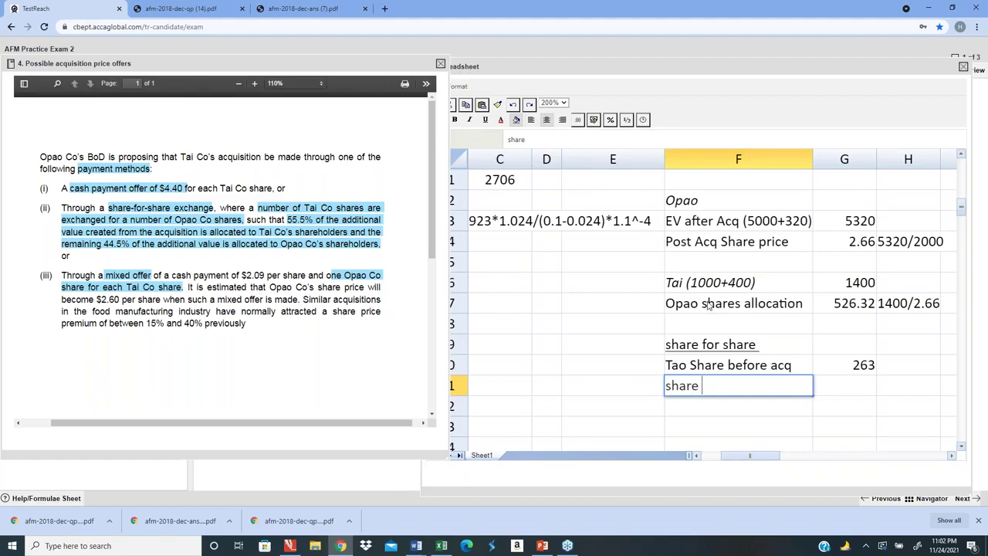
text(for share = 526)
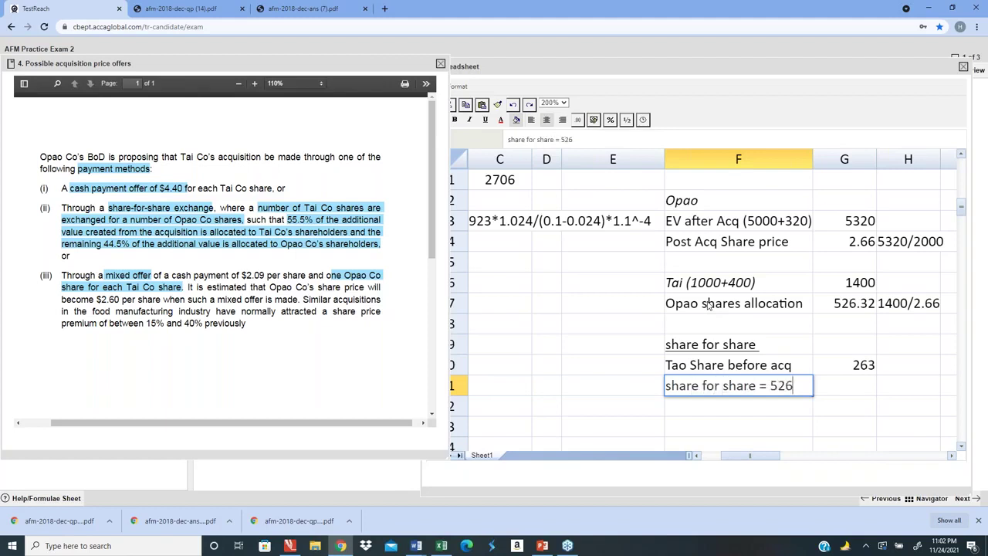
text(/26)
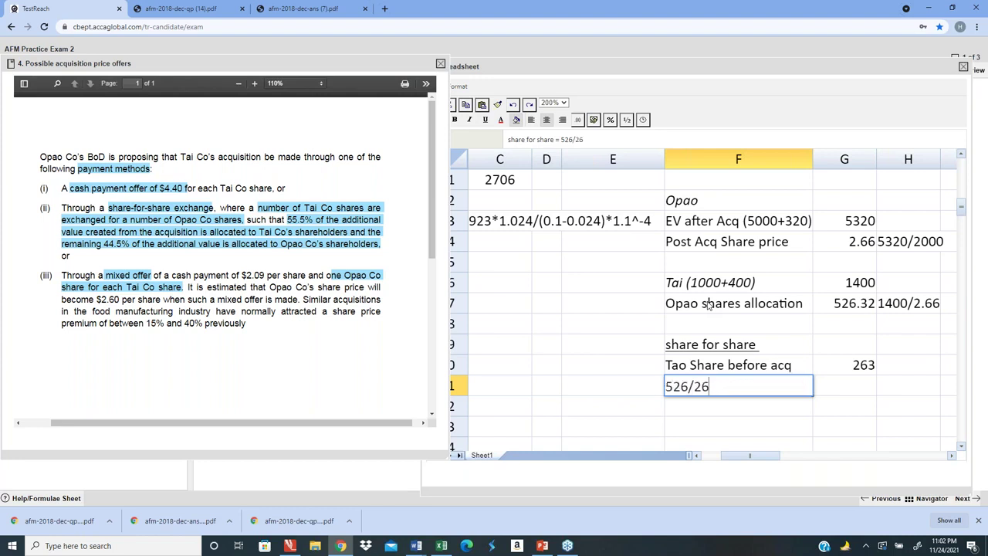
text(3 =)
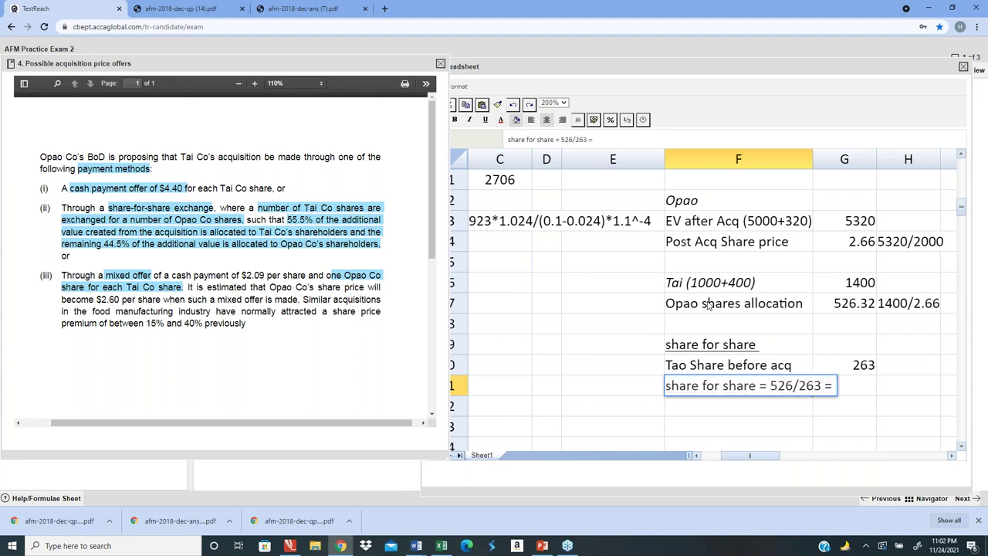
text( 2:1)
key(Return)
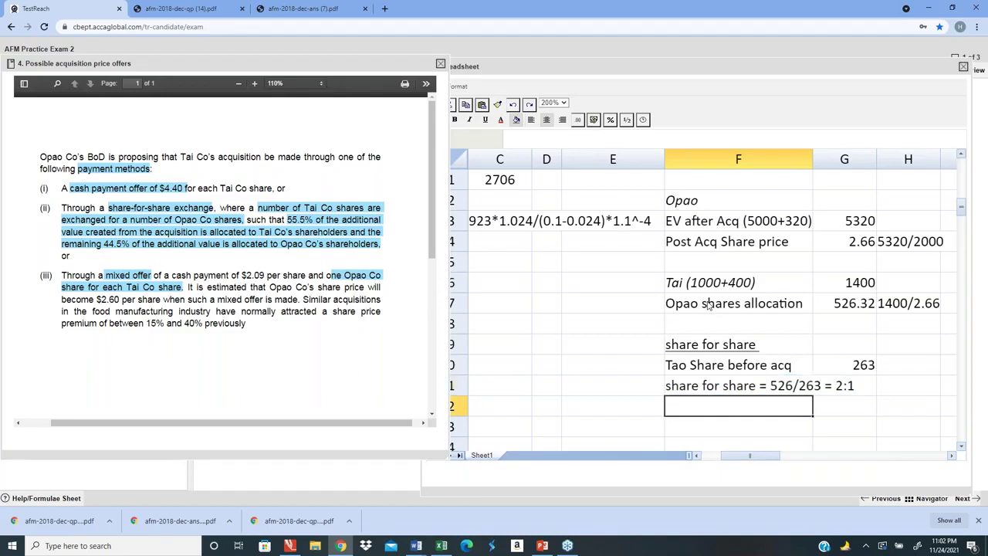
- Add the note "2 opao shars for 1 tai shars" below the exchange ratio line
text(2 opao share)
key(BackSpace)
text(s for 1 )
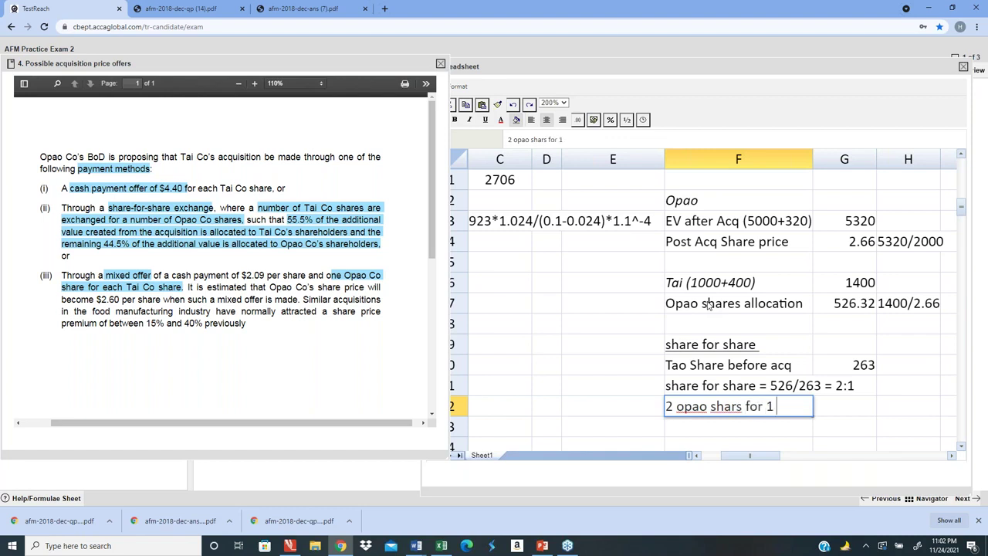
text(tai share)
key(BackSpace)
text(s)
key(Return)
key(Up)
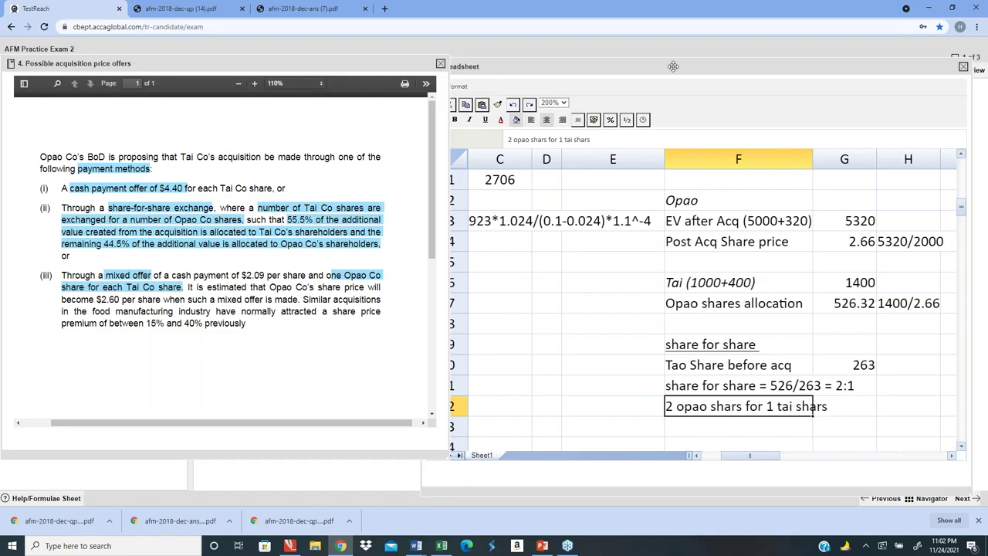
- Correct the ending of the note below the exchange ratio so it reads "2 opao shars for 1 Tai shares"
click(610, 141)
key(BackSpace)
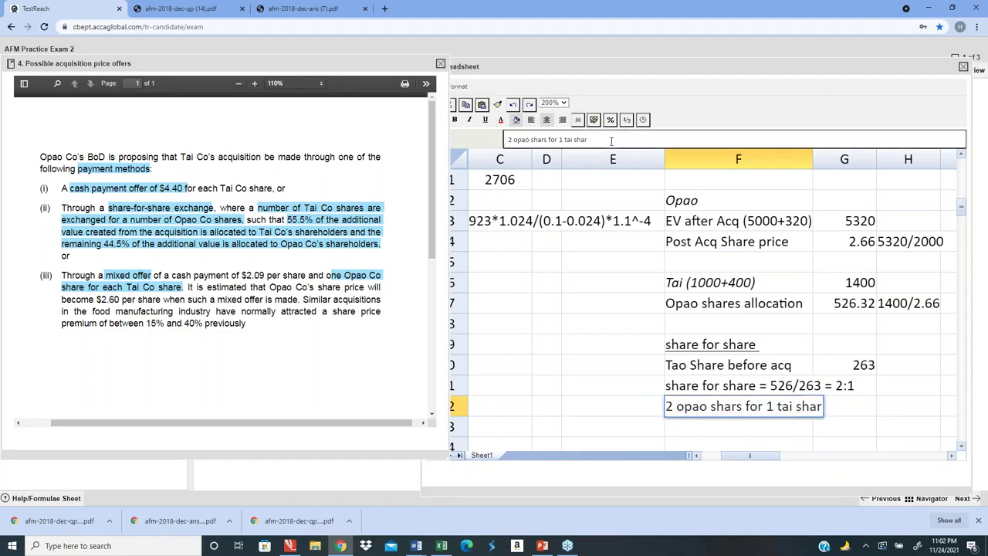
text(es)
click(566, 139)
key(Delete)
text(T)
key(Return)
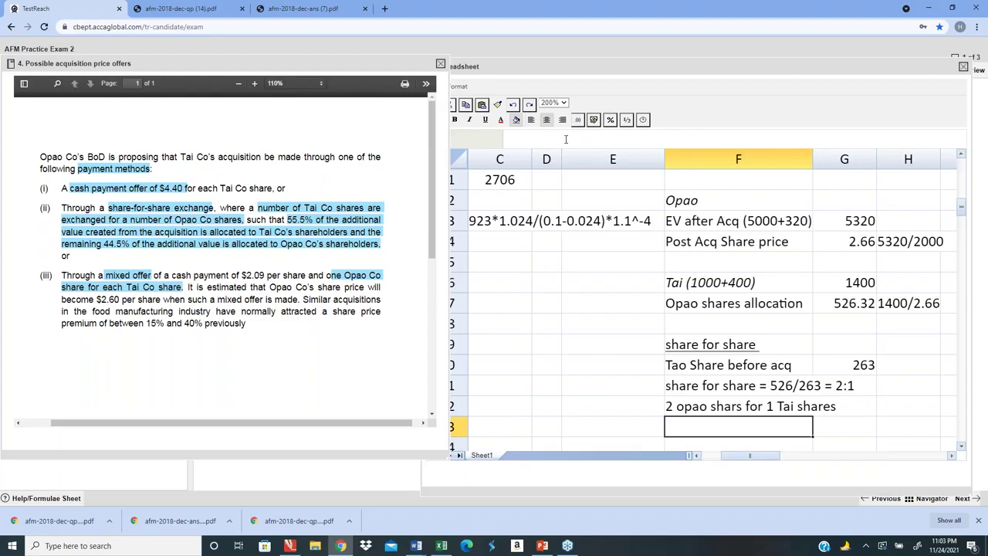
- Review the SHARE OFFER section from the synergy total through the given allocation to Tai and Opao
key(Up)
key(Up)
key(Up)
key(Up)
key(Up)
key(Up)
key(Up)
key(Up)
key(Up)
key(Up)
key(Up)
key(Up)
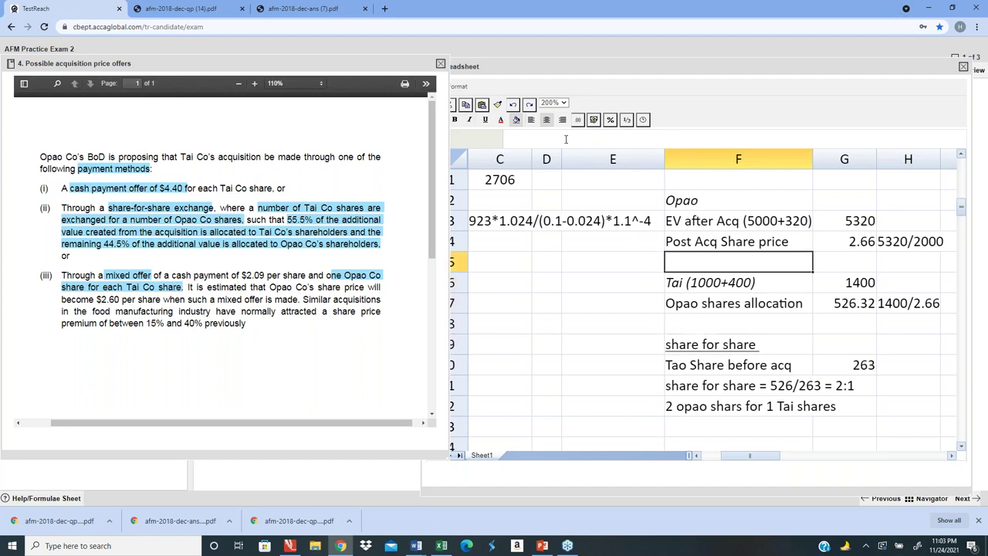
key(Up)
key(Down)
key(Down)
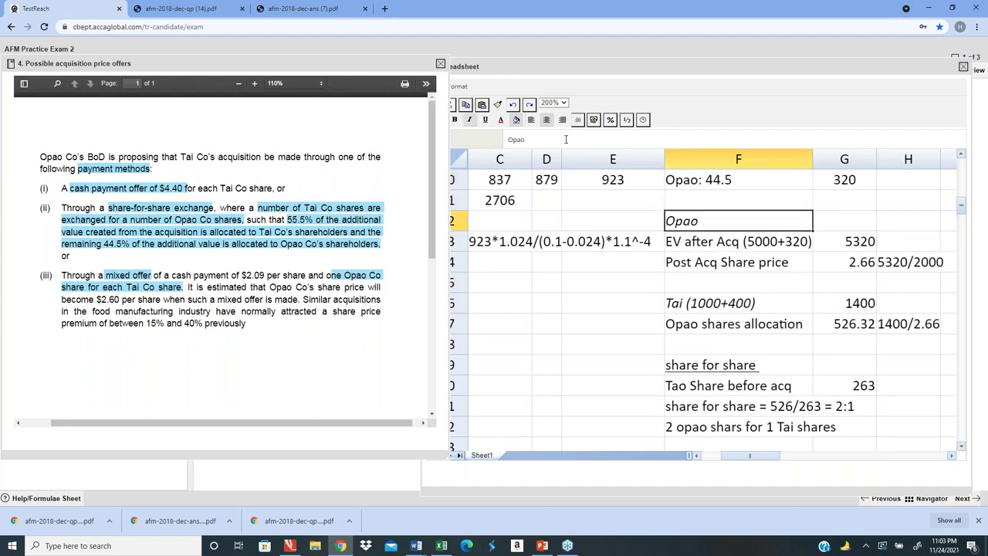
key(Up)
key(Up)
key(Up)
key(Up)
key(Down)
key(Down)
key(Down)
key(Down)
key(Down)
key(Up)
key(Up)
key(Up)
key(Up)
key(Up)
key(Up)
key(Up)
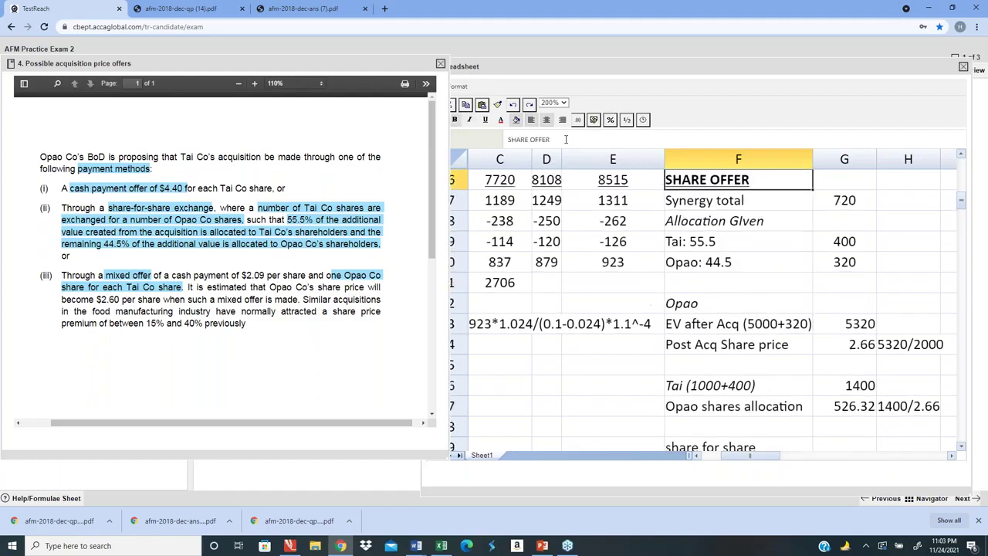
key(Up)
key(Down)
key(Down)
key(shift+Right)
key(shift+Down)
key(shift+Down)
key(shift+Down)
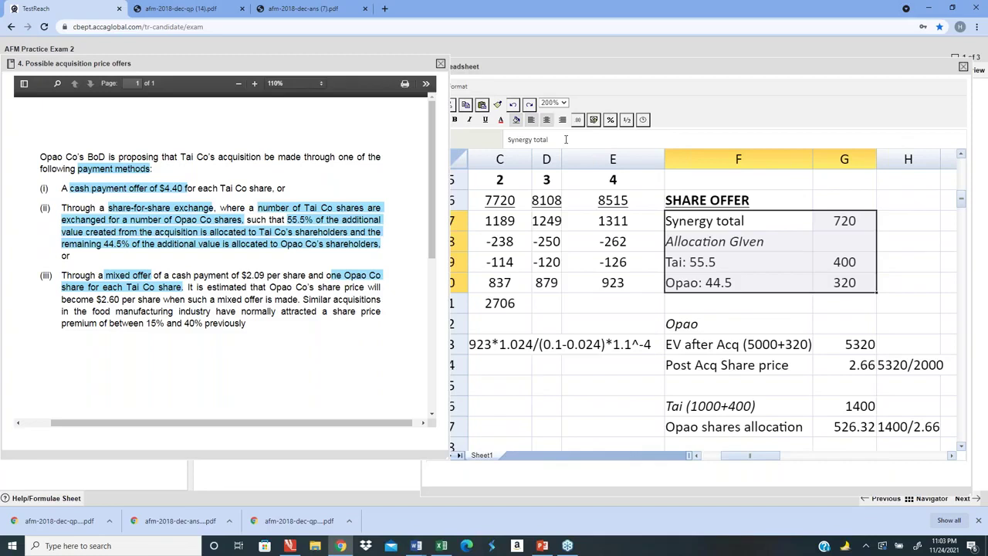
key(Down)
key(Down)
key(Down)
key(Down)
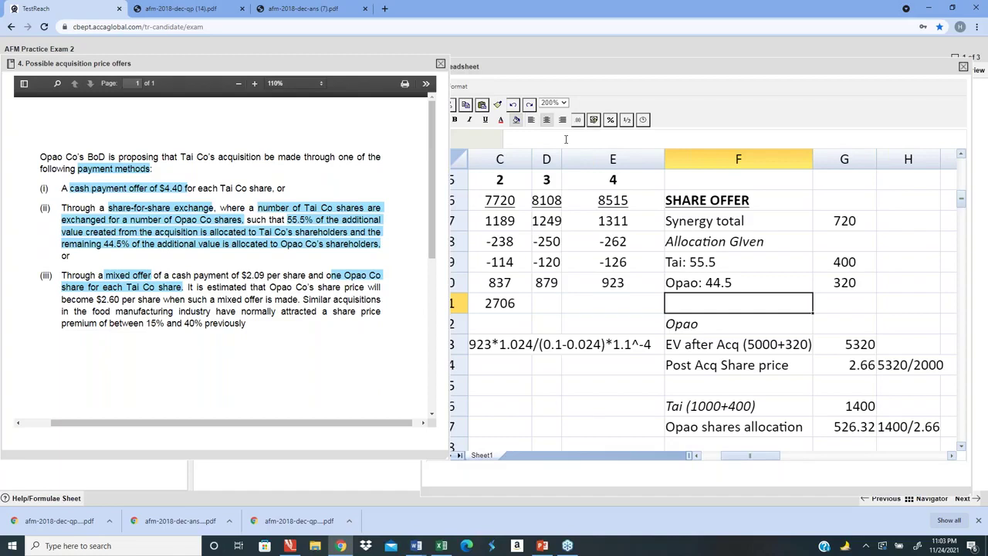
- Examine Opao's value and share price after the acquisition, and Tai's value including its synergy share
key(Down)
key(Down)
key(Down)
key(Down)
key(Down)
key(Down)
key(Down)
key(Down)
key(Down)
key(Down)
key(Up)
key(Up)
key(Up)
key(Up)
key(Up)
key(Up)
key(Up)
key(Up)
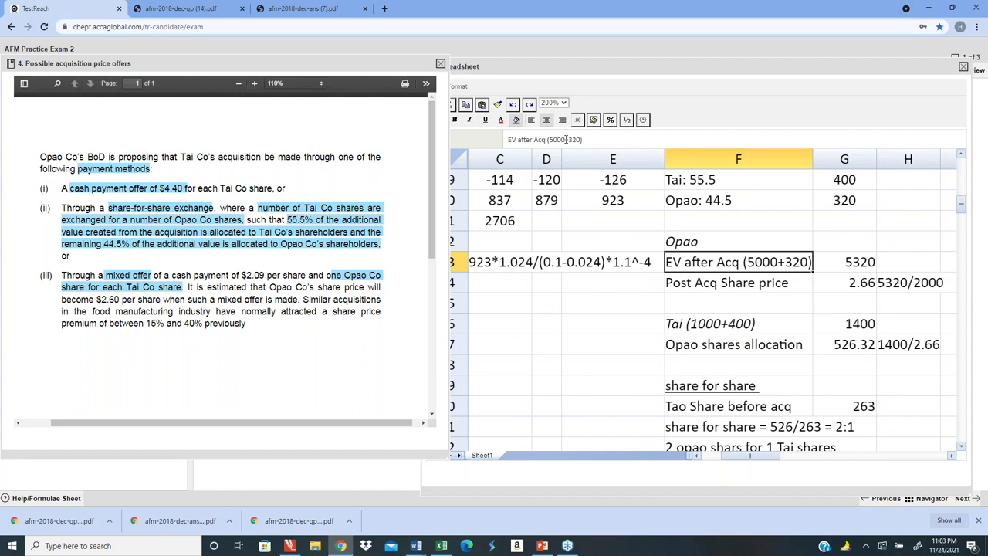
key(Right)
key(Left)
key(Down)
key(Down)
key(Down)
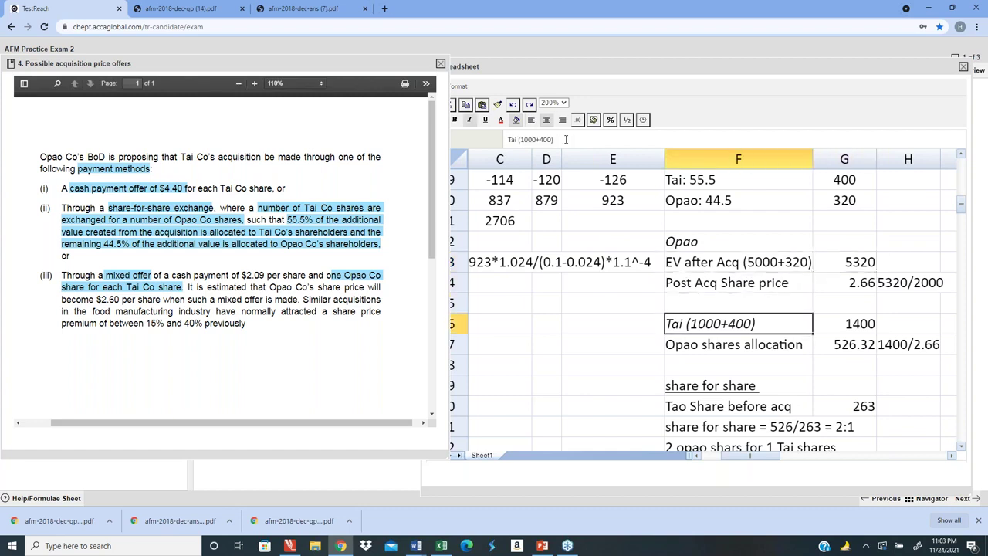
key(Up)
key(Up)
key(Up)
key(Up)
key(Right)
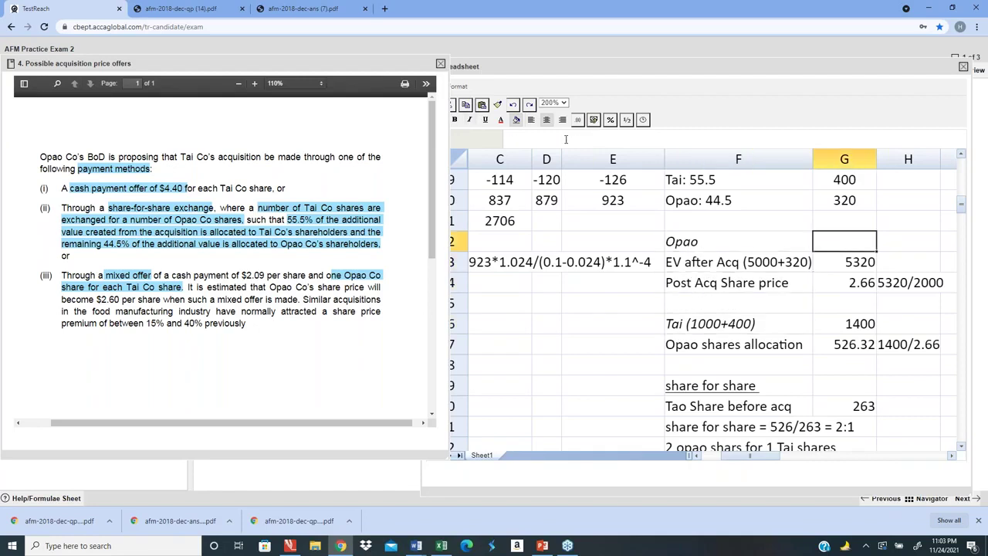
key(Down)
key(Down)
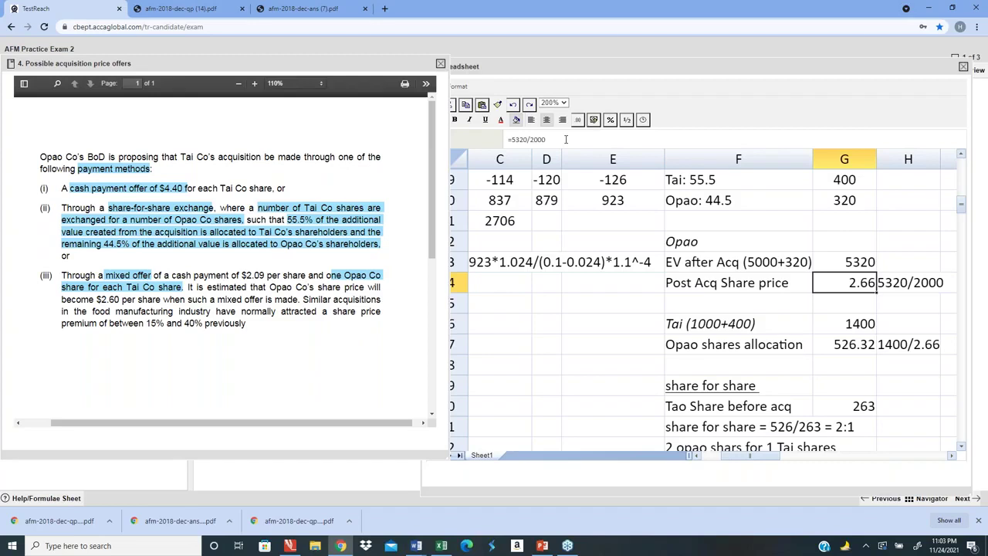
key(Down)
key(Down)
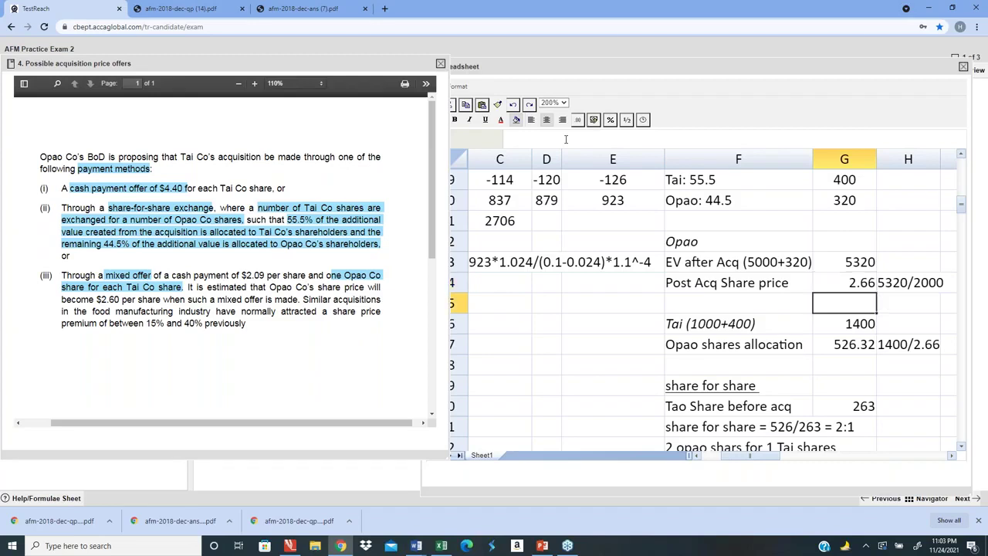
key(Left)
key(Right)
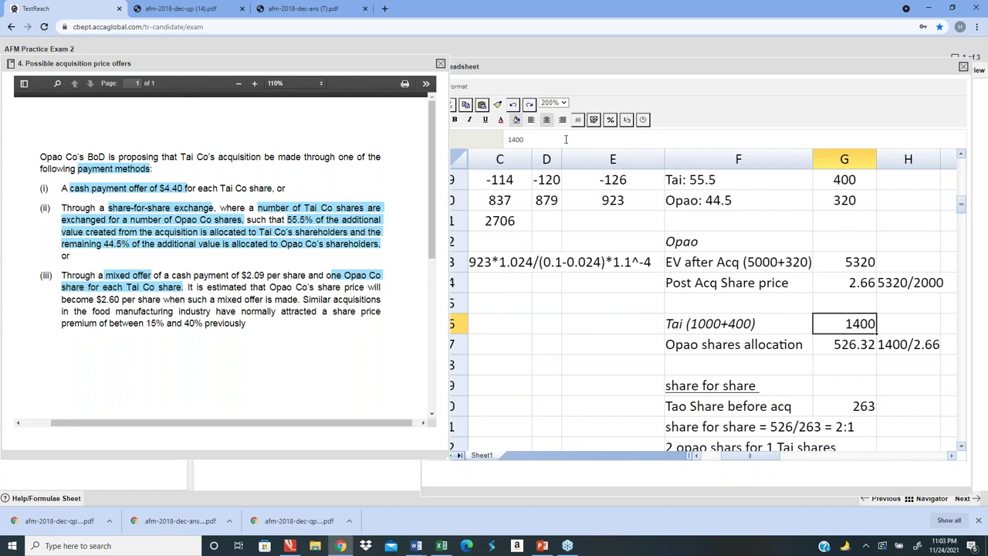
key(Left)
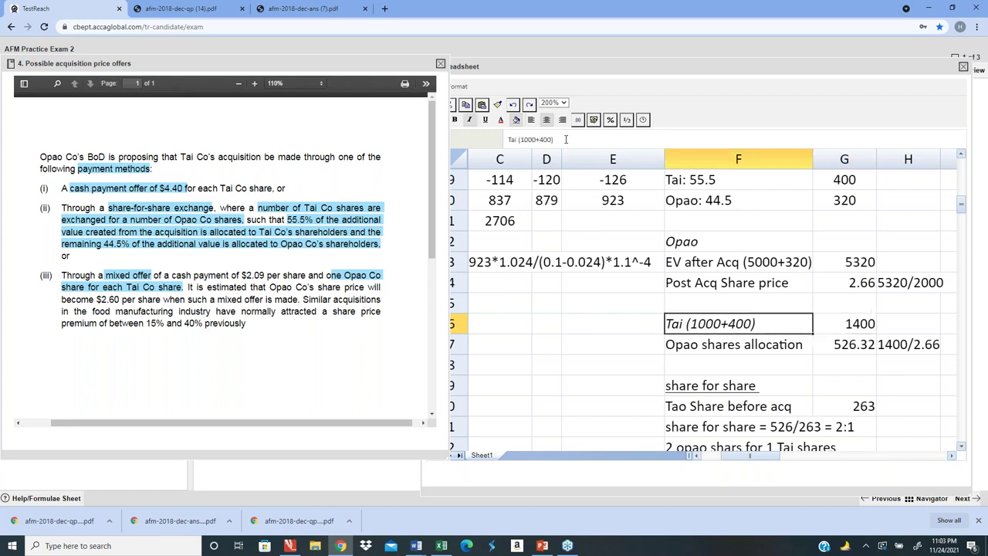
- Check how the Opao shares allocation follows from Tai's value and the post-acquisition share price, and how it leads to the exchange ratio
key(Right)
key(Up)
key(Up)
key(Up)
key(Up)
key(Up)
key(Up)
key(Up)
key(Down)
key(Down)
key(Down)
key(Down)
key(Down)
key(Down)
key(Down)
key(Down)
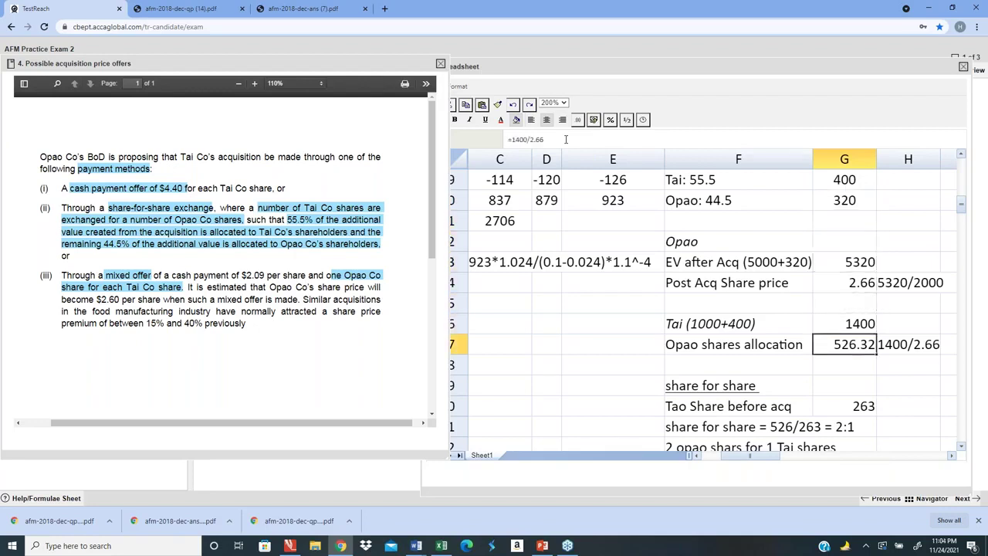
key(Left)
key(Right)
key(Left)
key(Right)
key(Up)
key(Up)
key(Up)
key(Up)
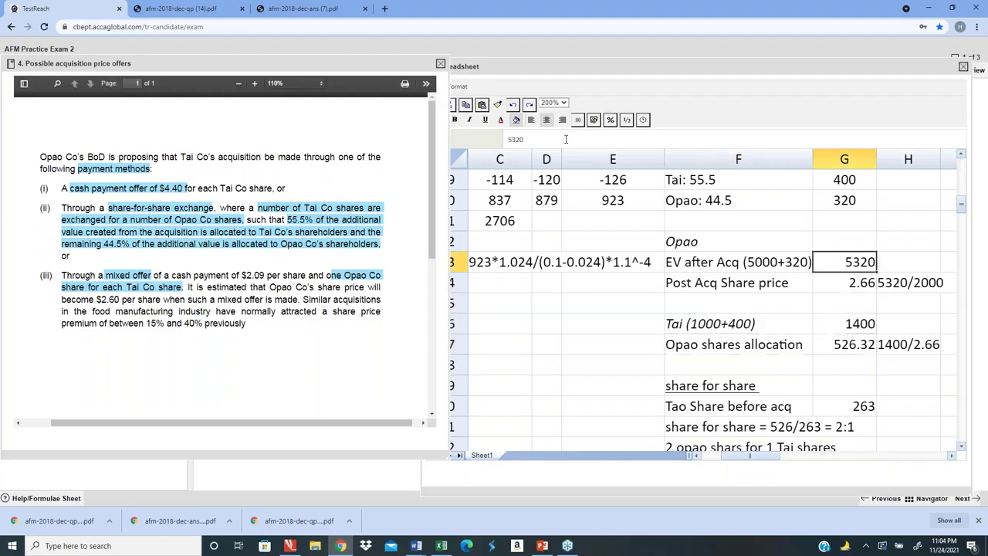
key(Down)
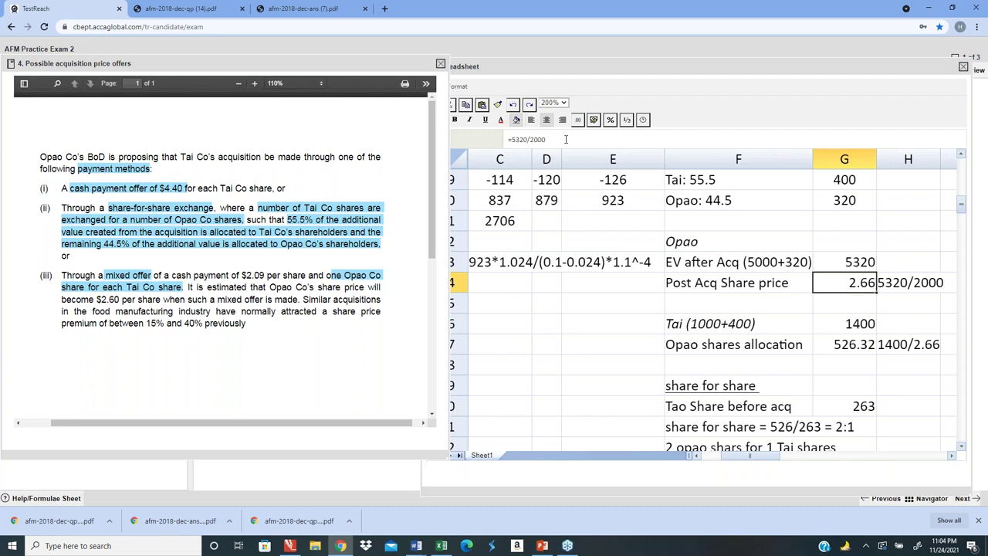
key(Down)
key(Down)
key(Down)
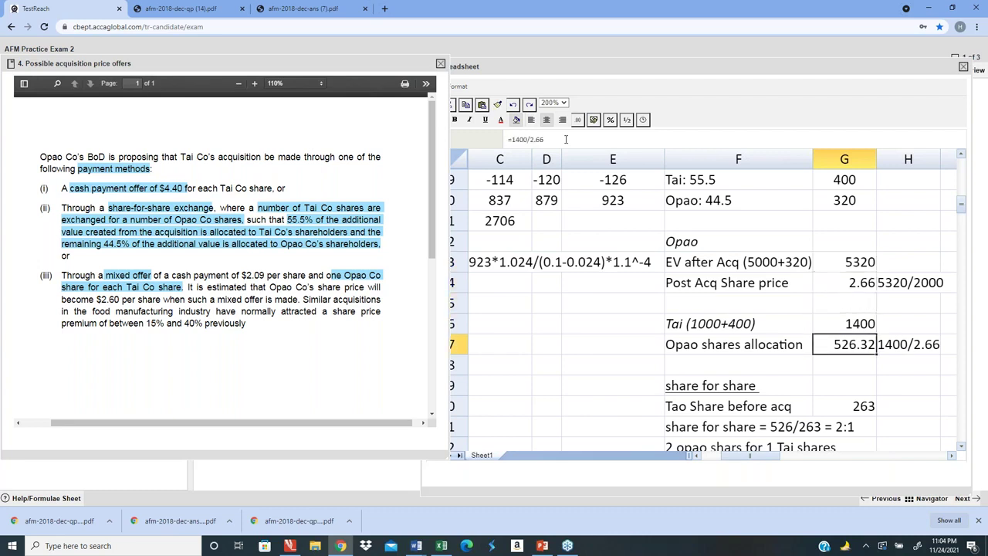
key(Down)
key(Down)
key(Down)
key(Down)
key(Down)
key(Down)
key(Up)
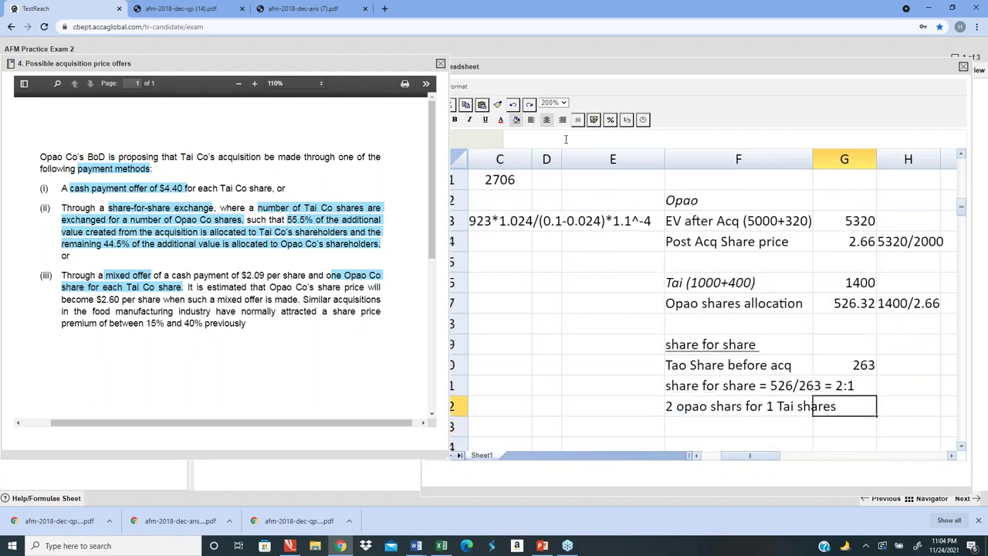
key(Left)
key(Up)
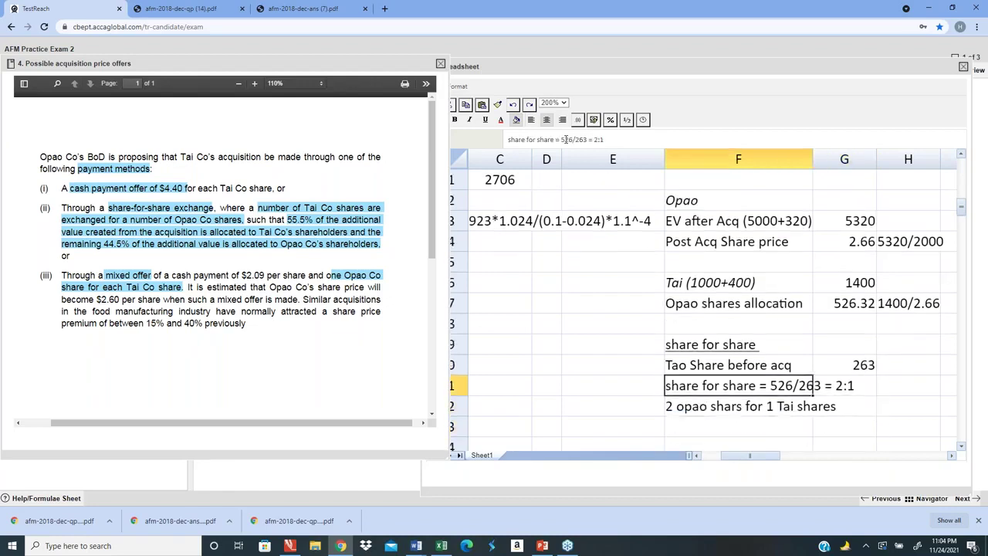
key(Right)
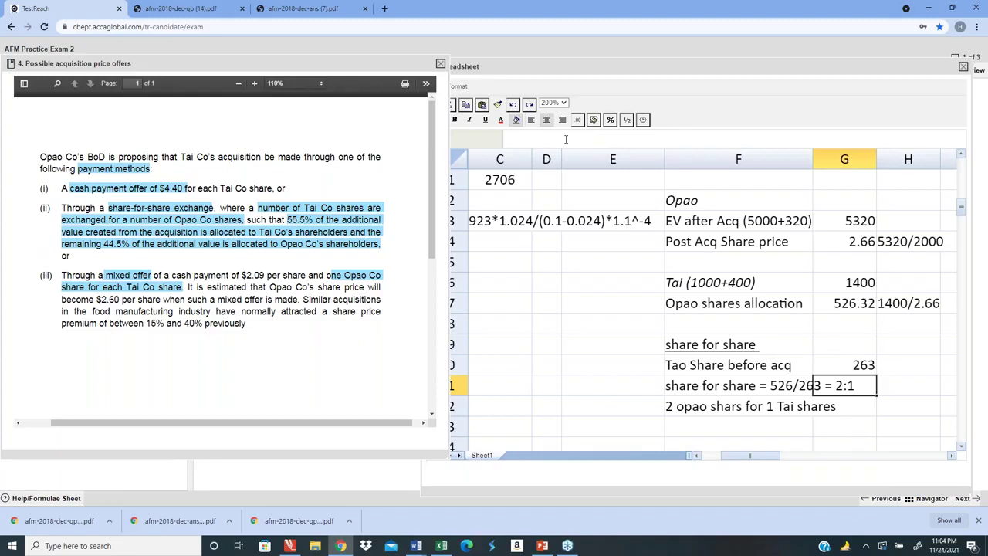
- Add an italic "Tai:" heading two rows below the exchange ratio note
key(Down)
key(Down)
key(Down)
key(Down)
key(Left)
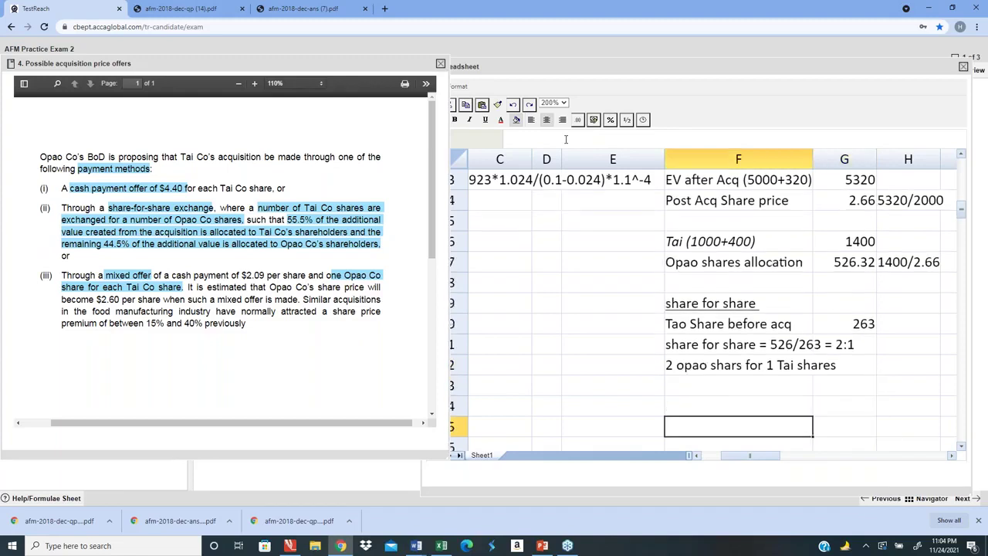
key(Left)
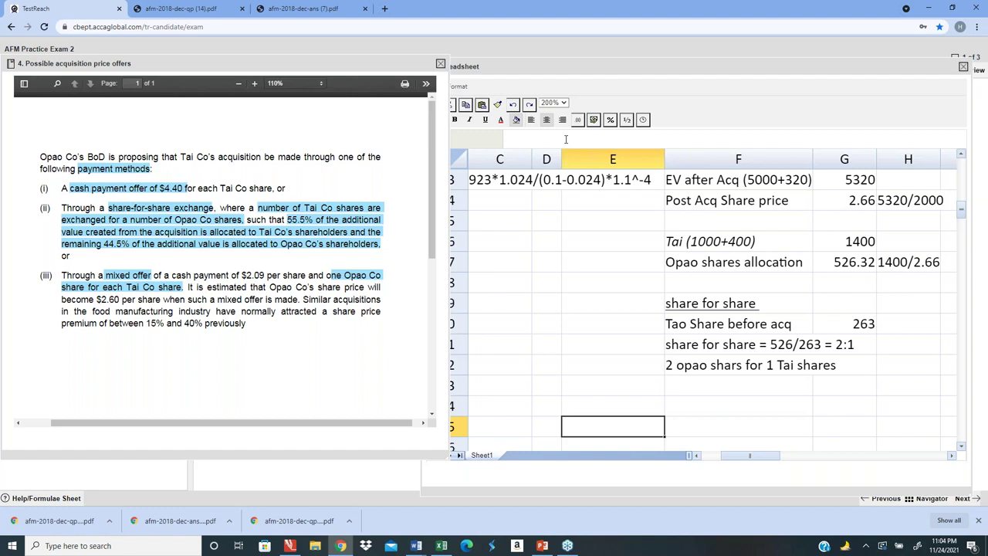
key(Right)
key(Up)
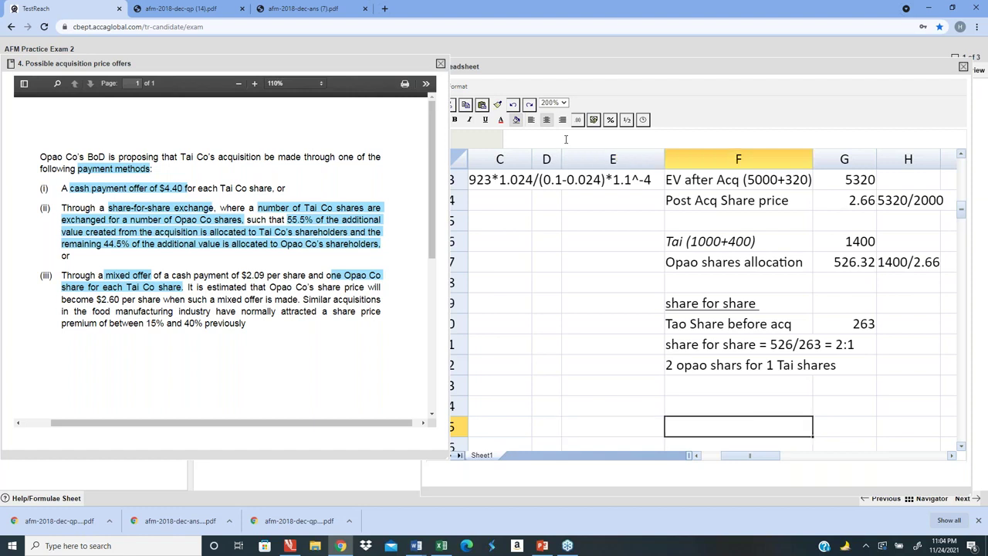
text(Tai:)
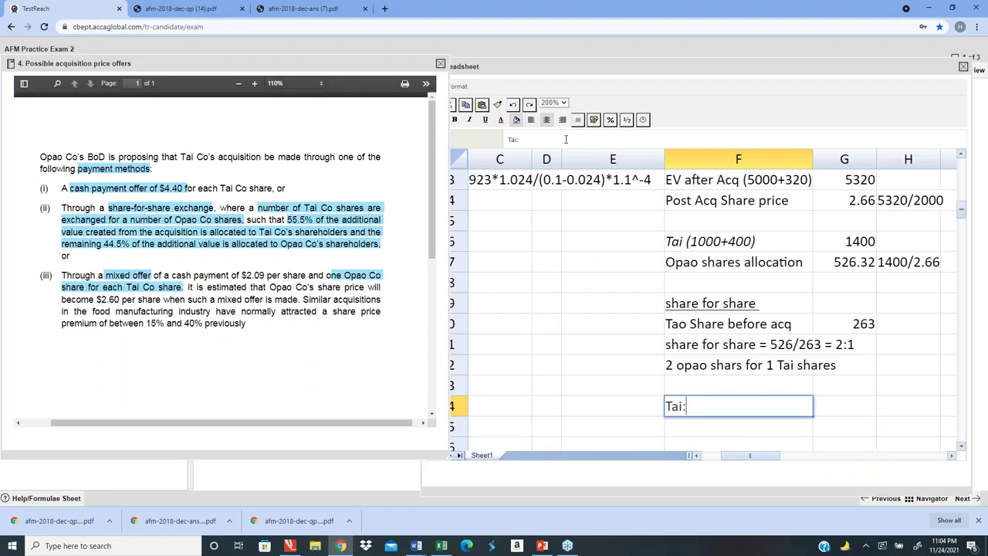
key(Return)
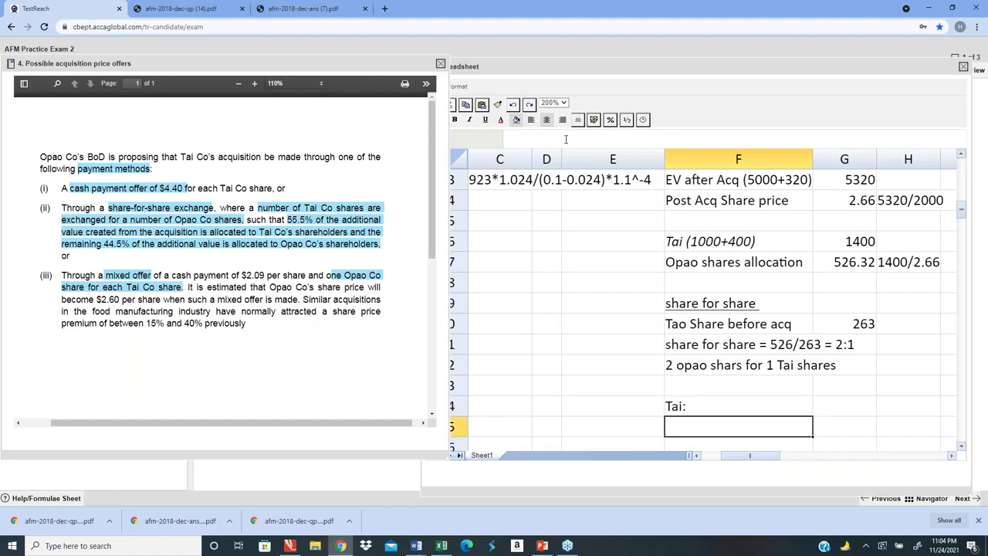
key(Up)
key(ctrl+i)
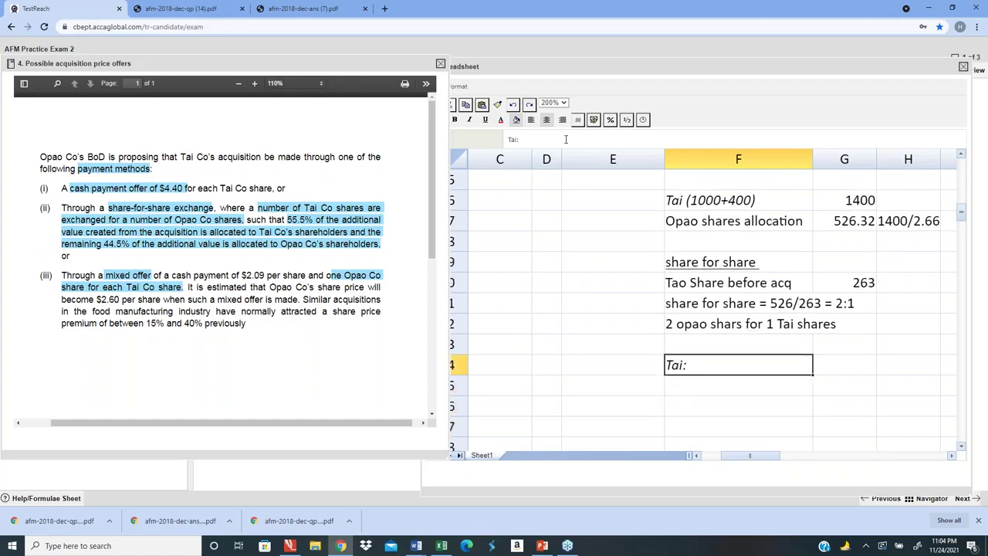
key(Down)
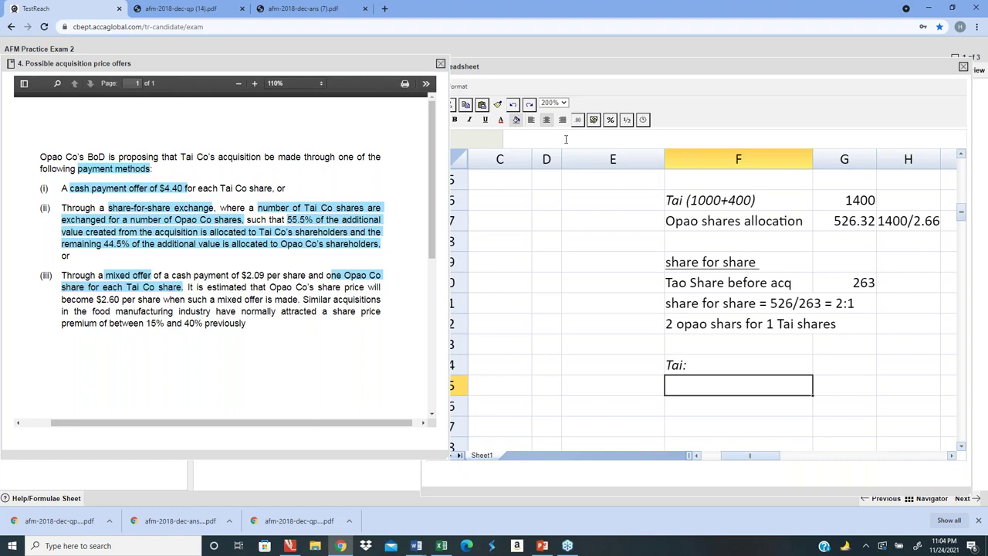
- Enter the label "2 Shares : Opao" in the row under the Tai heading
text(2)
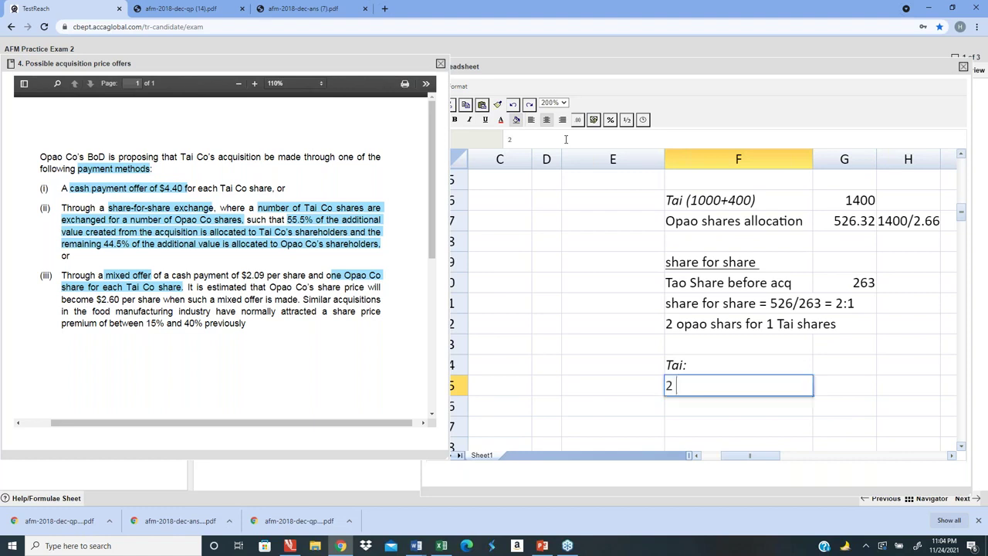
text(Shares of)
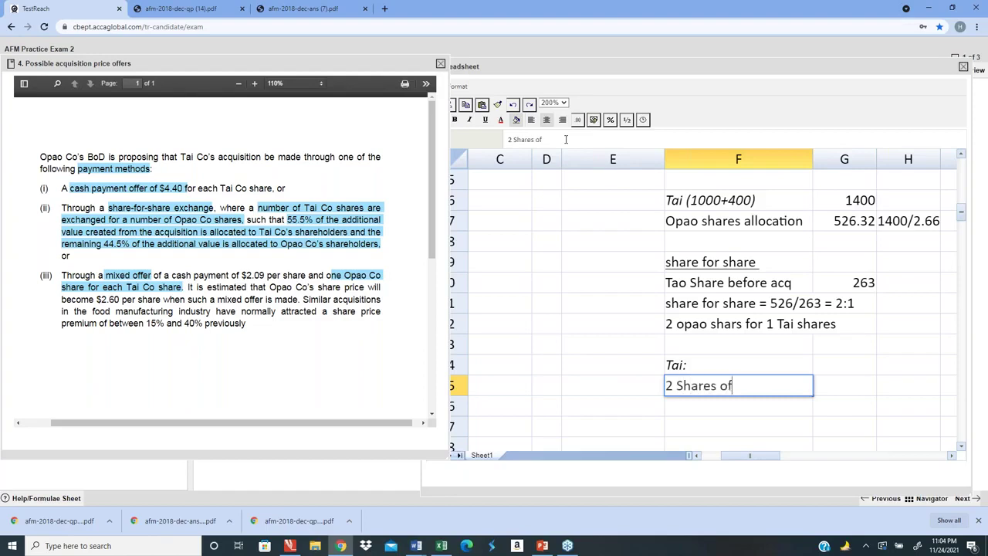
key(BackSpace)
key(BackSpace)
text(of)
key(BackSpace)
key(BackSpace)
key(BackSpace)
key(BackSpace)
key(BackSpace)
text(: Opao)
key(Tab)
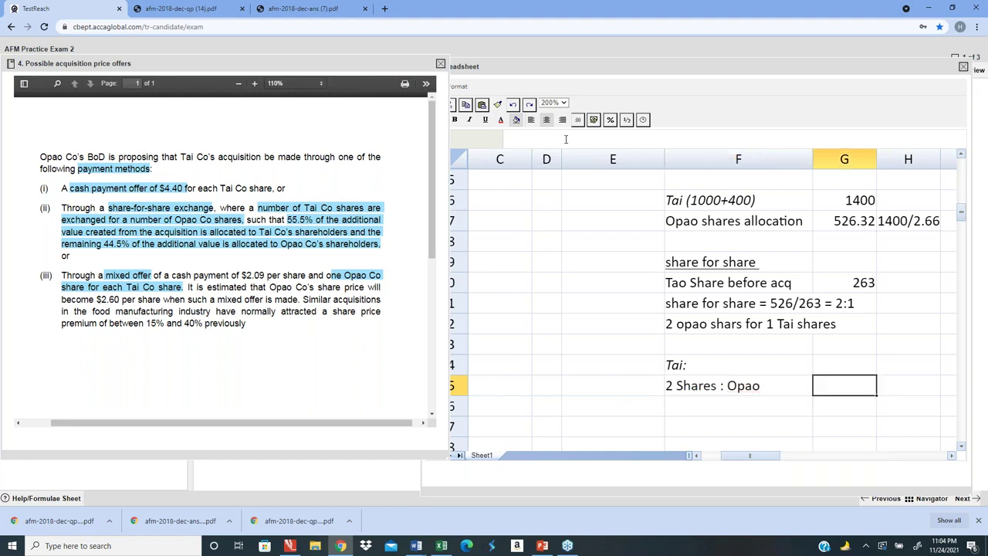
- Calculate the value of the two Opao shares beside their label with the formula =2.66*2
text(=)
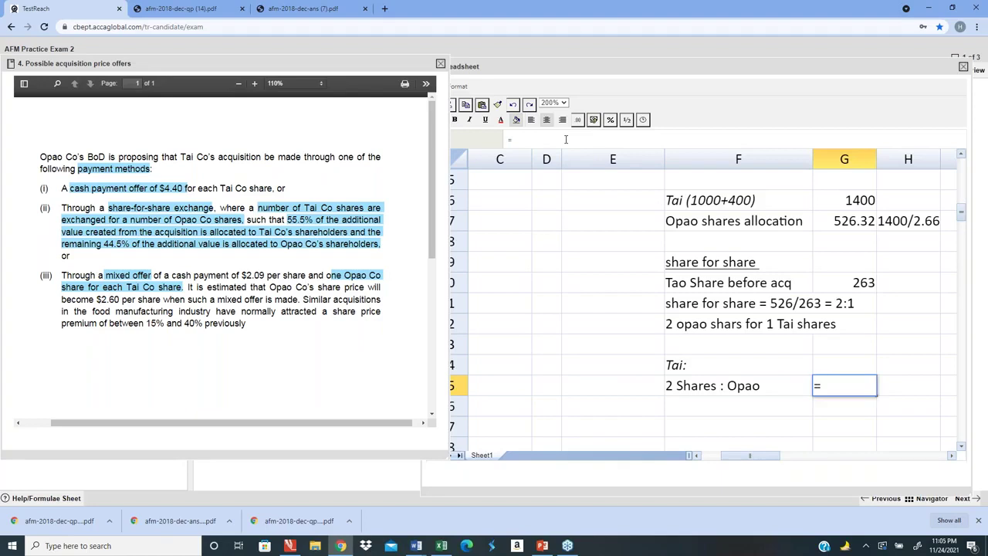
text(2.66*2)
key(Return)
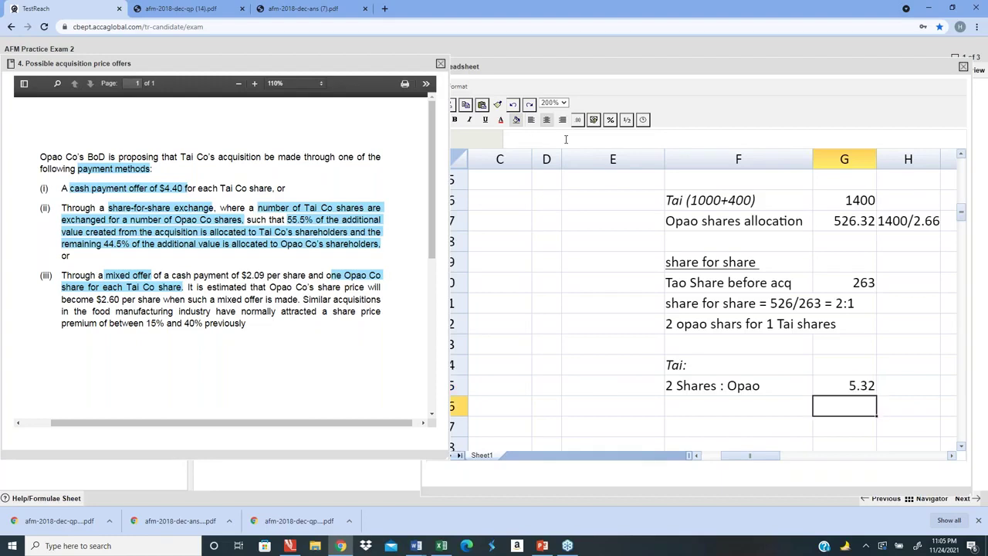
- Add the working note "2.66*2" beside the calculated value of the two Opao shares
key(Up)
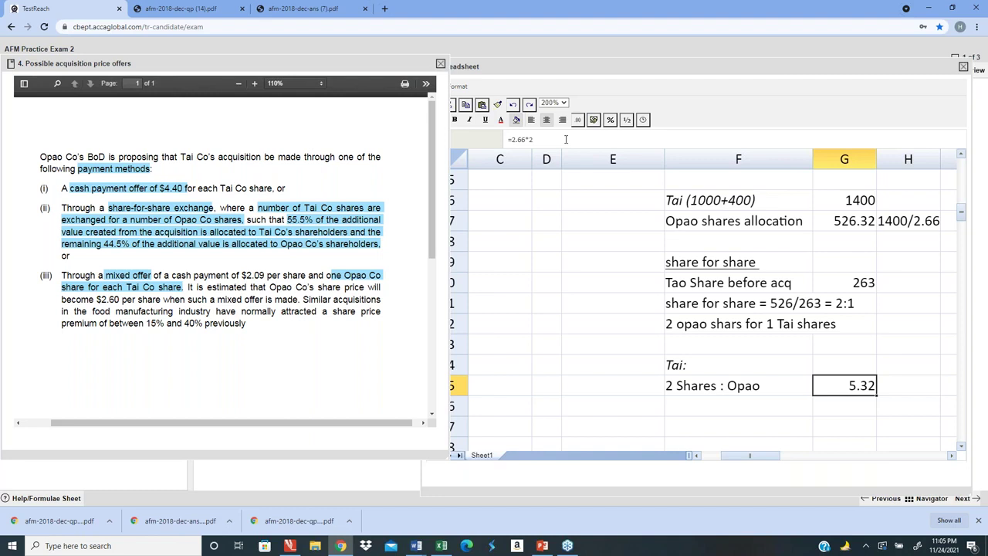
key(Right)
key(Right)
key(Left)
text(2.66*)
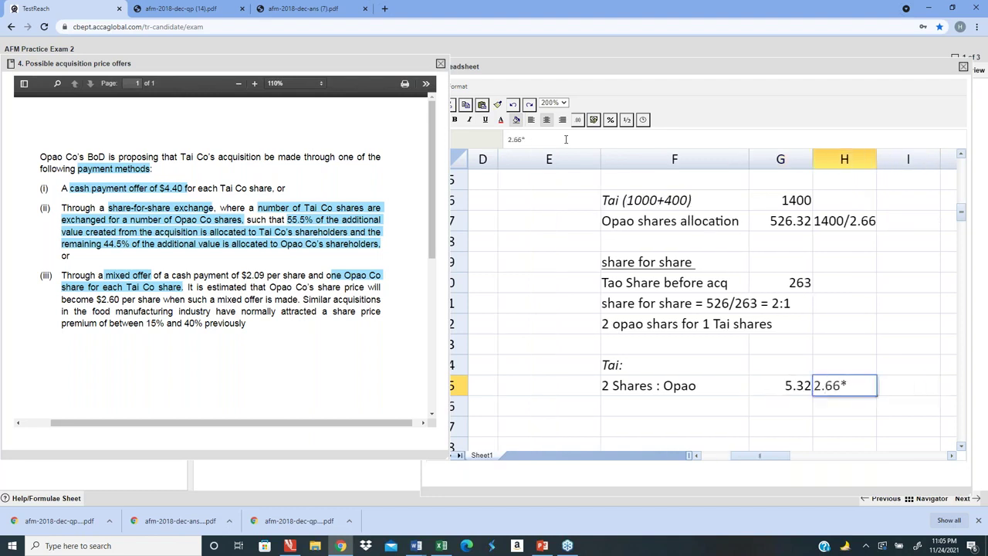
text(2)
key(Return)
key(Up)
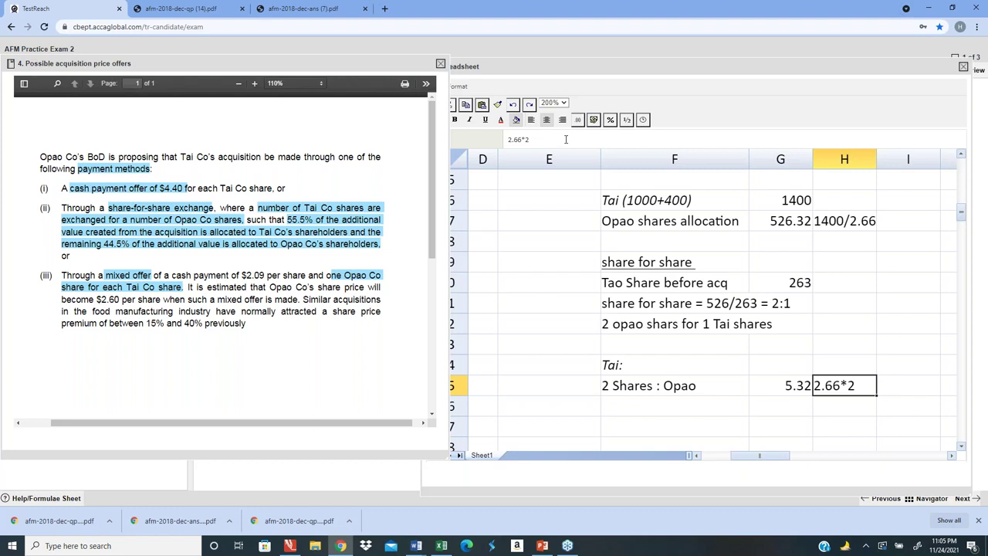
- Check the share price used in the Opao Co prior-acquisition equity value in Appendix 1
key(Left)
key(Left)
key(Left)
key(Left)
key(Left)
key(Left)
key(Left)
key(Up)
key(Up)
key(Up)
key(Up)
key(Up)
key(Up)
key(Up)
key(Up)
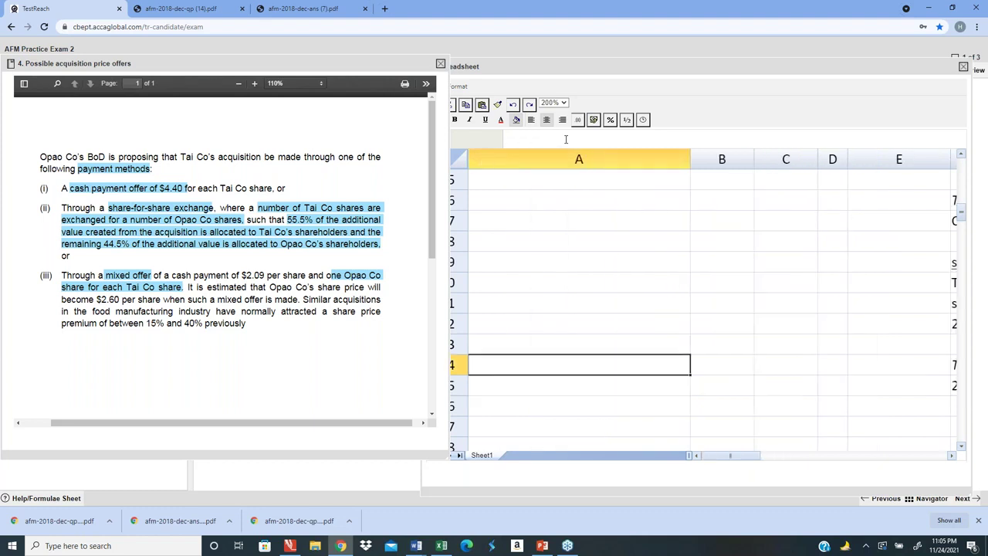
key(Up)
key(Up)
key(Up)
key(Up)
key(Up)
key(Up)
key(Up)
key(Up)
key(Up)
key(Up)
key(Up)
key(Up)
key(Up)
key(Up)
key(Up)
key(Up)
key(Up)
key(Up)
key(Up)
key(Up)
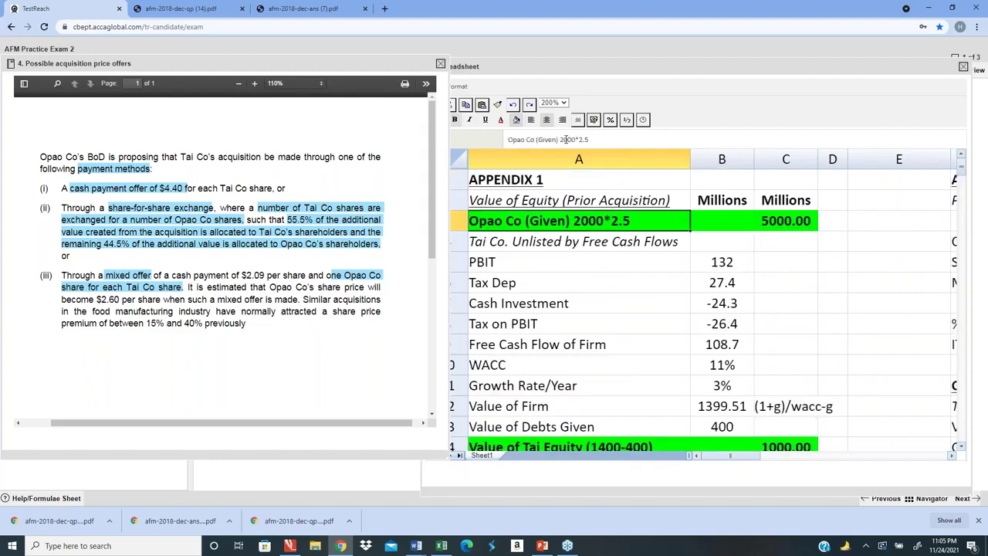
- Add the note "you can take 2.5 as well" beside the 2.66*2 working in the Tai section
key(Right)
key(Right)
key(Right)
key(Right)
key(Right)
key(Right)
key(Right)
key(Right)
key(Right)
key(Right)
key(Right)
key(Right)
key(Right)
key(Down)
key(Down)
key(Down)
key(Down)
key(Down)
key(Down)
key(Down)
key(Down)
key(Down)
key(Down)
key(Down)
key(Down)
key(Down)
key(Down)
key(Down)
key(Left)
key(Left)
key(Left)
key(Left)
key(Left)
key(Left)
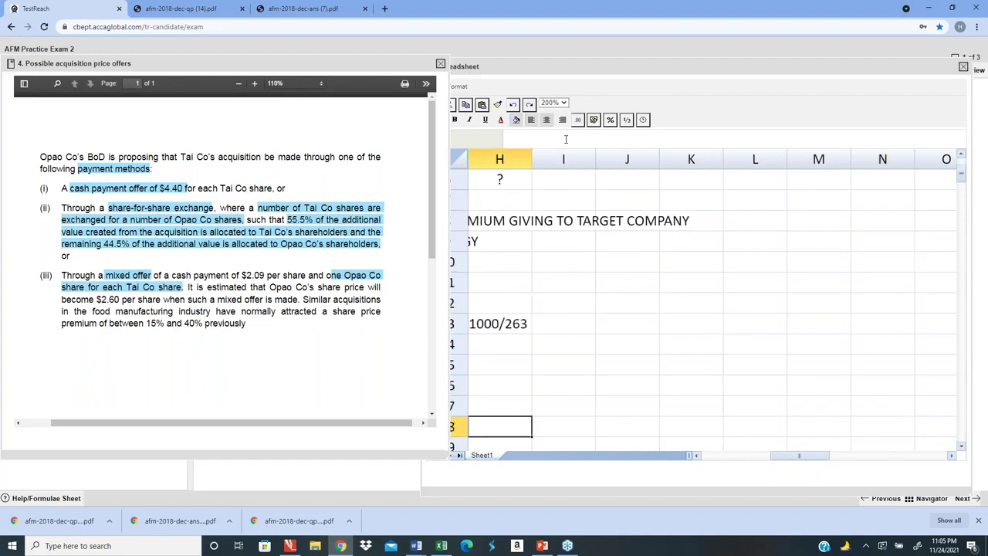
key(Left)
key(Left)
key(Left)
key(Down)
key(Down)
key(Down)
key(Down)
key(Down)
key(Down)
key(Down)
key(Down)
key(Down)
key(Down)
key(Down)
key(Down)
key(Down)
key(Down)
key(Down)
key(Down)
key(Down)
key(Down)
key(Down)
key(Down)
key(Down)
key(Down)
key(Down)
key(Down)
key(Down)
key(Down)
key(Down)
key(Down)
key(Right)
key(Right)
key(Right)
key(Up)
key(Right)
key(Right)
key(Left)
text(you can take 2.5 as well)
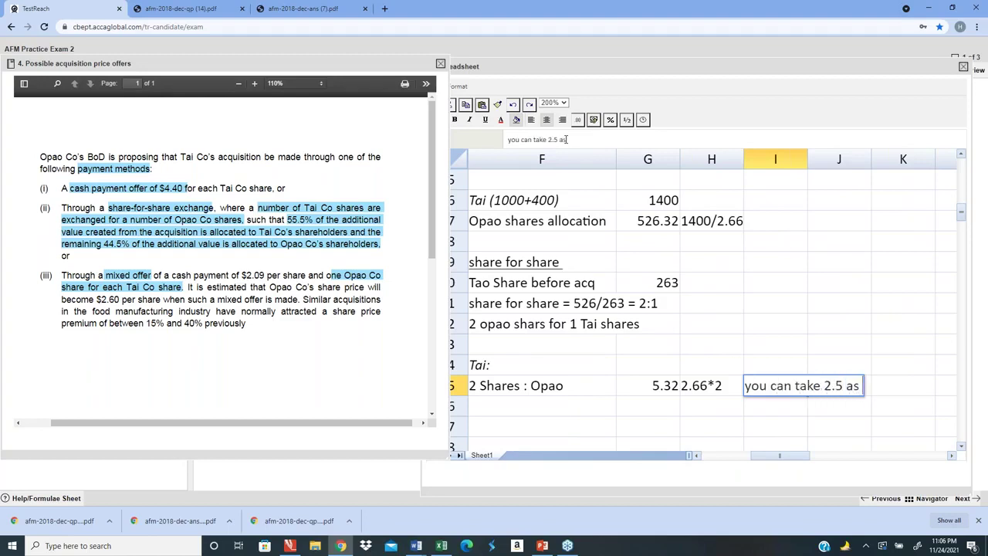
key(Return)
- Add a "1 share of Tai" row below the two Opao shares with a value of 3.8
key(Left)
key(Left)
key(Left)
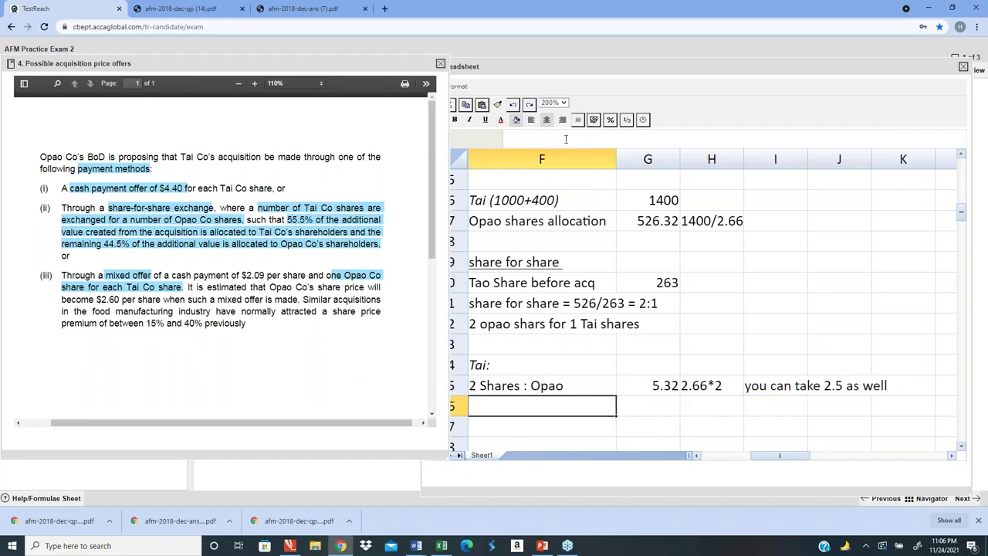
key(Left)
key(Left)
key(Right)
key(Right)
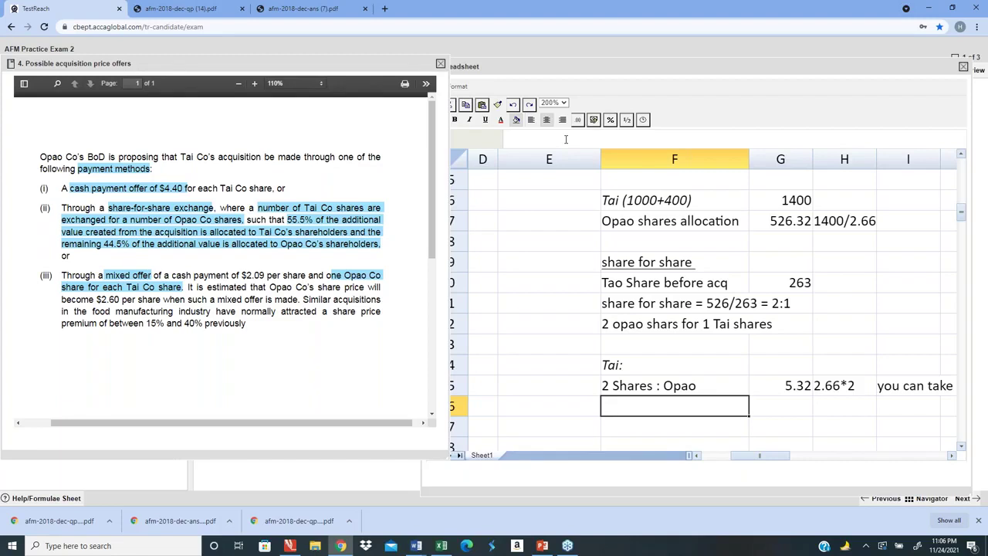
key(Up)
key(Down)
text(1 share of)
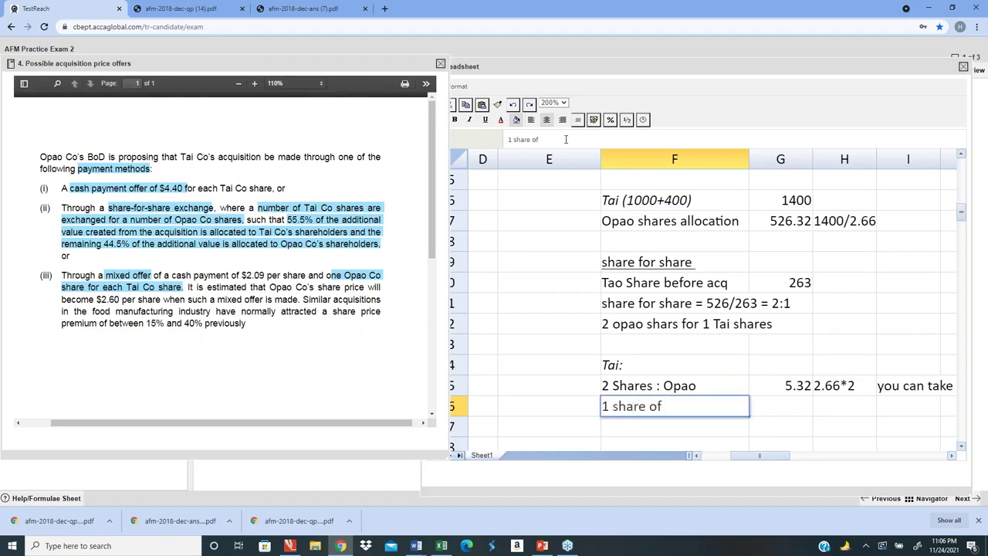
text( Tai)
key(Tab)
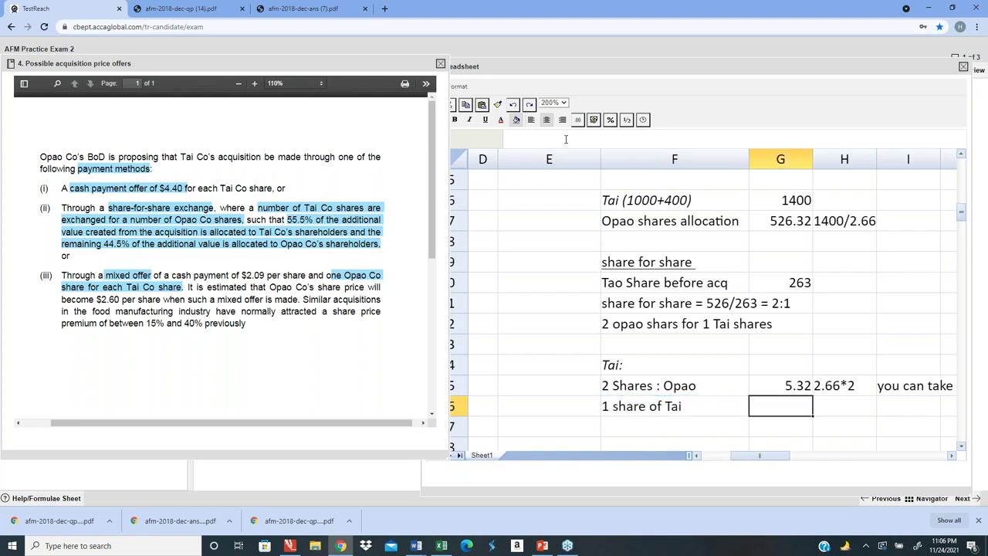
text(3.8)
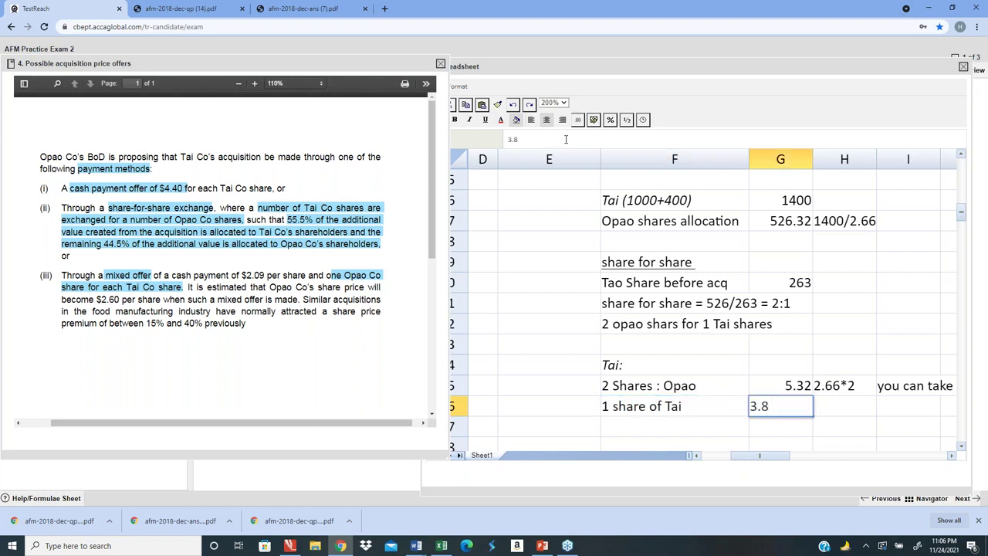
key(Return)
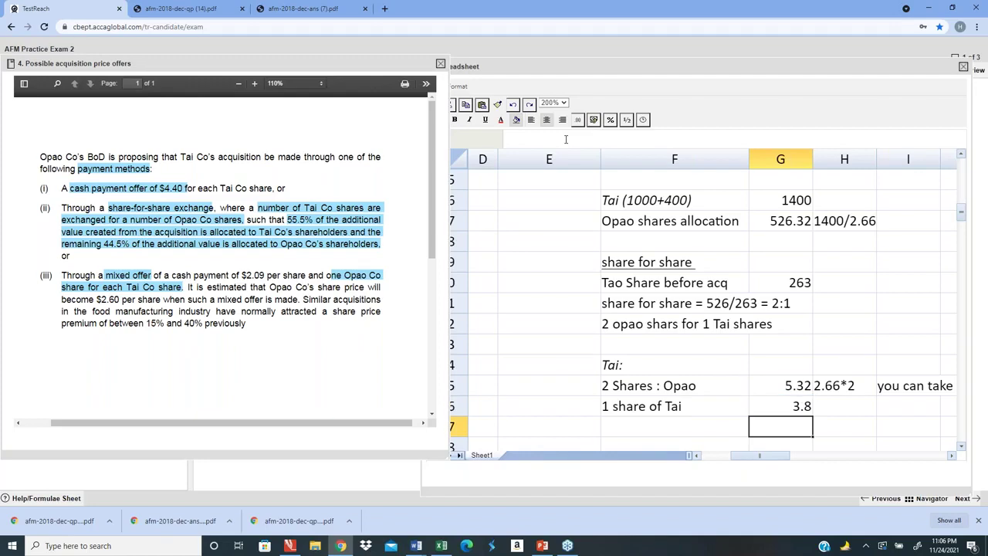
- Try multiplying the value of the two Opao shares by the Tai share value in the row below
text(=)
key(Up)
key(Up)
text(*)
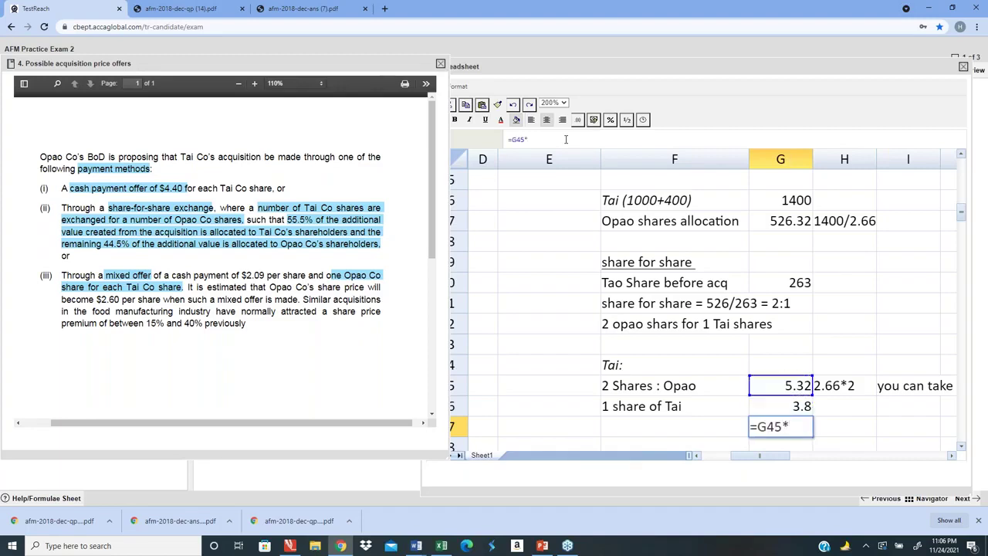
key(Down)
key(Up)
key(Up)
key(Return)
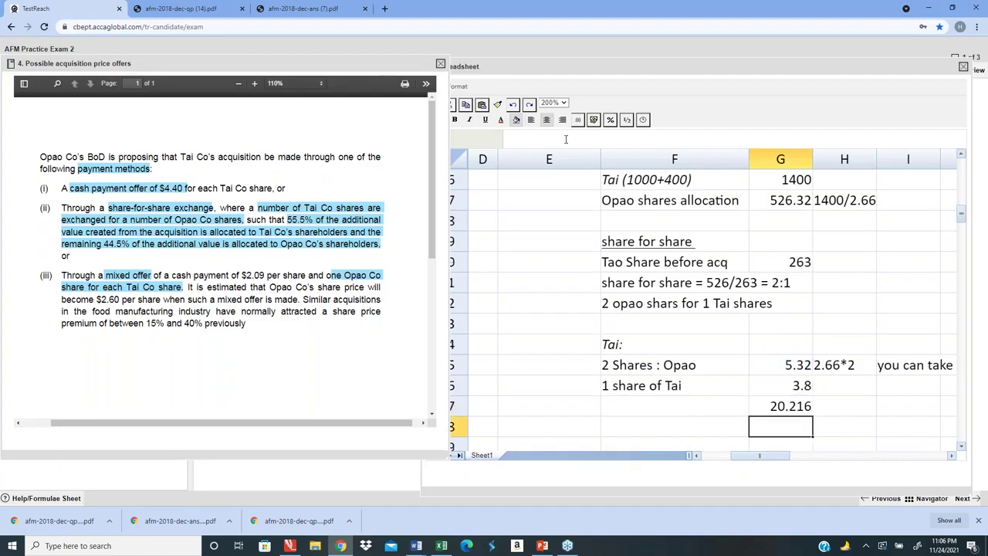
- Replace the product with a formula subtracting the Tai share value from the value of the two Opao shares
key(Up)
text(=)
key(Up)
key(Up)
text(-)
key(Down)
key(Up)
key(Up)
key(Return)
key(Left)
key(Left)
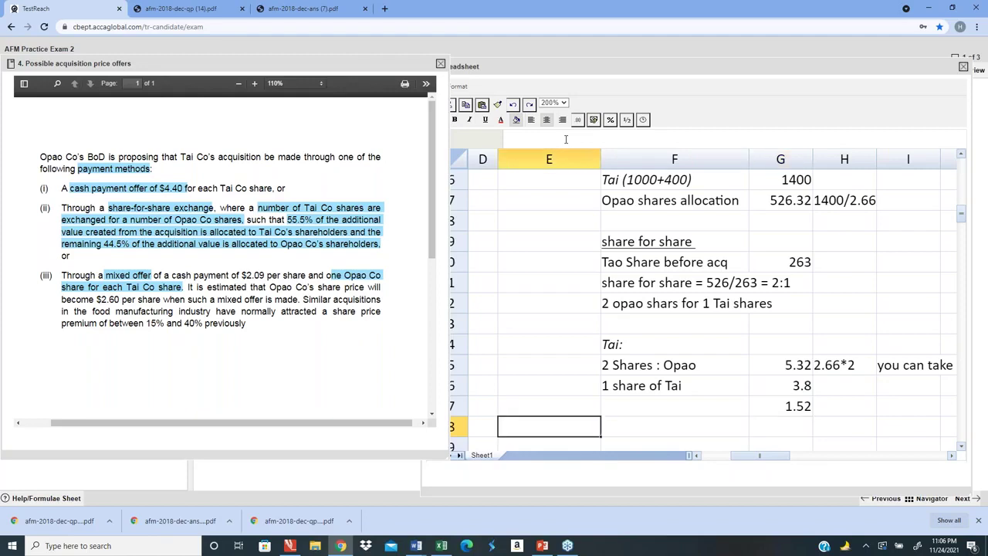
key(Right)
text(5 gain)
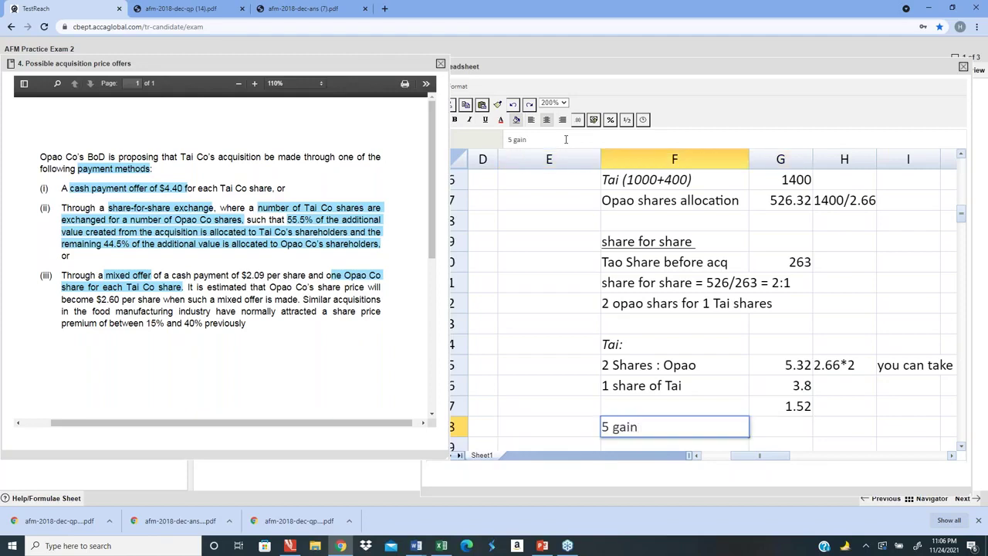
key(Tab)
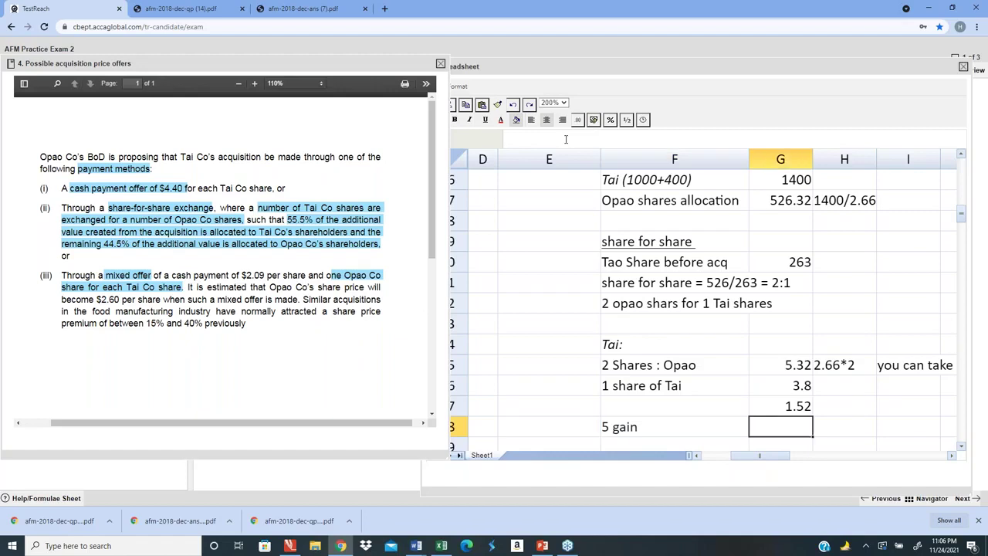
key(Left)
key(Delete)
- Label the difference row "Gain for 2 shares" and add the label "Gain per share" in the row below
key(Up)
text(Gain for 2 shares)
key(Return)
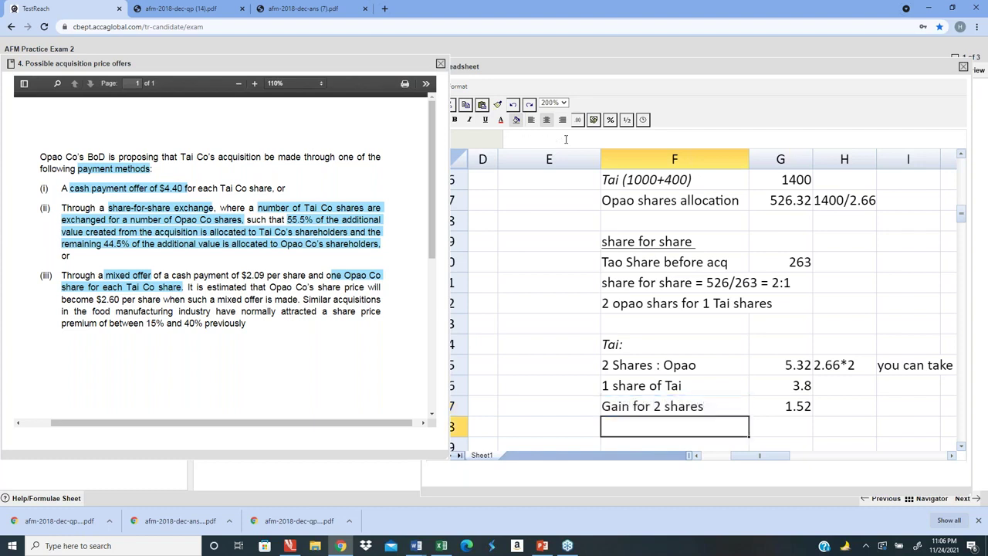
text(Gain per share)
key(Tab)
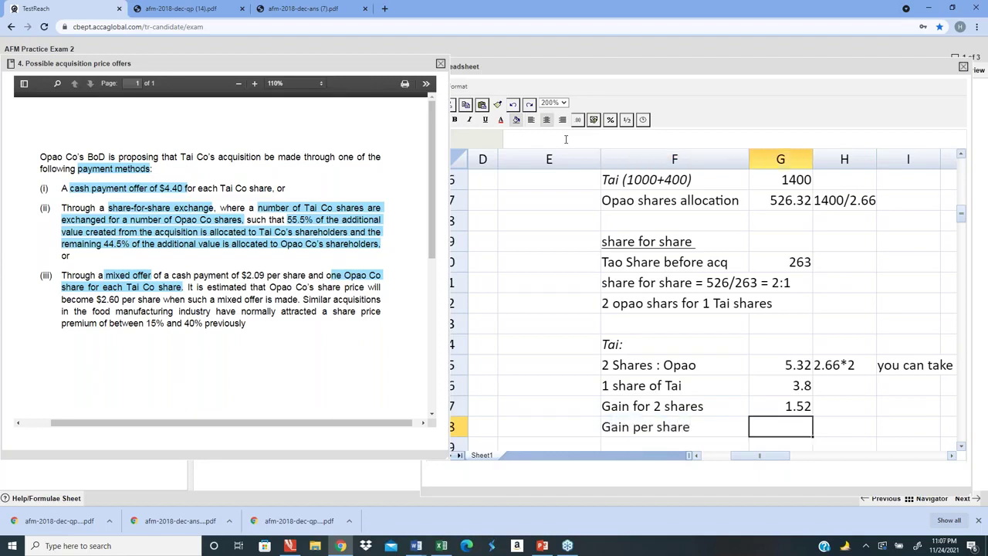
- Try calculating the gain per share in column G by dividing 1.52 by 2
text(=1.5)
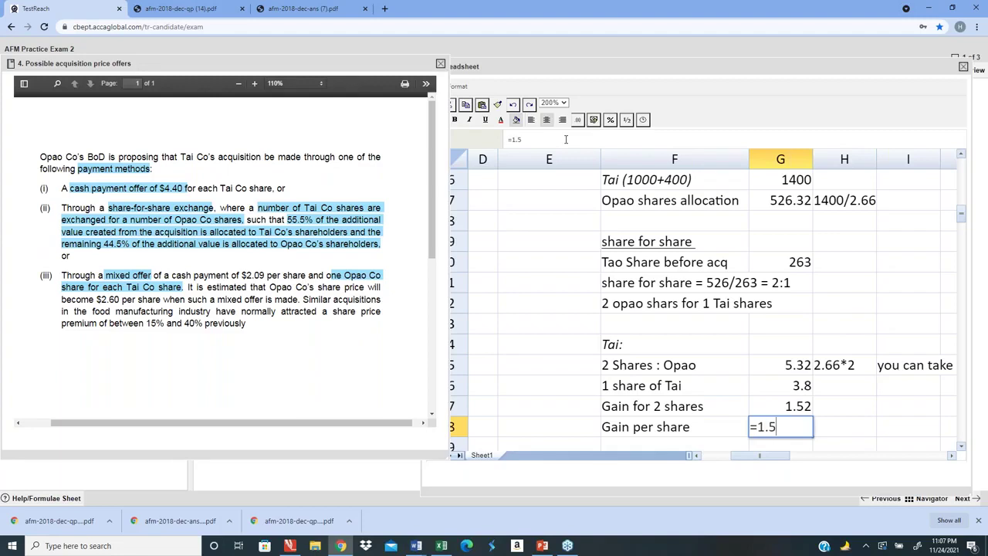
text(2/2/)
key(Return)
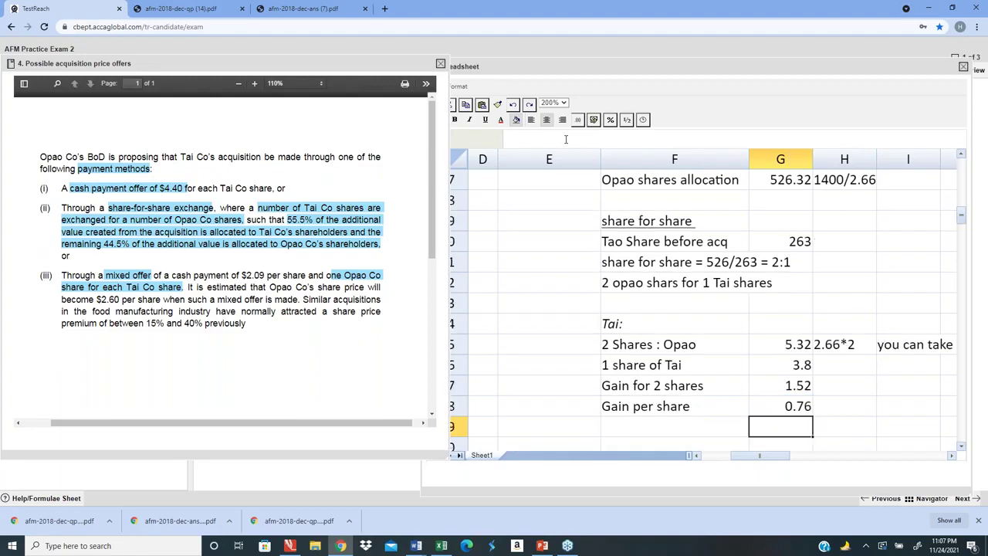
- Try adding a "Gain %" row below the gain per share, calculated as 0.76 divided by 3.8
key(Left)
text(Gain %)
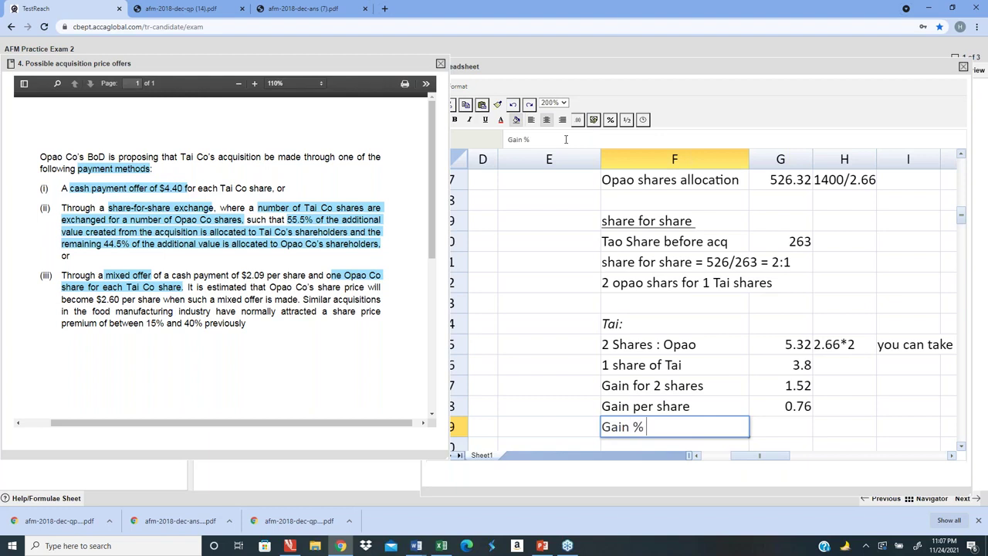
key(Tab)
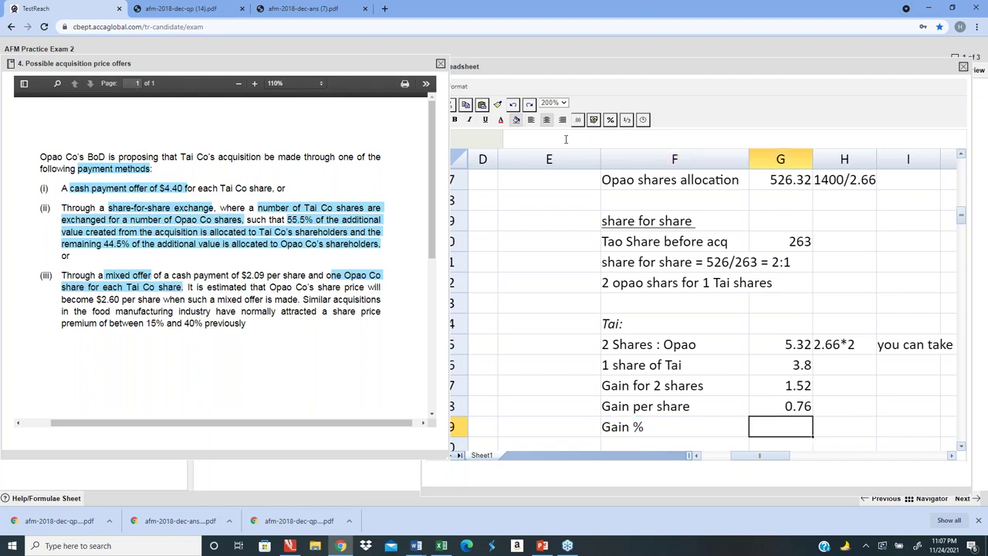
text(=0.76/)
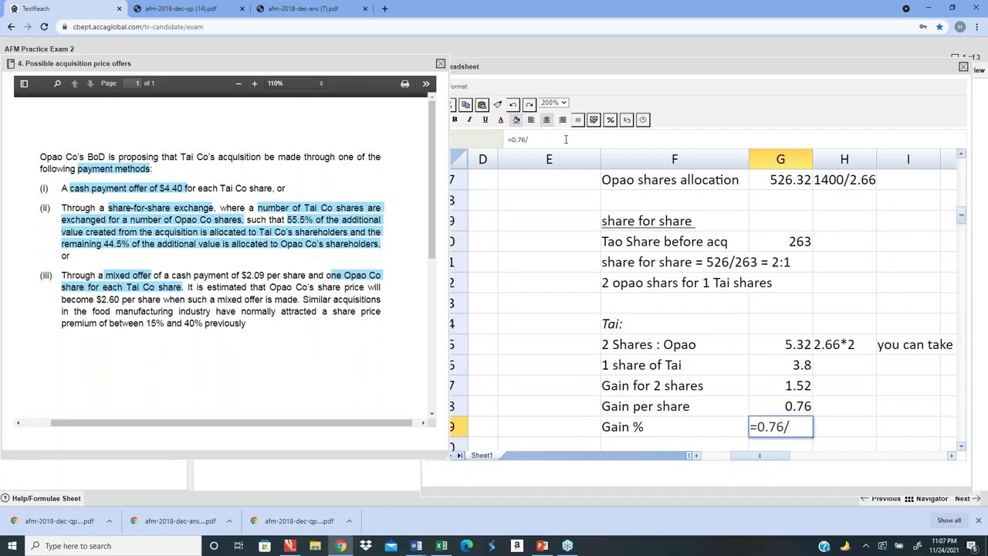
text(3.8)
key(Return)
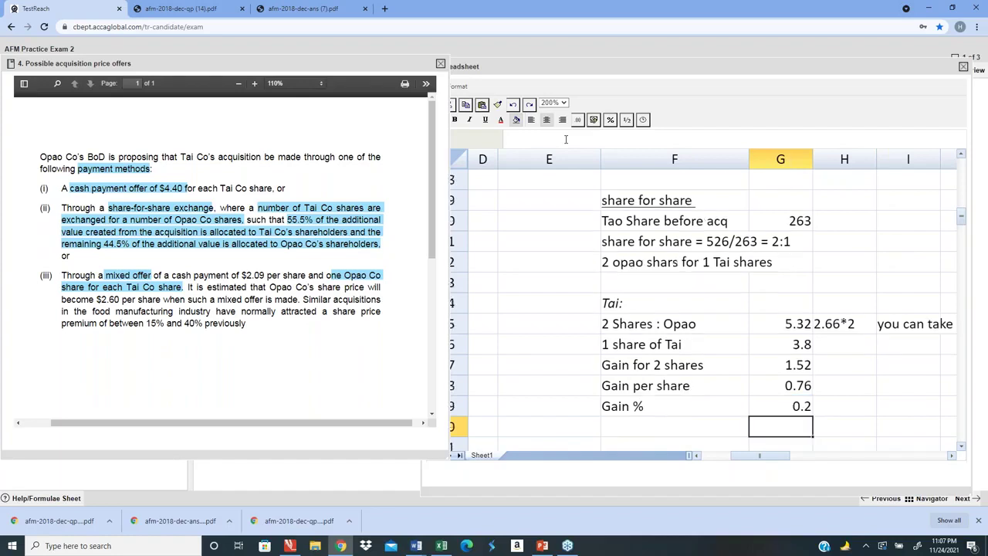
key(Up)
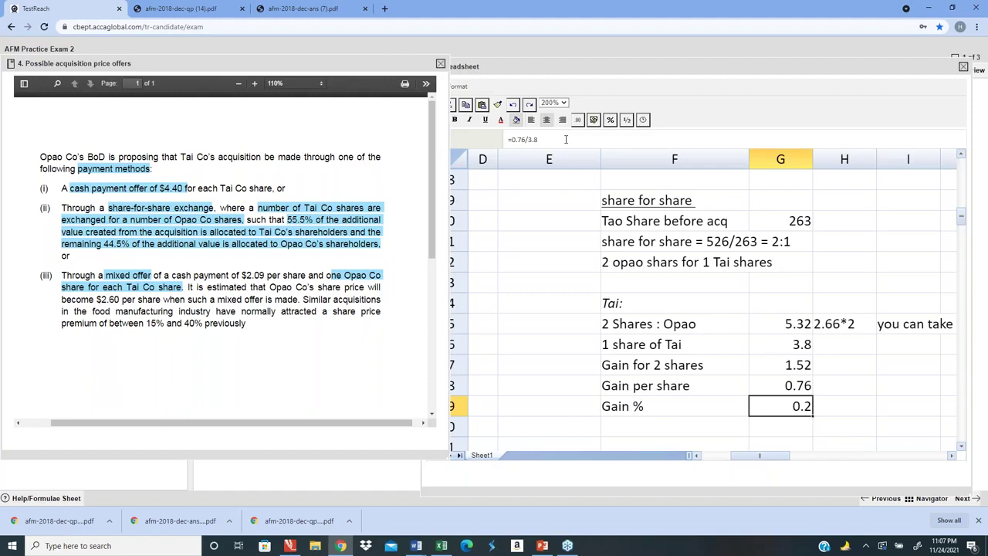
- Undo the gain percentage row, the gain per share row and the "Gain for 2 shares" label
key(Left)
key(ctrl+z)
key(ctrl+z)
key(ctrl+z)
key(ctrl+z)
key(ctrl+z)
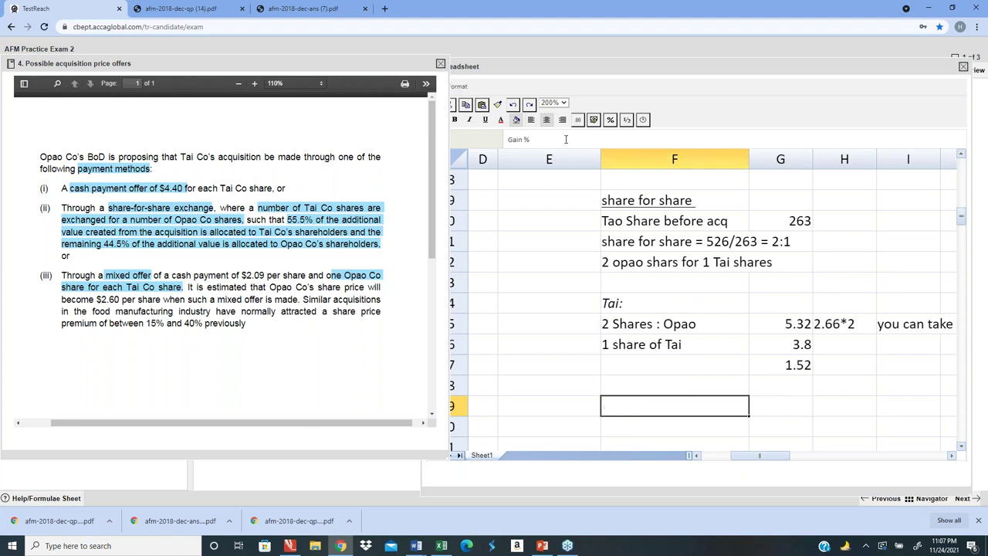
- Label the row with the difference between the two Opao shares and one Tai share "Gain per Share"
key(Up)
key(Up)
text(gain)
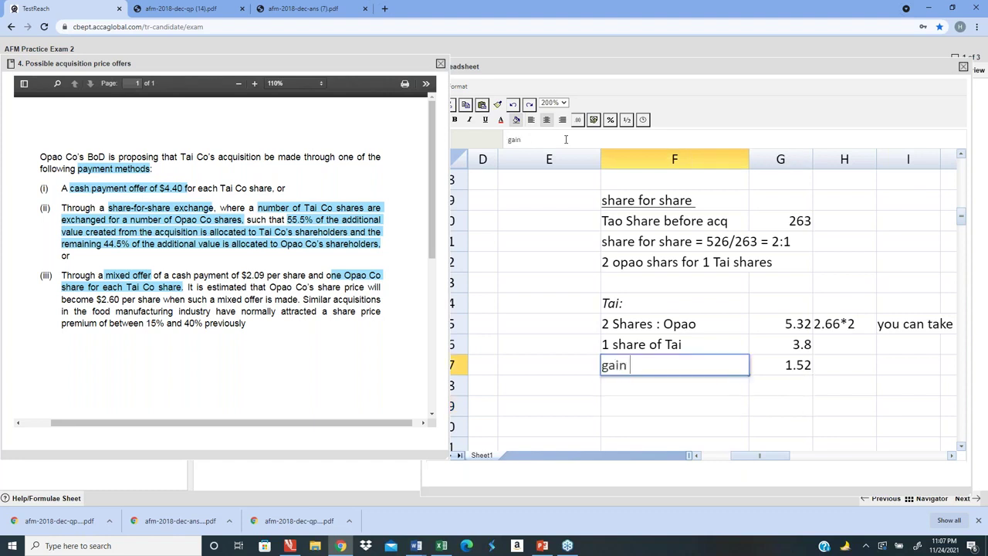
key(BackSpace)
key(BackSpace)
key(BackSpace)
key(BackSpace)
key(BackSpace)
text(Gain)
key(BackSpace)
key(BackSpace)
text(in per hare)
key(BackSpace)
key(BackSpace)
key(BackSpace)
key(BackSpace)
key(BackSpace)
text(Sare)
key(BackSpace)
key(BackSpace)
key(BackSpace)
key(BackSpace)
text(hare)
key(Return)
key(Up)
click(569, 145)
key(BackSpace)
key(BackSpace)
key(BackSpace)
key(BackSpace)
text(Share)
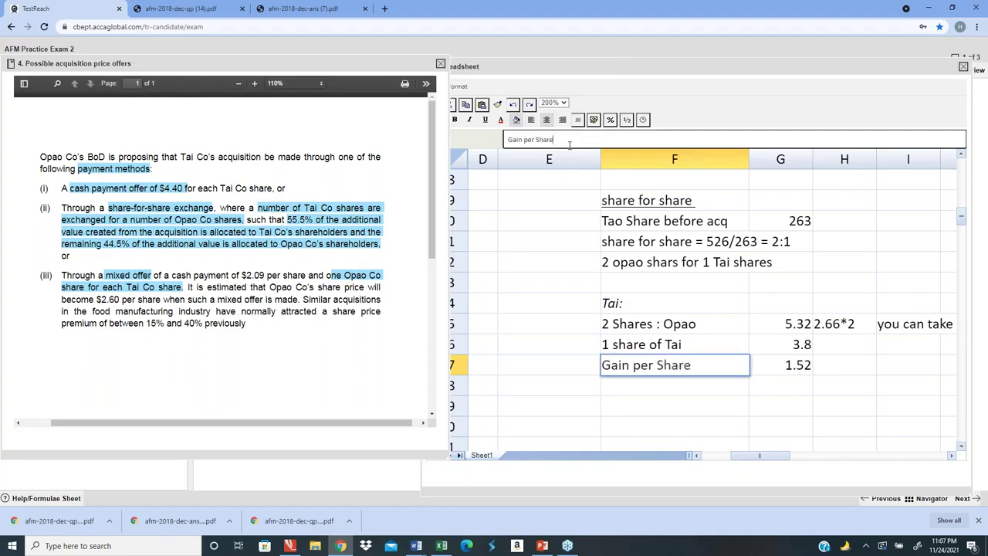
key(Return)
- Add a "Gain %" row below "Gain per Share" with the formula =1.52/3.8
text(Gain %)
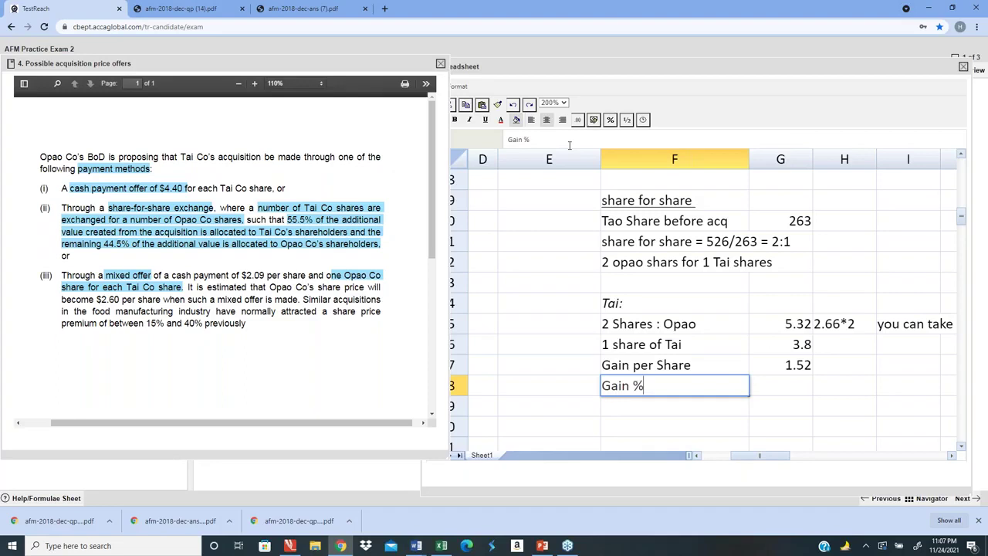
key(Tab)
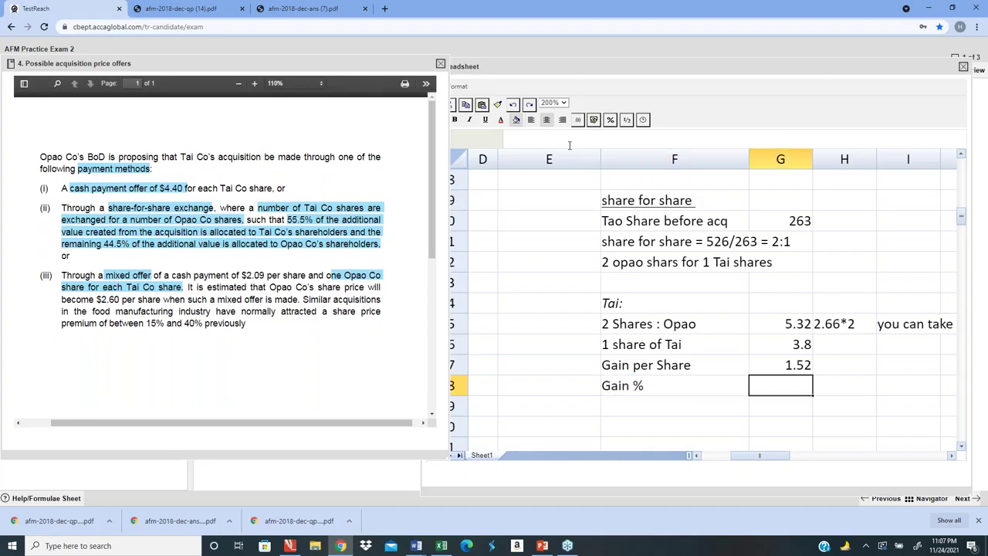
text(=1.52)
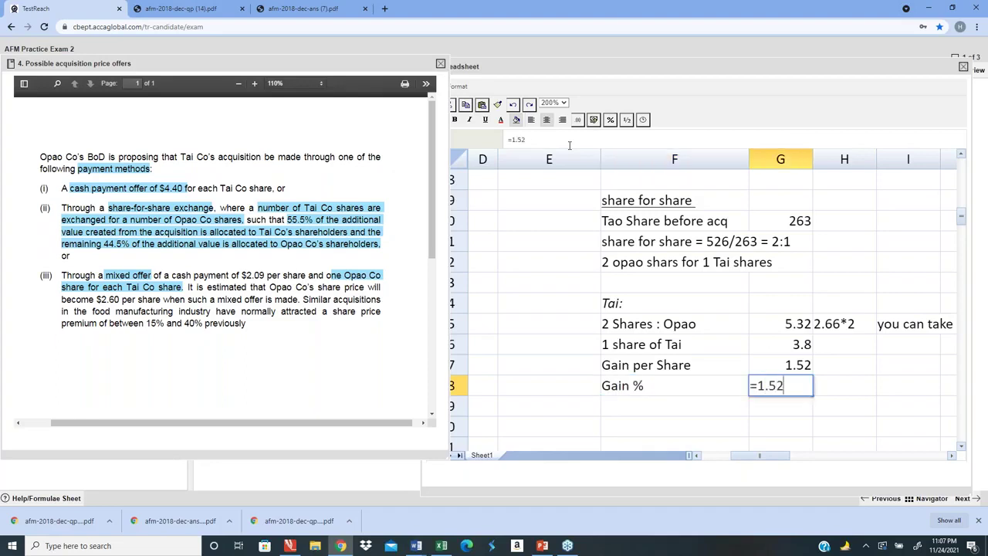
text(/3.8)
key(Return)
key(Up)
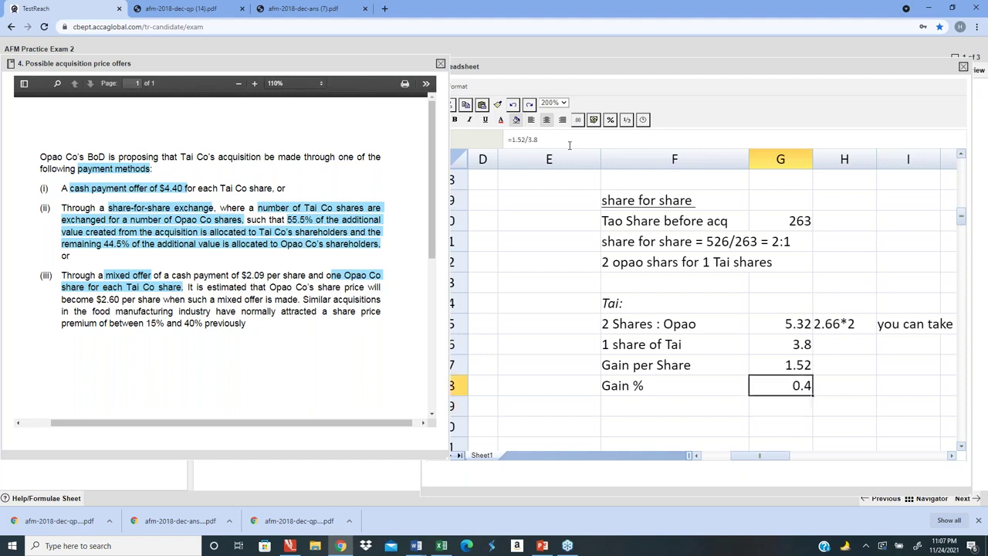
- Make the "Gain %" label and its value bold in the Tai share-for-share calculation
key(Left)
key(Left)
key(Right)
key(shift+Right)
key(ctrl+b)
key(Up)
key(Up)
key(Up)
key(Up)
key(Up)
key(Up)
key(Up)
key(Up)
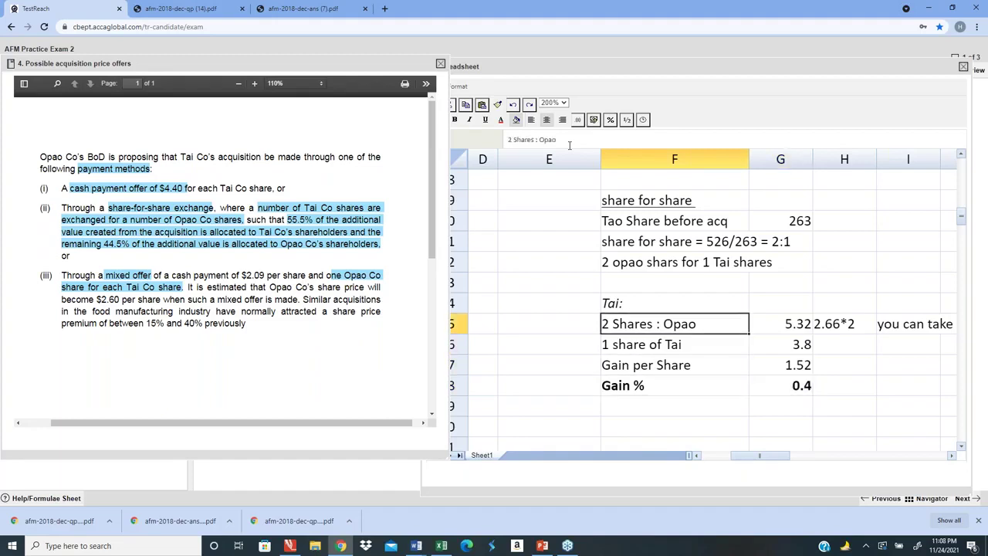
key(Up)
key(Down)
key(Down)
key(Down)
key(Down)
key(Down)
key(Down)
key(Down)
key(Down)
key(Down)
key(Down)
key(Up)
key(Up)
key(Up)
key(Up)
key(Up)
key(Up)
key(Up)
key(Up)
key(Up)
key(Up)
key(Up)
key(Up)
key(Up)
key(Up)
key(Up)
key(Up)
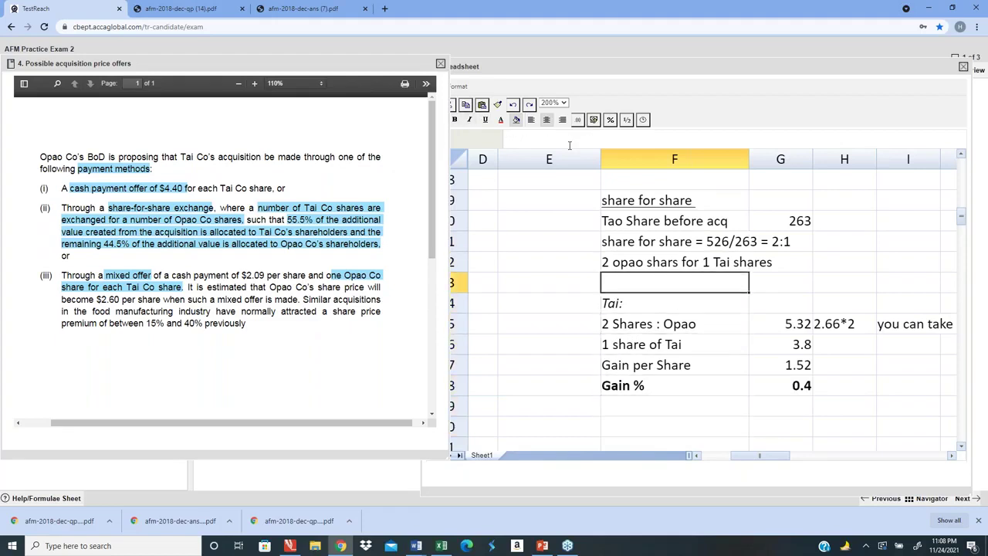
key(Down)
key(Down)
key(Down)
key(Down)
key(Down)
key(Down)
key(Down)
key(Down)
key(Down)
key(Down)
key(Down)
key(Down)
key(Down)
key(Down)
key(Down)
key(Down)
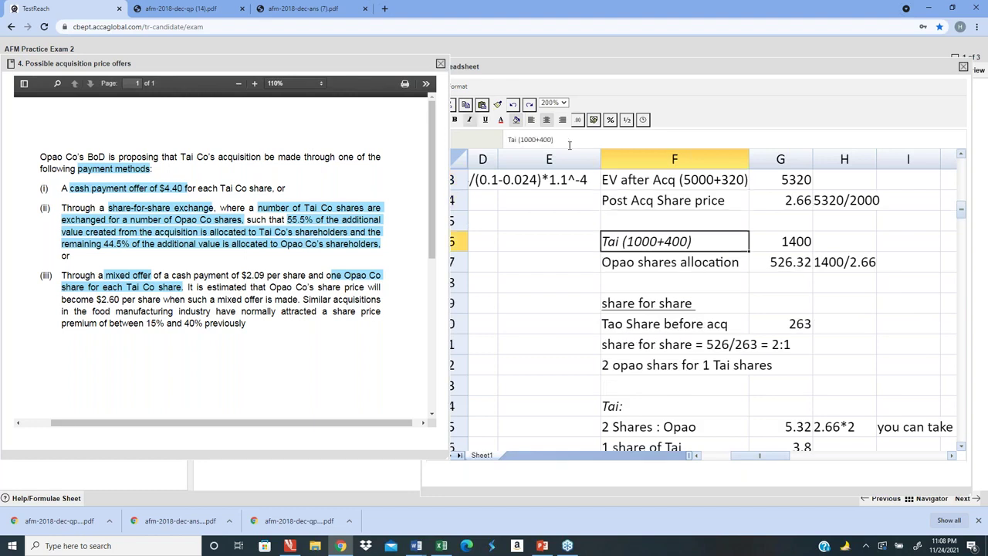
key(Left)
key(Left)
key(Left)
key(Left)
key(Left)
key(Right)
key(Right)
key(Right)
key(Right)
key(Right)
key(Right)
key(Right)
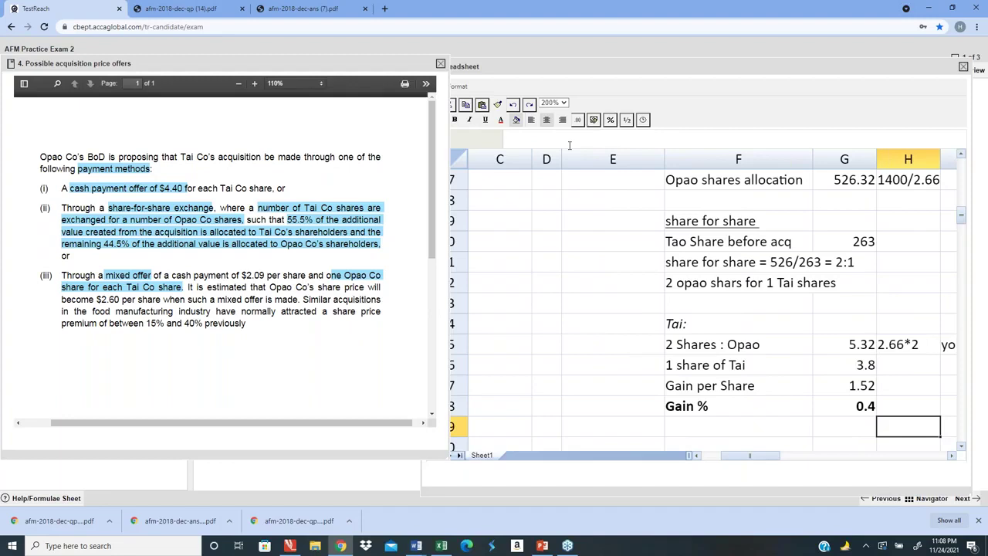
- Enter 0.4 as Tai's percentage gain in the SHARE row of the summary table
key(Left)
key(Up)
key(Up)
key(Up)
key(Up)
key(Up)
key(Up)
key(Up)
key(Up)
key(Up)
key(Up)
key(Up)
key(Up)
key(Up)
key(Up)
key(Up)
key(Up)
key(Up)
key(Up)
key(Up)
key(Up)
key(Up)
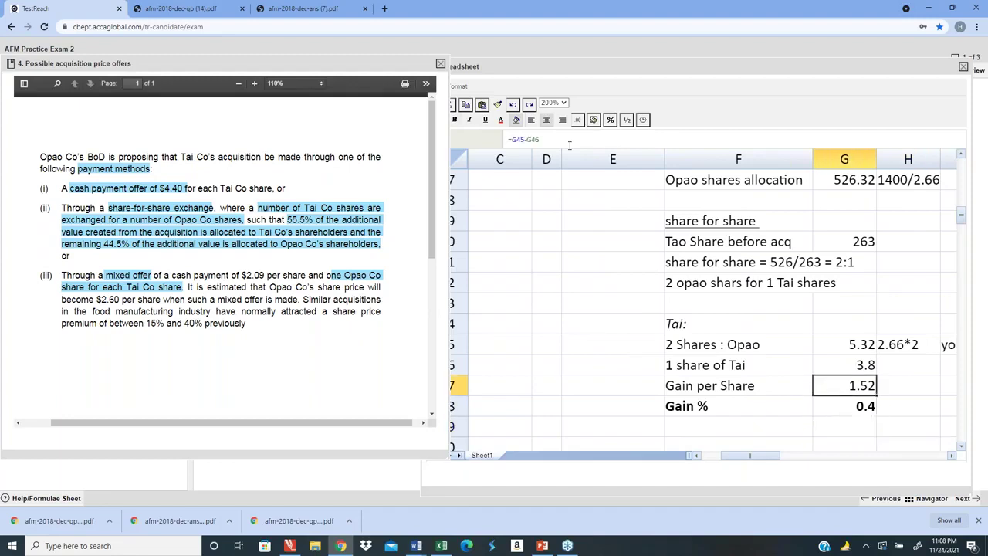
key(Up)
key(Up)
key(Up)
key(Up)
key(Up)
key(Up)
key(Up)
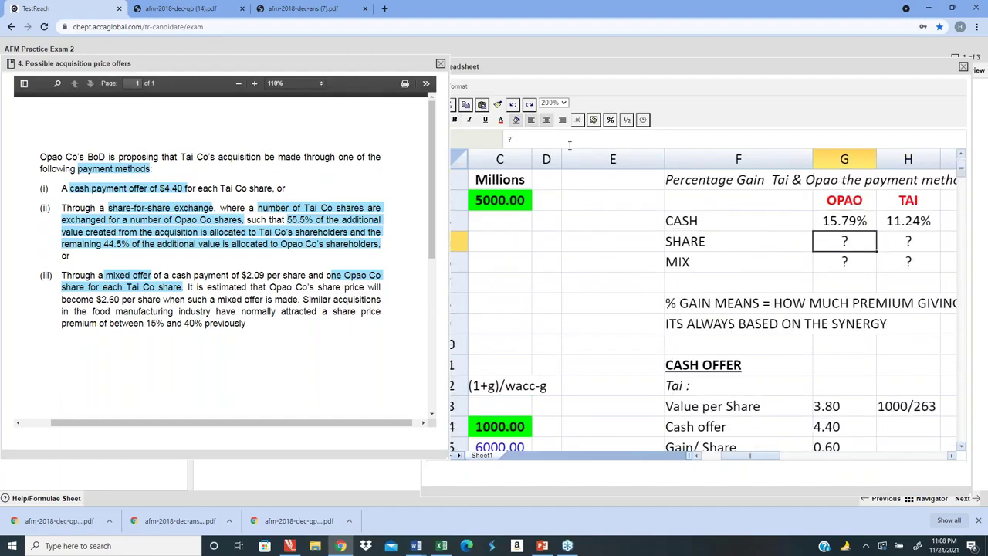
key(Down)
key(Right)
text(0.4)
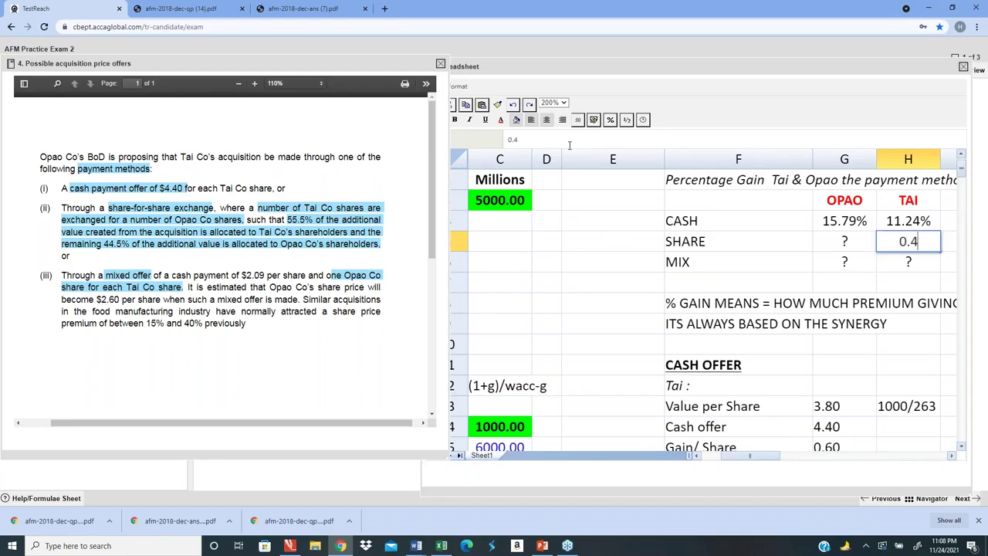
key(Return)
- Add an underlined "Opao" heading two rows below Tai's "Gain %" row in the share offer calculation
key(Down)
key(Down)
key(Down)
key(Down)
key(Down)
key(Down)
key(Down)
key(Down)
key(Down)
key(Down)
key(Down)
key(Down)
key(Down)
key(Down)
key(Down)
key(Down)
key(Down)
key(Down)
key(Down)
key(Down)
key(Down)
key(Down)
key(Down)
key(Down)
key(Down)
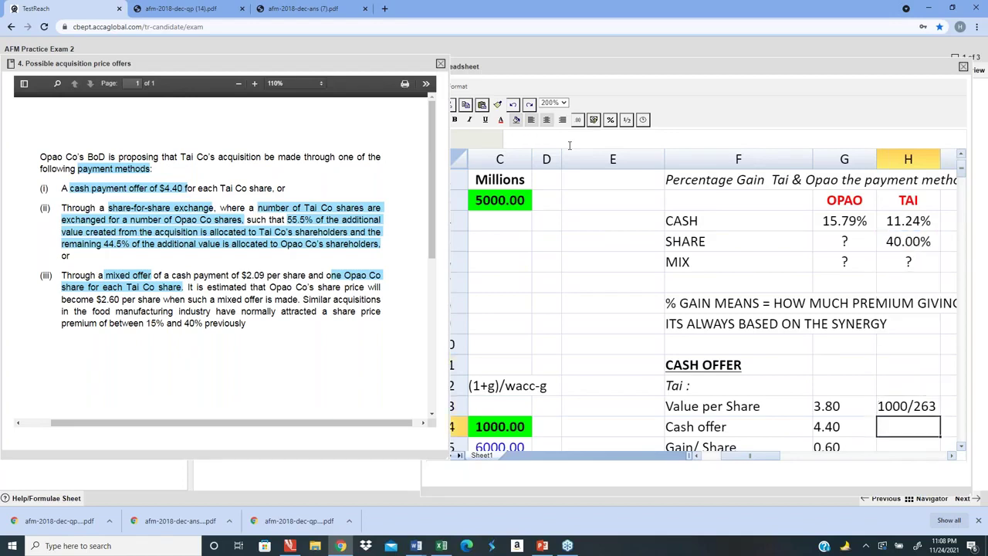
key(Down)
key(Down)
key(Down)
key(Down)
key(Down)
key(Down)
key(Down)
key(Down)
key(Down)
key(Down)
key(Down)
key(Down)
key(Down)
key(Down)
key(Down)
key(Down)
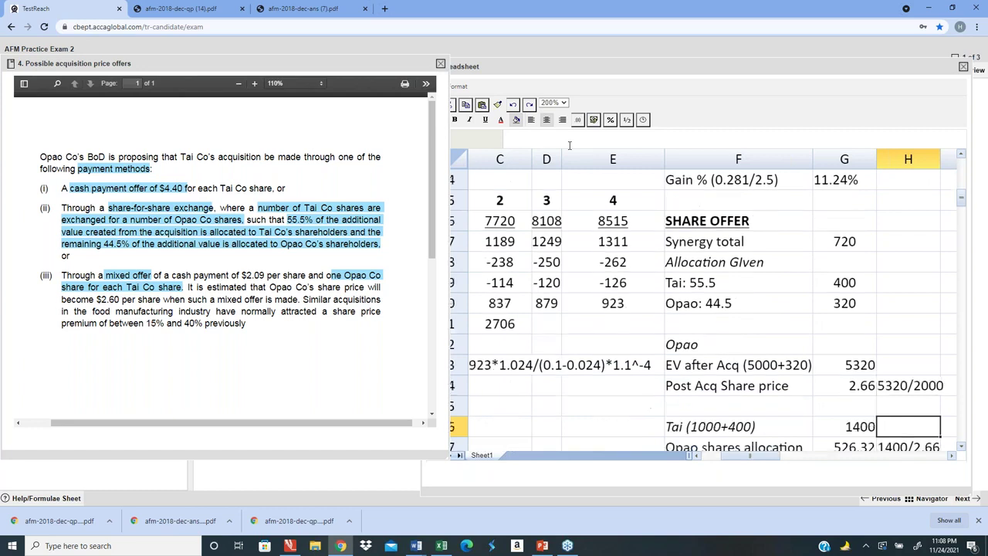
key(Down)
key(Down)
key(Down)
key(Down)
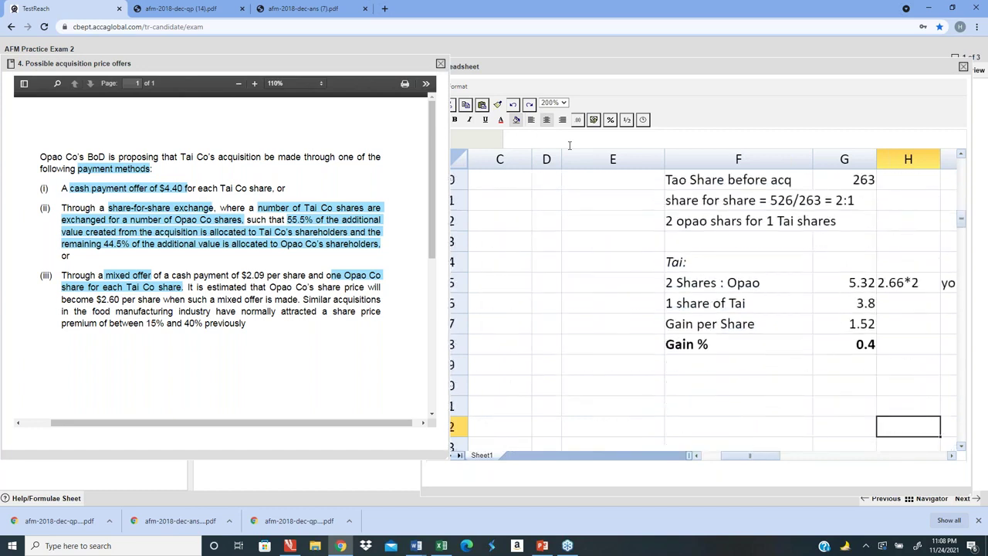
key(Left)
key(Left)
key(Up)
key(Up)
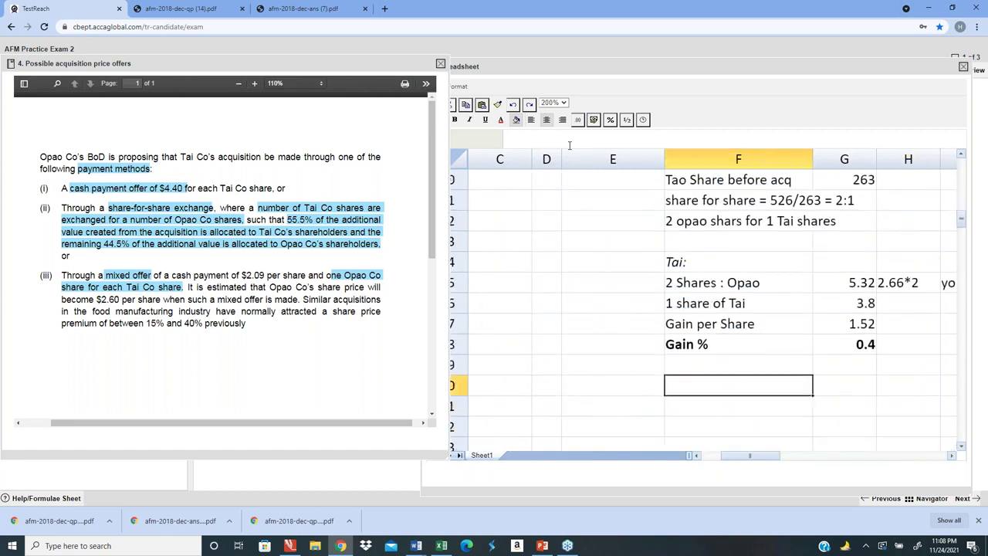
text(Opao)
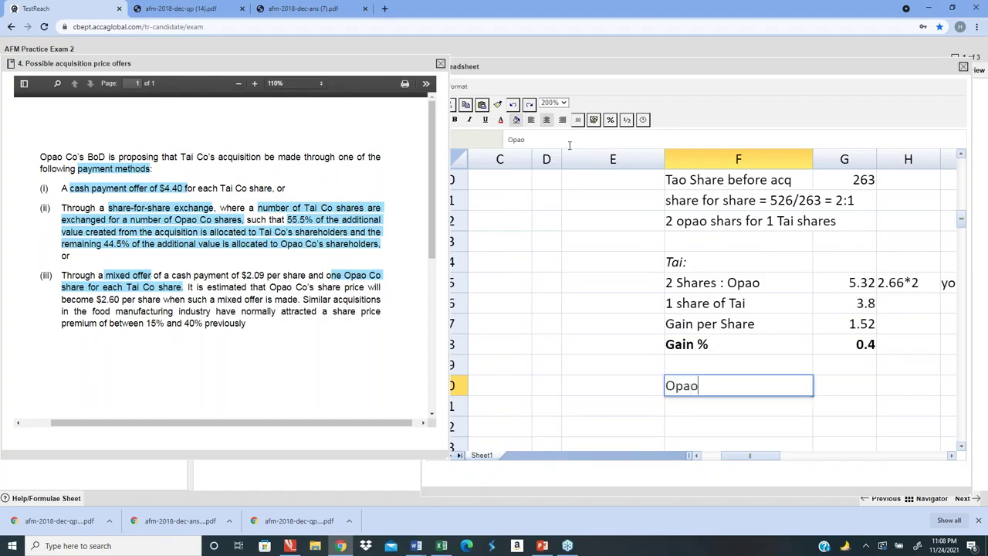
key(Return)
key(Up)
key(ctrl+u)
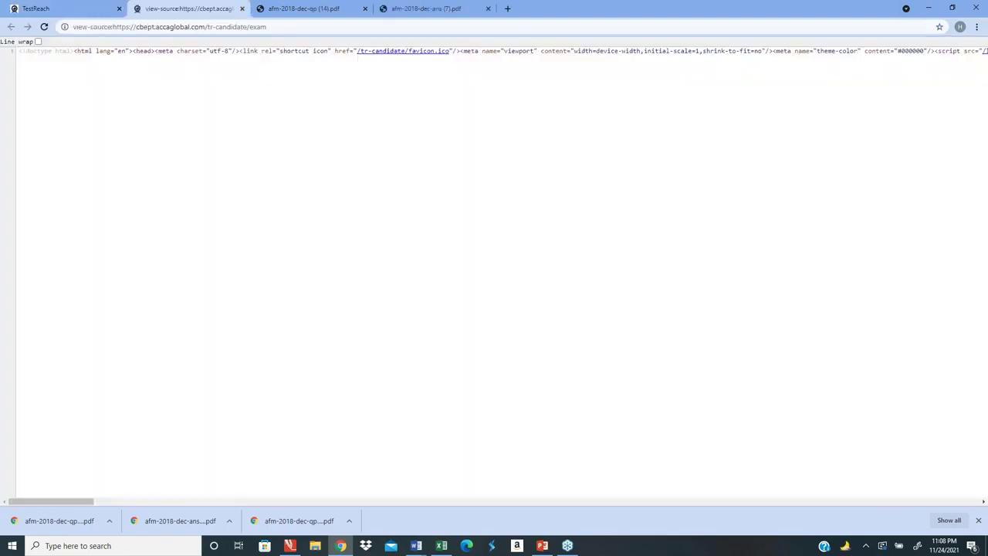
click(243, 9)
- Examine Opao's post-acquisition share price and its supporting calculation in the share offer section
key(Down)
key(Down)
key(Down)
key(Down)
key(Down)
key(Down)
key(Up)
key(Up)
key(Up)
key(Up)
key(Up)
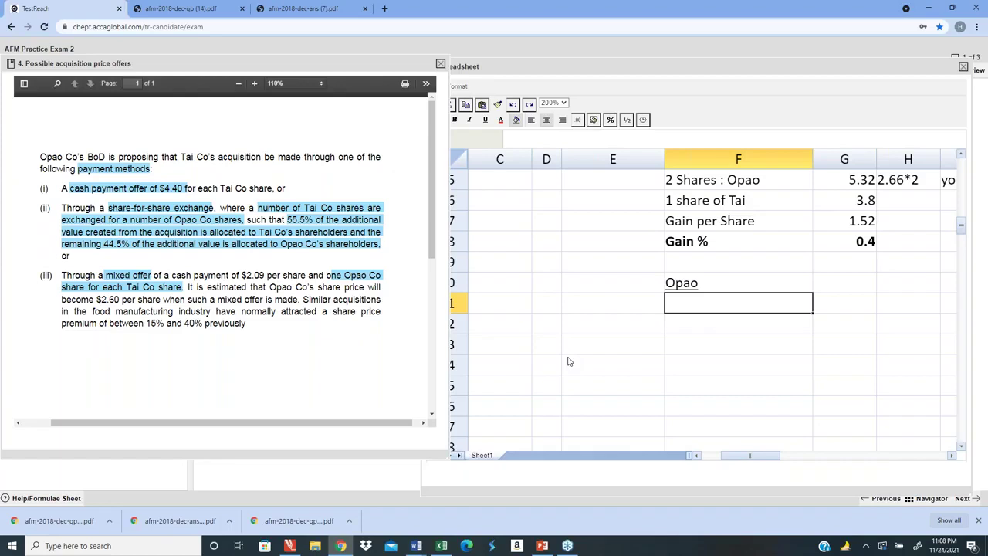
key(Up)
key(Up)
key(Up)
key(Up)
key(Up)
key(Up)
key(Up)
key(Up)
key(Up)
key(Up)
key(Up)
key(Up)
key(Up)
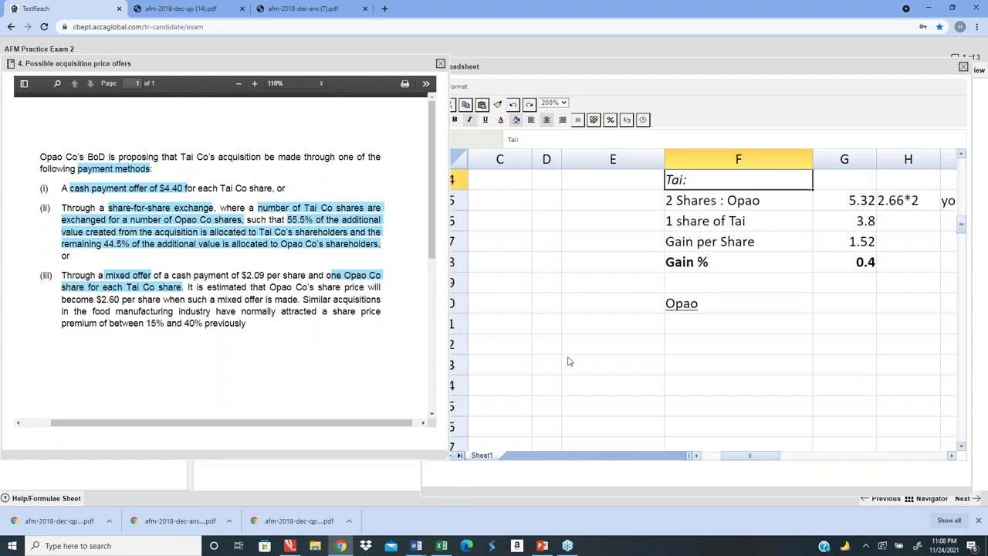
key(Up)
key(Up)
key(Up)
key(Up)
key(Right)
key(Right)
key(Right)
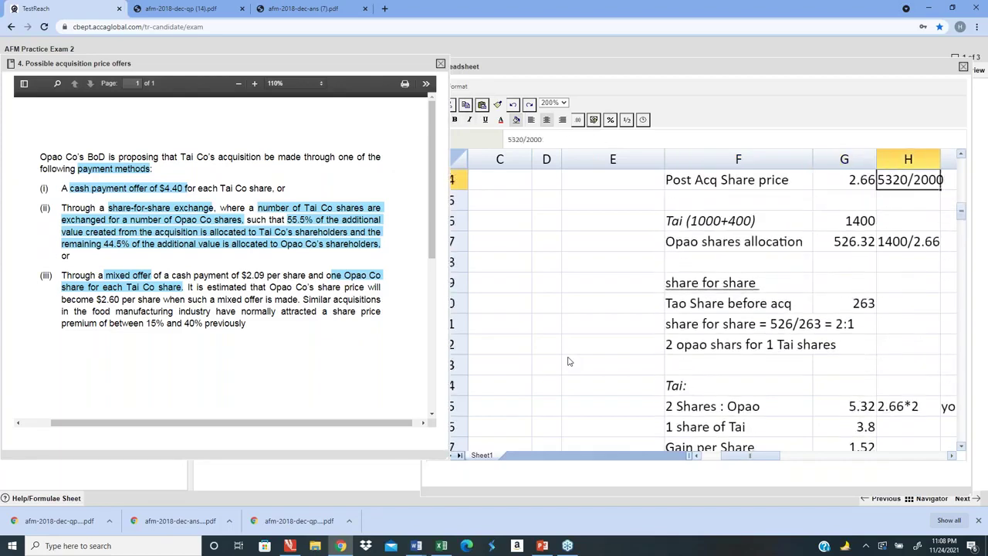
key(Up)
key(Left)
key(Left)
key(Down)
key(Down)
key(Down)
key(Down)
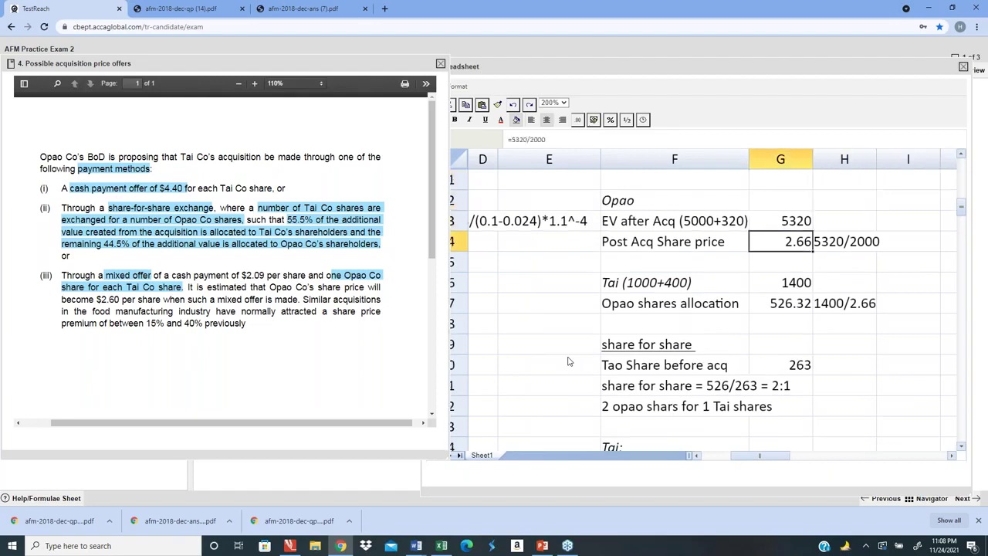
key(Down)
key(Down)
key(Down)
key(Down)
key(Down)
key(Down)
key(Down)
key(Down)
key(Down)
key(Down)
key(Down)
key(Down)
key(Down)
key(Down)
key(Down)
key(Down)
key(Down)
key(Down)
key(Down)
key(Down)
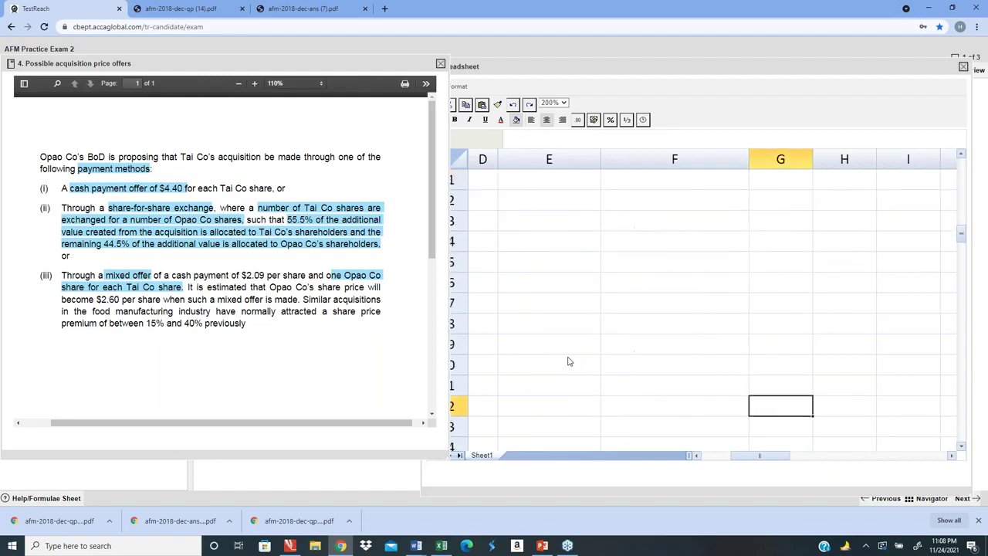
- Enter the working "2.66-2.5/2.5" directly below the underlined "Opao" heading in the share offer calculation
key(Up)
key(Up)
key(Up)
key(Up)
key(Up)
key(Up)
key(Up)
key(Up)
key(Up)
key(Up)
key(Up)
key(Up)
key(Up)
key(Up)
key(Up)
key(Down)
key(Down)
key(Down)
key(Down)
key(Left)
key(Left)
key(Down)
key(Right)
key(Down)
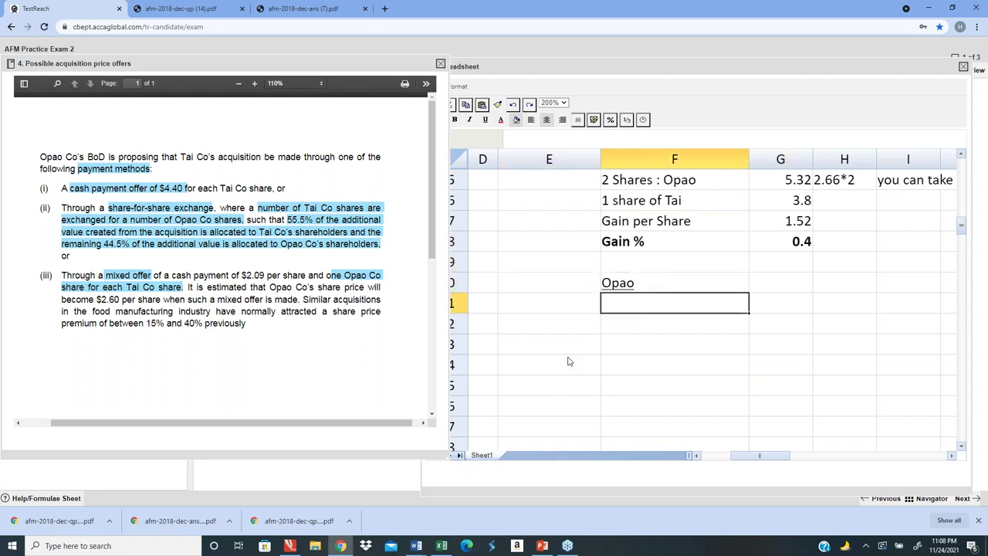
text(2.66)
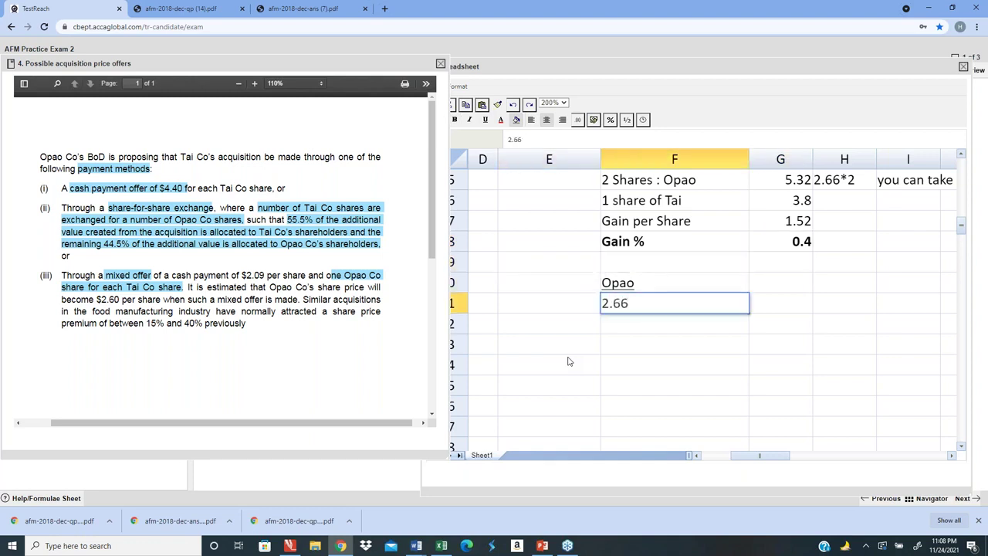
text(-2.5-)
key(BackSpace)
text(/2.5)
- Enter the formula =2.66-2.5/2.5*100 beside Opao's gain working
key(Tab)
text(=)
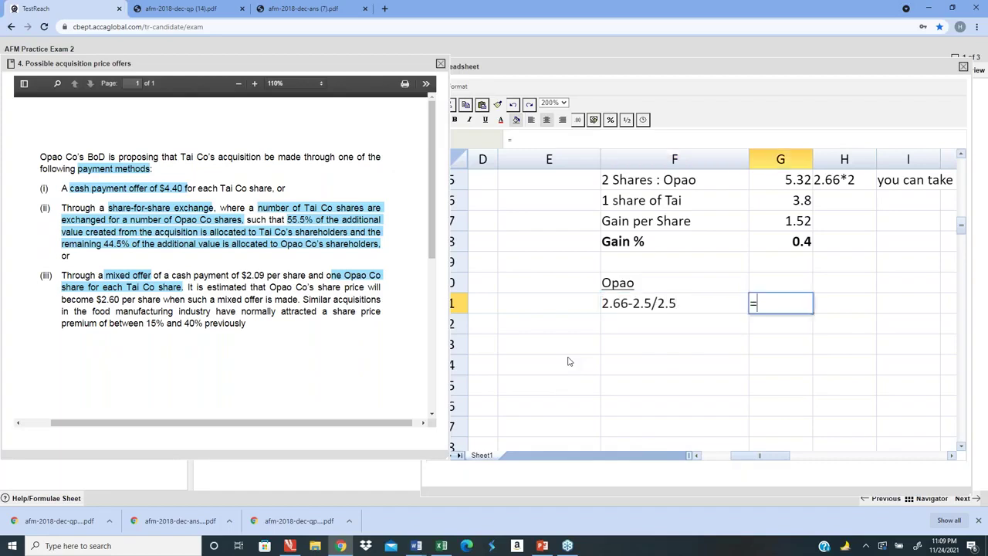
text(2.66-2.5/)
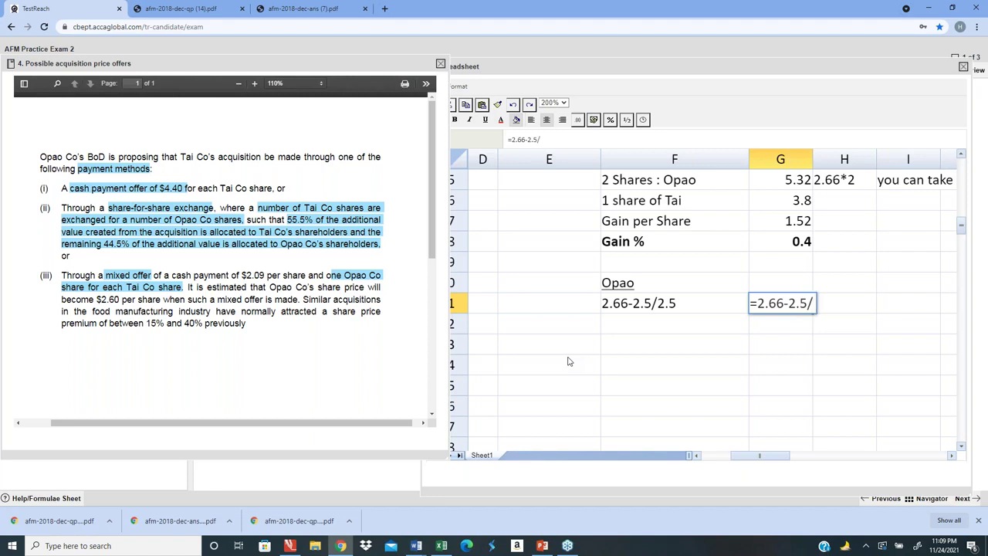
text(2.5*100)
key(Return)
- Bracket the subtraction in Opao's gain formula so it reads =(2.66-2.5)/2.5*100
key(Up)
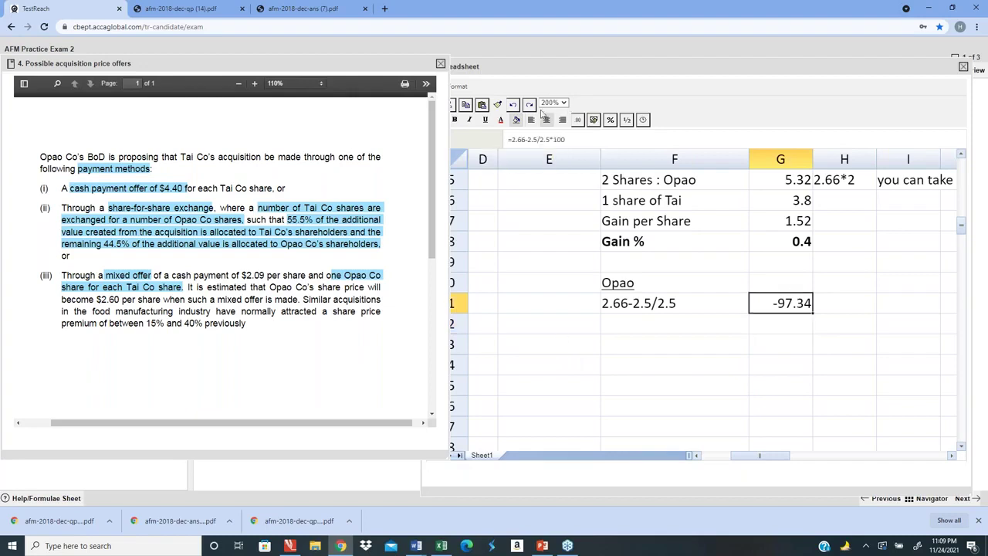
click(512, 139)
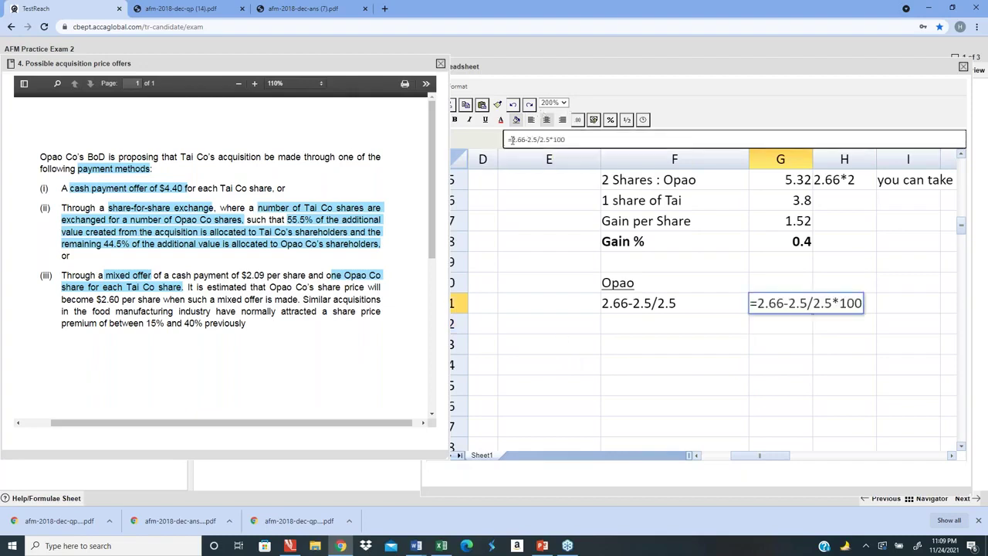
text(()
key(Right)
text())
key(Return)
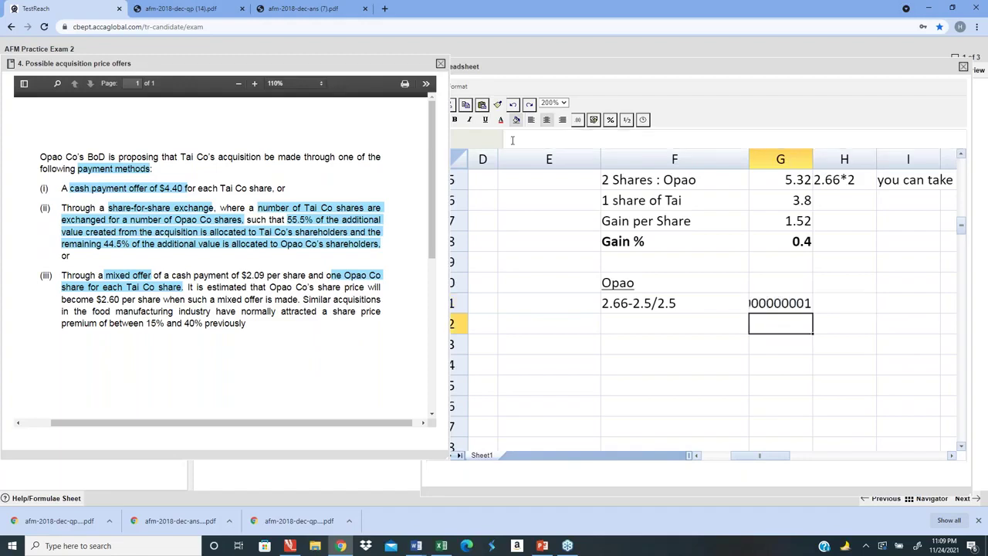
- Format Opao's calculated share-for-share gain with the two-decimal number format 0.00
key(Up)
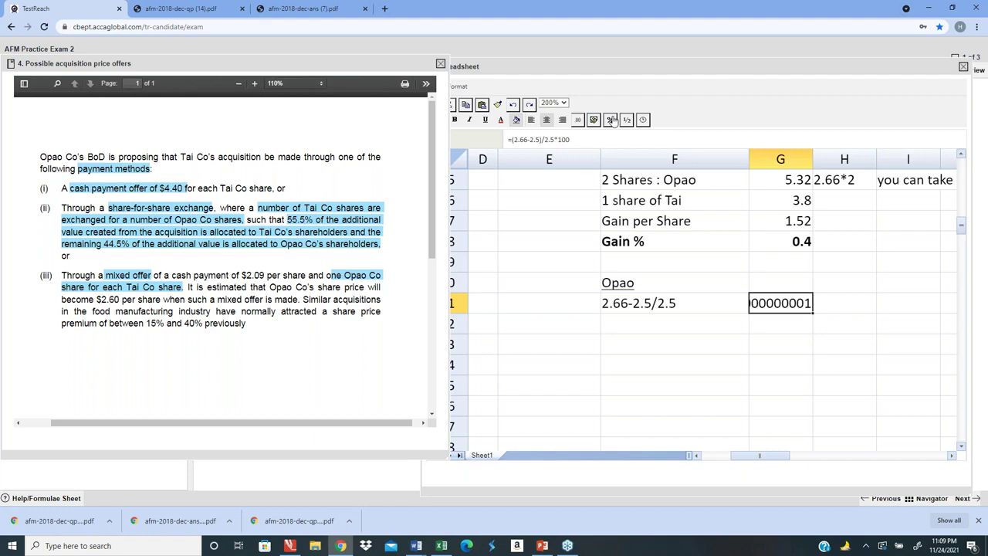
click(578, 120)
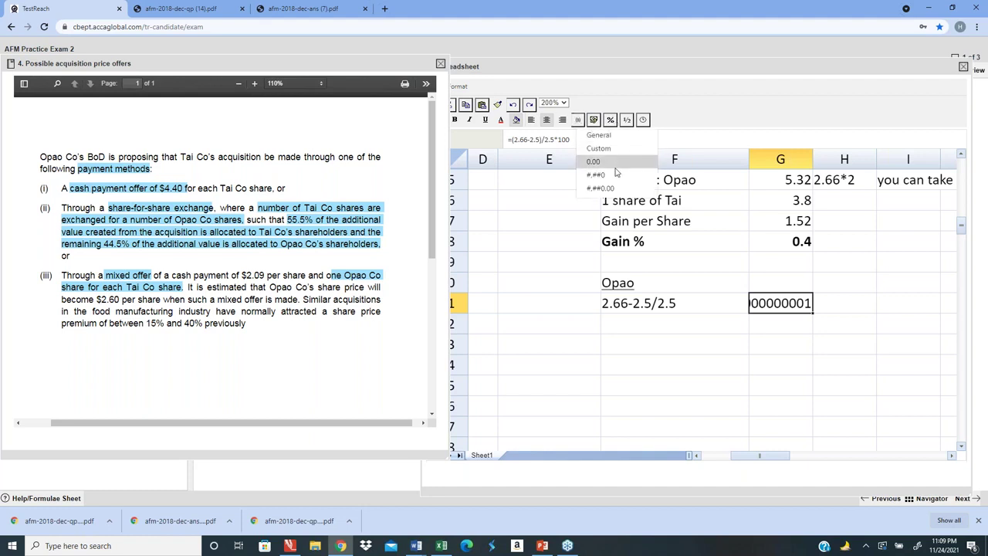
click(614, 163)
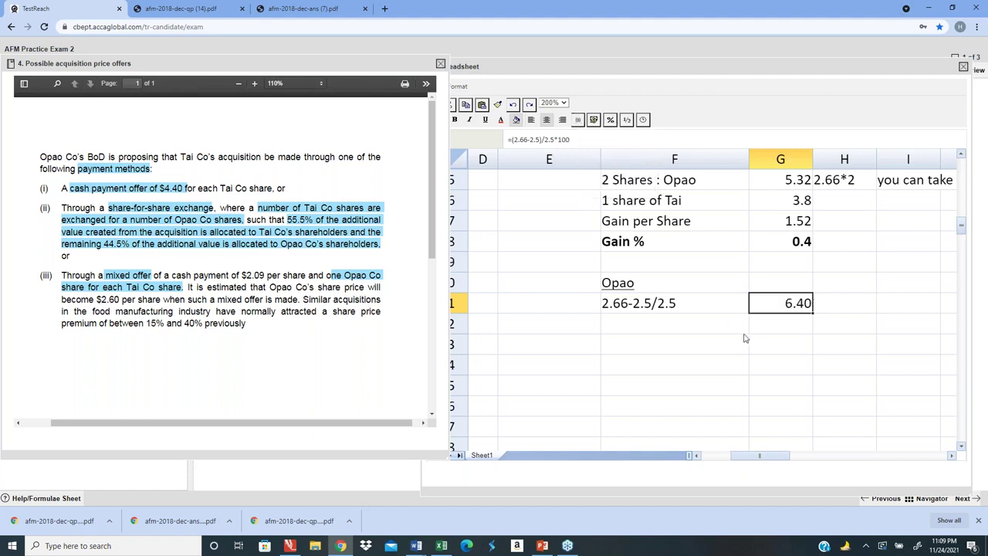
- Enter 0.064 as Opao's percentage gain in the SHARE row of the summary table
key(Up)
key(Up)
key(Up)
key(Up)
key(Up)
key(Up)
key(Up)
key(Up)
key(Up)
key(Up)
key(Up)
key(Up)
key(Up)
key(Up)
key(Up)
key(Up)
key(Up)
key(Up)
key(Up)
key(Up)
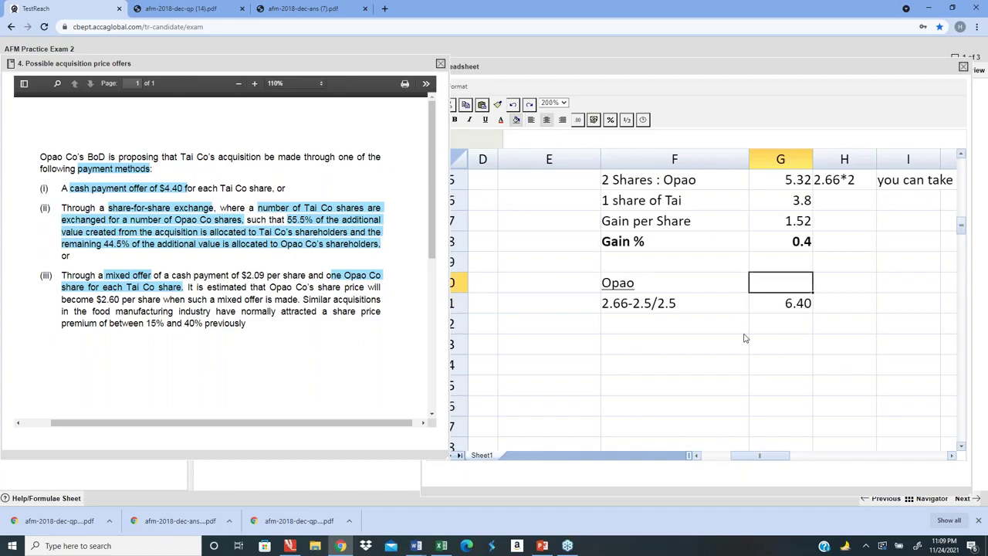
key(Up)
key(Up)
key(Up)
key(Up)
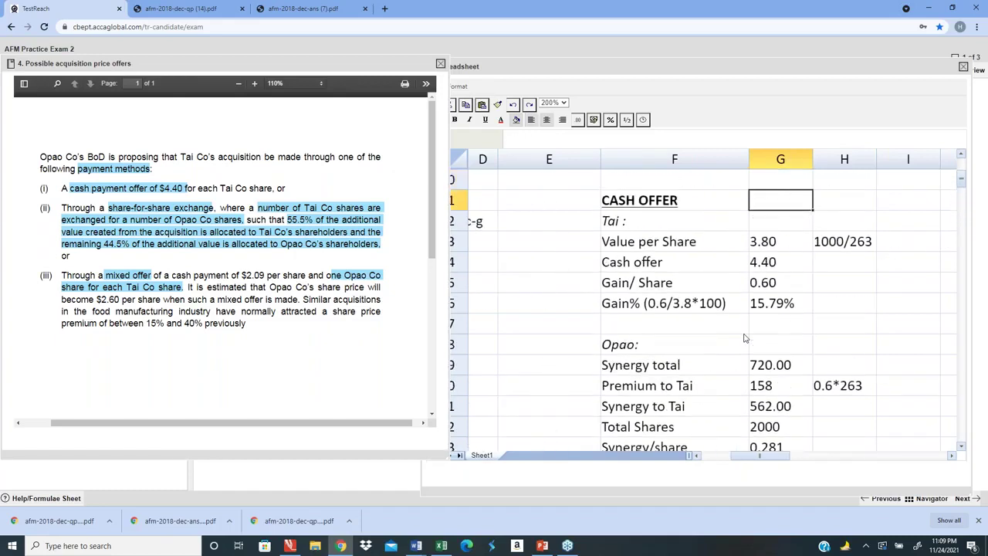
key(Up)
key(Up)
key(Up)
key(Up)
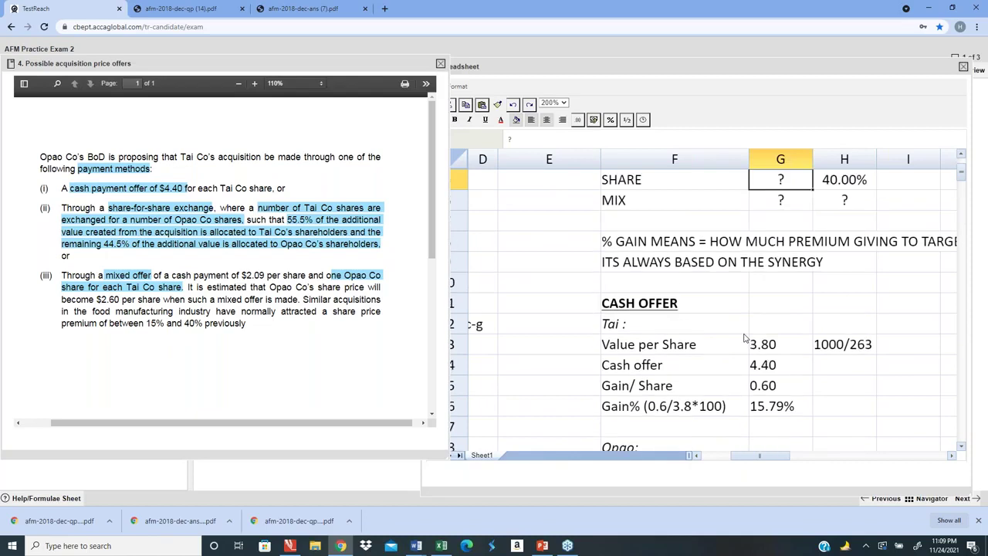
text(00)
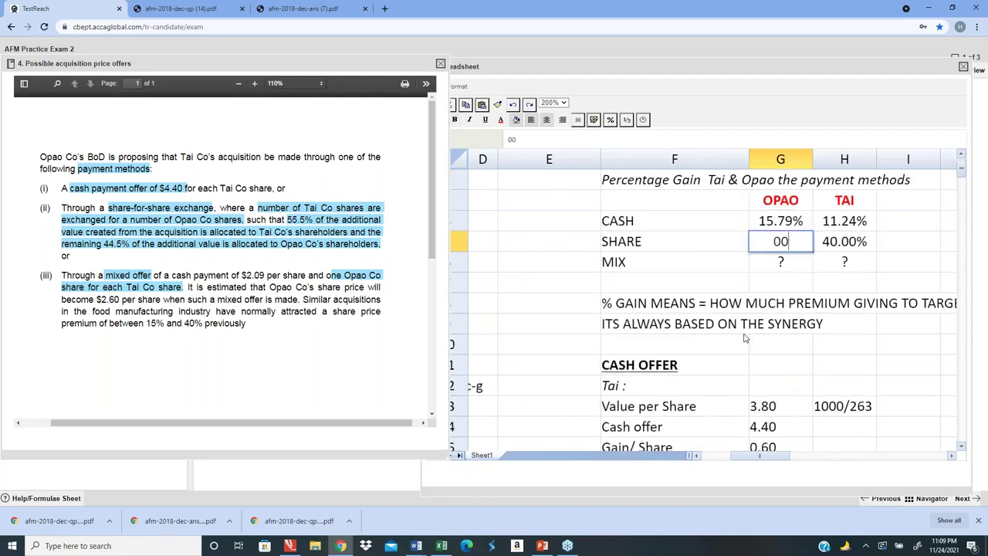
key(BackSpace)
text(.064)
key(Return)
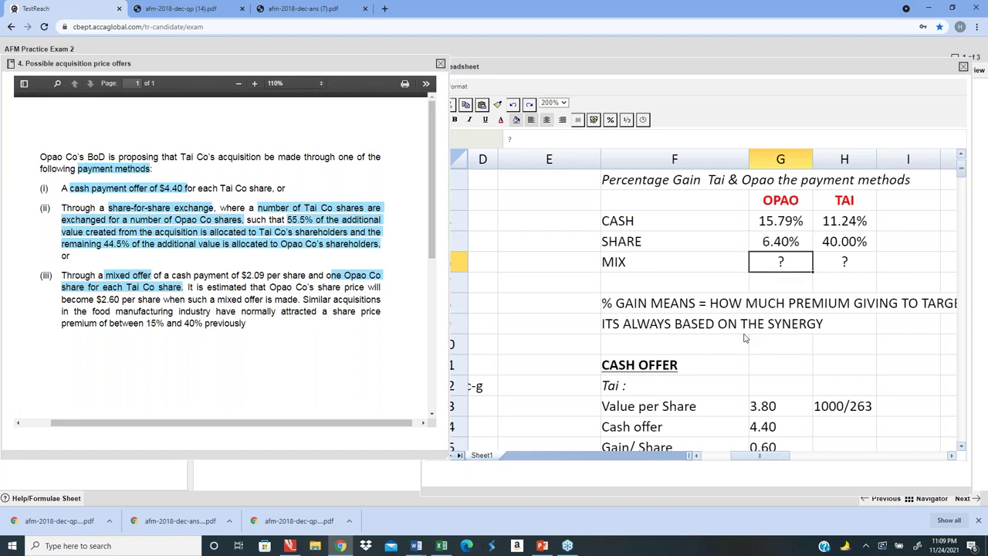
- Review the cash offer and share offer workings from the summary table down to Opao's share-for-share gain
key(Down)
key(Down)
key(Down)
key(Down)
key(Down)
key(Down)
key(Down)
key(Down)
key(Down)
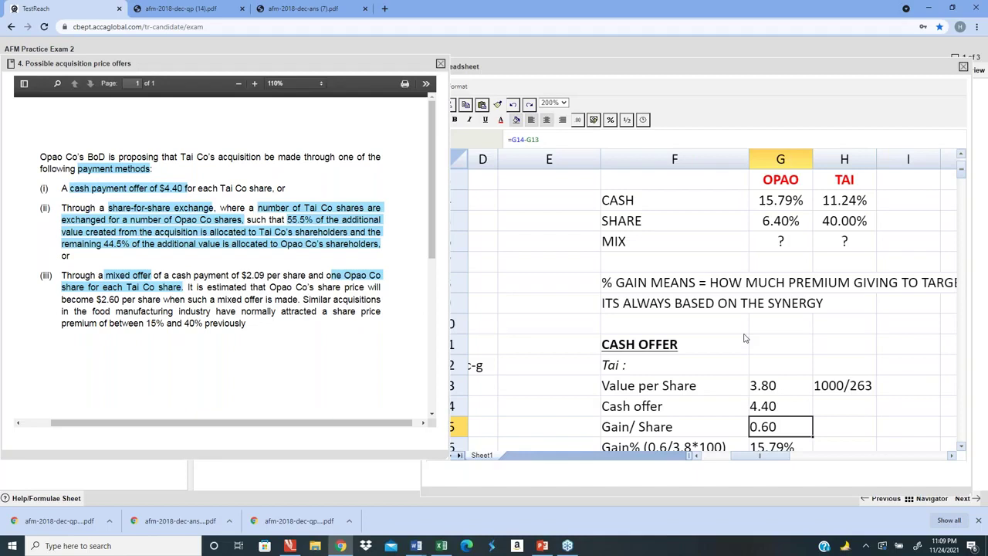
key(Down)
key(Down)
key(Down)
key(Down)
key(Down)
key(Down)
key(Down)
key(Down)
key(Down)
key(Down)
key(Down)
key(Down)
key(Down)
key(Down)
key(Down)
key(Down)
key(Down)
key(Down)
key(Down)
key(Down)
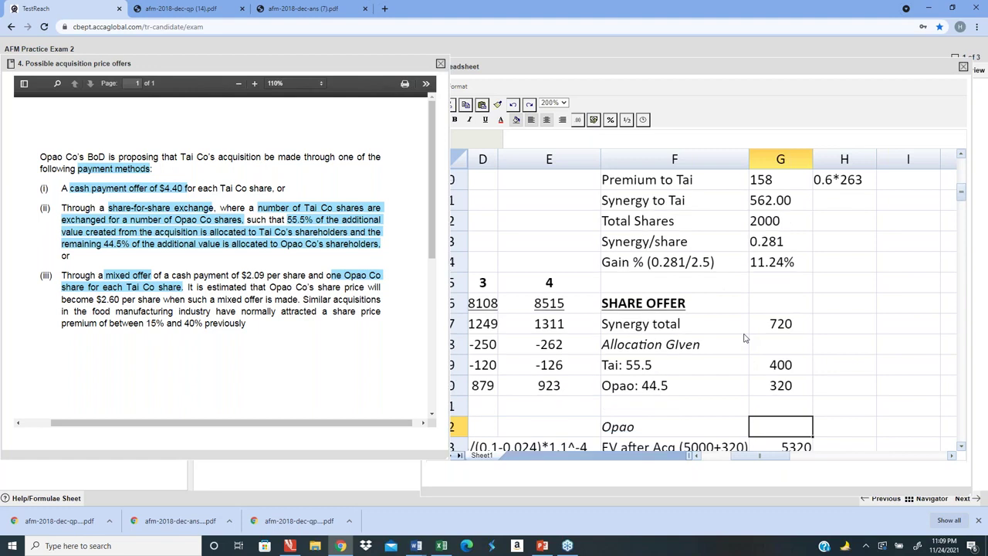
key(Down)
key(Down)
key(Down)
key(Down)
key(Down)
key(Down)
key(Down)
key(Down)
key(Down)
key(Down)
key(Down)
key(Down)
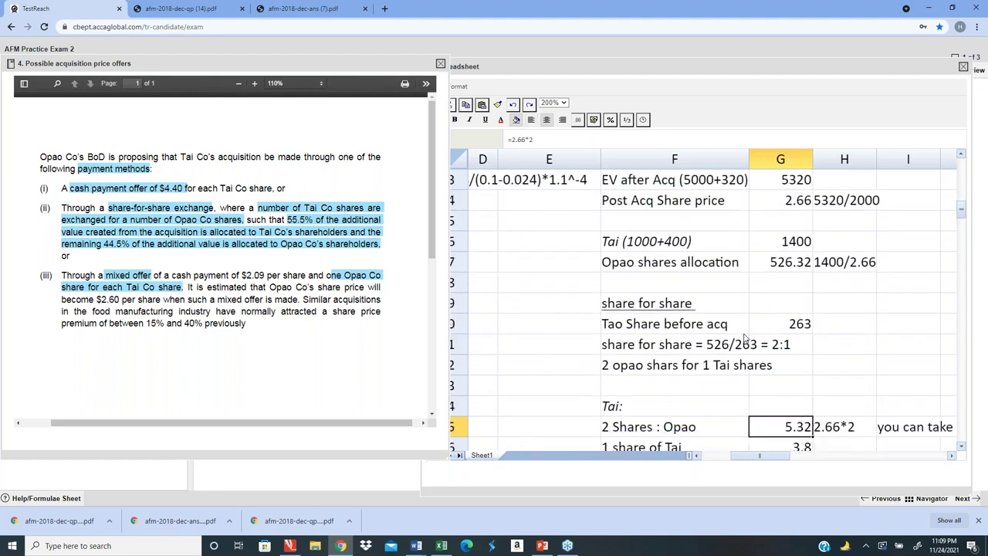
key(Down)
key(Down)
key(Down)
key(Down)
key(Down)
key(Down)
key(Down)
key(Down)
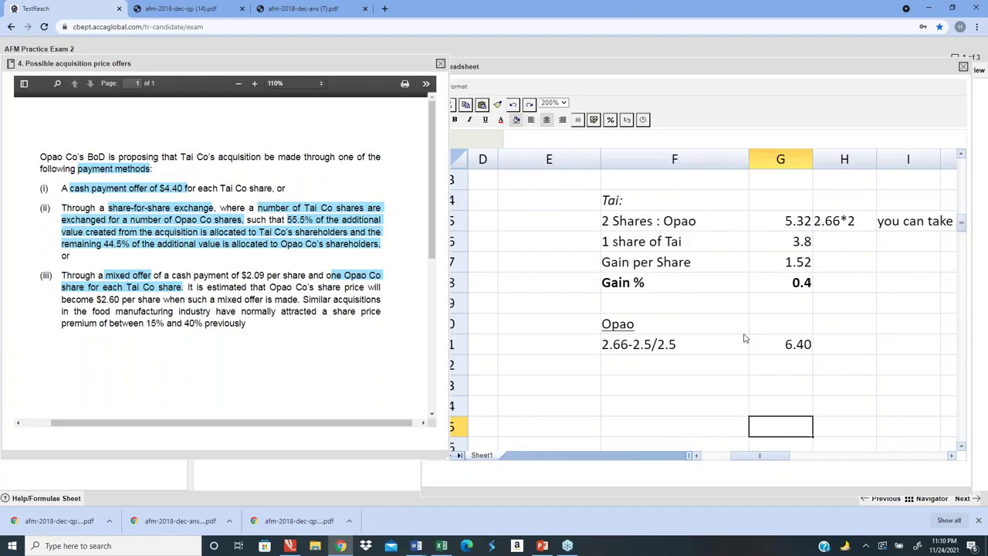
key(Right)
key(Right)
key(Right)
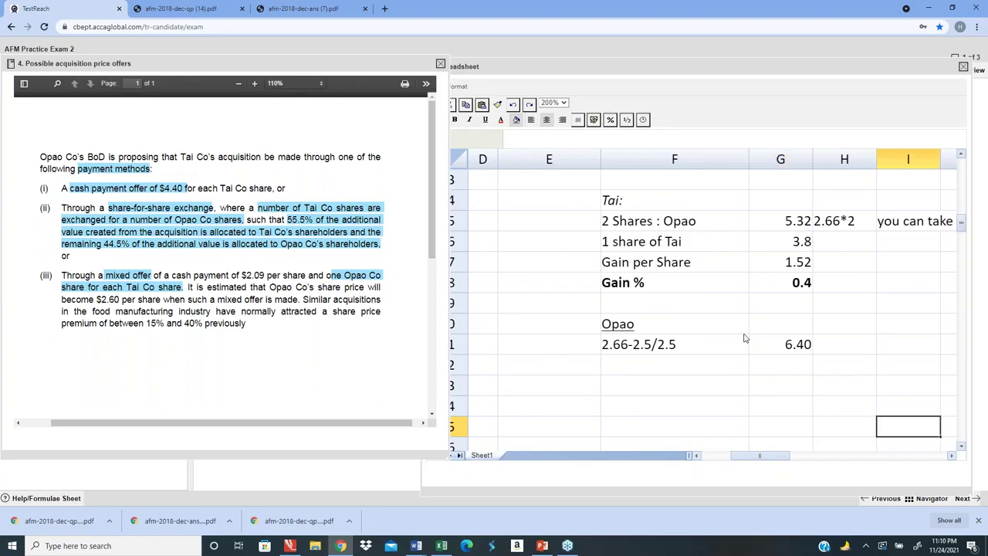
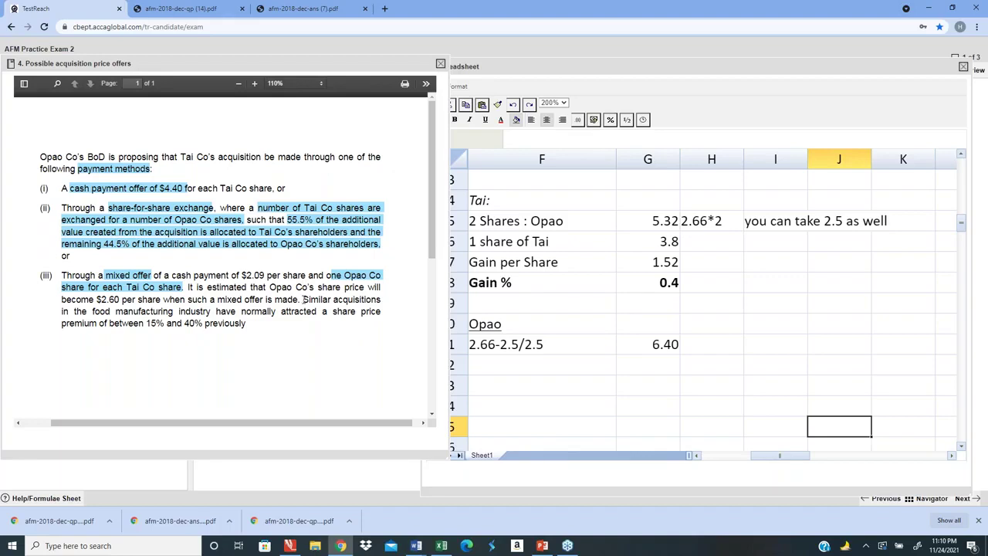
- Highlight in green the exhibit 4 sentence about similar food manufacturing acquisitions attracting a share price premium of between 15% and 40%
drag(302, 300, 295, 334)
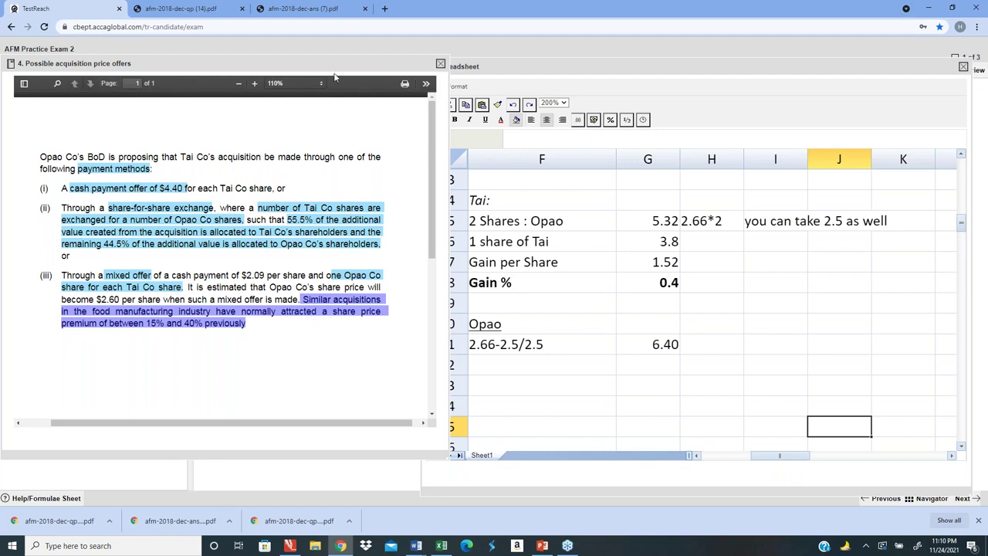
drag(334, 68, 515, 113)
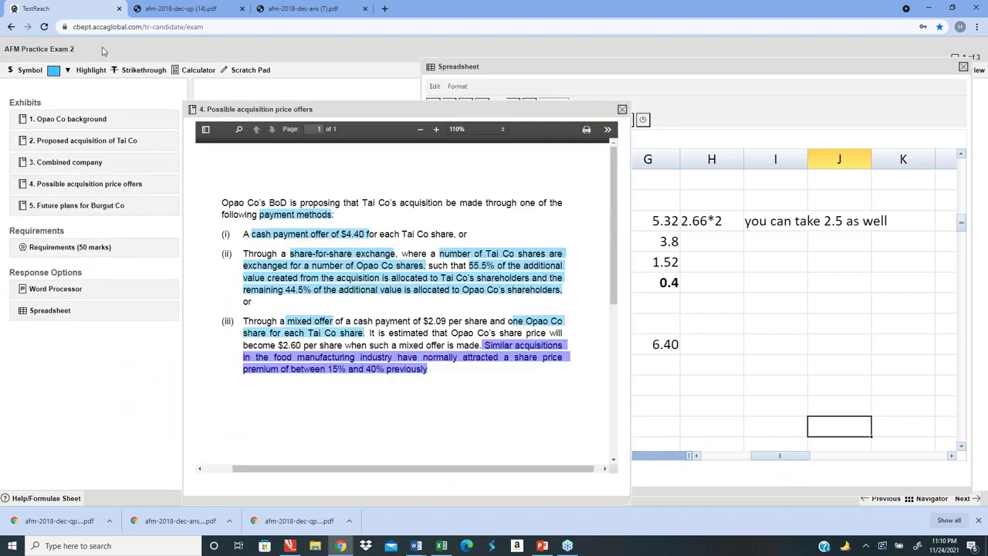
click(54, 71)
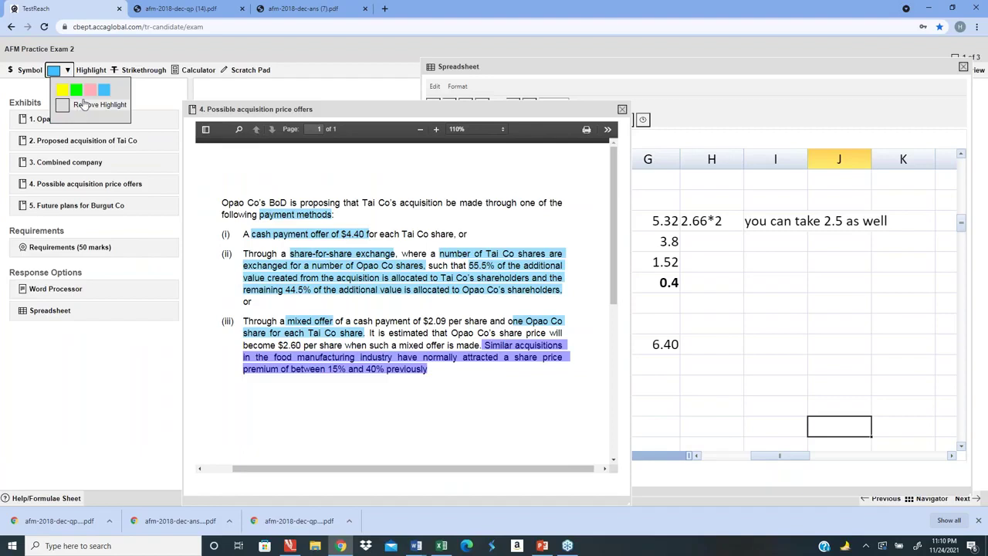
click(76, 91)
click(551, 420)
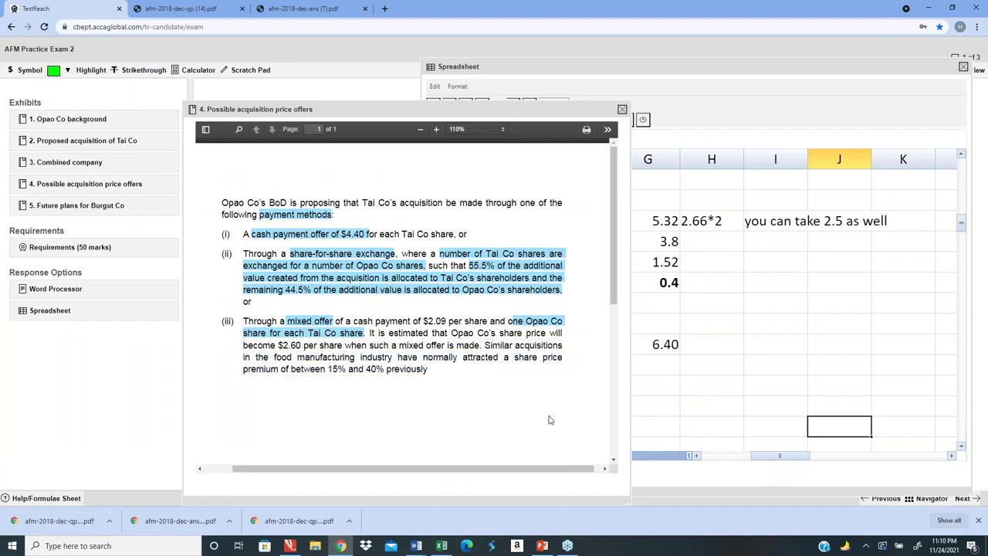
drag(485, 345, 456, 404)
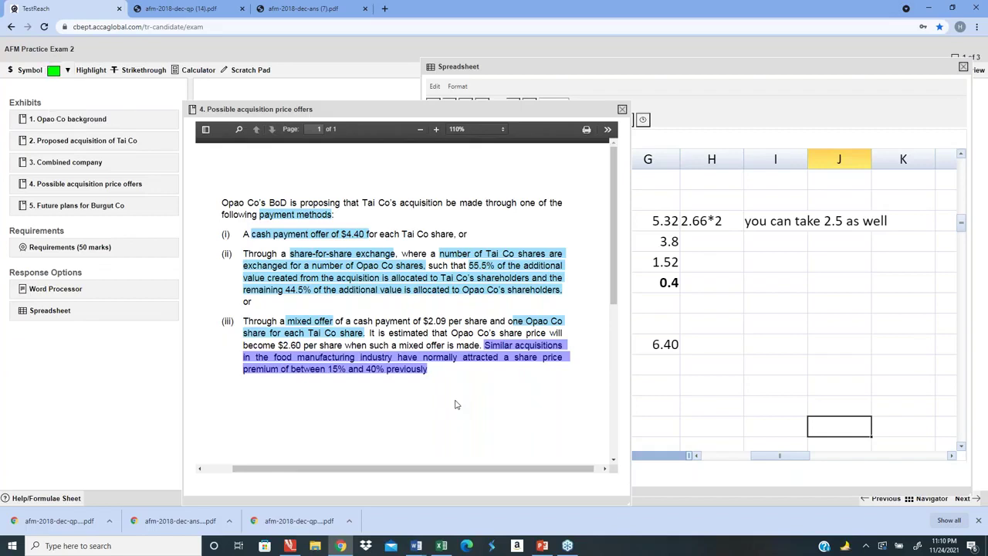
click(523, 414)
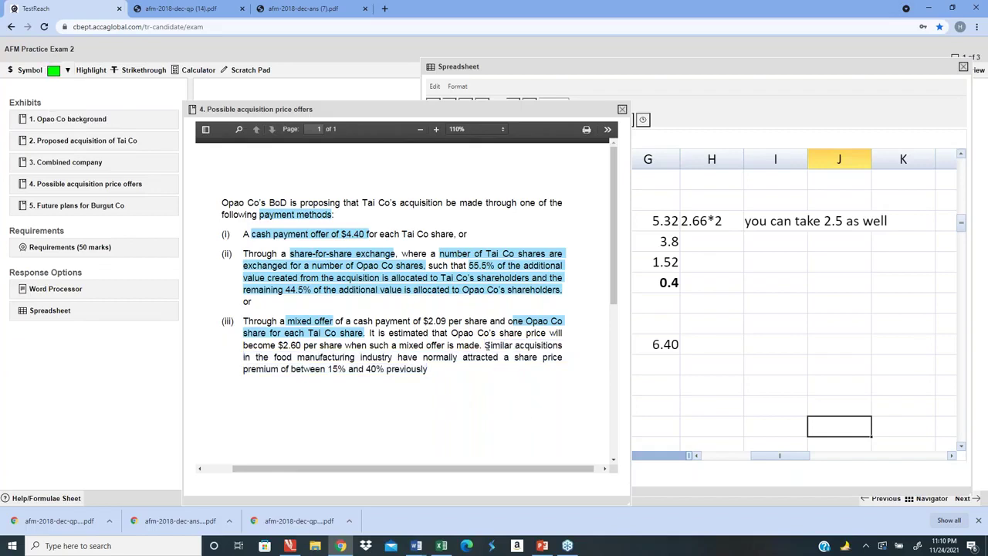
drag(486, 346, 453, 393)
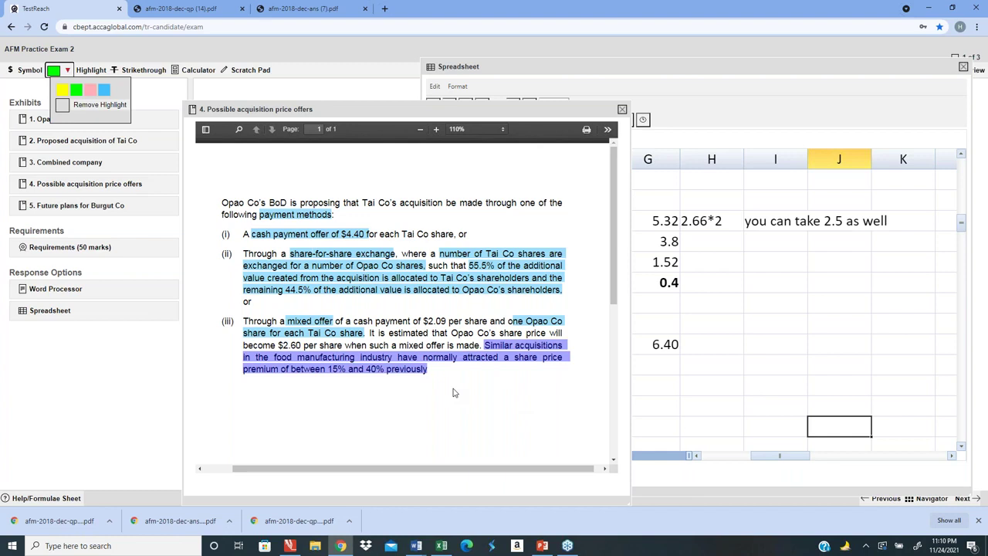
click(91, 69)
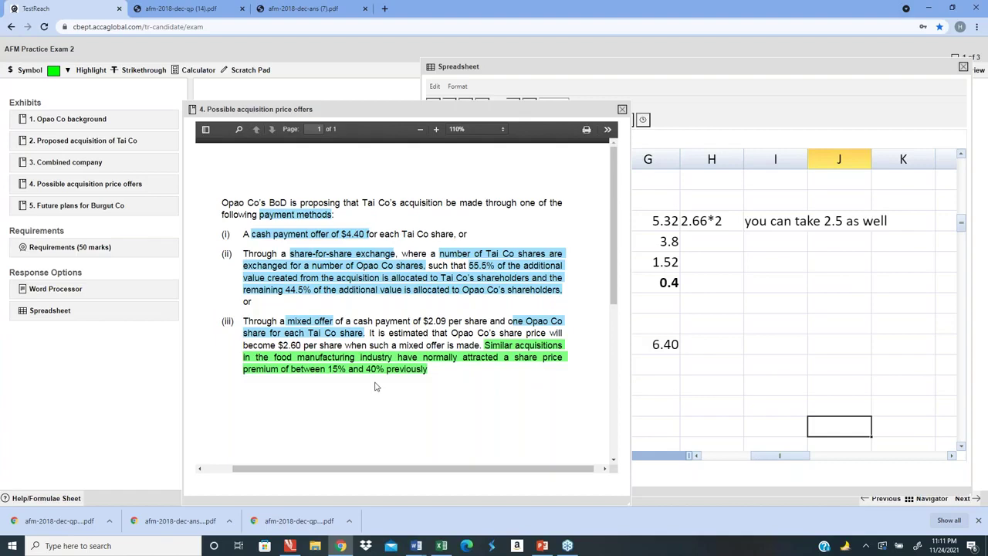
- Examine the OPAO and TAI percentage gains in the summary table against the premium range highlighted in the exhibit
click(810, 329)
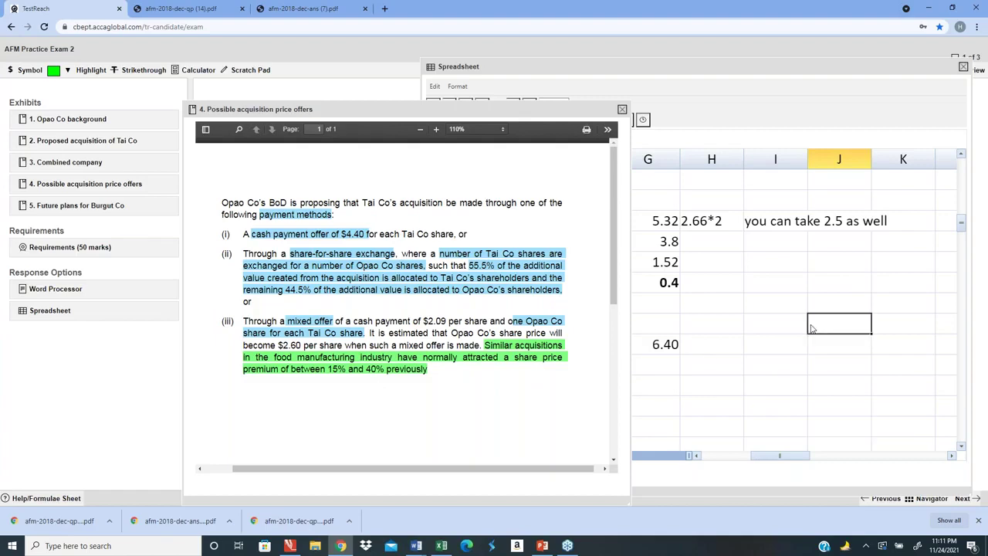
key(Right)
key(Right)
key(Left)
key(Up)
scroll(811, 329, left, 4)
scroll(811, 329, up, 8)
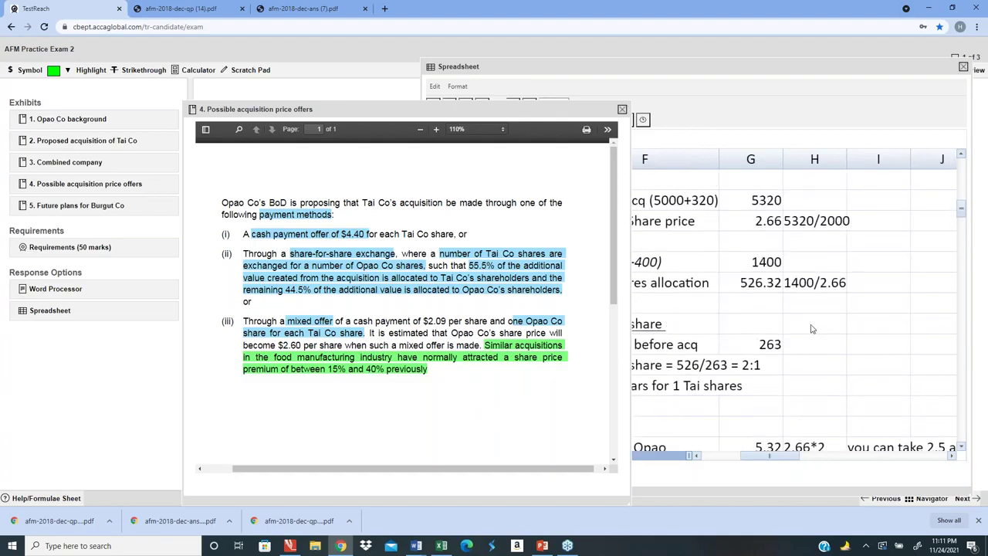
scroll(810, 329, up, 10)
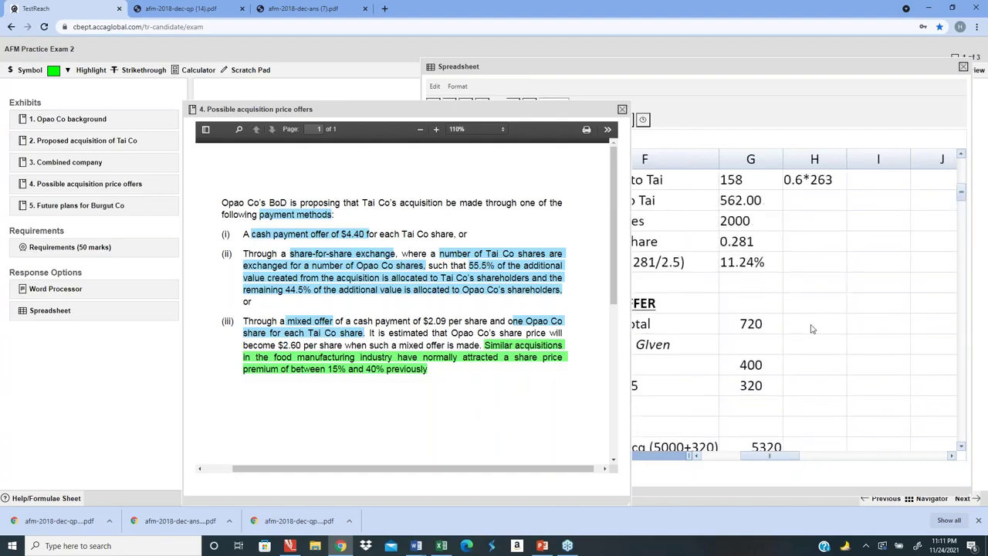
scroll(811, 329, up, 3)
scroll(810, 329, left, 2)
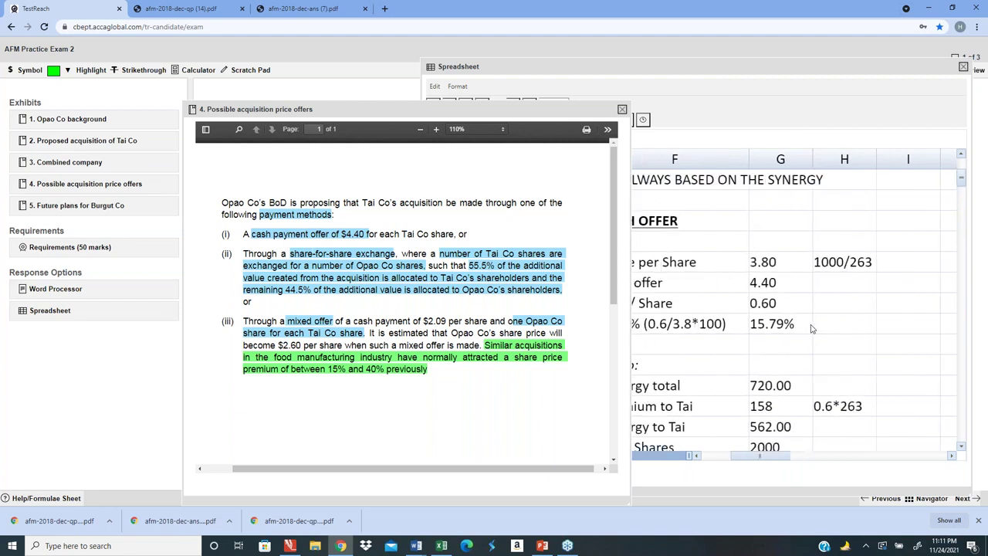
key(Up)
key(Up)
key(Up)
key(Up)
key(Up)
key(Up)
key(Up)
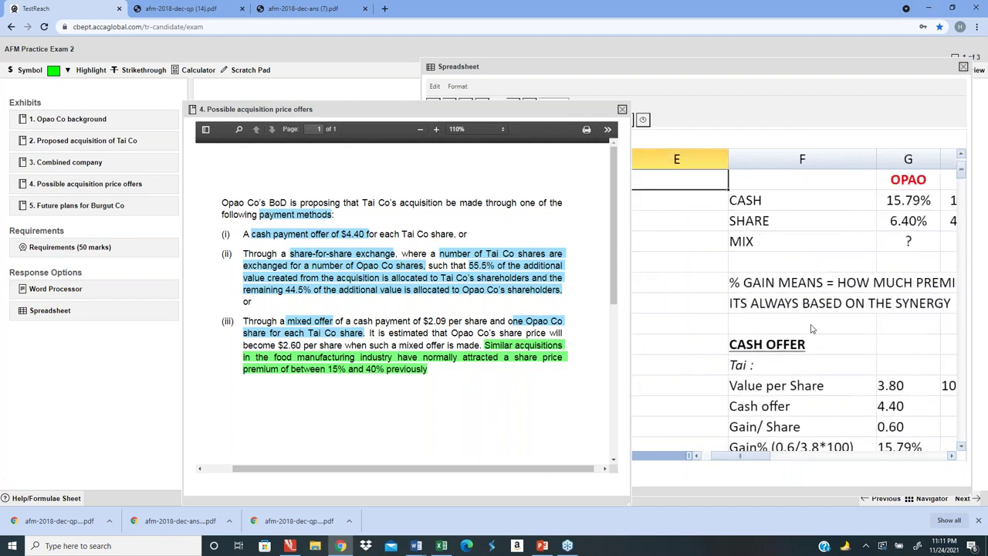
key(Right)
key(Right)
key(Right)
key(Down)
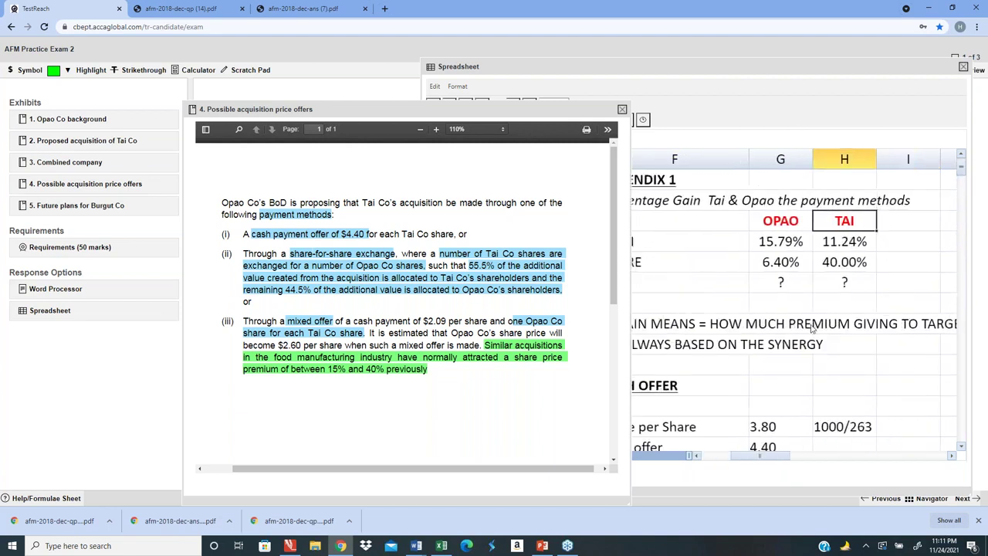
key(Down)
key(Left)
key(Left)
key(Left)
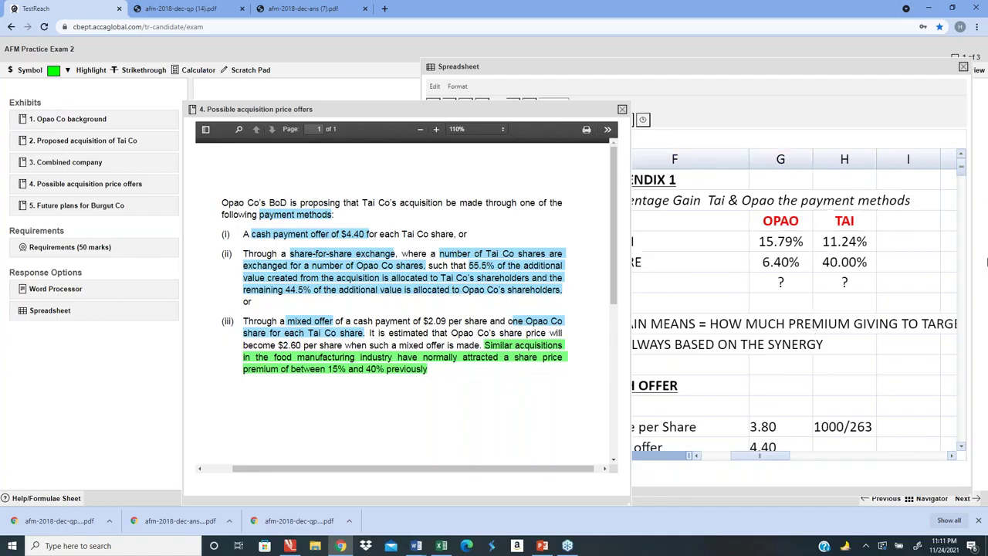
click(831, 268)
key(Down)
key(Left)
- Close exhibit 4 and enter 0.234 as Opao's percentage gain in the MIX row of the summary table
click(622, 109)
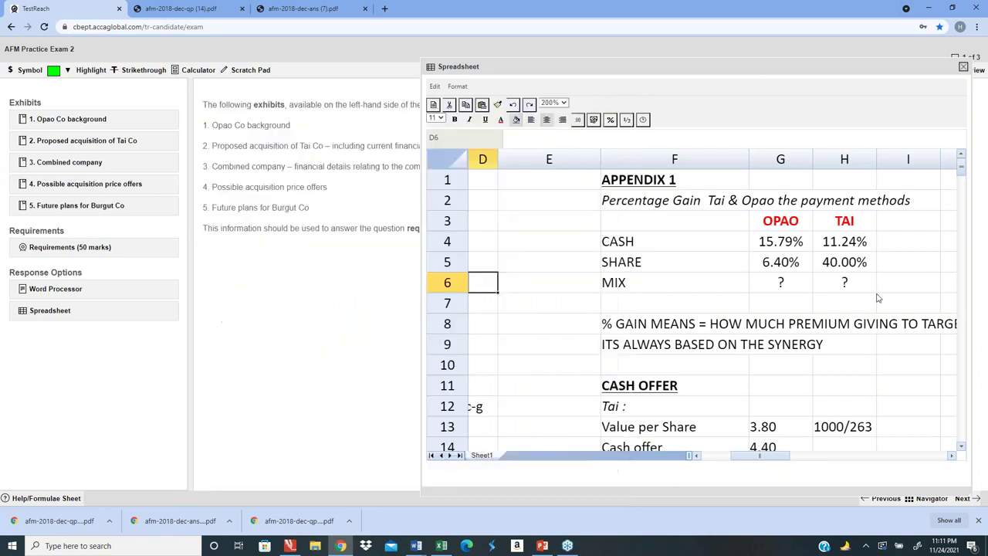
click(803, 285)
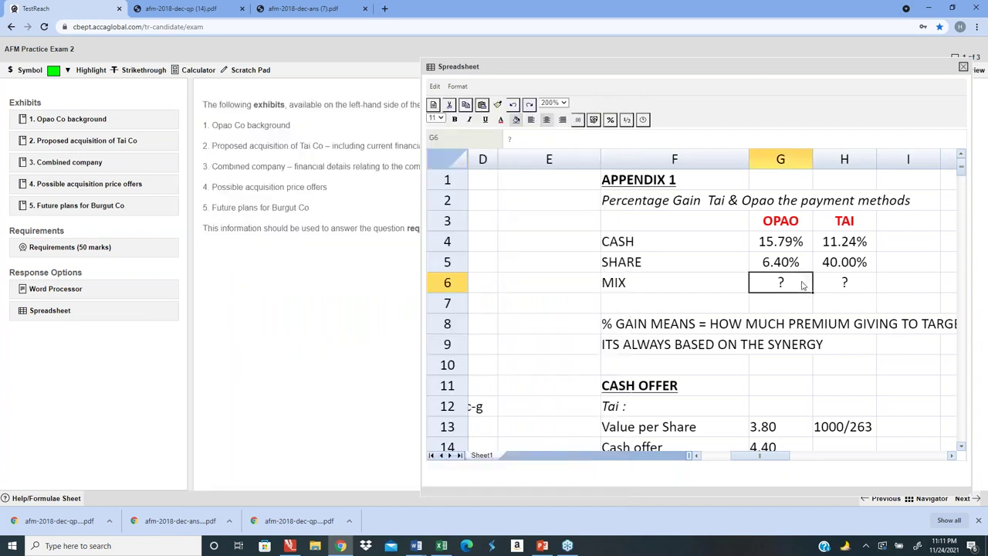
text(234%)
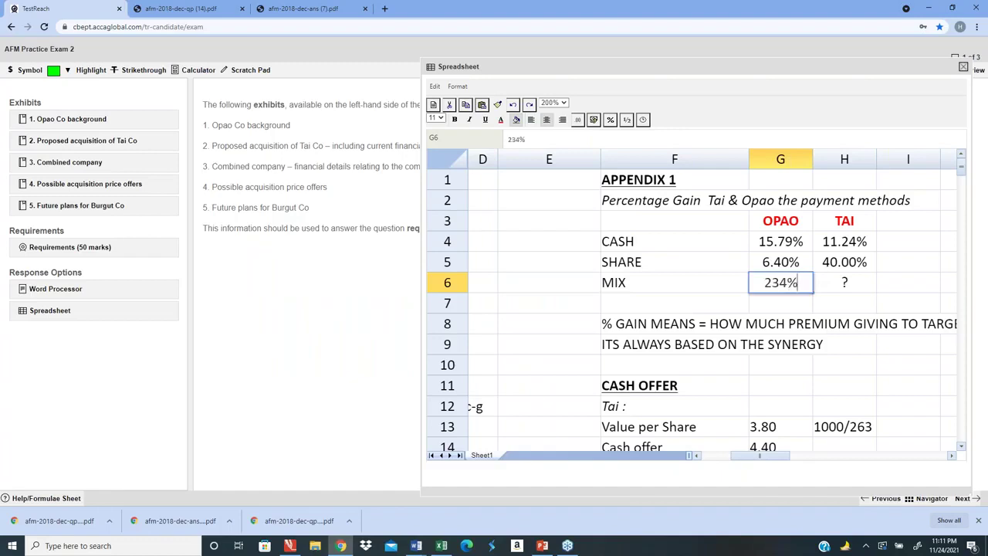
key(Return)
click(780, 282)
text(0.234)
key(Return)
- Enter 0.097 as Tai's percentage gain in the MIX row of the summary table
key(Up)
key(Right)
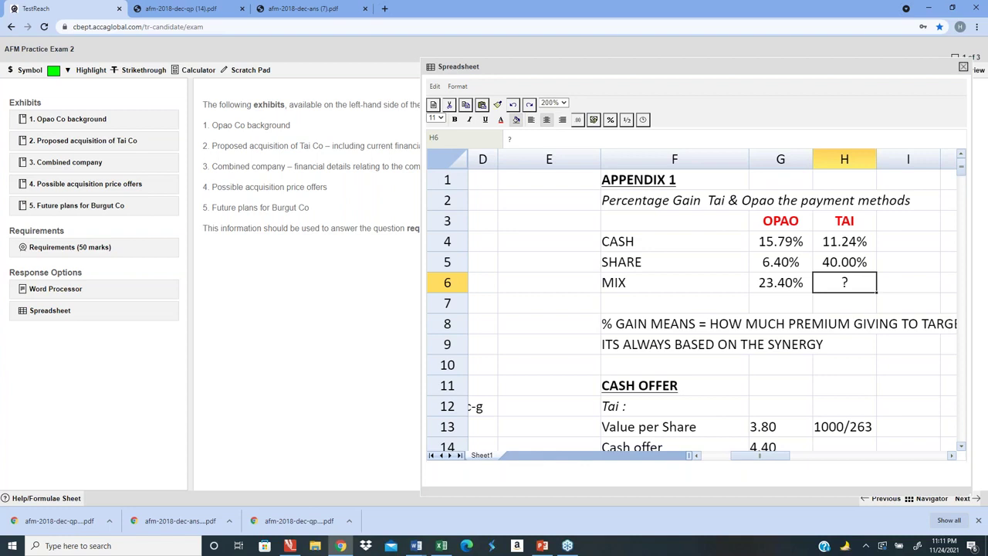
text(0.)
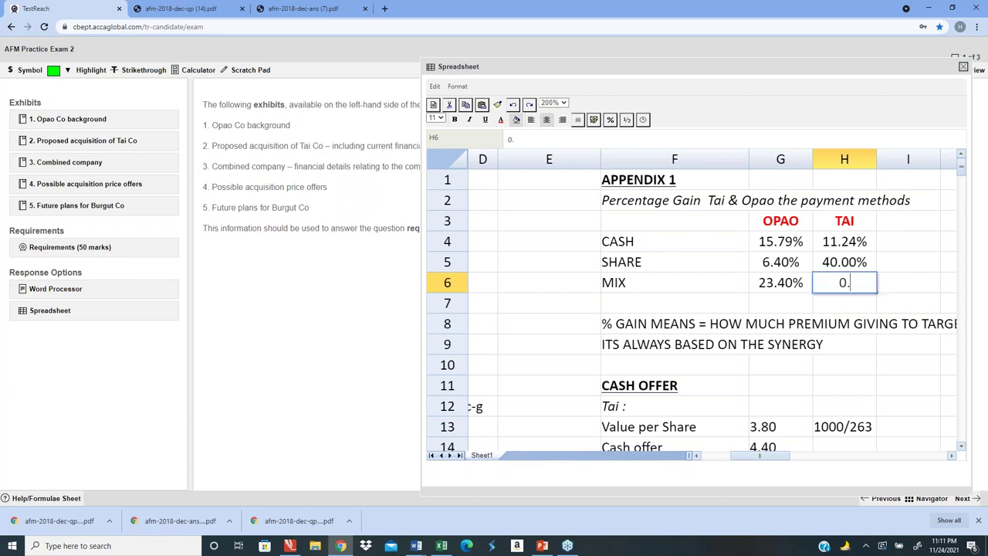
text(097)
key(Return)
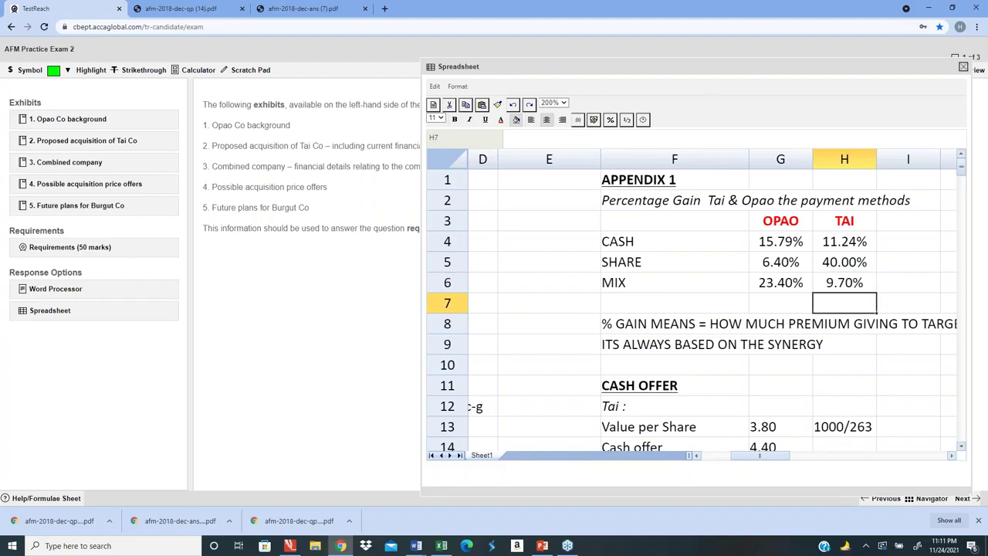
- Fill the whole percentage gain summary table, F3:H6, with a light blue background
key(Up)
key(Up)
key(Up)
key(Up)
key(shift+Left)
key(shift+Left)
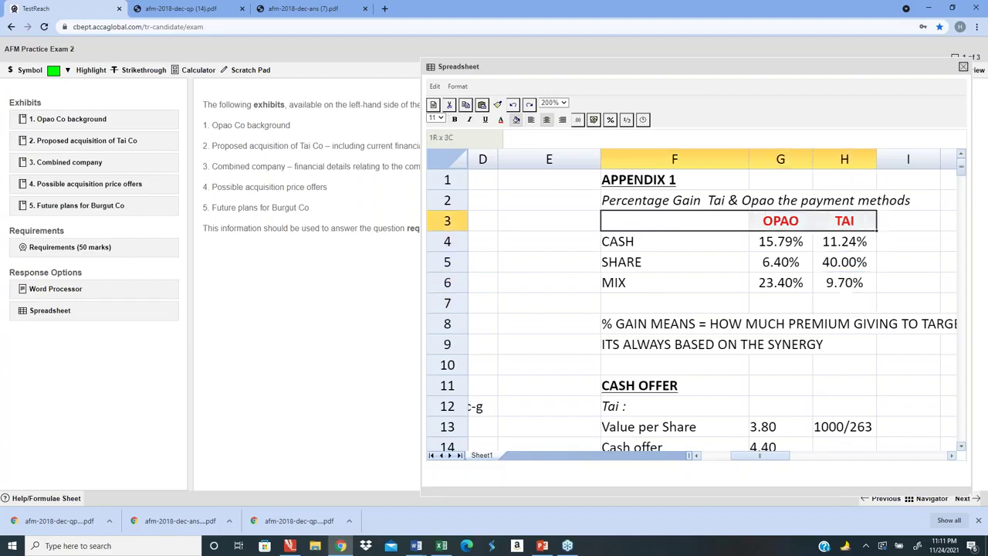
key(shift+Down)
key(shift+Down)
key(shift+Down)
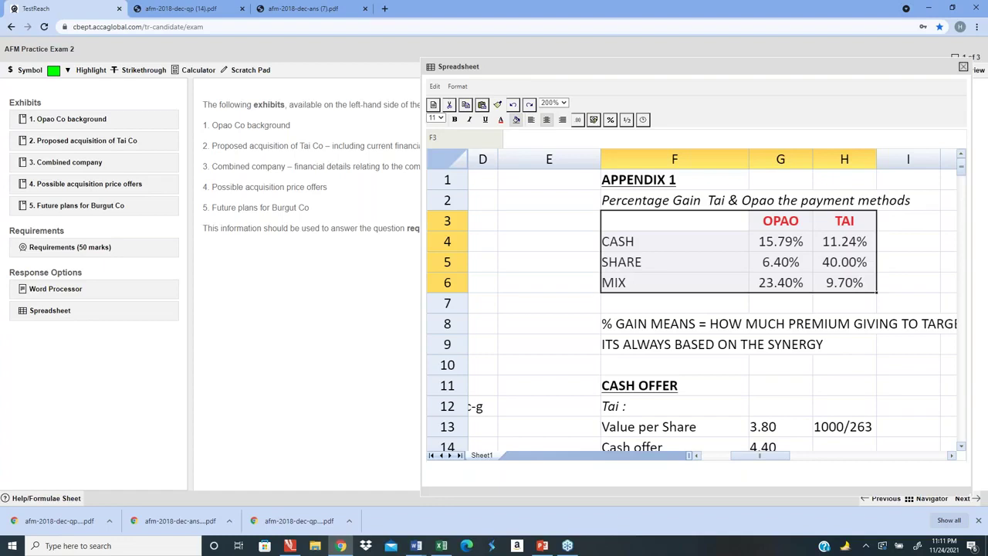
click(517, 121)
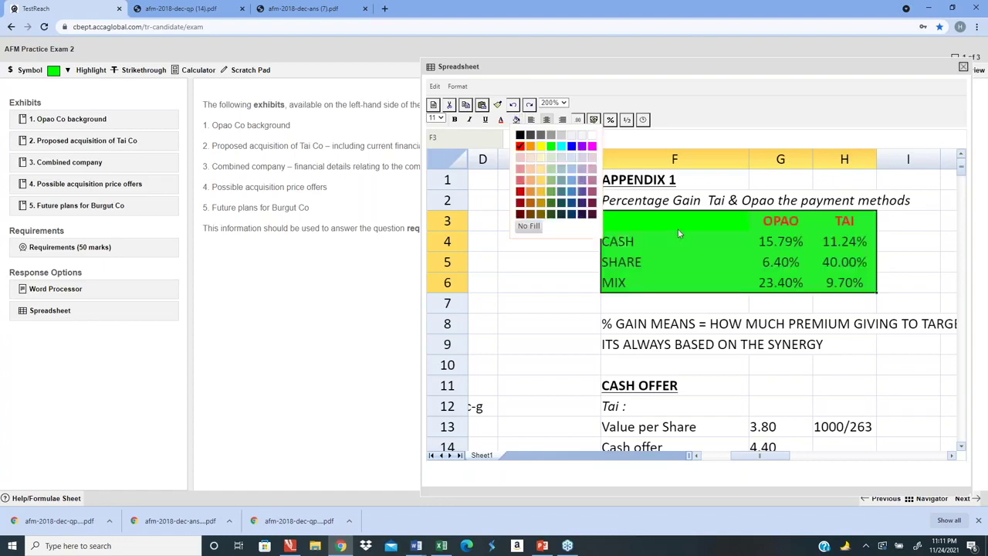
click(574, 163)
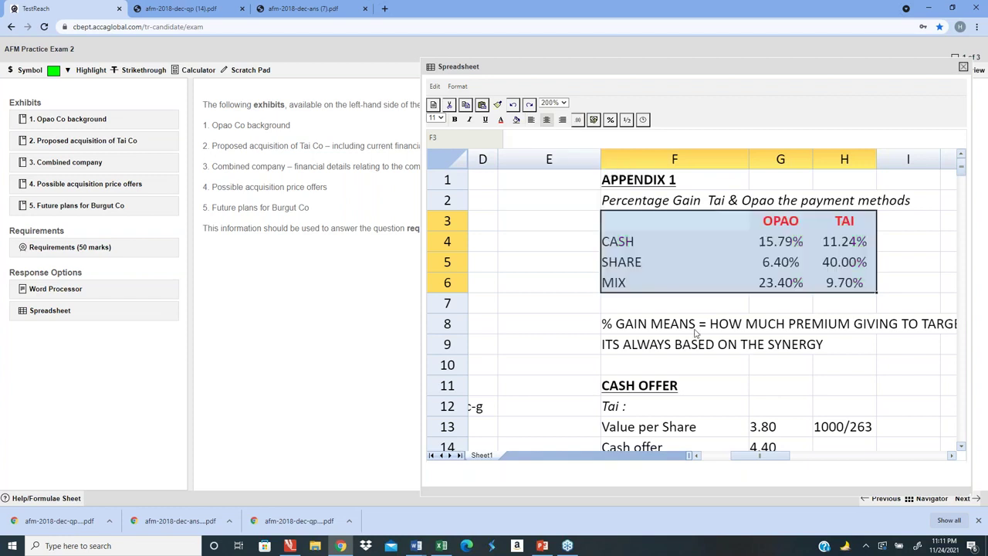
click(697, 332)
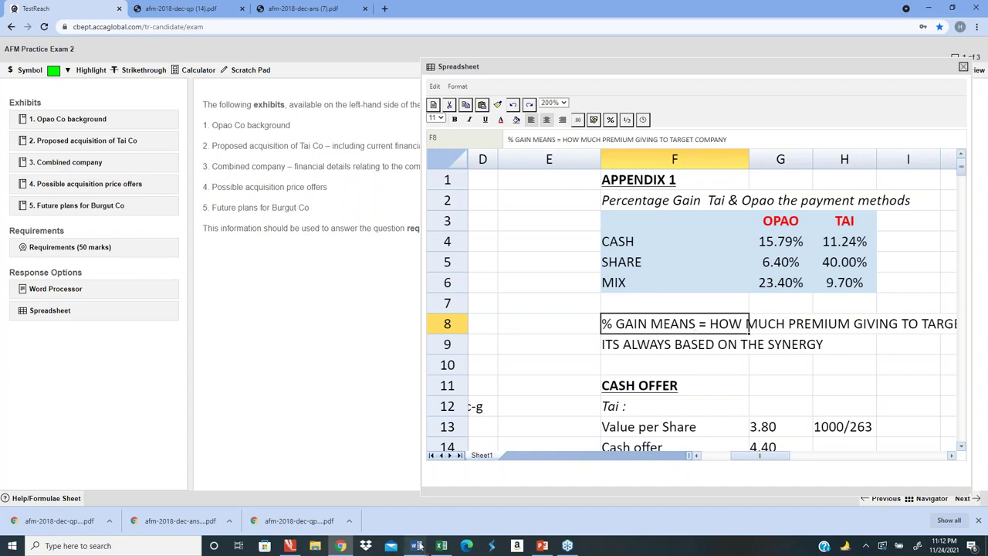
- Switch to the break notice in Word, change its duration to 4 MINUTES, and return to the exam in Chrome
mouse_move(418, 546)
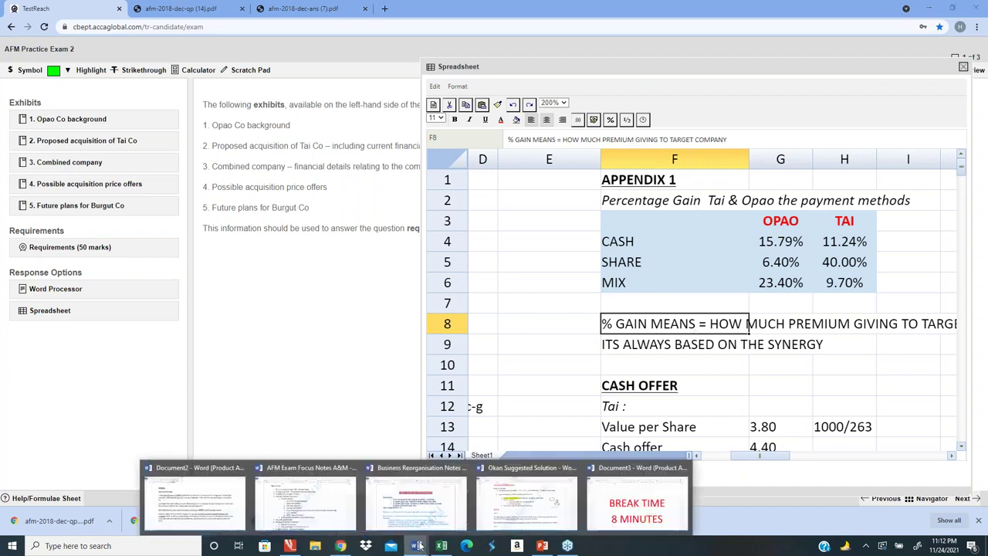
click(630, 514)
key(ctrl+a)
click(319, 379)
click(266, 413)
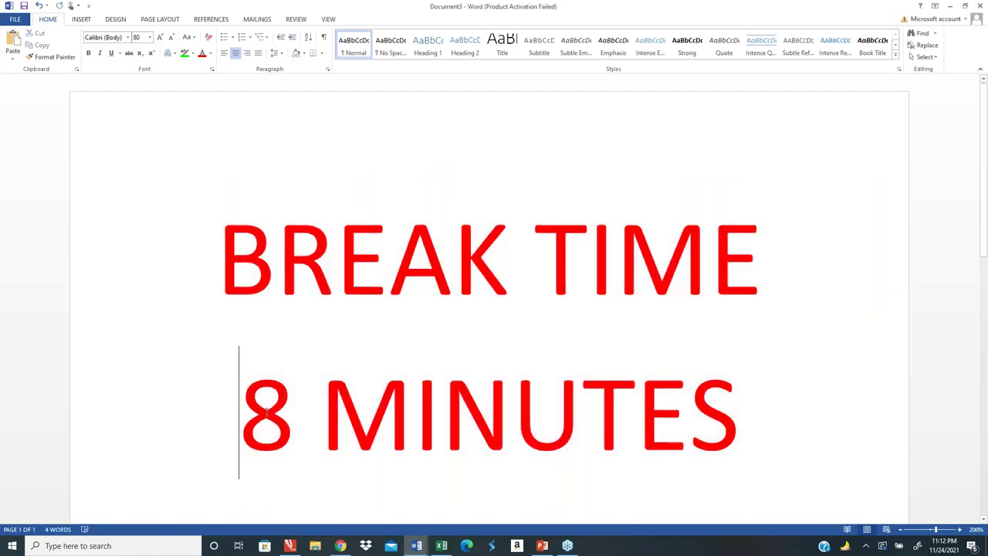
key(Right)
key(BackSpace)
text(4)
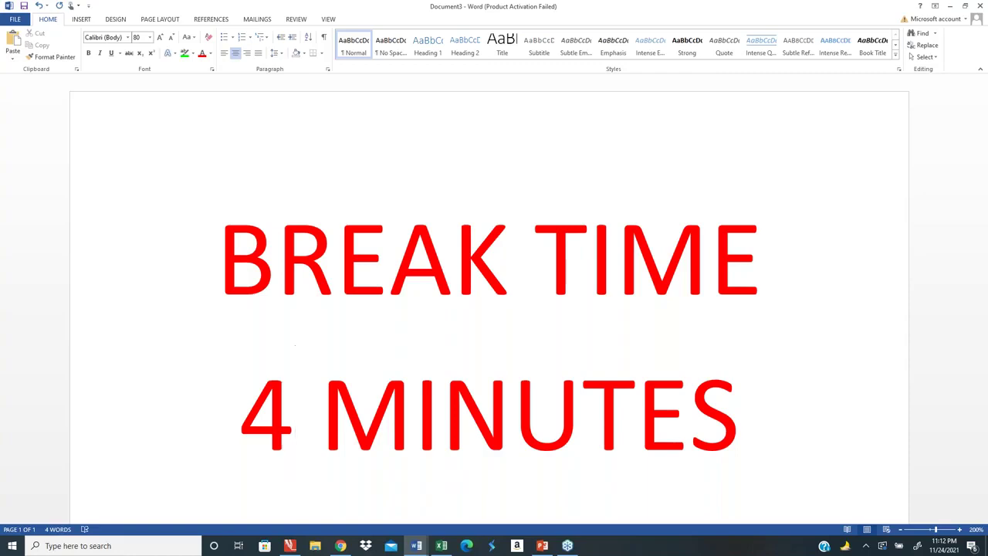
key(alt+Tab)
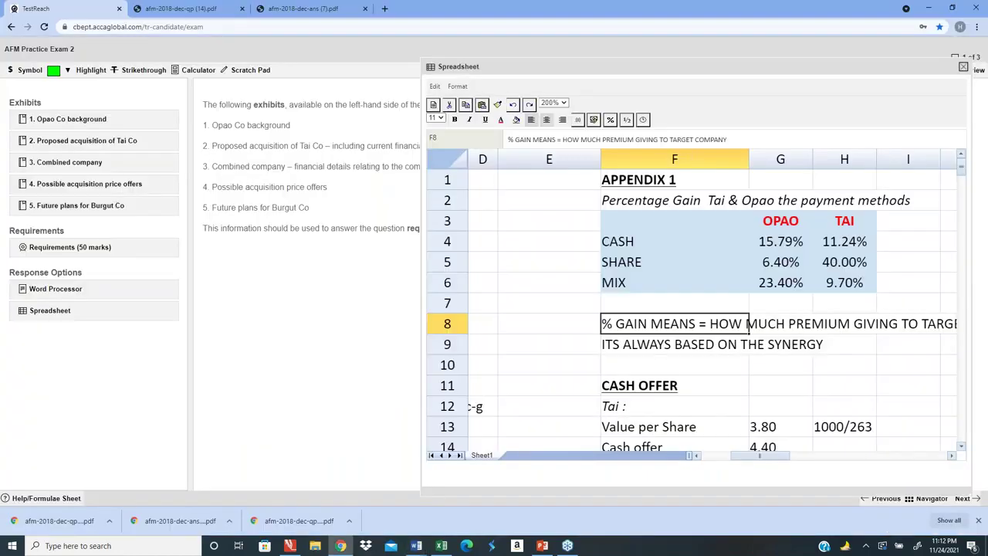
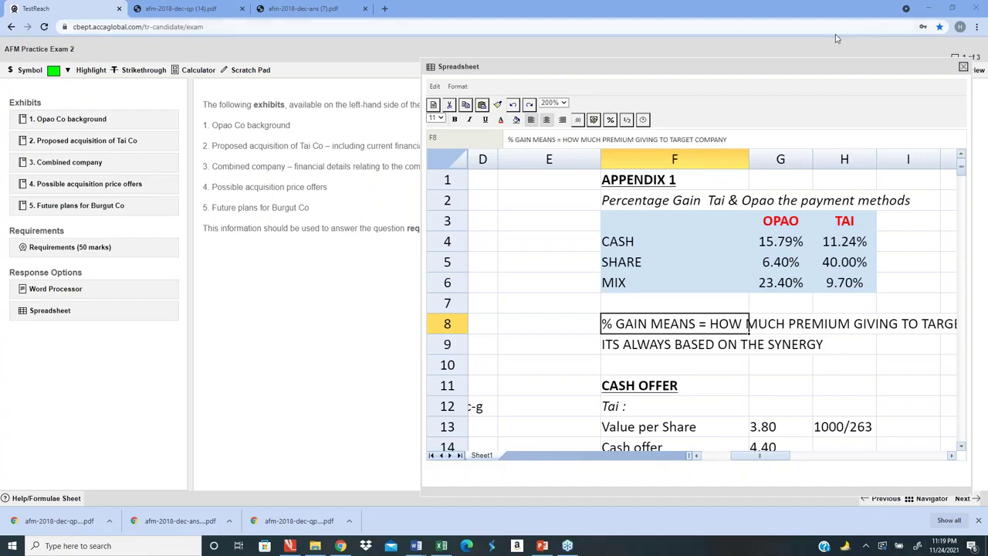
- Read the exam requirements and review the OPAO THEORY document in Word down to the December 2018 Q1 (Part B iii) answer plan
click(70, 248)
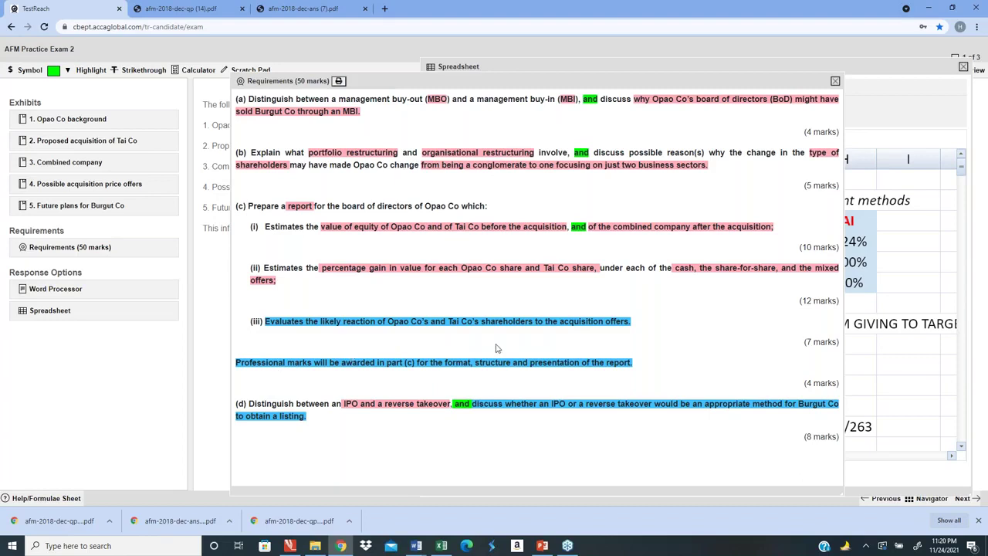
key(alt+Tab)
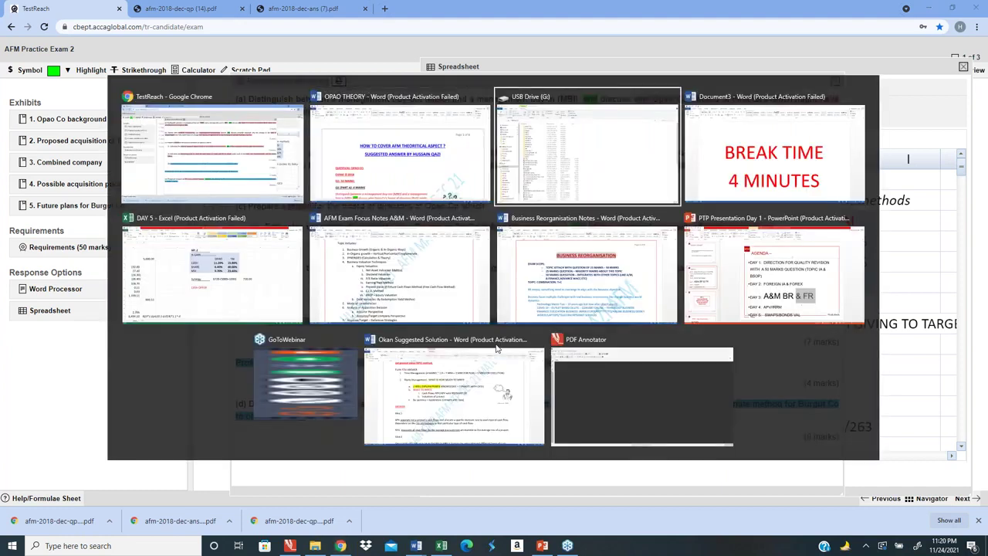
click(425, 180)
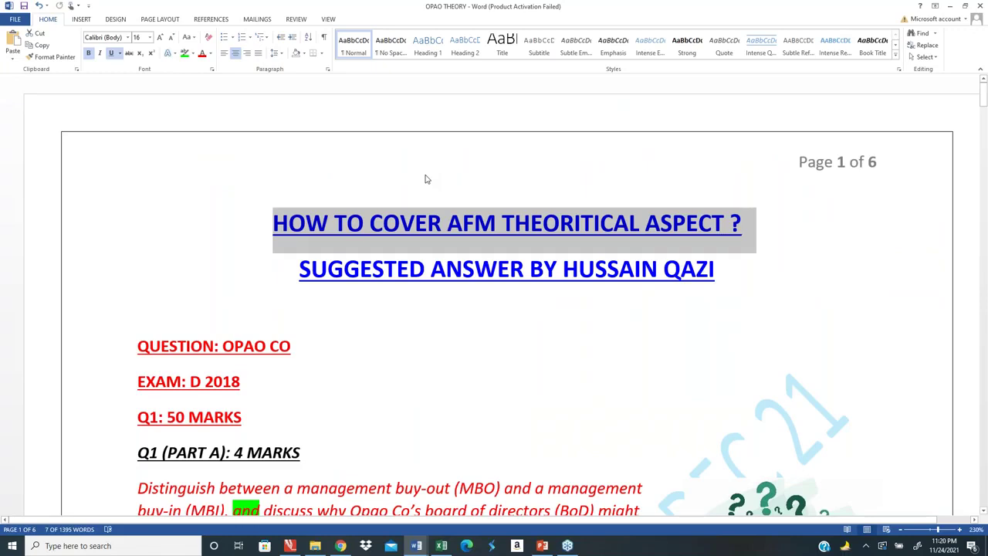
scroll(424, 179, down, 10)
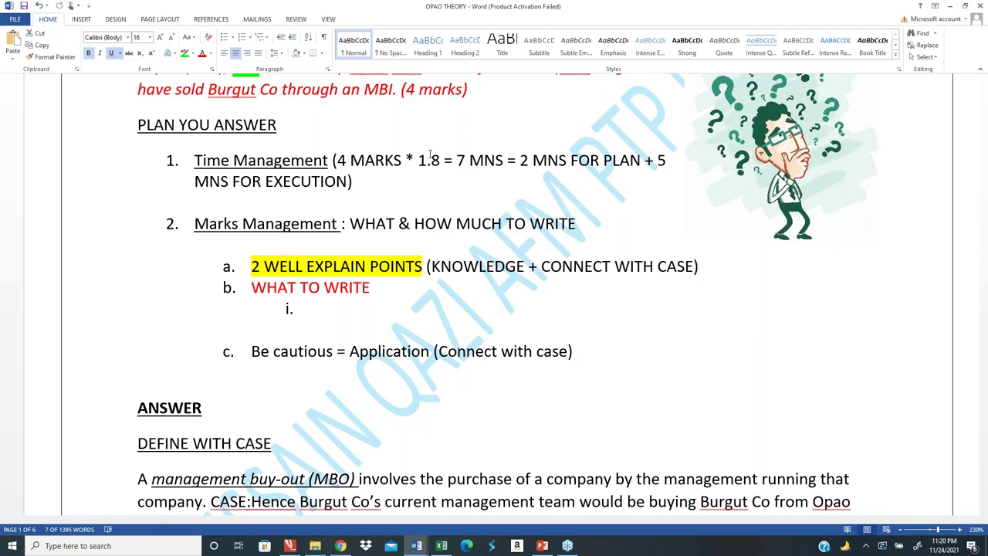
scroll(581, 184, down, 1)
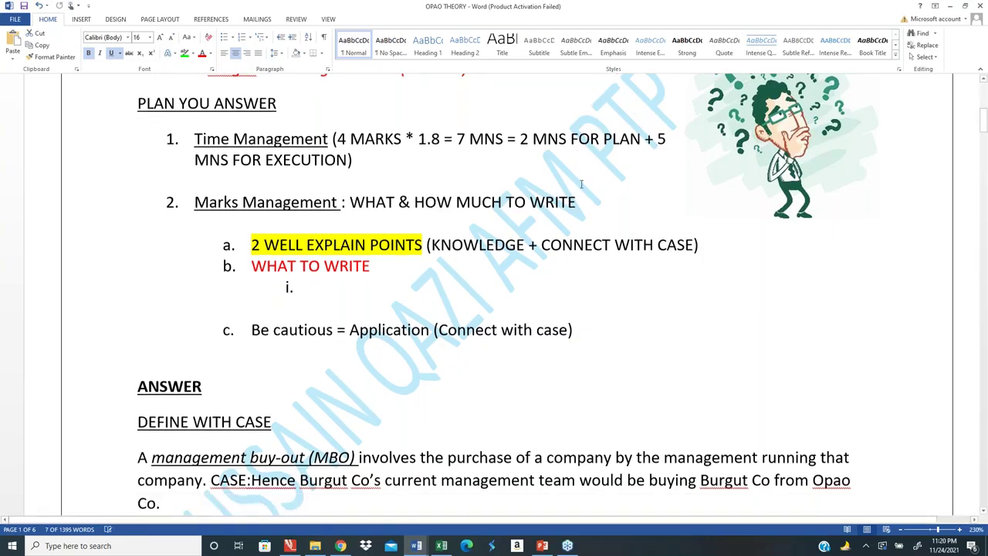
scroll(581, 184, down, 15)
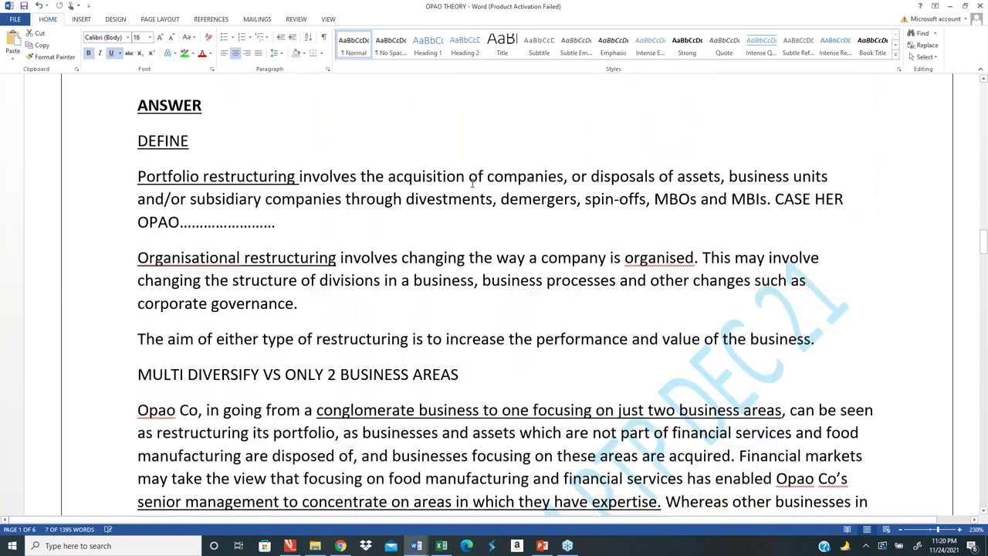
scroll(472, 183, down, 3)
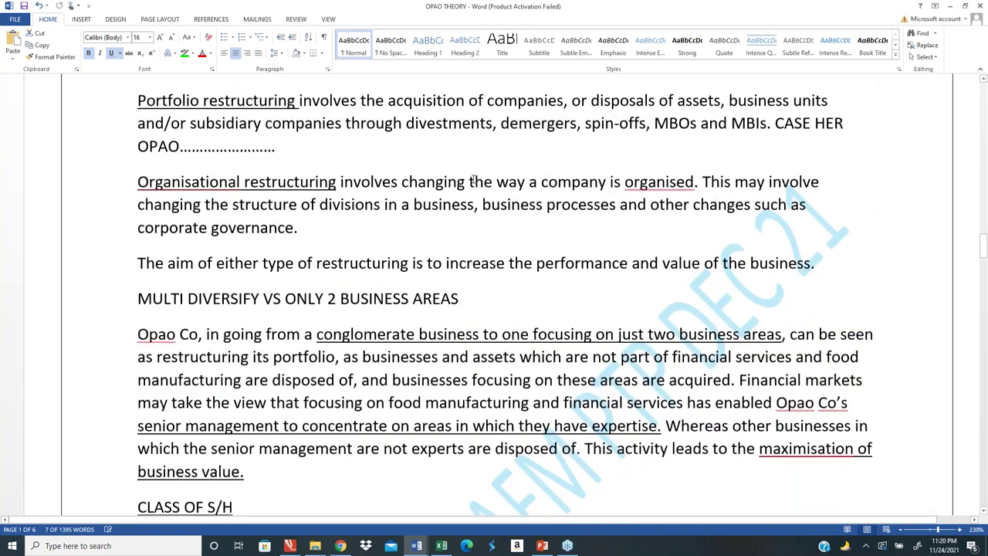
scroll(473, 180, down, 10)
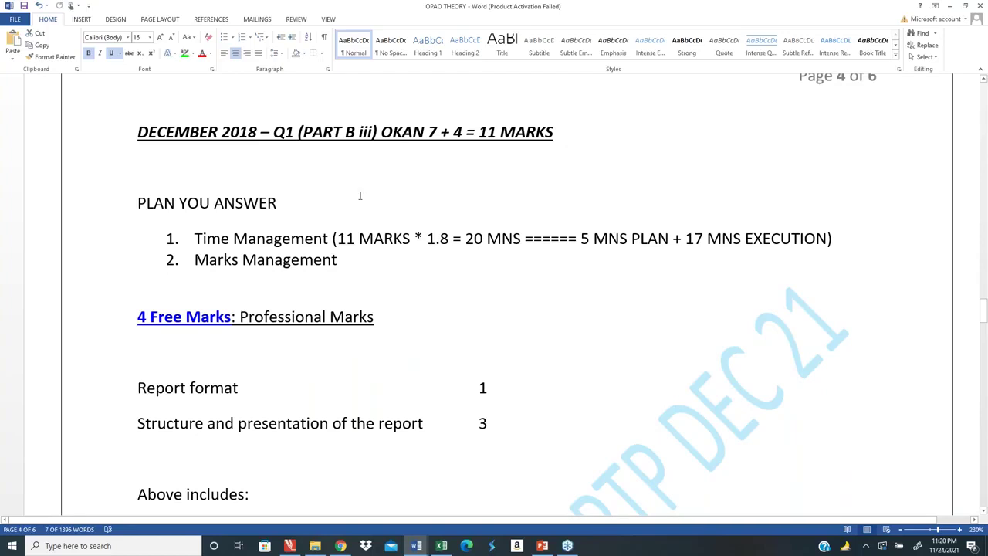
scroll(315, 200, down, 2)
scroll(160, 199, up, 3)
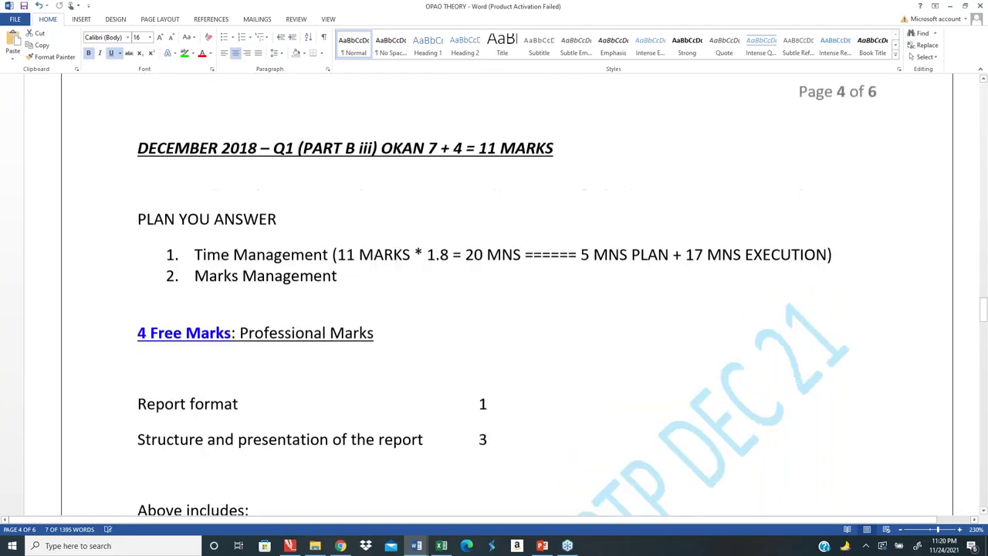
- Replace OKAN with OPAO in the December 2018 Q1 (Part B iii) heading
drag(133, 187, 260, 185)
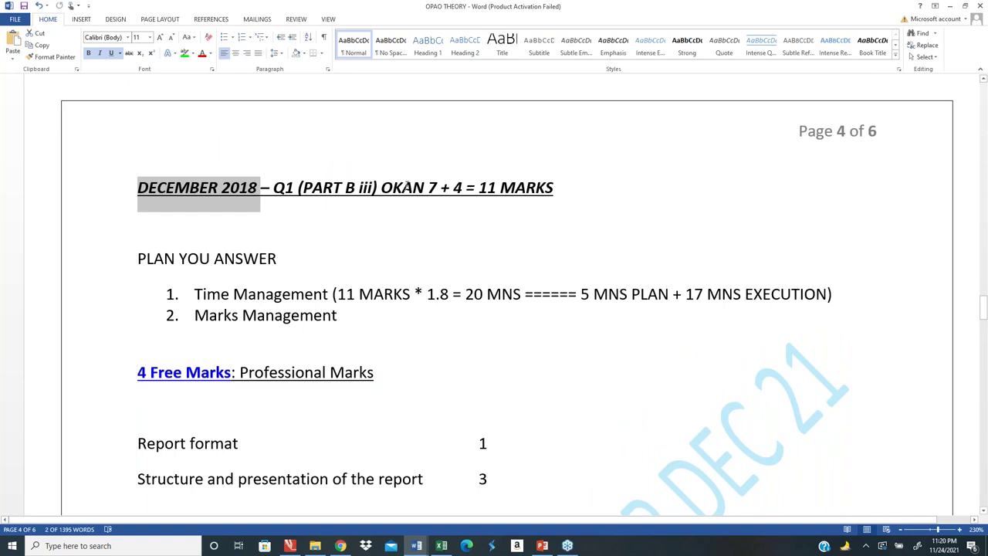
click(424, 188)
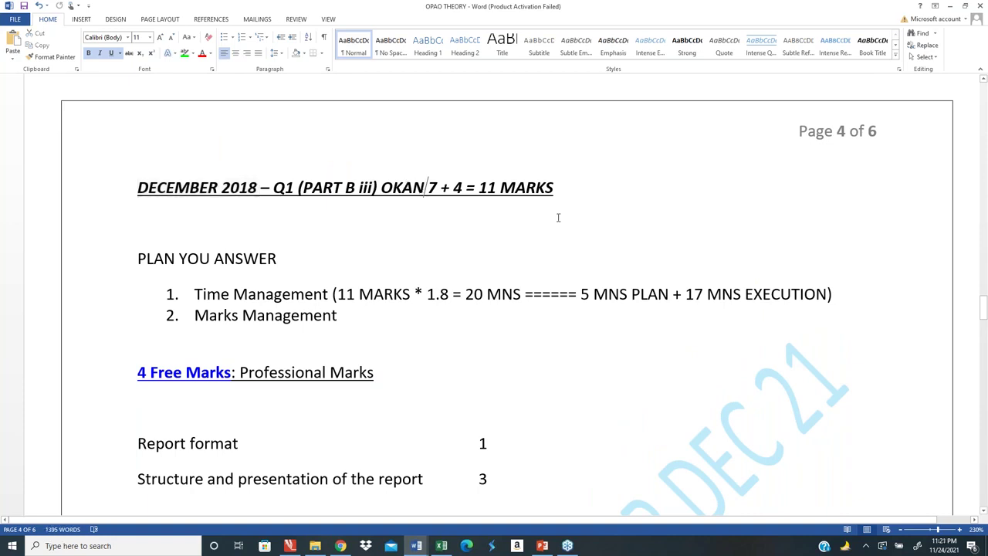
key(BackSpace)
key(BackSpace)
key(BackSpace)
key(BackSpace)
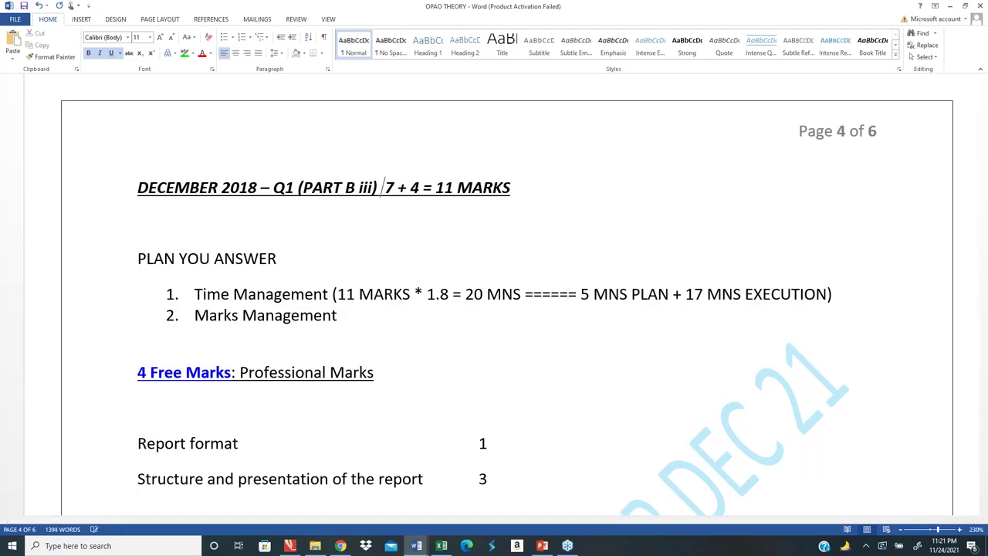
text(OPAO)
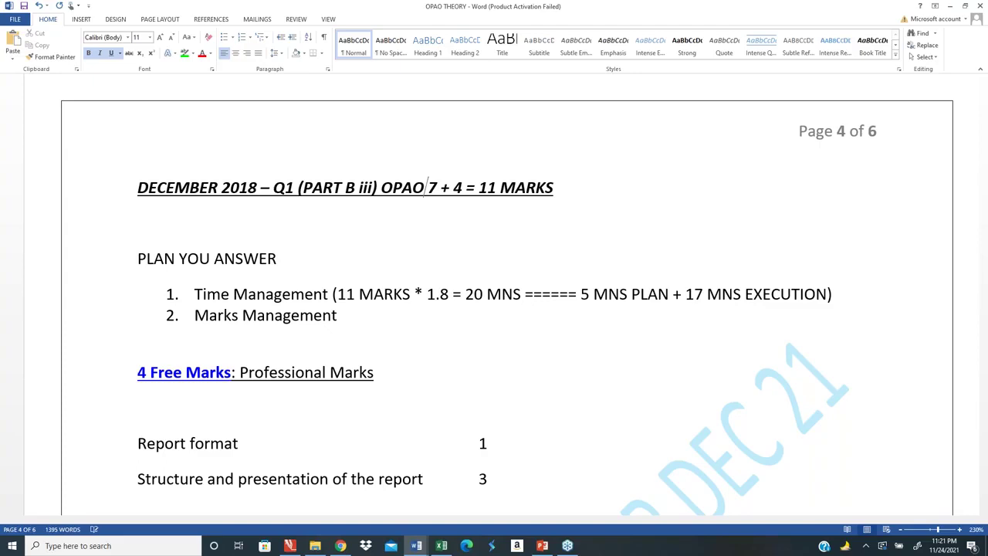
- Examine the marks split in the Part B iii heading and the time management line of the answer plan
drag(428, 188, 465, 189)
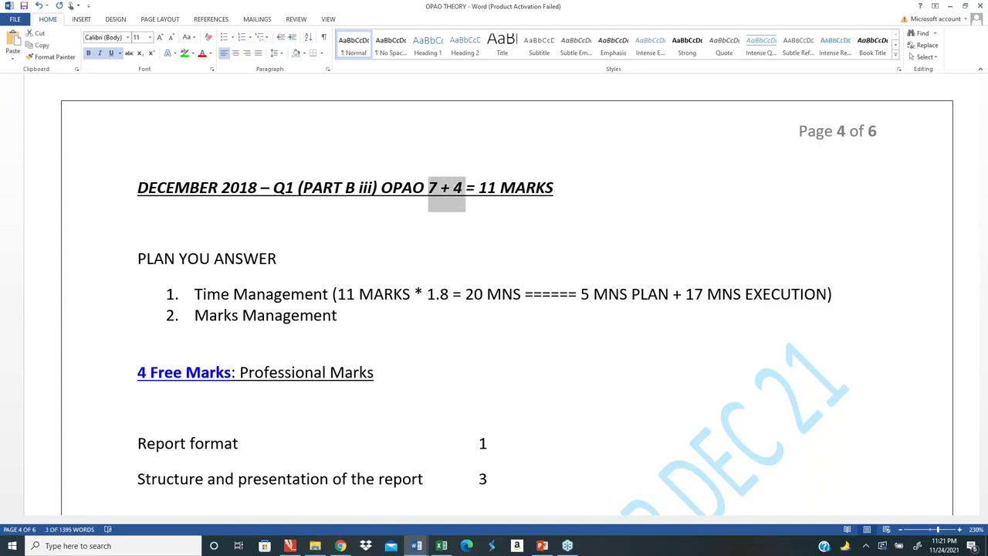
key(Right)
key(Down)
key(Down)
key(Down)
key(Down)
key(Down)
key(Down)
key(Down)
click(483, 295)
key(Left)
key(Left)
key(Left)
key(Left)
key(Left)
key(Left)
key(Left)
key(Right)
key(Right)
key(Right)
key(Right)
key(Right)
key(Right)
key(Right)
key(Right)
key(Right)
key(Right)
key(Right)
key(Right)
key(Right)
key(Right)
key(Right)
key(Right)
key(Right)
key(Right)
key(Right)
key(Right)
key(Right)
key(Right)
key(Right)
key(Right)
key(Right)
key(Right)
key(Right)
key(Right)
key(Right)
key(Right)
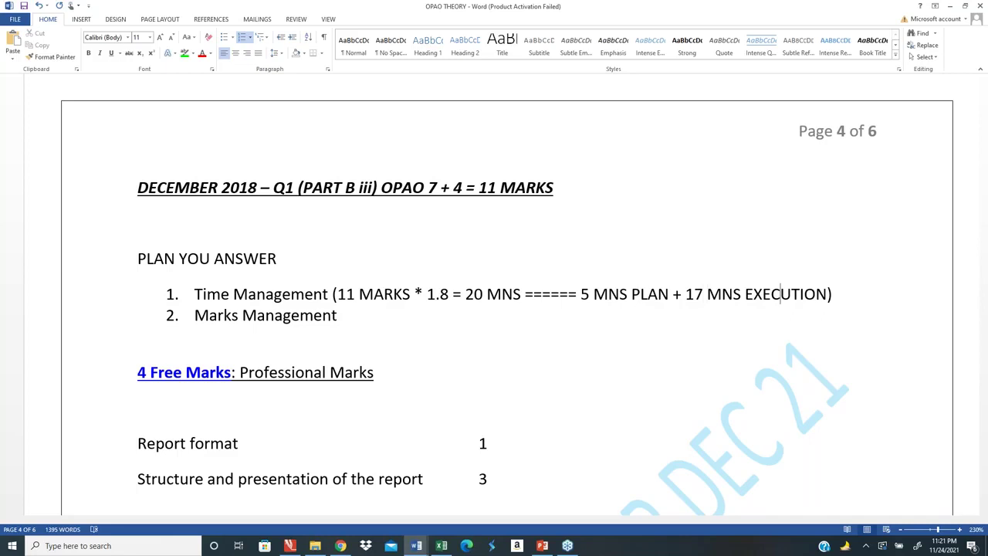
- Change the execution time in the Time Management line to 15 MNS
key(Left)
key(Left)
key(Left)
key(Left)
key(Left)
key(Left)
key(Left)
key(Left)
key(Left)
key(Left)
key(Left)
key(Left)
key(Left)
key(Left)
key(Left)
key(Left)
key(Left)
key(Left)
key(Left)
key(Left)
key(Left)
key(Left)
key(Left)
key(Left)
key(Left)
key(Left)
key(Left)
key(Right)
key(Right)
key(Right)
key(Right)
key(Right)
key(Right)
key(Right)
key(Right)
key(Right)
key(Right)
key(Right)
key(Right)
key(Right)
key(Right)
key(Right)
key(Right)
key(Right)
key(Right)
key(Right)
key(Right)
key(Right)
key(Right)
key(Right)
key(Right)
key(BackSpace)
text(5)
- Review the answer plan from the Time Management line through the professional marks and report format points to the core marks heading
key(Right)
key(Right)
key(Right)
key(Right)
key(Right)
key(Right)
key(Right)
key(Right)
key(Right)
key(Right)
key(Right)
key(Right)
key(Right)
key(Right)
key(Right)
key(Right)
key(Right)
key(Right)
key(Right)
key(Right)
key(Right)
key(Right)
key(Right)
key(Right)
key(Right)
key(Down)
key(Down)
key(Down)
key(Down)
key(Down)
key(Down)
key(Down)
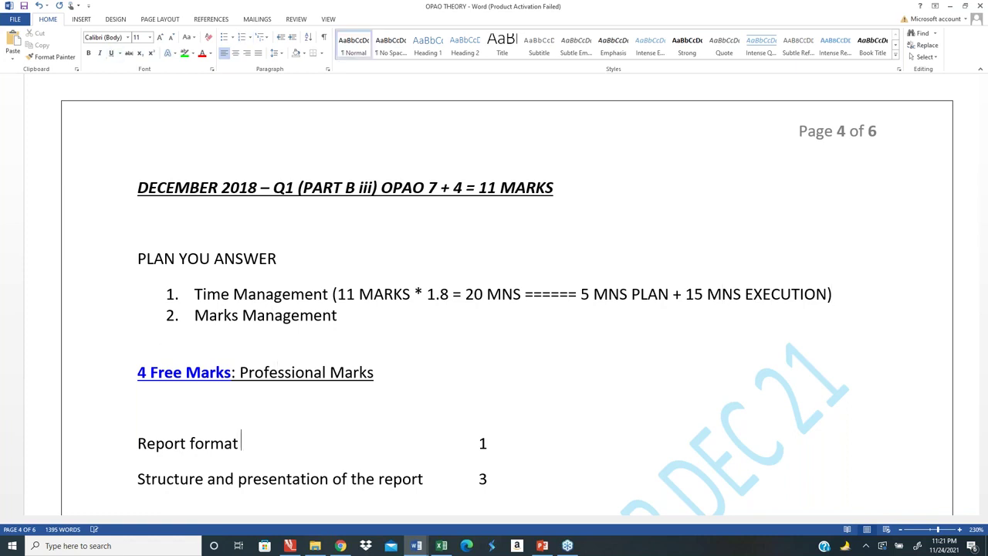
key(Down)
key(Down)
key(Down)
key(Down)
key(Down)
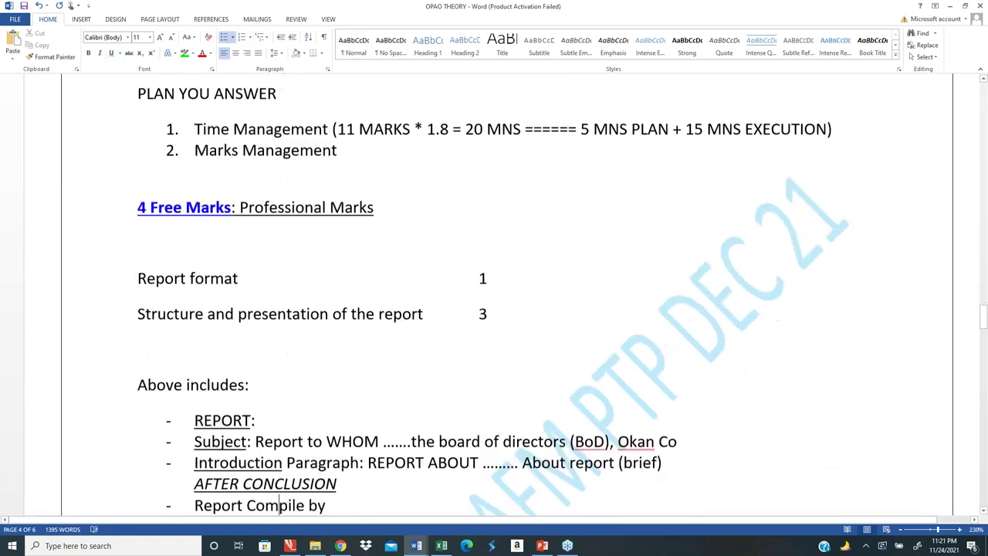
key(Down)
key(Down)
key(Down)
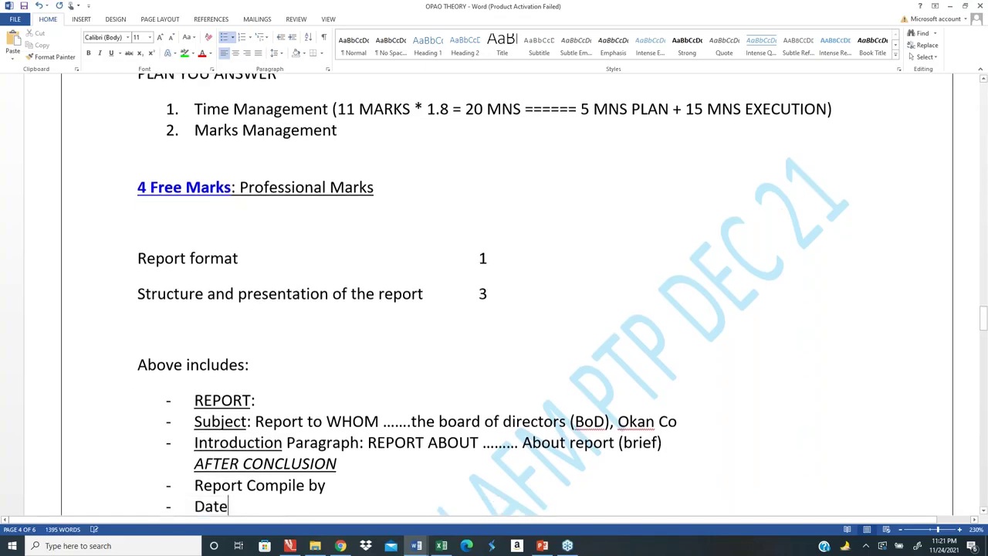
key(Down)
key(Down)
key(Down)
key(Down)
key(Down)
key(Down)
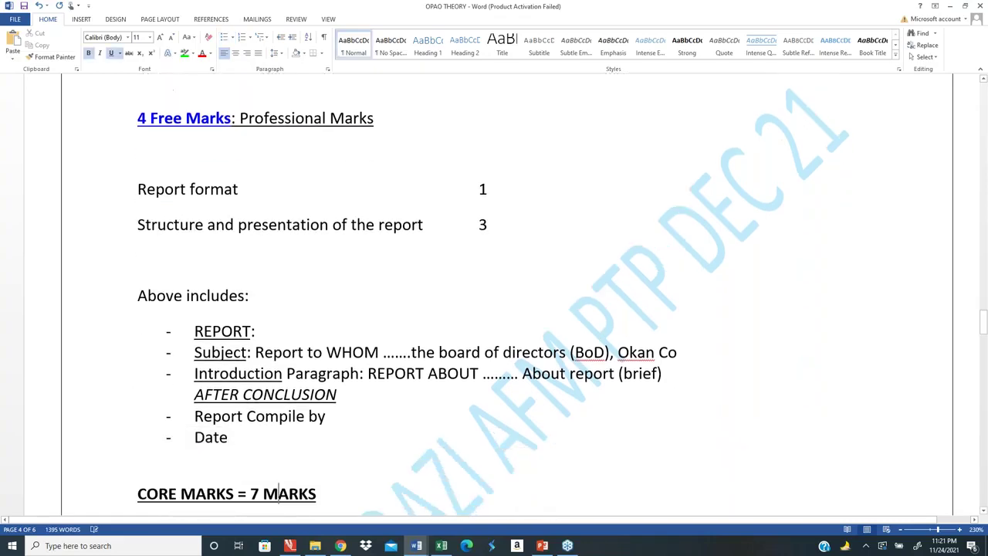
- Remove the empty line between the CORE MARKS heading and the "Plan your core marks before writing:" heading
key(Down)
key(Down)
key(Down)
key(Down)
key(Down)
key(Down)
key(Down)
key(Down)
key(Up)
key(Up)
key(Up)
key(Up)
key(Up)
key(Up)
key(Up)
key(Up)
key(Up)
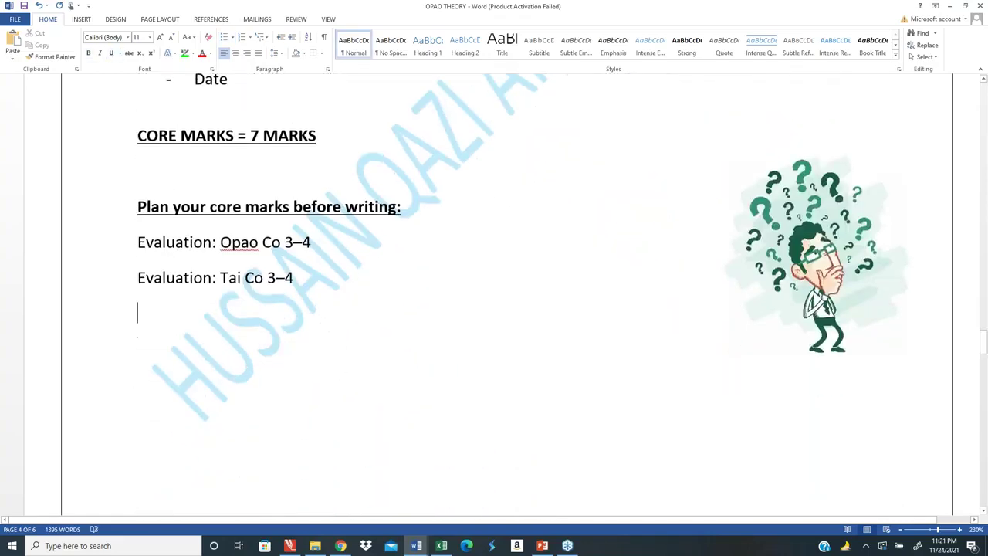
key(Delete)
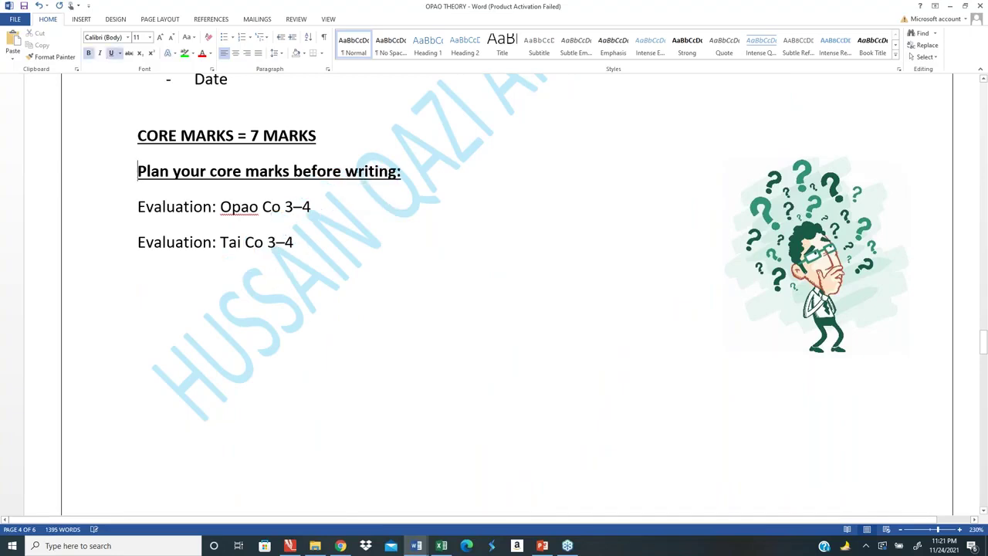
- Review the core marks planning heading, then switch to the exam in Chrome and examine requirement (c)(iii) on the shareholders' likely reaction
key(shift+Down)
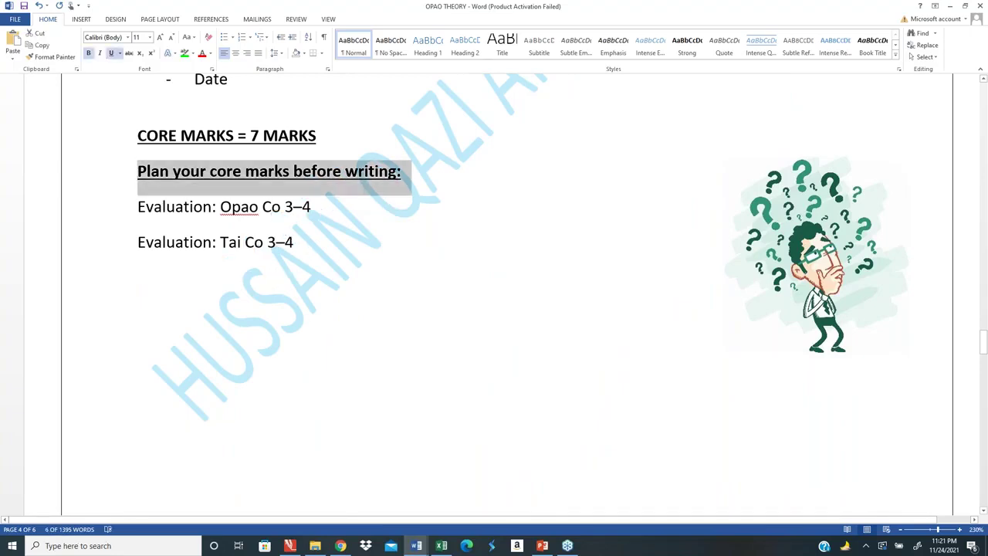
key(Down)
key(Down)
key(Up)
key(Up)
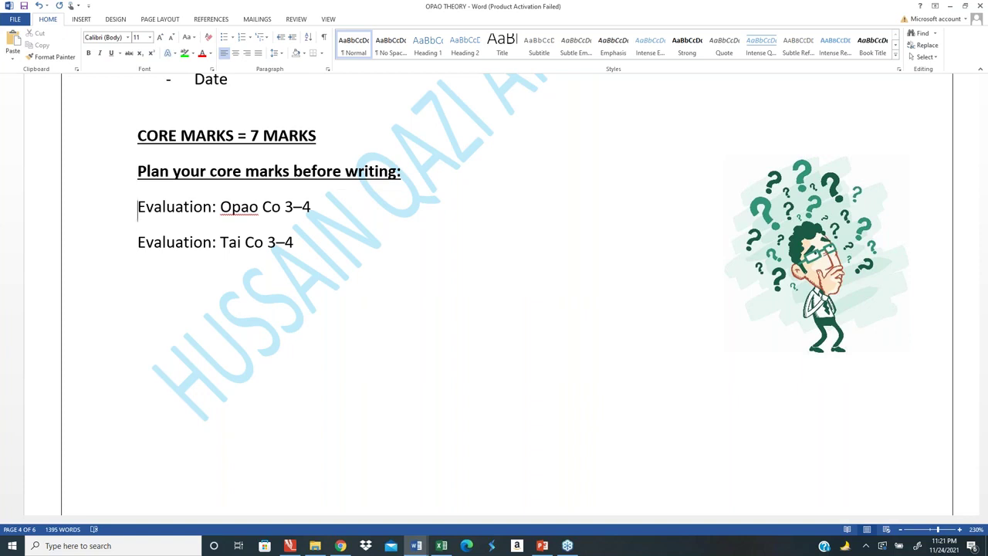
key(alt+Tab)
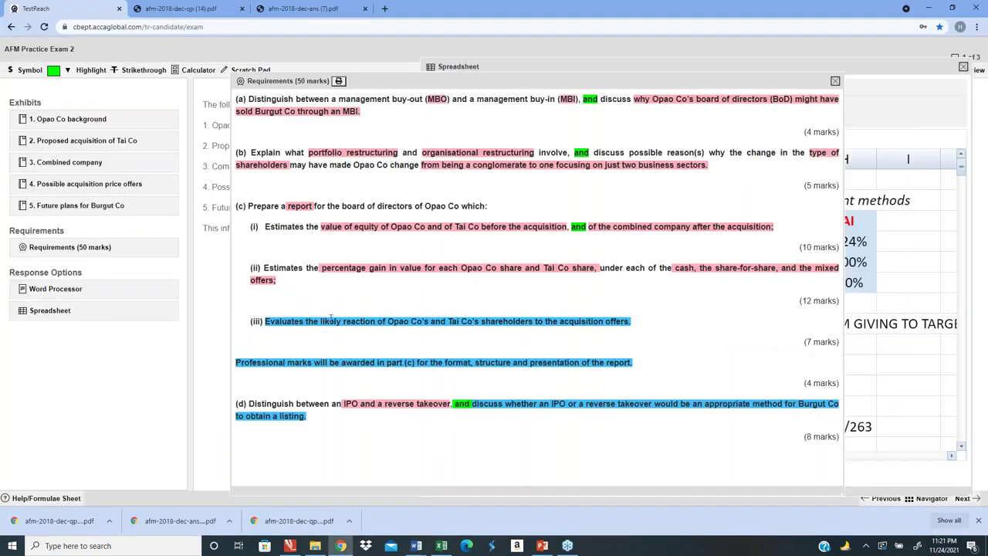
drag(336, 320, 567, 324)
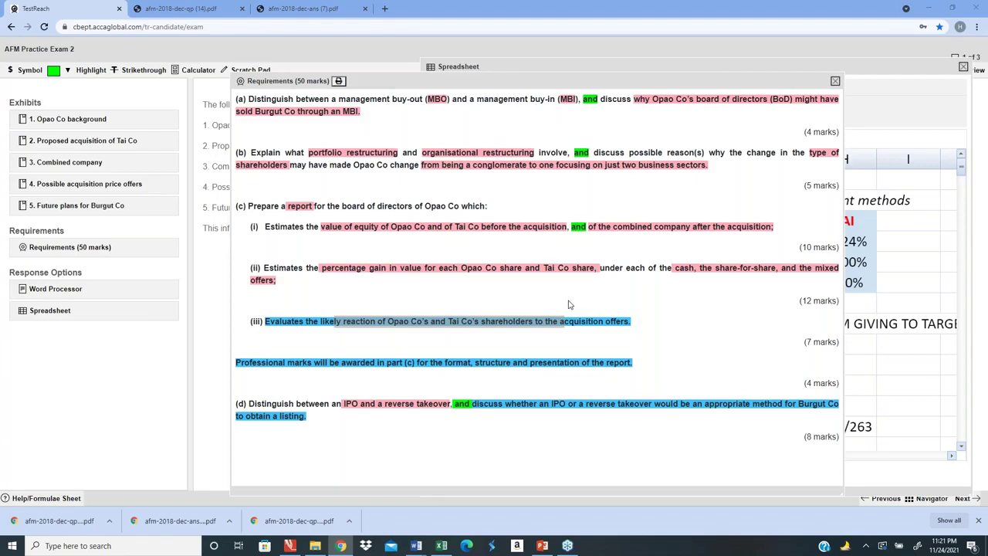
- Return to Word, insert a blank line below the Opao Co evaluation line, and select that line's "Evaluation:" label
key(alt+Tab)
key(Return)
key(Up)
key(shift+Right)
key(shift+Right)
key(shift+Right)
key(shift+Right)
key(shift+Right)
key(shift+Right)
key(shift+Right)
key(shift+Right)
key(shift+Right)
key(shift+Right)
key(shift+Right)
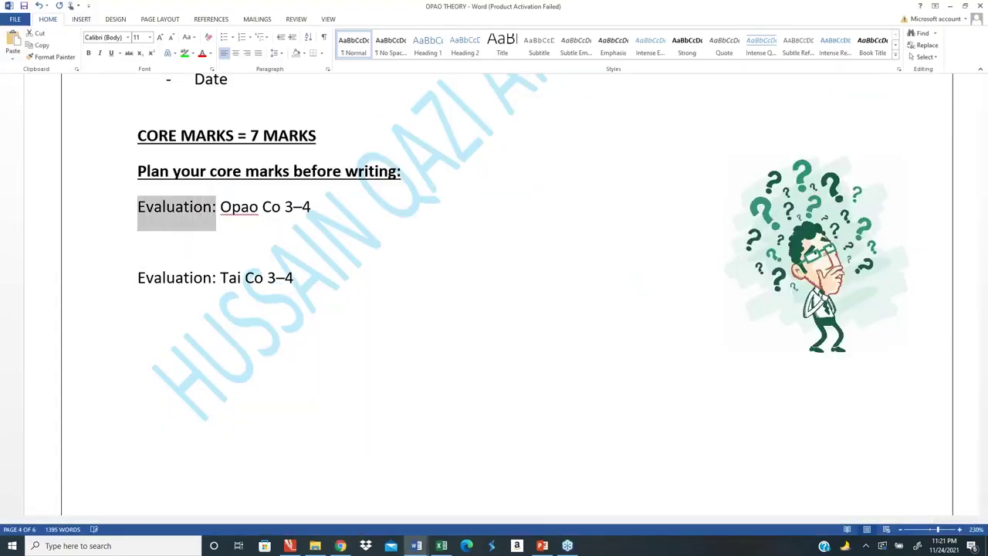
- Indent the 3–4 marks on the Opao Co evaluation line with two tabs to set them apart from the company name
key(shift+Right)
key(shift+Right)
key(shift+Right)
key(shift+Right)
key(shift+Right)
key(shift+Right)
key(shift+Right)
key(shift+Right)
key(shift+Right)
key(shift+Right)
key(shift+Right)
key(shift+Right)
key(Right)
key(Left)
key(Left)
key(Left)
key(Tab)
key(Tab)
- Set the 3–4 marks on the Tai Co evaluation line two tabs away from the company name, aligned with the Opao Co marks
key(Down)
key(Home)
key(Down)
key(Right)
key(Right)
key(Right)
key(Right)
key(Right)
key(Right)
key(Right)
key(Right)
key(Right)
key(Right)
key(Right)
key(Right)
key(Right)
key(Right)
key(Right)
key(Right)
key(Right)
key(Right)
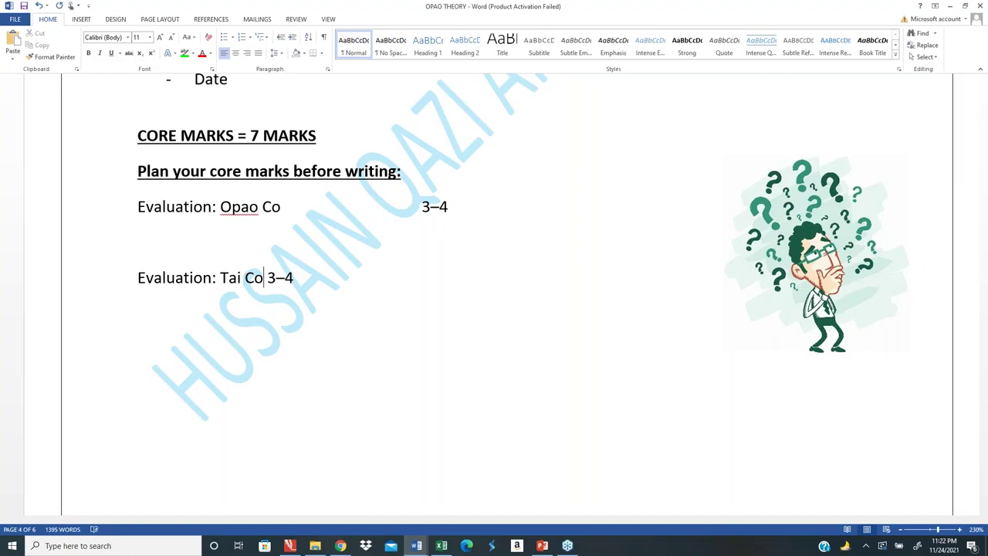
key(Tab)
key(Tab)
key(Up)
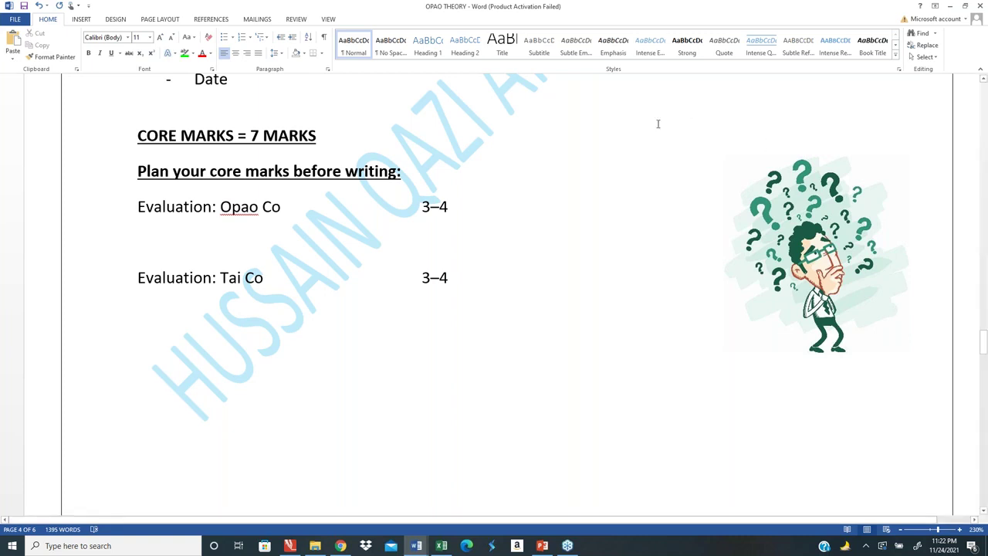
- Change the company name from Okan to Opao in the Subject point of the report format list
scroll(241, 185, up, 1)
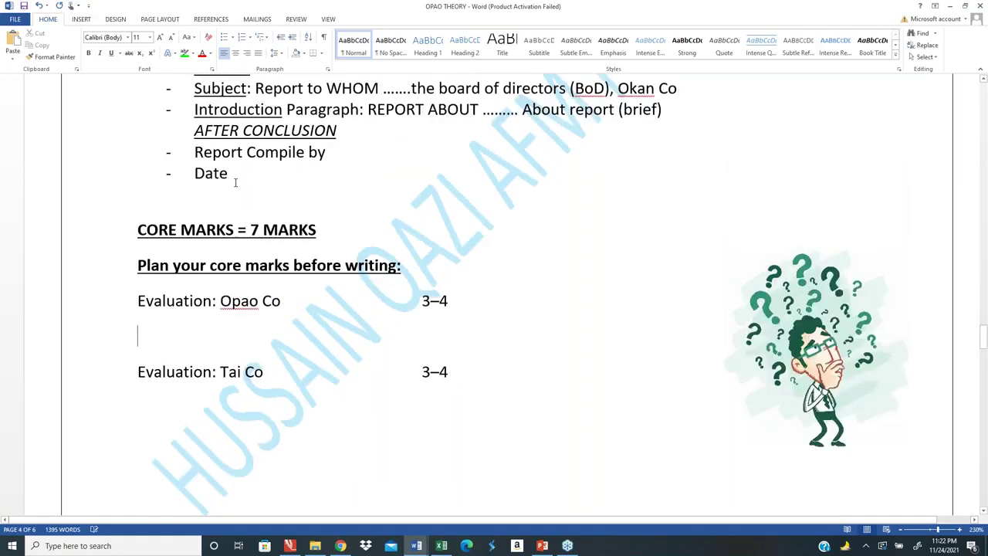
scroll(236, 182, up, 4)
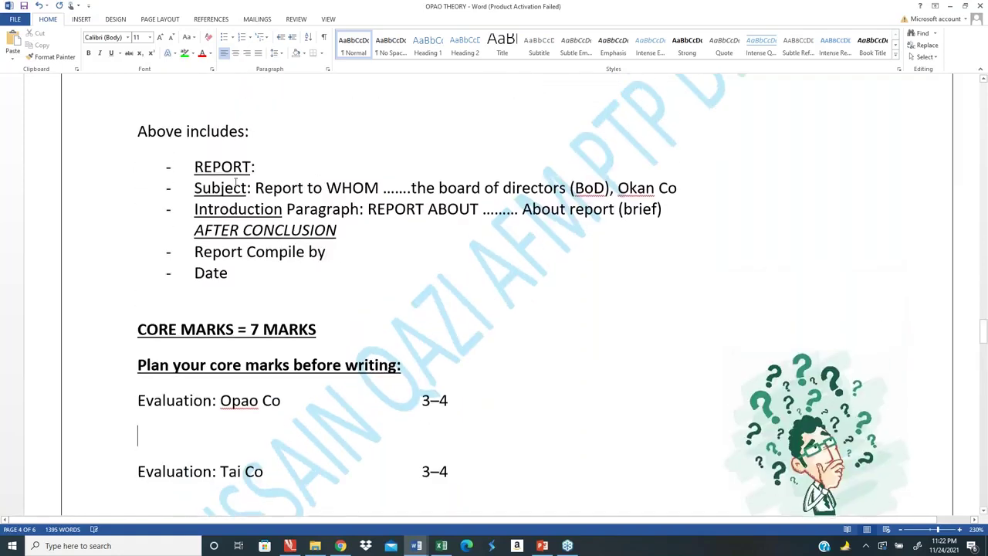
scroll(235, 180, down, 2)
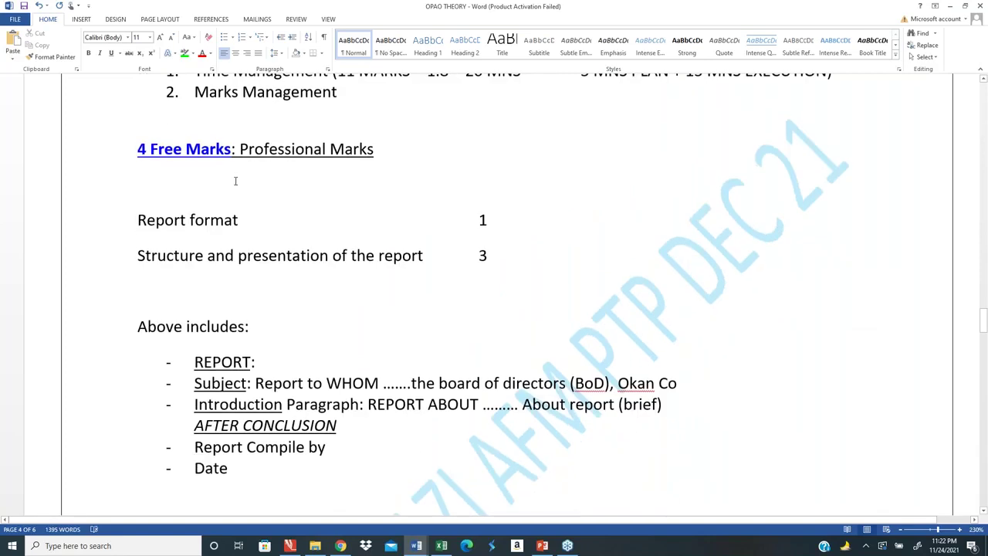
scroll(235, 181, down, 4)
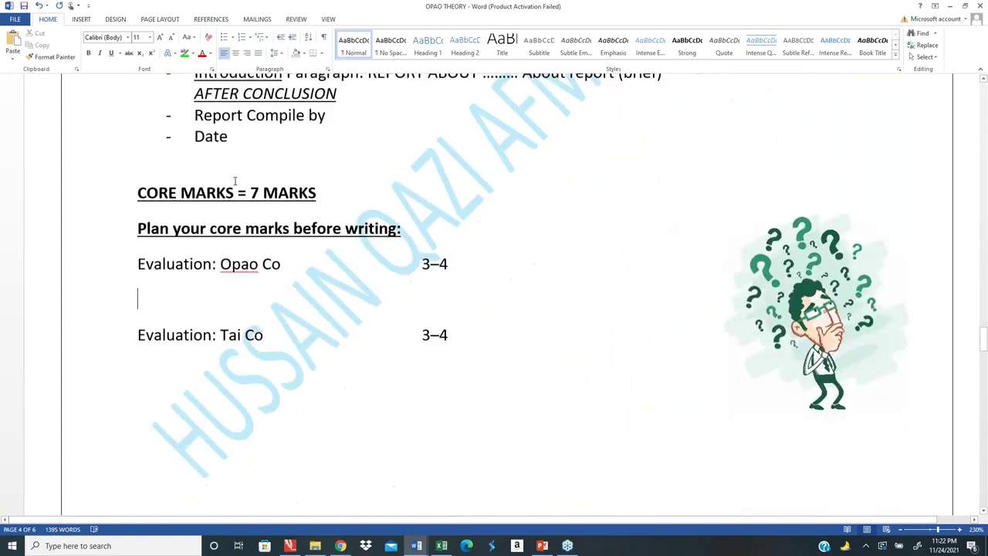
scroll(255, 231, up, 5)
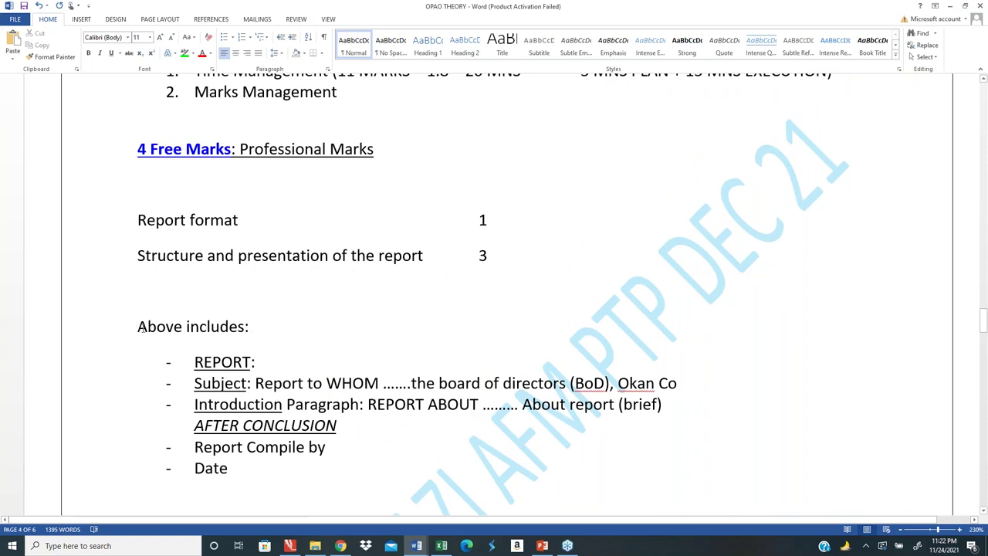
drag(139, 326, 369, 452)
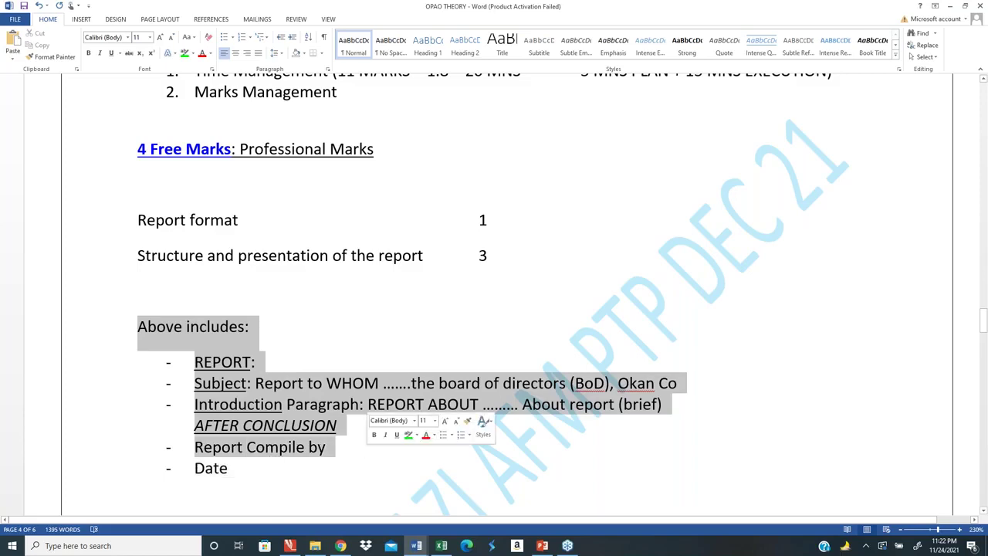
click(324, 406)
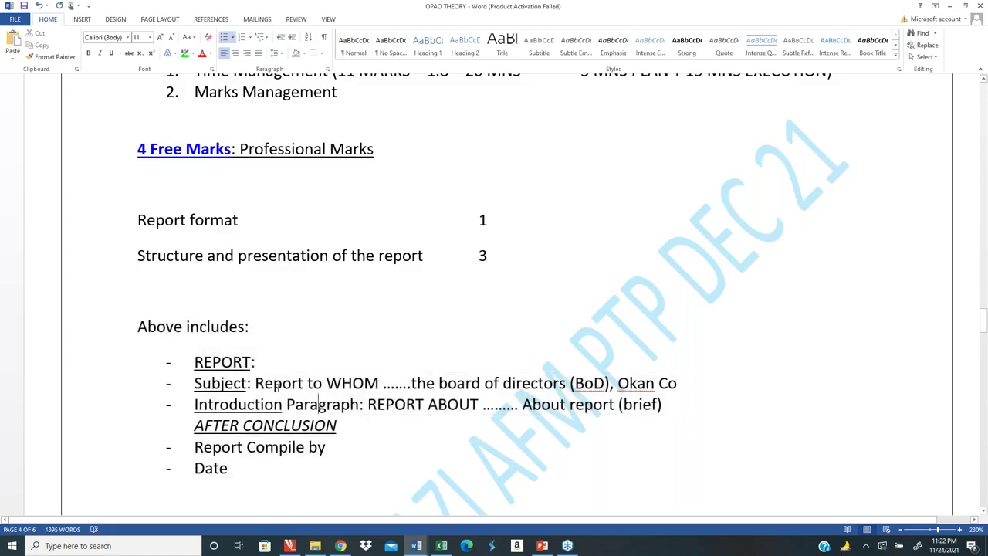
click(655, 384)
key(BackSpace)
key(BackSpace)
key(BackSpace)
key(BackSpace)
text(oPA)
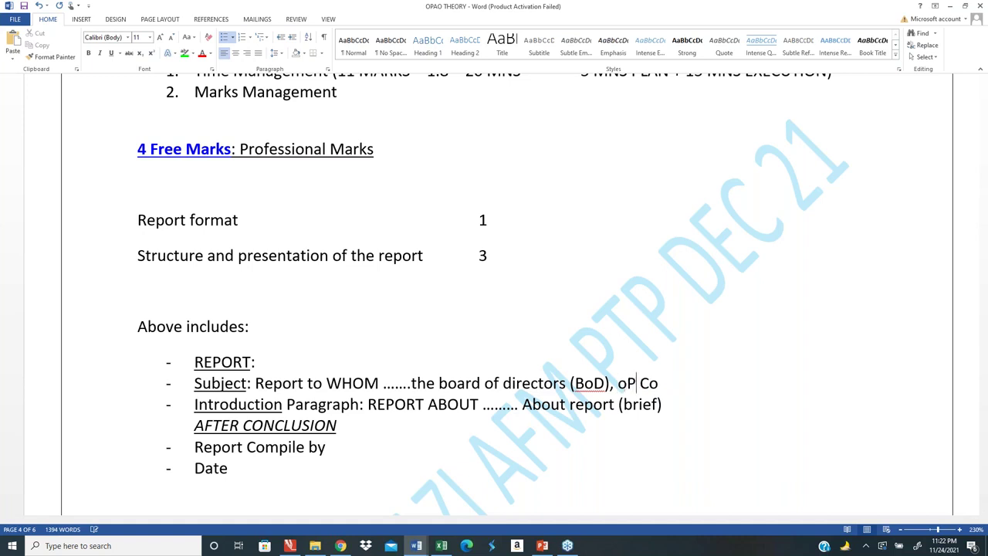
key(BackSpace)
key(BackSpace)
key(BackSpace)
text(Opao)
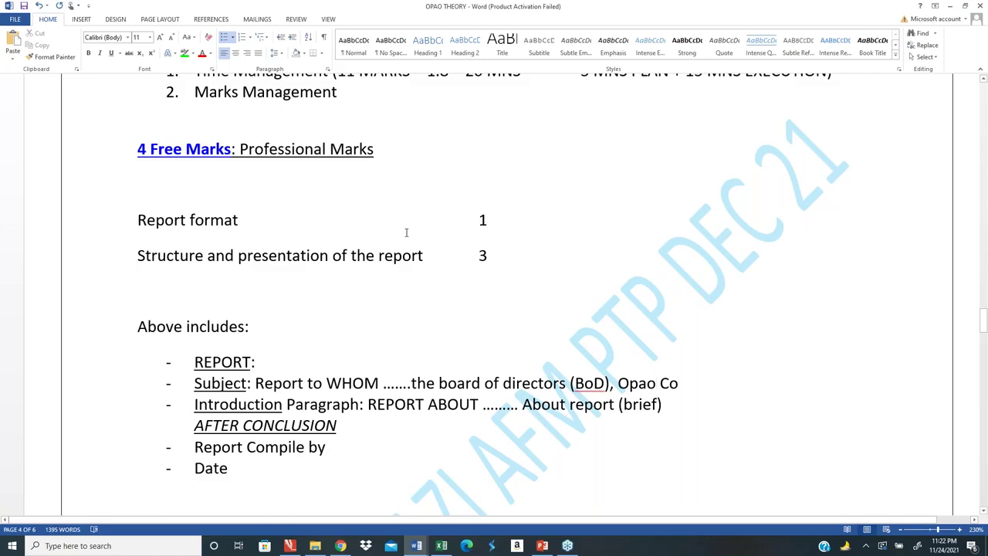
- Write "3 well explain points here" on the empty line below the Opao Co evaluation
scroll(406, 231, down, 10)
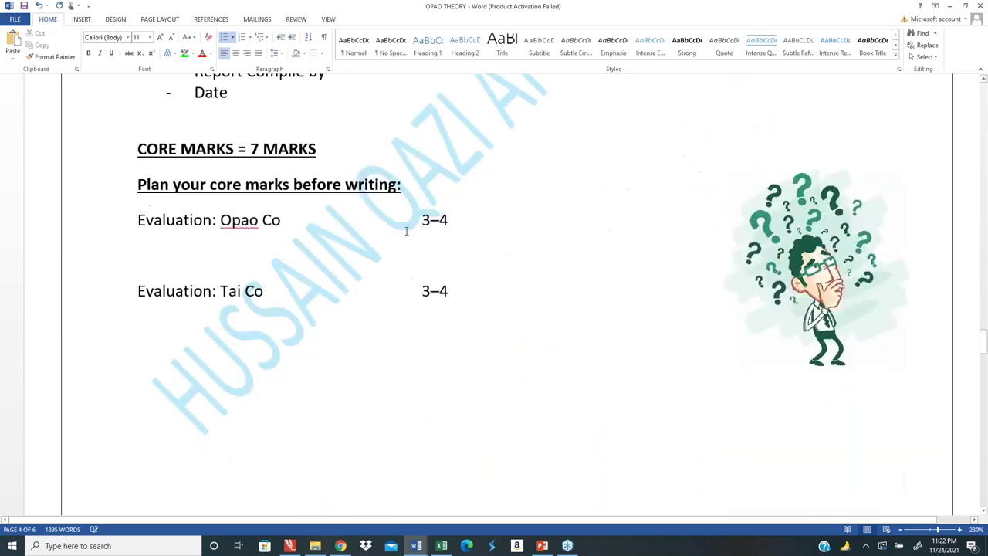
scroll(406, 227, up, 4)
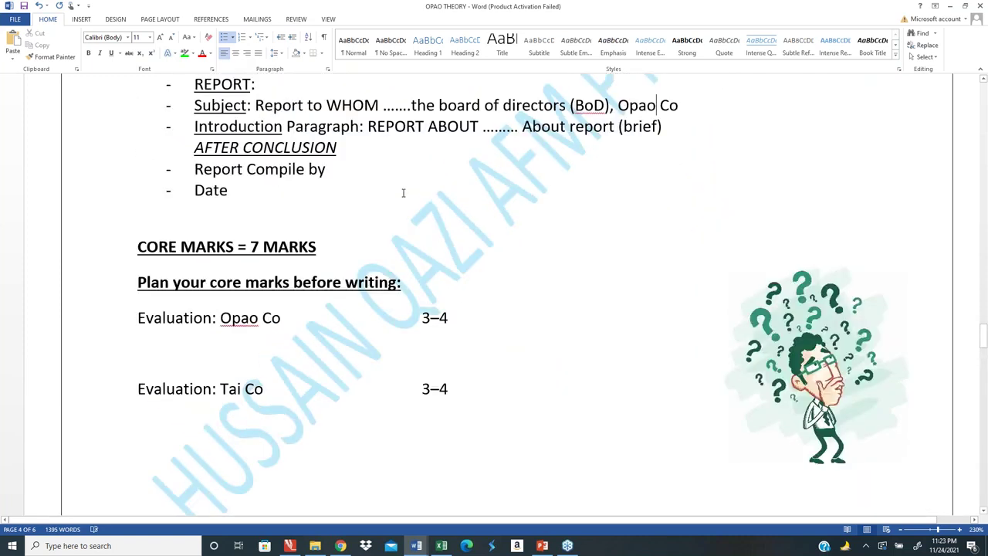
scroll(280, 227, down, 4)
scroll(278, 298, up, 3)
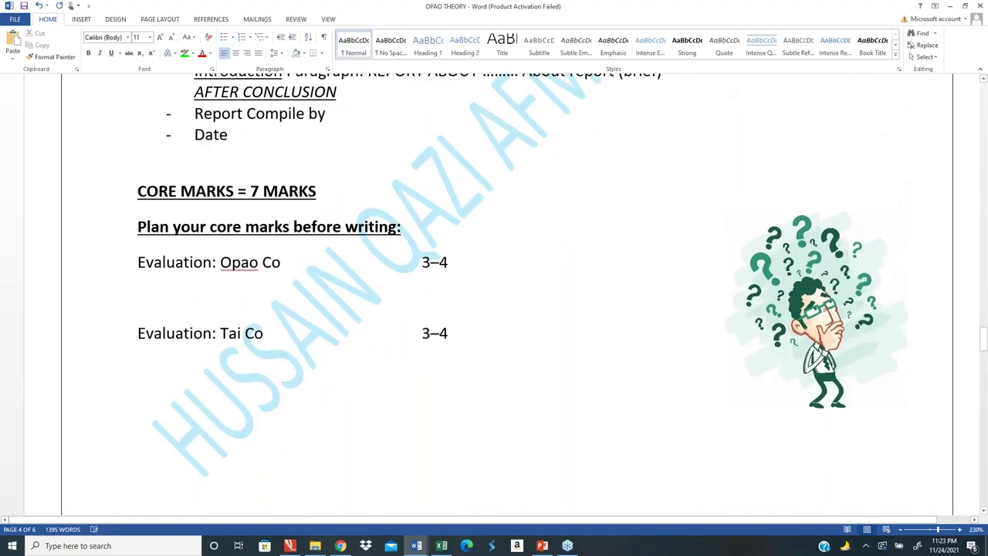
text(3 4)
key(BackSpace)
text(to)
key(BackSpace)
key(BackSpace)
key(BackSpace)
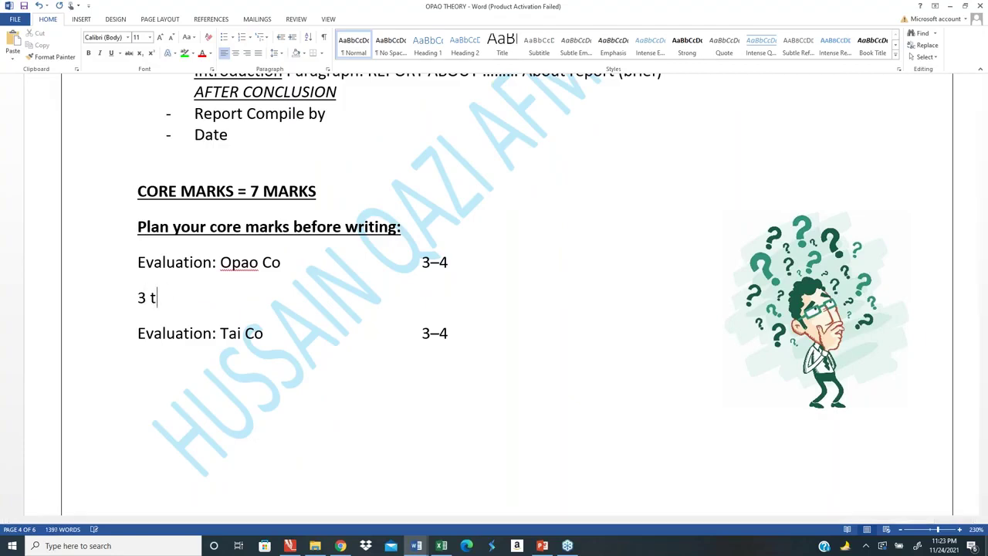
text(weel)
key(BackSpace)
key(BackSpace)
text(ll explain points here)
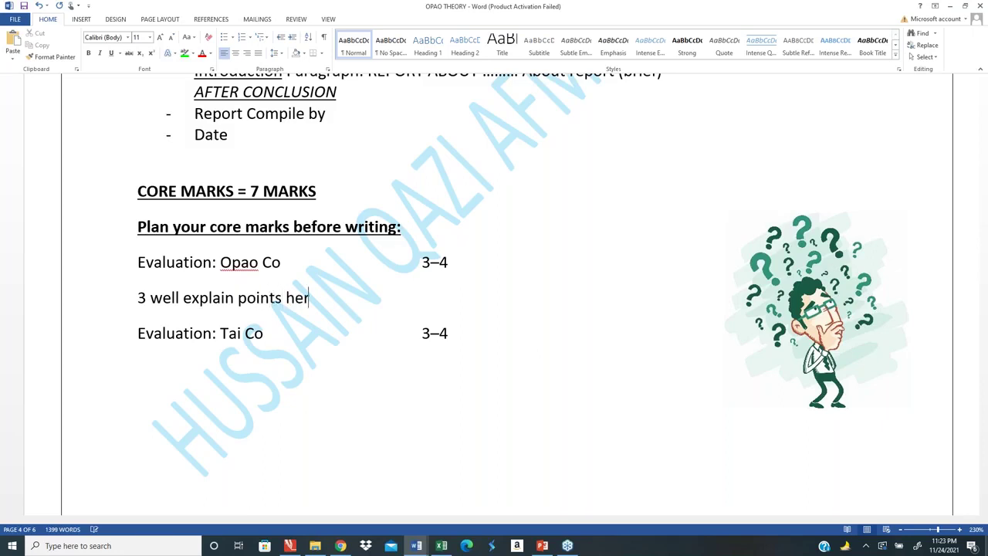
- Copy the "3 well explain points here" line and paste it below the Tai Co evaluation line
key(Return)
key(Left)
key(Left)
key(Left)
key(Left)
key(Left)
key(Left)
key(Left)
key(Left)
key(Left)
key(Left)
key(Left)
key(Left)
key(Left)
key(Left)
key(Left)
key(Left)
key(Left)
key(Left)
key(Left)
key(Left)
key(Left)
key(Left)
key(Left)
key(shift+Down)
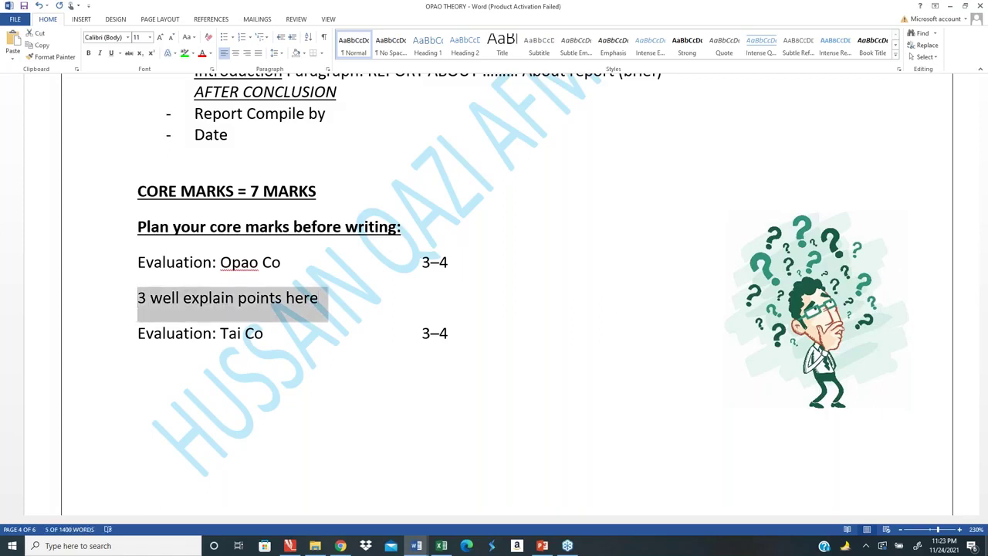
key(ctrl+c)
key(Down)
key(ctrl+v)
- Italicize both "3 well explain points here" lines under the Opao Co and Tai Co evaluations
key(Up)
key(Up)
key(Up)
key(Up)
key(Down)
key(shift+Down)
key(ctrl+i)
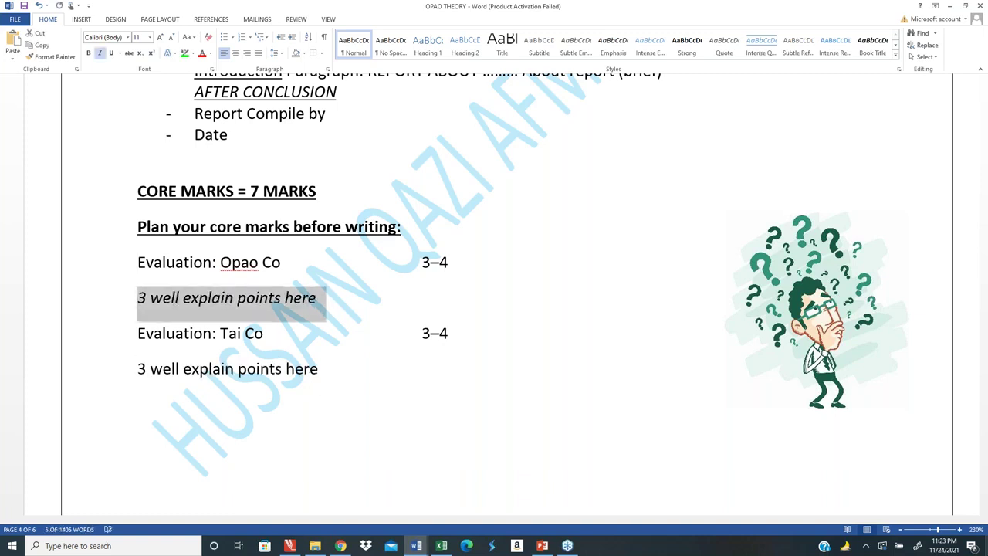
key(Down)
key(Down)
key(shift+Down)
key(ctrl+i)
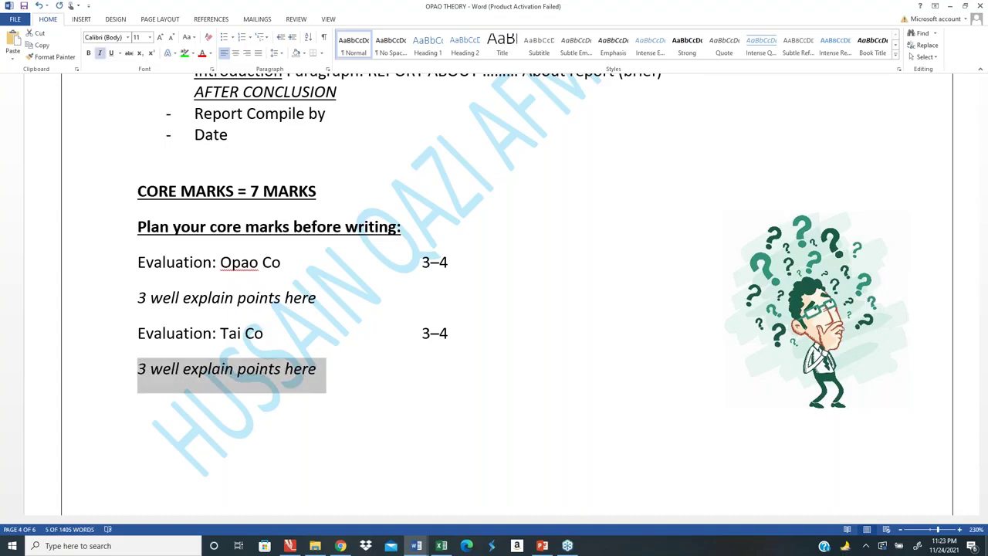
click(137, 297)
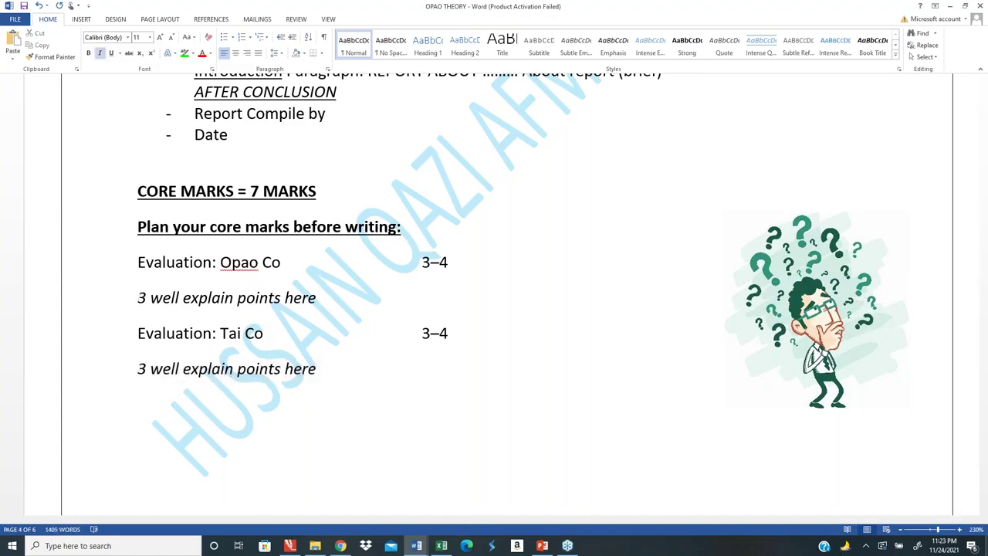
- Switch to the exam in Chrome, close the requirements window and examine the cash row of the spreadsheet's percentage gain table
key(alt+Tab)
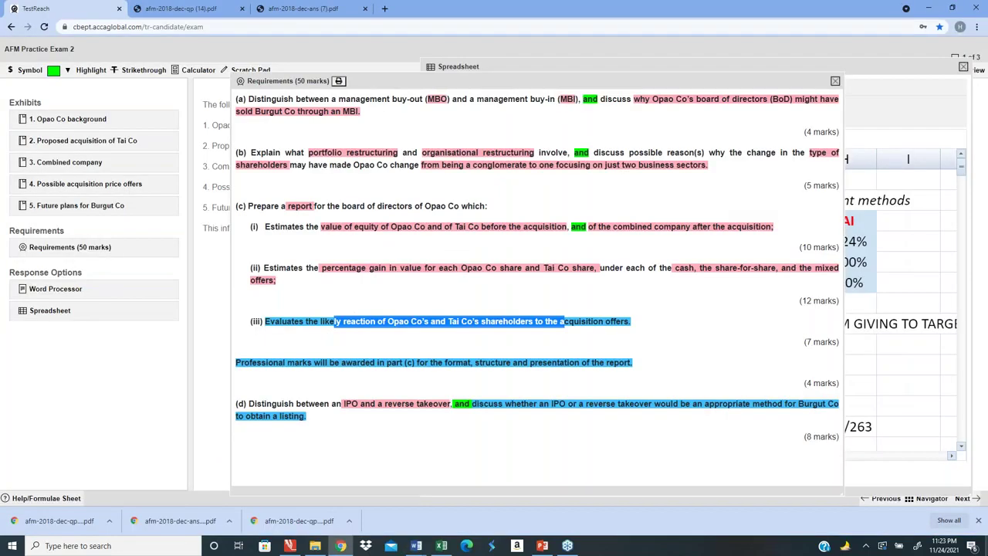
key(alt+Tab)
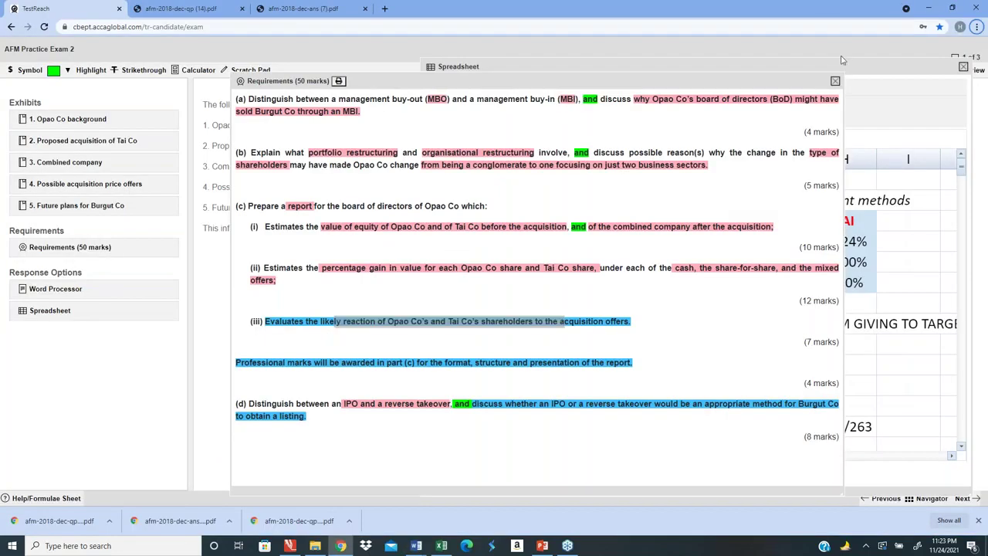
click(833, 85)
click(652, 239)
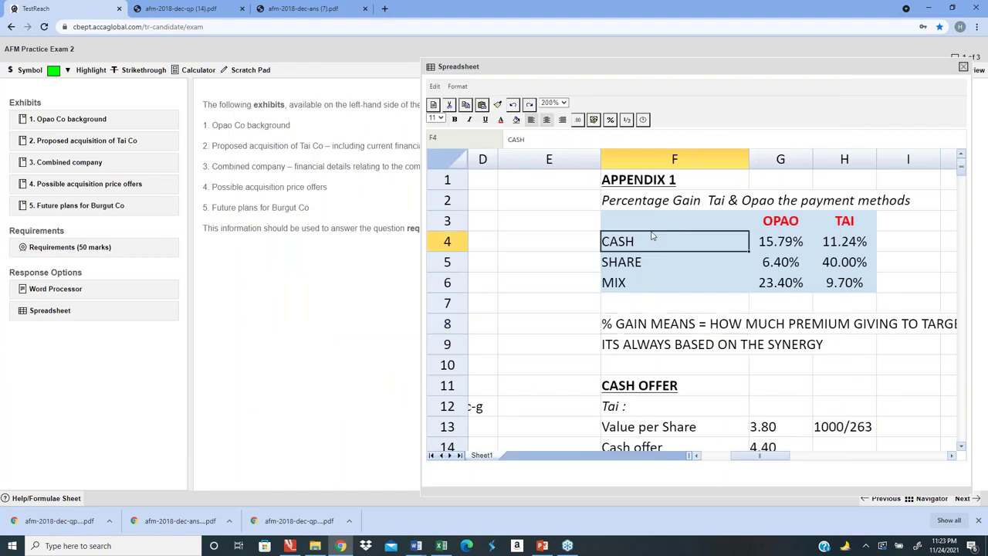
key(Right)
key(Right)
key(Right)
key(Left)
key(Left)
key(Left)
- Enlarge the exam page to 110%, move the spreadsheet window fully into view and select the percentage gain table F3:H6
key(ctrl+plus)
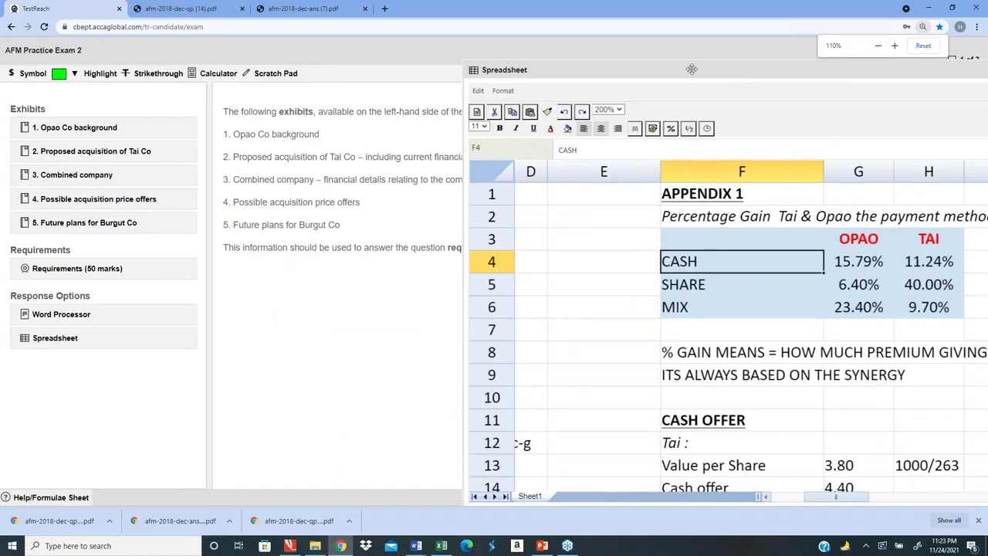
drag(692, 73, 473, 65)
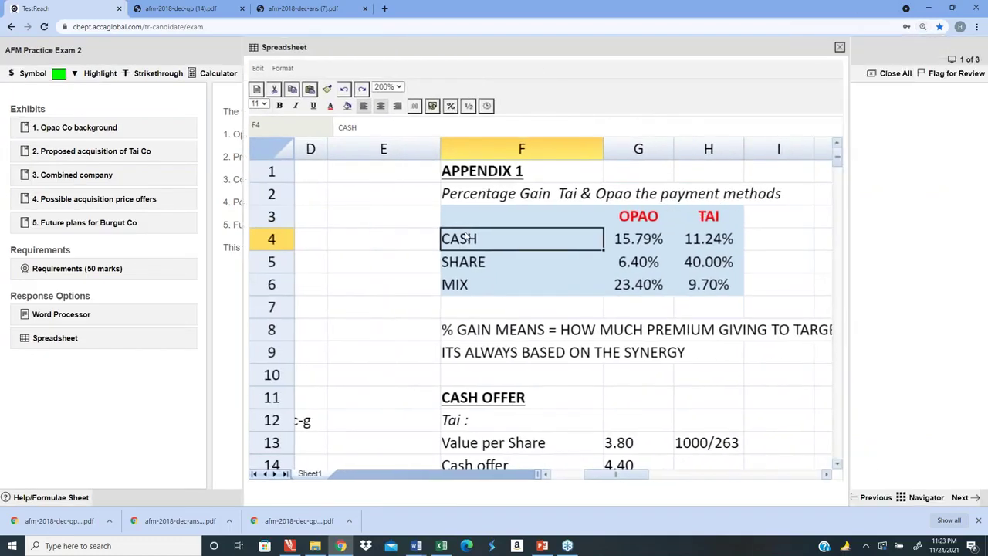
click(474, 217)
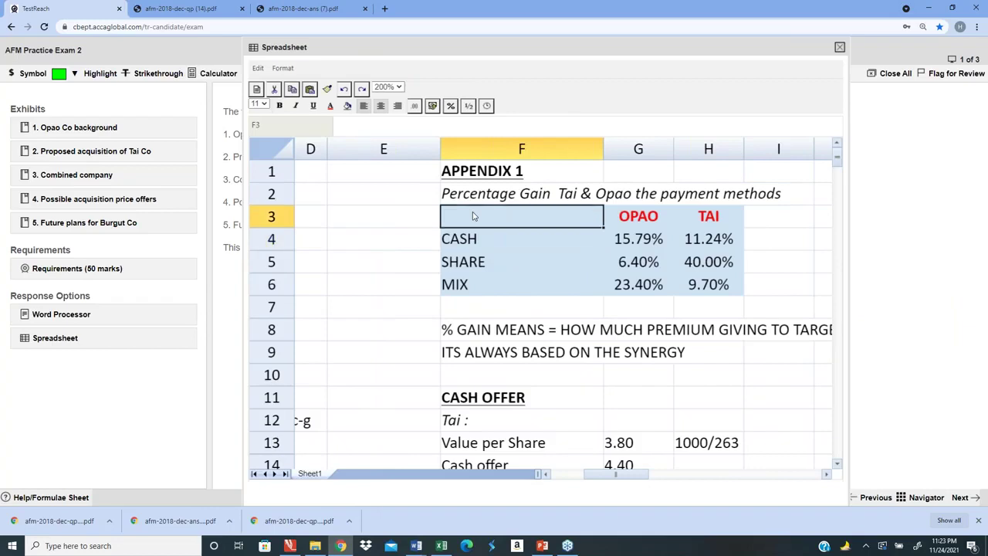
key(shift+Right)
key(shift+Right)
key(shift+Down)
key(shift+Down)
key(shift+Down)
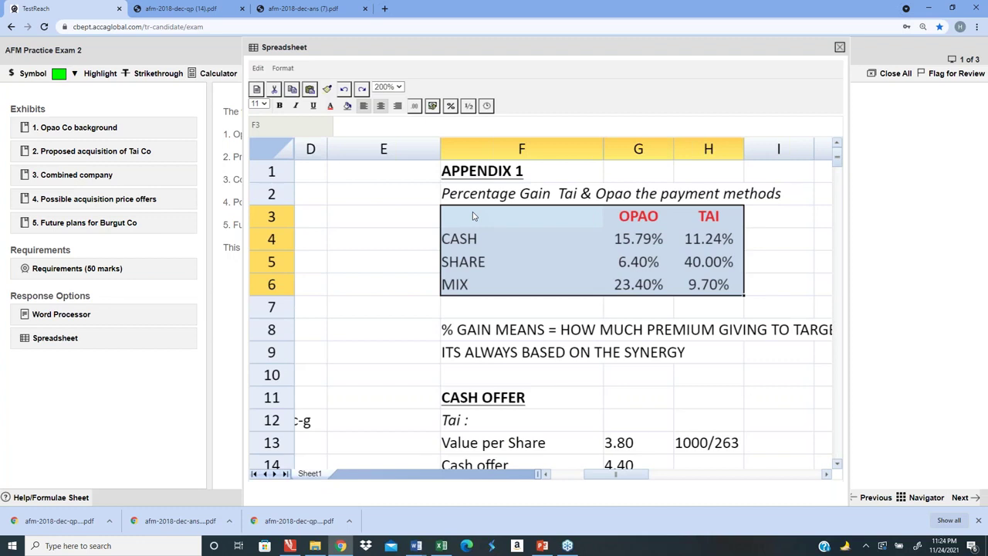
- Examine the Opao Co row in the spreadsheet's Value of Equity (Prior Acquisition) appendix
key(Left)
key(Left)
key(Left)
key(Left)
key(Left)
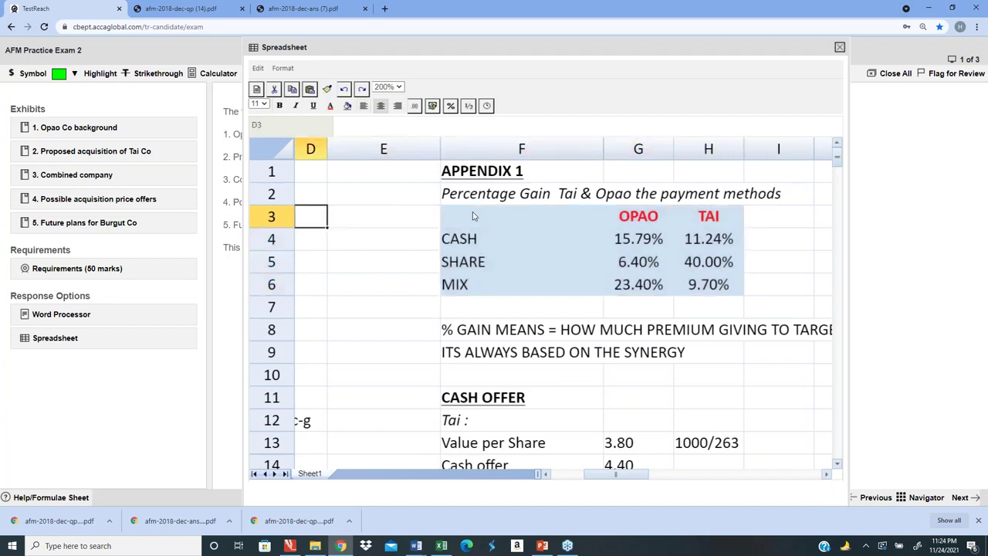
key(Right)
key(Right)
key(Left)
key(Left)
key(Right)
key(Right)
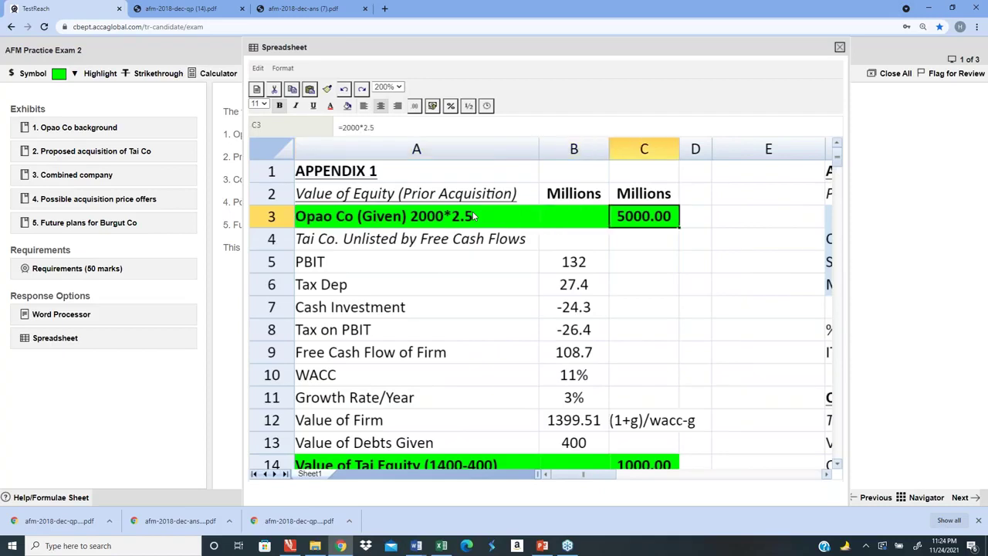
key(Left)
key(Left)
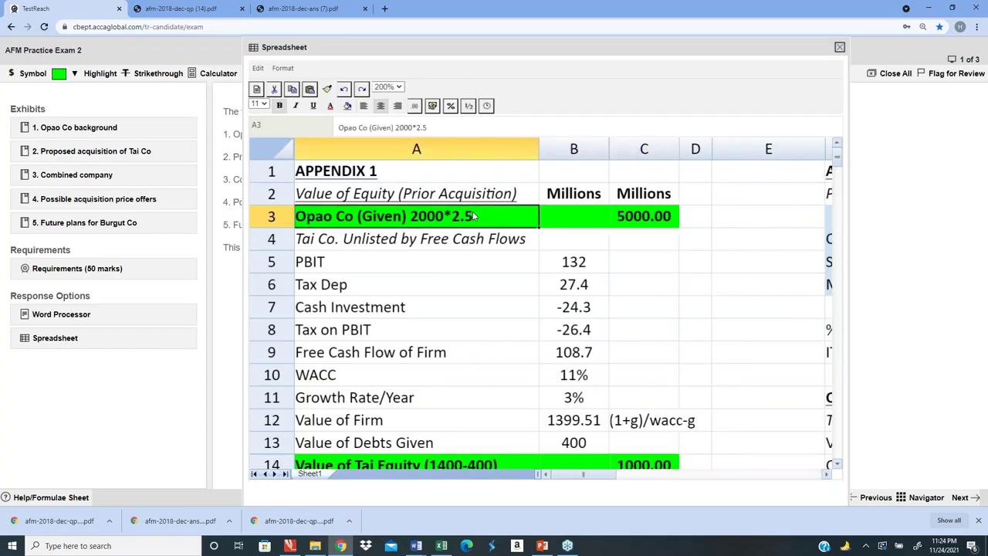
- Return to Word and move on to the board report's heading and introduction on page 5
key(alt+Tab)
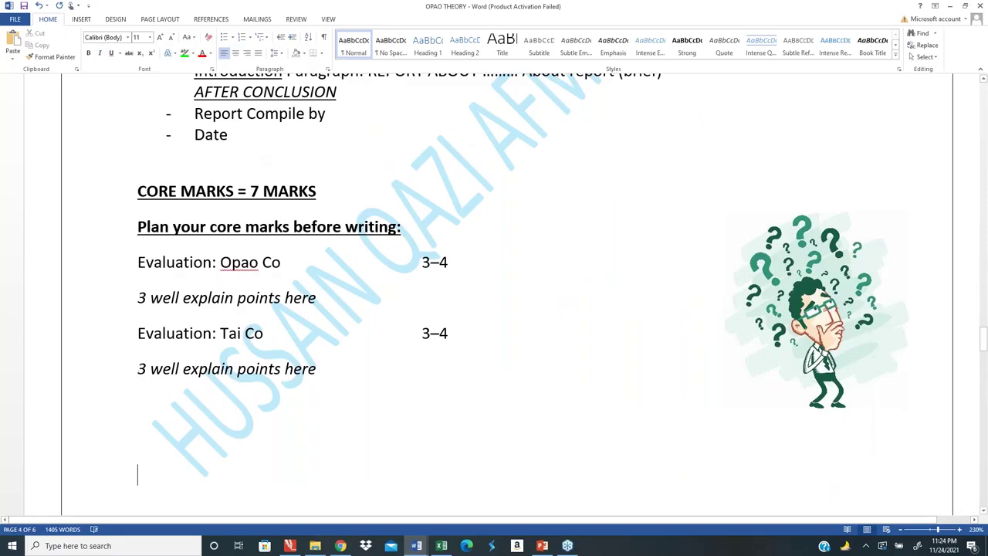
key(Down)
key(Down)
key(Down)
key(Down)
key(Down)
key(Down)
key(Down)
key(Down)
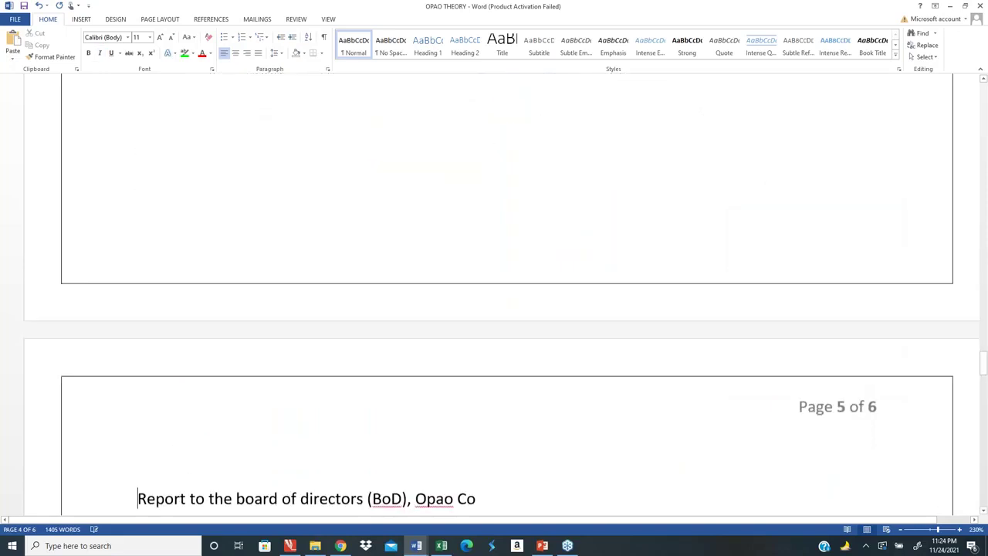
key(Down)
key(Down)
key(Down)
key(Down)
key(Down)
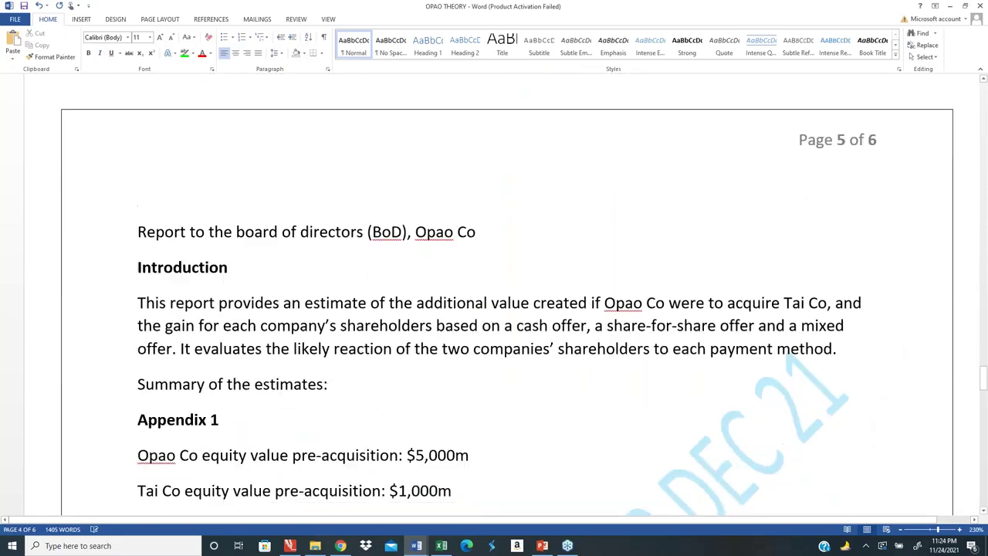
- Add the underlined heading "REPORT" on the blank line above "Report to the board of directors (BoD), Opao Co"
text(REPORT)
key(Left)
key(Left)
key(Left)
key(Left)
key(Left)
key(Left)
key(shift+End)
key(ctrl+u)
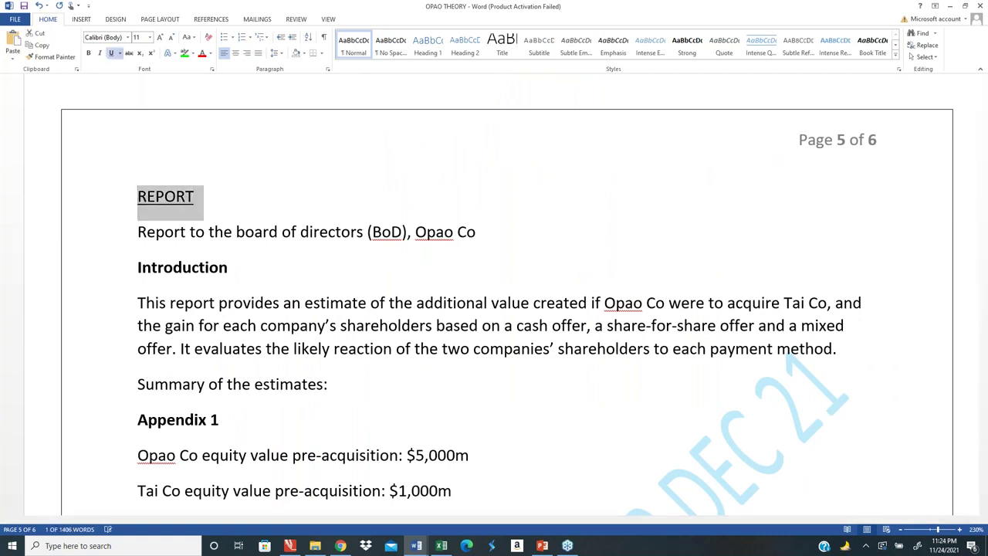
- Examine the report's addressee line below the heading, highlighting its words from "Report to the board" onward
key(Down)
key(Down)
key(Up)
key(shift+Right)
key(shift+Right)
key(shift+Right)
key(shift+Right)
key(shift+Right)
key(shift+Right)
key(shift+Right)
key(shift+Right)
key(shift+Right)
key(shift+Right)
key(shift+Right)
key(shift+Right)
key(shift+Right)
key(shift+Right)
key(shift+Right)
key(shift+Right)
key(shift+Right)
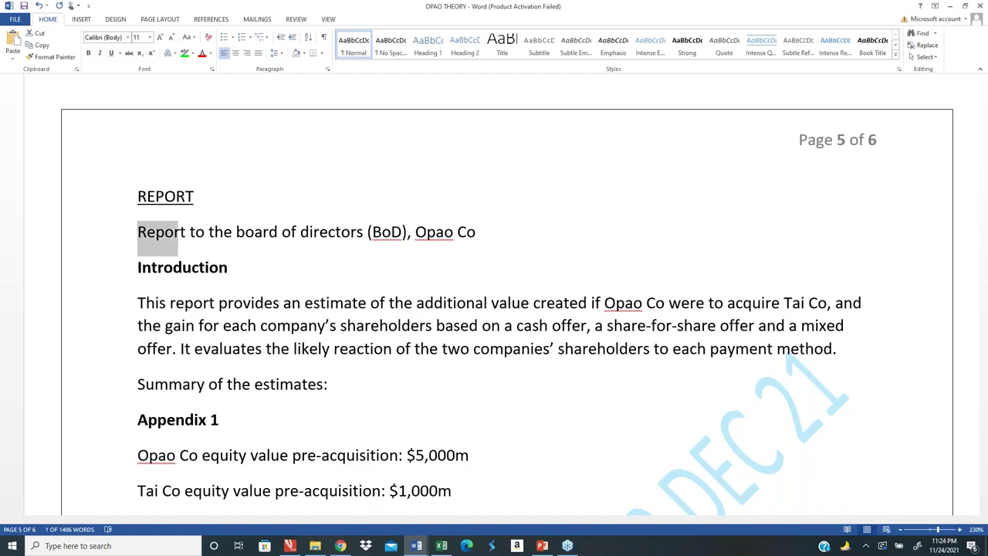
key(shift+Right)
key(shift+Right)
key(shift+Right)
key(shift+Right)
key(shift+Right)
key(shift+Right)
key(shift+Right)
key(shift+Right)
key(shift+Right)
key(Down)
key(Down)
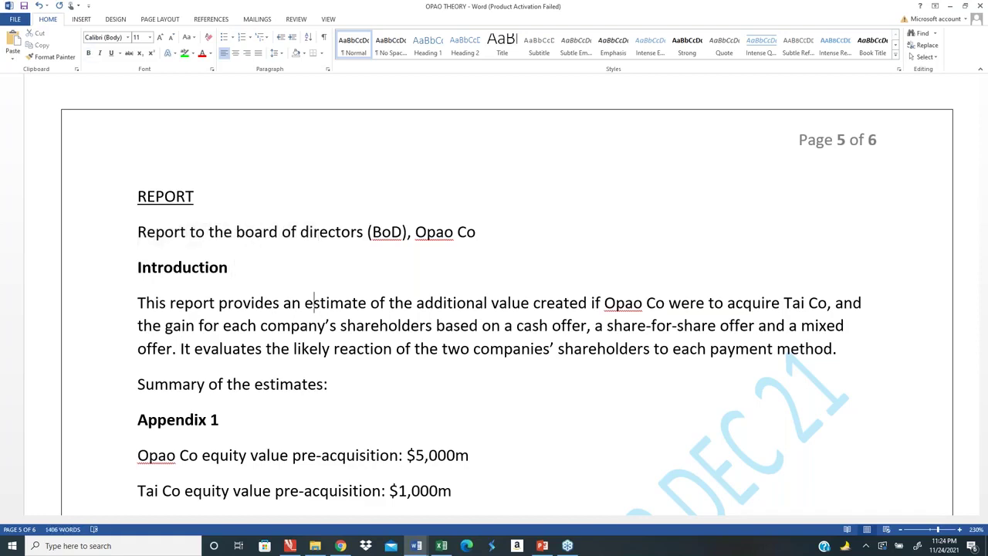
- Read through the opening sentence of the report's Introduction, following its wording with the text cursor
key(Up)
key(Down)
key(Left)
key(Left)
key(Left)
key(Left)
key(Left)
key(Left)
key(Right)
key(Right)
key(Right)
key(Right)
key(Right)
key(Right)
key(Right)
key(Right)
key(Right)
key(Right)
key(Right)
key(Right)
key(Right)
key(Right)
key(Right)
key(Right)
key(Right)
key(Right)
key(Right)
key(Right)
key(Right)
key(Right)
key(Right)
key(Right)
key(Right)
key(Right)
key(Right)
key(Right)
key(Right)
key(Right)
key(Right)
key(Right)
key(Right)
key(Right)
key(Right)
key(Right)
key(Right)
key(Right)
key(Right)
key(Right)
key(Right)
key(Right)
key(Right)
key(Right)
key(Right)
key(Right)
key(Right)
key(Right)
key(Right)
key(Right)
key(Right)
key(Right)
key(Right)
key(Right)
key(Right)
key(Right)
key(Right)
key(Right)
key(Right)
key(Right)
key(Right)
key(Right)
key(Right)
key(Right)
key(Right)
key(Right)
key(Right)
key(Right)
key(Right)
key(Right)
key(Right)
key(Right)
key(Right)
key(Right)
key(Right)
key(Right)
key(Right)
key(Right)
key(Right)
key(Right)
- Highlight the words "additional value" in the Introduction's first sentence to examine what the report estimates
key(Left)
key(Left)
key(shift+Right)
key(shift+Right)
key(shift+Right)
key(shift+Right)
key(shift+Right)
key(shift+Right)
key(shift+Right)
key(shift+Right)
key(shift+Right)
key(shift+Right)
key(shift+Right)
key(shift+Right)
key(shift+Right)
key(shift+Right)
key(shift+Right)
key(shift+Right)
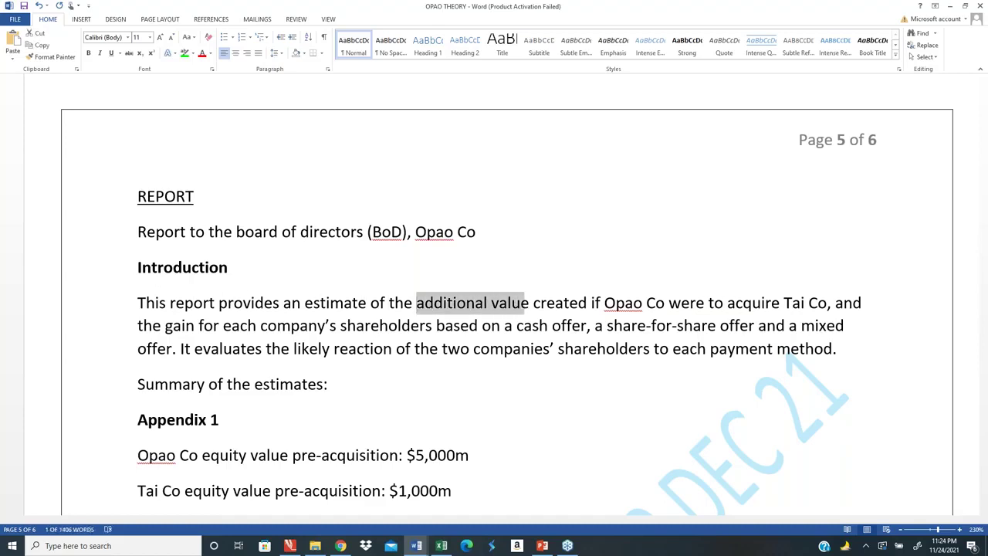
- Underline the words "additional value created if Opao Co were to acquire Tai Co" in the Introduction's first sentence
key(shift+Right)
key(shift+Right)
key(shift+Right)
key(shift+Right)
key(shift+Right)
key(shift+Right)
key(shift+Right)
key(shift+Right)
key(shift+Right)
key(shift+Right)
key(shift+Right)
key(shift+Right)
key(shift+Right)
key(shift+Right)
key(shift+Right)
key(shift+Right)
key(shift+Right)
key(shift+Right)
key(shift+Right)
key(shift+Right)
key(shift+Right)
key(shift+Right)
key(shift+Right)
key(shift+Right)
key(shift+Right)
key(shift+Right)
key(shift+Right)
key(shift+Right)
key(shift+Right)
key(shift+Right)
key(shift+Right)
key(shift+Right)
key(shift+Right)
key(shift+Right)
key(shift+Right)
key(shift+Right)
key(ctrl+u)
key(Right)
- Underline the Introduction's wording from "gain for each company's shareholders" through "a mixed offer."
key(Right)
key(Right)
key(Right)
key(Right)
key(Right)
key(Right)
key(Right)
key(Right)
key(Right)
key(Right)
key(shift+Right)
key(shift+Right)
key(shift+Right)
key(shift+Right)
key(shift+Right)
key(shift+Right)
key(shift+Right)
key(shift+Right)
key(shift+Right)
key(shift+Right)
key(shift+Right)
key(shift+Right)
key(shift+Right)
key(shift+Right)
key(shift+Right)
key(shift+Right)
key(shift+Right)
key(shift+Right)
key(shift+Right)
key(shift+Right)
key(shift+Right)
key(shift+Right)
key(shift+Right)
key(shift+Right)
key(shift+Right)
key(shift+Right)
key(shift+Right)
key(shift+Right)
key(shift+Right)
key(shift+Right)
key(shift+Right)
key(shift+Right)
key(shift+Right)
key(shift+Right)
key(shift+Right)
key(shift+Right)
key(shift+Right)
key(shift+Right)
key(shift+Right)
key(shift+Right)
key(shift+Right)
key(shift+Right)
key(shift+Right)
key(shift+Right)
key(shift+Right)
key(shift+Right)
key(shift+Right)
key(shift+Right)
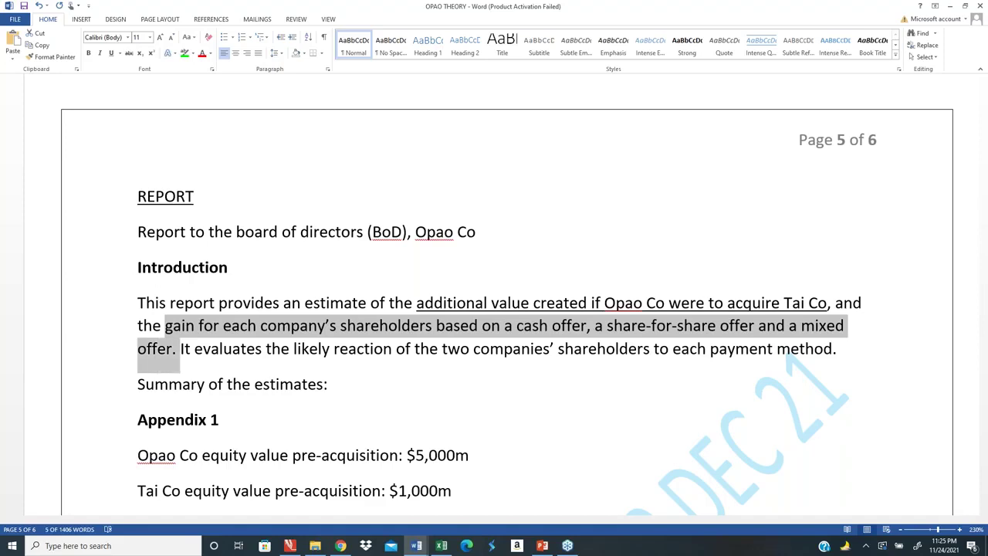
key(ctrl+u)
key(Right)
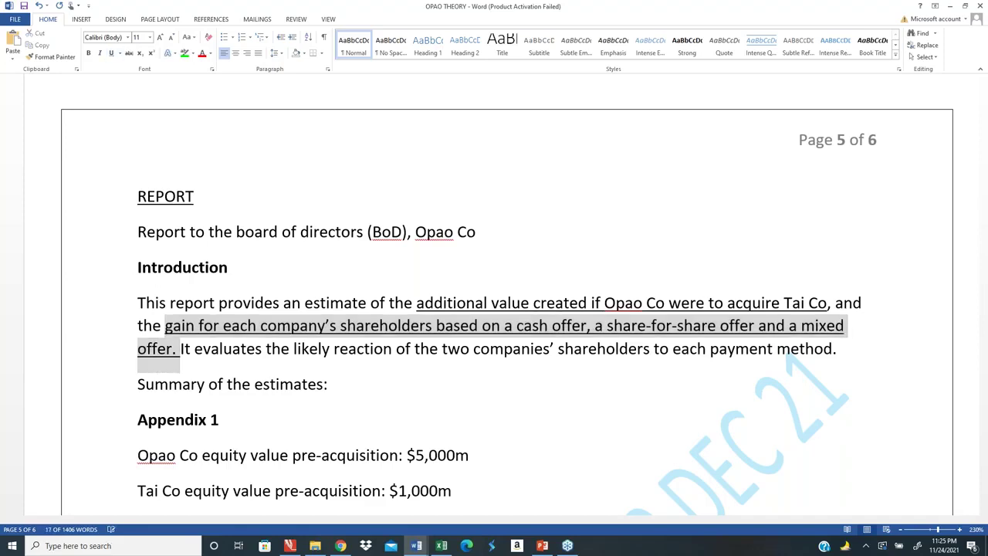
- Underline "likely reaction of the two companies' shareholders" in the Introduction's second sentence
key(Right)
key(Right)
key(Right)
key(Right)
key(Right)
key(Right)
key(Right)
key(Right)
key(Right)
key(Right)
key(Right)
key(Right)
key(Right)
key(Right)
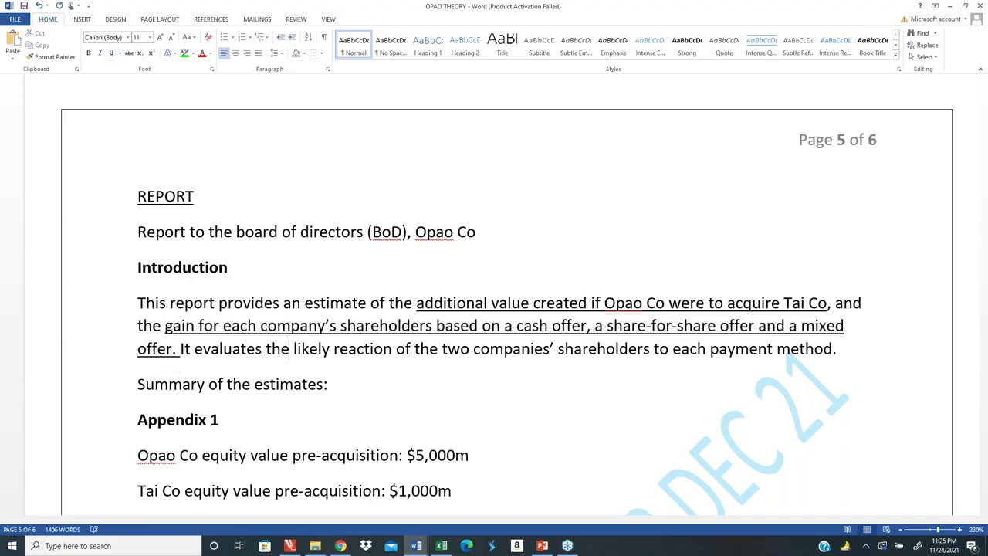
key(shift+Right)
key(shift+Right)
key(shift+Right)
key(shift+Right)
key(shift+Right)
key(shift+Right)
key(shift+Right)
key(shift+Right)
key(shift+Right)
key(shift+Right)
key(shift+Right)
key(shift+Right)
key(shift+Right)
key(shift+Right)
key(shift+Right)
key(shift+Right)
key(shift+Right)
key(shift+Right)
key(shift+Right)
key(shift+Right)
key(shift+Right)
key(shift+Right)
key(shift+Right)
key(shift+Right)
key(shift+Right)
key(shift+Right)
key(shift+Right)
key(shift+Right)
key(shift+Right)
key(shift+Right)
key(shift+Right)
key(shift+Right)
key(shift+Right)
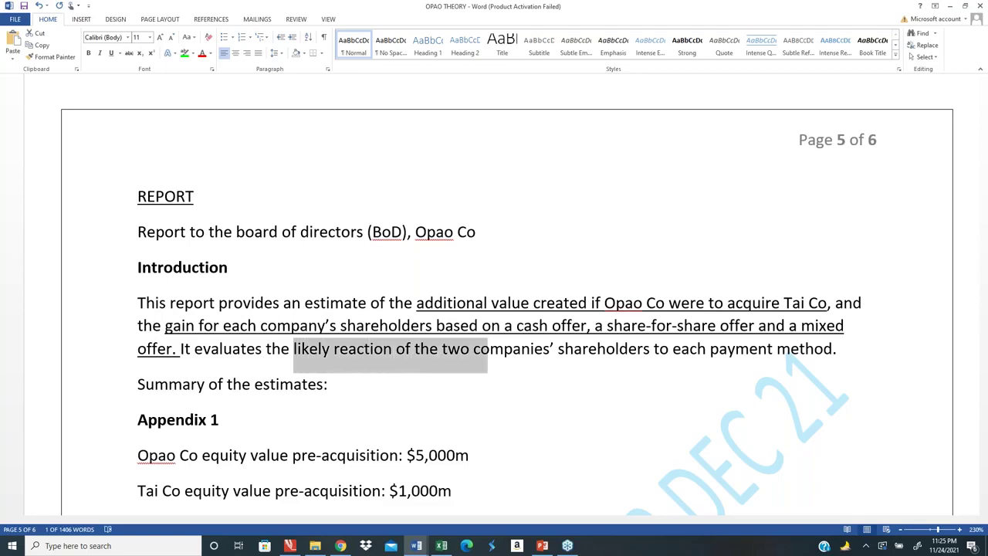
key(ctrl+u)
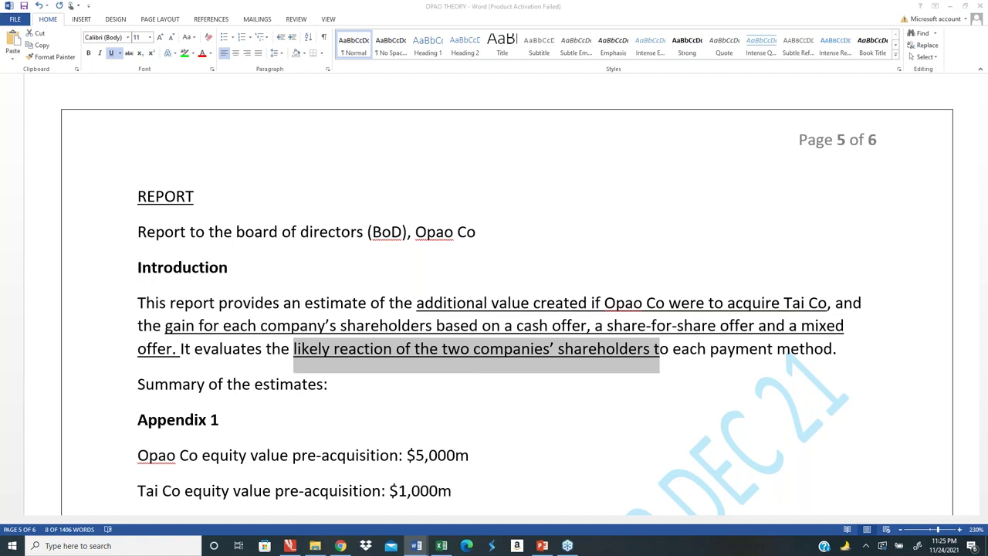
- Switch to the TestReach exam in the browser, examine the 50-mark requirements for part (c), and return to the Word report
key(alt+Tab)
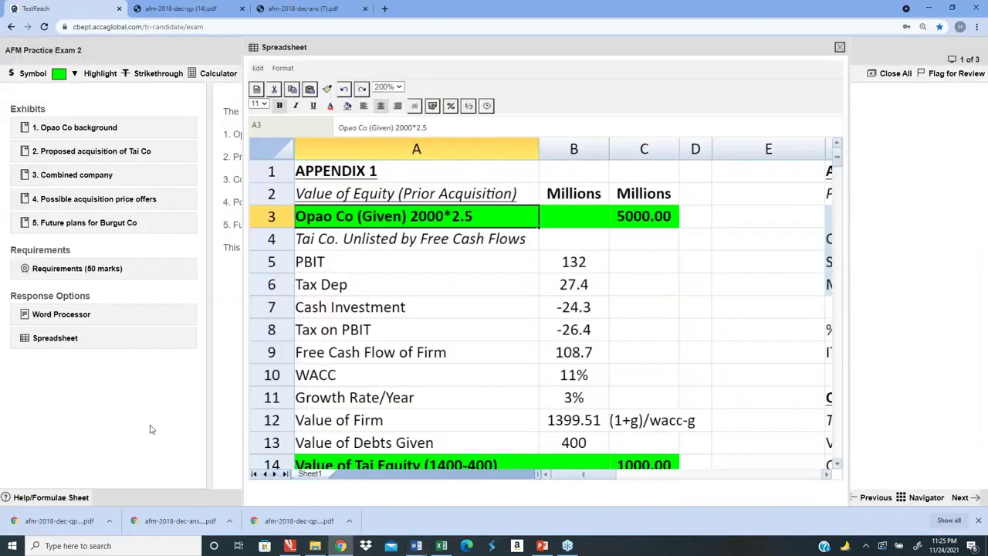
click(69, 271)
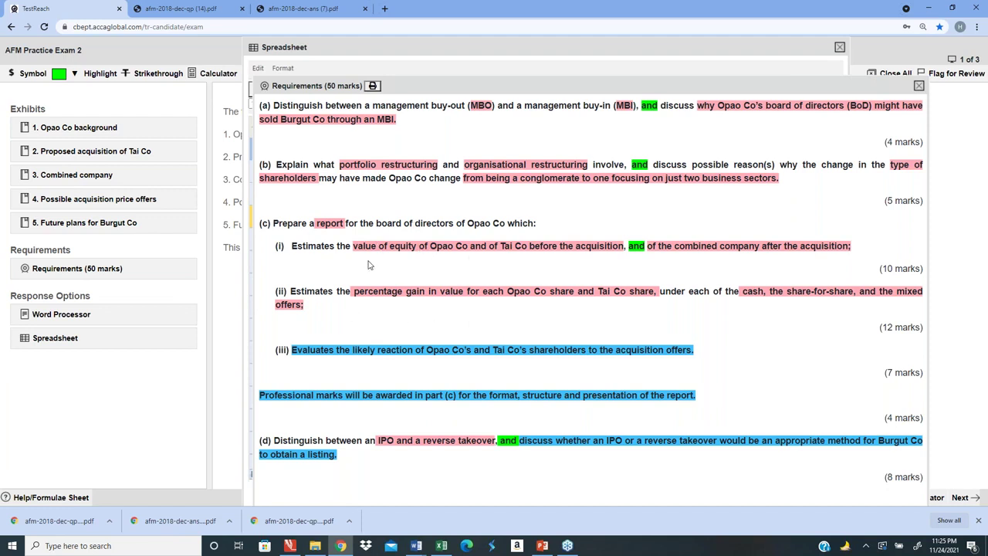
key(alt+Tab)
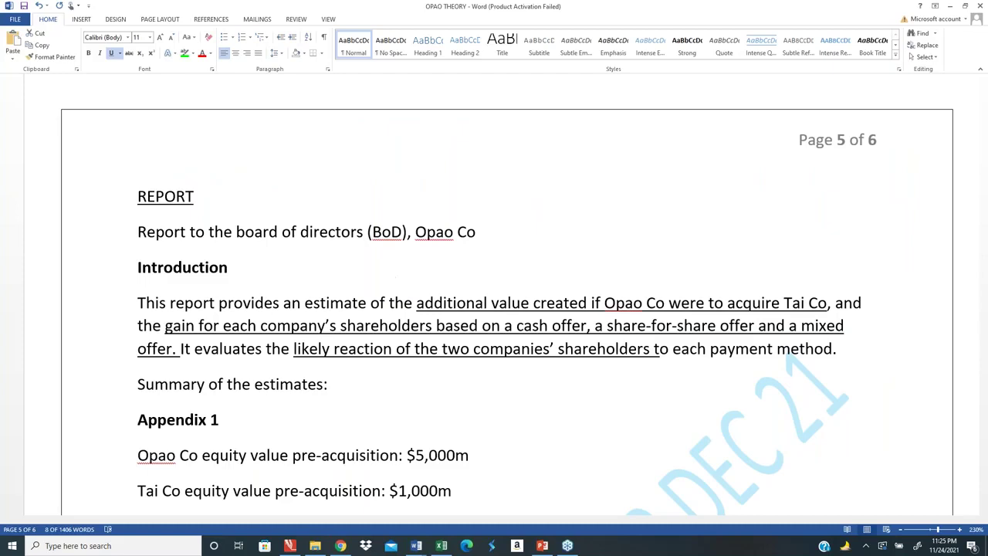
- Append "= REARRANGEMENT ABOUT THE WORDINGS OF THE REQUIREMENT" to the report's Introduction heading
click(163, 325)
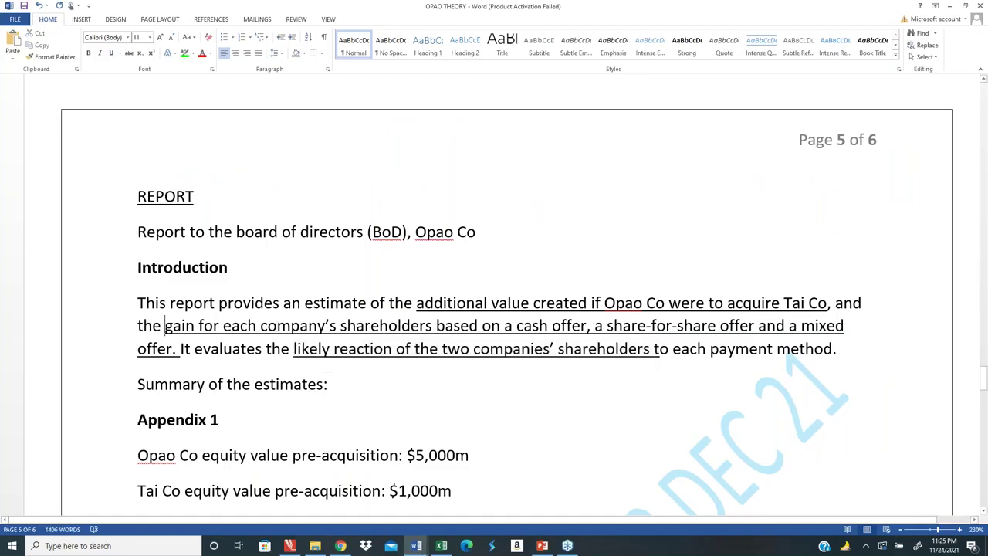
key(Left)
key(Left)
key(Left)
text(RE)
key(BackSpace)
key(BackSpace)
text(REARRAN)
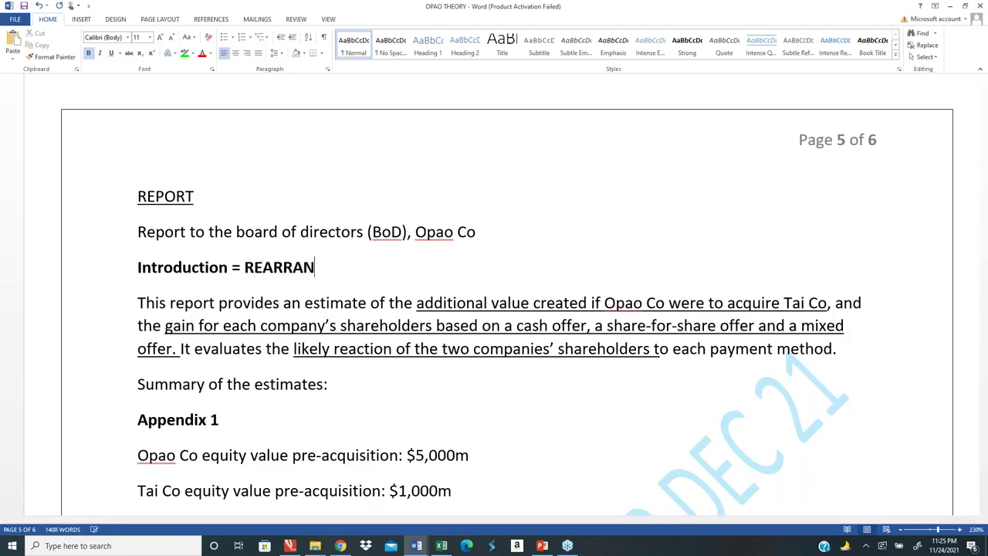
text(GEMENT A)
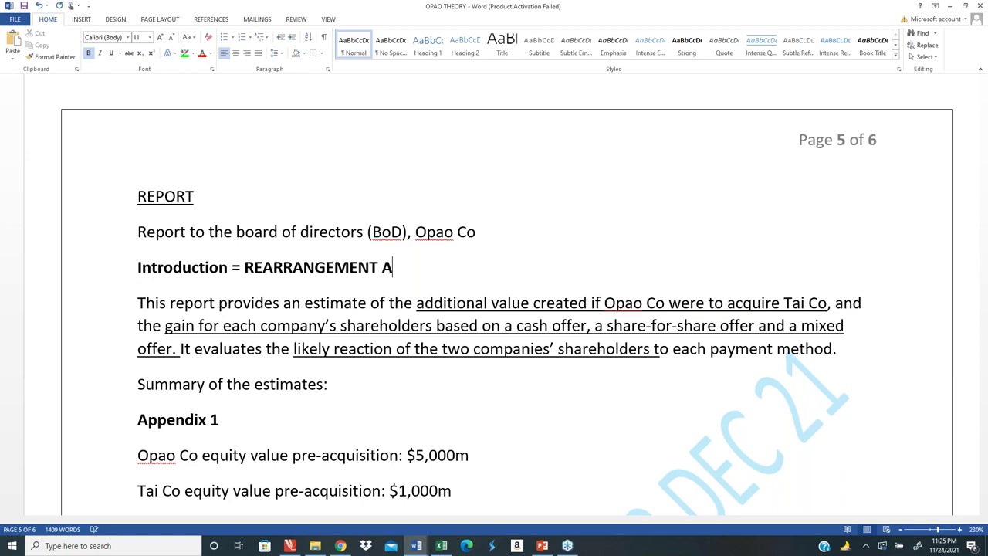
text(BOUT THE WORDING)
key(BackSpace)
key(BackSpace)
text(S)
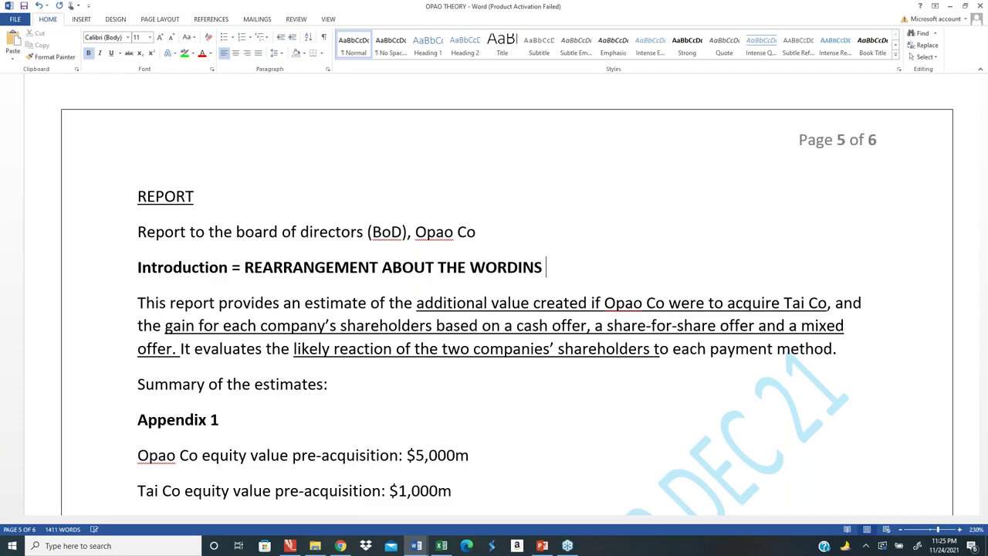
key(BackSpace)
key(BackSpace)
key(BackSpace)
key(BackSpace)
text(INGS OF THE )
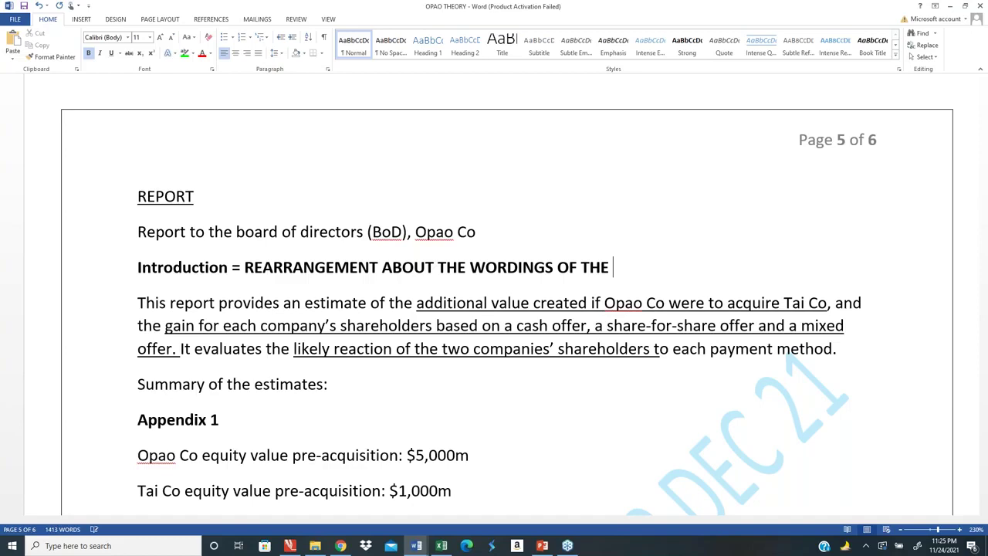
text(REQUIREMENT)
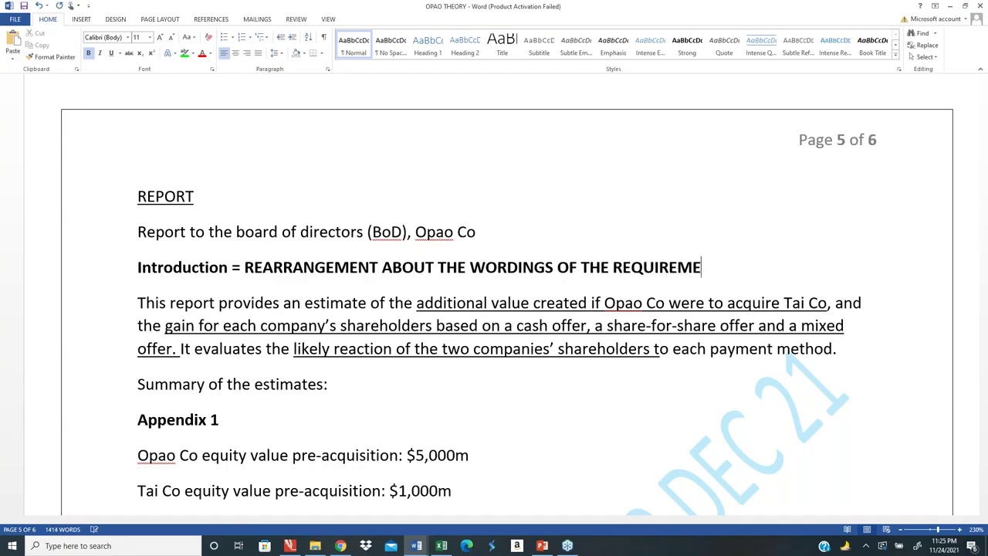
key(BackSpace)
- Insert a new line reading "Main Context" between the introduction paragraph and "Summary of the estimates:"
key(Down)
key(Down)
key(Down)
key(Down)
key(Down)
key(Up)
key(Left)
key(Left)
key(Left)
key(Left)
key(Left)
key(Left)
key(Left)
key(Left)
key(Left)
key(Left)
key(Left)
key(Left)
key(Left)
key(Left)
key(Left)
key(Left)
key(Left)
key(Left)
key(Left)
key(Left)
key(Left)
key(Left)
key(Left)
key(Left)
key(Left)
key(Return)
key(Up)
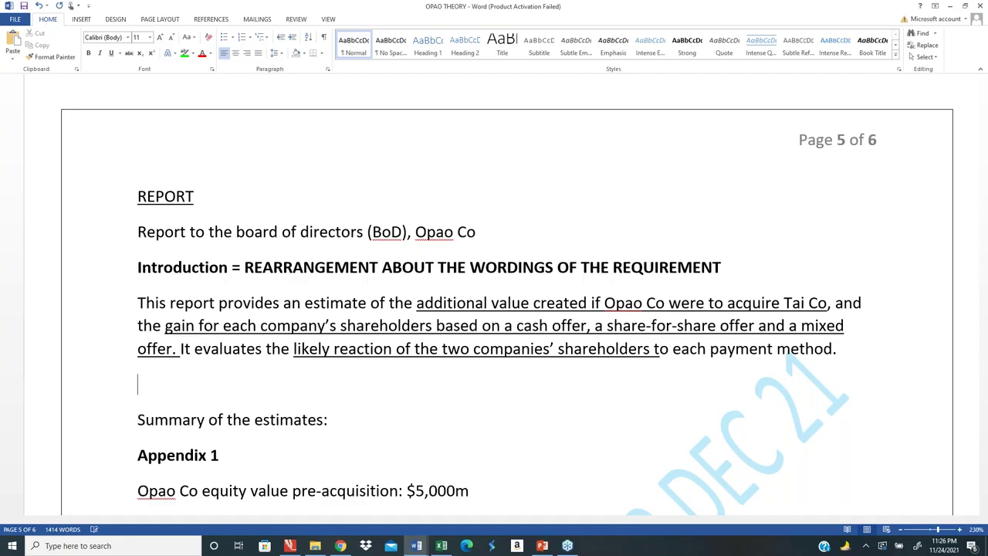
text(Main Context)
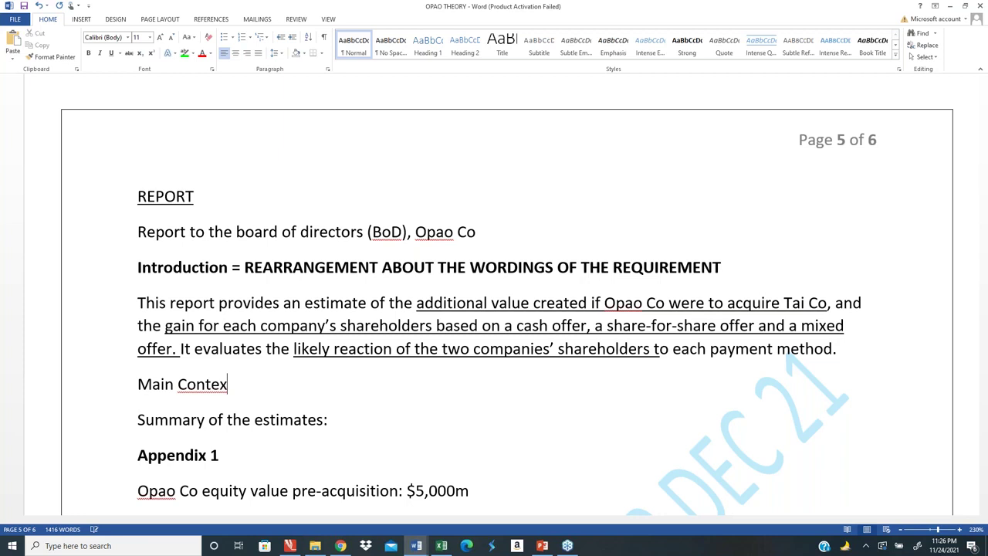
- Italicise the "Main Context" line
key(shift+Left)
key(shift+Left)
key(shift+Left)
key(shift+Left)
key(shift+Left)
key(shift+Left)
key(shift+Left)
key(shift+Left)
key(shift+Left)
key(shift+Left)
key(shift+Left)
key(shift+Left)
key(shift+Left)
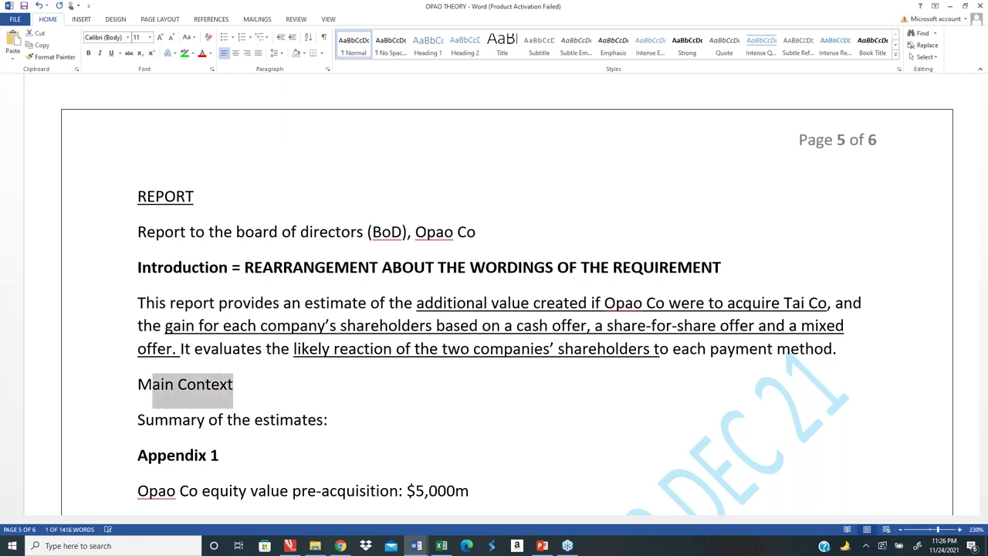
key(ctrl+i)
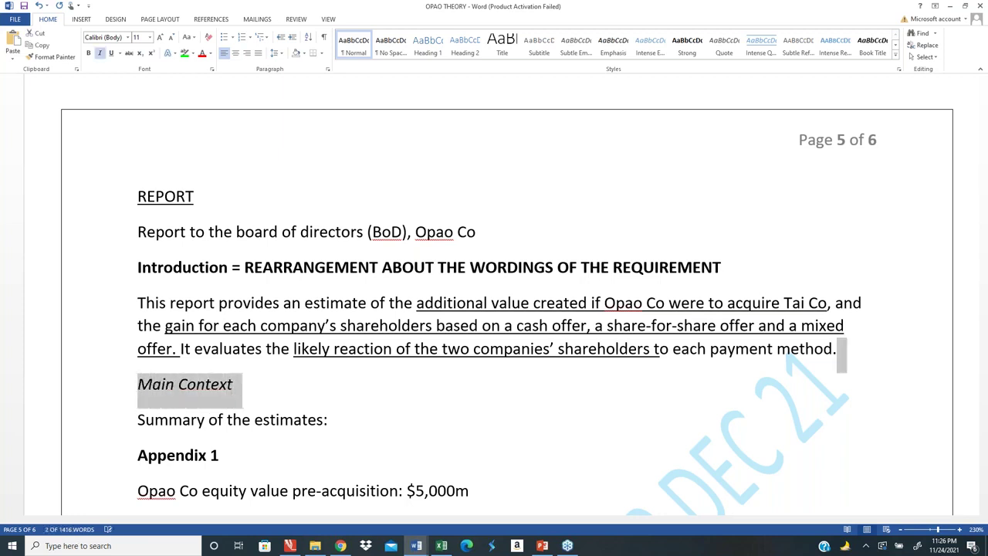
- Examine the summary of the estimates and highlight Appendix 1's equity value lines and synergy benefit line for reading
click(247, 491)
key(Down)
key(Down)
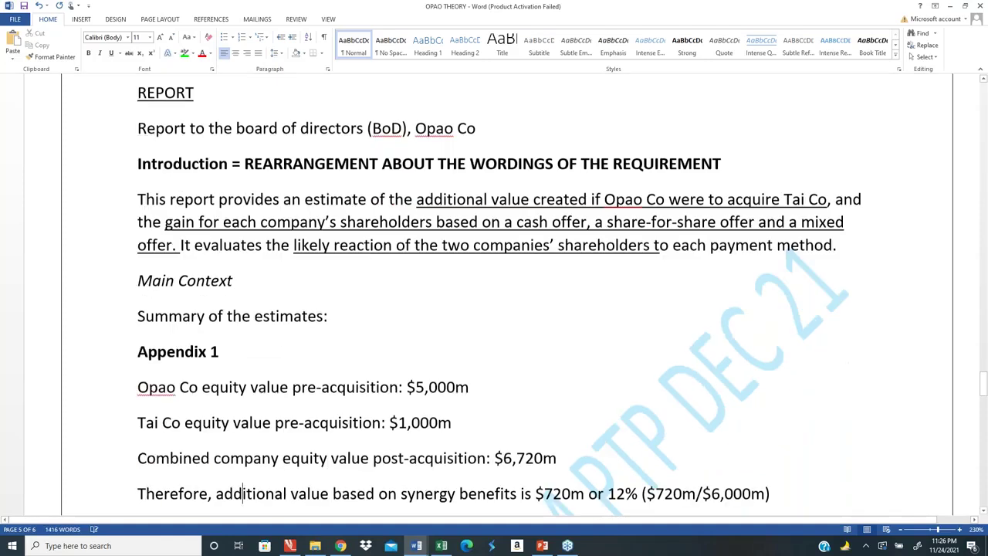
key(Up)
key(Up)
key(Up)
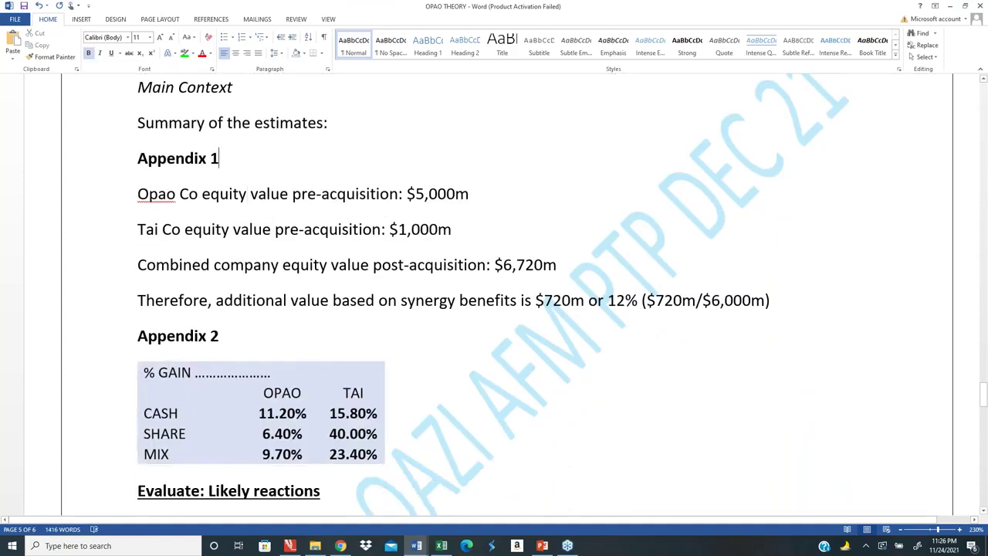
key(Up)
key(Up)
key(Up)
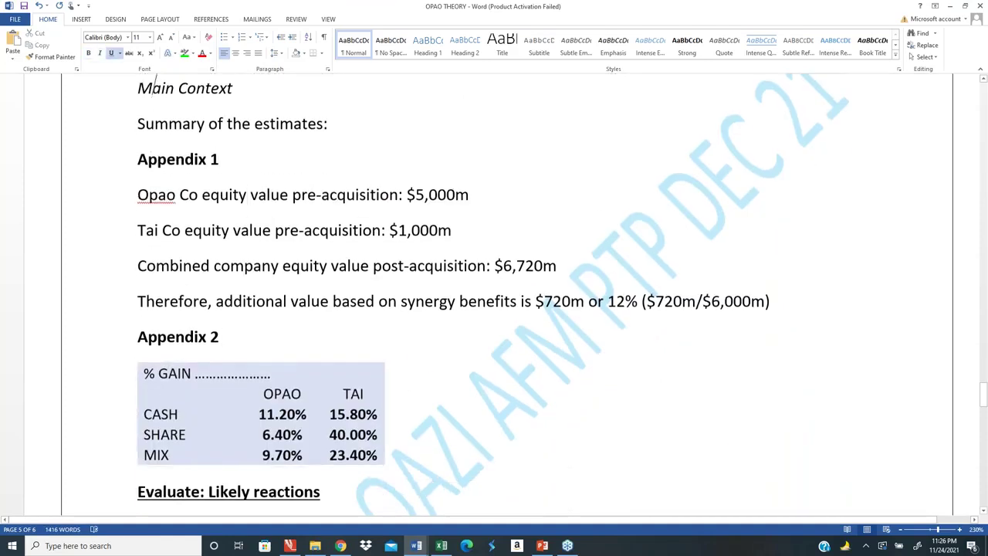
key(Down)
key(Down)
key(Home)
key(shift+Down)
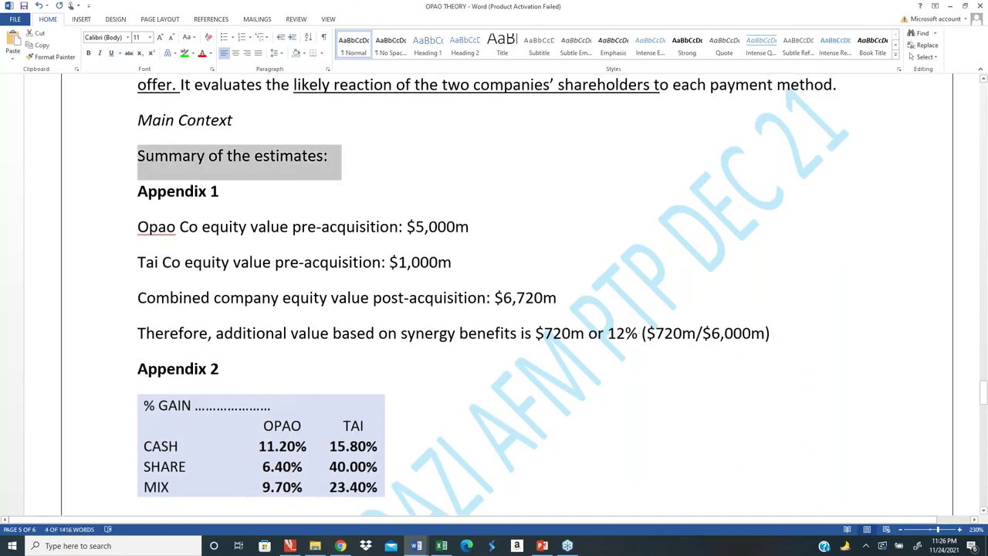
key(Down)
key(Down)
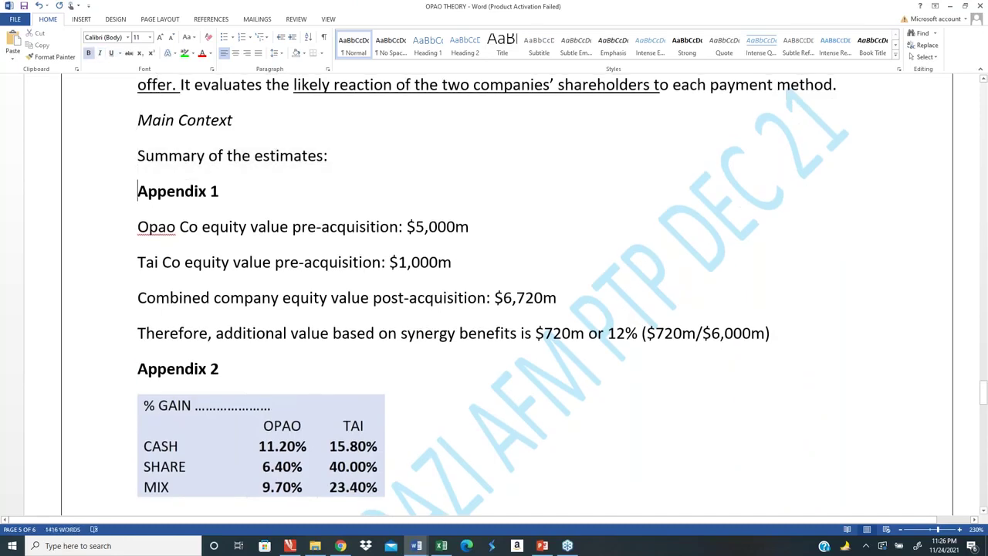
key(Up)
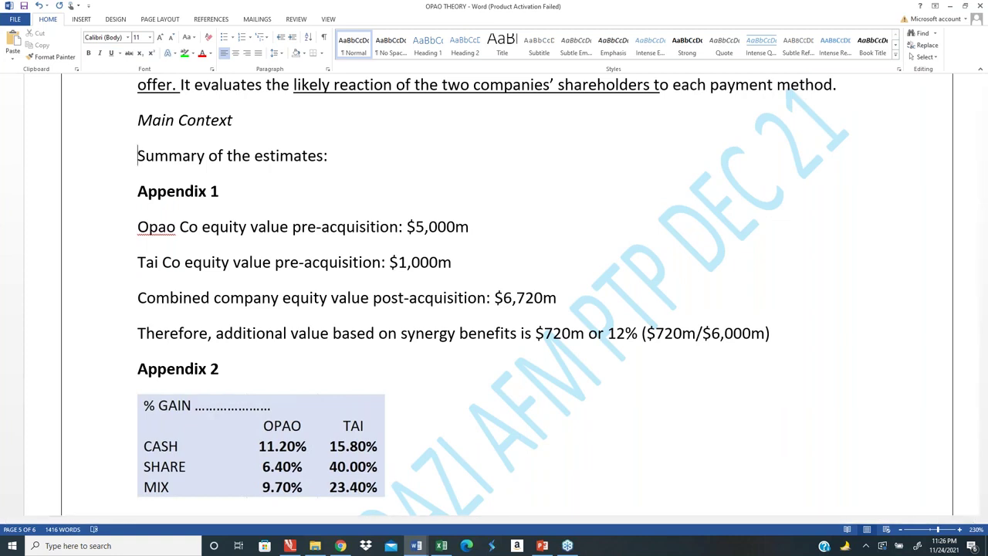
key(Down)
key(Down)
key(shift+Down)
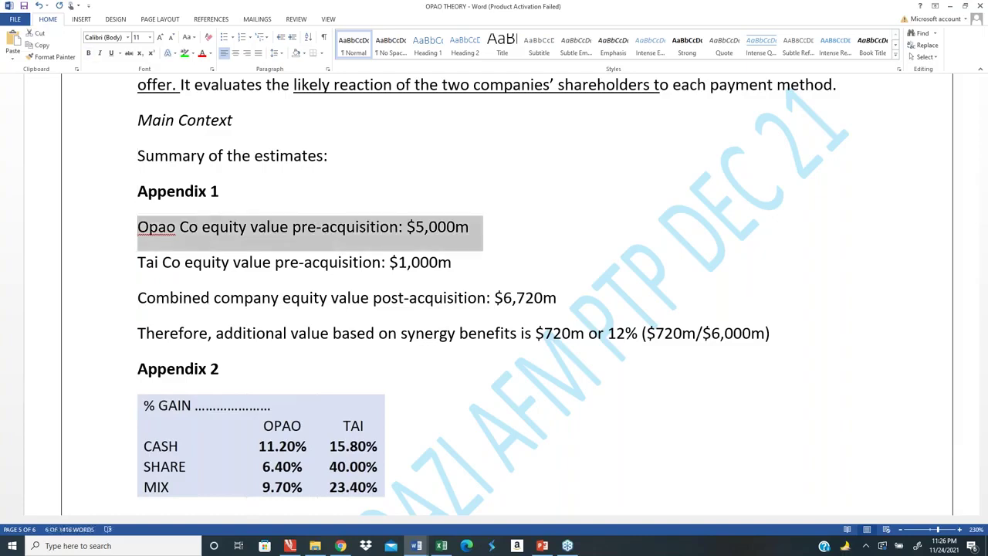
key(shift+Down)
key(shift+Down)
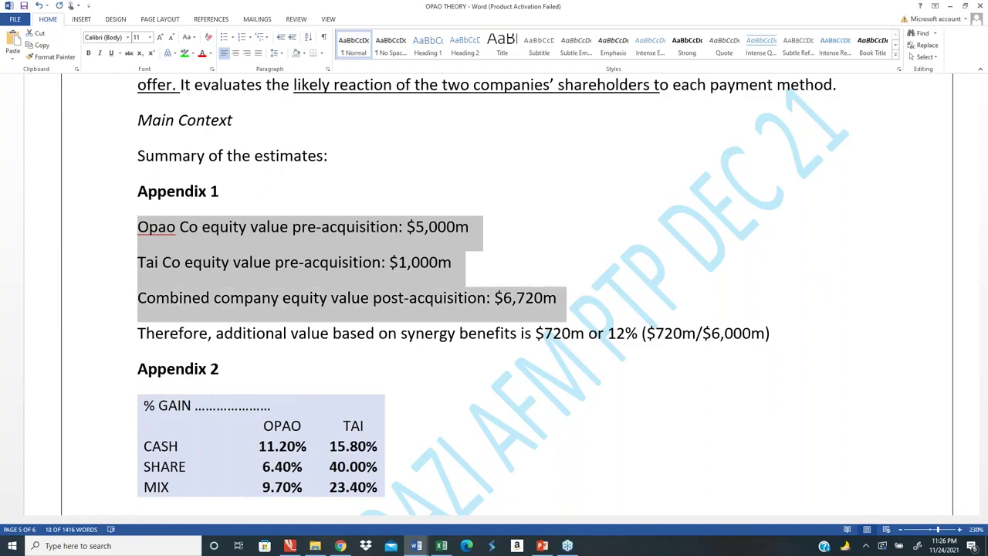
key(shift+Down)
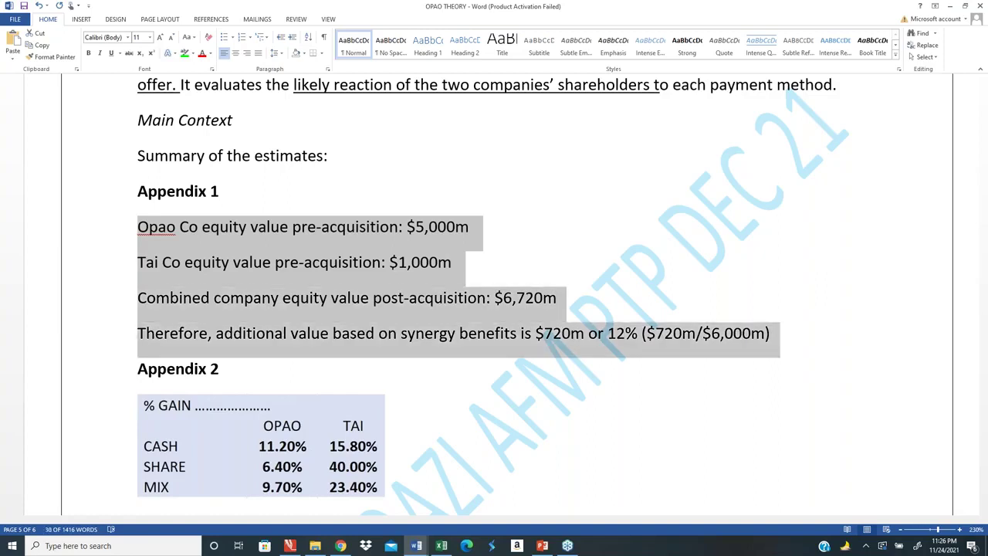
- Enlarge the % GAIN table picture under Appendix 2 to a little over half the text width
key(Down)
key(Down)
key(Down)
key(Down)
key(Down)
key(Down)
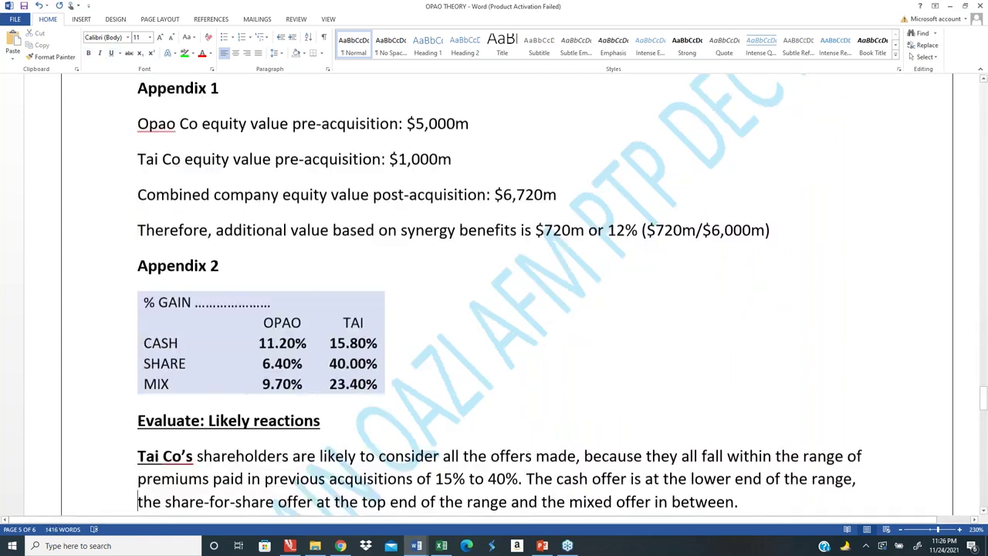
click(345, 316)
drag(384, 360, 562, 351)
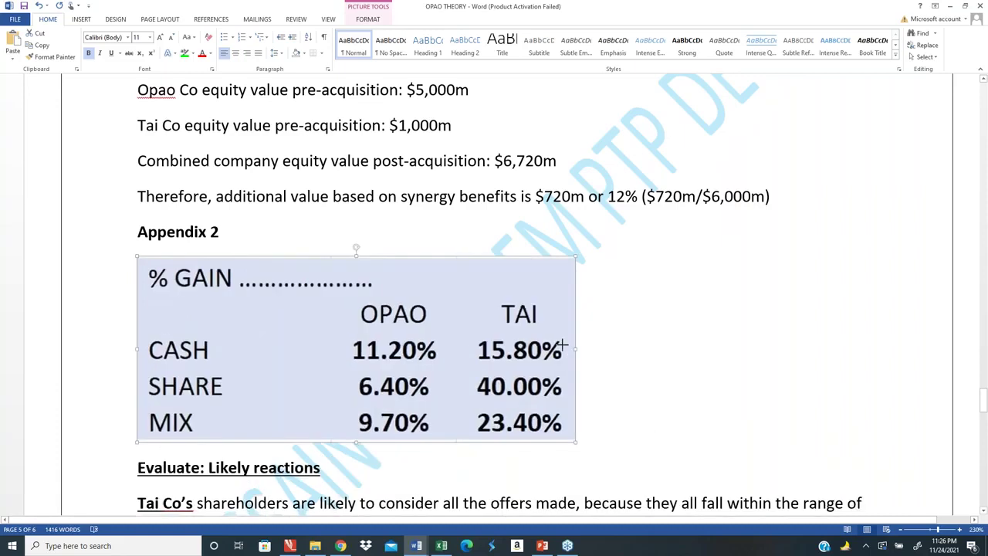
click(274, 197)
- Capitalise the last word of the evaluation heading so that it reads "Evaluate: Likely Reactions"
scroll(331, 214, down, 1)
scroll(332, 199, down, 3)
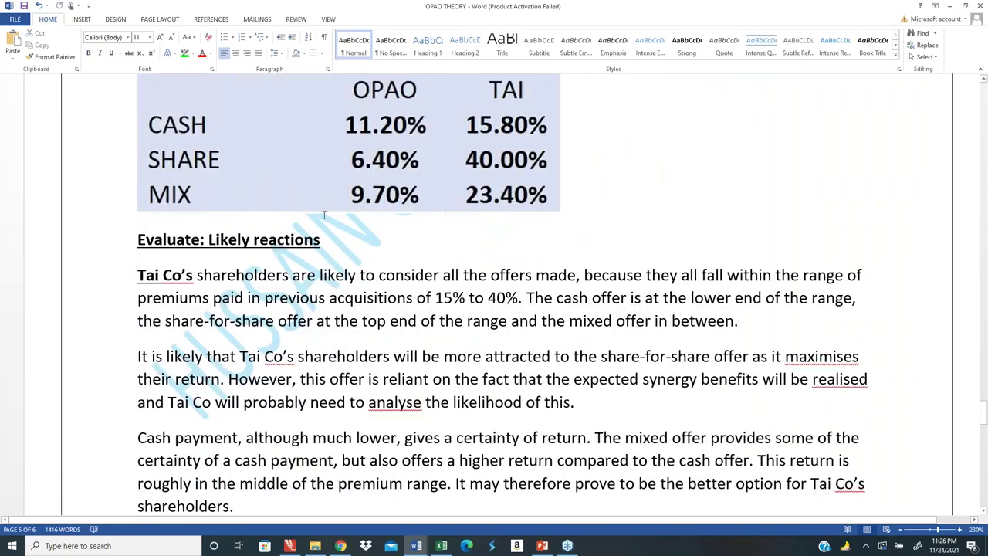
scroll(324, 215, down, 2)
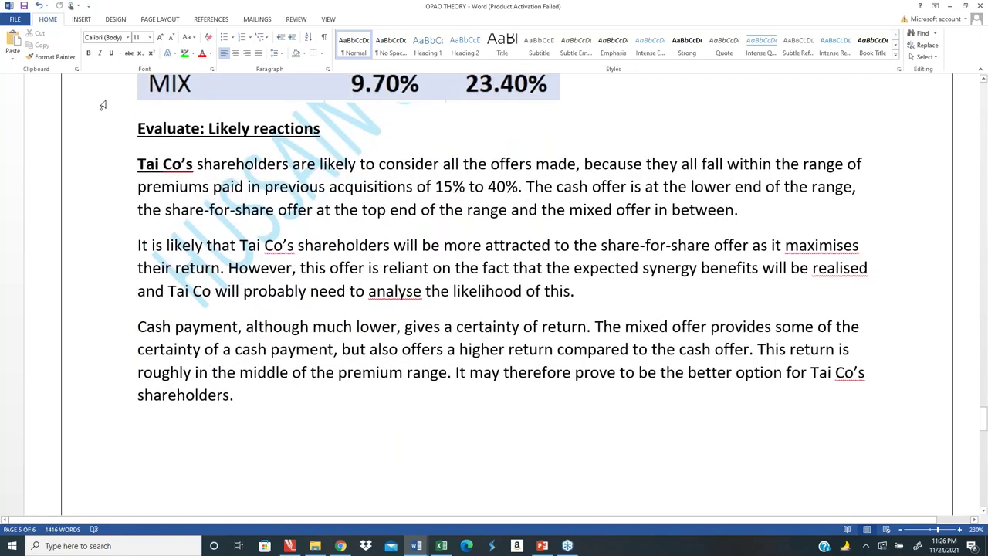
click(260, 128)
key(BackSpace)
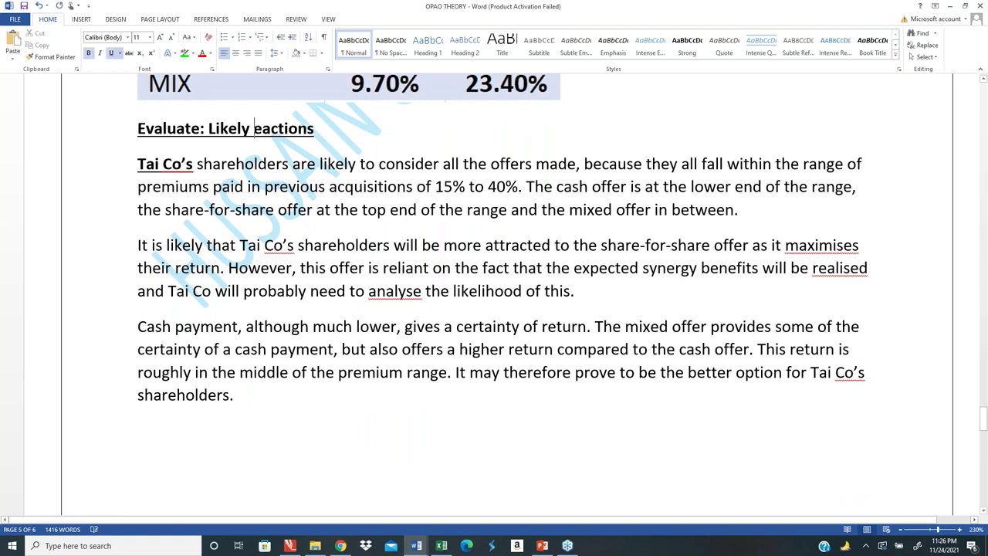
text(R)
click(164, 164)
click(253, 129)
right_click(256, 176)
key(Escape)
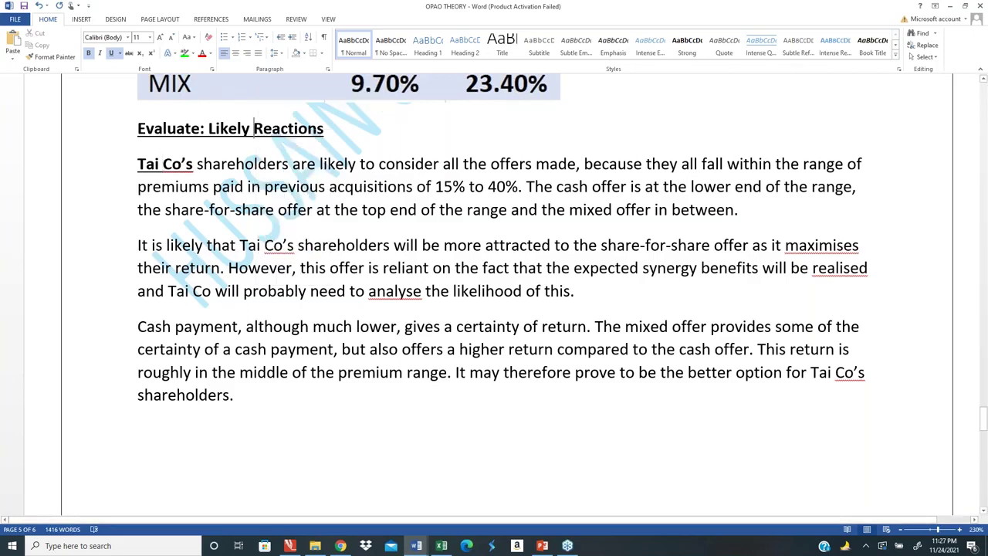
- Add an indented dash bullet "Cash :" under Opao Co's "3 well explain points here" in the core marks plan
scroll(548, 170, up, 3)
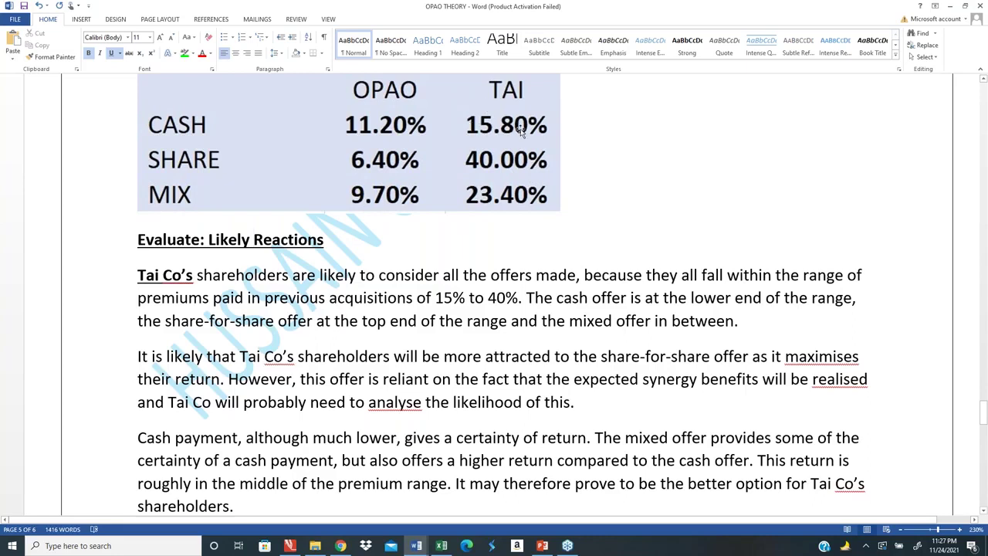
scroll(467, 101, up, 1)
scroll(467, 101, up, 10)
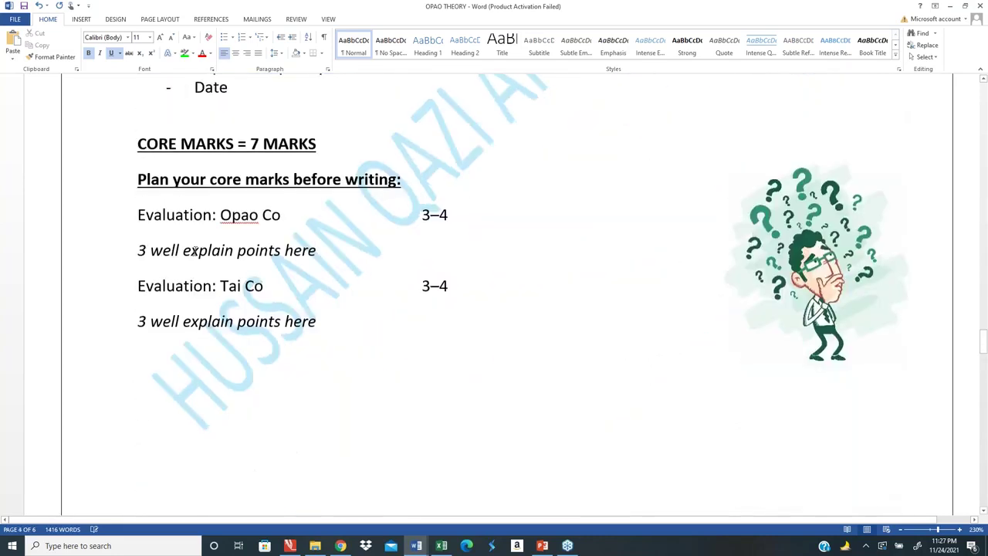
click(367, 249)
key(Return)
text(-)
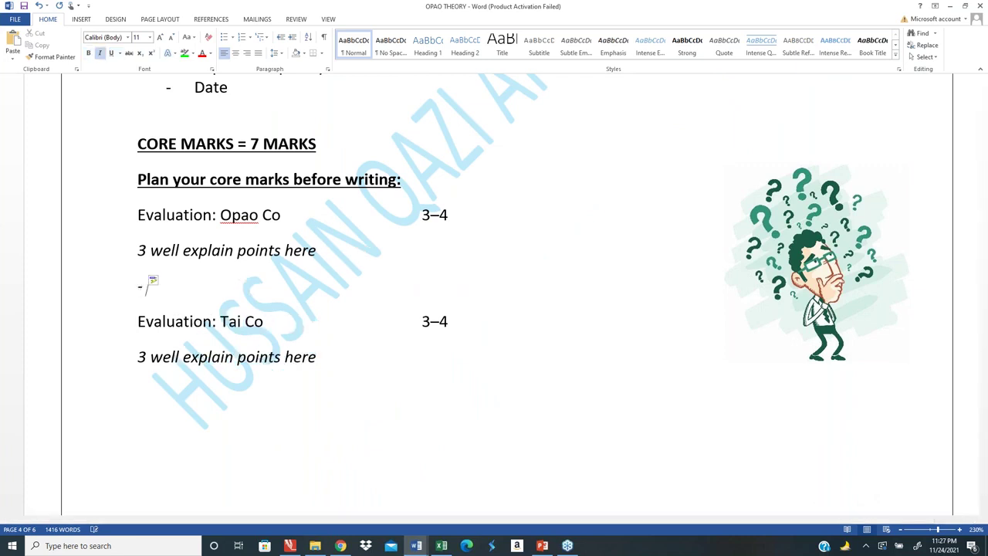
text( cash :)
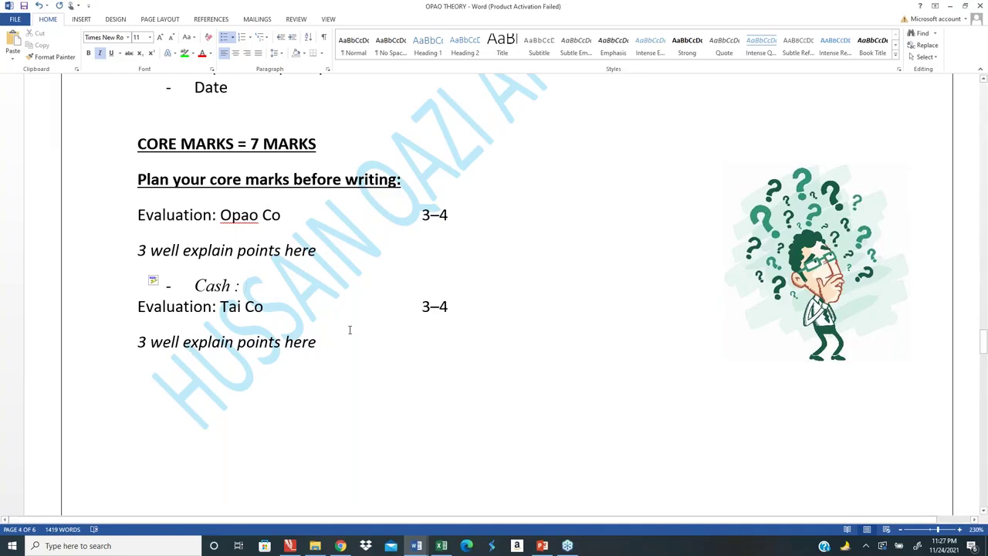
- Switch to the TestReach exam in the browser and examine the spreadsheet's percentage gain table for Opao and Tai, including Tai's cash offer cell
scroll(349, 335, down, 15)
scroll(361, 348, down, 5)
scroll(361, 348, up, 15)
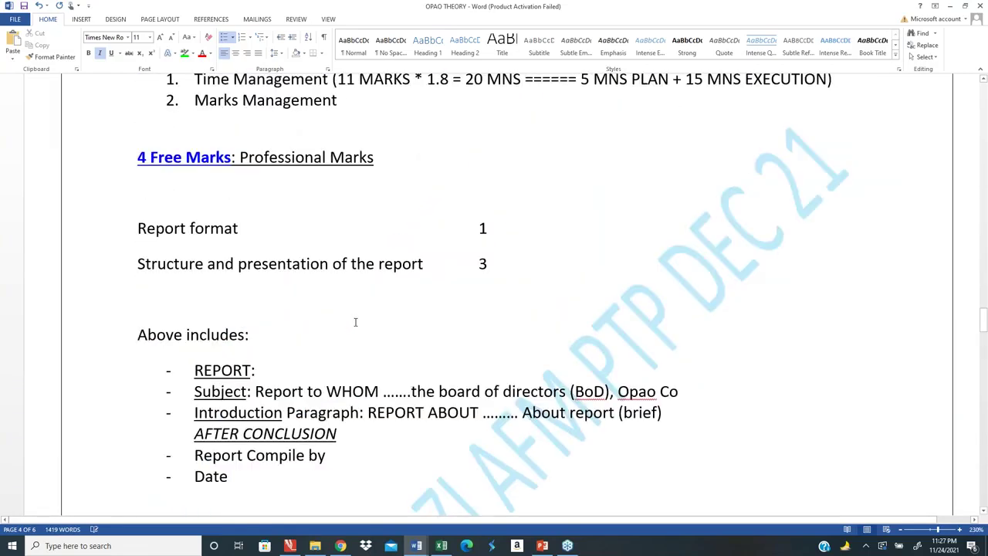
scroll(357, 319, up, 6)
scroll(355, 324, down, 10)
scroll(352, 328, down, 5)
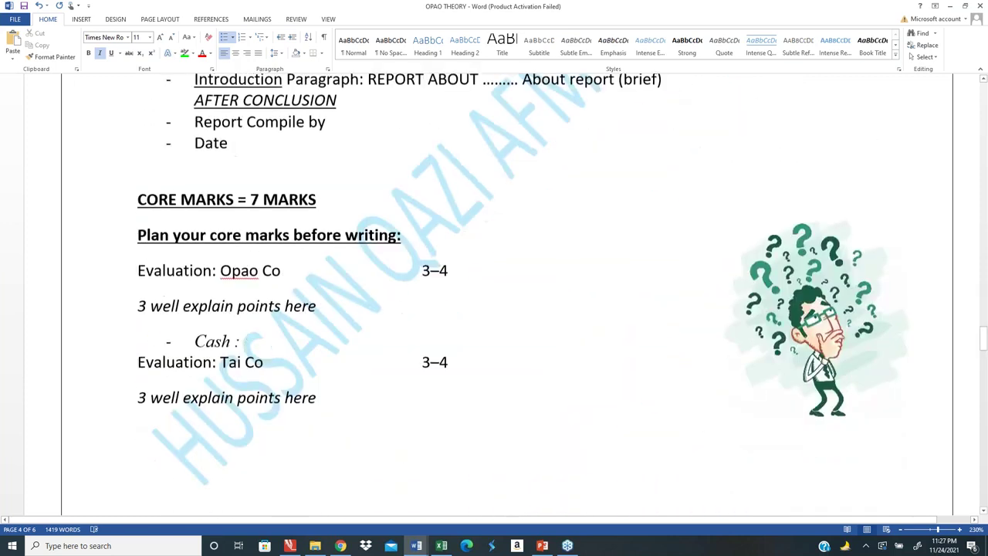
key(alt+Tab)
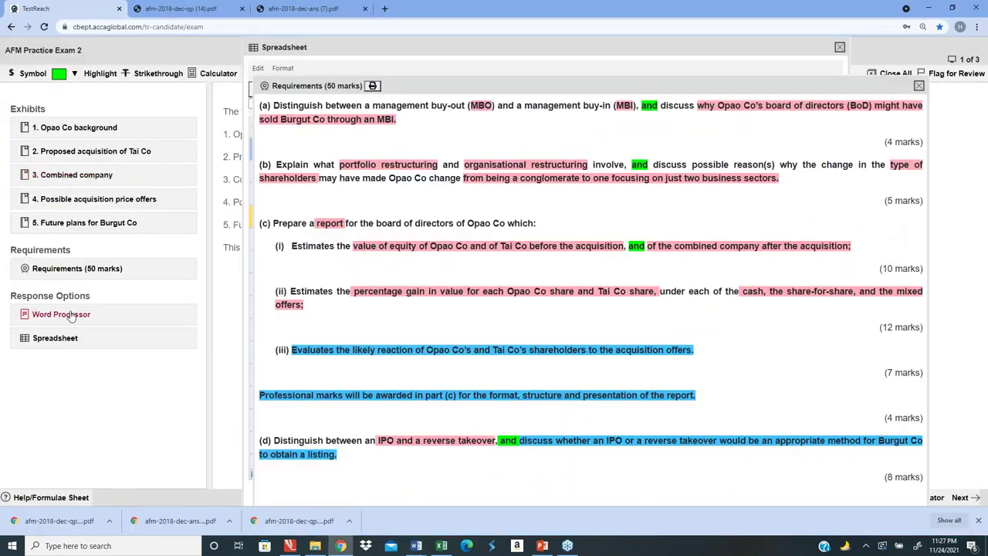
click(73, 342)
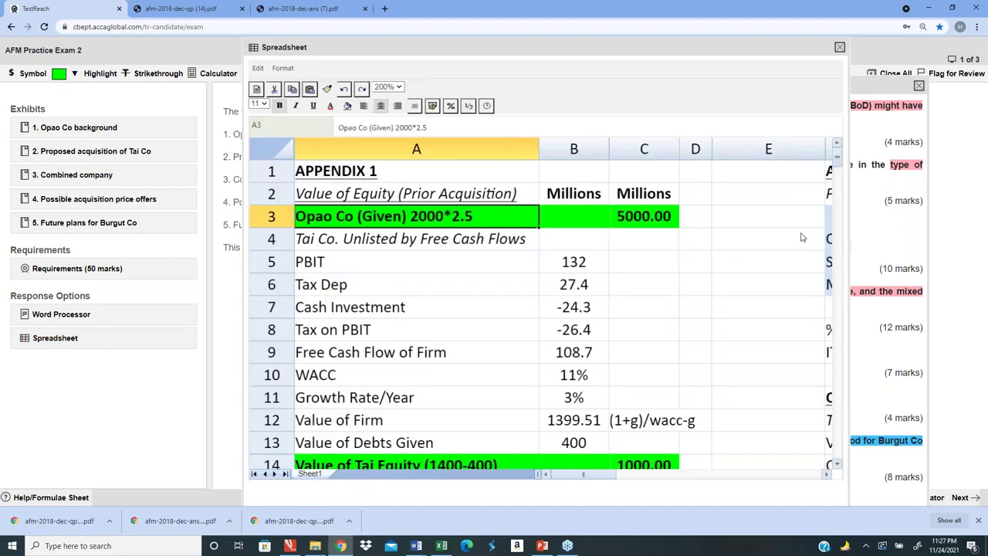
click(825, 476)
click(825, 476)
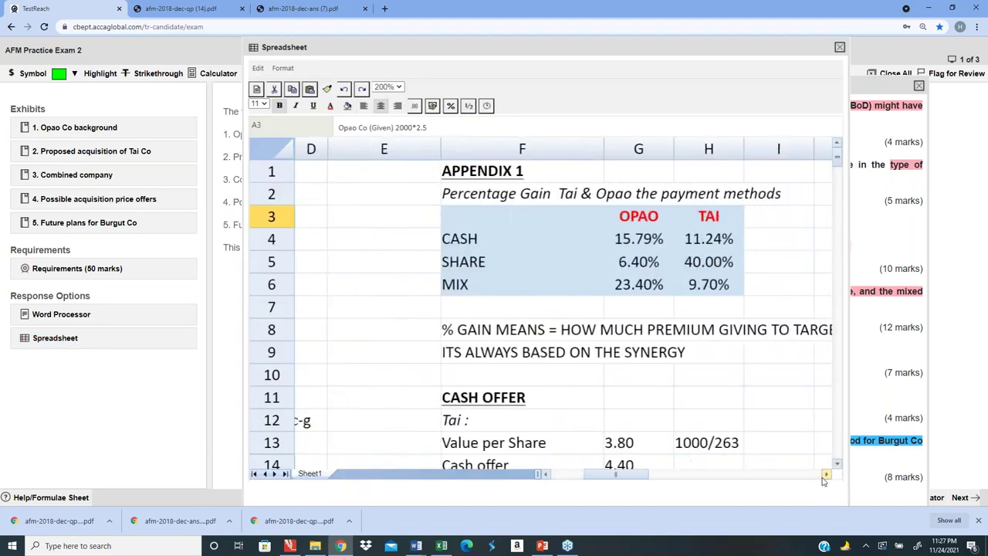
click(825, 475)
click(687, 247)
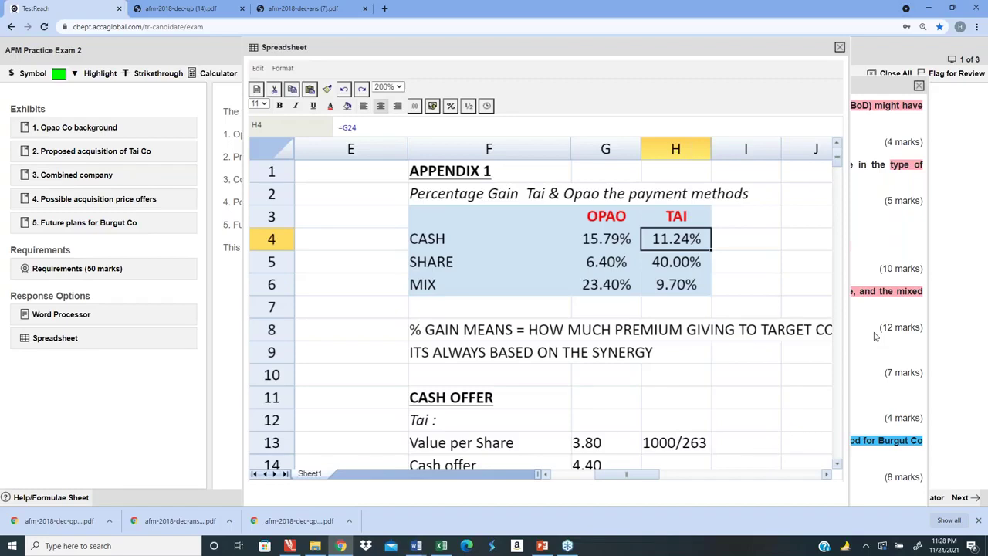
- Switch back to the Word document and complete the Cash bullet under Opao Co with "11.24% + Precise + tax burden"
key(alt+Tab)
text(11.24%)
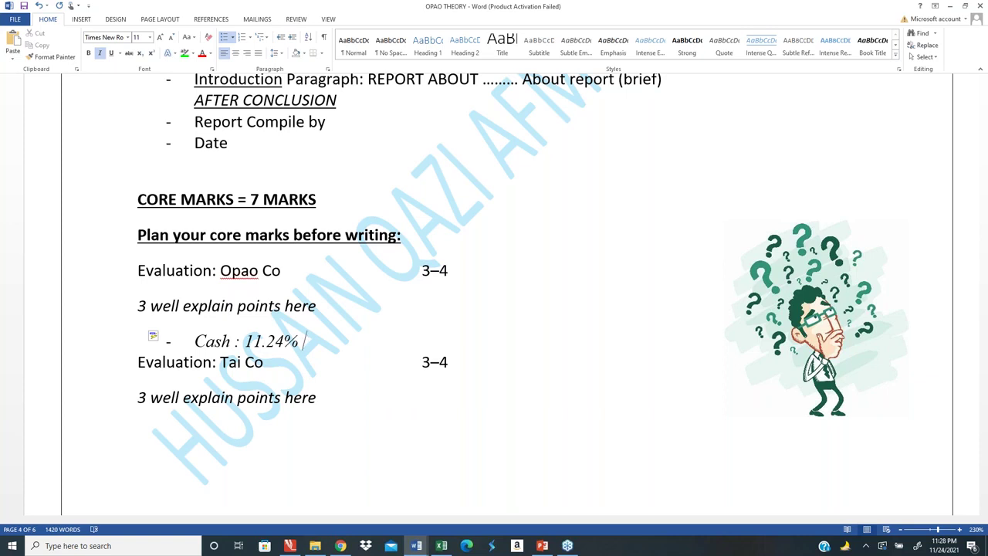
text(+)
text( preci)
text(se)
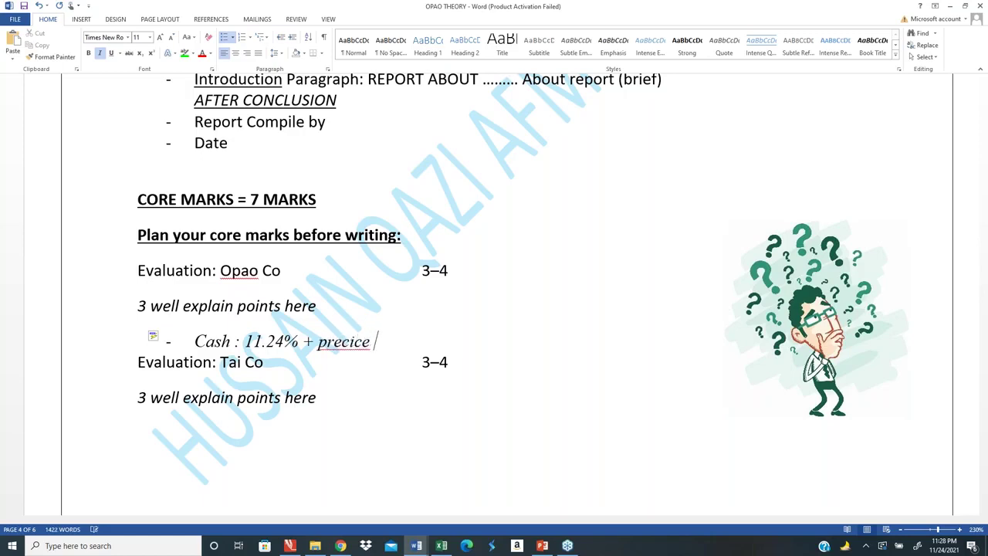
key(BackSpace)
key(BackSpace)
key(BackSpace)
key(BackSpace)
key(BackSpace)
key(BackSpace)
key(BackSpace)
text(Precise)
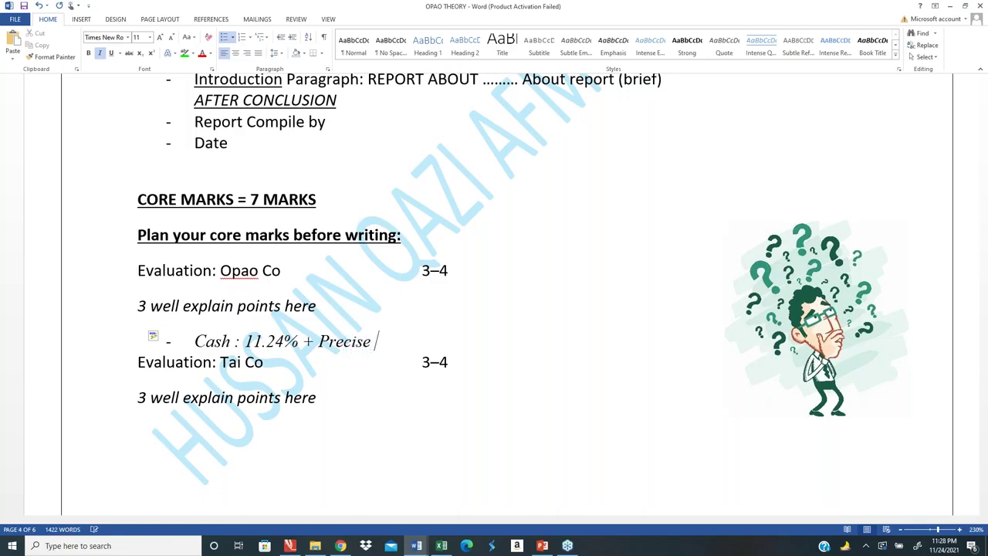
key(BackSpace)
text(+ tax burden)
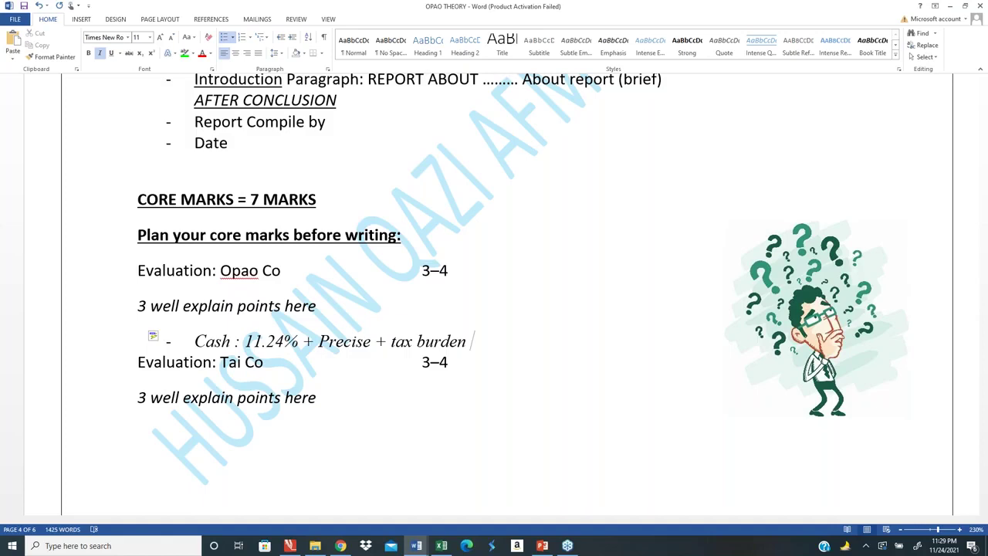
- Add a second bullet under Opao Co reading "Shares : 40% + less precise as compare to cash + equity hoding maintain"
key(Return)
text(Sharees)
key(BackSpace)
key(BackSpace)
key(BackSpace)
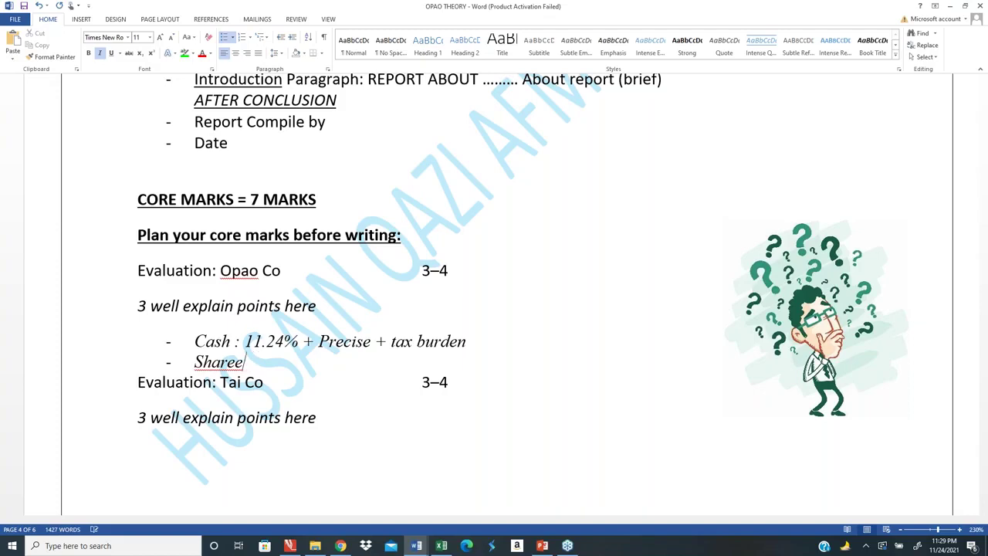
text(s : 40% =)
key(BackSpace)
text(+ less prec)
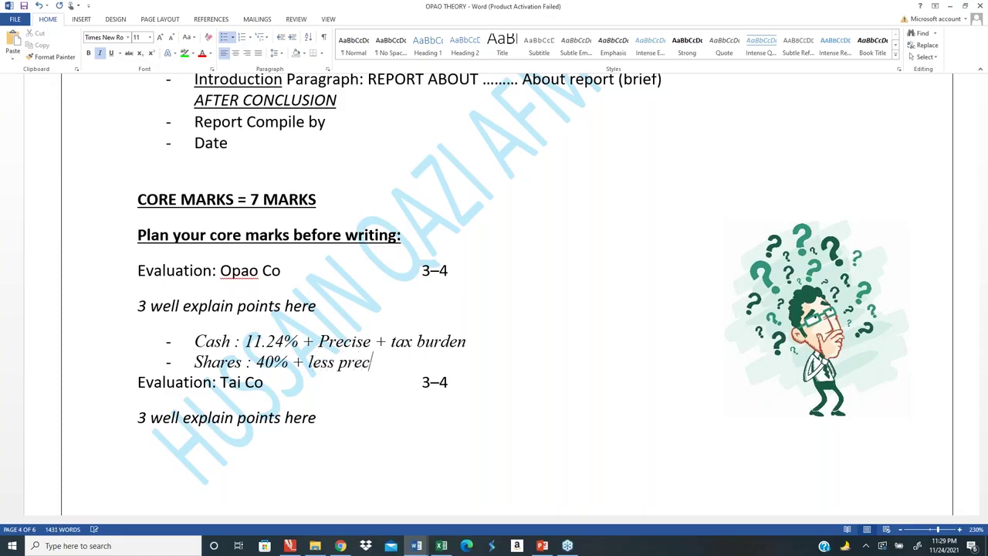
text(ise as compare to cash )
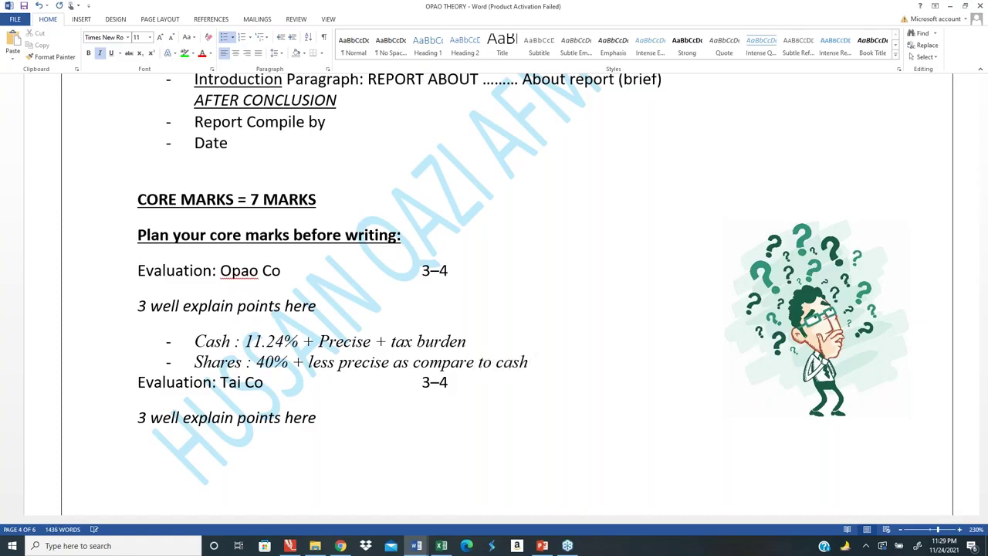
text(+)
key(BackSpace)
text(equity hod)
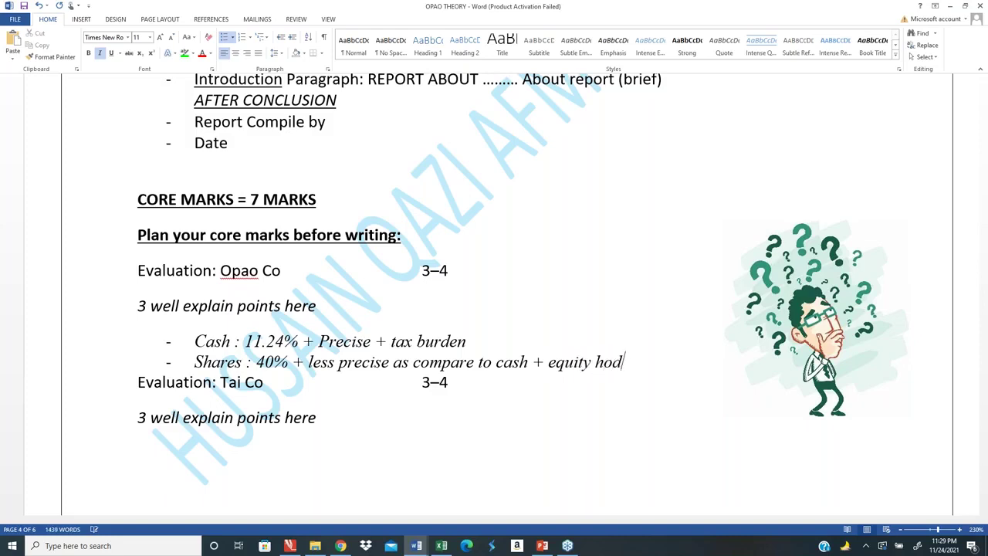
text(ing maintain)
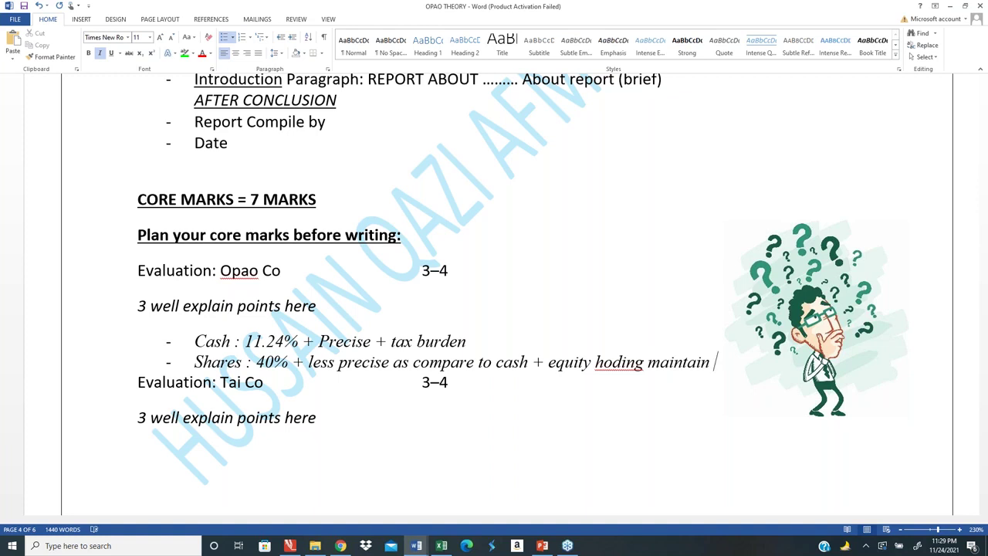
- Add a third bullet under Opao Co reading "Mix : Cash + Shares"
key(Return)
text(Mi)
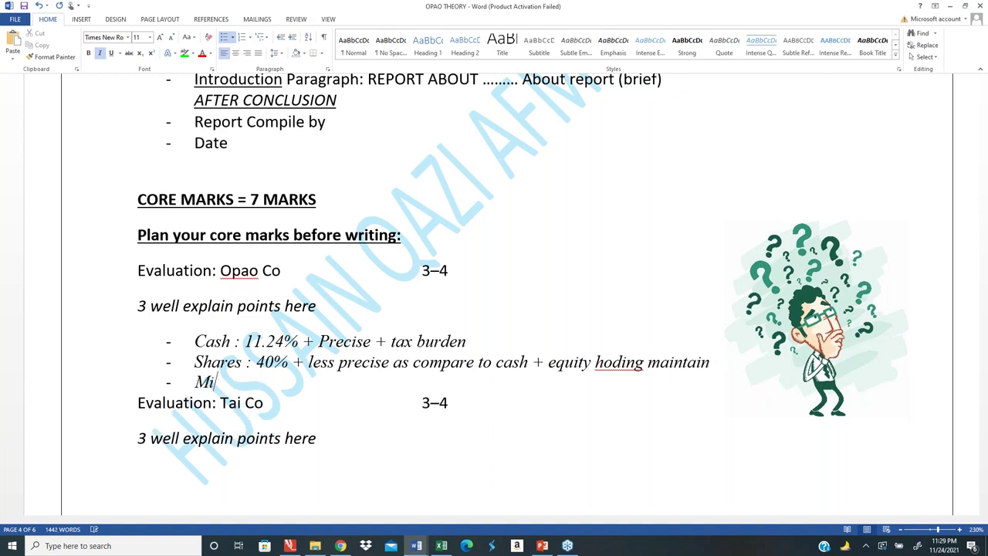
text(x : Cash + Shares)
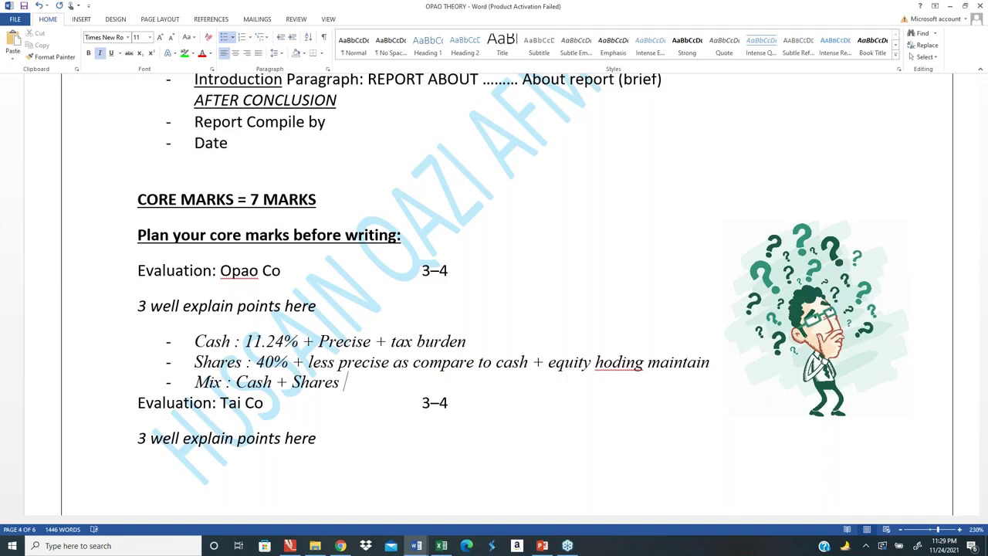
- Check the mixed offer gain in the TestReach spreadsheet, and back in Word extend the Mix bullet with "= lowest offer and not relevant as compare to above"
key(alt+Tab)
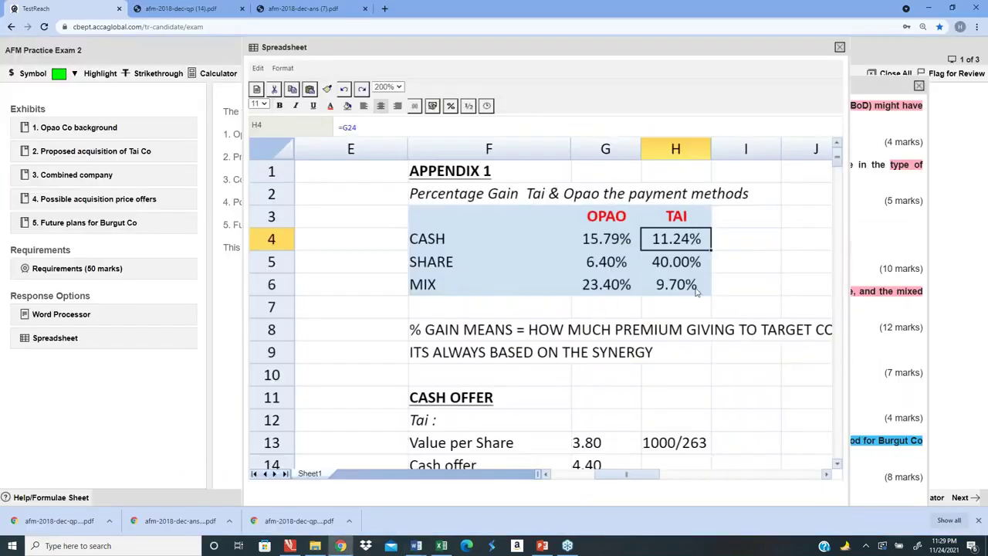
key(alt+Tab)
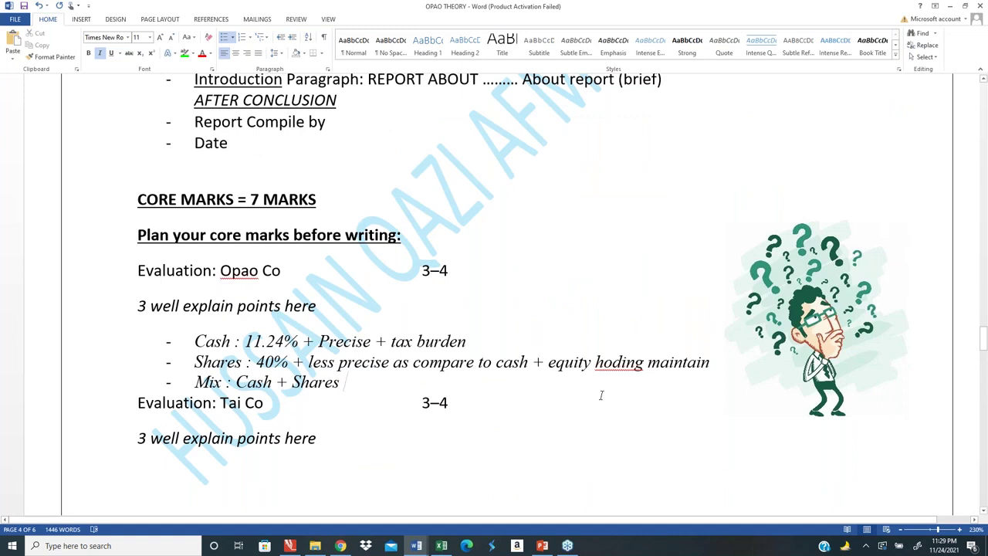
text(=)
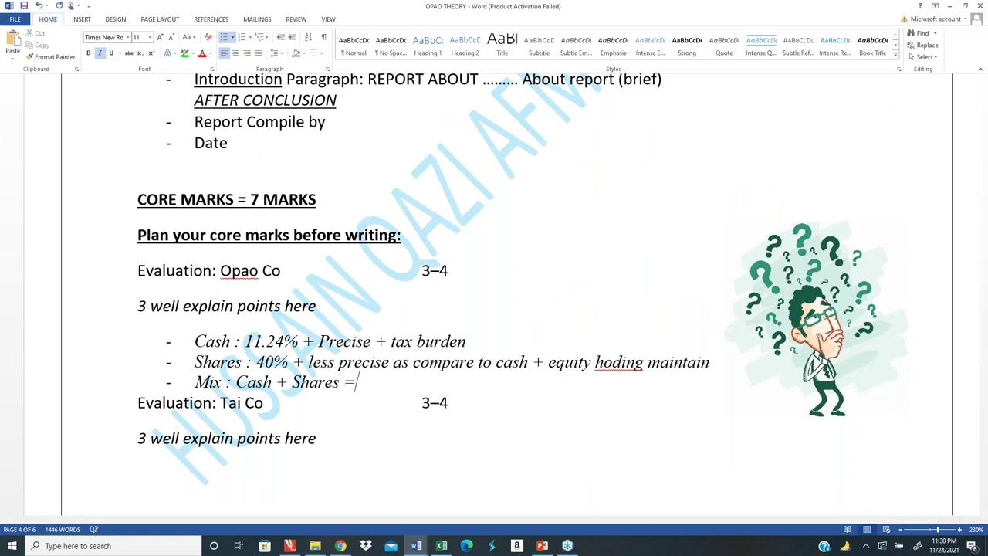
text( lowest )
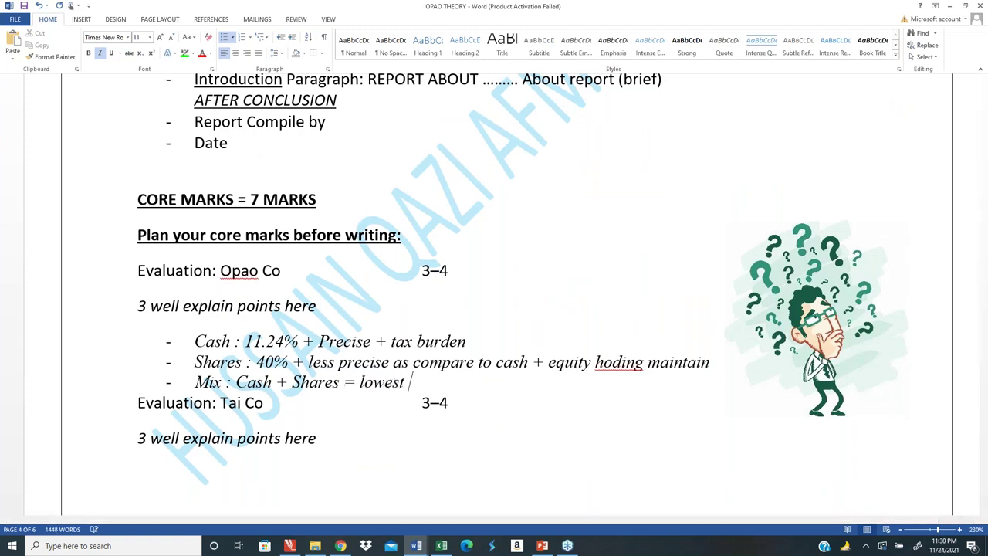
text(offer and )
text(not)
key(BackSpace)
text(ot rele)
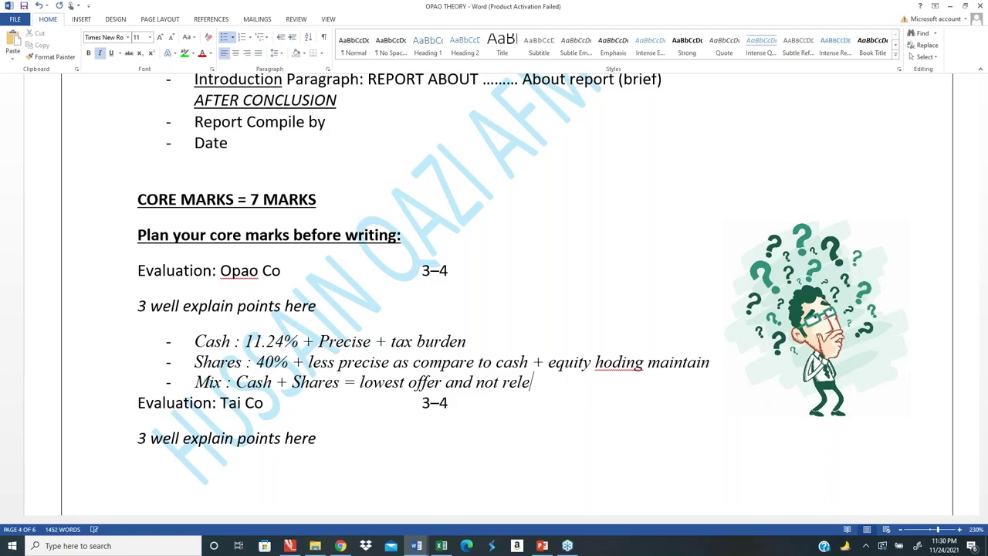
text(vant as copa)
key(BackSpace)
key(BackSpace)
text(m)
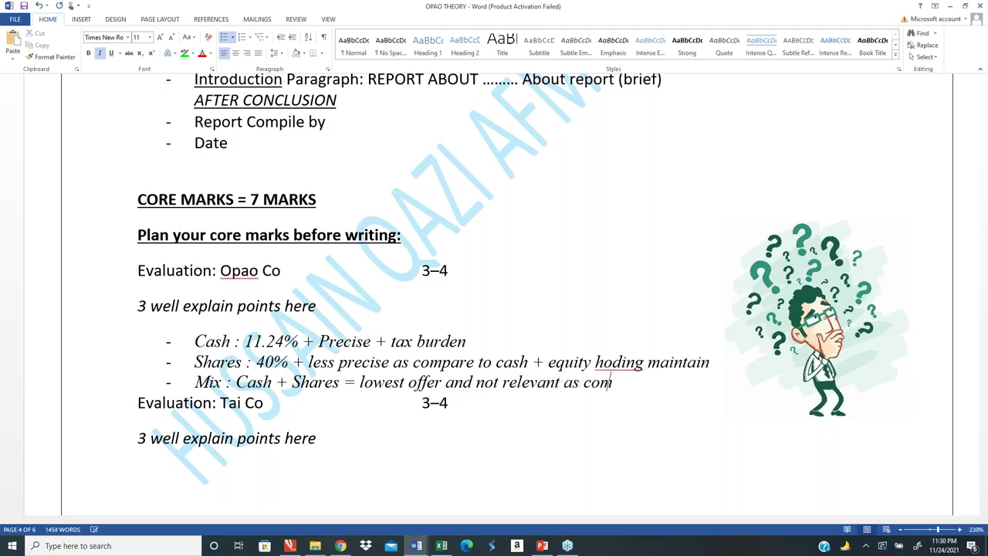
text(pare to above)
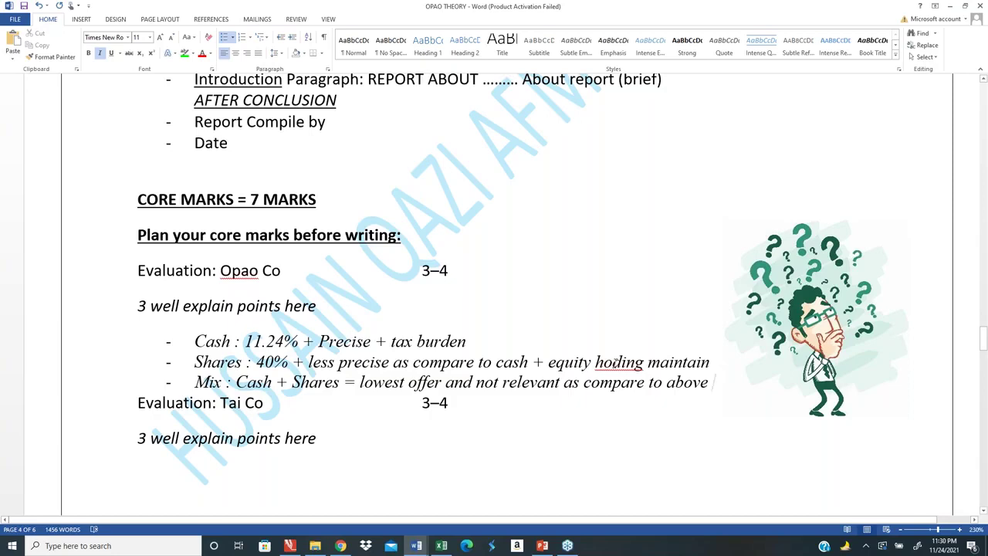
- Correct "hoding" to "holding" in the Shares bullet and move the thinking-man picture up beside the CORE MARKS heading
click(616, 362)
text(l)
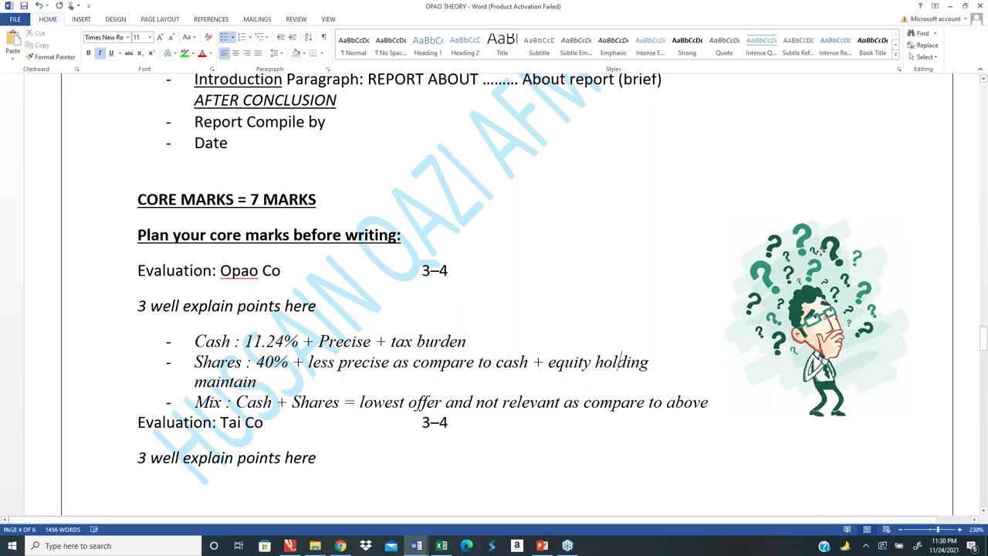
drag(816, 319, 795, 178)
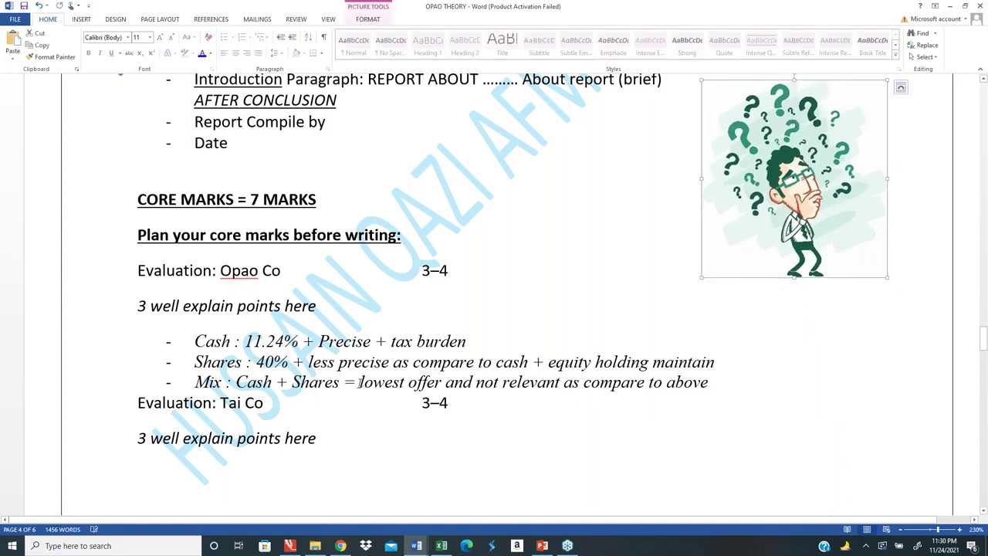
click(274, 403)
key(Return)
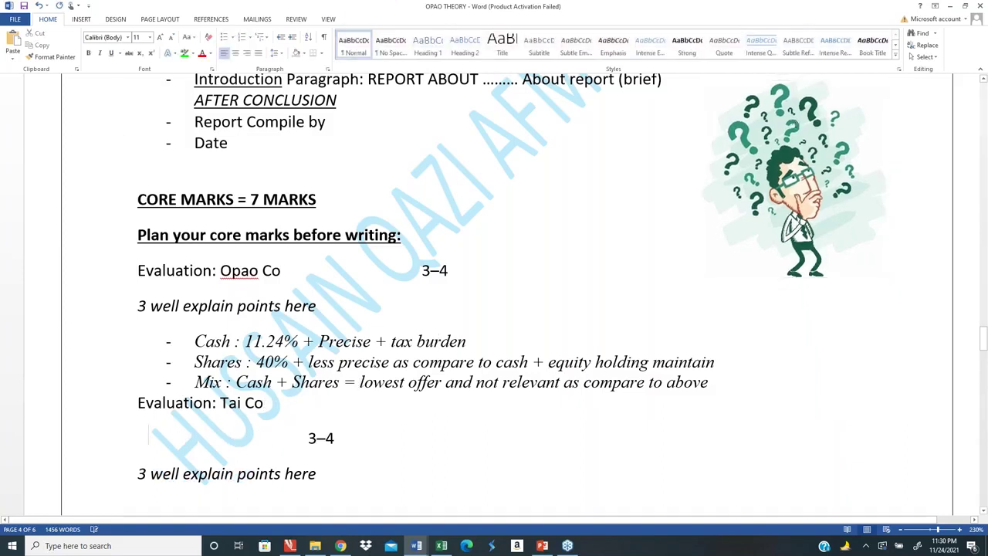
click(138, 402)
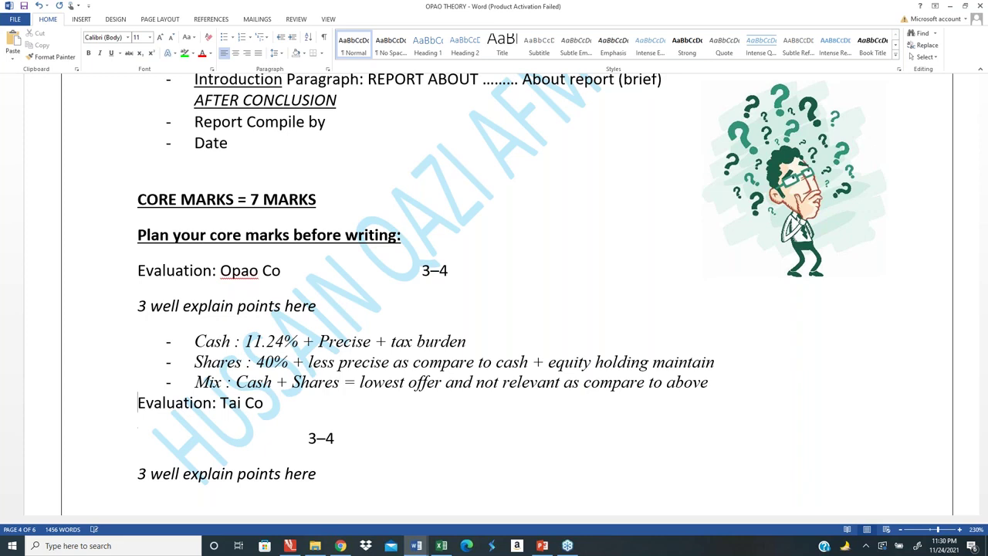
click(138, 438)
key(BackSpace)
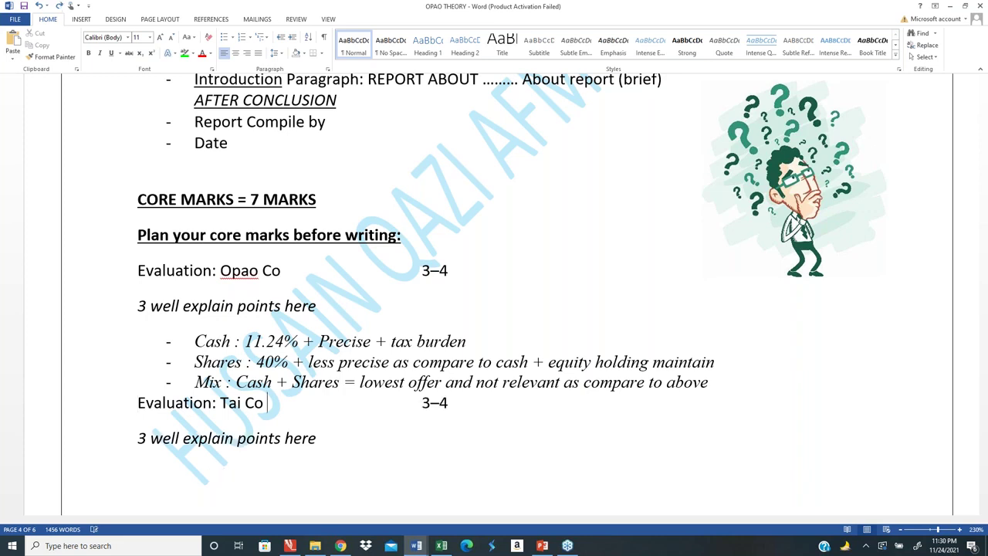
- Insert a dash bullet "Cash:" on a new line below "Evaluation: Tai Co"
key(Right)
key(Right)
key(Right)
key(Right)
key(Right)
key(Return)
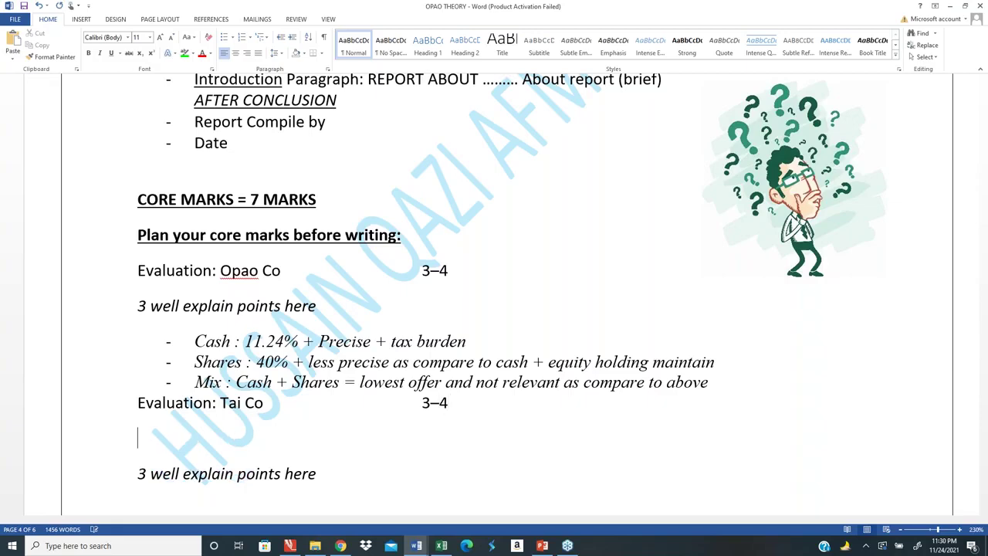
text(- )
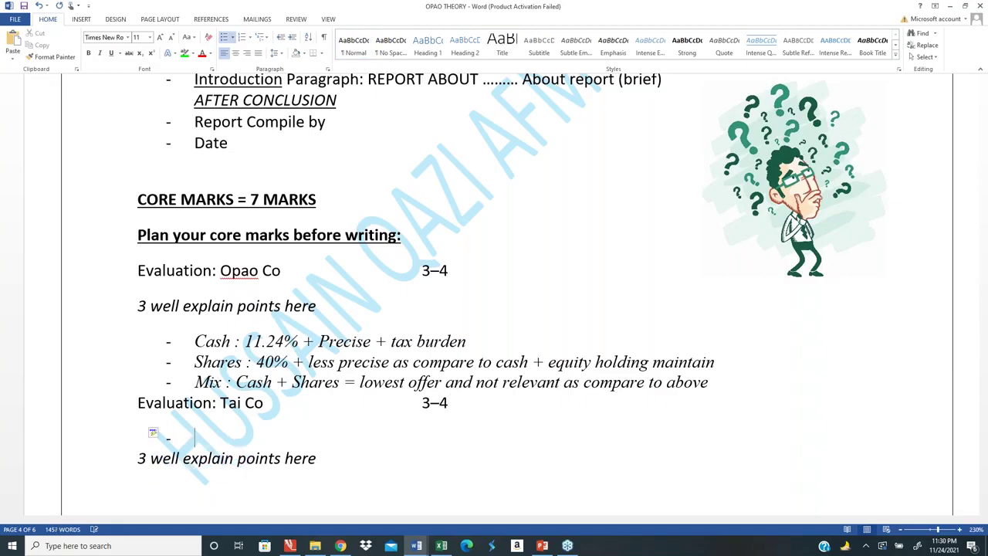
text(Cah)
key(BackSpace)
text(sh:)
- Consult the cash offer gains in the TestReach spreadsheet, and back in Word add "need immediate cash" to Tai Co's Cash bullet
key(alt+Tab)
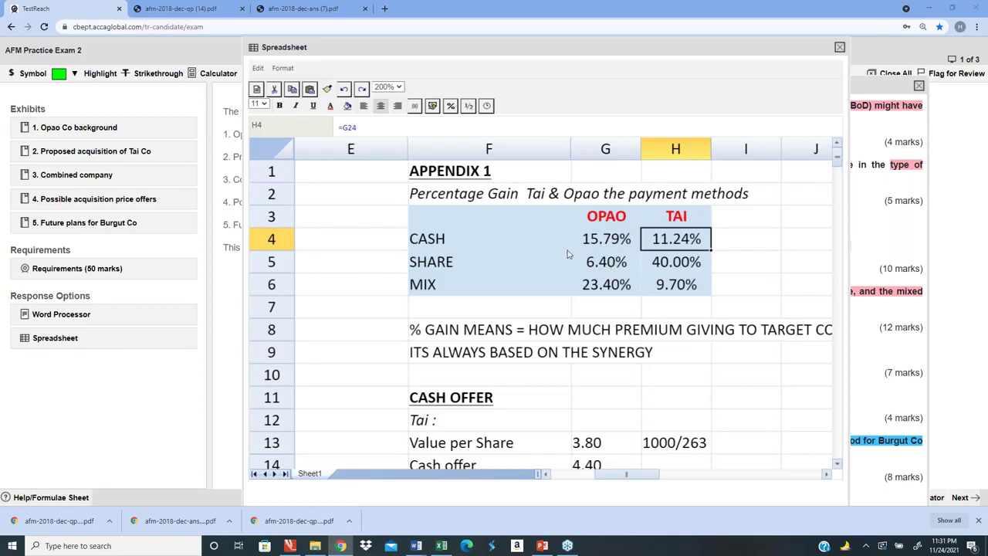
key(alt+Tab)
text(need immed)
text(iatu)
key(BackSpace)
key(BackSpace)
key(BackSpace)
key(BackSpace)
text(iate cash)
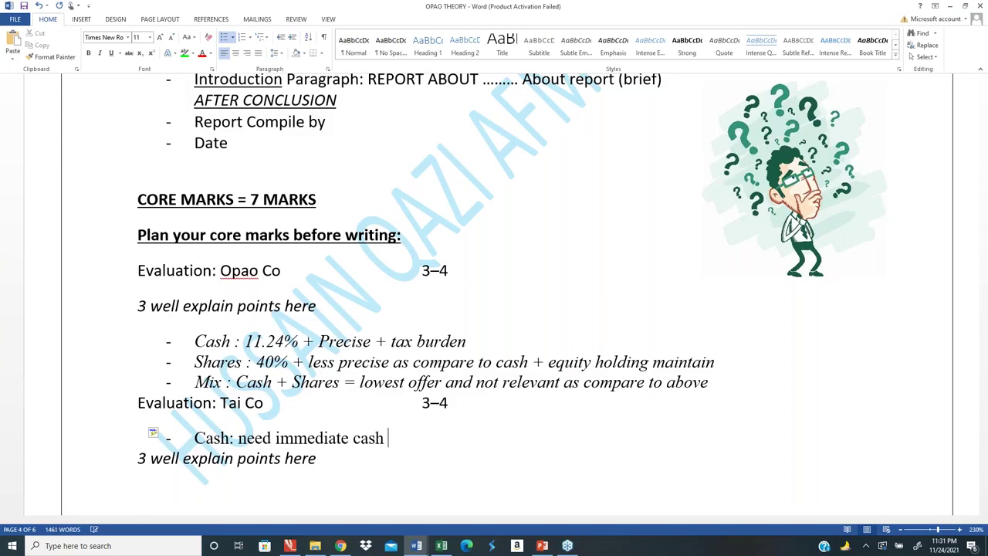
- Recheck the spreadsheet's percentage gain table and extend Tai Co's Cash bullet in Word with "+ higher benefit as compare to shares"
key(alt+Tab)
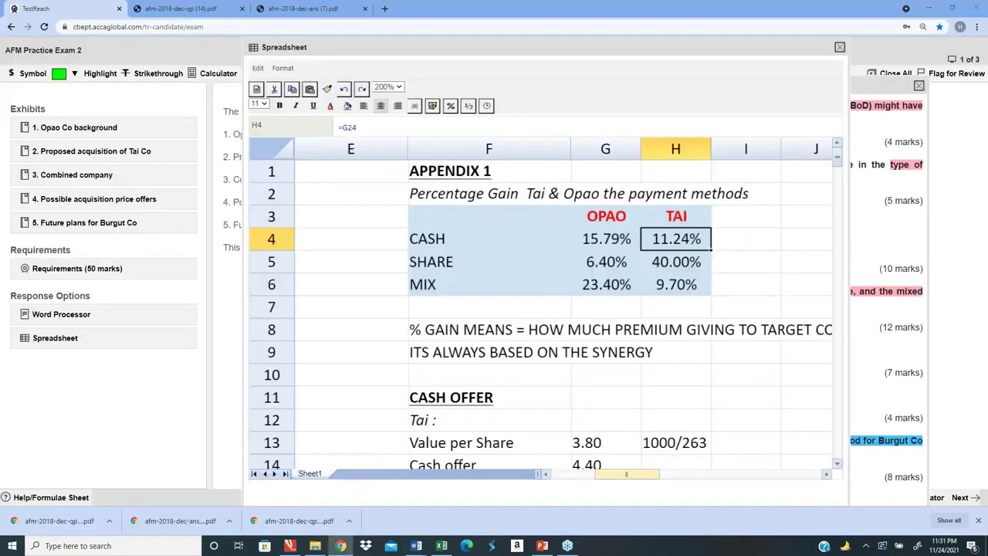
key(alt+Tab)
text(+ )
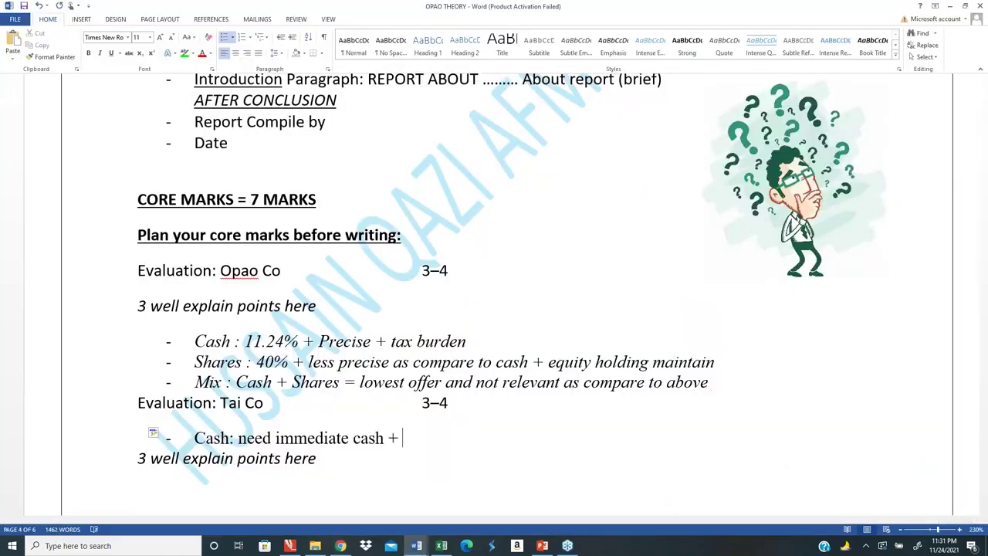
text(highr)
key(BackSpace)
text(er benefir)
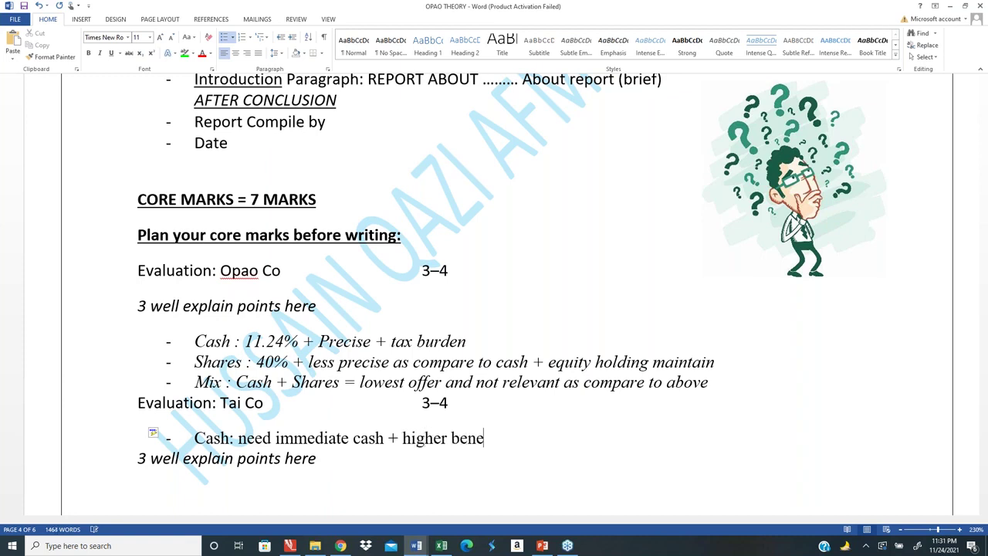
key(BackSpace)
key(BackSpace)
text(t as compa)
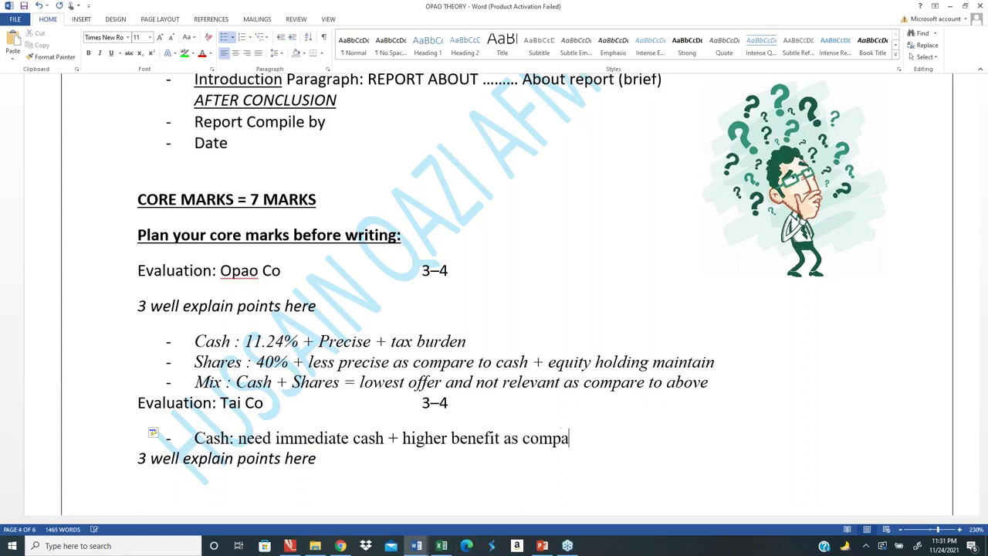
text(re to shares)
- Start a second bullet under Tai Co labelled "Share:"
key(Return)
text(Sahre)
key(BackSpace)
key(BackSpace)
key(BackSpace)
key(BackSpace)
text(hare : )
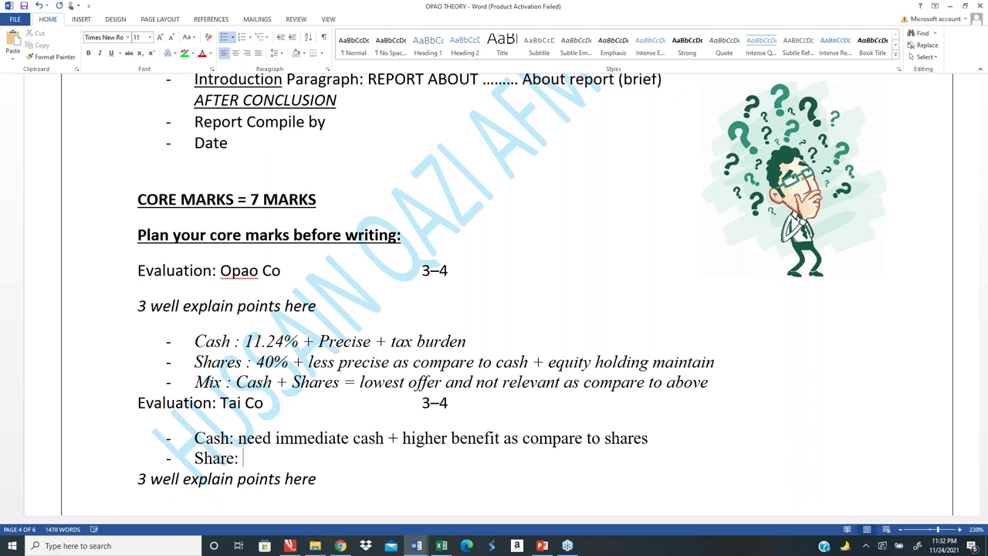
- Complete Tai Co's Share bullet with "no need immediate cash + but benefit is lowest", consulting the TestReach spreadsheet's share offer gains
text(no need immediate )
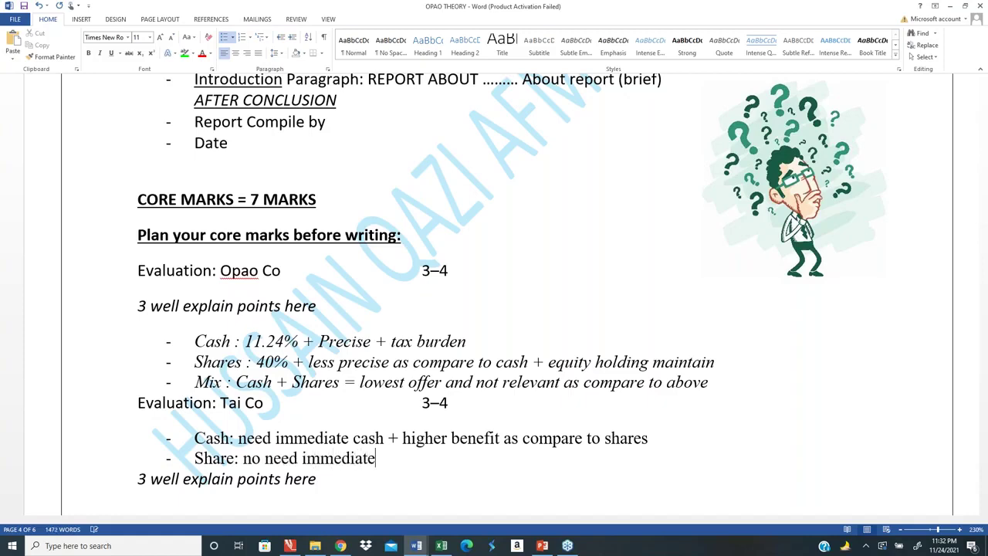
text(cah)
key(BackSpace)
text(a)
key(BackSpace)
text(sh + but benefi)
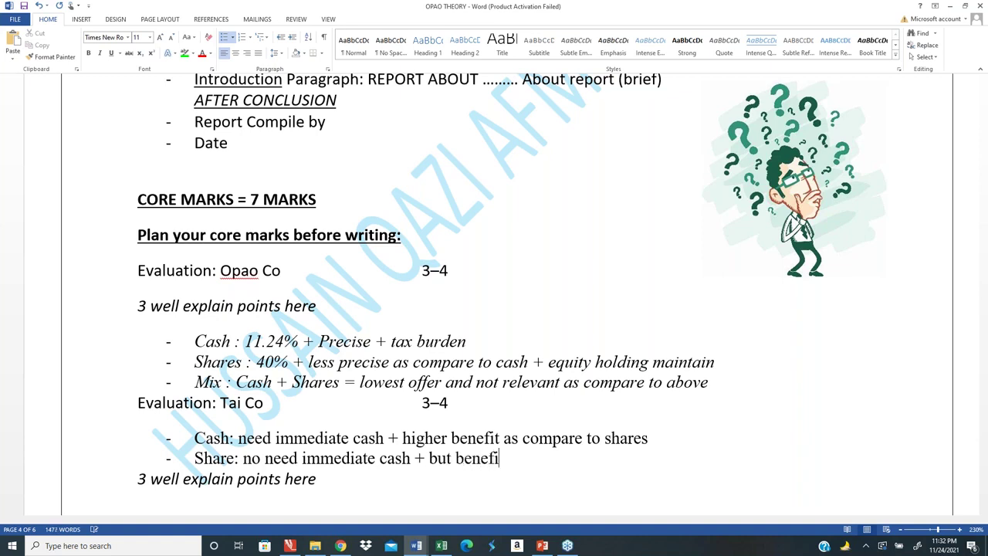
text(t)
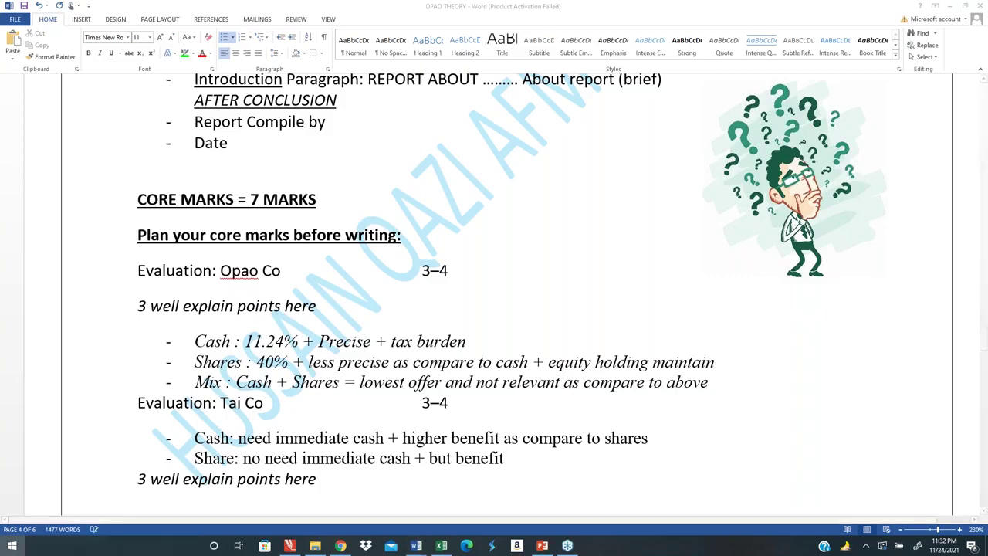
key(alt+Tab)
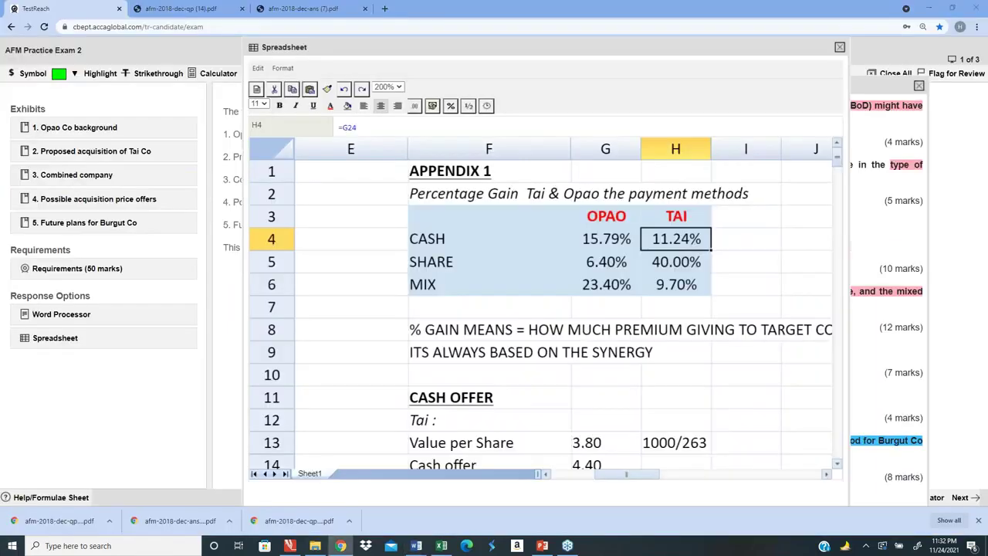
key(alt+Tab)
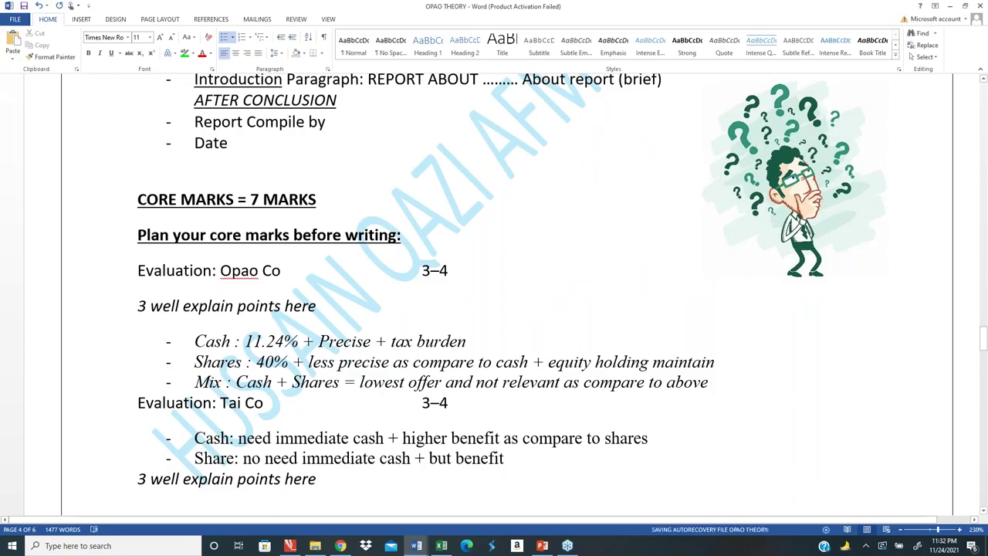
text(is lowest)
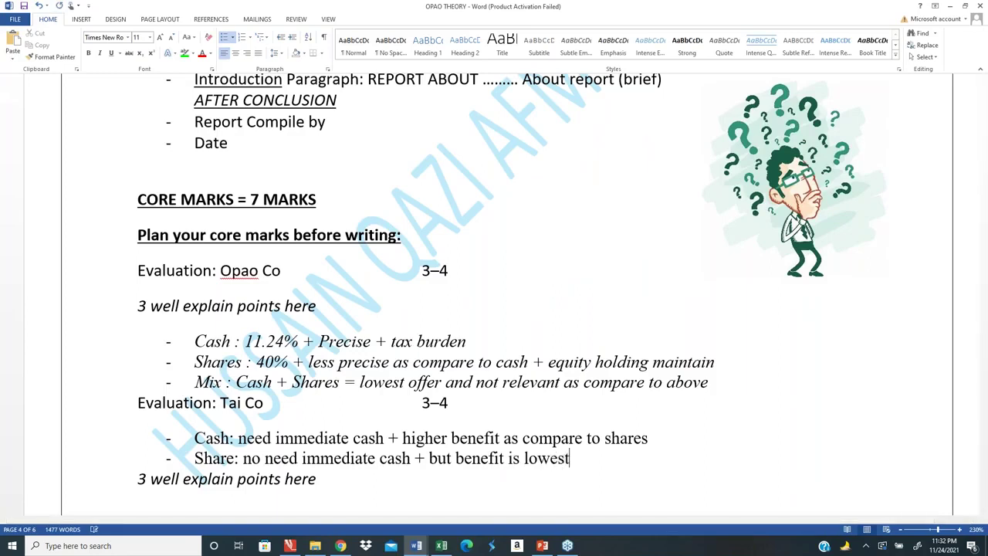
- Add a third bullet under Tai Co reading "Mix" followed by a row of dots as a placeholder
key(Return)
text(Mi)
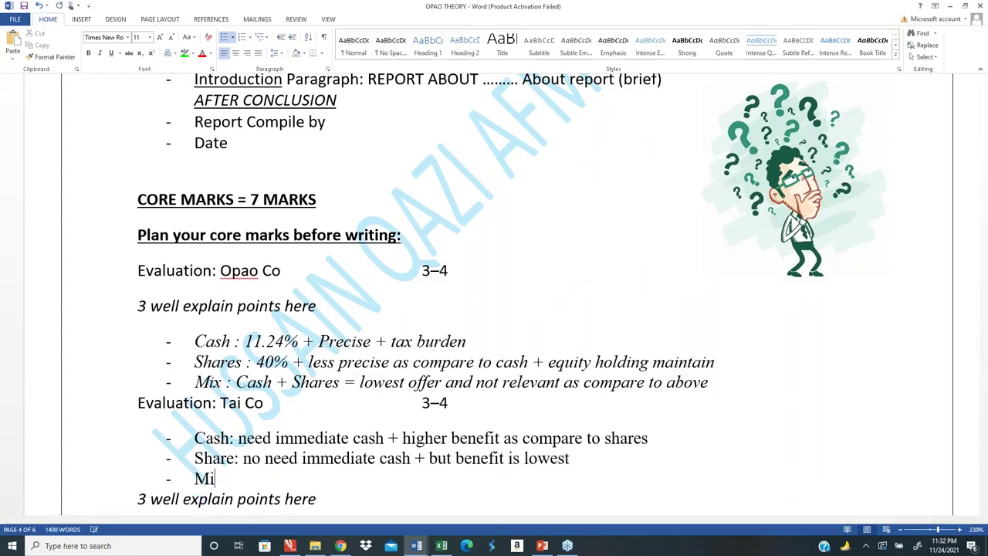
text(x ....................)
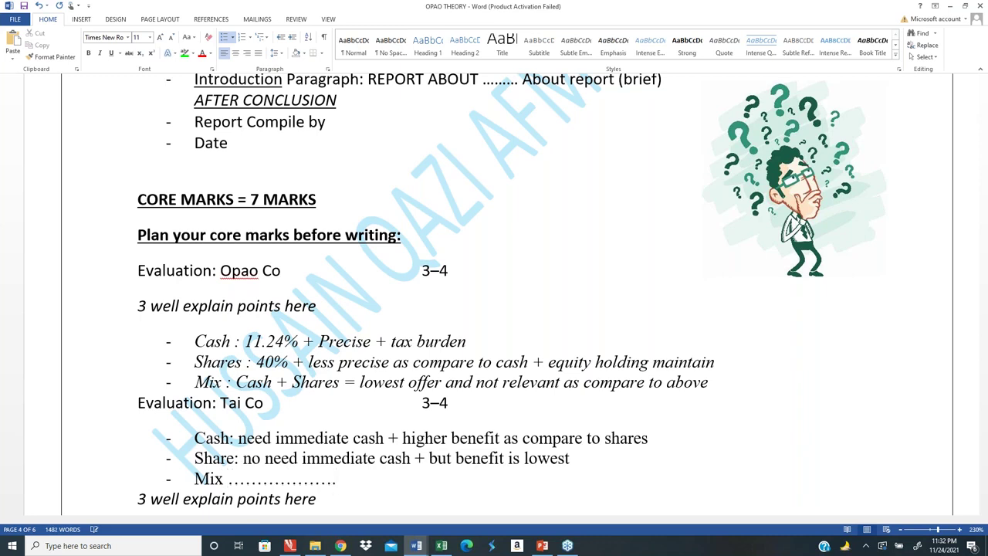